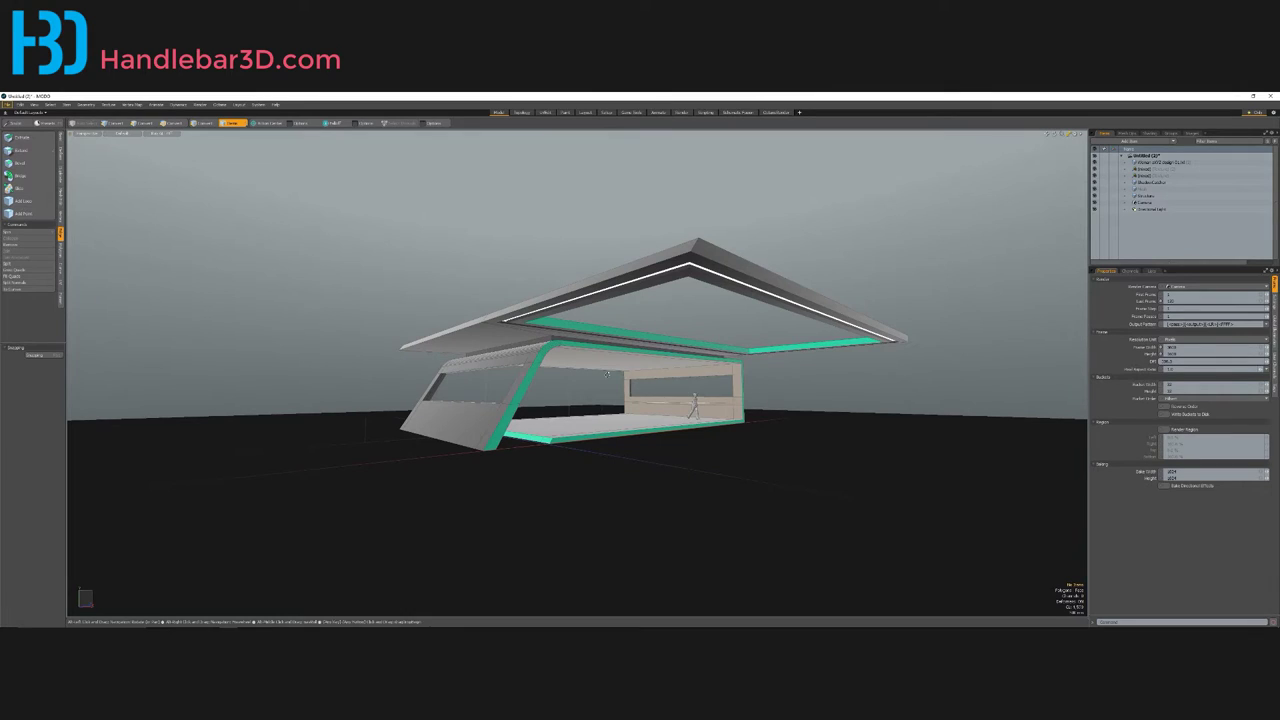
# Step: Examine the finished building model's roof overhang, framed walls and interior from several angles, both close up and from a distance
pyautogui.keyDown('alt'); pyautogui.moveTo(688, 390); pyautogui.dragTo(582, 397); pyautogui.keyUp('alt')
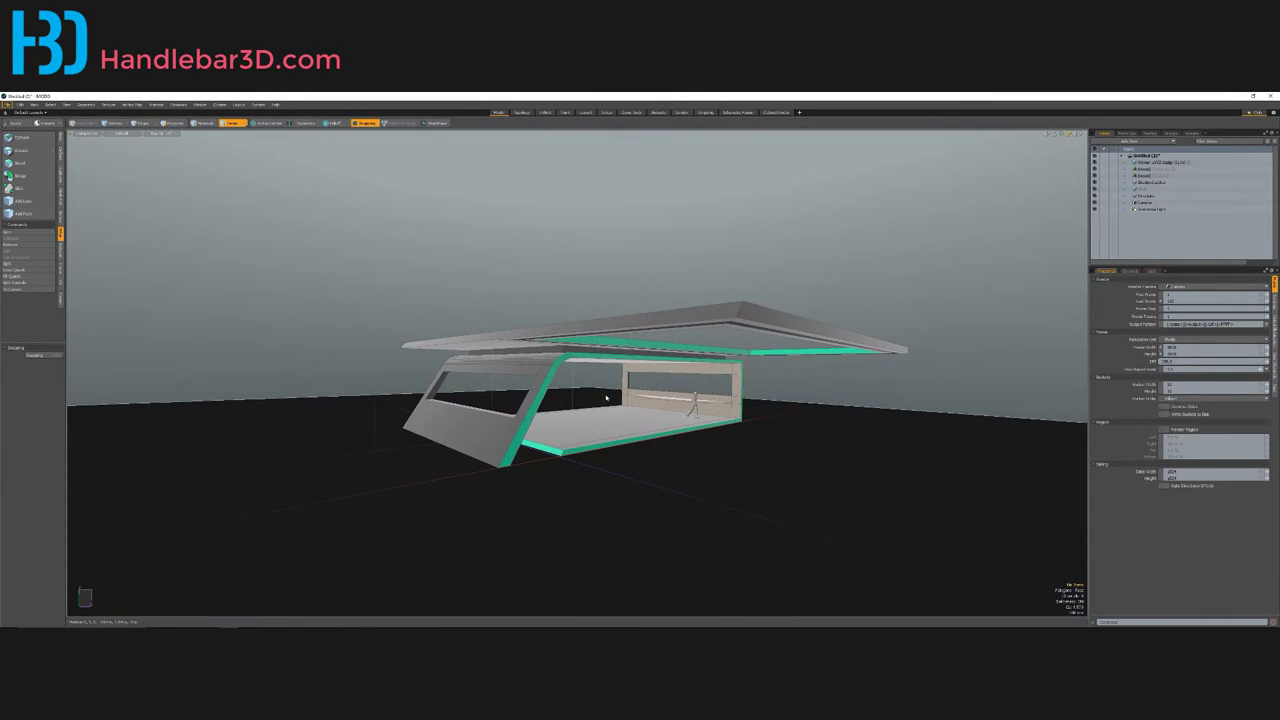
pyautogui.keyDown('alt'); pyautogui.moveTo(605, 398); pyautogui.dragTo(635, 447); pyautogui.keyUp('alt')
pyautogui.scroll(4, 700, 368)
pyautogui.scroll(-5, 736, 382)
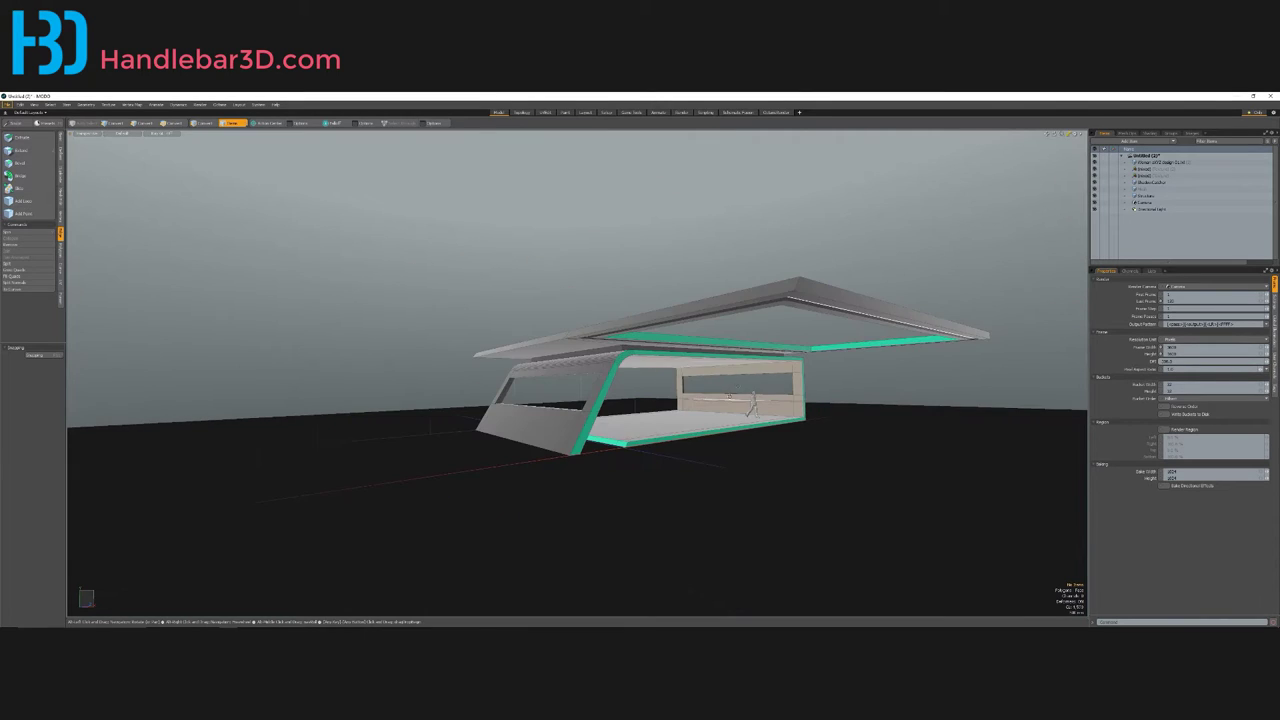
pyautogui.keyDown('alt'); pyautogui.moveTo(640, 375); pyautogui.dragTo(455, 430); pyautogui.keyUp('alt')
pyautogui.scroll(-4, 605, 394)
pyautogui.scroll(4, 615, 417)
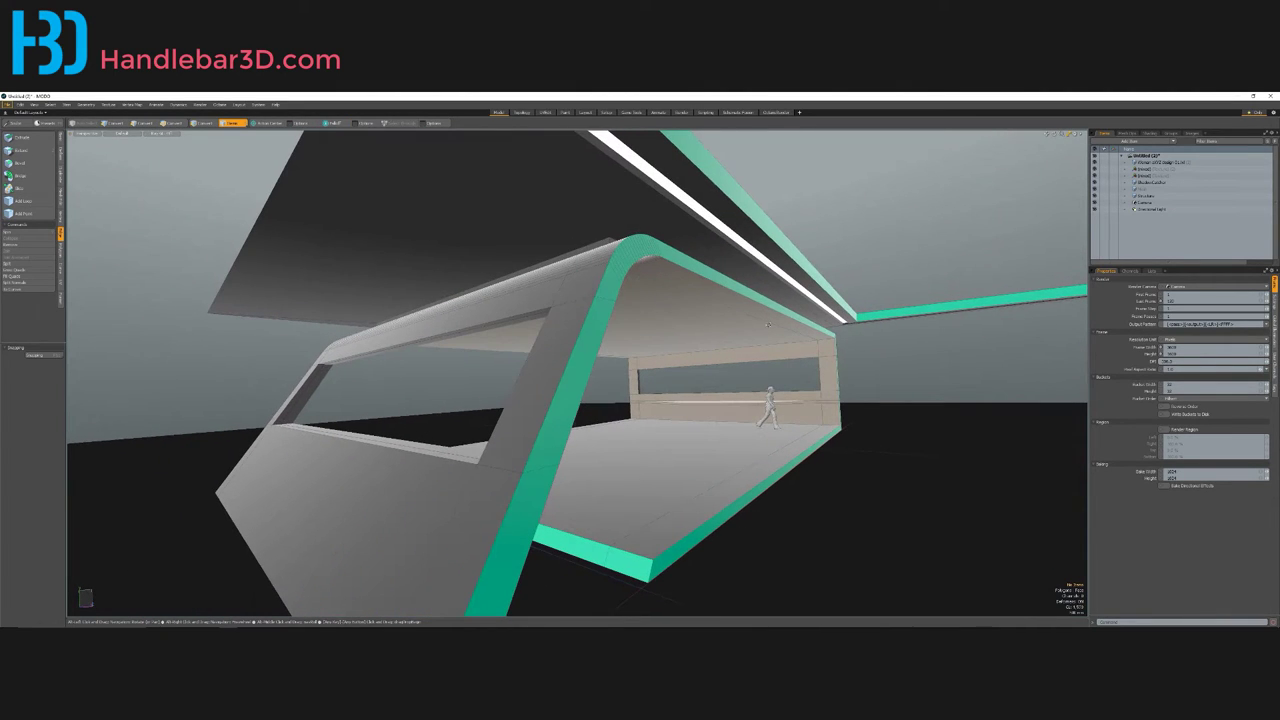
pyautogui.keyDown('alt'); pyautogui.moveTo(768, 323); pyautogui.dragTo(664, 378); pyautogui.keyUp('alt')
pyautogui.scroll(-4, 620, 403)
pyautogui.scroll(3, 648, 402)
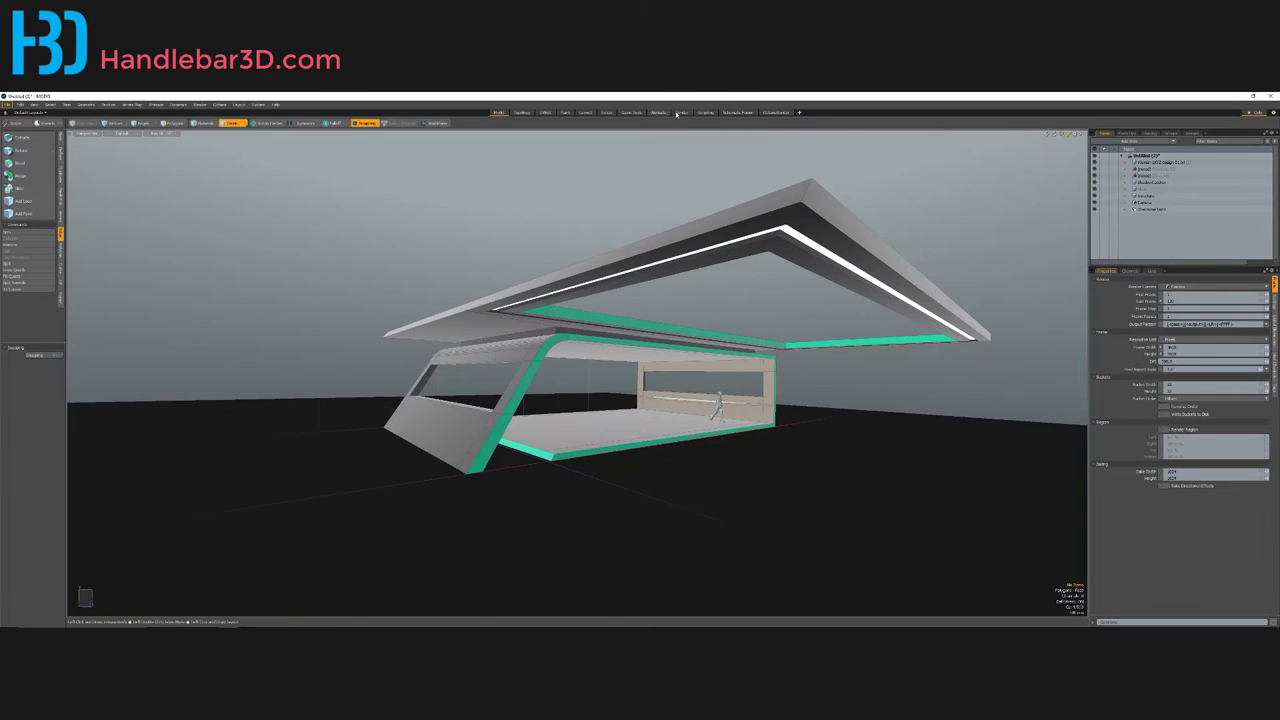
pyautogui.click(679, 113)
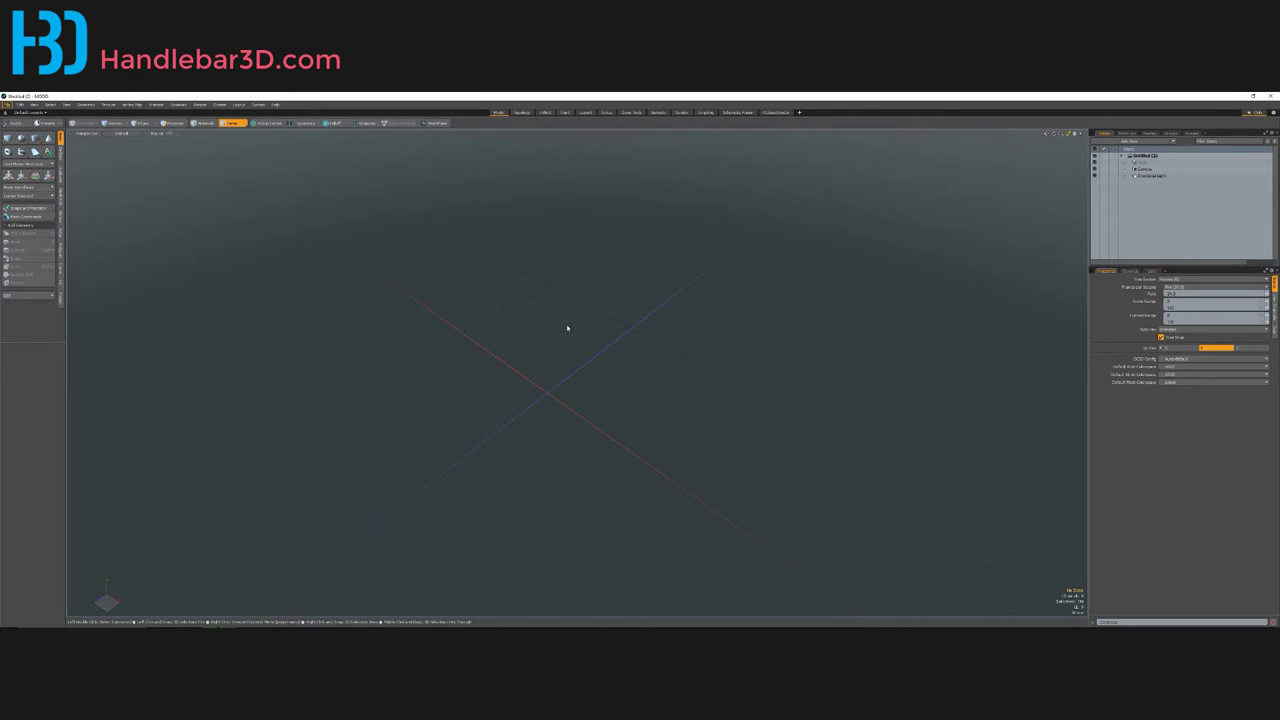
pyautogui.keyDown('alt'); pyautogui.moveTo(594, 311); pyautogui.dragTo(508, 277); pyautogui.keyUp('alt')
pyautogui.keyDown('alt'); pyautogui.moveTo(577, 248); pyautogui.dragTo(540, 370); pyautogui.keyUp('alt')
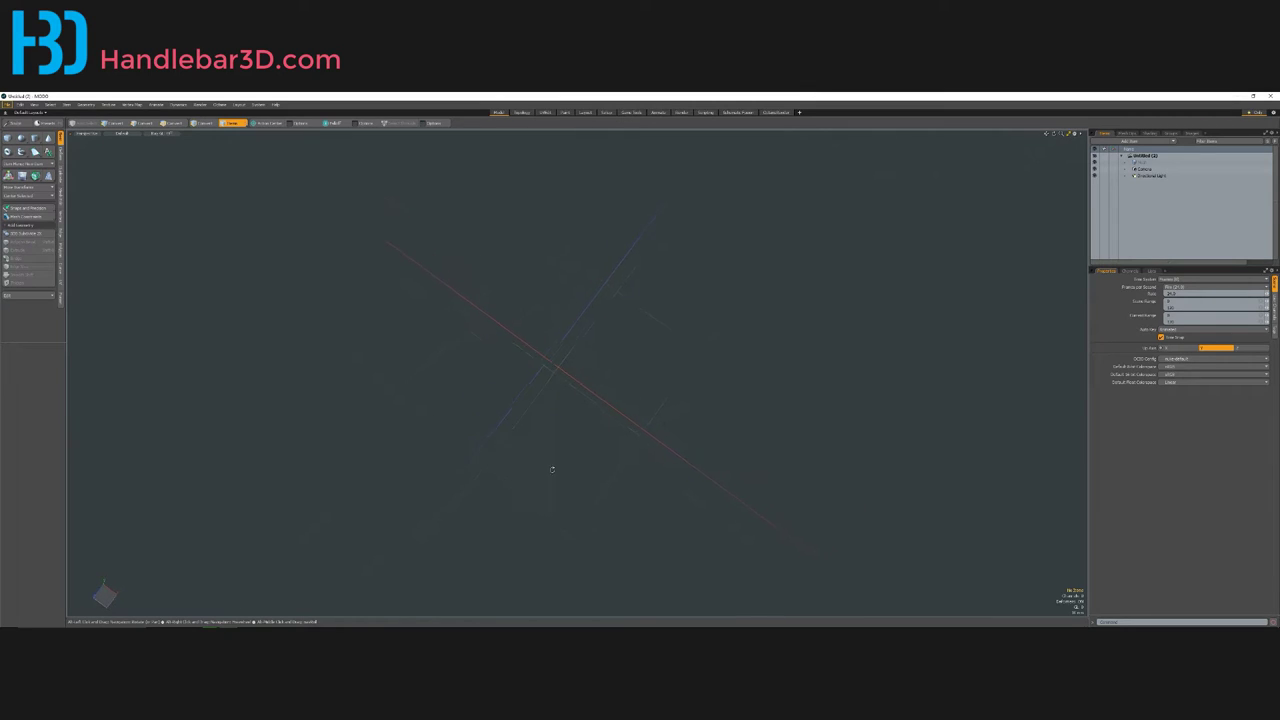
pyautogui.keyDown('alt'); pyautogui.moveTo(576, 246); pyautogui.dragTo(592, 400); pyautogui.keyUp('alt')
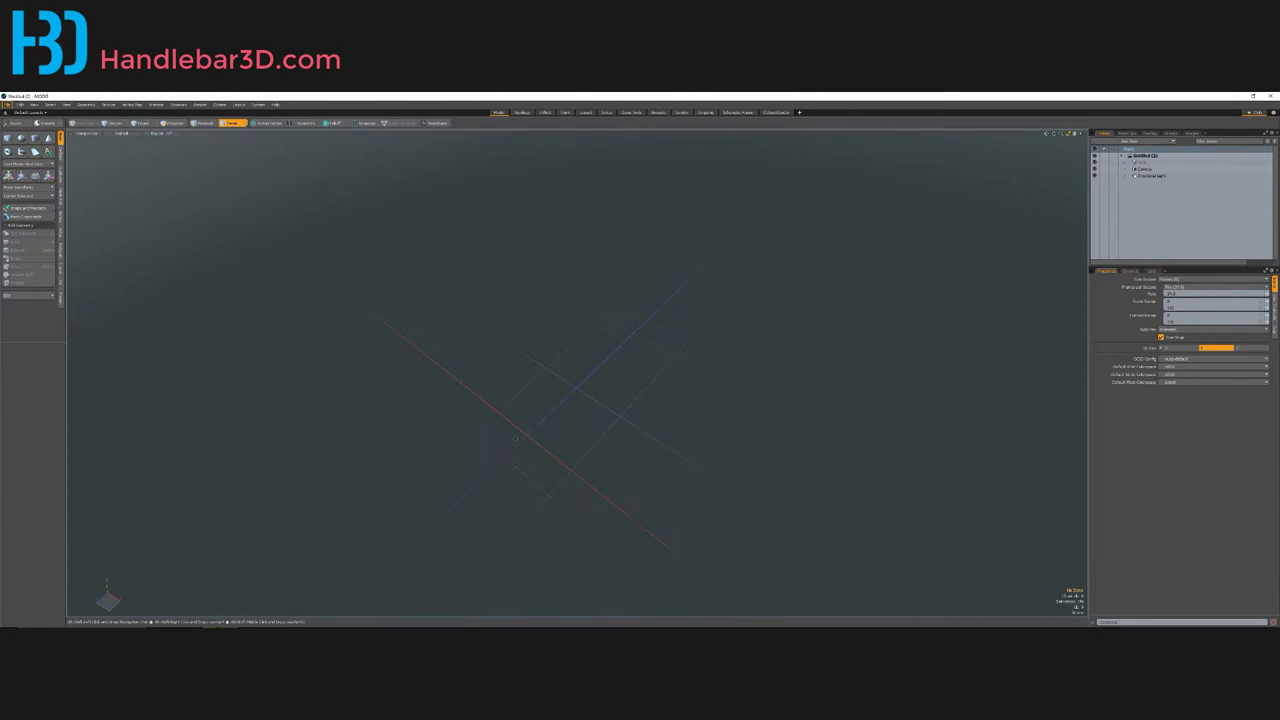
pyautogui.keyDown('alt'); pyautogui.moveTo(607, 304); pyautogui.dragTo(365, 472); pyautogui.keyUp('alt')
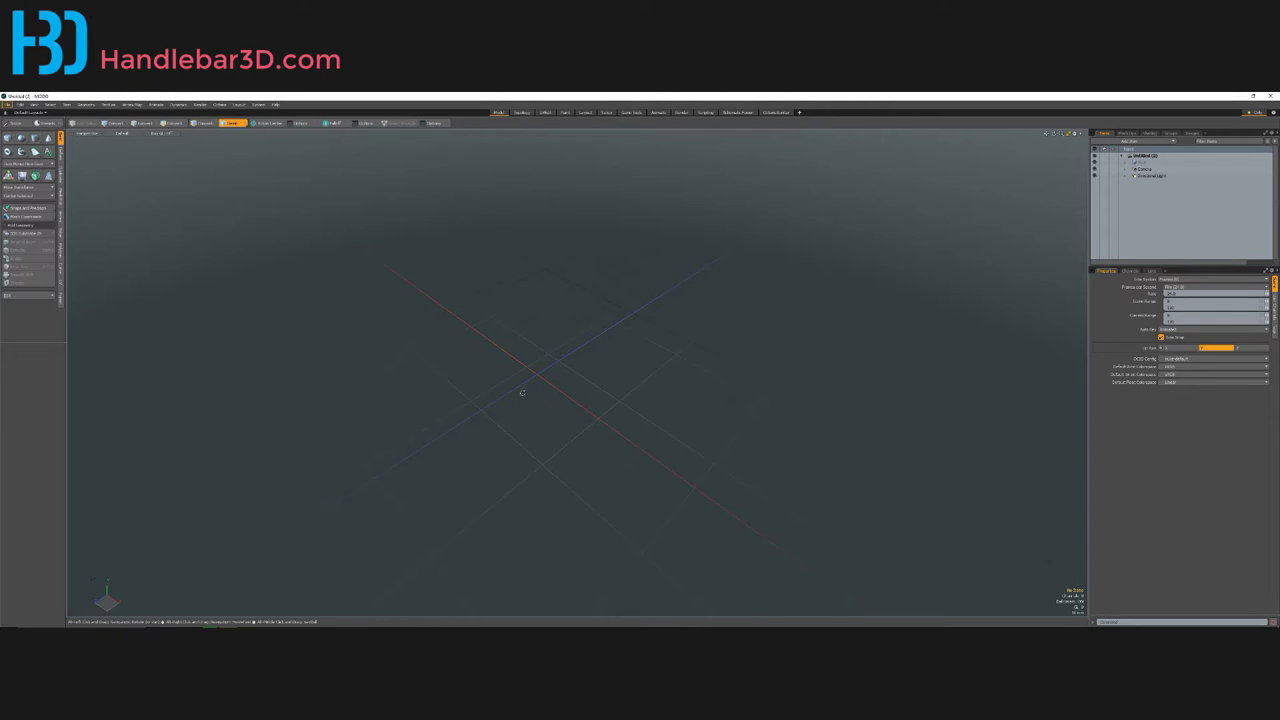
pyautogui.keyDown('alt'); pyautogui.moveTo(520, 391); pyautogui.dragTo(522, 430); pyautogui.keyUp('alt')
pyautogui.keyDown('alt'); pyautogui.moveTo(527, 354); pyautogui.dragTo(491, 414); pyautogui.keyUp('alt')
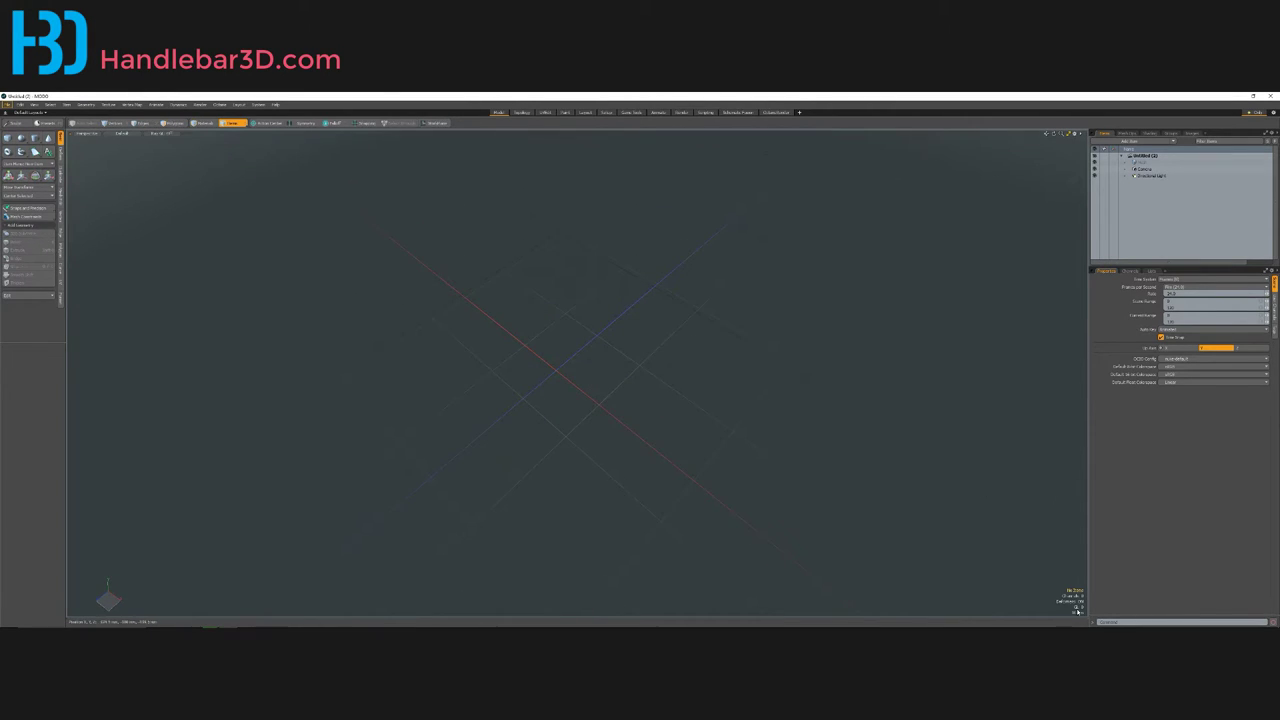
pyautogui.keyDown('alt'); pyautogui.moveTo(563, 391); pyautogui.dragTo(582, 265); pyautogui.keyUp('alt')
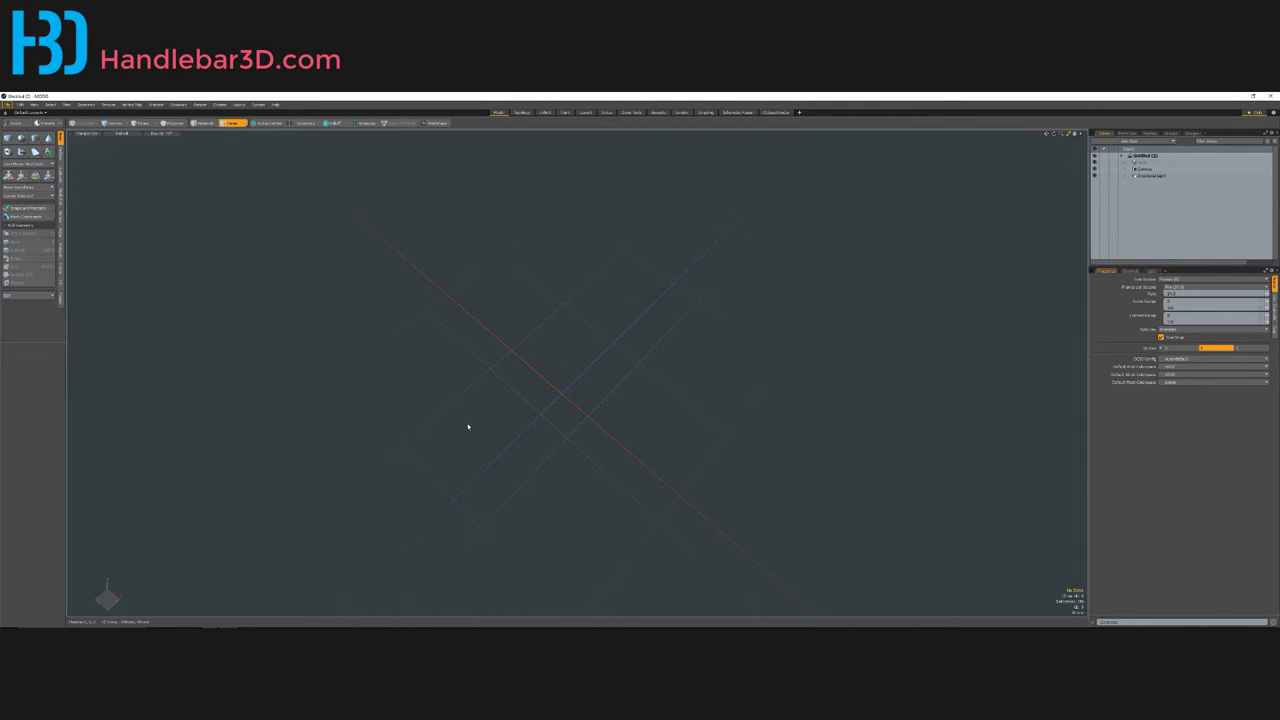
pyautogui.keyDown('alt'); pyautogui.moveTo(467, 427); pyautogui.dragTo(599, 293); pyautogui.keyUp('alt')
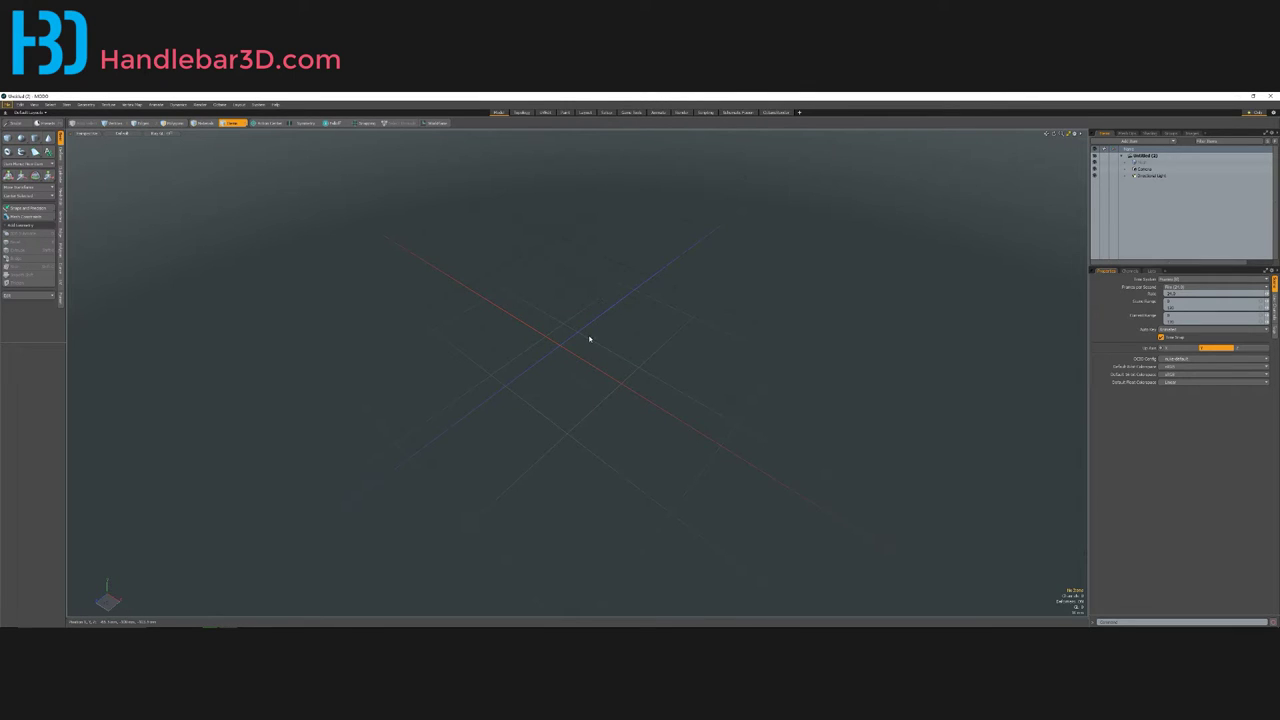
# Step: Add the ShadowCatcher mesh from the Basic mesh presets to the empty scene
pyautogui.press('F6')
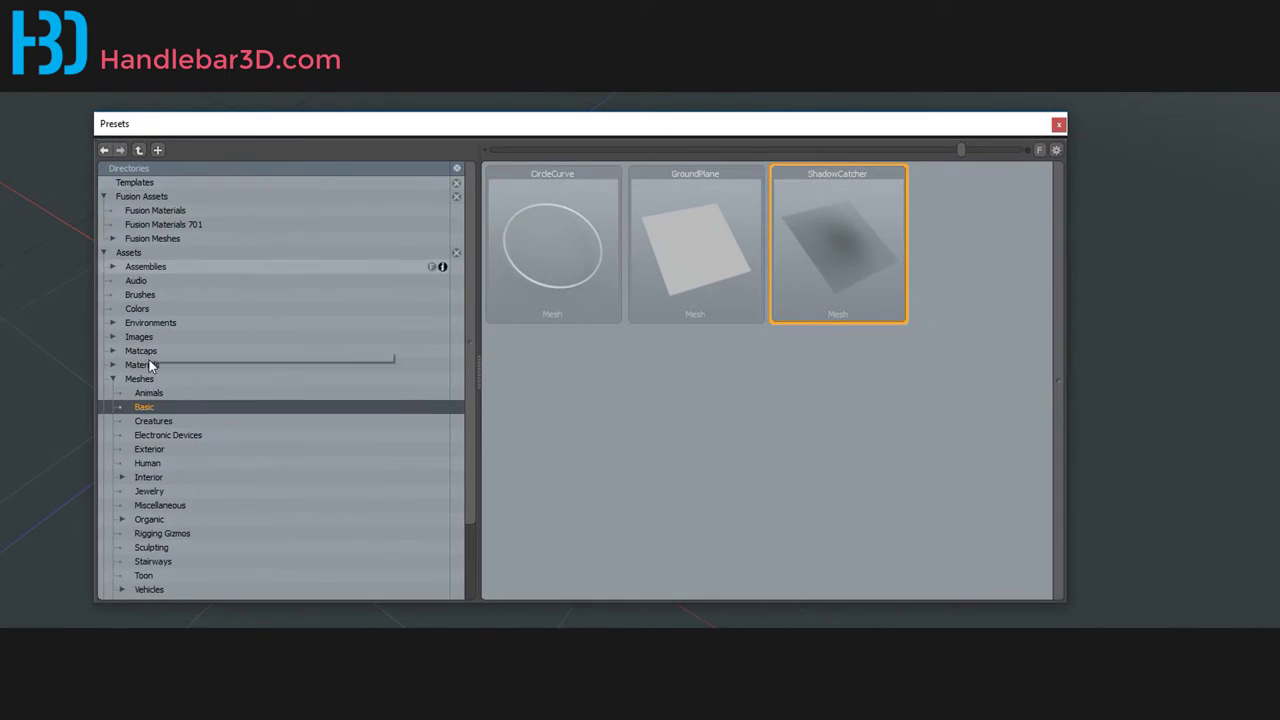
pyautogui.click(162, 377)
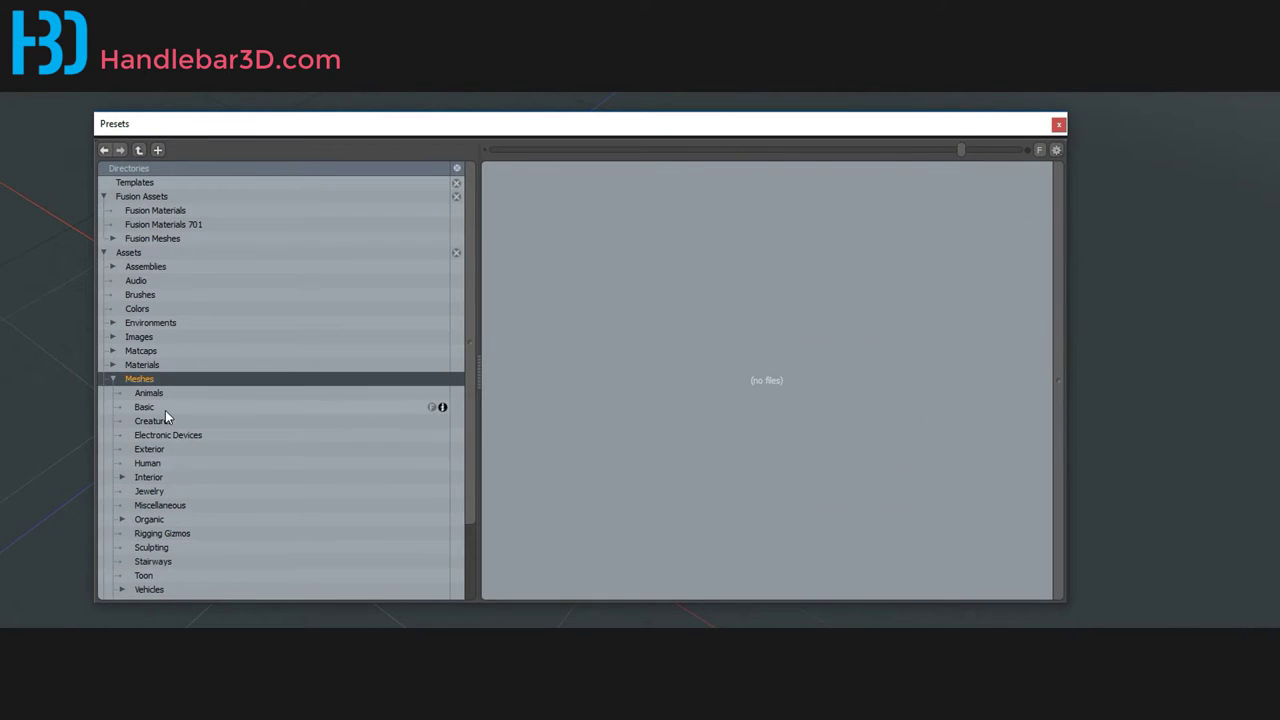
pyautogui.click(164, 408)
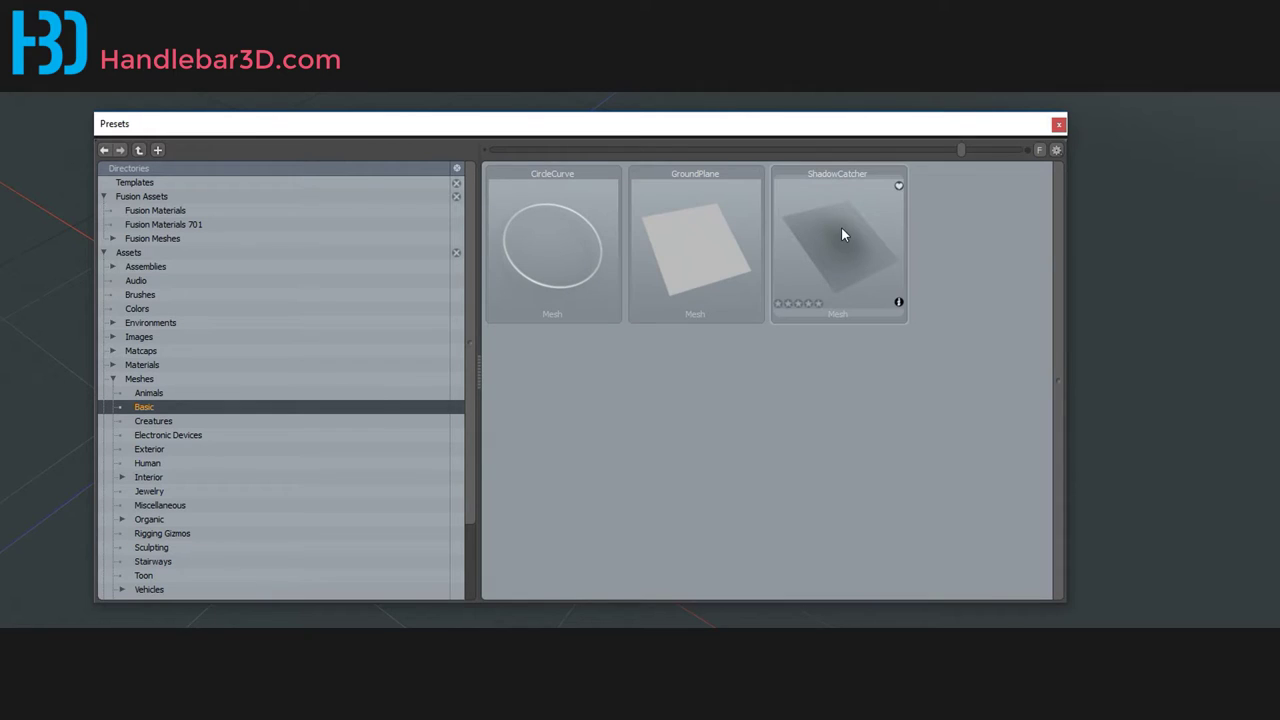
pyautogui.click(841, 234)
# Step: Add the Woman aXYZ design 01 mesh from the Human presets and close the preset browser
pyautogui.scroll(-3, 163, 412)
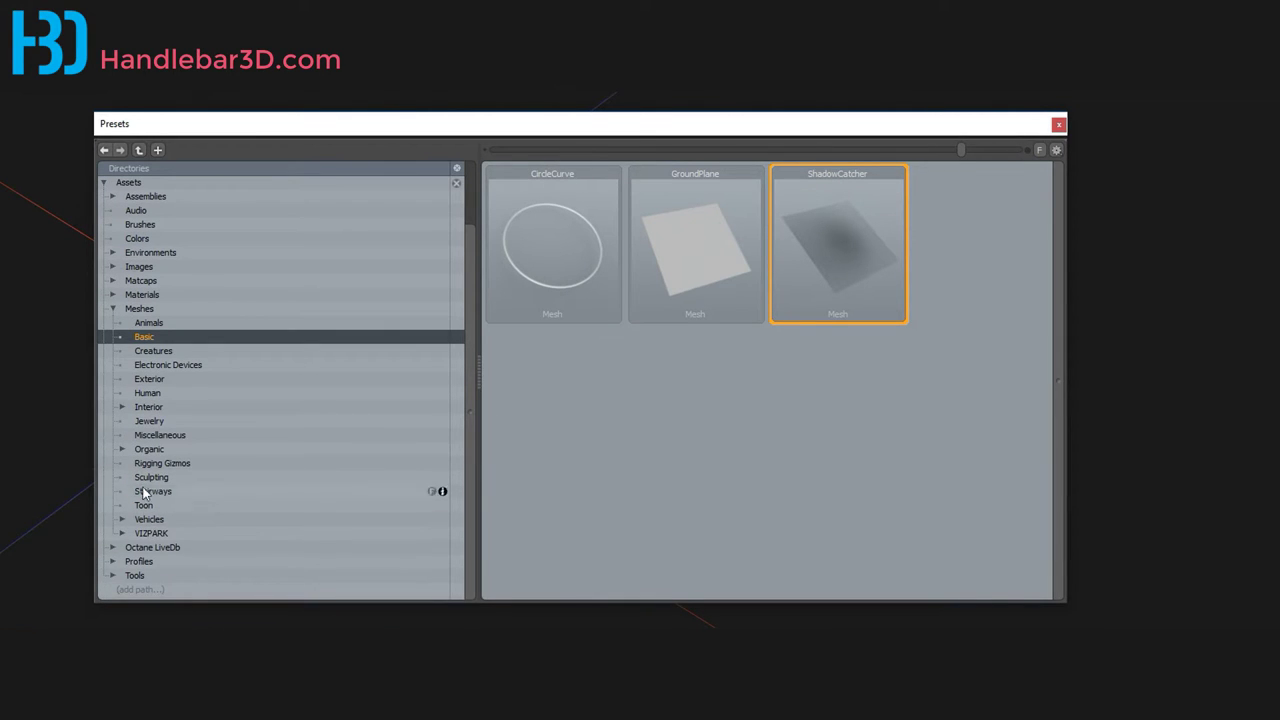
pyautogui.click(148, 392)
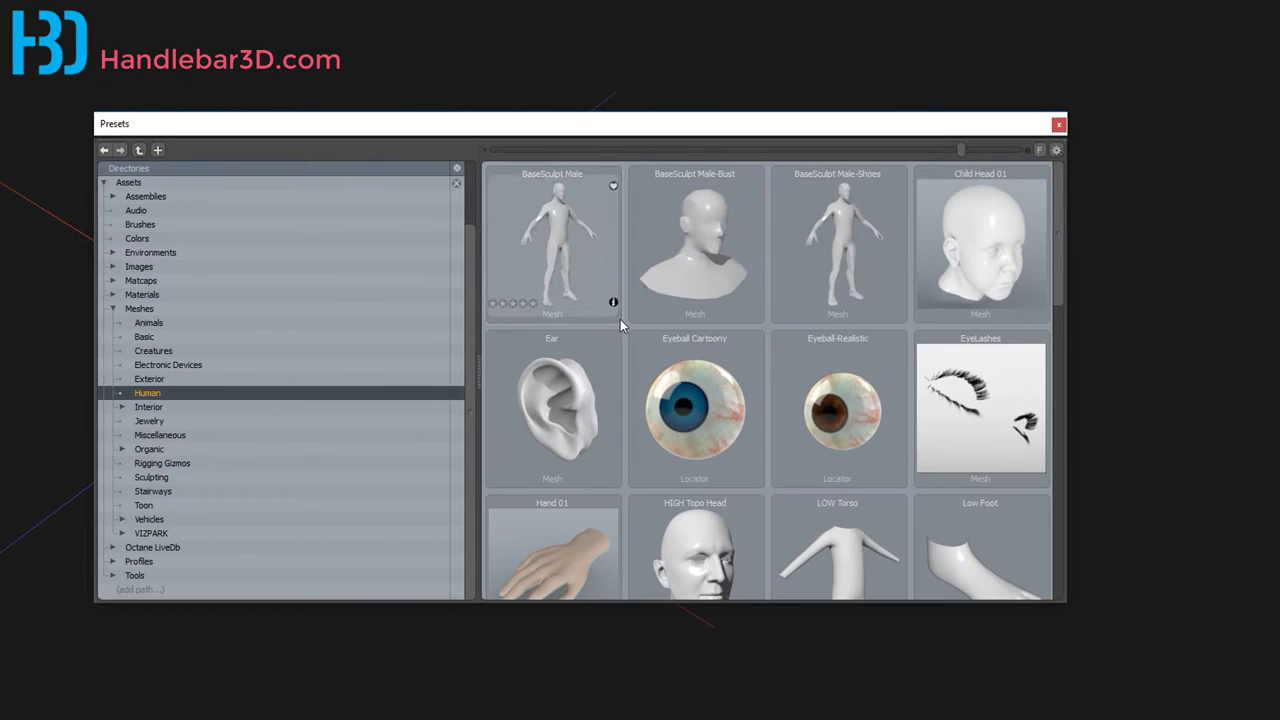
pyautogui.scroll(-8, 626, 280)
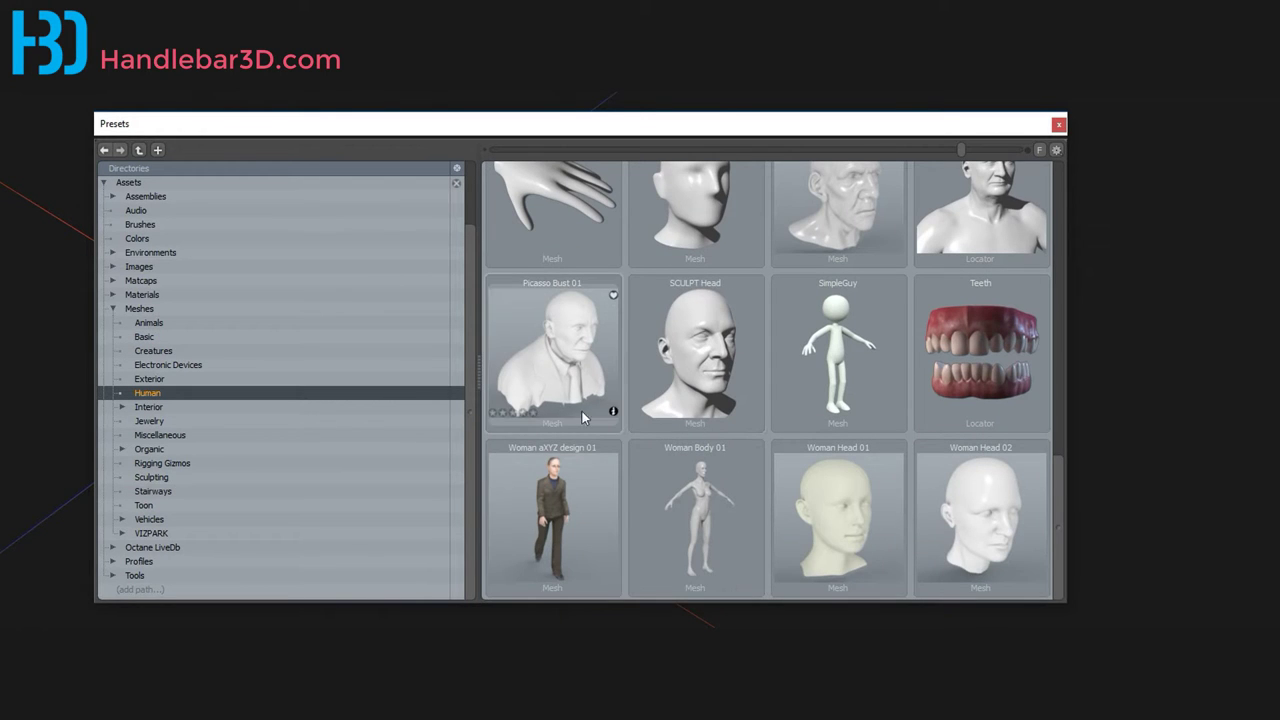
pyautogui.click(548, 497)
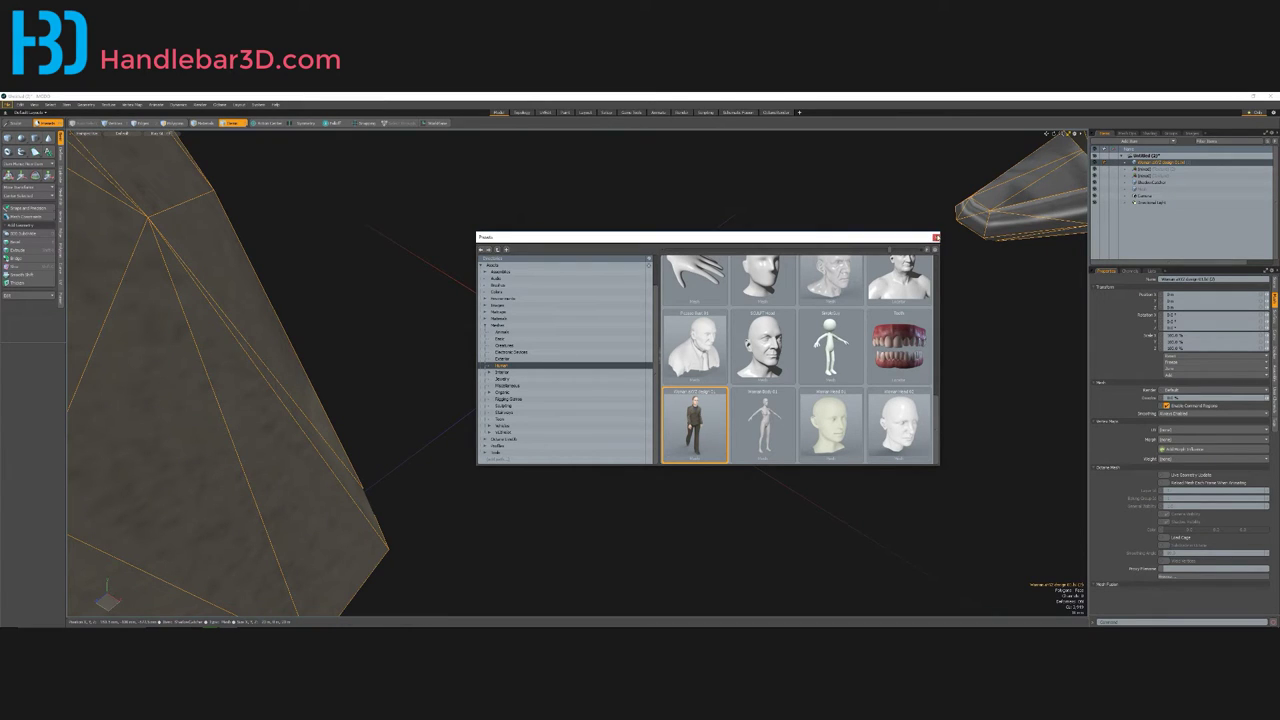
pyautogui.click(935, 237)
# Step: Examine the imported walking woman figure at full height and close up, with its selection cleared
pyautogui.scroll(-3, 797, 328)
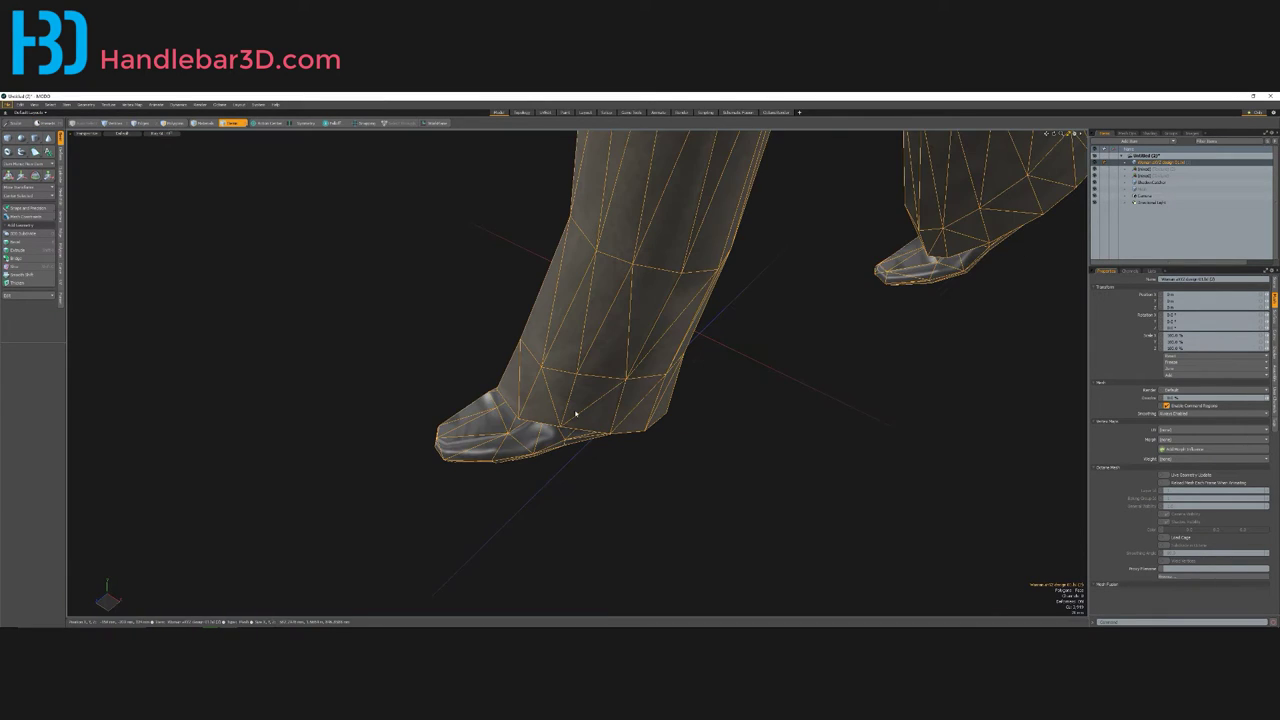
pyautogui.scroll(-4, 571, 420)
pyautogui.scroll(-3, 614, 410)
pyautogui.scroll(2, 611, 426)
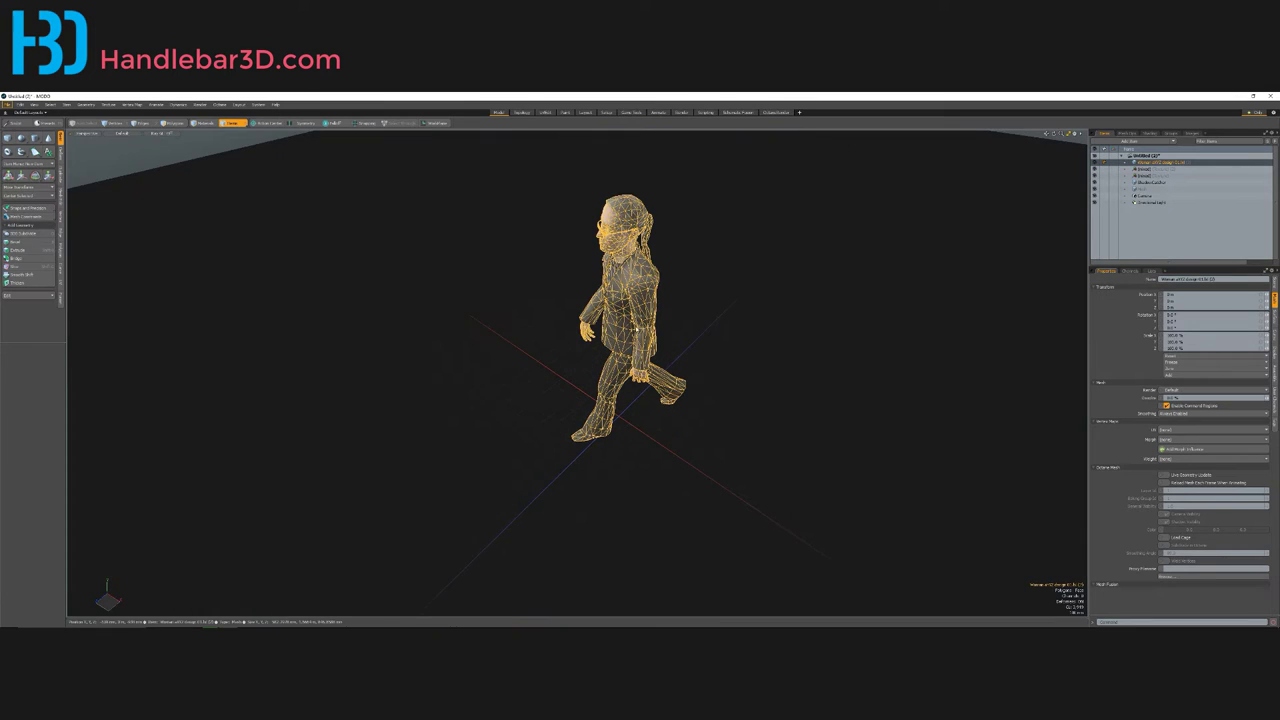
pyautogui.scroll(-1, 611, 426)
pyautogui.keyDown('alt'); pyautogui.moveTo(611, 426); pyautogui.dragTo(541, 171); pyautogui.keyUp('alt')
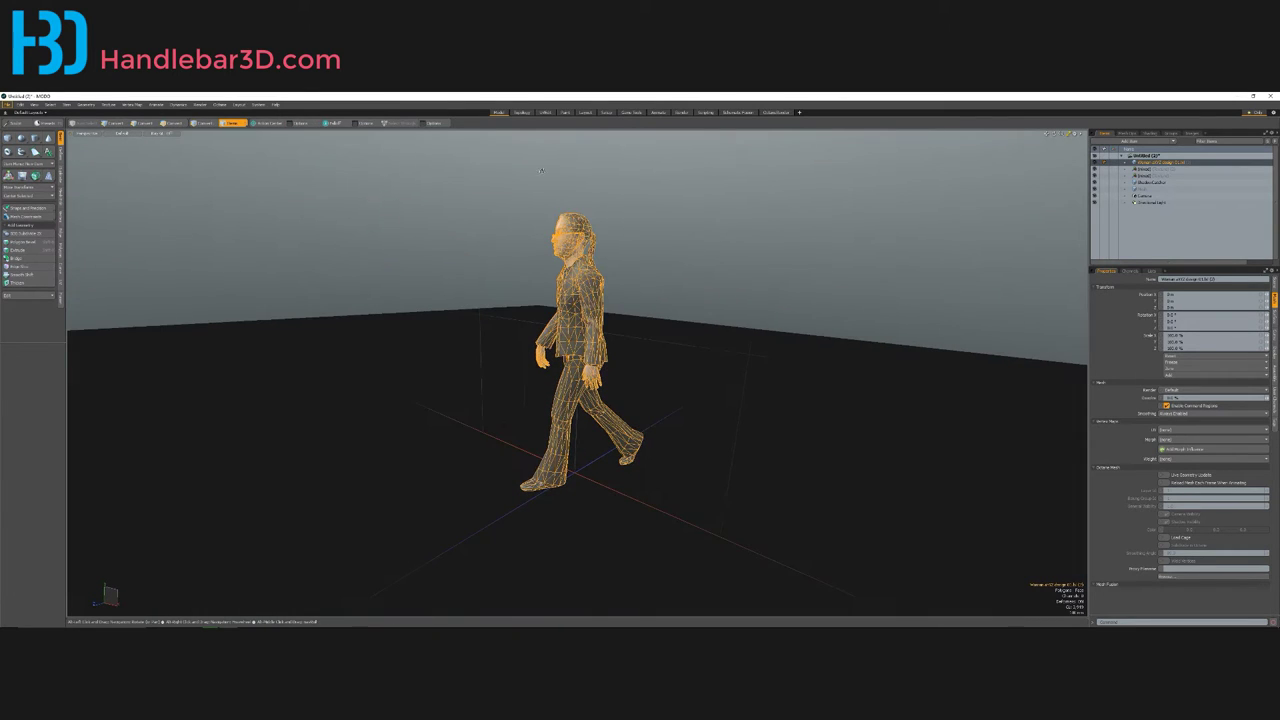
pyautogui.keyDown('alt'); pyautogui.moveTo(384, 284); pyautogui.dragTo(603, 300); pyautogui.keyUp('alt')
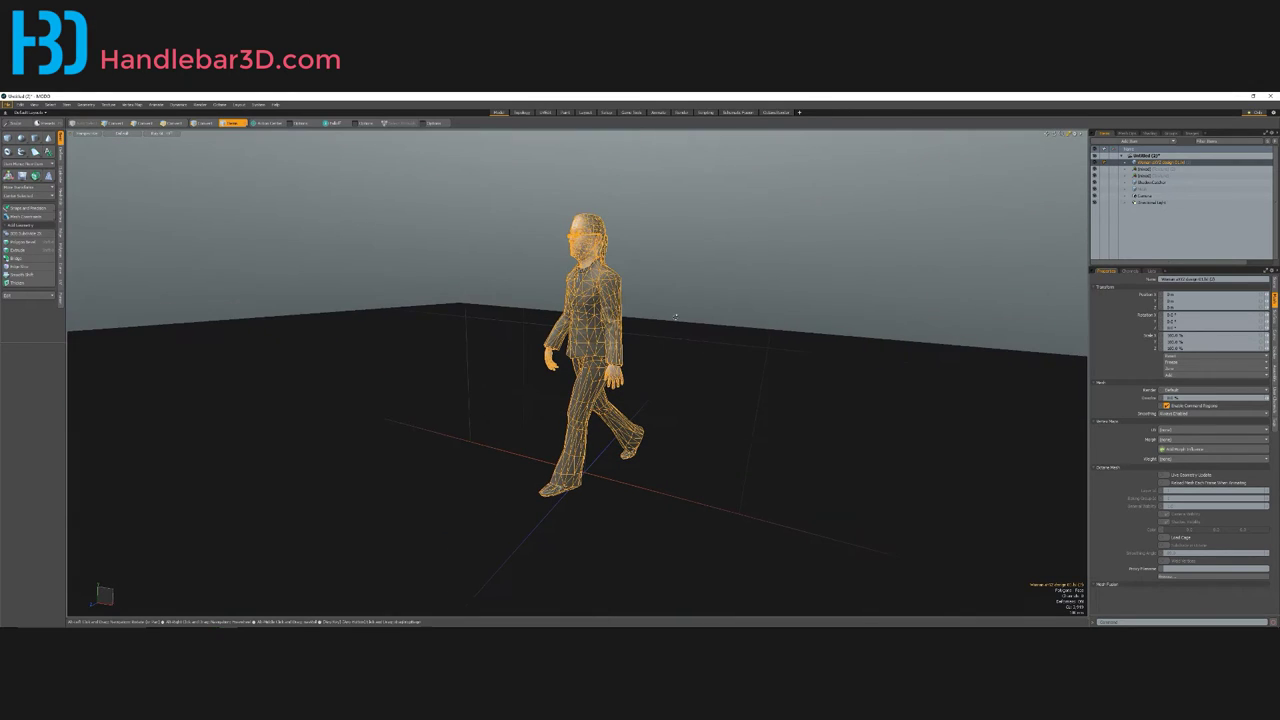
pyautogui.click(626, 224)
pyautogui.scroll(5, 622, 222)
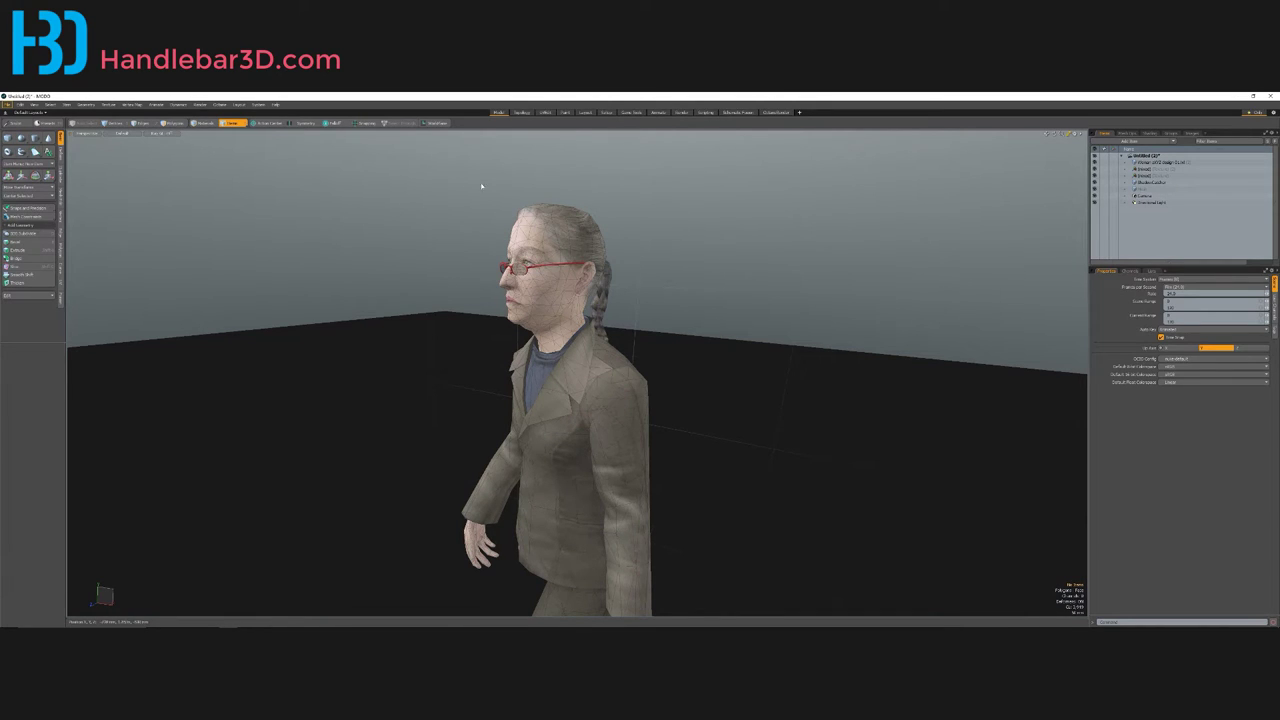
pyautogui.scroll(-5, 709, 258)
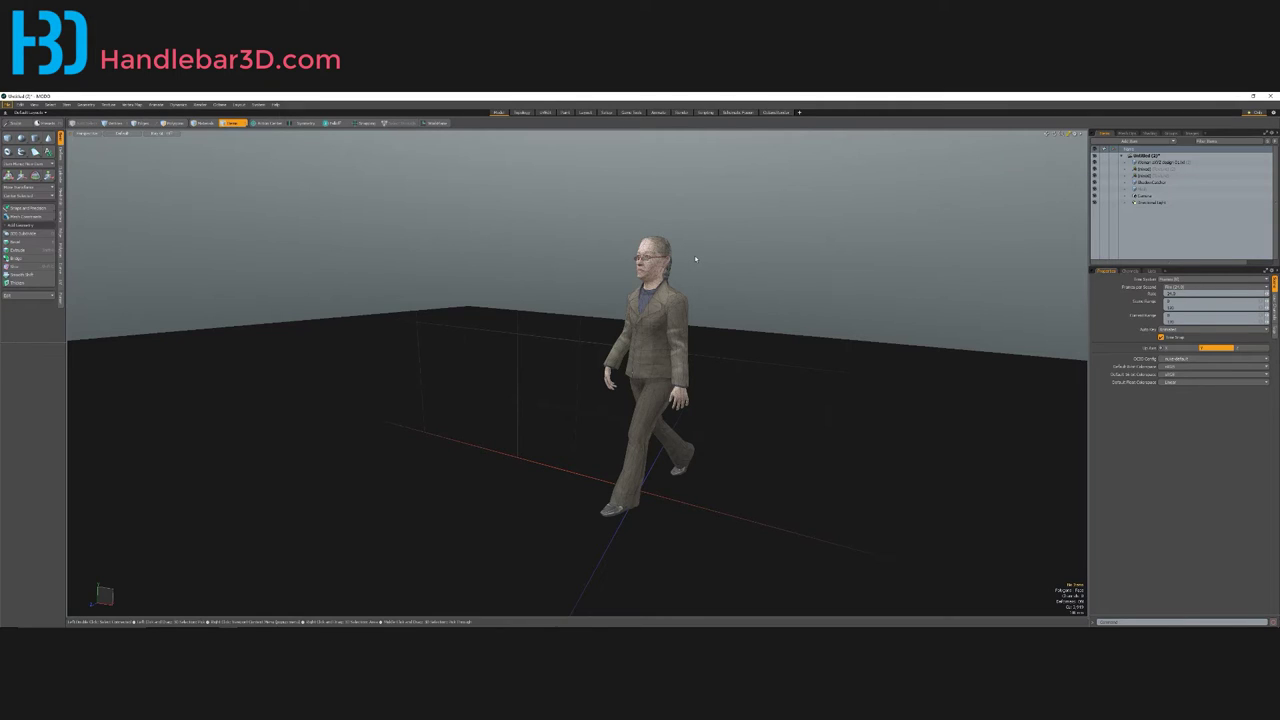
# Step: Select the woman figure in item selection mode and clear the selection again
pyautogui.click(662, 252)
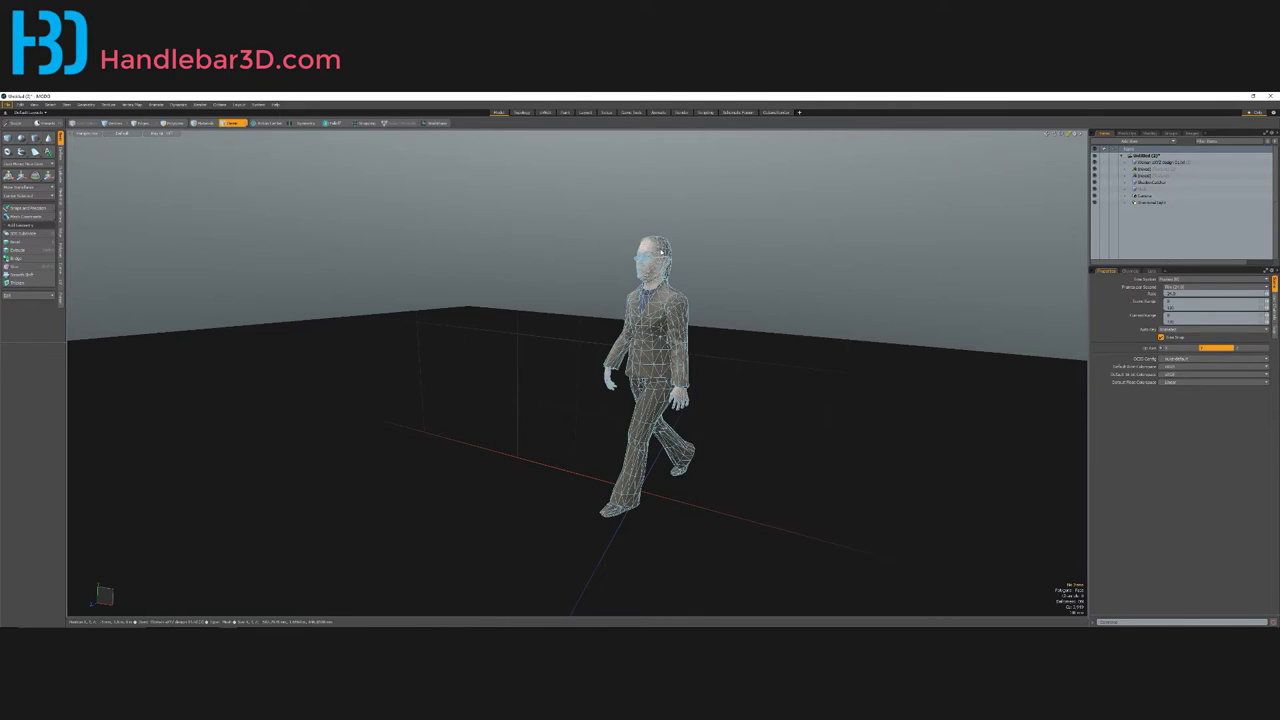
pyautogui.click(662, 253)
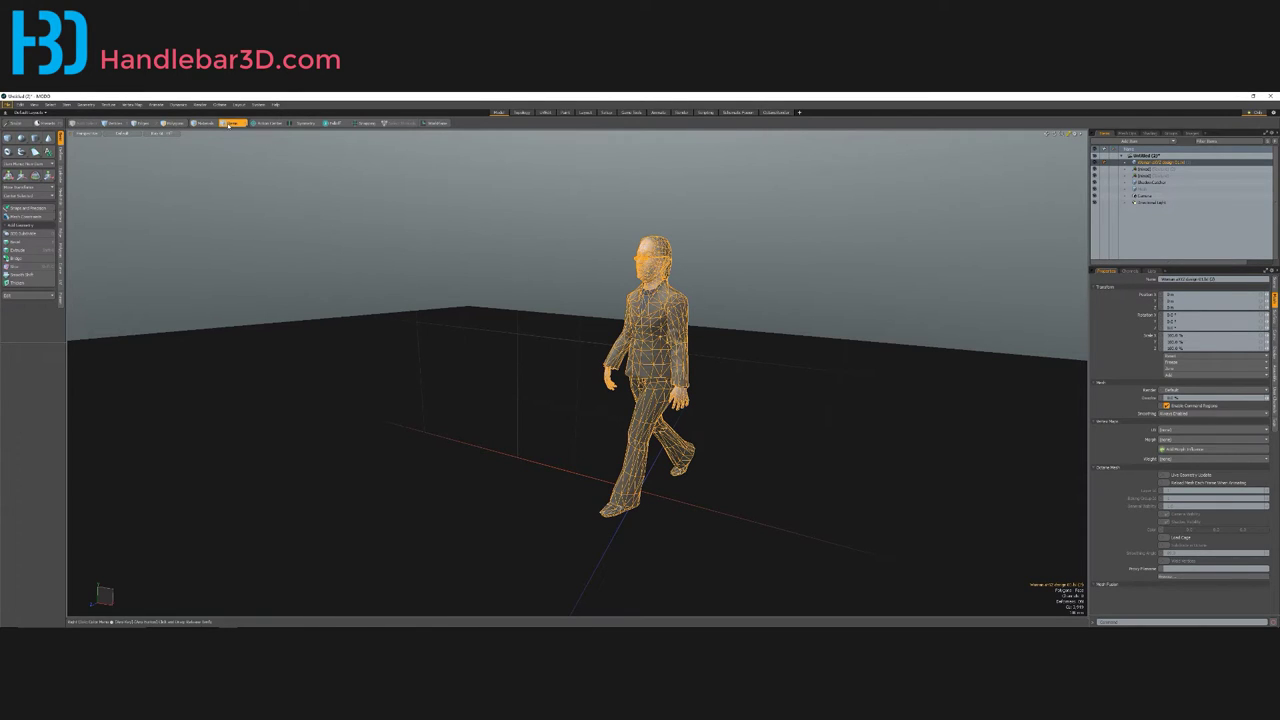
pyautogui.press('5')
pyautogui.click(506, 283)
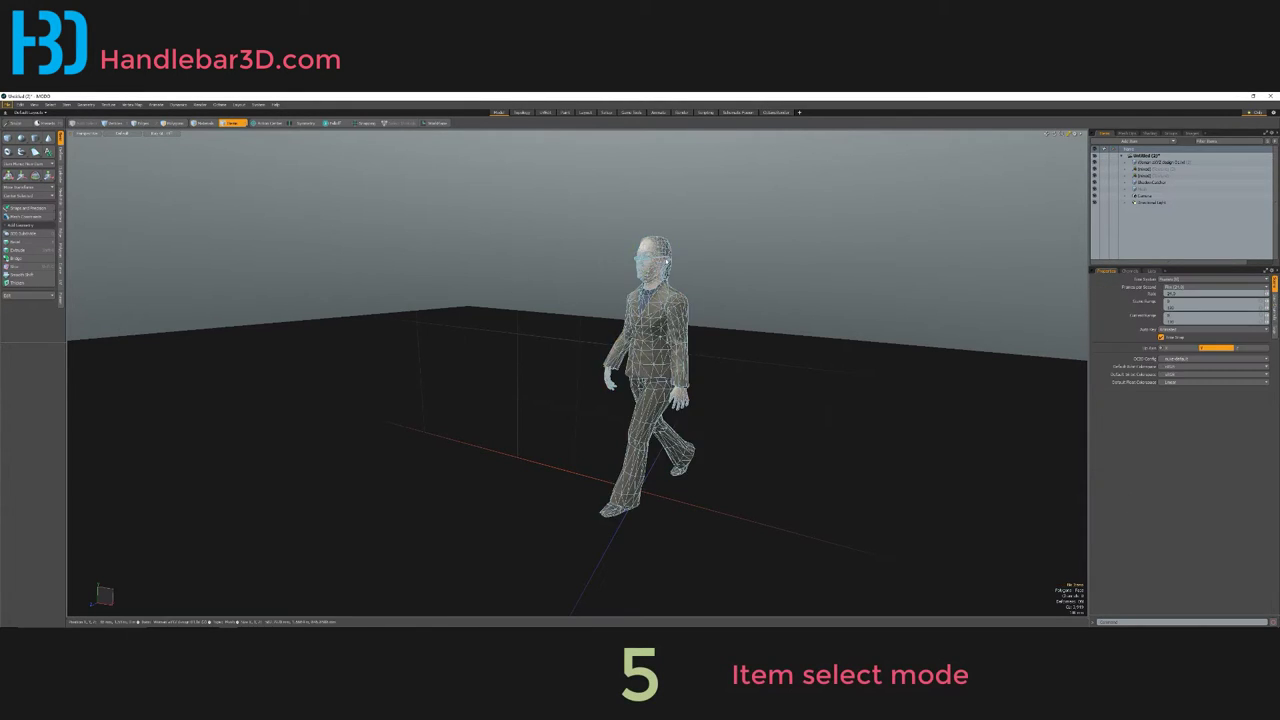
# Step: Assign a black material named Human to the whole woman figure, keeping 80% diffuse, 4% specular and smoothing
pyautogui.click(665, 261)
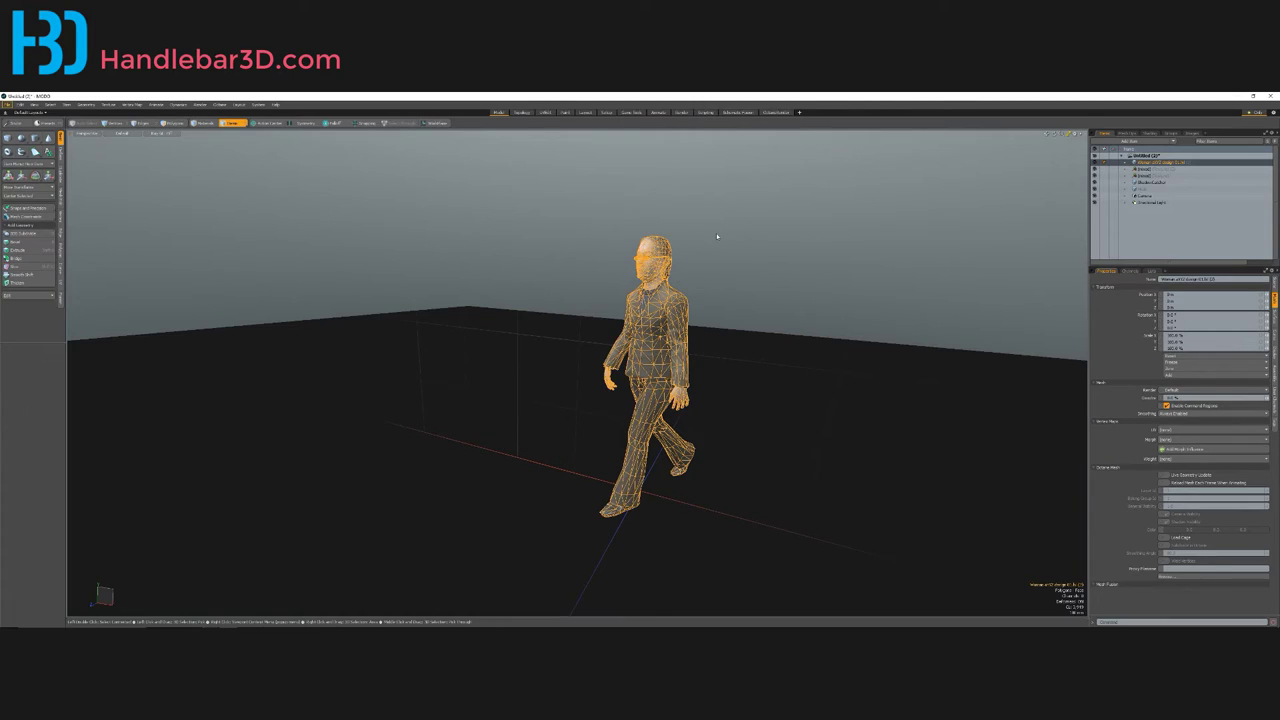
pyautogui.press('m')
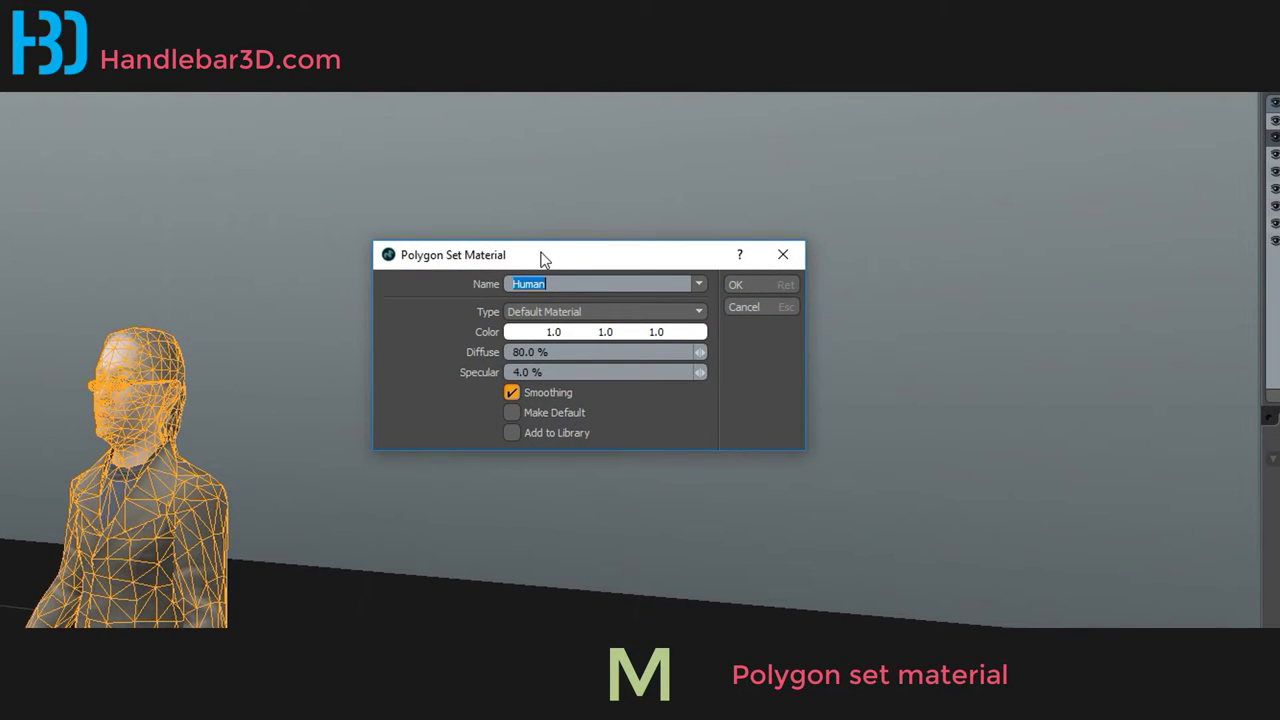
pyautogui.moveTo(545, 256); pyautogui.dragTo(707, 232)
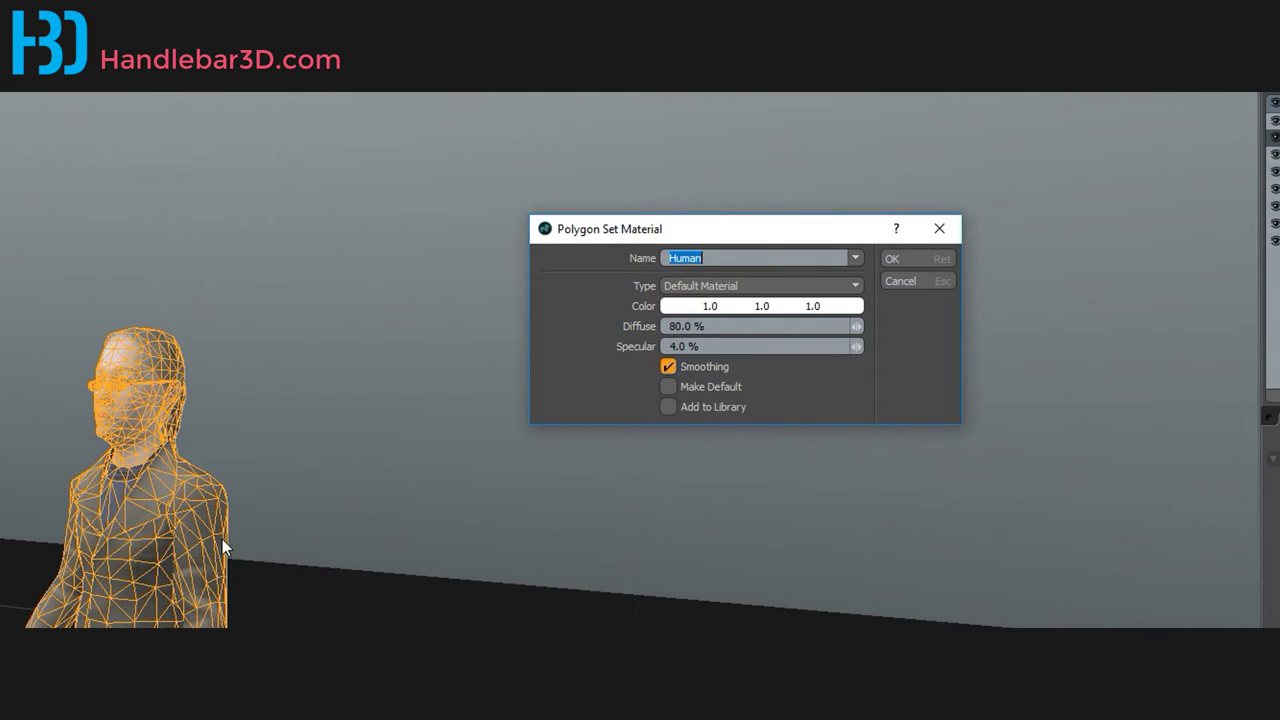
pyautogui.click(738, 260)
pyautogui.click(752, 302)
pyautogui.click(704, 407)
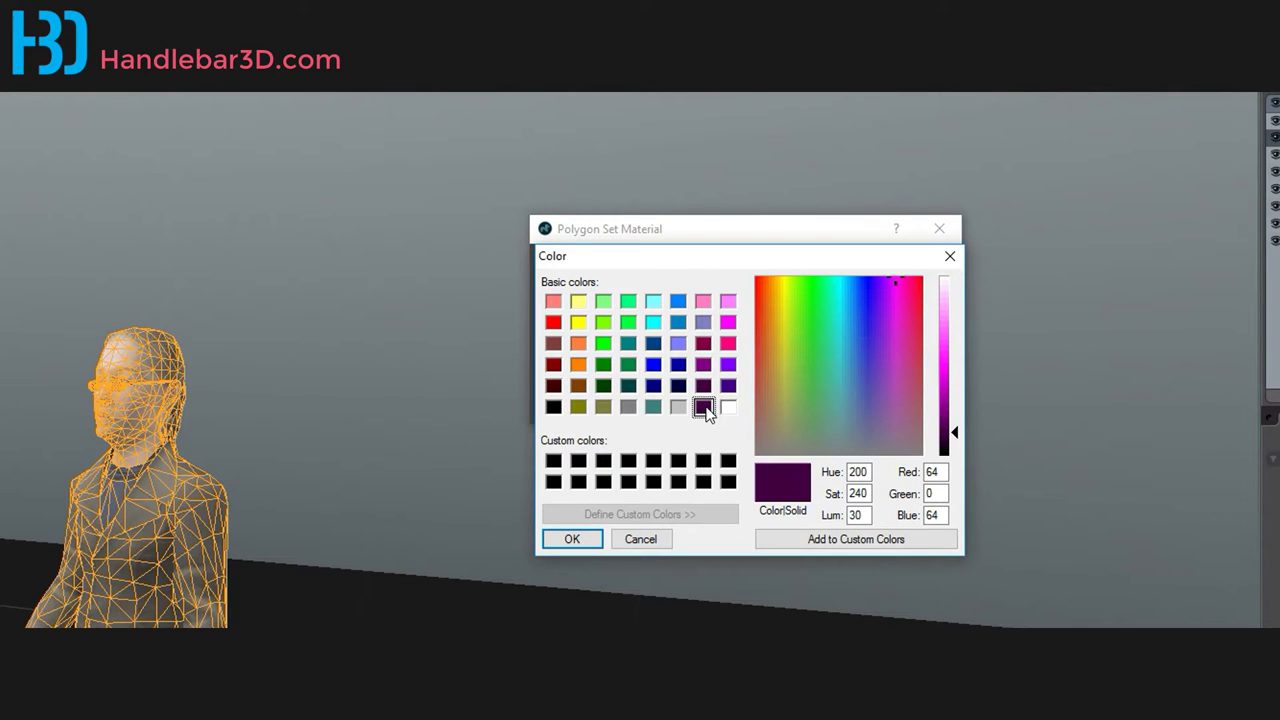
pyautogui.click(729, 462)
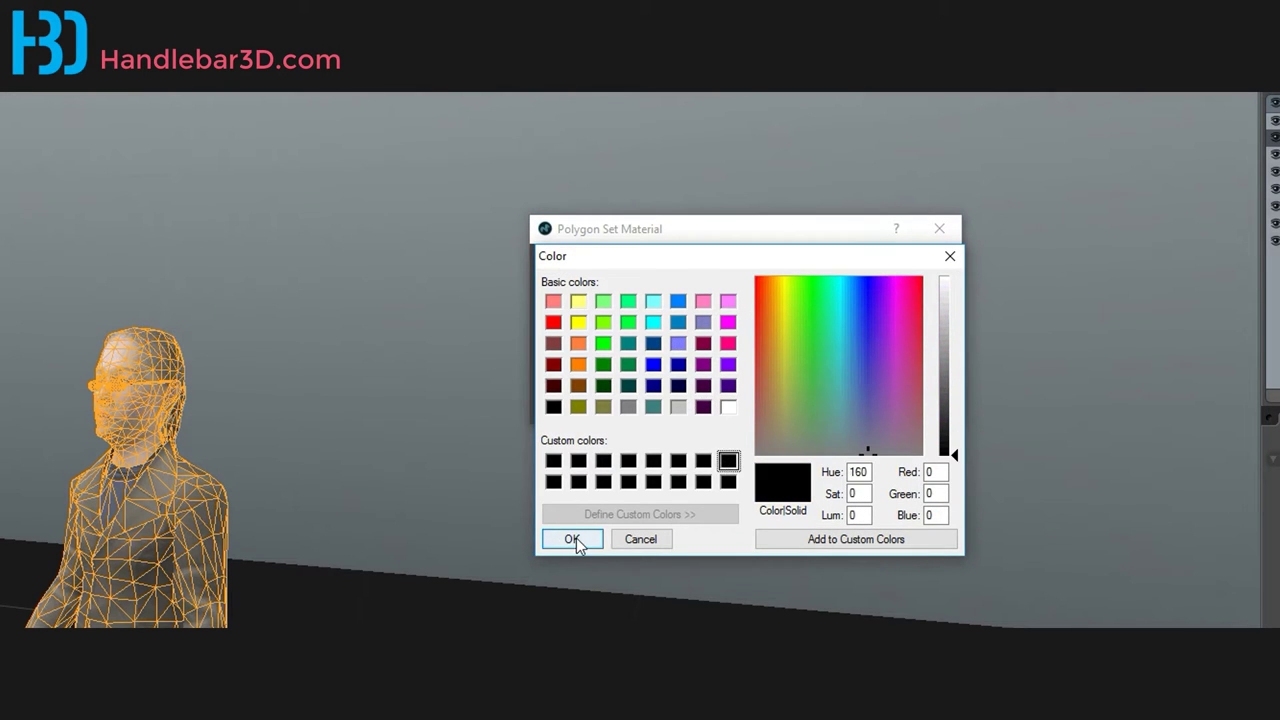
pyautogui.click(573, 539)
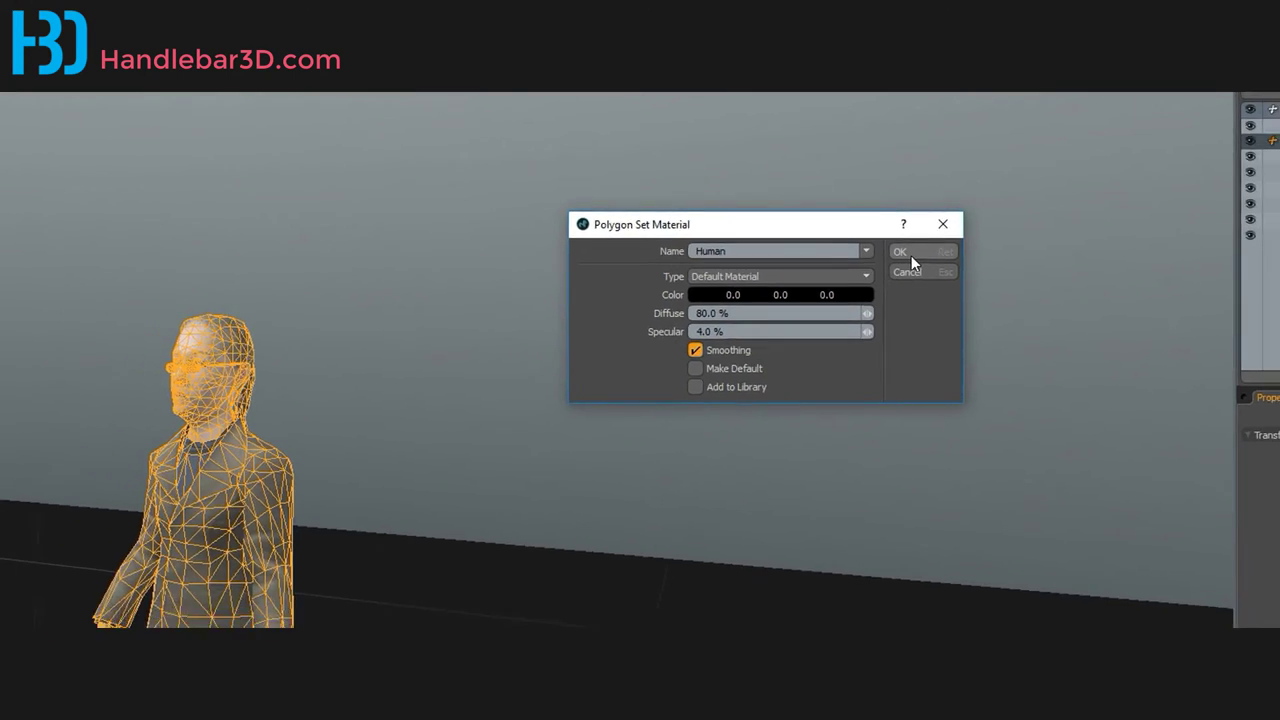
pyautogui.click(908, 256)
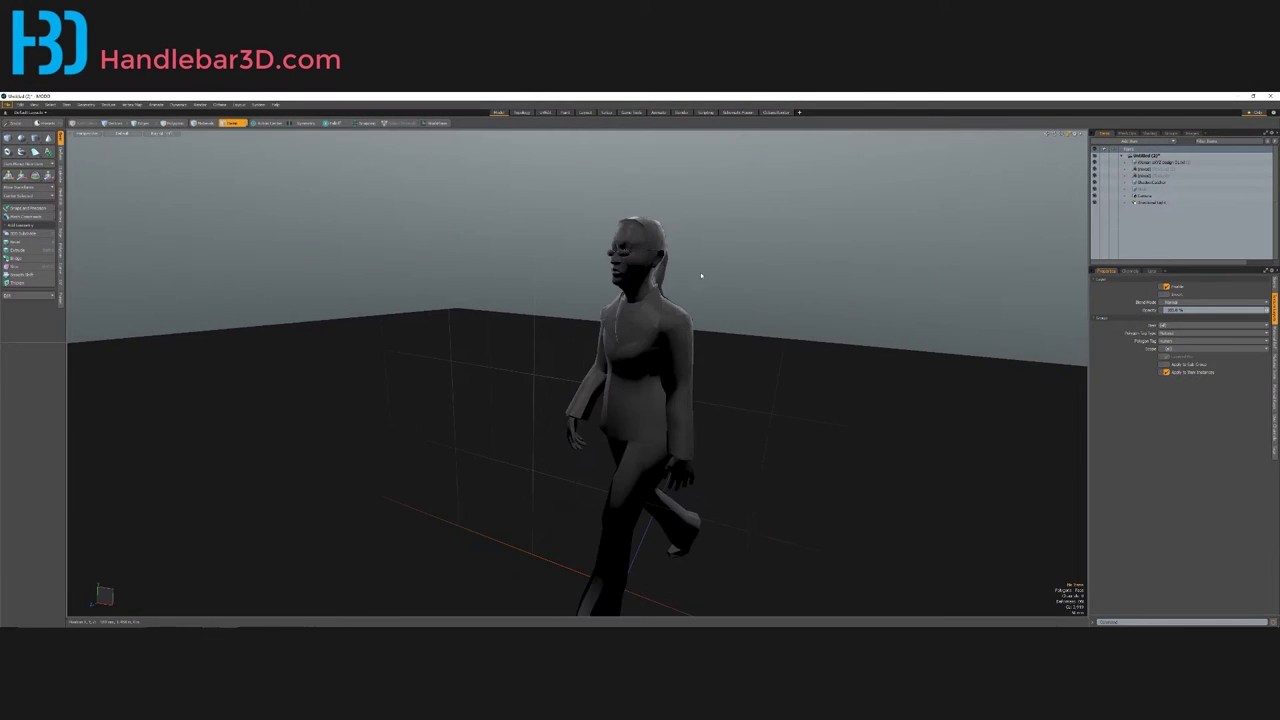
pyautogui.keyDown('alt'); pyautogui.moveTo(748, 258); pyautogui.dragTo(602, 381); pyautogui.keyUp('alt')
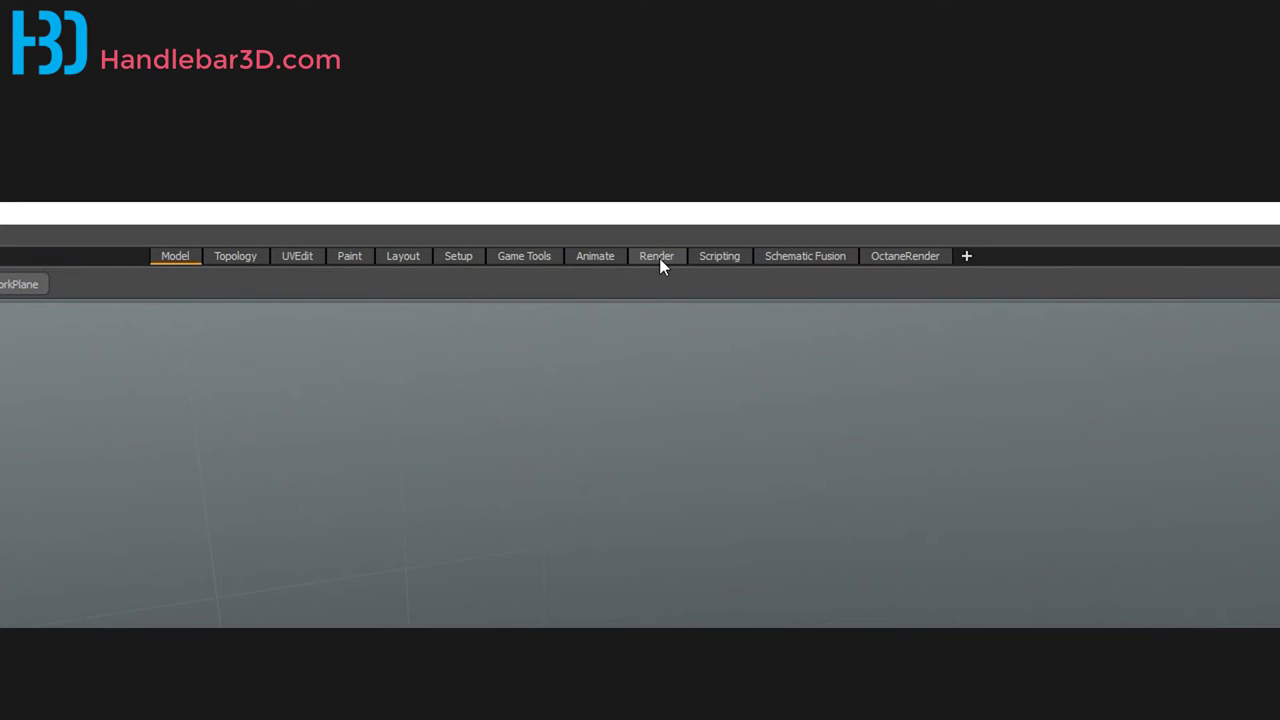
# Step: Switch to the Render layout, keeping the viewport on the camera view
pyautogui.click(659, 258)
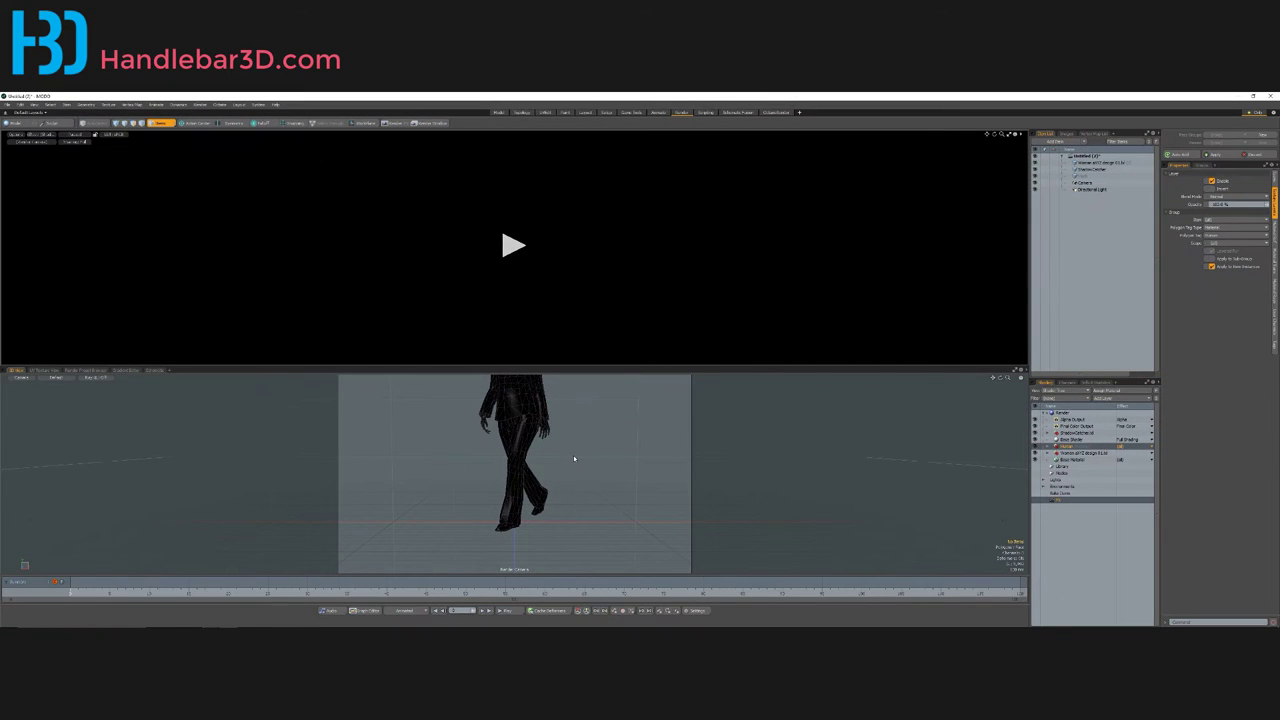
pyautogui.hotkey('ctrl', 'space')
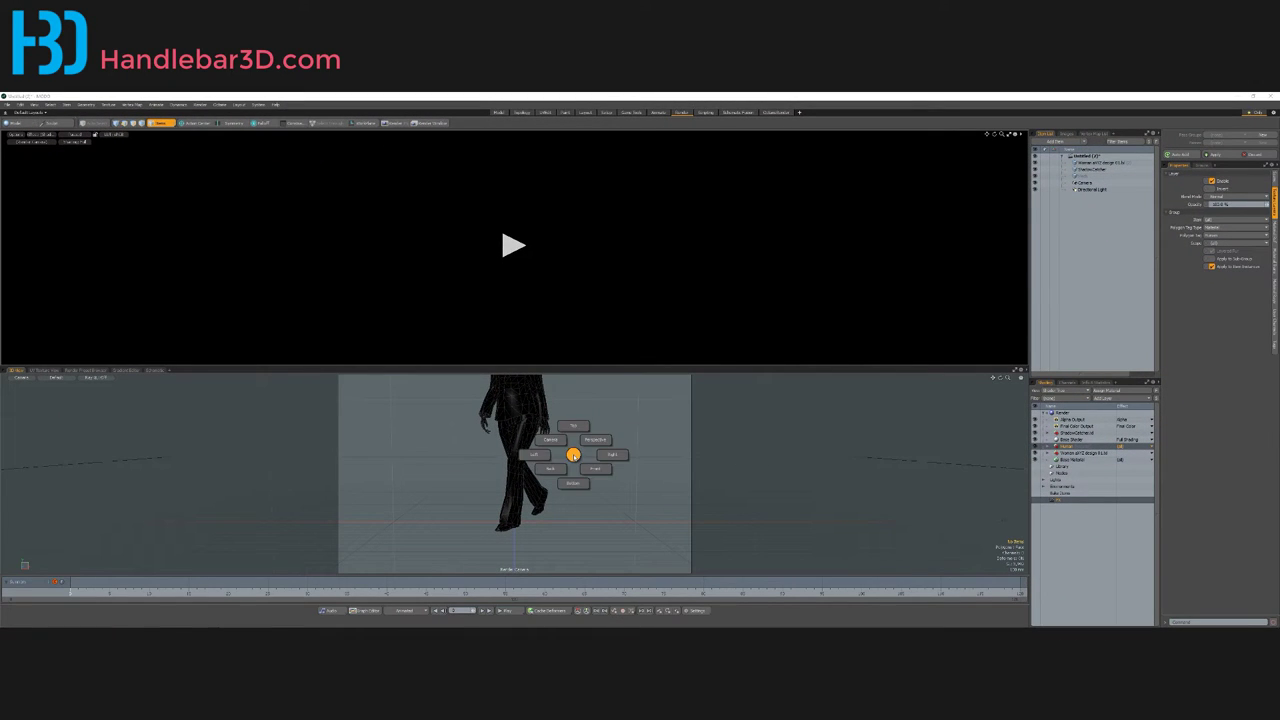
pyautogui.hotkey('alt', 'space')
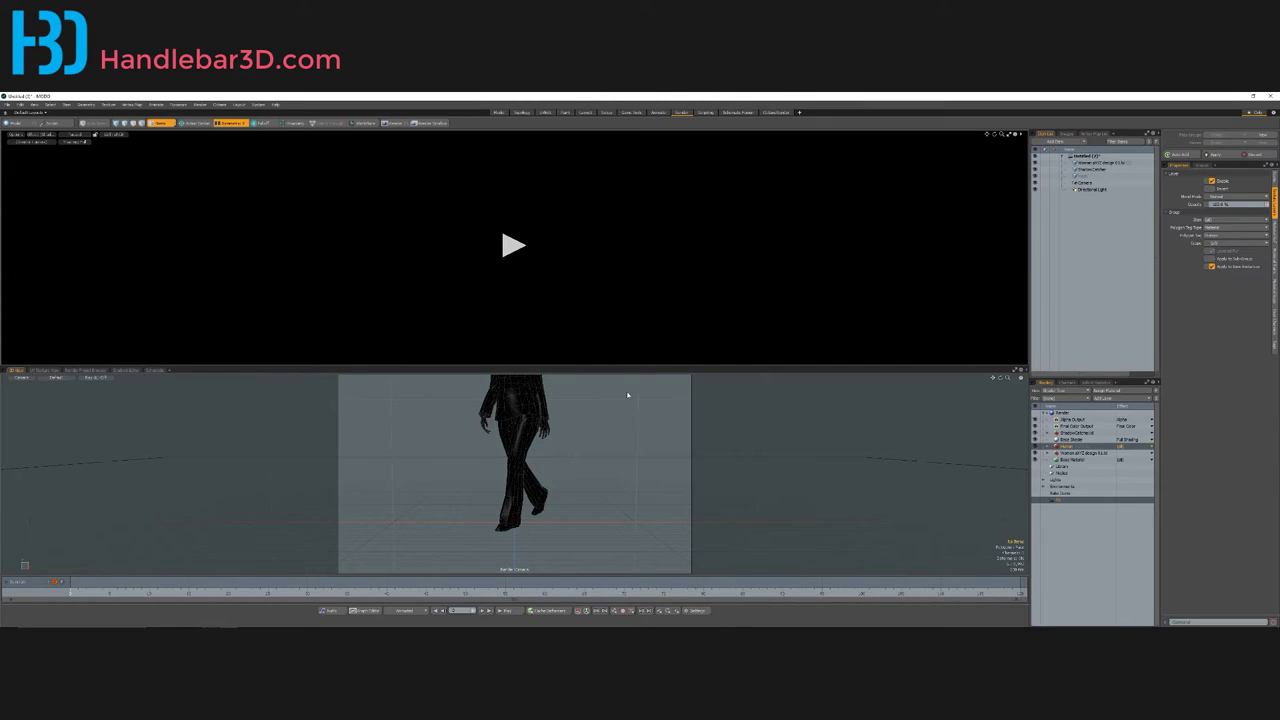
# Step: Cycle through the available layouts in the layout switcher and toggle between Render and Model, ending in the Model layout
pyautogui.hotkey('ctrl', 'Tab')
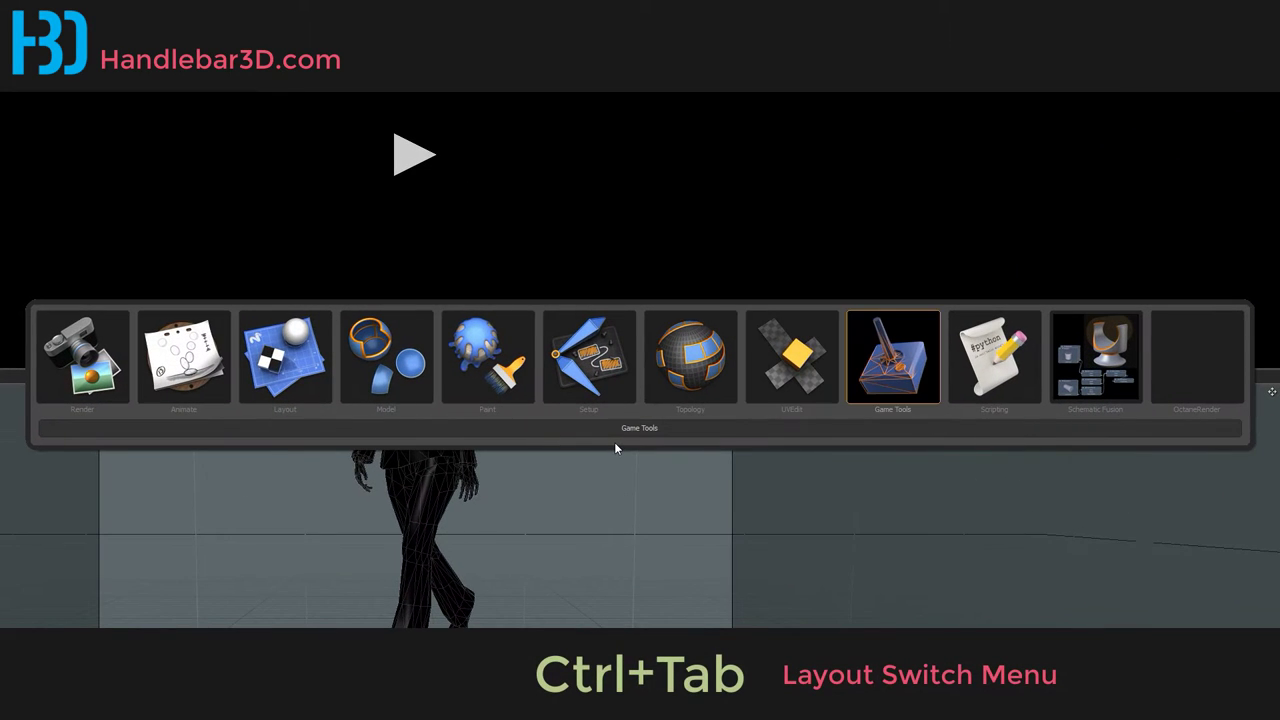
pyautogui.hotkey('ctrl', 'Tab')
pyautogui.hotkey('ctrl', 'Tab')
pyautogui.hotkey('ctrl', 'Tab')
pyautogui.hotkey('ctrl', 'Tab')
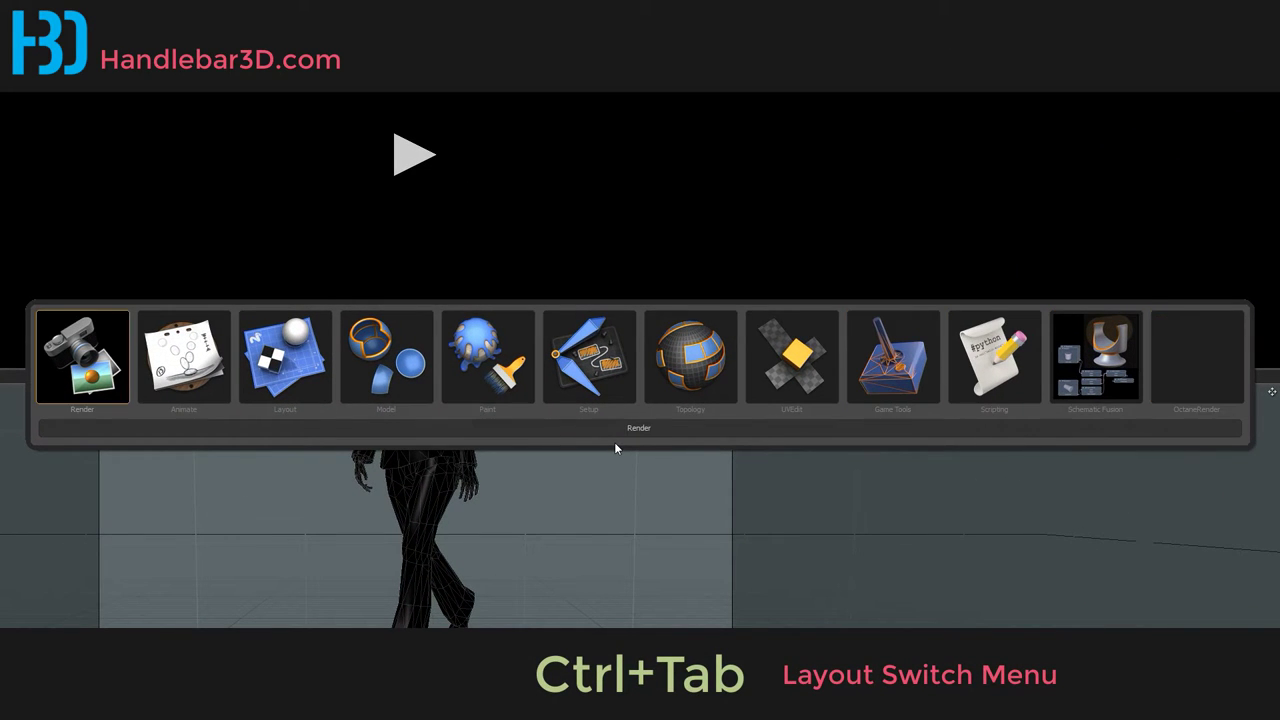
pyautogui.hotkey('ctrl', 'Tab')
pyautogui.hotkey('ctrl', 'Tab')
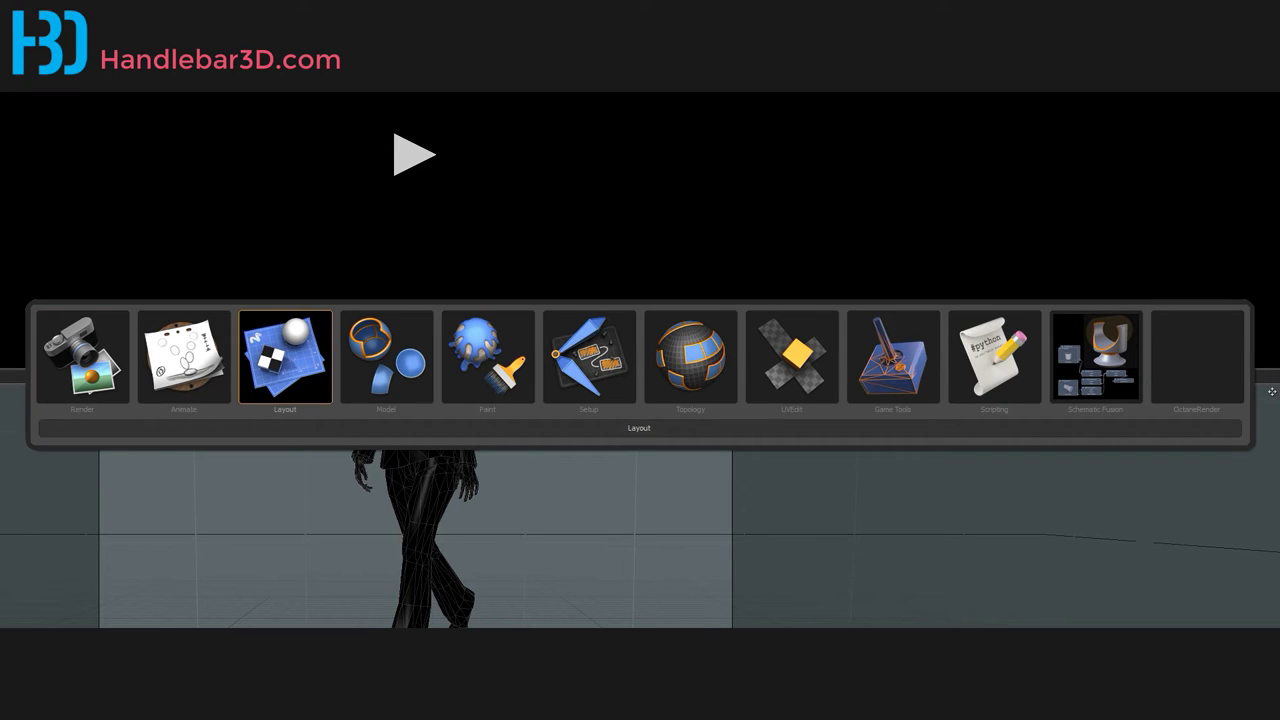
pyautogui.hotkey('ctrl', 'Tab')
pyautogui.hotkey('ctrl', 'Tab')
pyautogui.hotkey('ctrl', 'Tab')
pyautogui.hotkey('ctrl', 'Tab')
pyautogui.hotkey('ctrl', 'Tab')
pyautogui.hotkey('ctrl', 'Tab')
pyautogui.hotkey('ctrl', 'Tab')
pyautogui.hotkey('ctrl', 'Tab')
pyautogui.hotkey('ctrl', 'Tab')
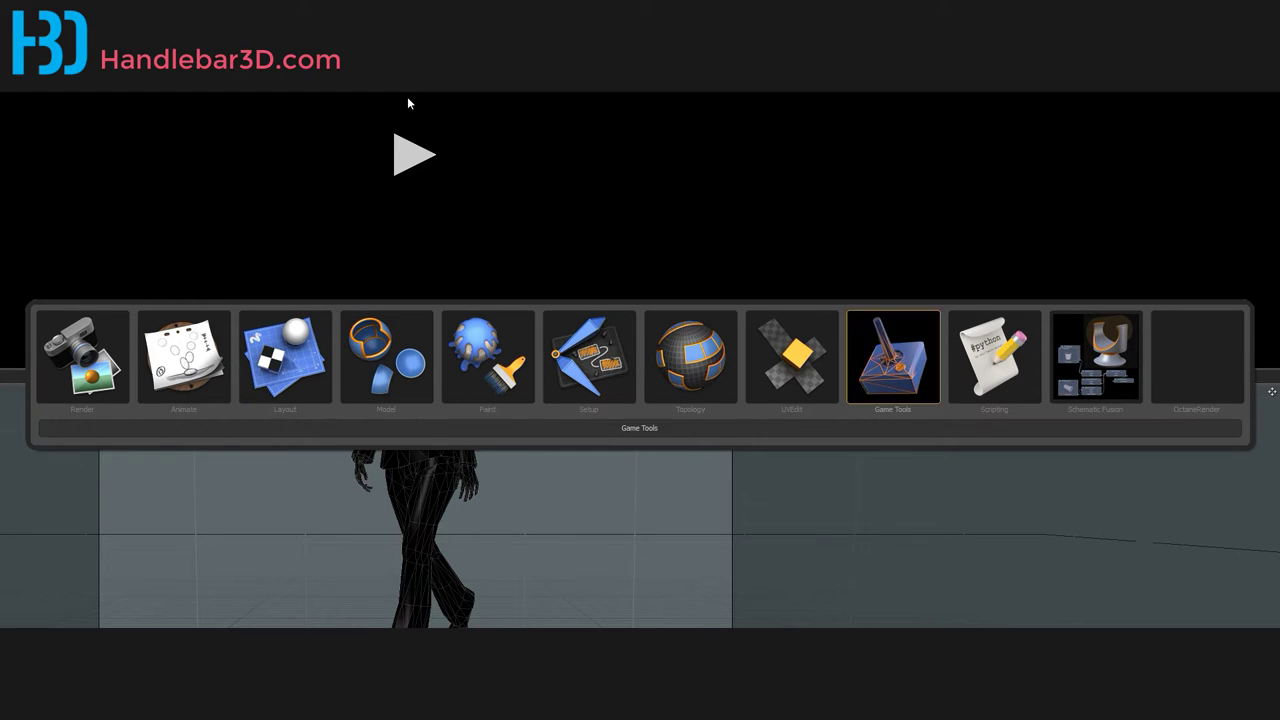
pyautogui.hotkey('ctrl', 'Tab')
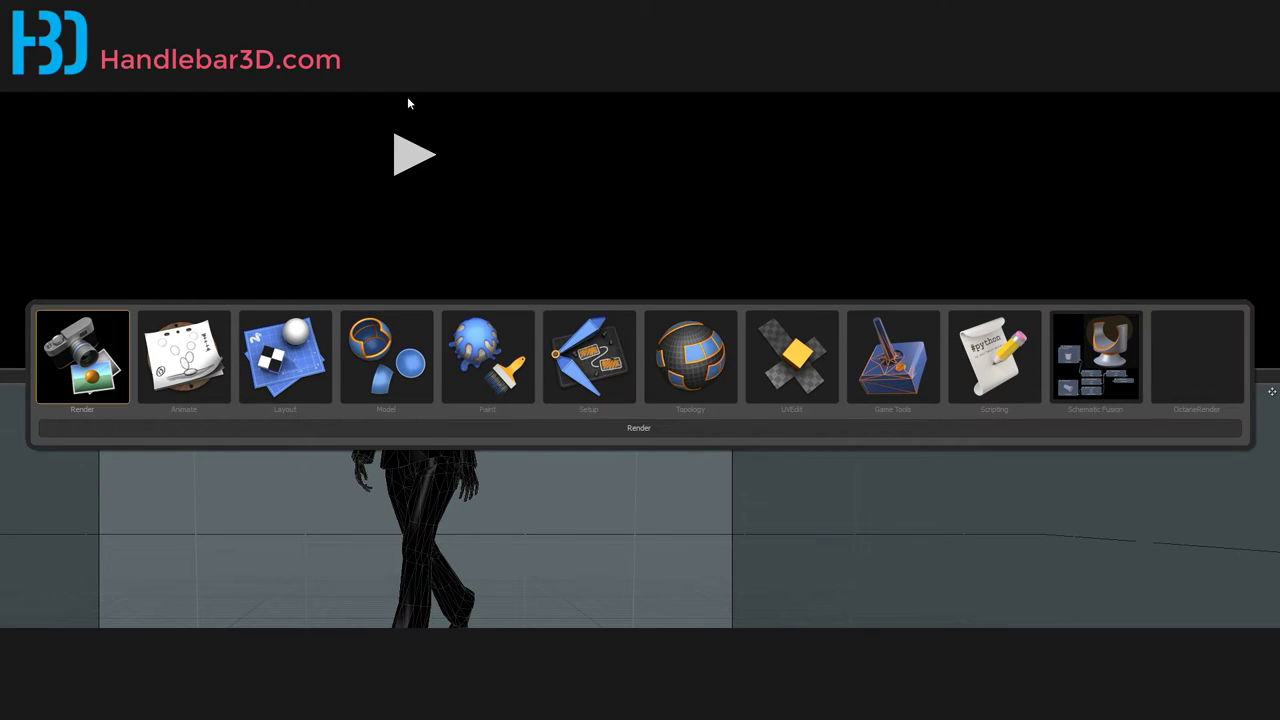
pyautogui.hotkey('ctrl', 'Tab')
pyautogui.hotkey('ctrl', 'Tab')
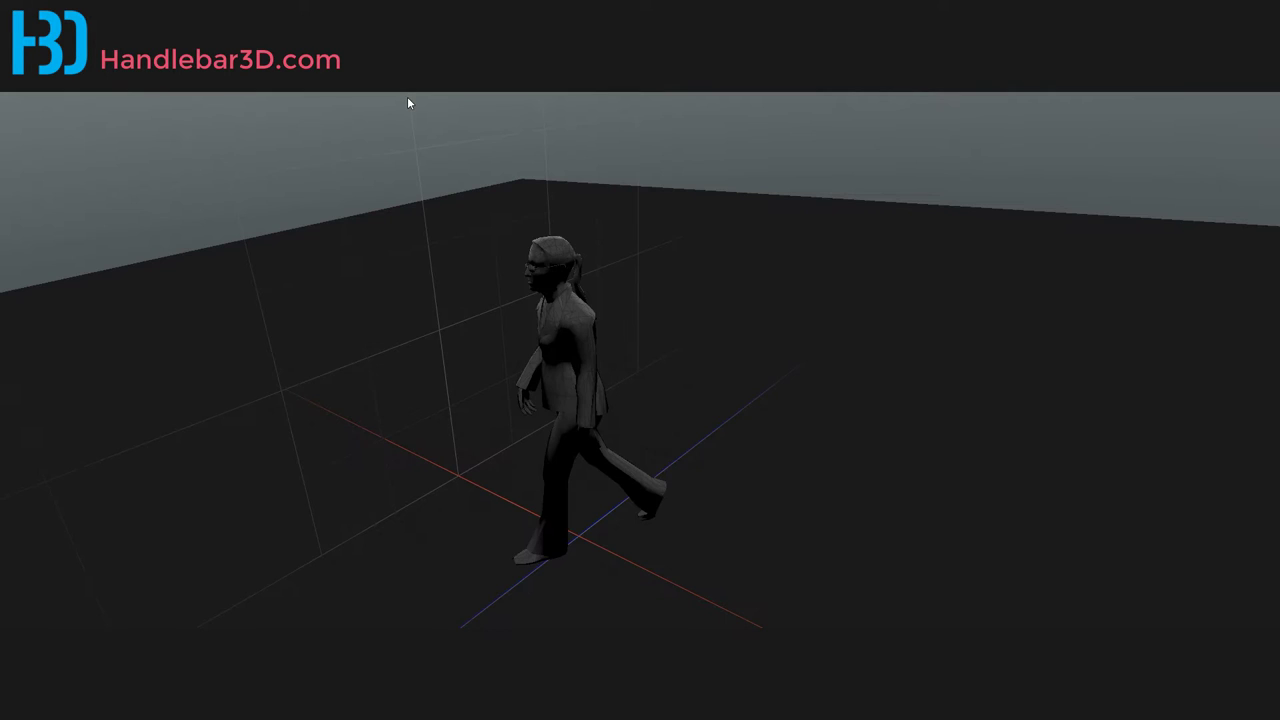
pyautogui.hotkey('ctrl', 'Tab')
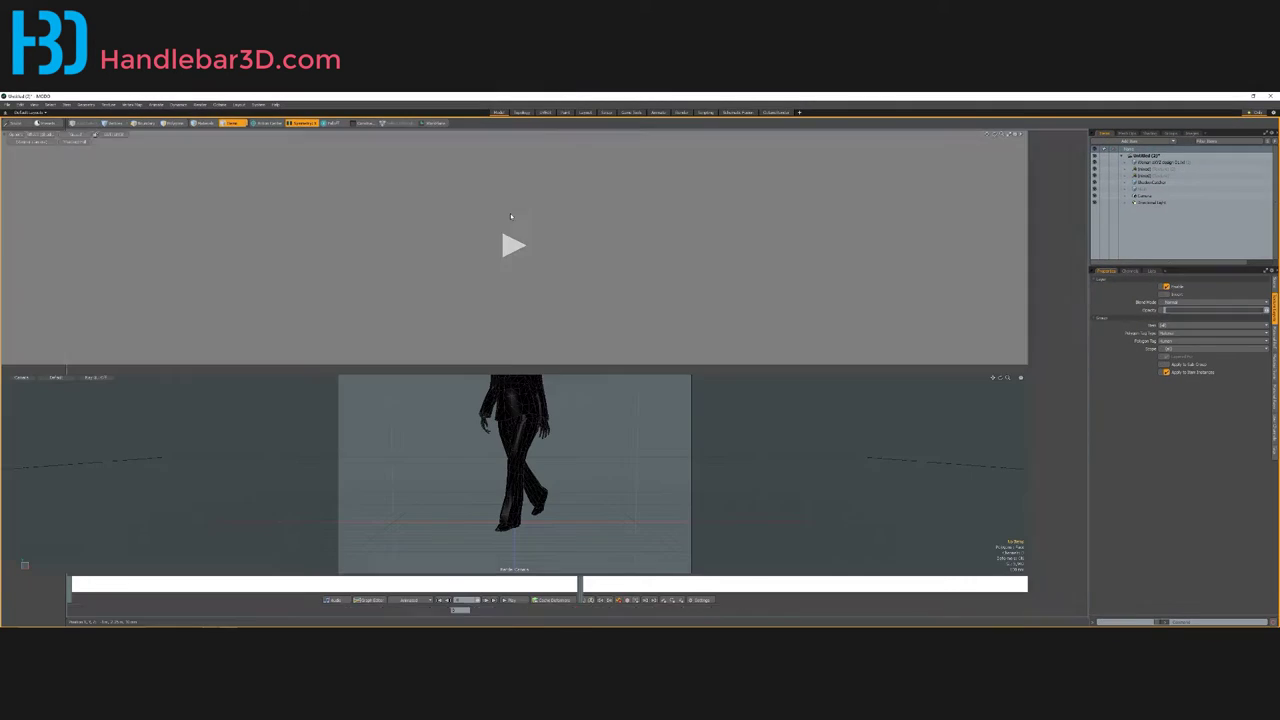
pyautogui.hotkey('ctrl', 'Tab')
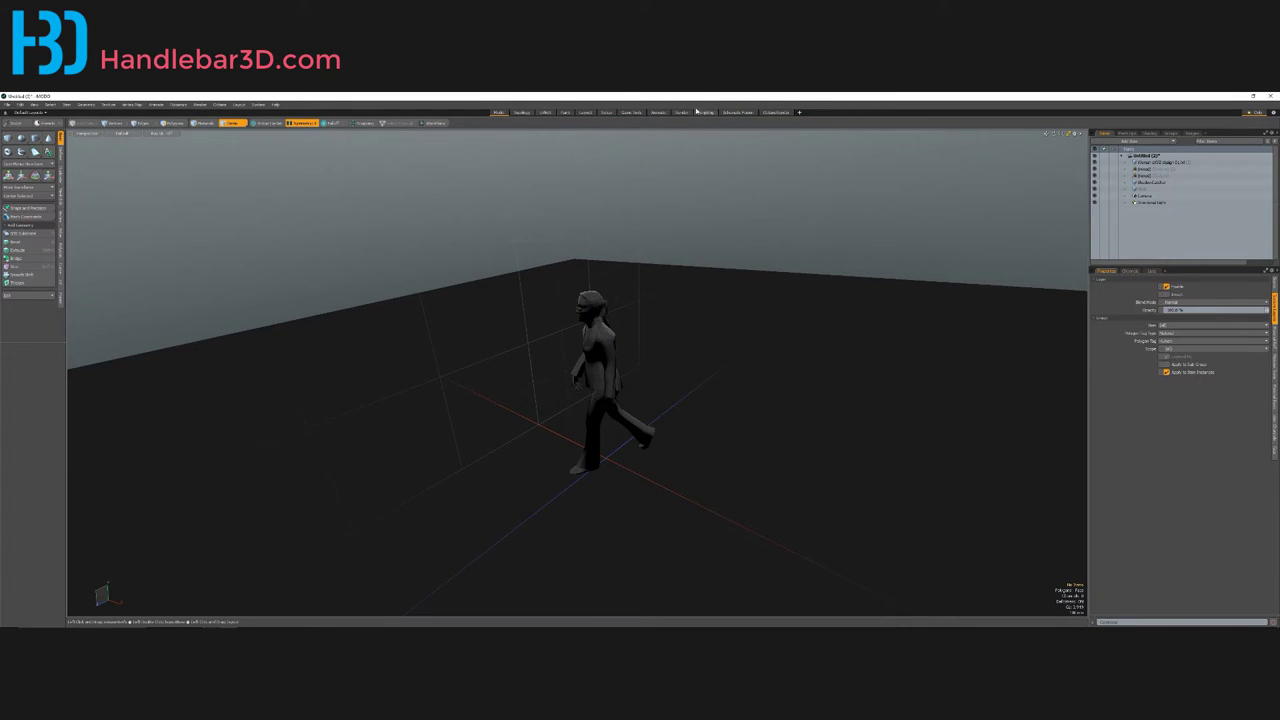
# Step: Return to the Render layout through the layout switcher and start the preview render
pyautogui.hotkey('ctrl', 'Tab')
pyautogui.hotkey('ctrl', 'Tab')
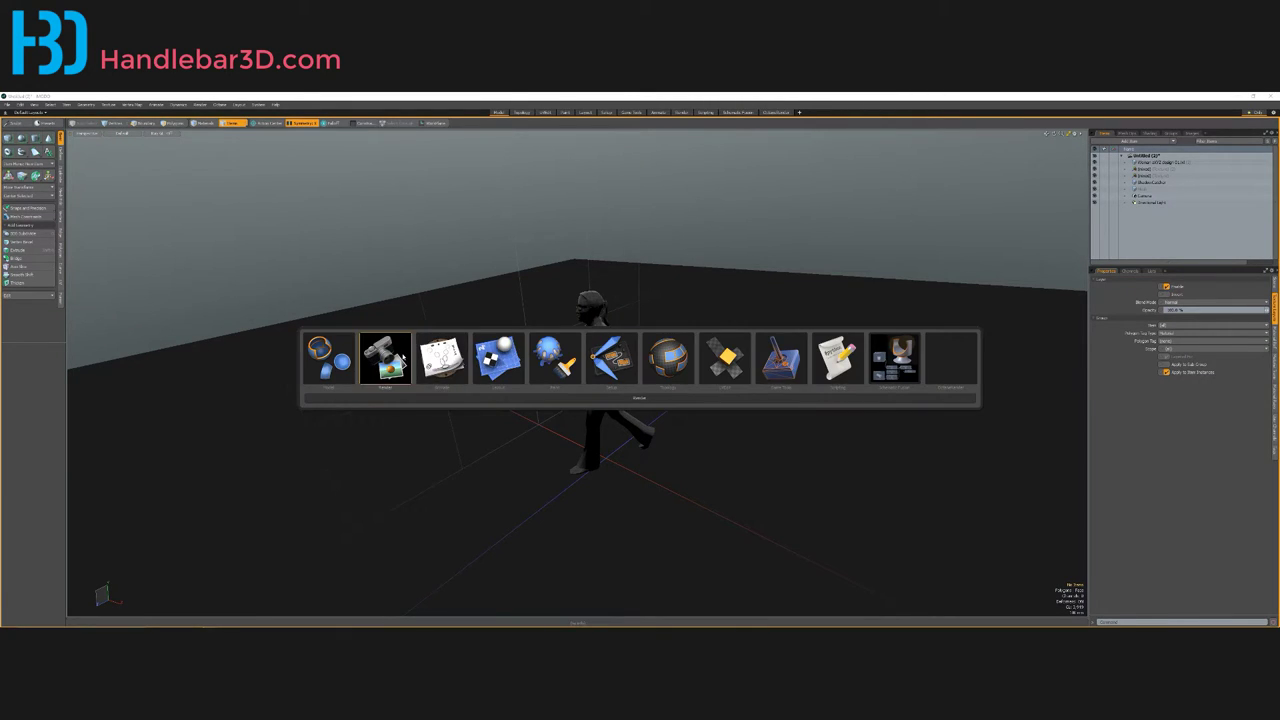
pyautogui.click(402, 357)
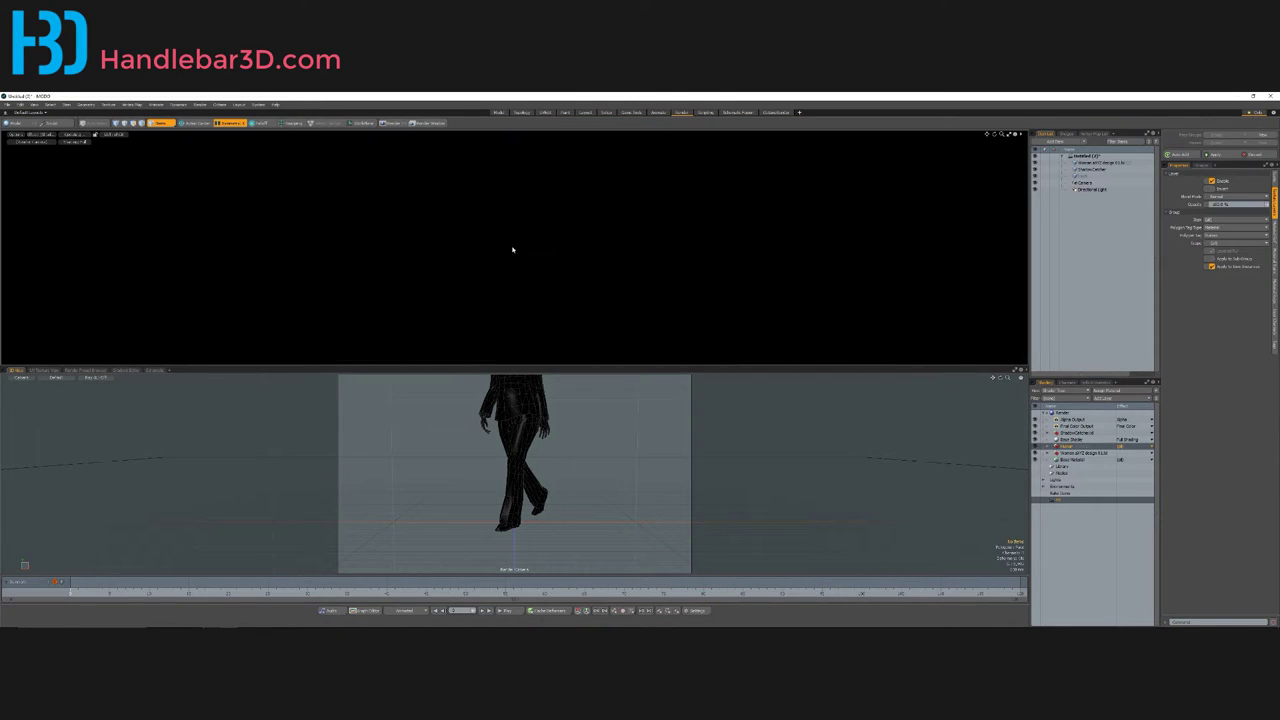
pyautogui.click(521, 425)
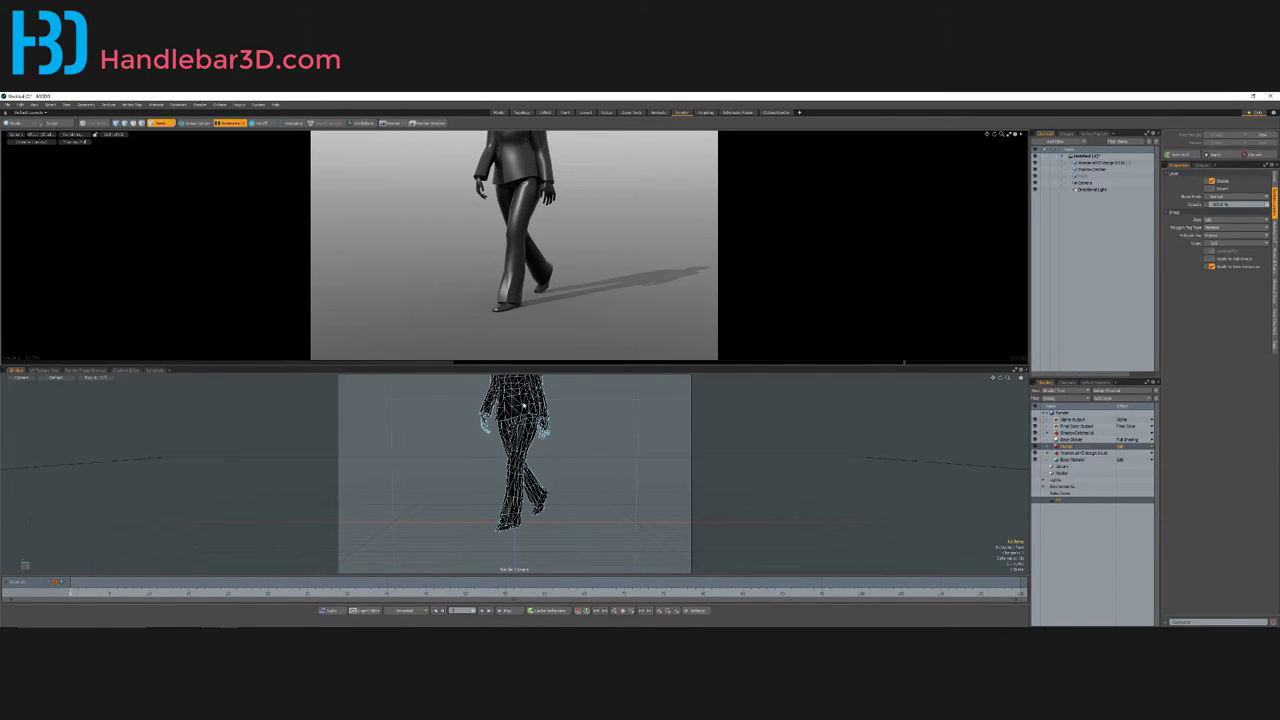
# Step: Select the woman figure and frame her full height in the render camera from an angled side view
pyautogui.click(521, 405)
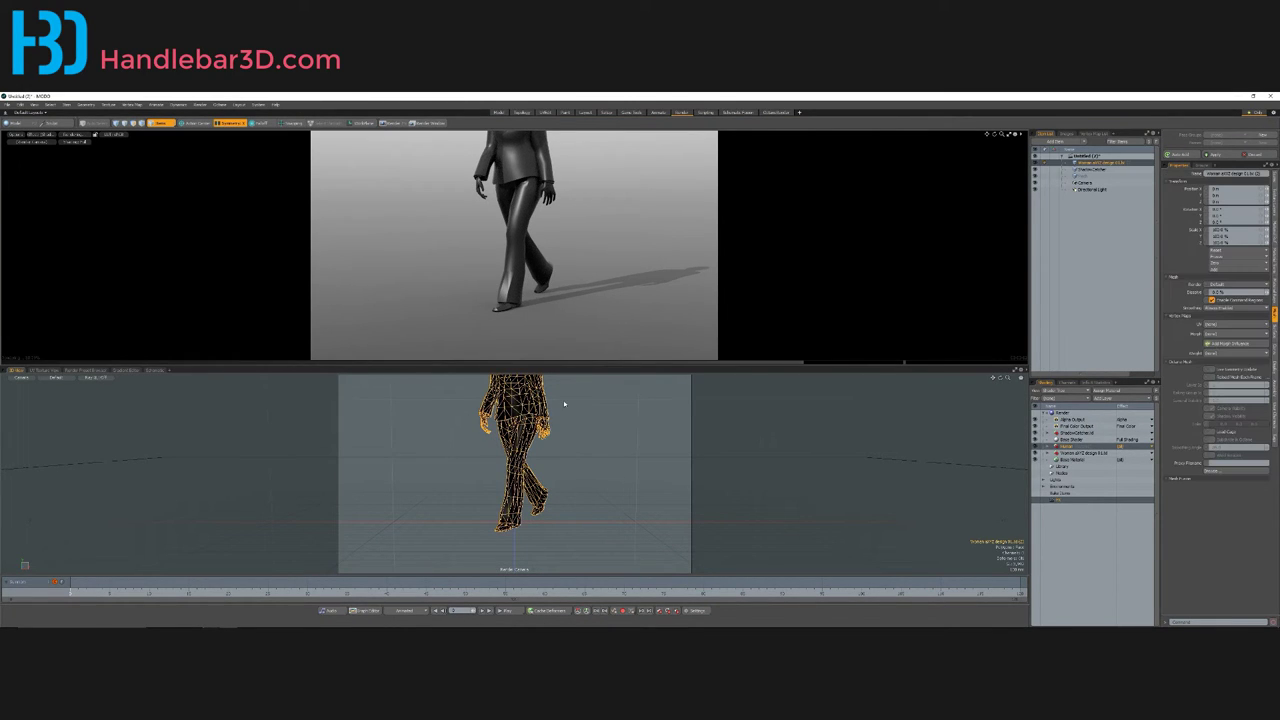
pyautogui.press('a')
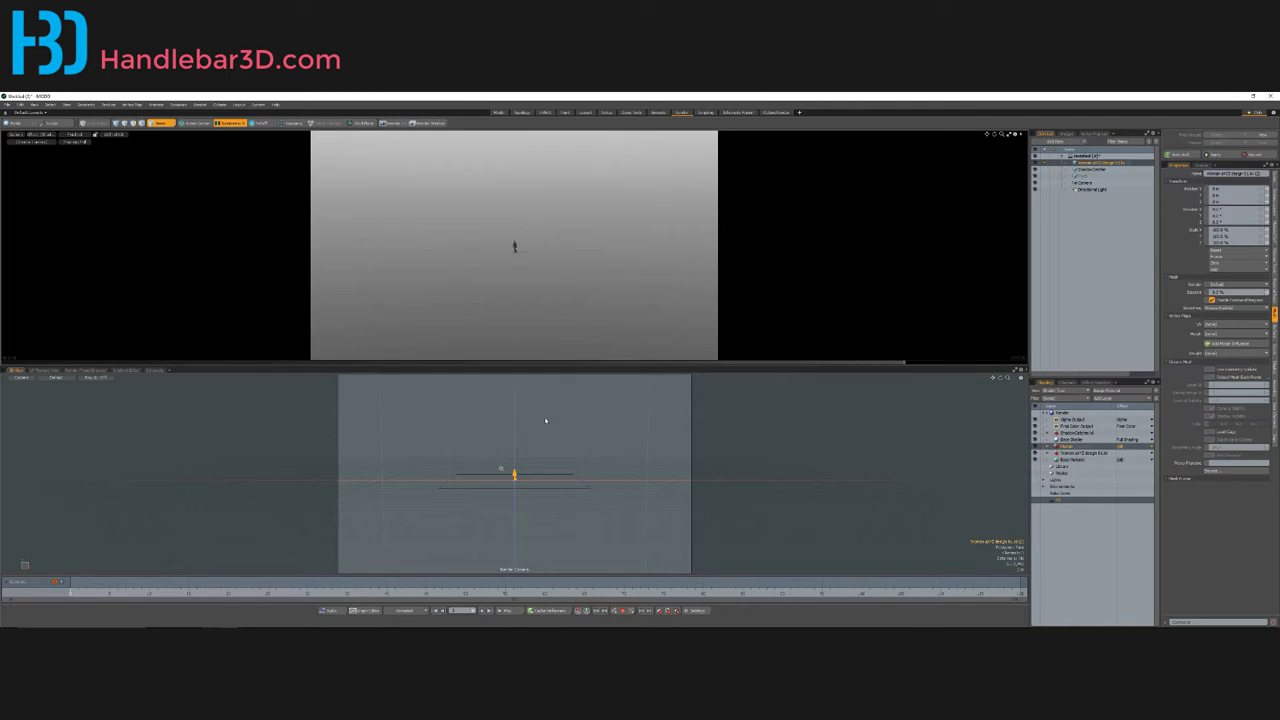
pyautogui.hotkey('shift', 'a')
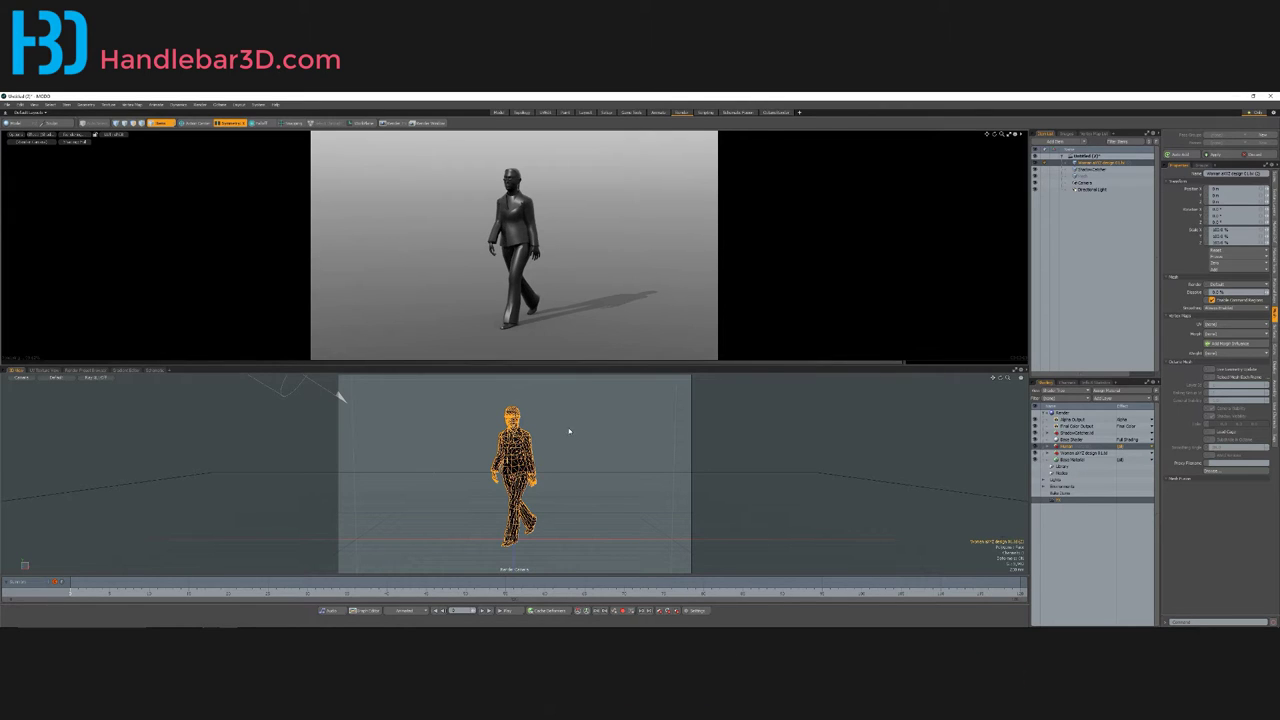
pyautogui.keyDown('alt'); pyautogui.moveTo(576, 440); pyautogui.dragTo(537, 481); pyautogui.keyUp('alt')
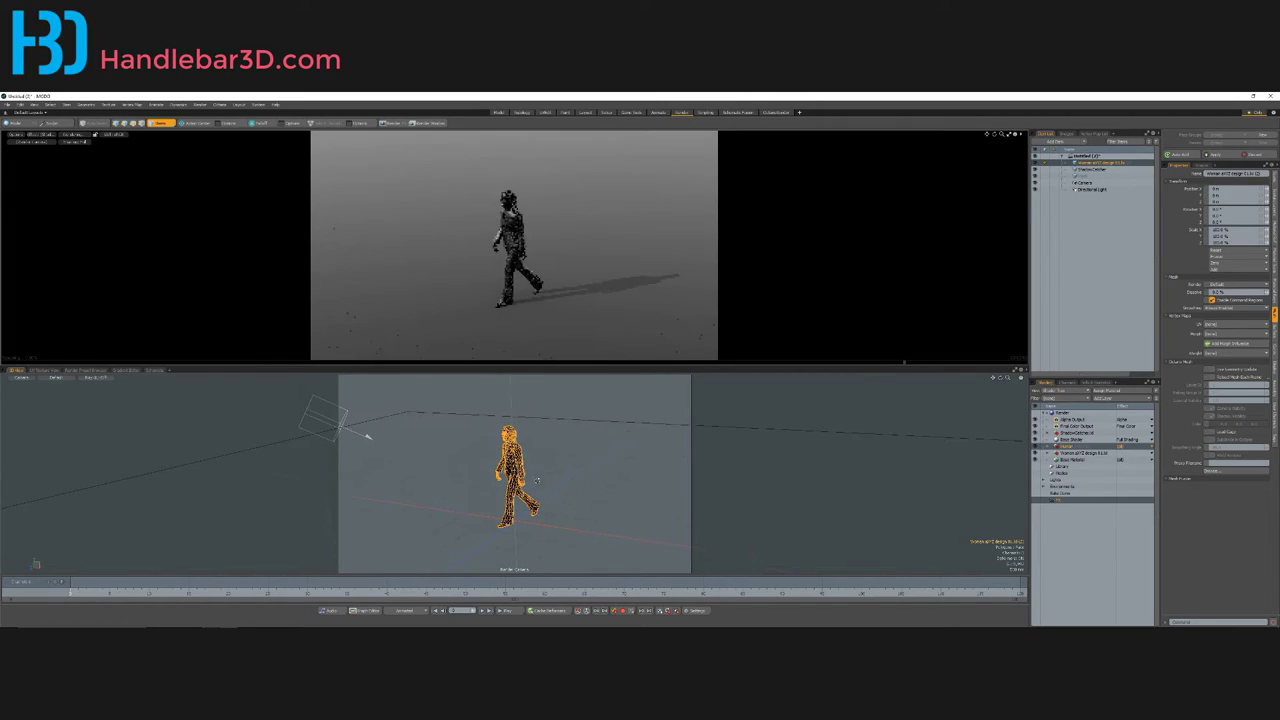
pyautogui.scroll(3, 536, 485)
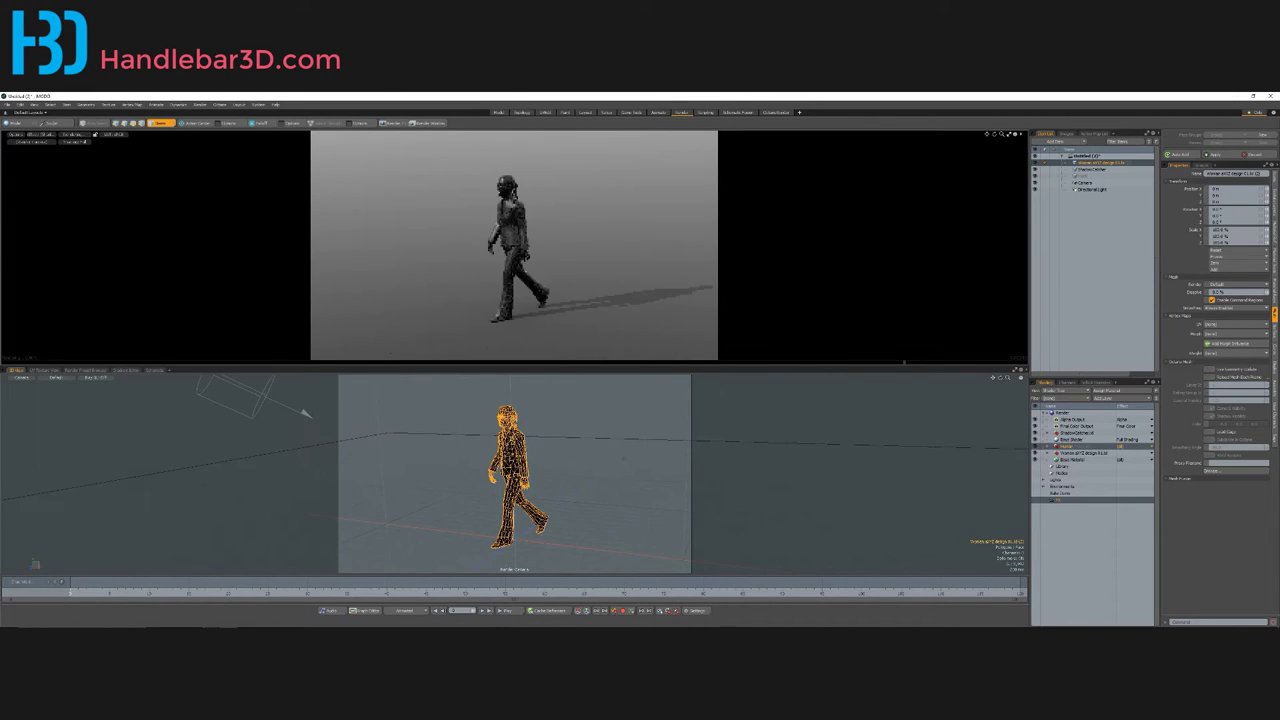
pyautogui.moveTo(541, 503); pyautogui.dragTo(568, 447, button='middle')
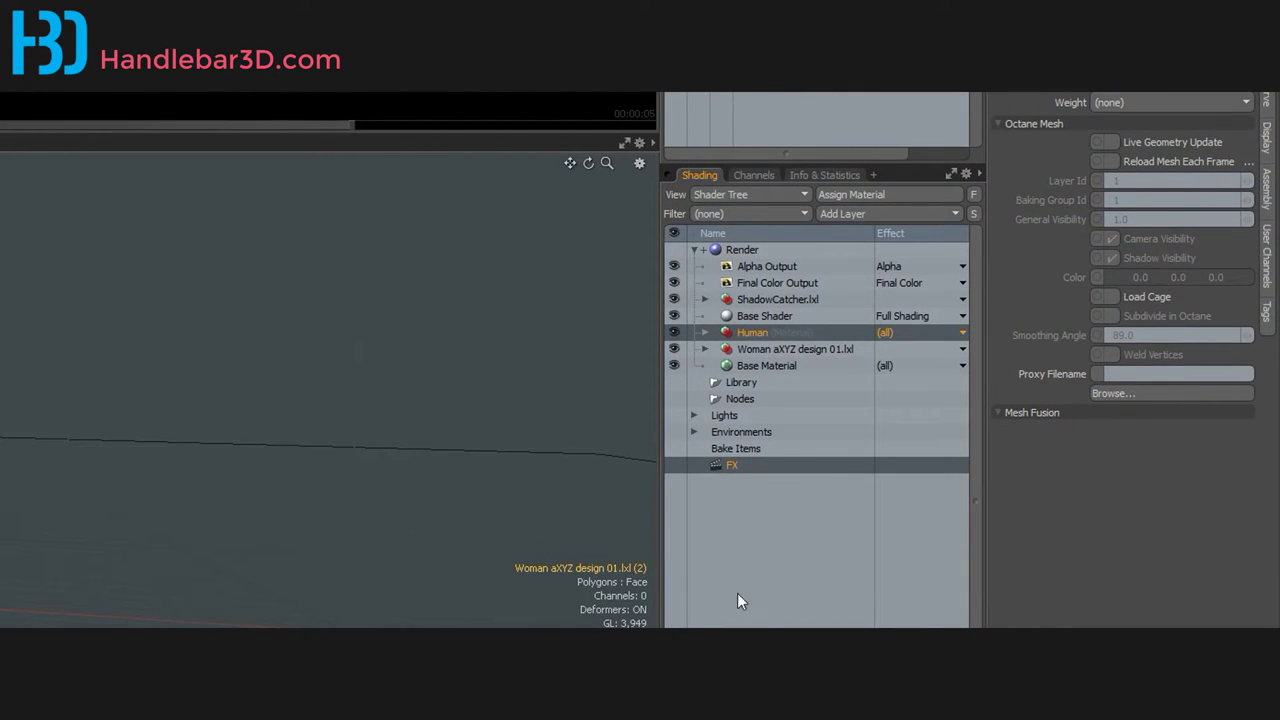
# Step: Set the Environment Material's environment type to 2 Color Gradient in the Shader Tree
pyautogui.click(737, 432)
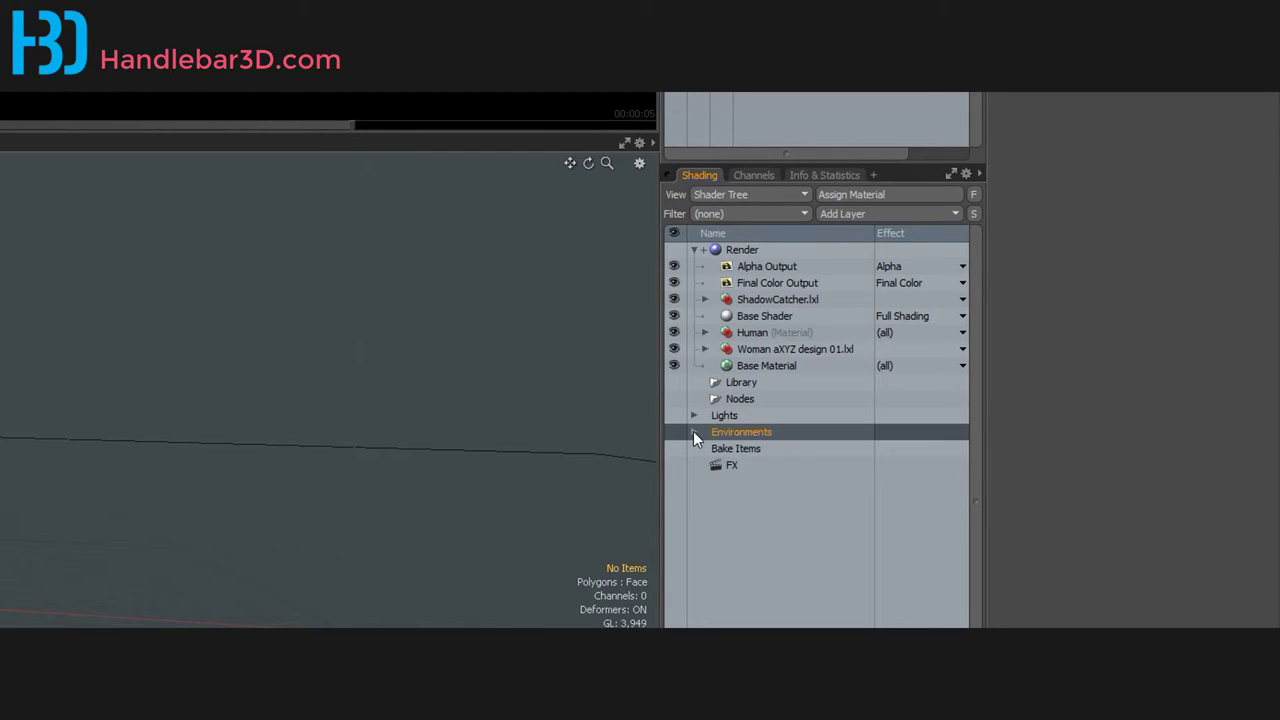
pyautogui.click(693, 431)
pyautogui.click(741, 448)
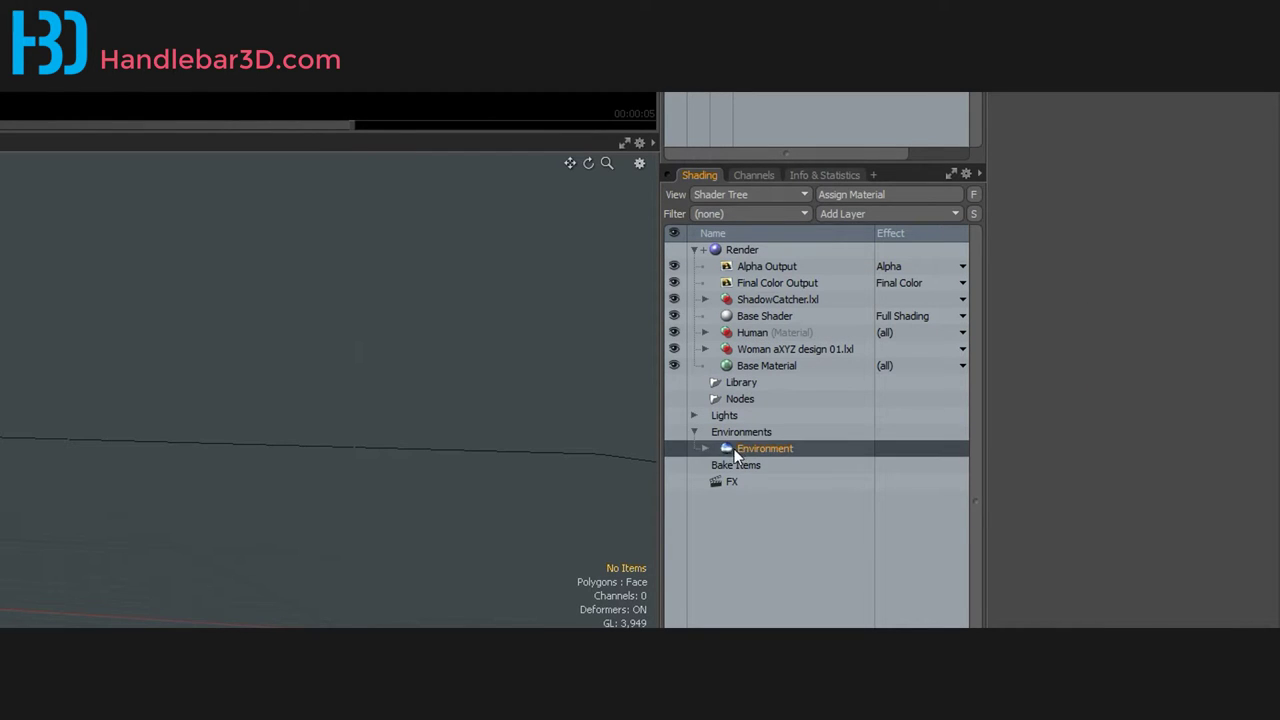
pyautogui.click(706, 447)
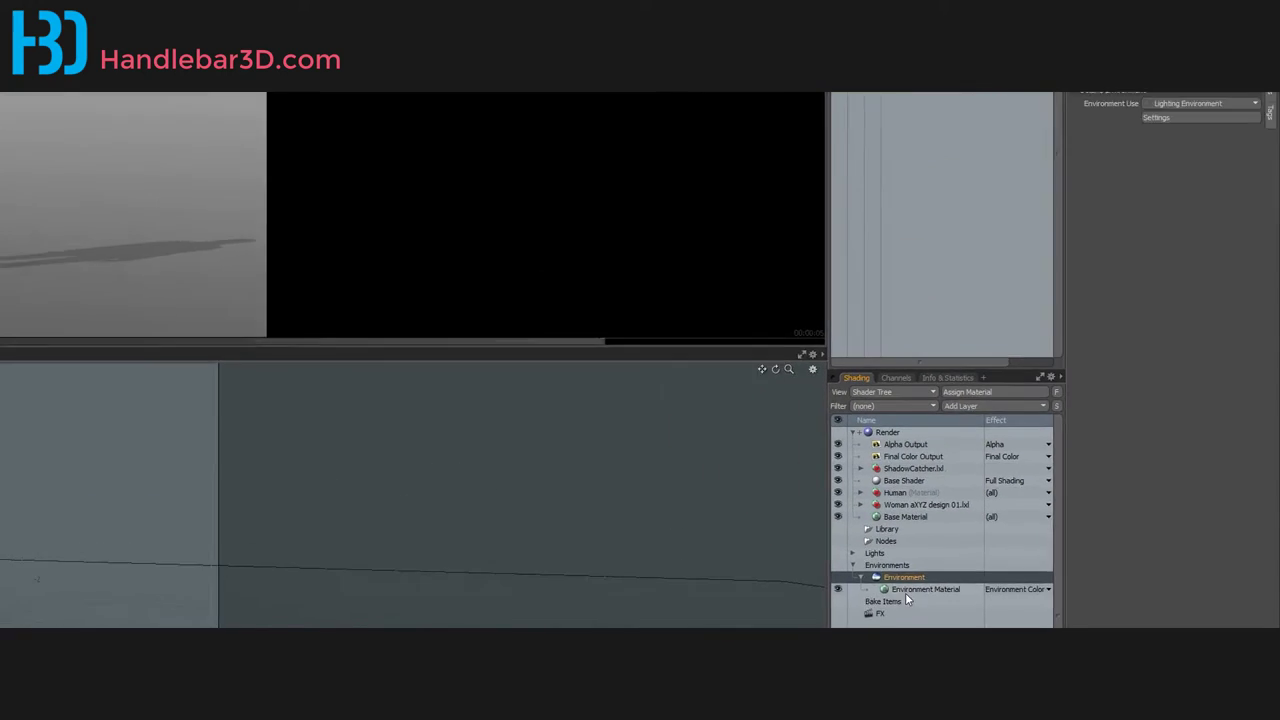
pyautogui.click(960, 624)
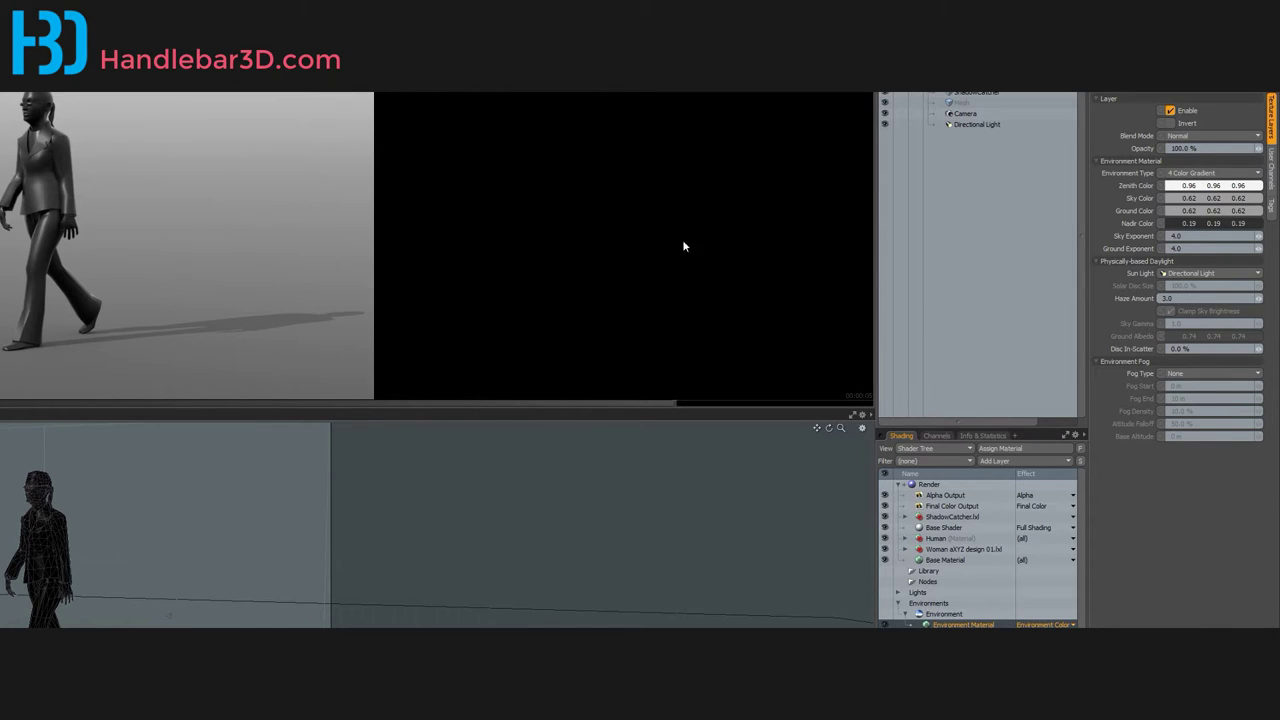
pyautogui.click(1195, 173)
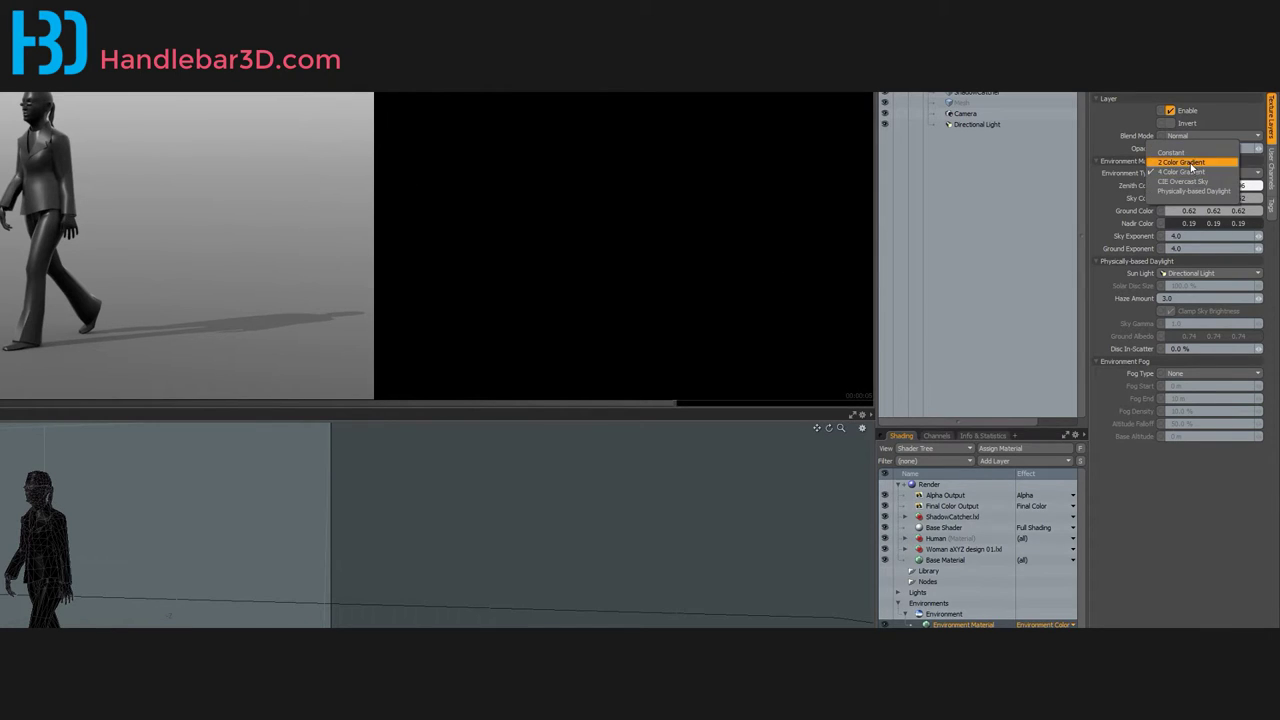
pyautogui.click(1190, 163)
# Step: Set the environment's zenith color to a light pink of 0.99, 0.59, 0.72
pyautogui.click(1199, 188)
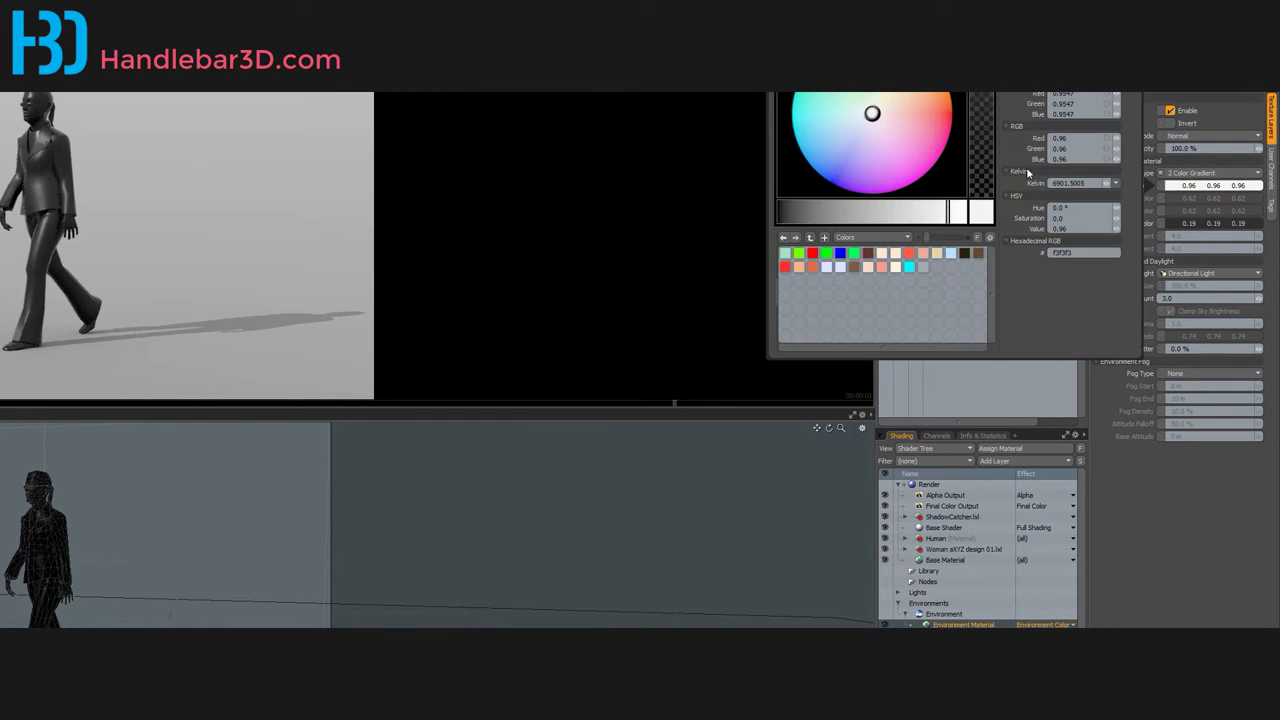
pyautogui.moveTo(900, 138); pyautogui.dragTo(926, 128)
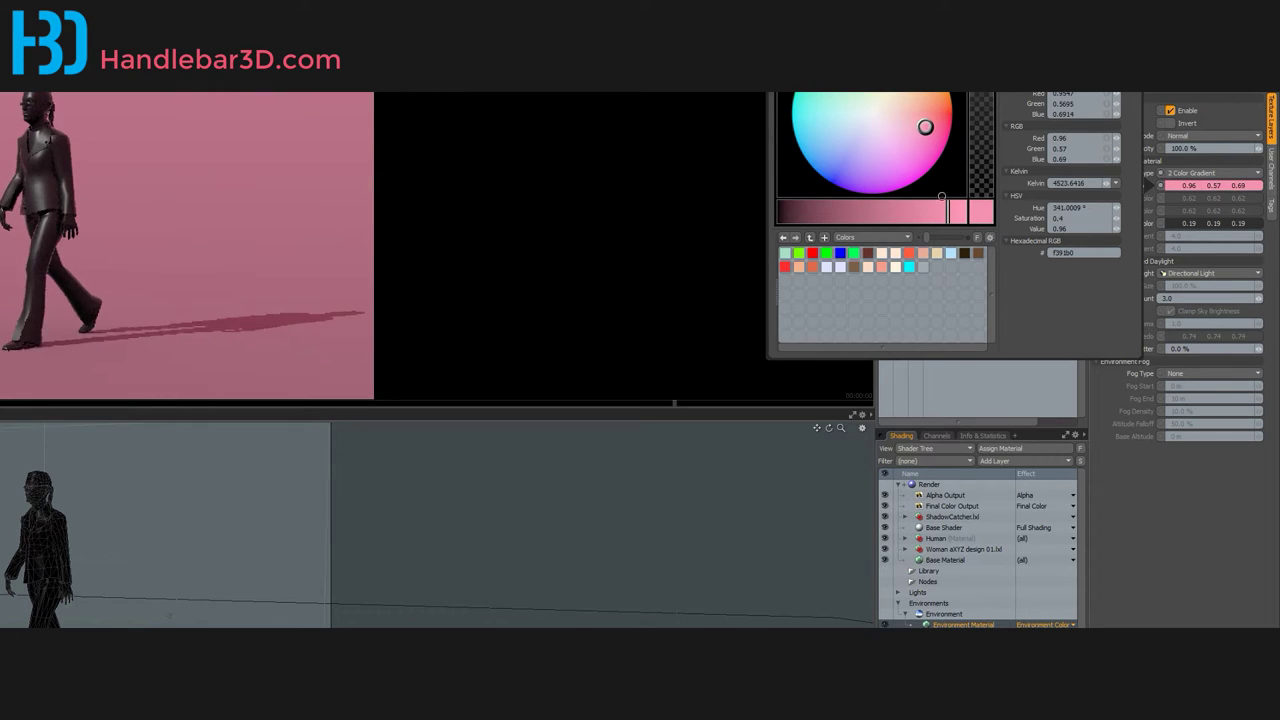
pyautogui.moveTo(948, 212); pyautogui.dragTo(962, 212)
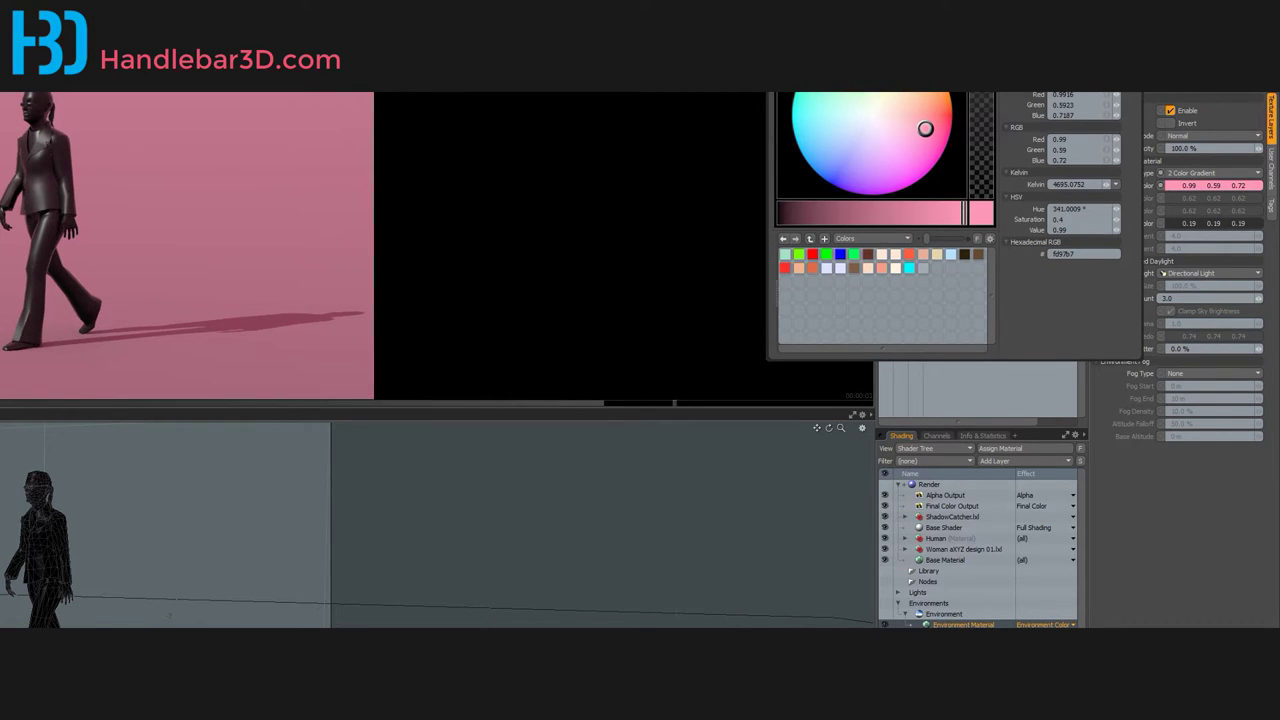
# Step: Set the environment's nadir color to a bright cyan blue and close the color picker
pyautogui.click(1199, 222)
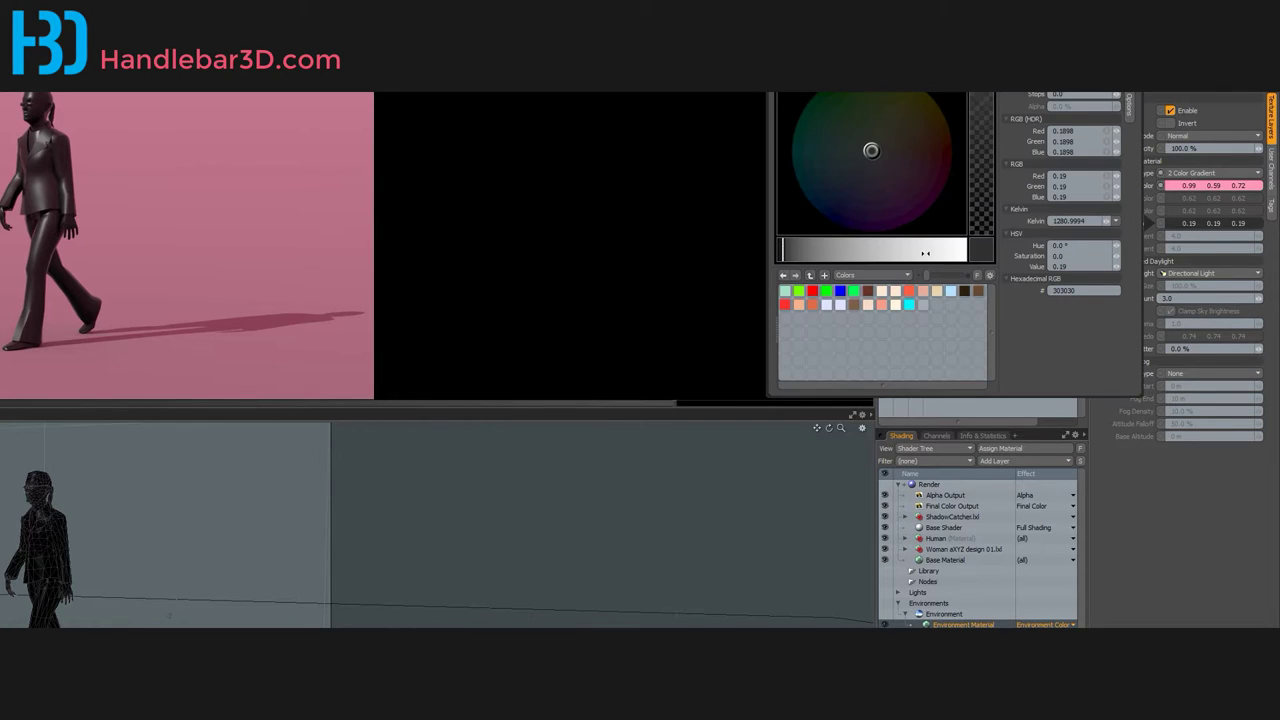
pyautogui.click(908, 304)
pyautogui.moveTo(910, 216)
pyautogui.mouseDown()
pyautogui.moveTo(871, 197)
pyautogui.moveTo(917, 183)
pyautogui.moveTo(883, 197)
pyautogui.moveTo(884, 212)
pyautogui.moveTo(834, 200)
pyautogui.moveTo(931, 212)
pyautogui.moveTo(905, 190)
pyautogui.moveTo(918, 206)
pyautogui.mouseUp()
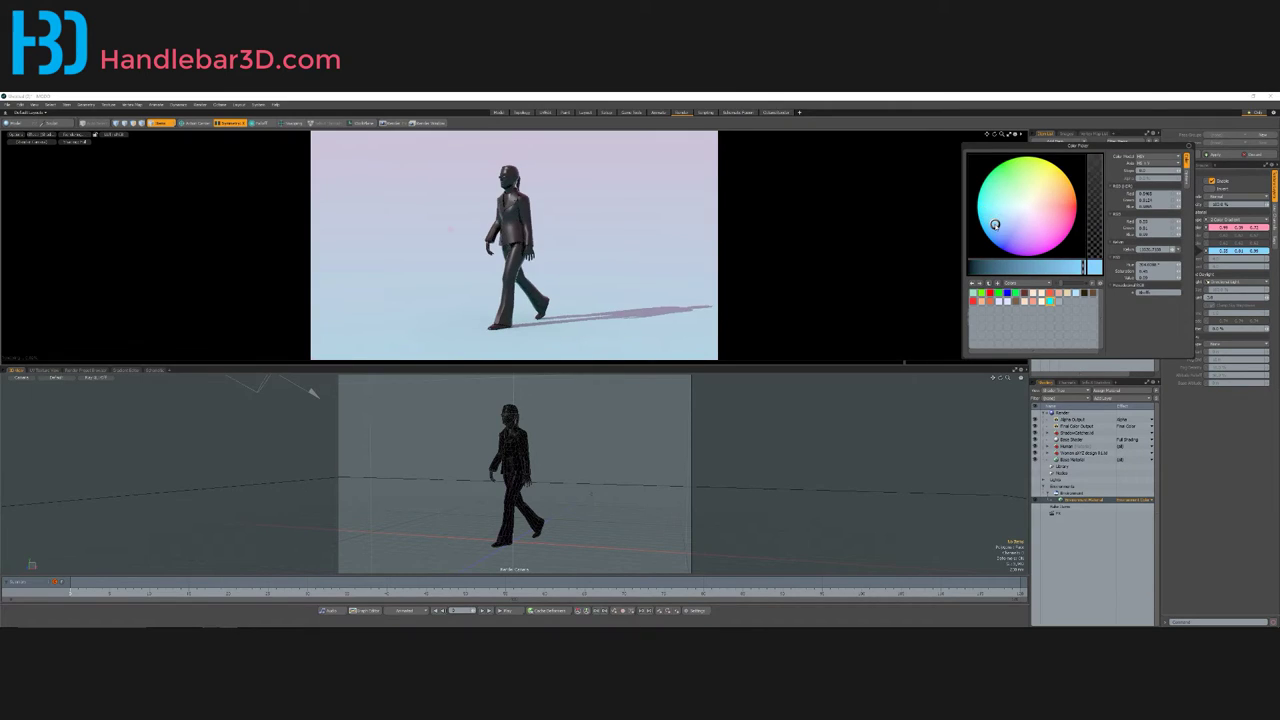
pyautogui.moveTo(995, 225)
pyautogui.mouseDown()
pyautogui.moveTo(994, 210)
pyautogui.moveTo(980, 219)
pyautogui.mouseUp()
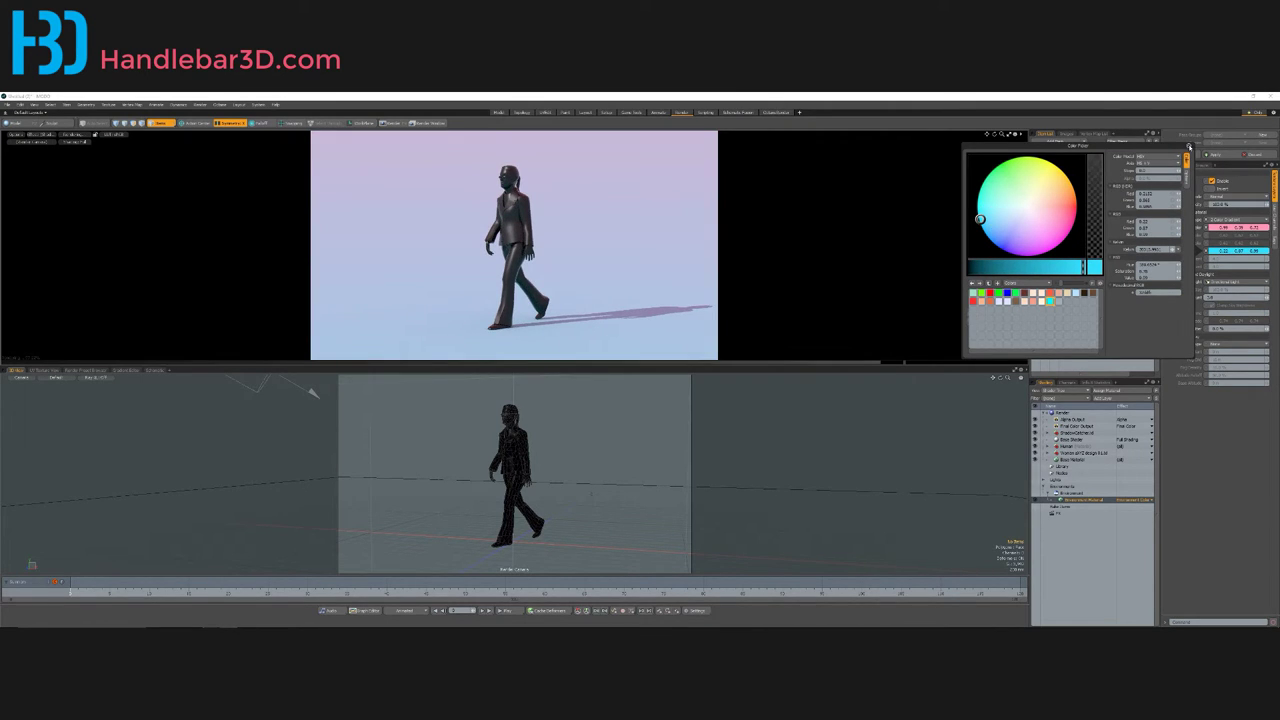
pyautogui.click(1188, 147)
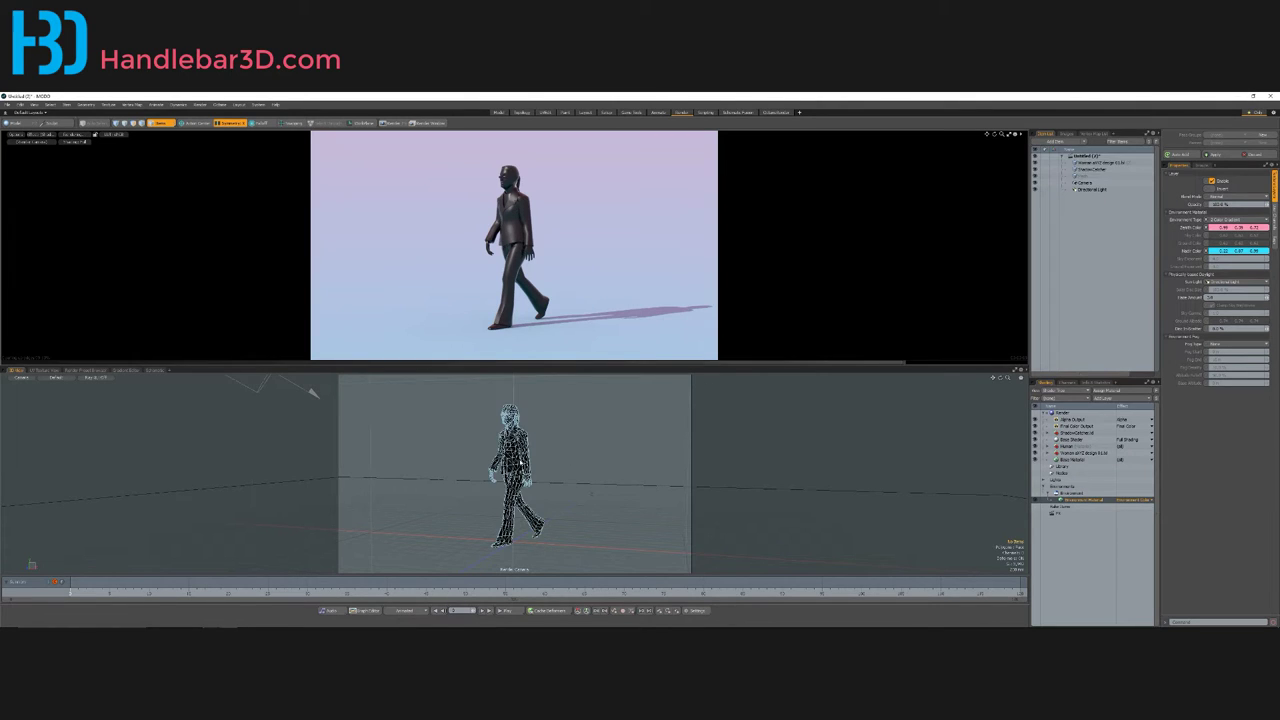
# Step: Orbit the render camera around the woman figure at a greater distance and switch back to the Model layout
pyautogui.press('super')
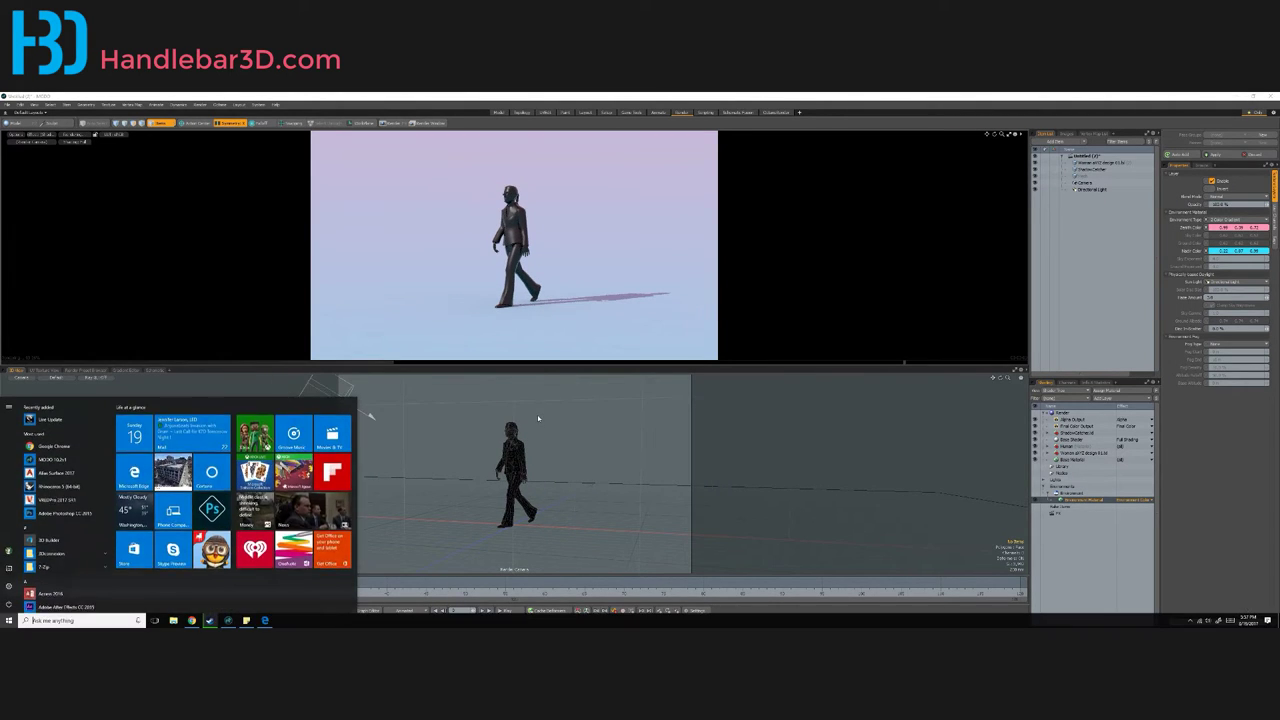
pyautogui.press('super')
pyautogui.keyDown('alt'); pyautogui.moveTo(537, 424); pyautogui.dragTo(482, 472); pyautogui.keyUp('alt')
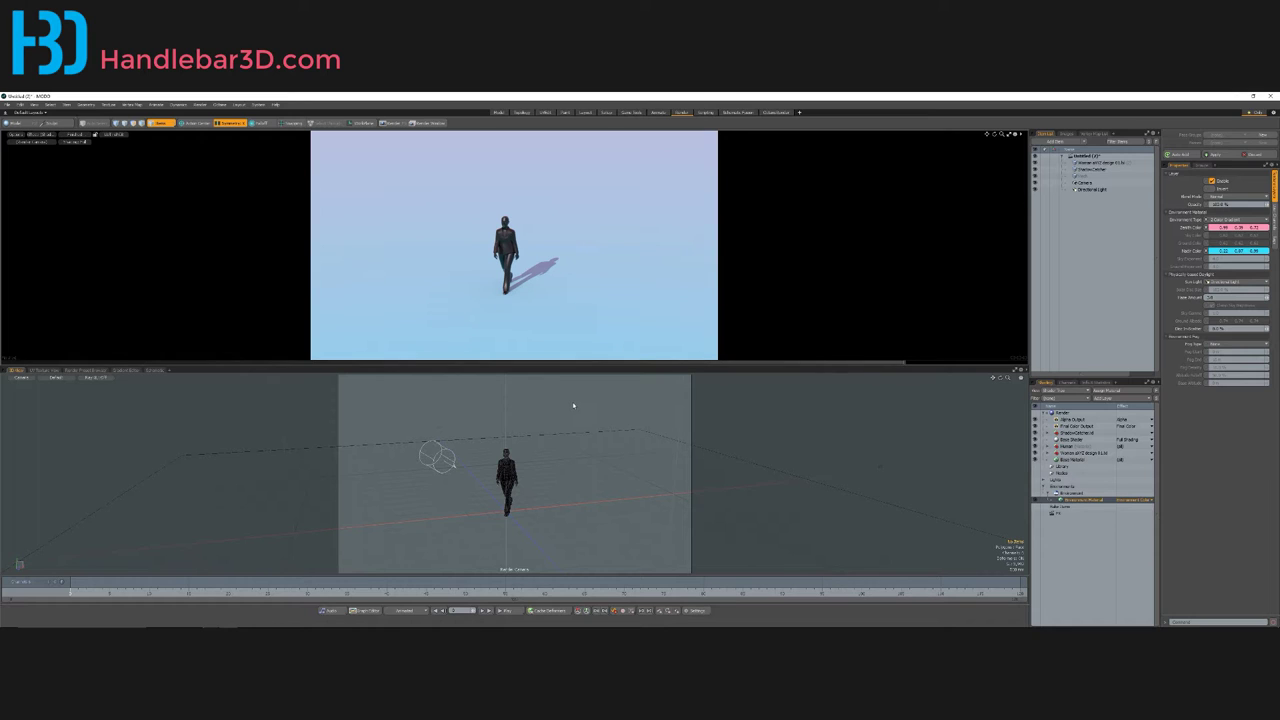
pyautogui.hotkey('ctrl', 'Tab')
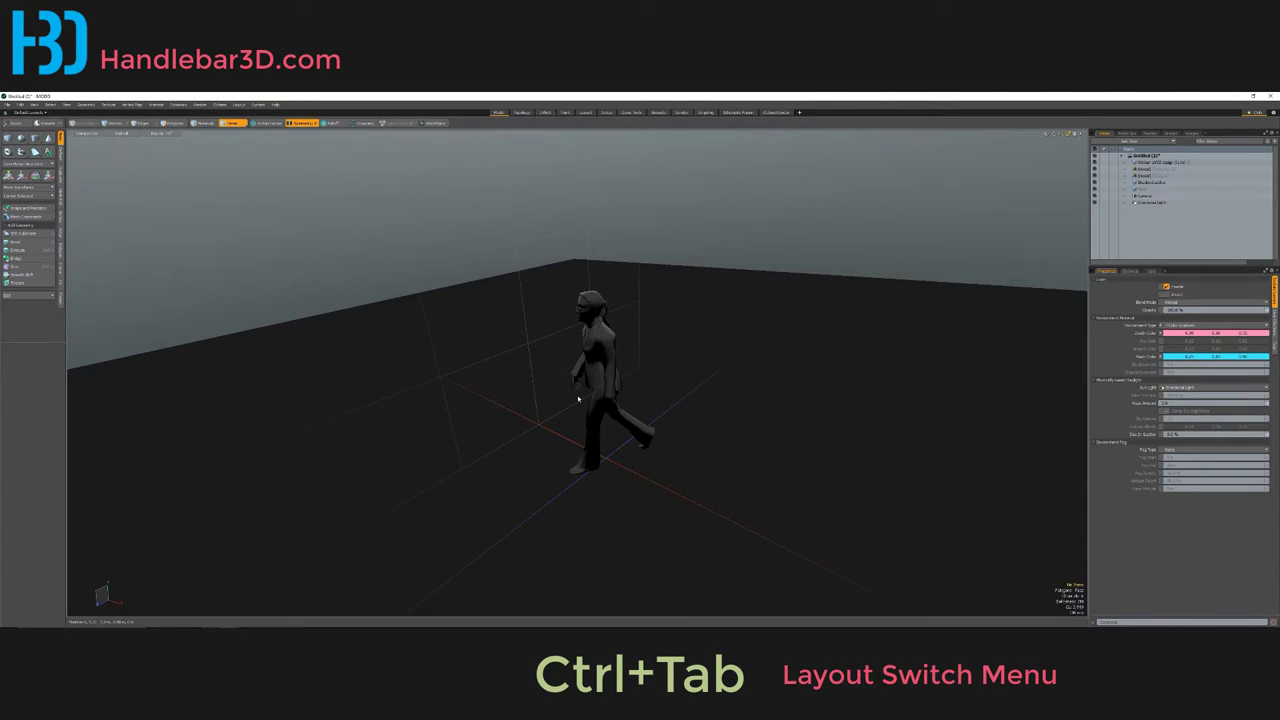
# Step: Activate the Move tool on the woman figure and turn on global snapping with the Grid and Vertex types
pyautogui.click(600, 358)
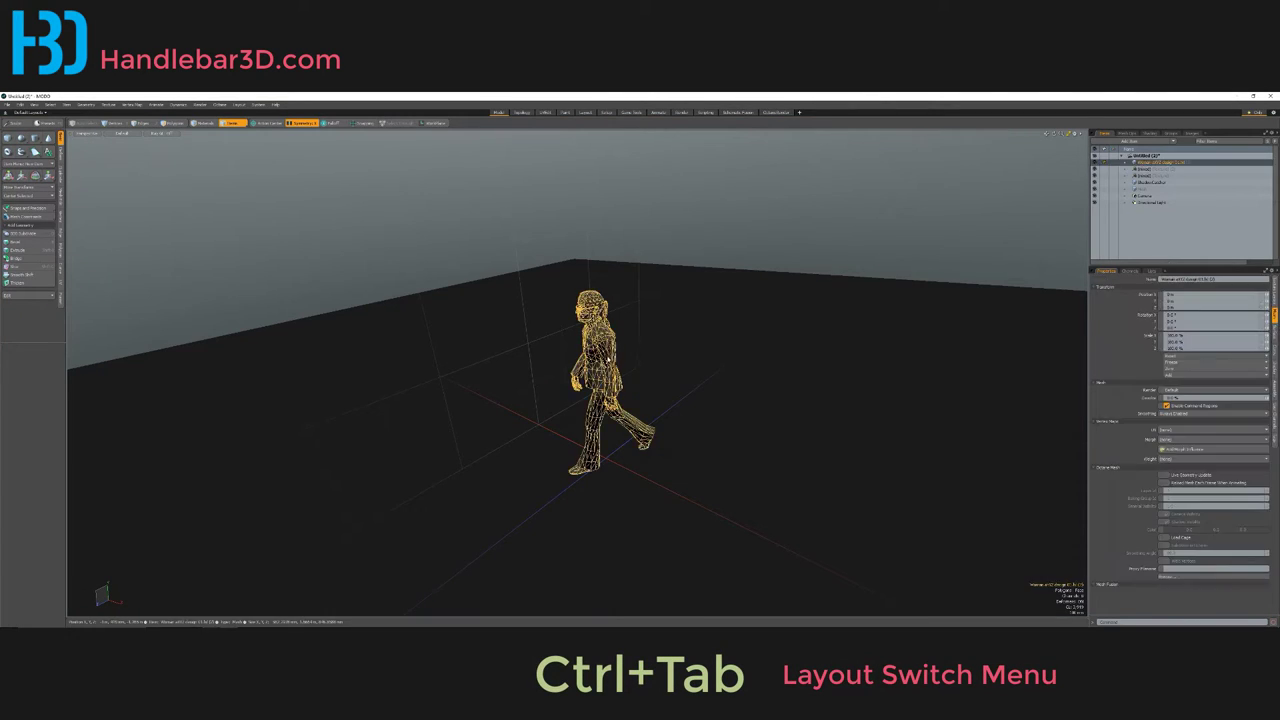
pyautogui.scroll(-5, 689, 266)
pyautogui.keyDown('alt'); pyautogui.moveTo(634, 311); pyautogui.dragTo(522, 430); pyautogui.keyUp('alt')
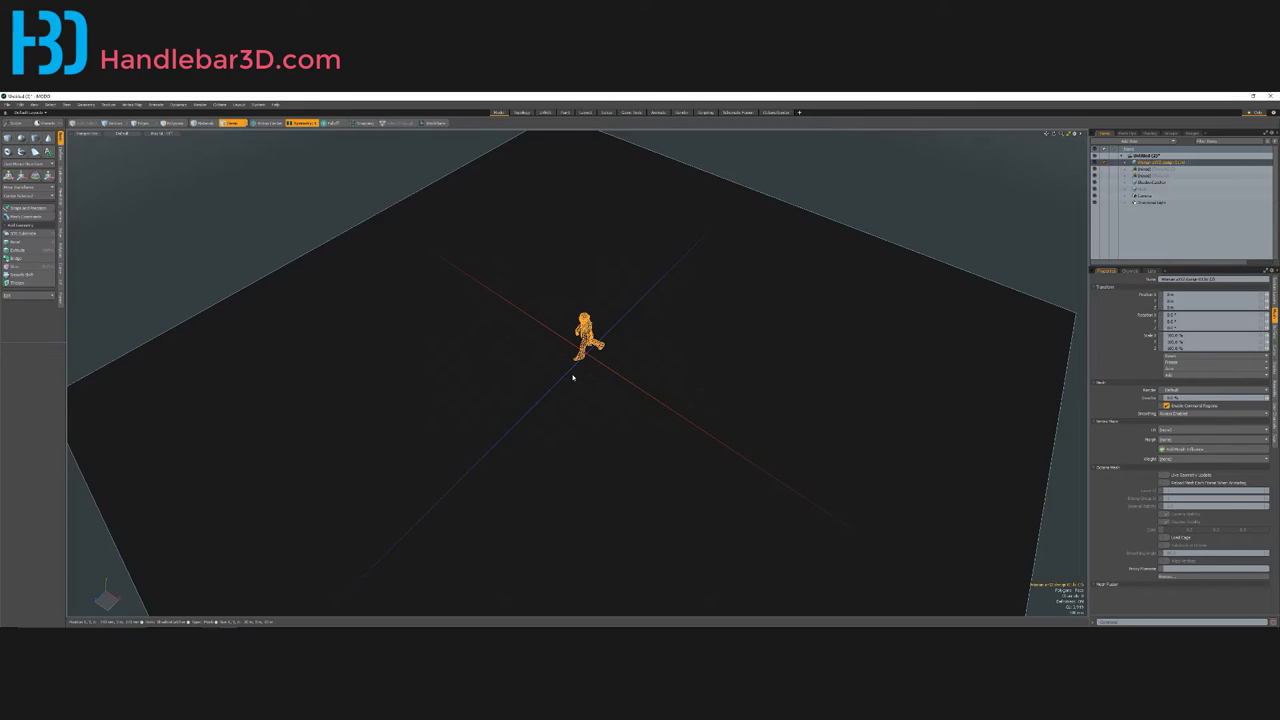
pyautogui.press('w')
pyautogui.moveTo(588, 392)
pyautogui.mouseDown()
pyautogui.moveTo(543, 440)
pyautogui.moveTo(645, 345)
pyautogui.moveTo(475, 514)
pyautogui.moveTo(627, 350)
pyautogui.moveTo(517, 470)
pyautogui.moveTo(615, 372)
pyautogui.moveTo(591, 390)
pyautogui.mouseUp()
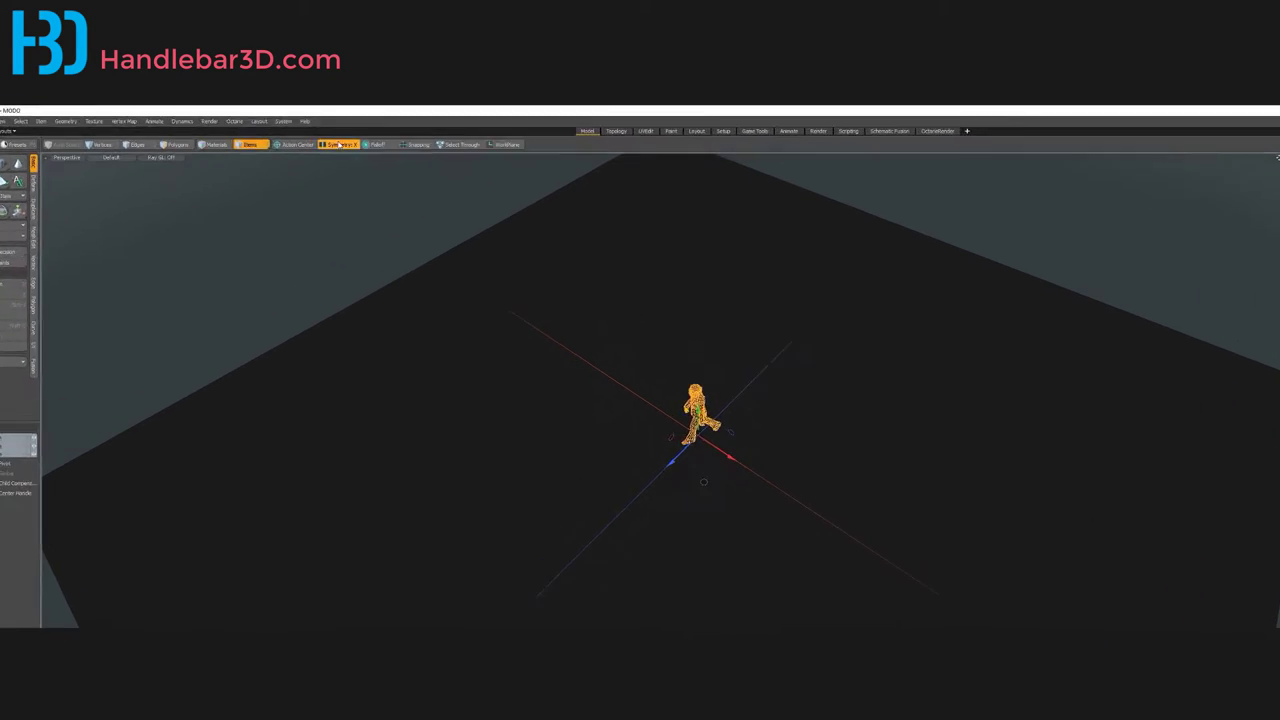
pyautogui.press('F11')
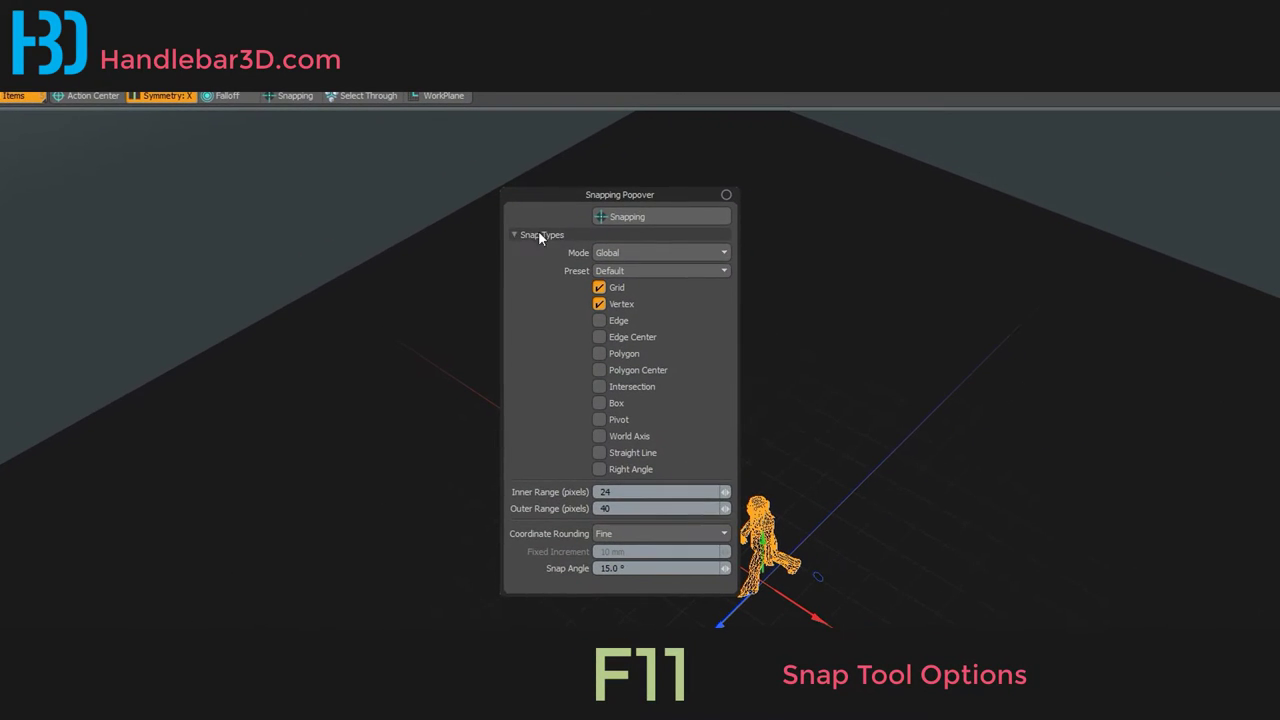
pyautogui.click(656, 216)
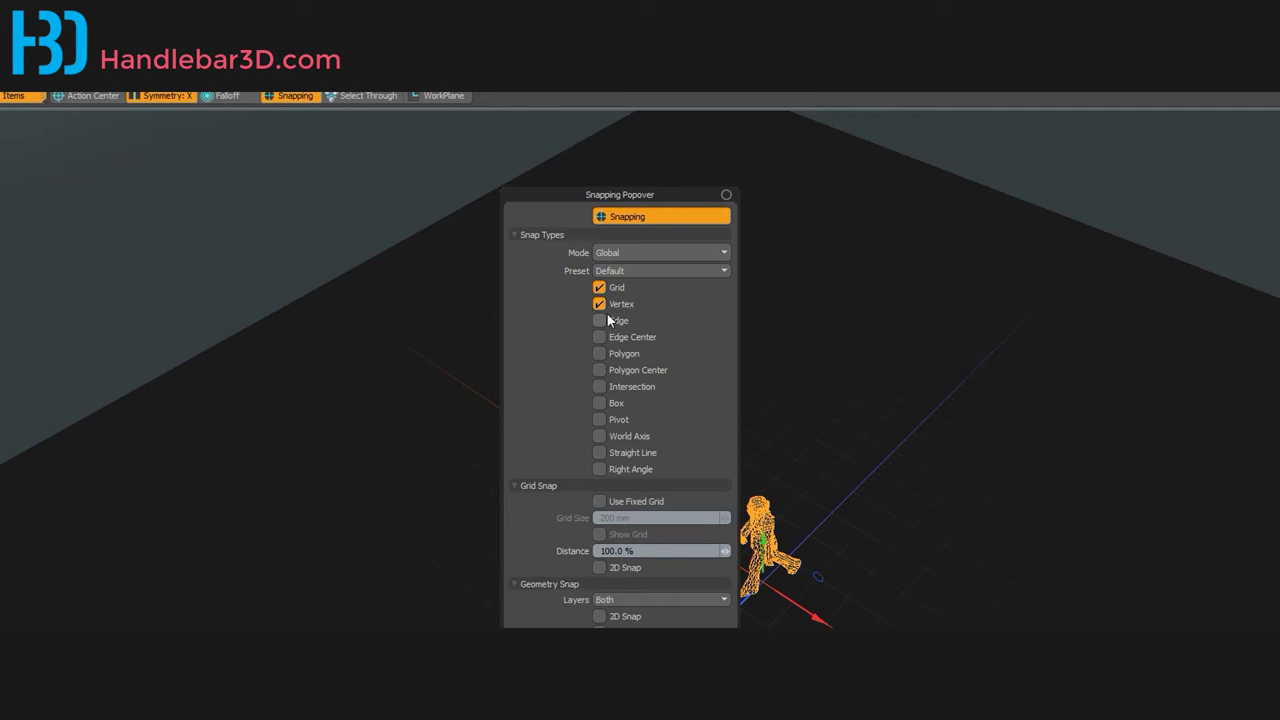
pyautogui.click(726, 195)
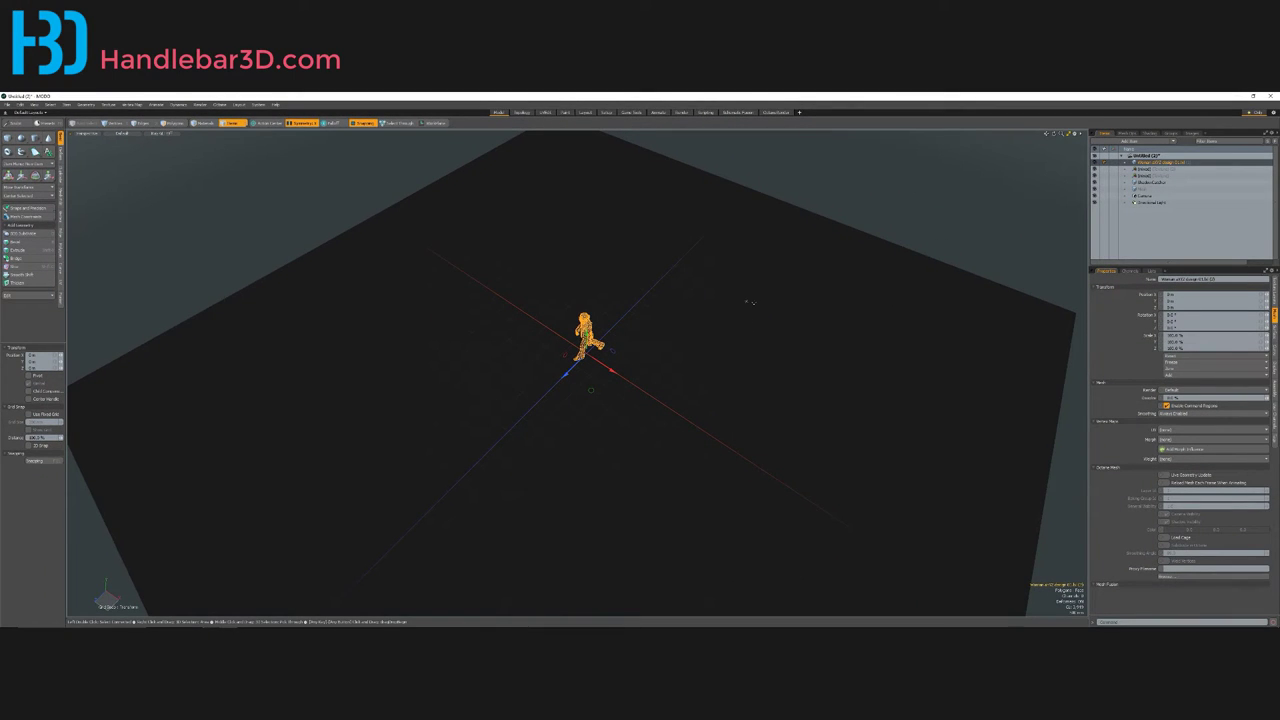
# Step: Hide the ShadowCatcher plane and slide the woman figure along the Z axis with grid snapping
pyautogui.click(808, 232)
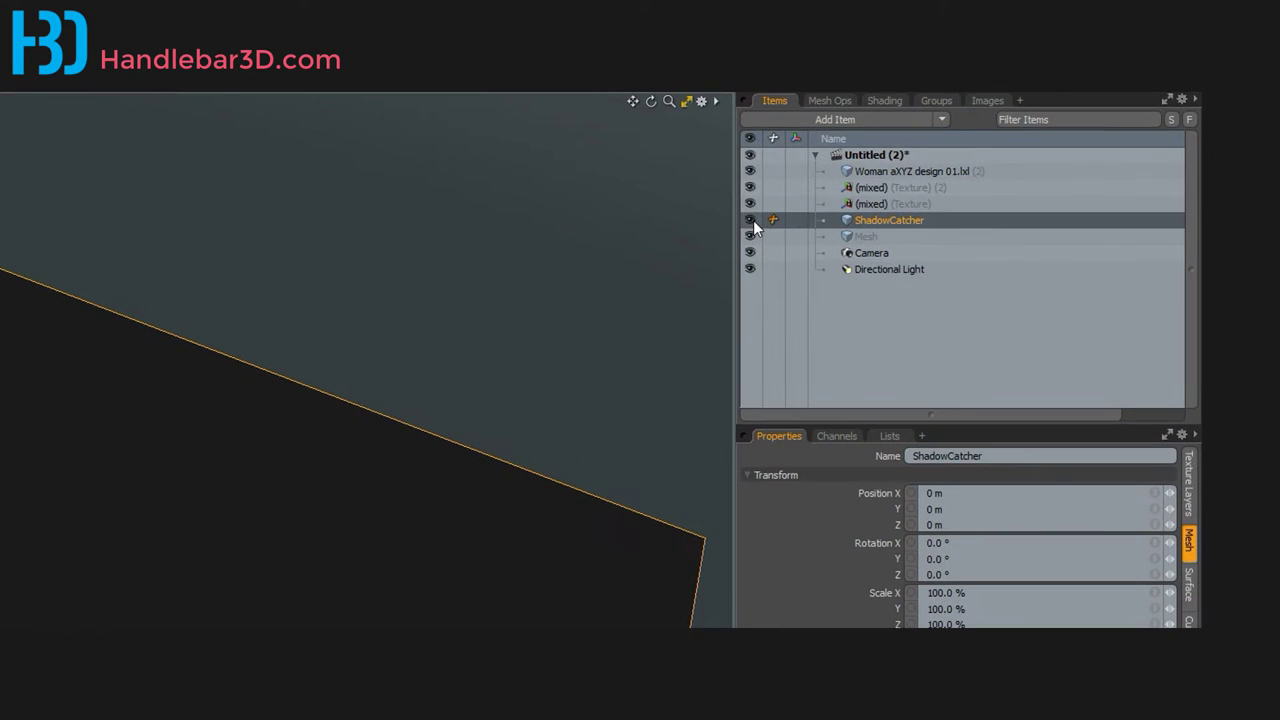
pyautogui.click(753, 220)
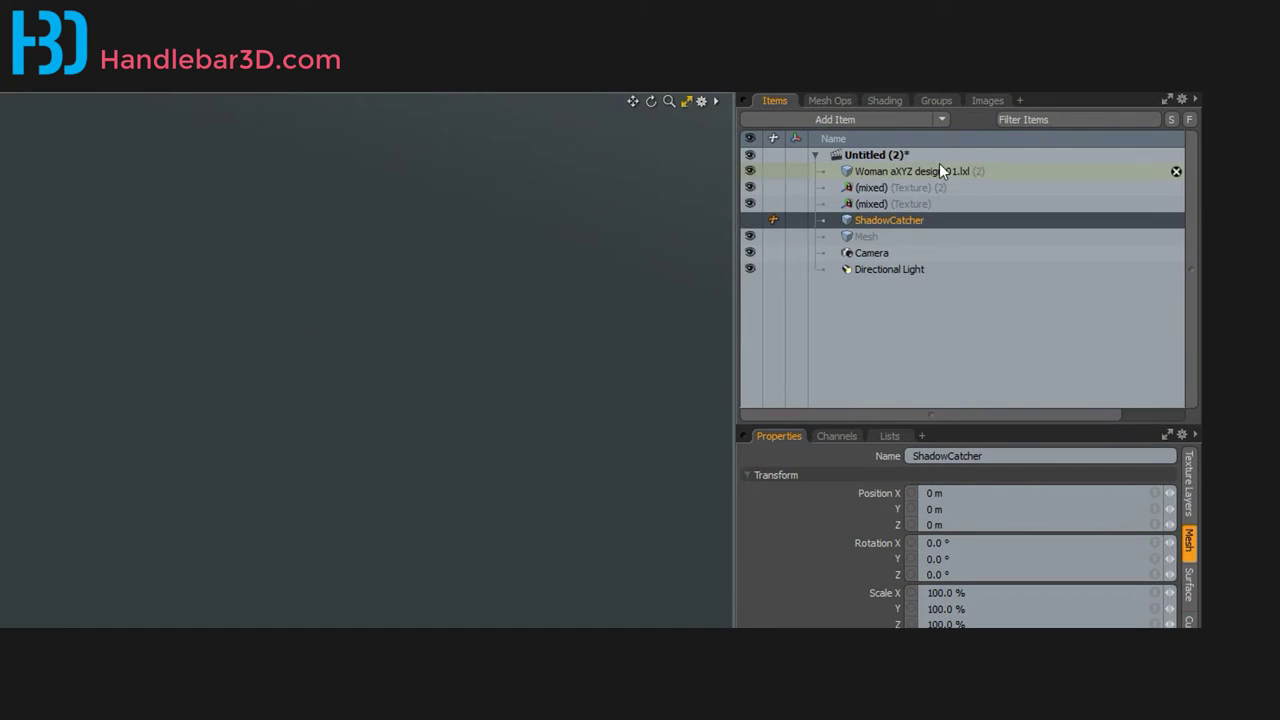
pyautogui.click(580, 335)
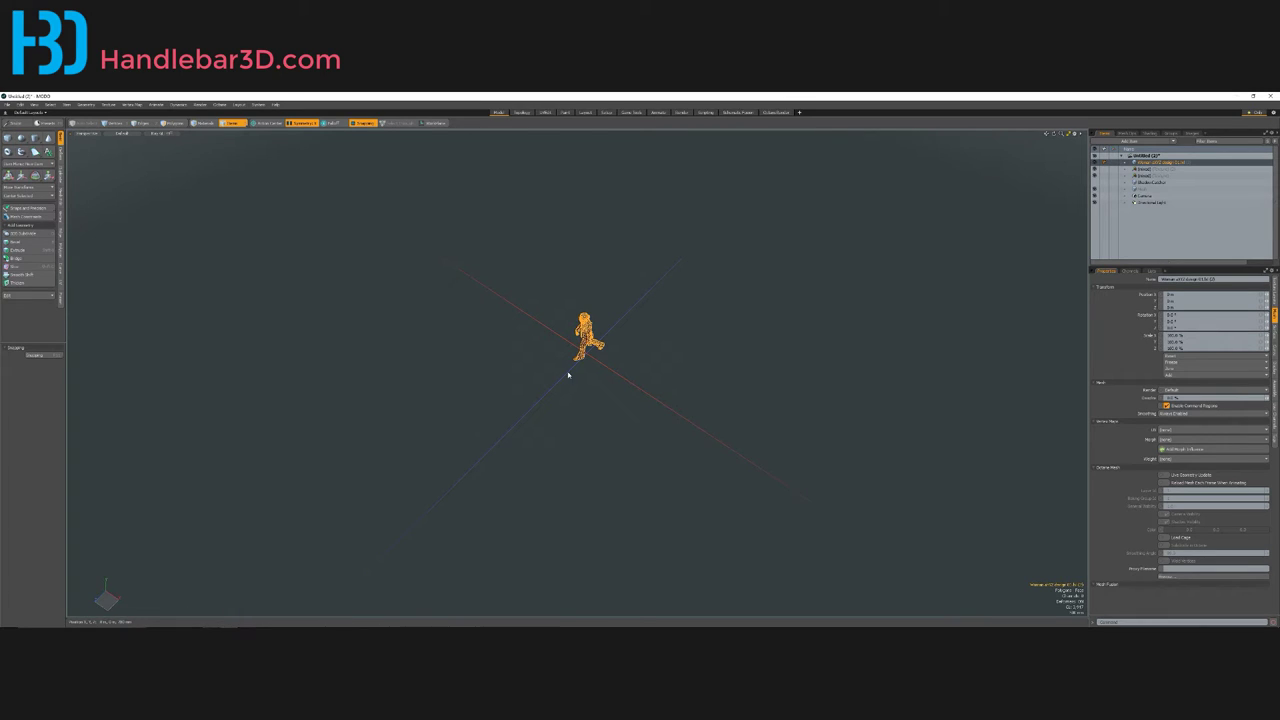
pyautogui.press('w')
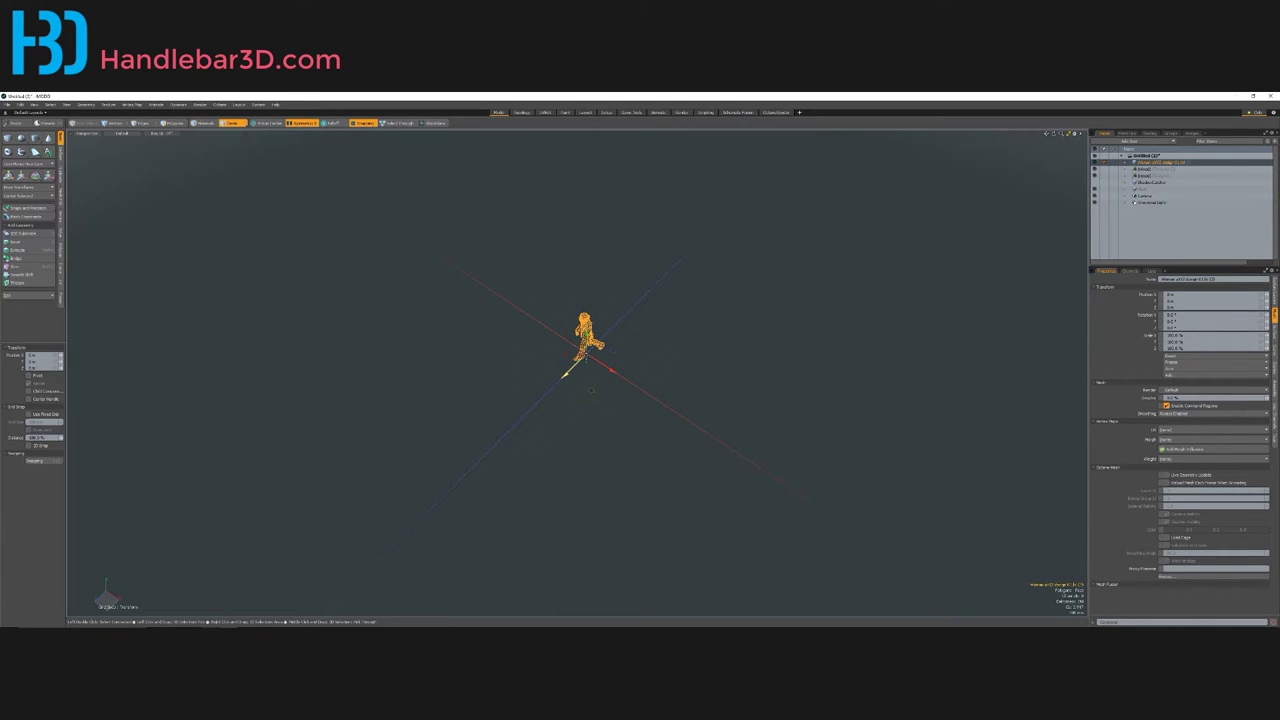
pyautogui.moveTo(567, 374); pyautogui.dragTo(566, 418)
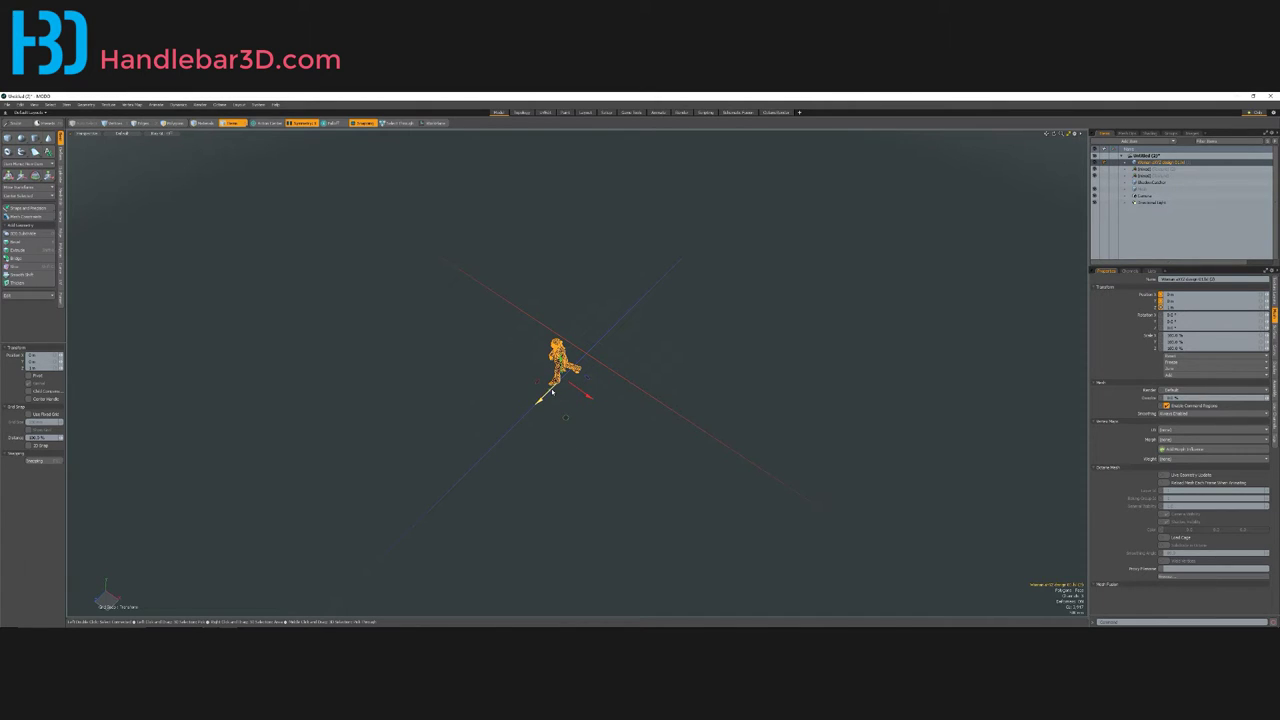
# Step: Nudge the woman figure slightly further along the Z axis at a closer grid scale, undoing the final small nudge
pyautogui.scroll(2, 548, 393)
pyautogui.scroll(6, 570, 388)
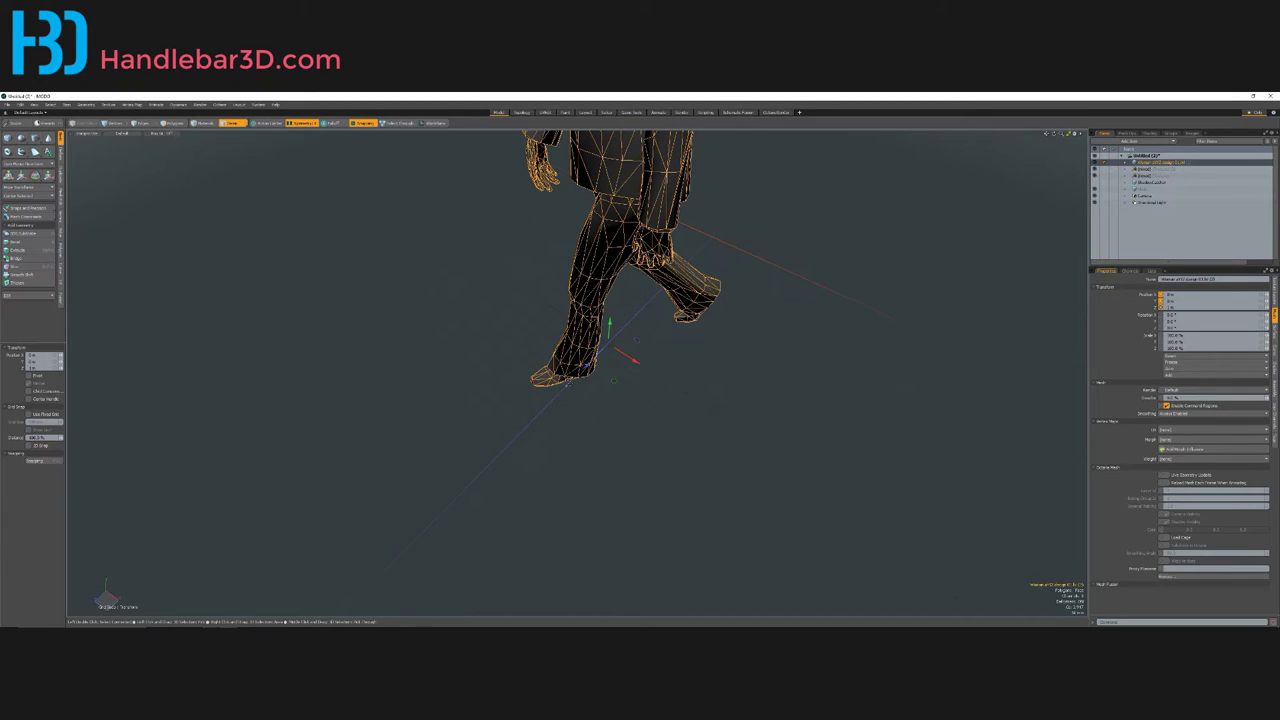
pyautogui.moveTo(606, 348); pyautogui.dragTo(584, 372)
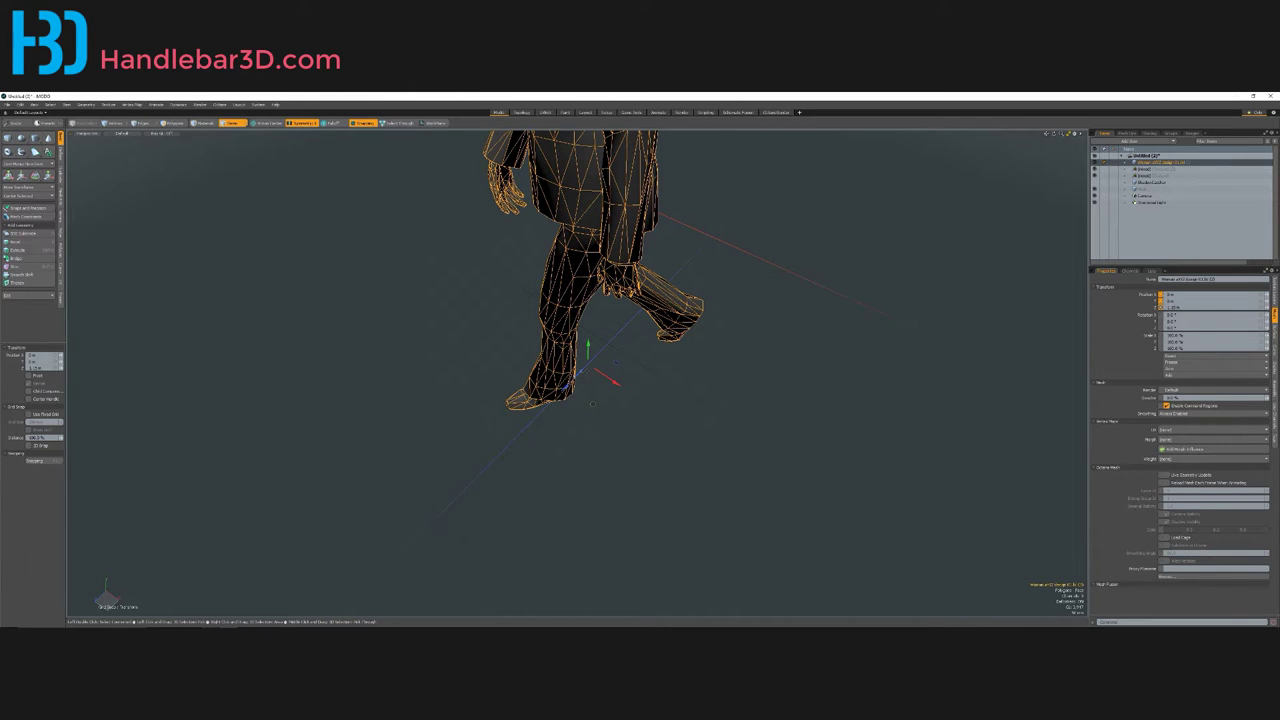
pyautogui.scroll(3, 590, 380)
pyautogui.moveTo(579, 370)
pyautogui.mouseDown()
pyautogui.moveTo(490, 455)
pyautogui.moveTo(575, 370)
pyautogui.mouseUp()
pyautogui.hotkey('ctrl', 'z')
pyautogui.scroll(-5, 581, 349)
pyautogui.scroll(1, 581, 349)
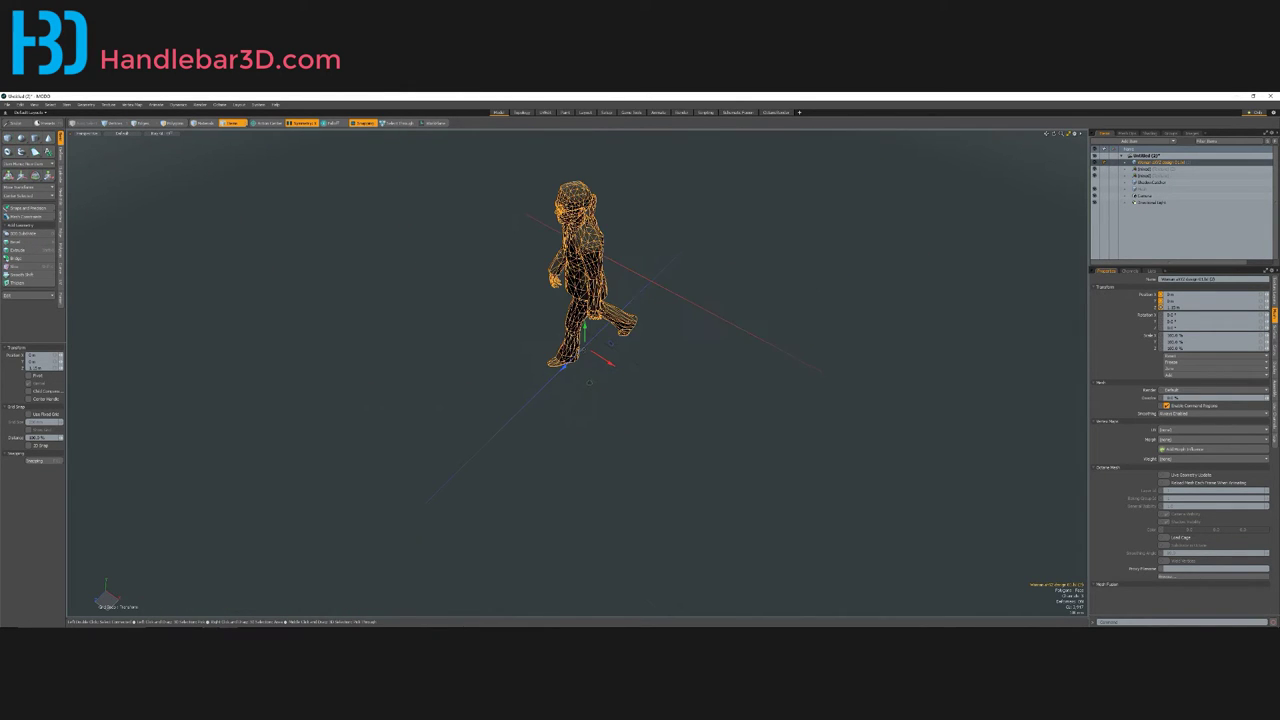
# Step: Move the woman figure several metres away from the scene origin along the Z axis
pyautogui.moveTo(589, 381); pyautogui.dragTo(470, 460)
pyautogui.scroll(-3, 490, 483)
pyautogui.keyDown('alt'); pyautogui.moveTo(492, 484); pyautogui.dragTo(396, 556); pyautogui.keyUp('alt')
pyautogui.scroll(-3, 488, 470)
pyautogui.scroll(-5, 420, 530)
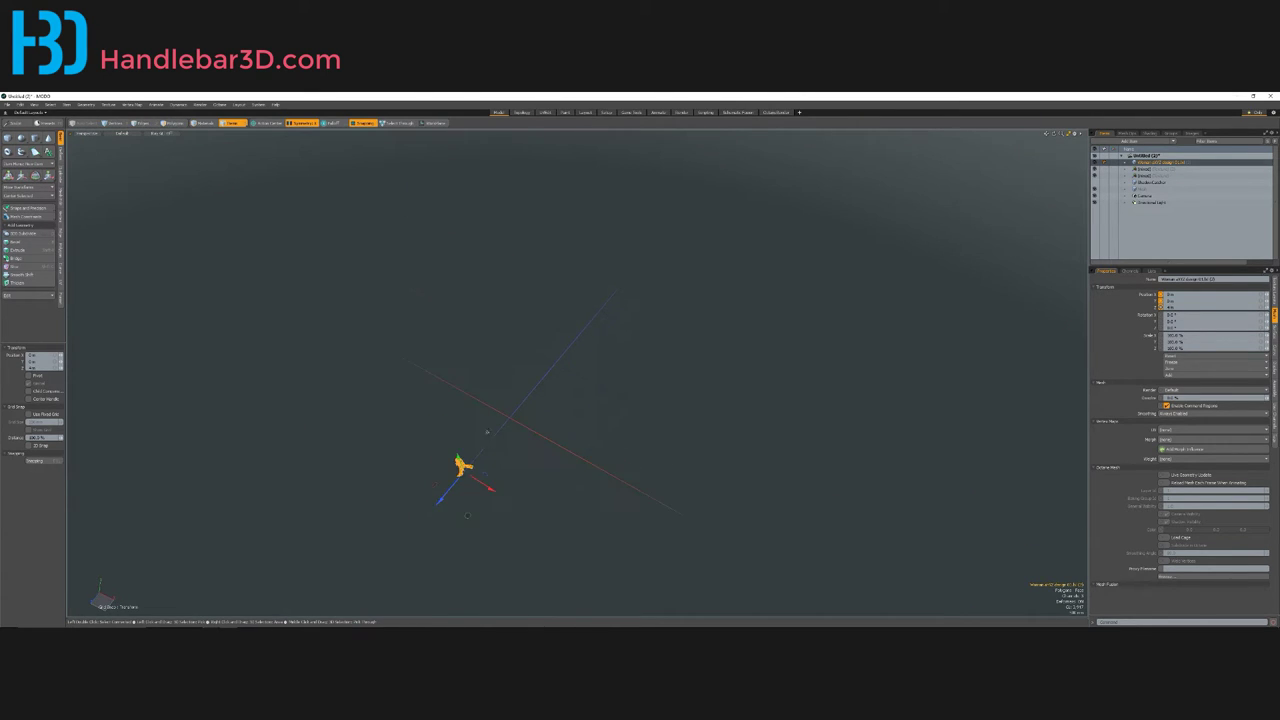
# Step: Move the woman figure sideways along the X axis away from the origin, drop the Move tool and deselect it
pyautogui.keyDown('alt'); pyautogui.moveTo(478, 482); pyautogui.dragTo(505, 504); pyautogui.keyUp('alt')
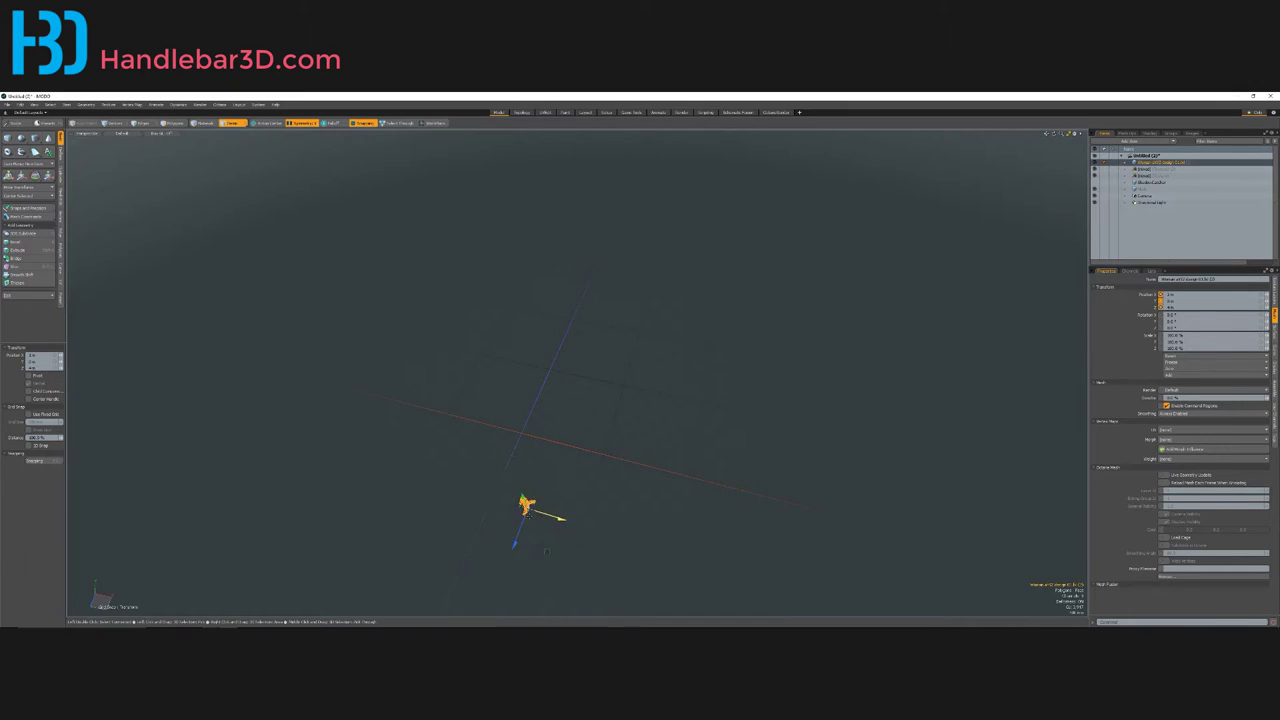
pyautogui.keyDown('alt'); pyautogui.moveTo(696, 600); pyautogui.dragTo(658, 398); pyautogui.keyUp('alt')
pyautogui.press('w')
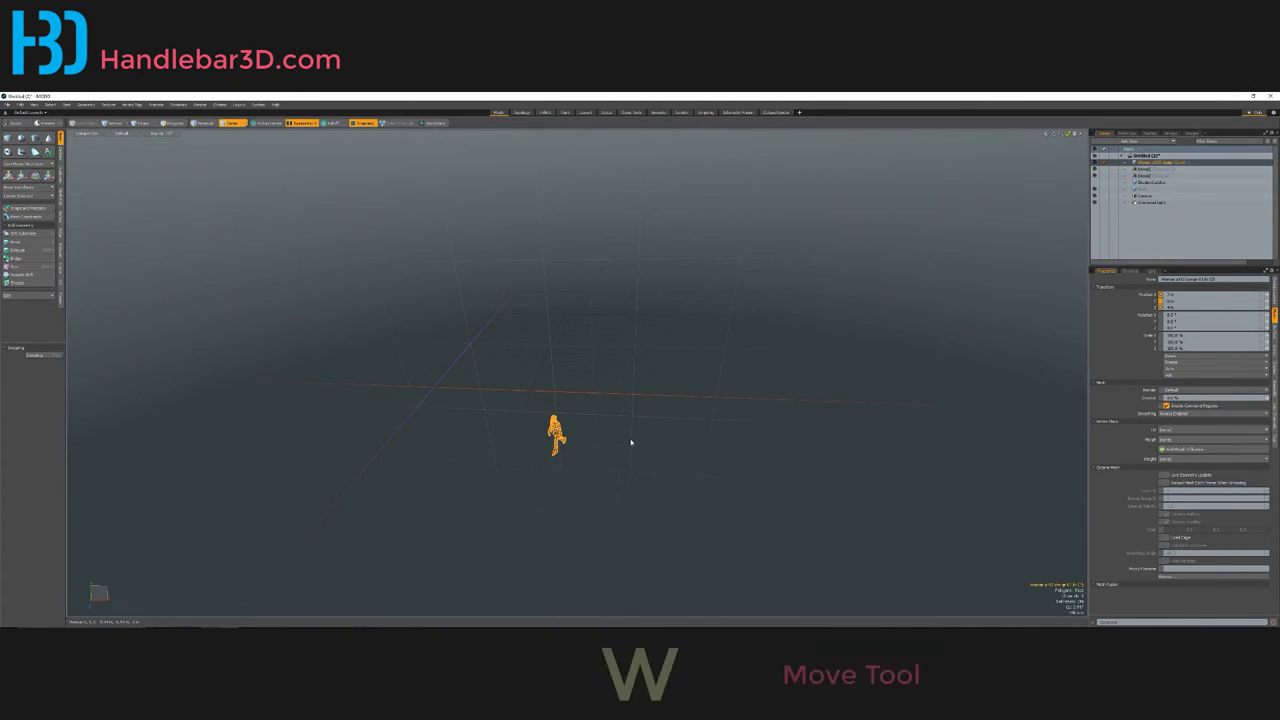
pyautogui.moveTo(532, 465); pyautogui.dragTo(612, 473)
pyautogui.keyDown('alt'); pyautogui.moveTo(612, 473); pyautogui.dragTo(494, 380); pyautogui.keyUp('alt')
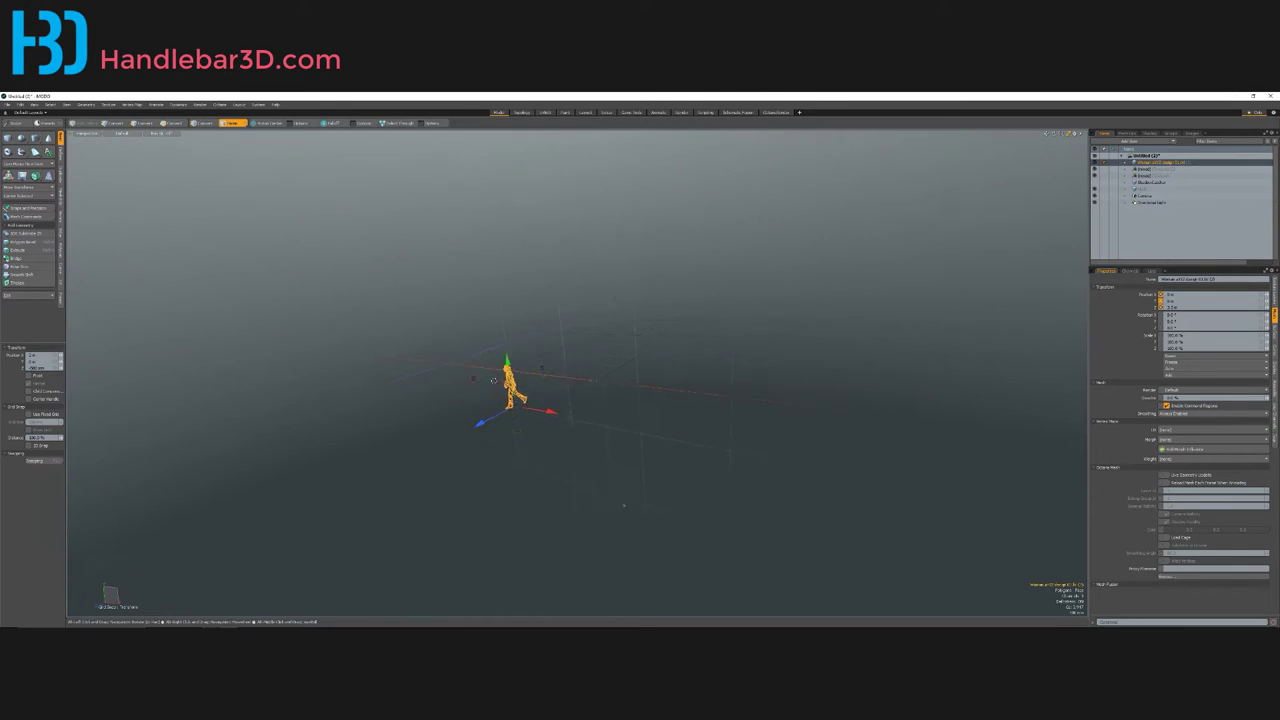
pyautogui.moveTo(500, 296); pyautogui.dragTo(482, 258)
pyautogui.hotkey('ctrl', 'z')
pyautogui.moveTo(481, 257); pyautogui.dragTo(592, 389, button='middle')
pyautogui.keyDown('alt'); pyautogui.moveTo(592, 389); pyautogui.dragTo(616, 384); pyautogui.keyUp('alt')
pyautogui.press('space')
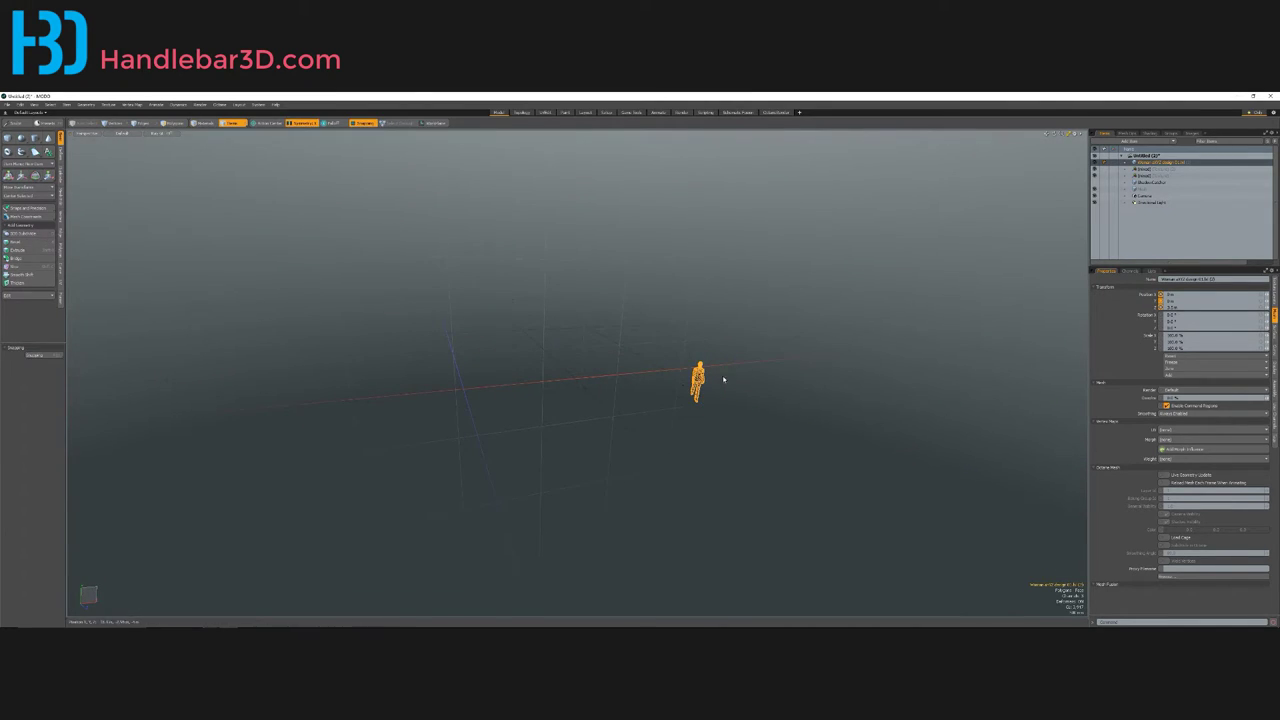
pyautogui.click(783, 386)
pyautogui.keyDown('alt'); pyautogui.moveTo(591, 426); pyautogui.dragTo(572, 428); pyautogui.keyUp('alt')
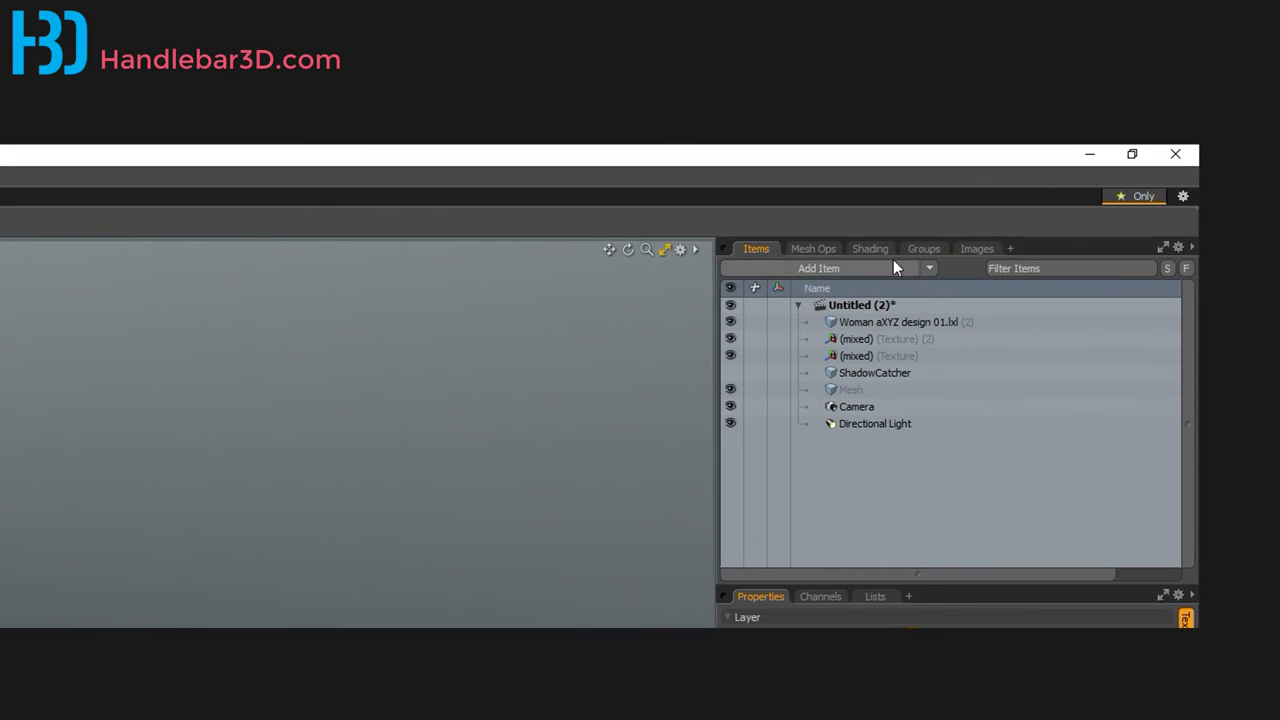
pyautogui.click(1042, 191)
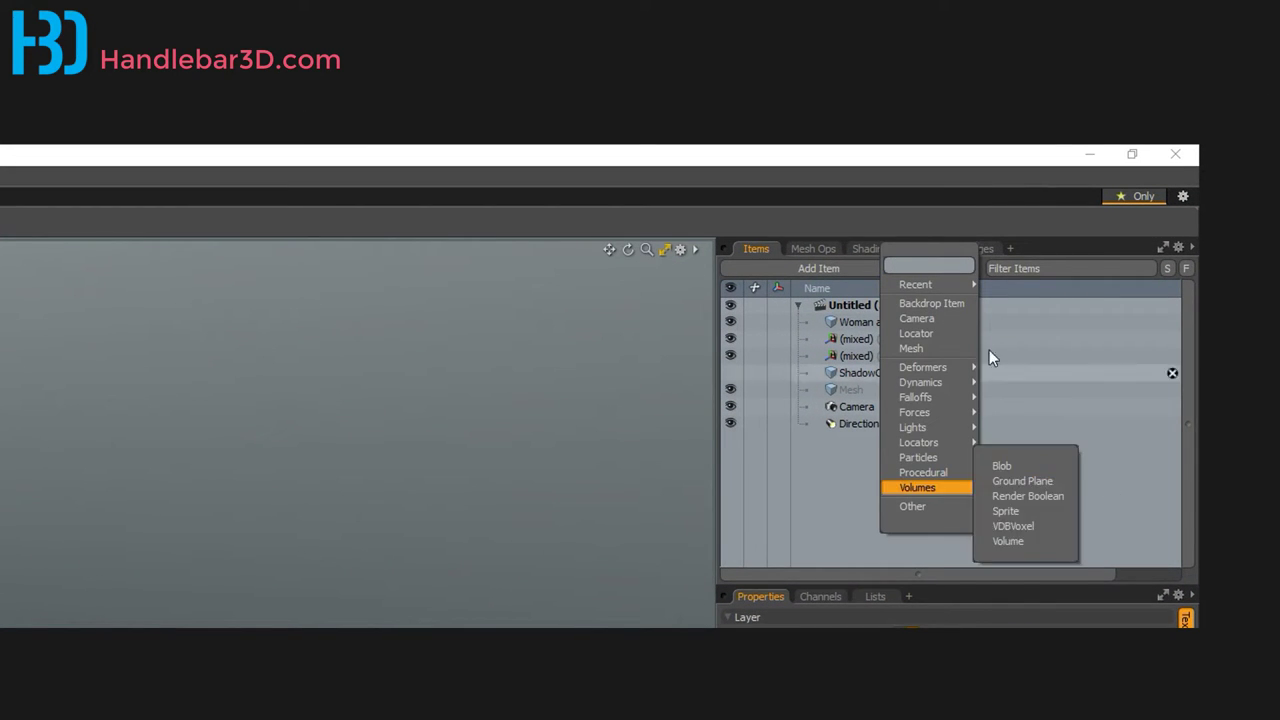
pyautogui.click(829, 268)
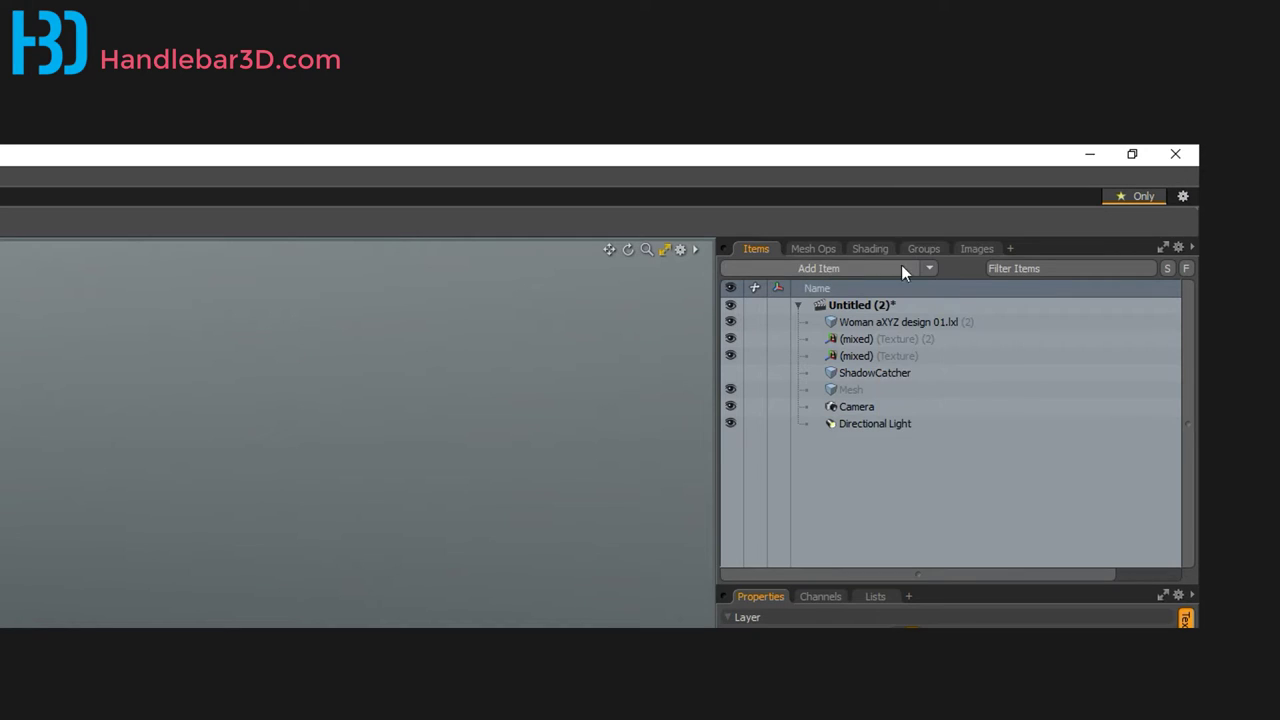
pyautogui.click(903, 267)
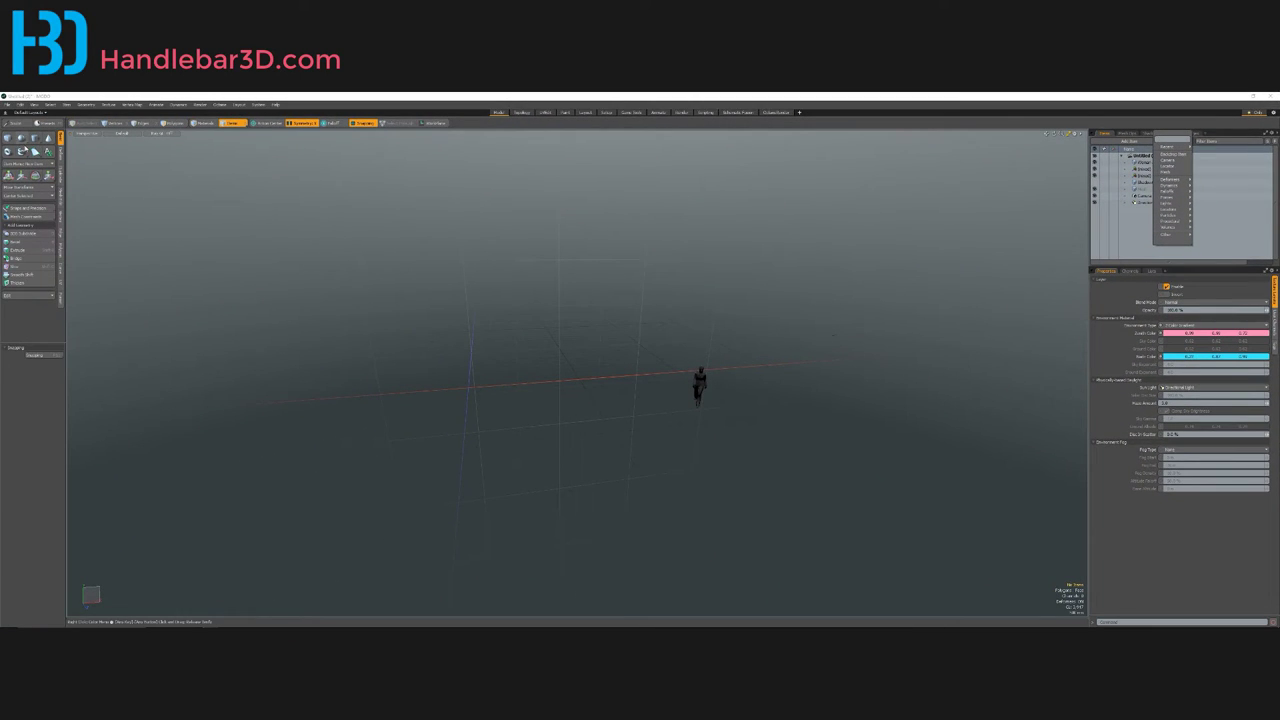
pyautogui.click(779, 278)
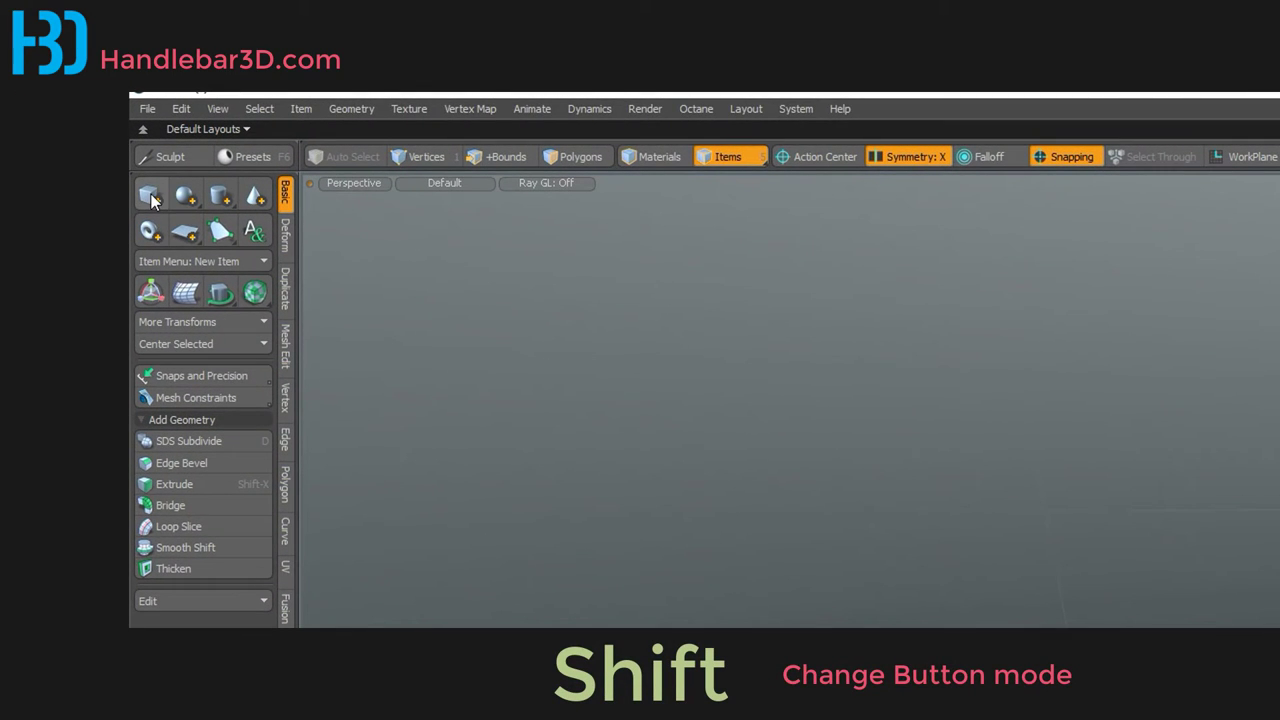
# Step: Create a unit cube at the scene origin as a new mesh item and rename it Structure
pyautogui.press('shift')
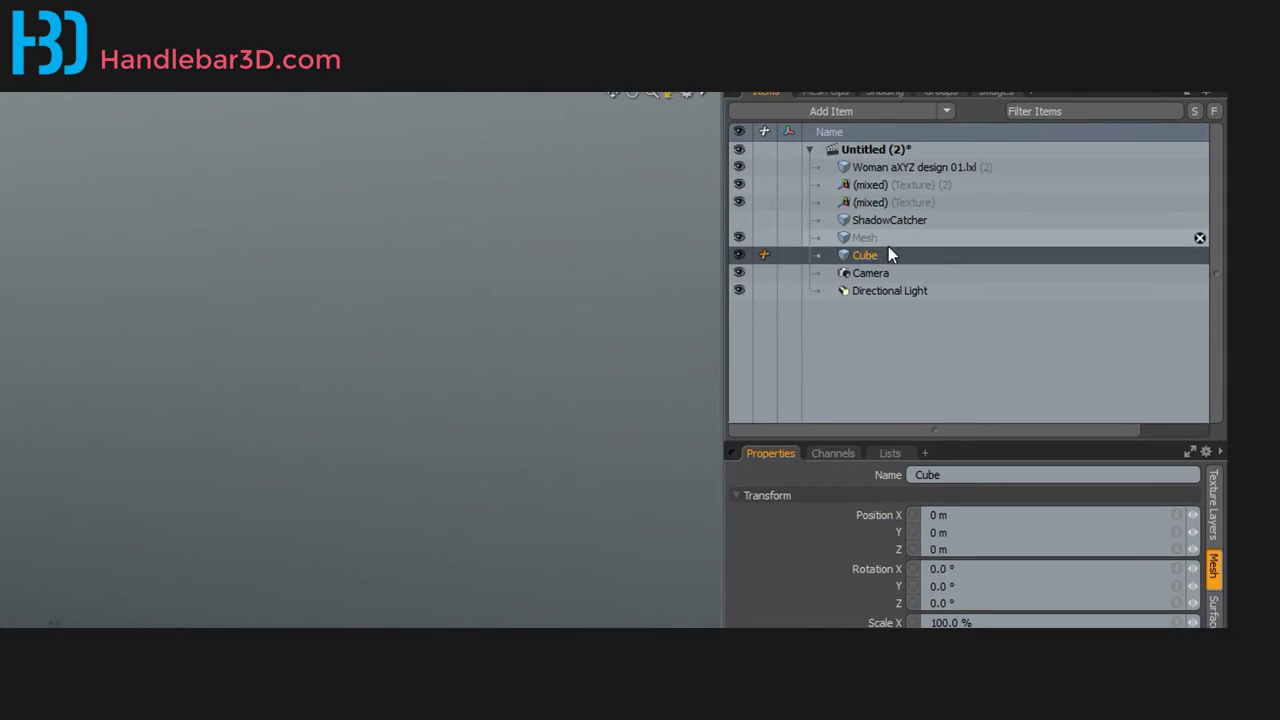
pyautogui.doubleClick(887, 254)
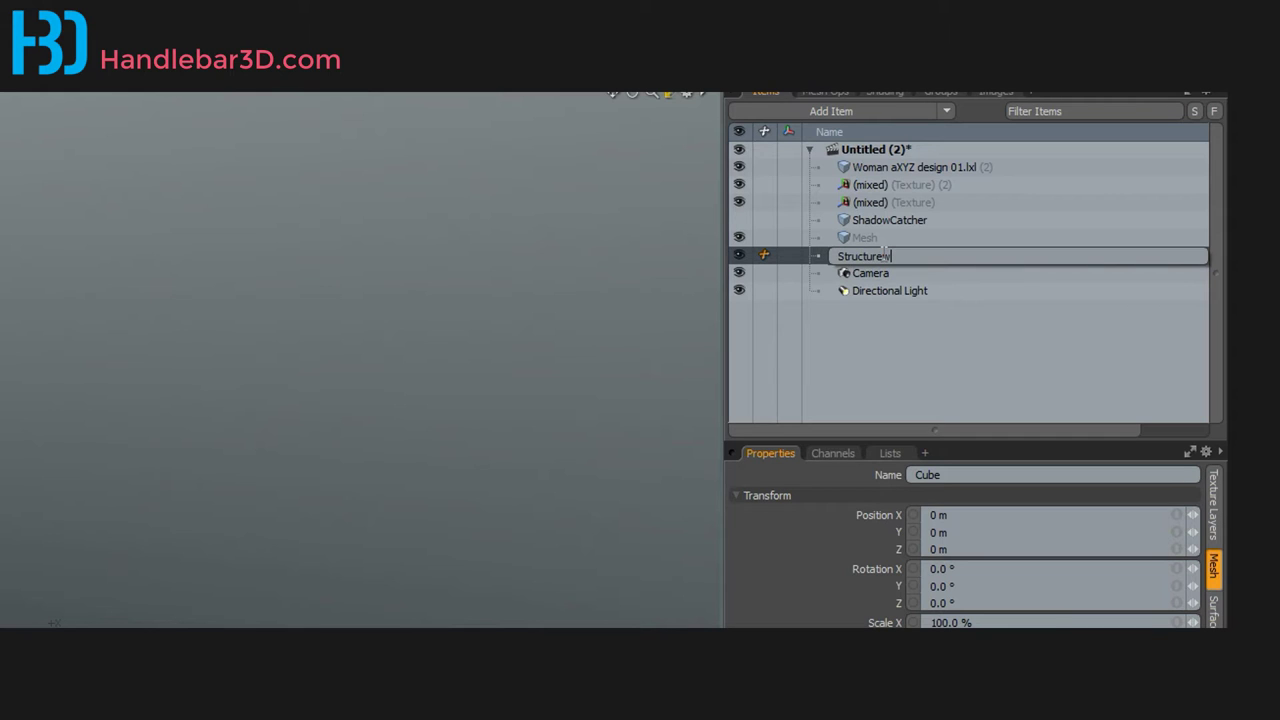
pyautogui.press('Return')
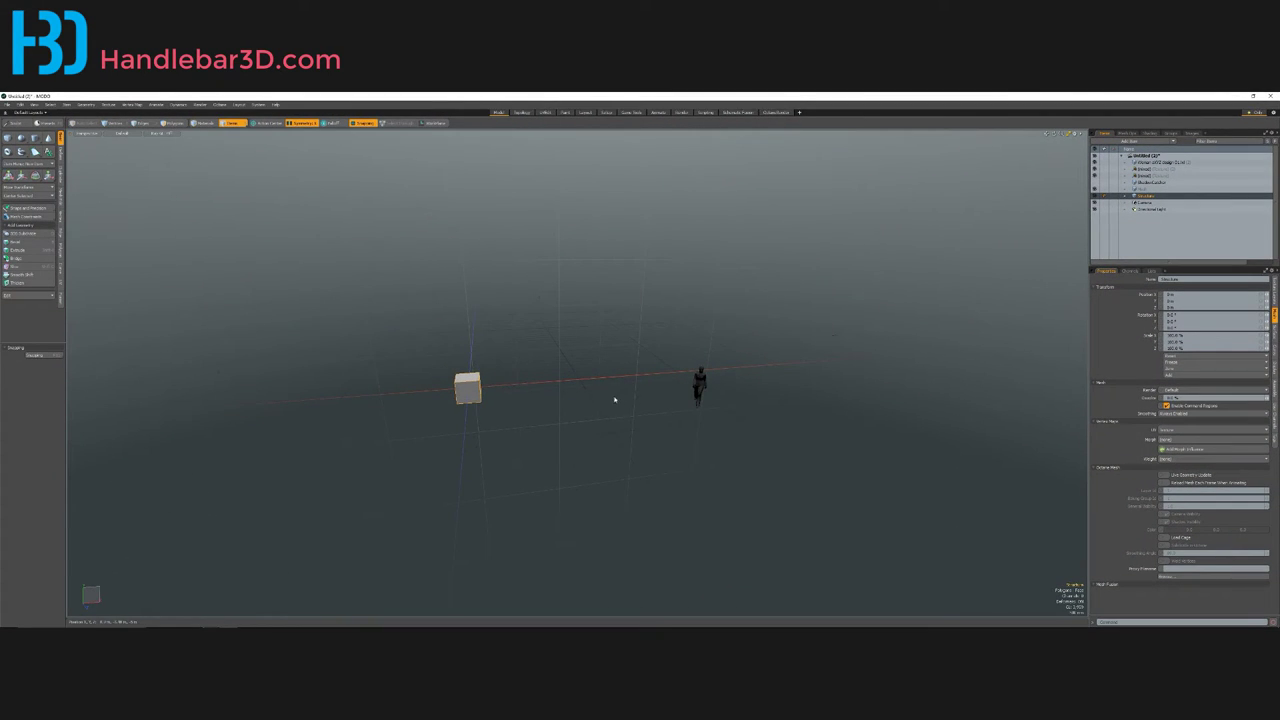
# Step: Compare the cube with the woman figure in an orthographic side view and in the perspective view
pyautogui.hotkey('ctrl', 'space')
pyautogui.click(548, 400)
pyautogui.keyDown('alt'); pyautogui.keyDown('shift'); pyautogui.moveTo(451, 331); pyautogui.dragTo(477, 351); pyautogui.keyUp('shift'); pyautogui.keyUp('alt')
pyautogui.scroll(5, 477, 351)
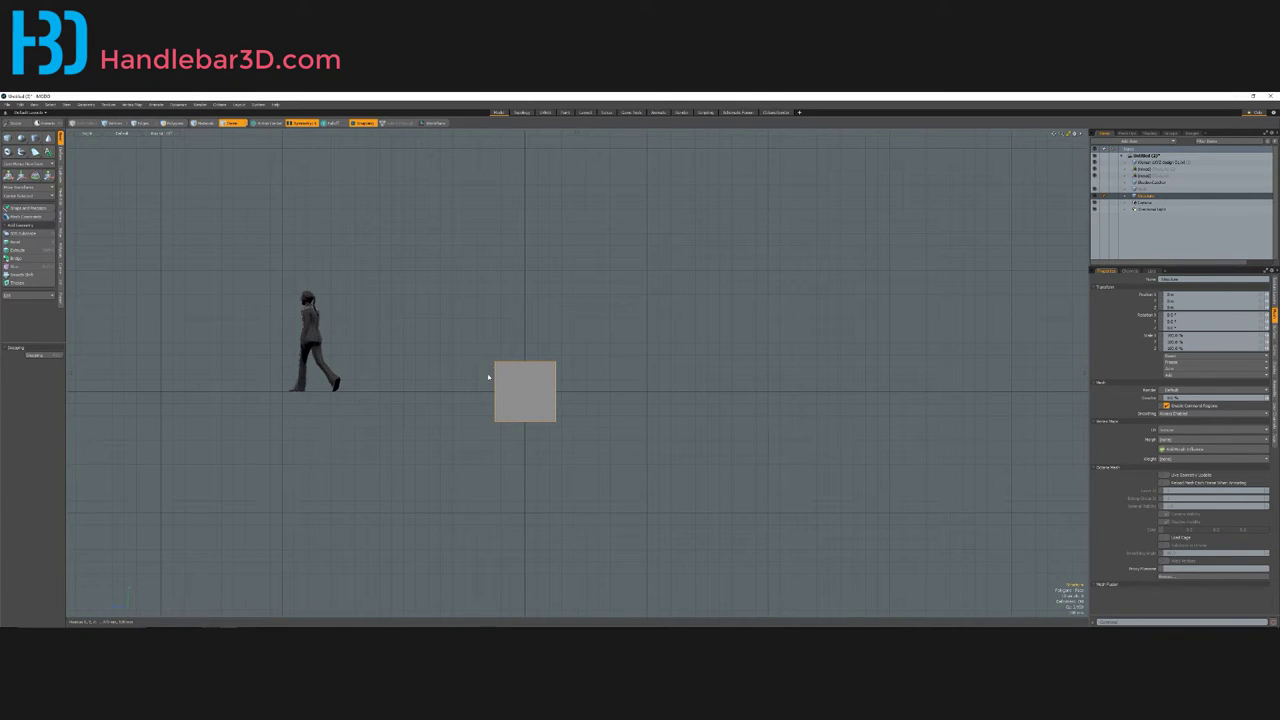
pyautogui.hotkey('ctrl', 'space')
pyautogui.click(526, 336)
pyautogui.keyDown('alt'); pyautogui.moveTo(606, 344); pyautogui.dragTo(495, 325); pyautogui.keyUp('alt')
pyautogui.scroll(-5, 636, 336)
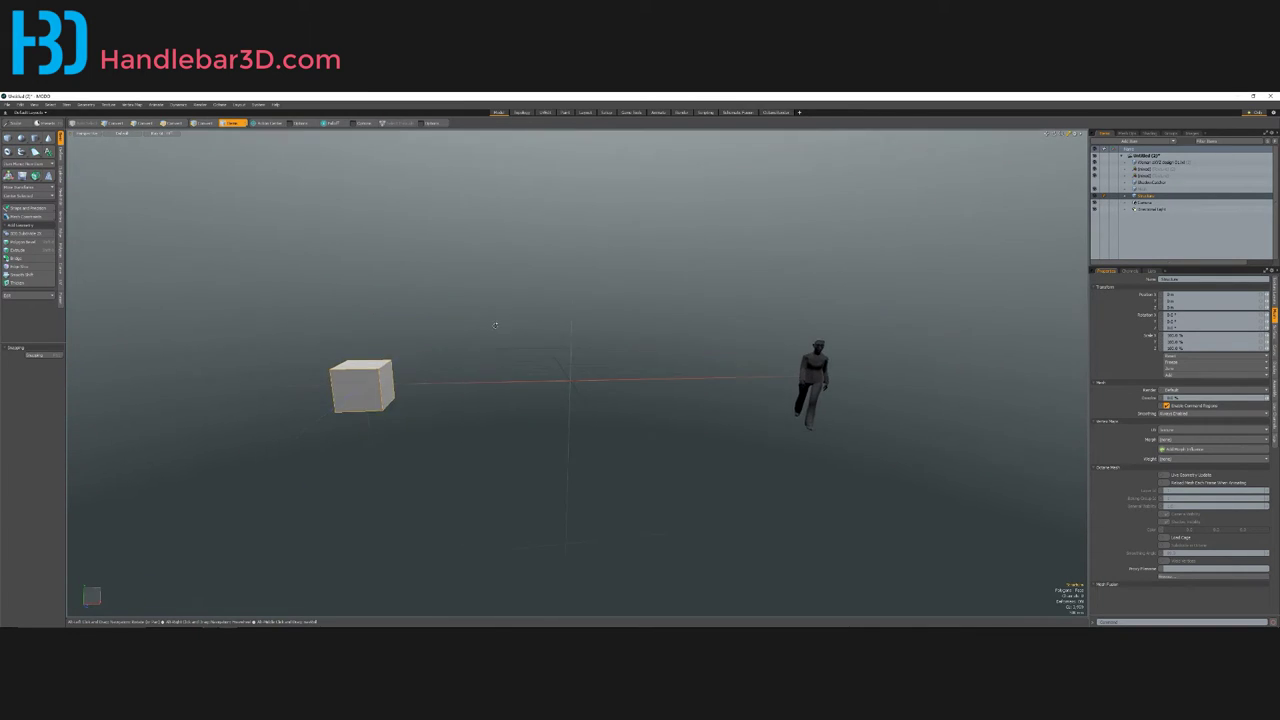
pyautogui.keyDown('alt'); pyautogui.moveTo(352, 380); pyautogui.dragTo(374, 374); pyautogui.keyUp('alt')
pyautogui.scroll(3, 390, 374)
pyautogui.hotkey('ctrl', 'space')
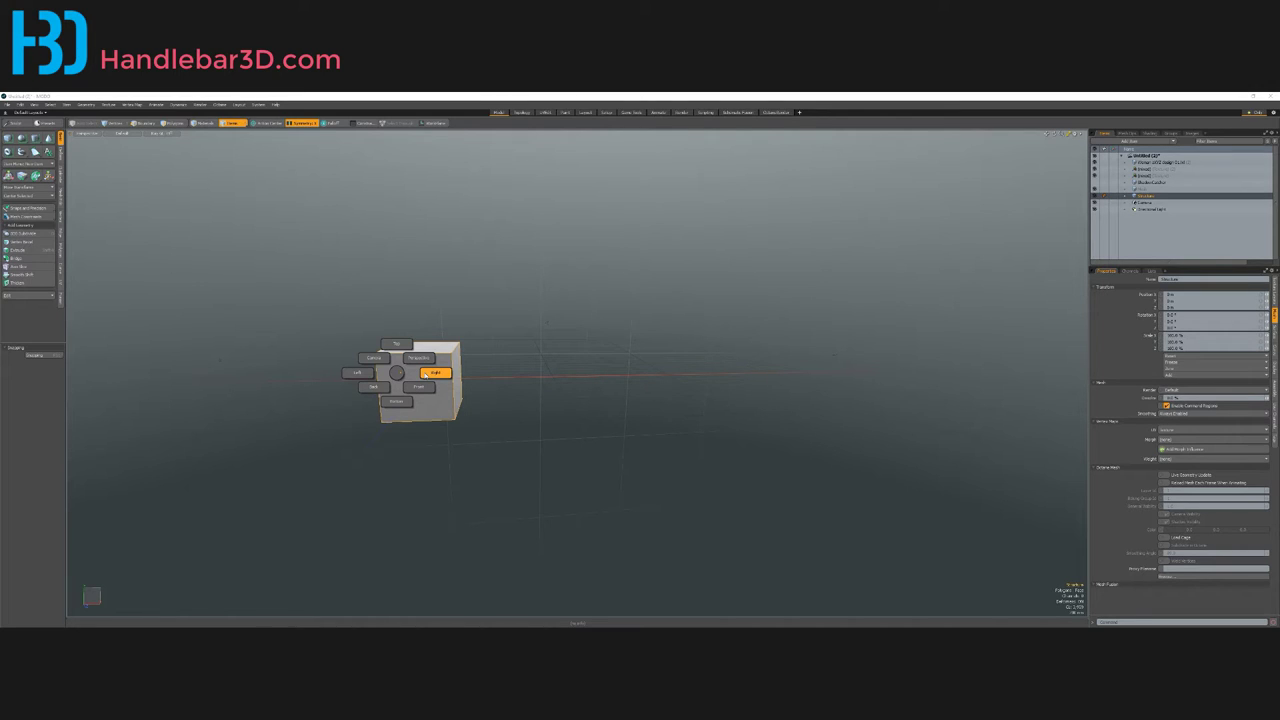
pyautogui.click(431, 374)
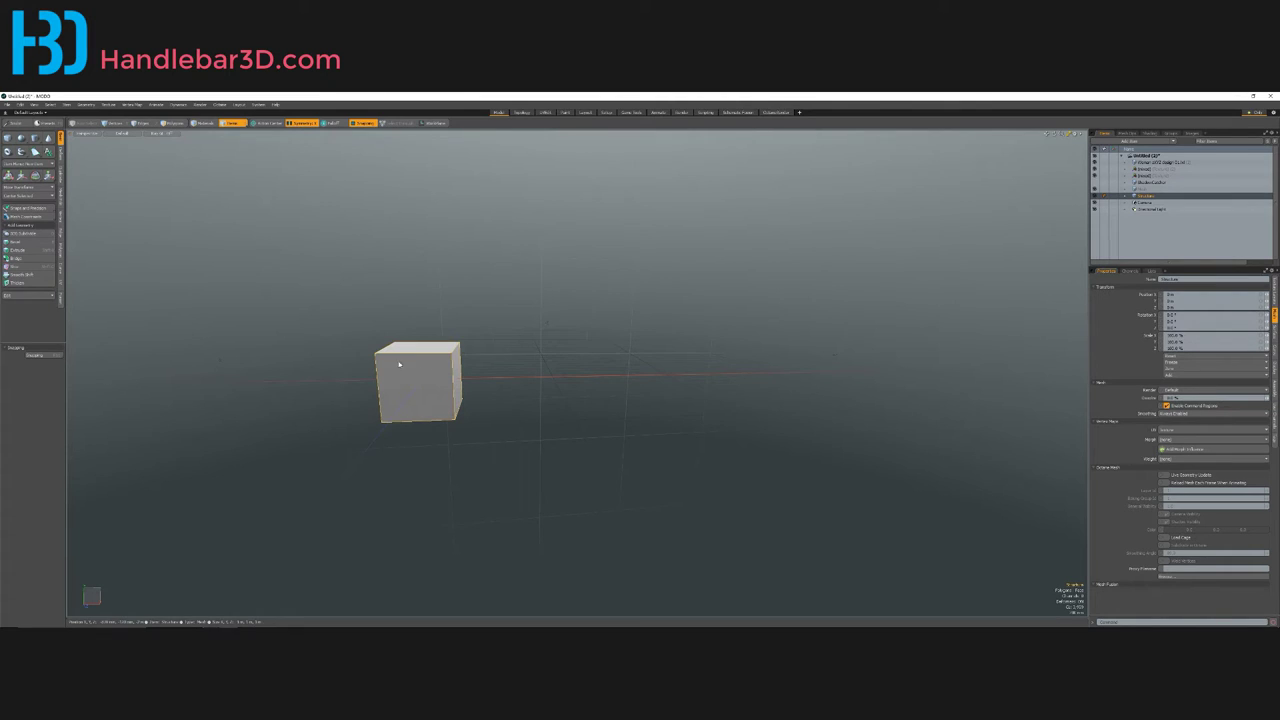
# Step: Select the two opposite X-side faces of the cube in polygon mode using X symmetry
pyautogui.press('3')
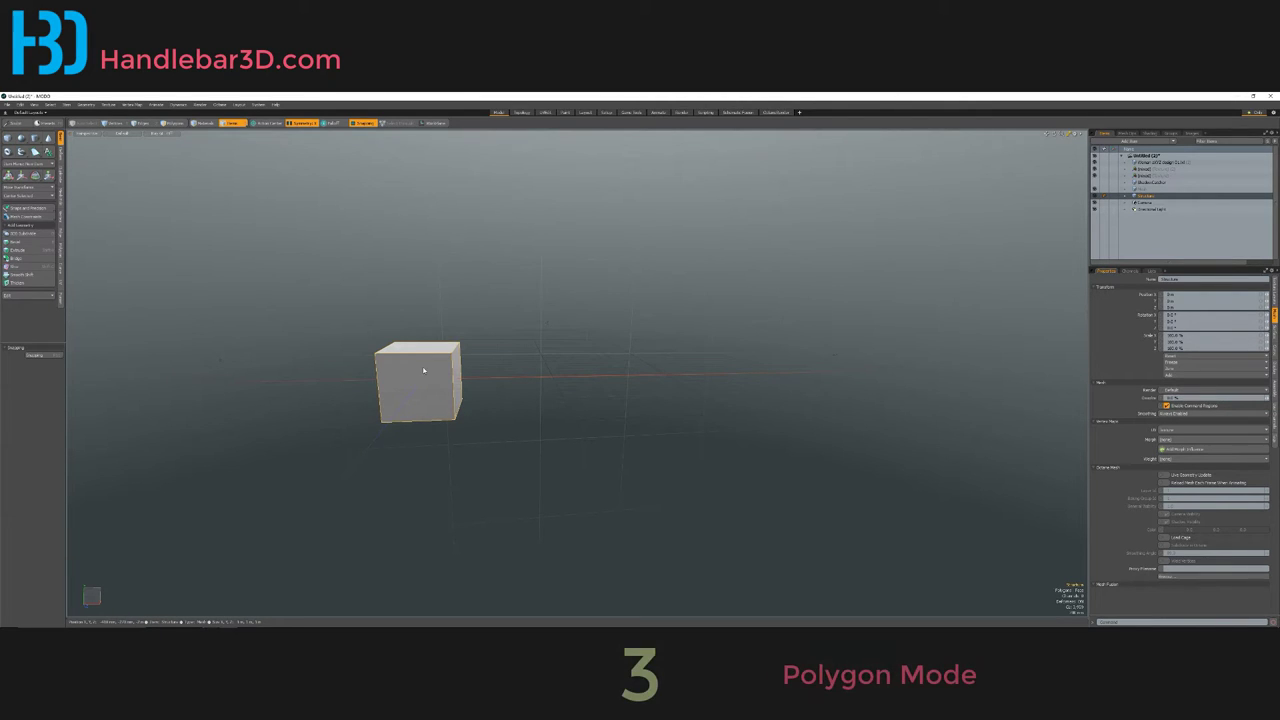
pyautogui.keyDown('alt'); pyautogui.moveTo(423, 371); pyautogui.dragTo(325, 490); pyautogui.keyUp('alt')
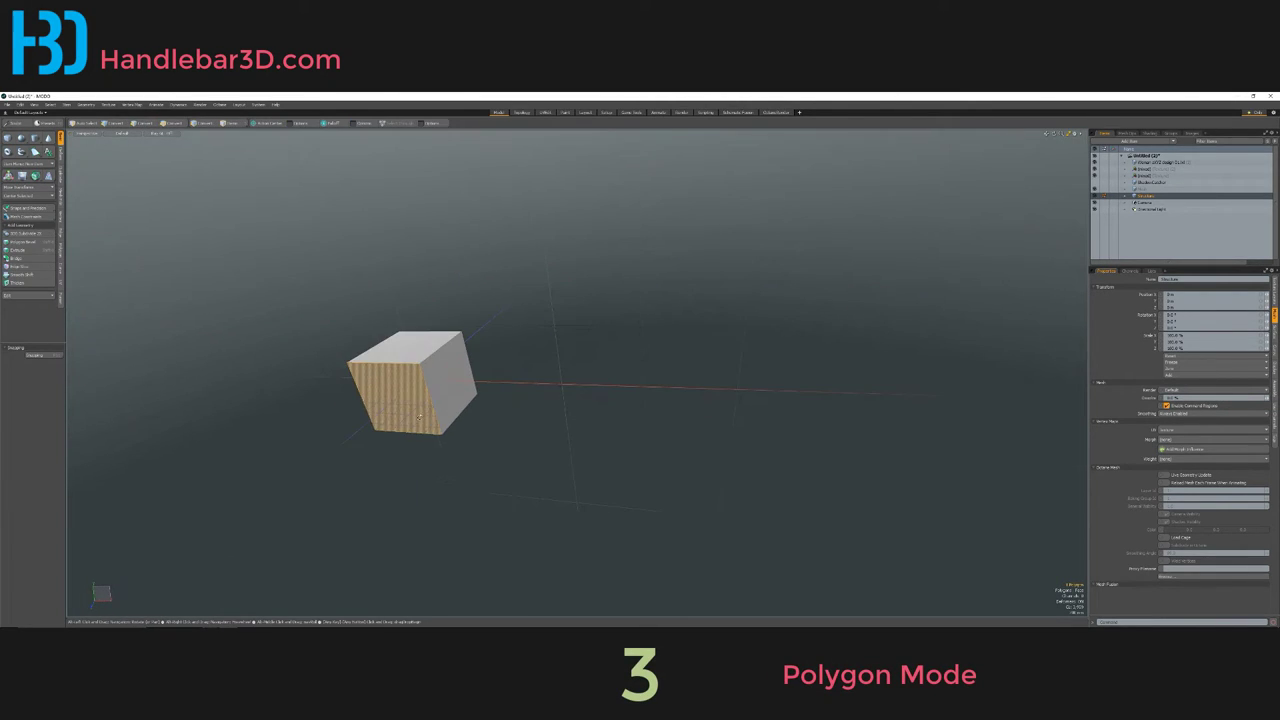
pyautogui.click(454, 384)
pyautogui.click(414, 341)
pyautogui.keyDown('alt'); pyautogui.moveTo(346, 431); pyautogui.dragTo(372, 420); pyautogui.keyUp('alt')
pyautogui.middleClick(460, 388)
pyautogui.keyDown('alt'); pyautogui.moveTo(460, 390); pyautogui.dragTo(433, 407); pyautogui.keyUp('alt')
pyautogui.click(302, 123)
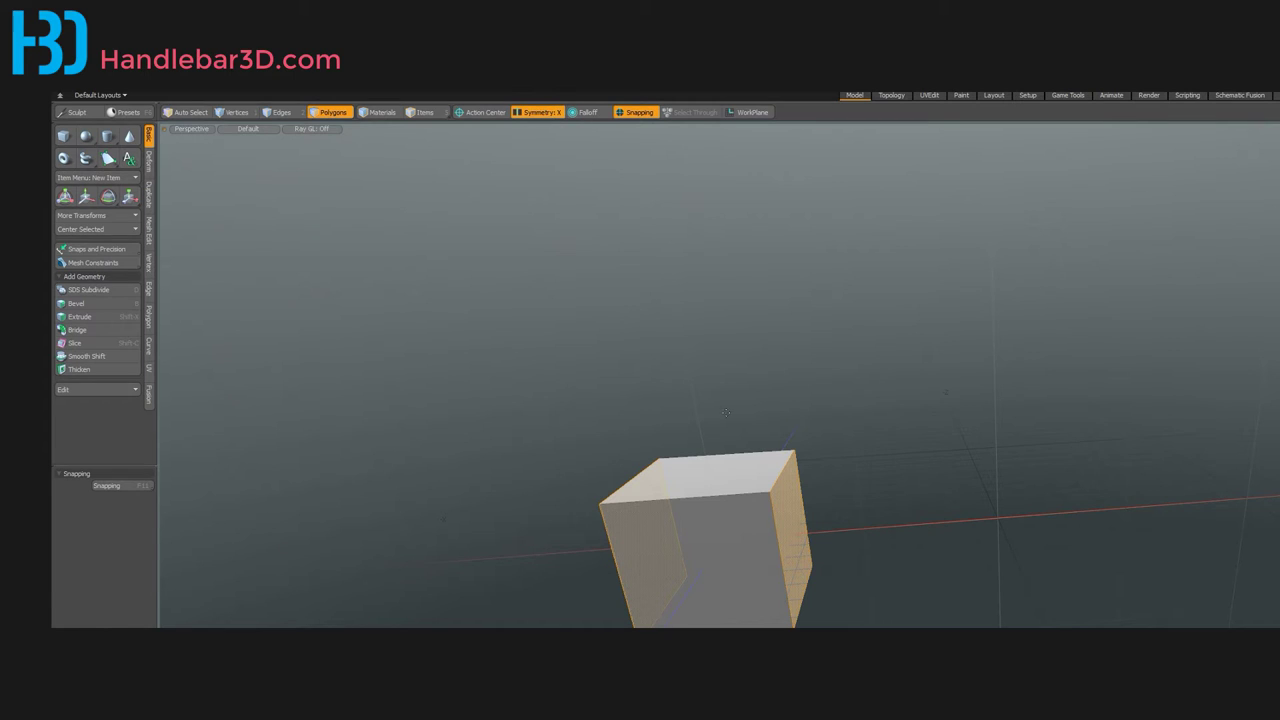
# Step: Move the selected side faces symmetrically outward along the X axis by 1.3 m to widen the cube
pyautogui.press('w')
pyautogui.moveTo(830, 533); pyautogui.dragTo(1000, 505)
pyautogui.keyDown('alt'); pyautogui.moveTo(1026, 460); pyautogui.dragTo(733, 381); pyautogui.keyUp('alt')
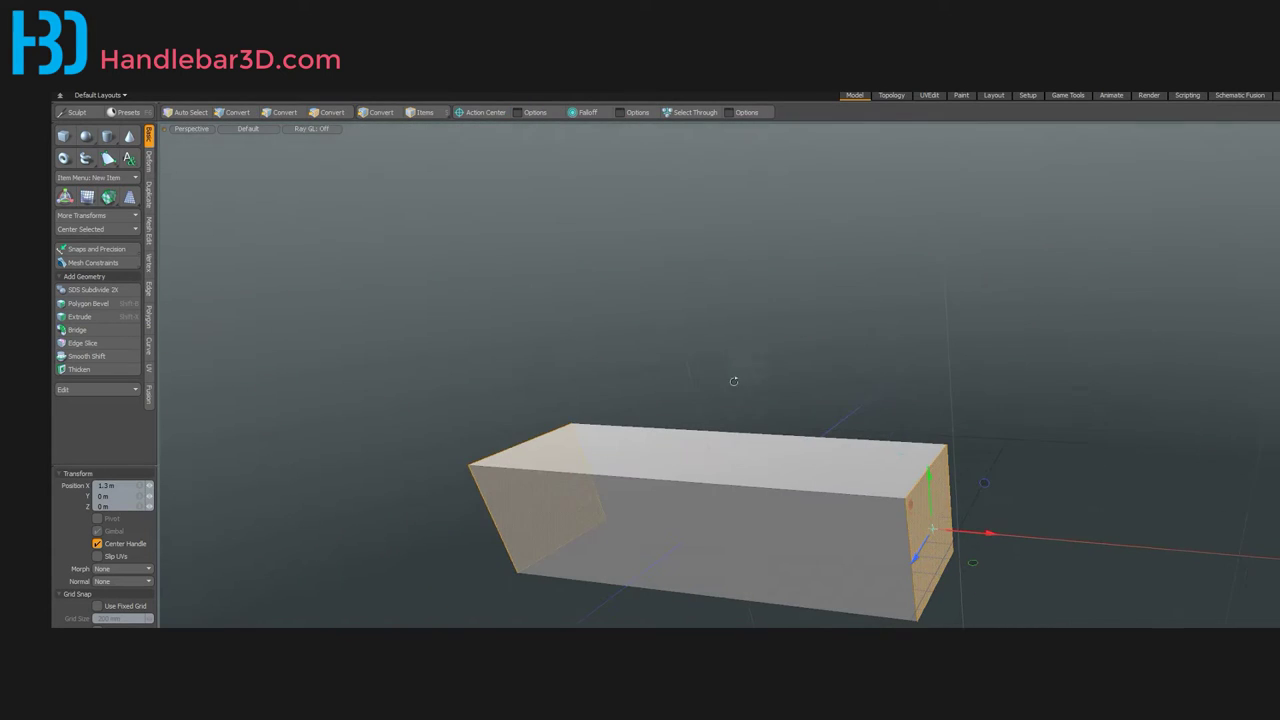
# Step: Undo the symmetric outward move of the side faces and turn off X symmetry
pyautogui.keyDown('alt'); pyautogui.keyDown('shift'); pyautogui.moveTo(776, 472); pyautogui.dragTo(852, 515); pyautogui.keyUp('shift'); pyautogui.keyUp('alt')
pyautogui.keyDown('alt'); pyautogui.moveTo(920, 545); pyautogui.dragTo(934, 508); pyautogui.keyUp('alt')
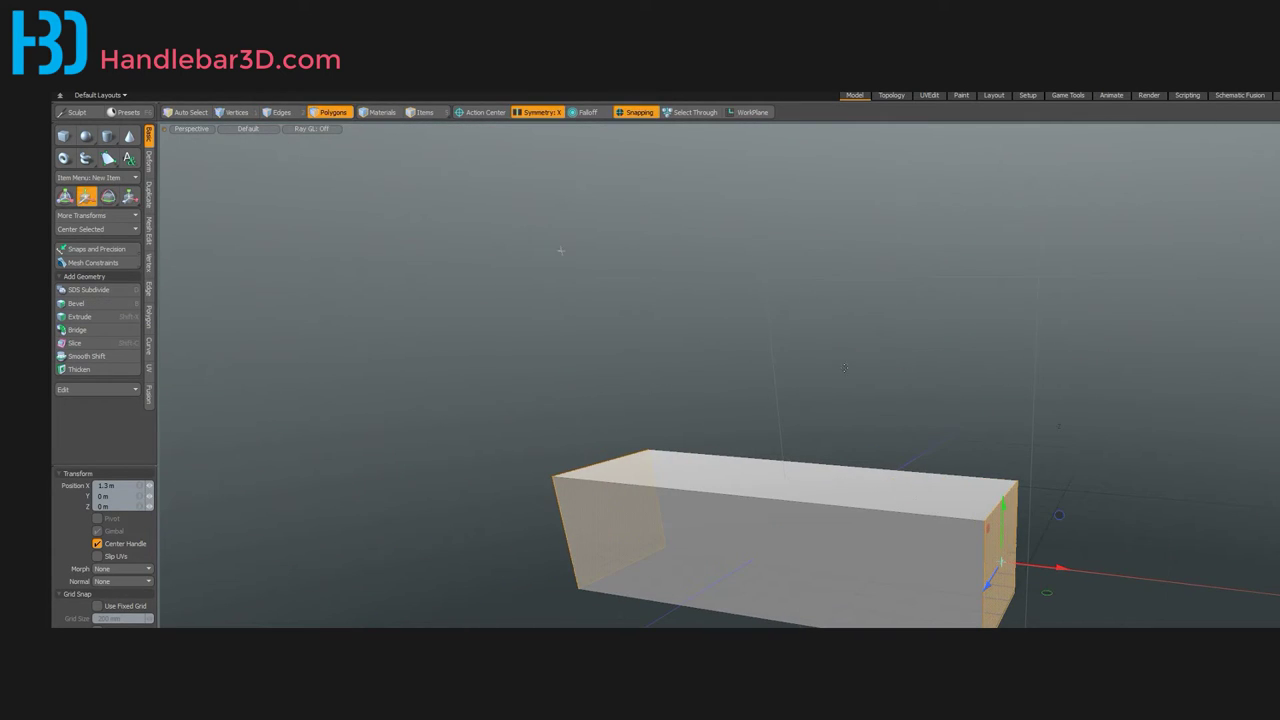
pyautogui.hotkey('ctrl', 'z')
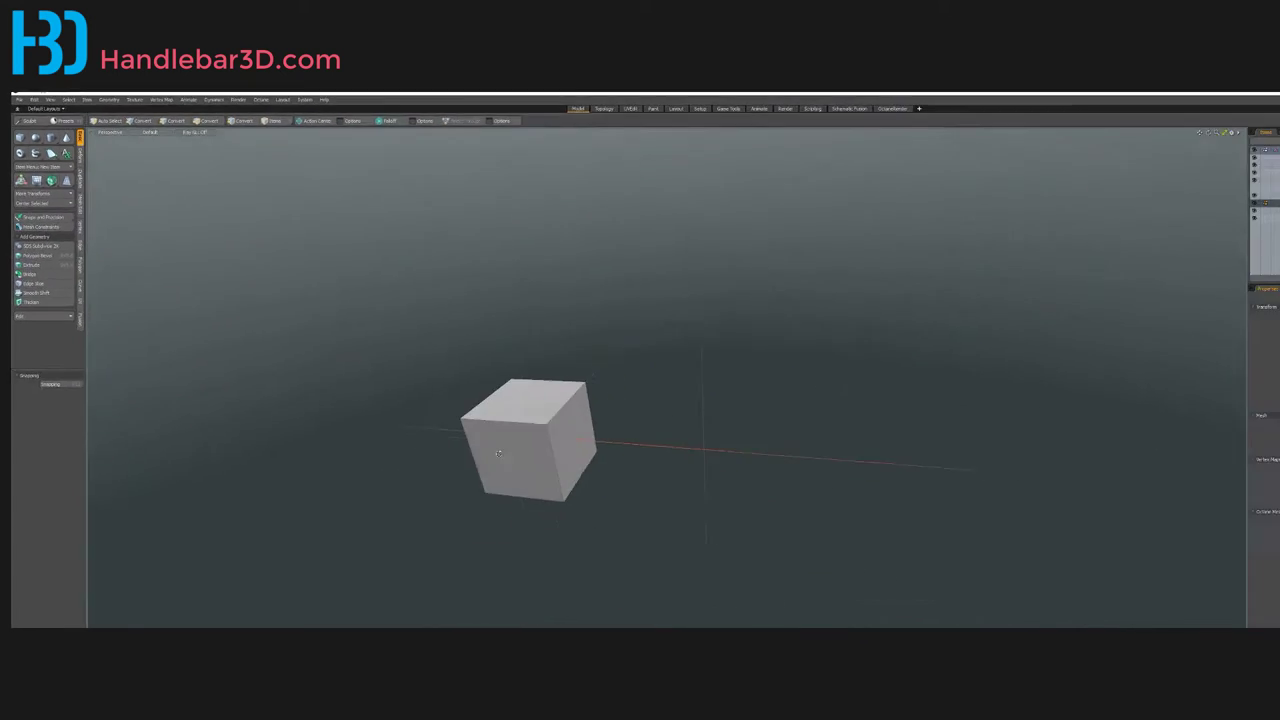
# Step: Select only the cube's positive X side face and move it outward along the X axis by about 1.9 m
pyautogui.click(517, 412)
pyautogui.scroll(2, 511, 409)
pyautogui.keyDown('alt'); pyautogui.moveTo(510, 409); pyautogui.dragTo(507, 395); pyautogui.keyUp('alt')
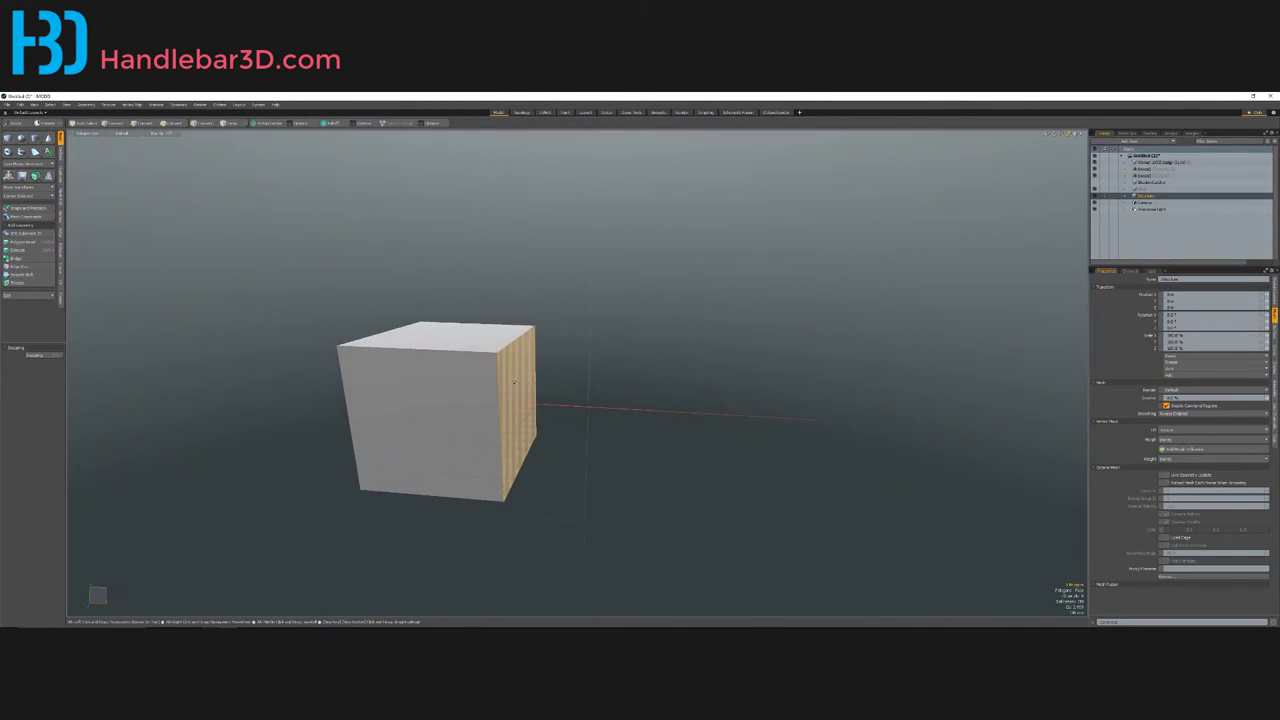
pyautogui.scroll(-3, 506, 394)
pyautogui.press('w')
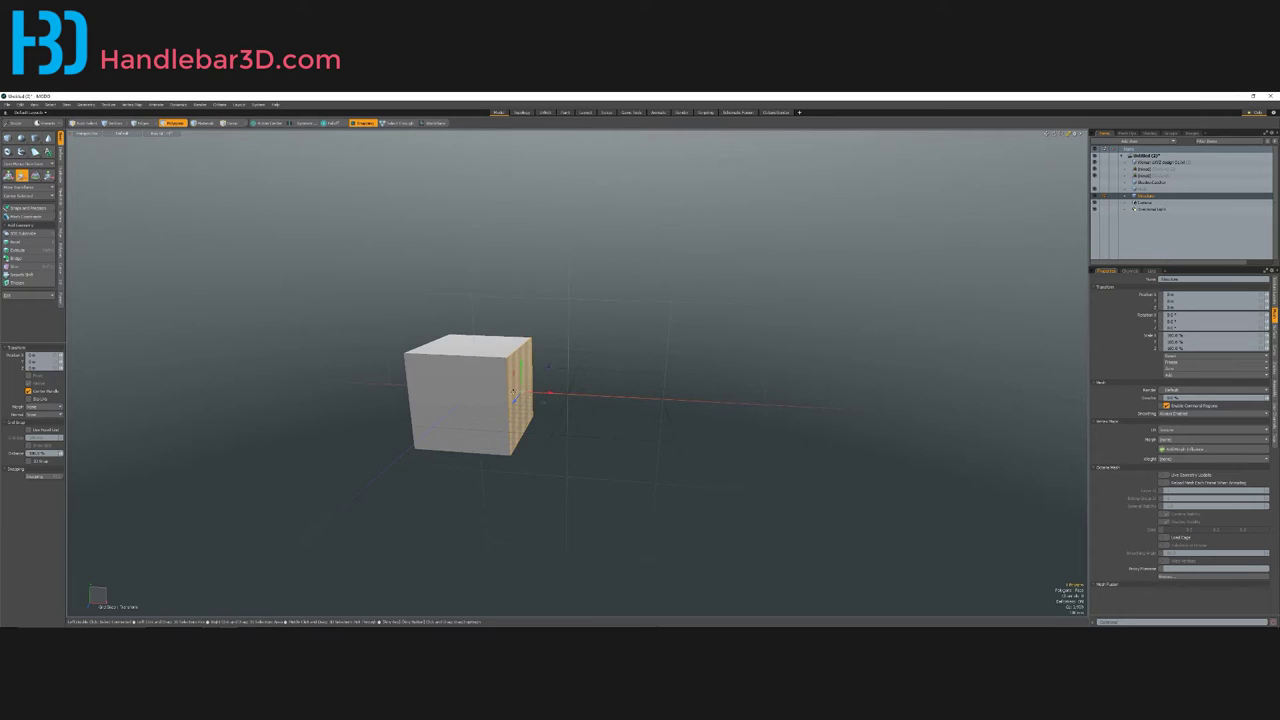
pyautogui.moveTo(521, 391); pyautogui.dragTo(750, 450)
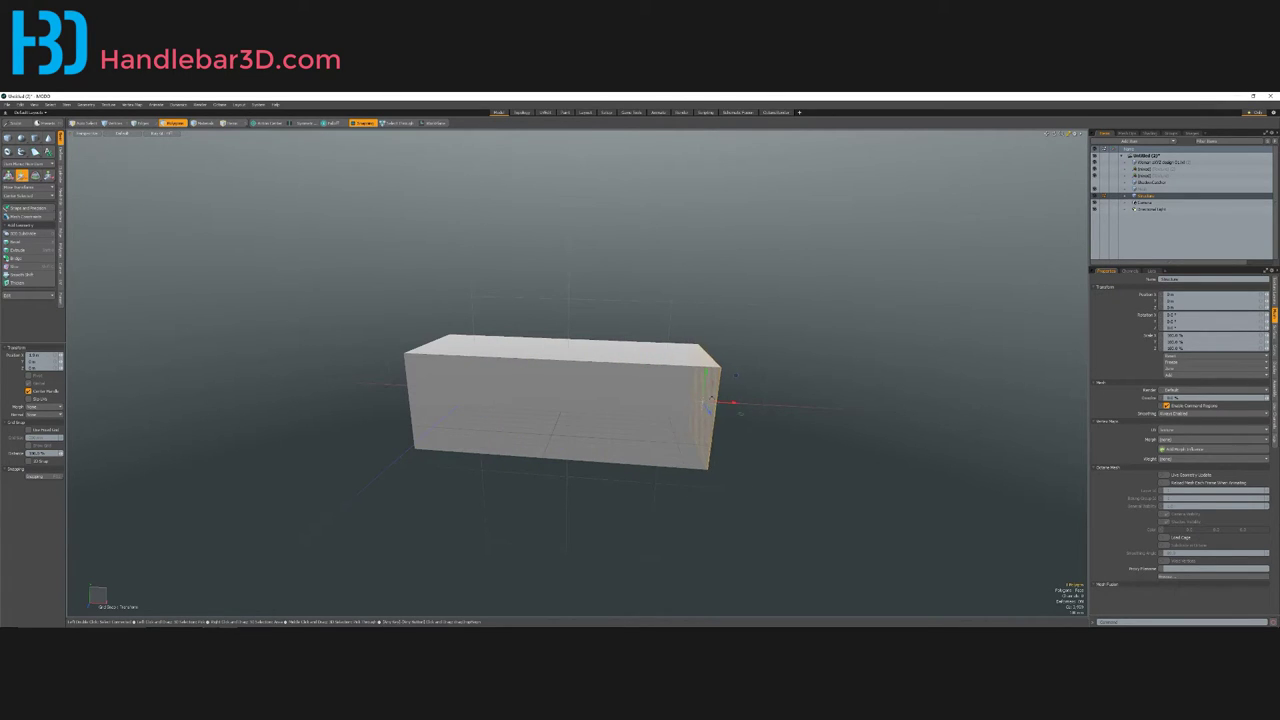
pyautogui.keyDown('alt'); pyautogui.moveTo(490, 412); pyautogui.dragTo(445, 389); pyautogui.keyUp('alt')
pyautogui.keyDown('alt'); pyautogui.scroll(-2, 536, 370); pyautogui.keyUp('alt')
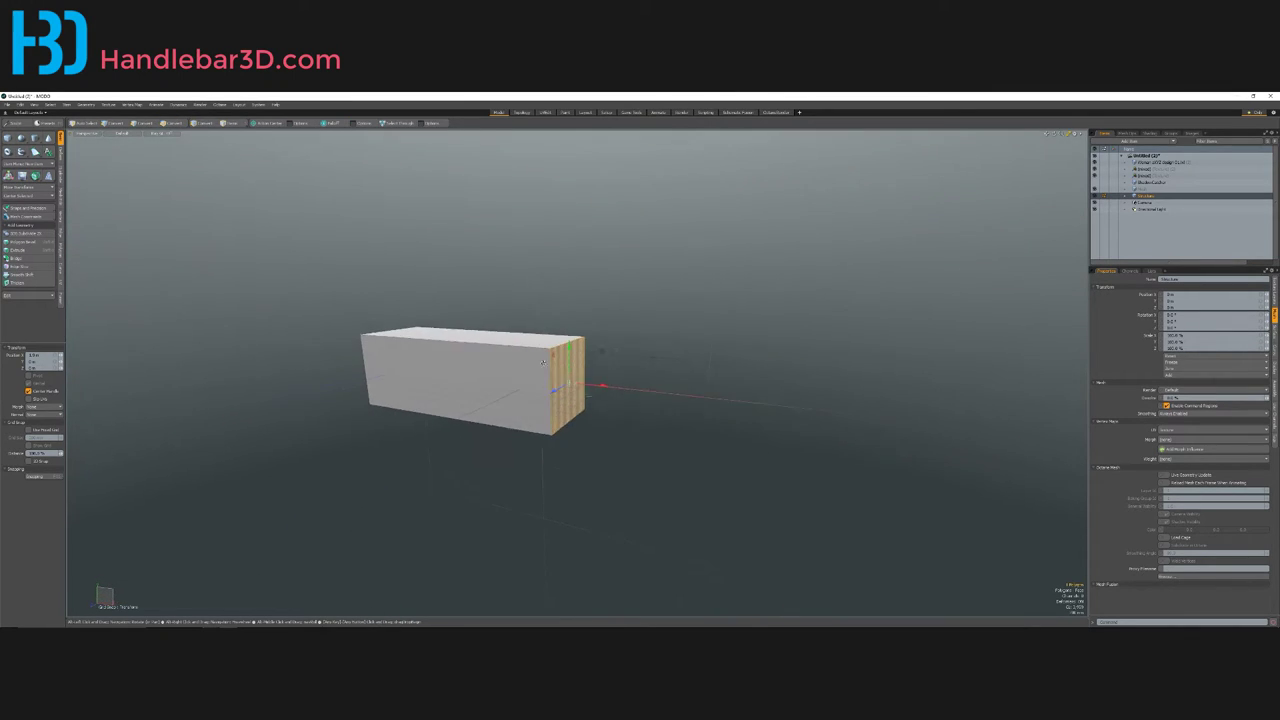
pyautogui.keyDown('alt'); pyautogui.scroll(2, 445, 389); pyautogui.keyUp('alt')
pyautogui.press('space')
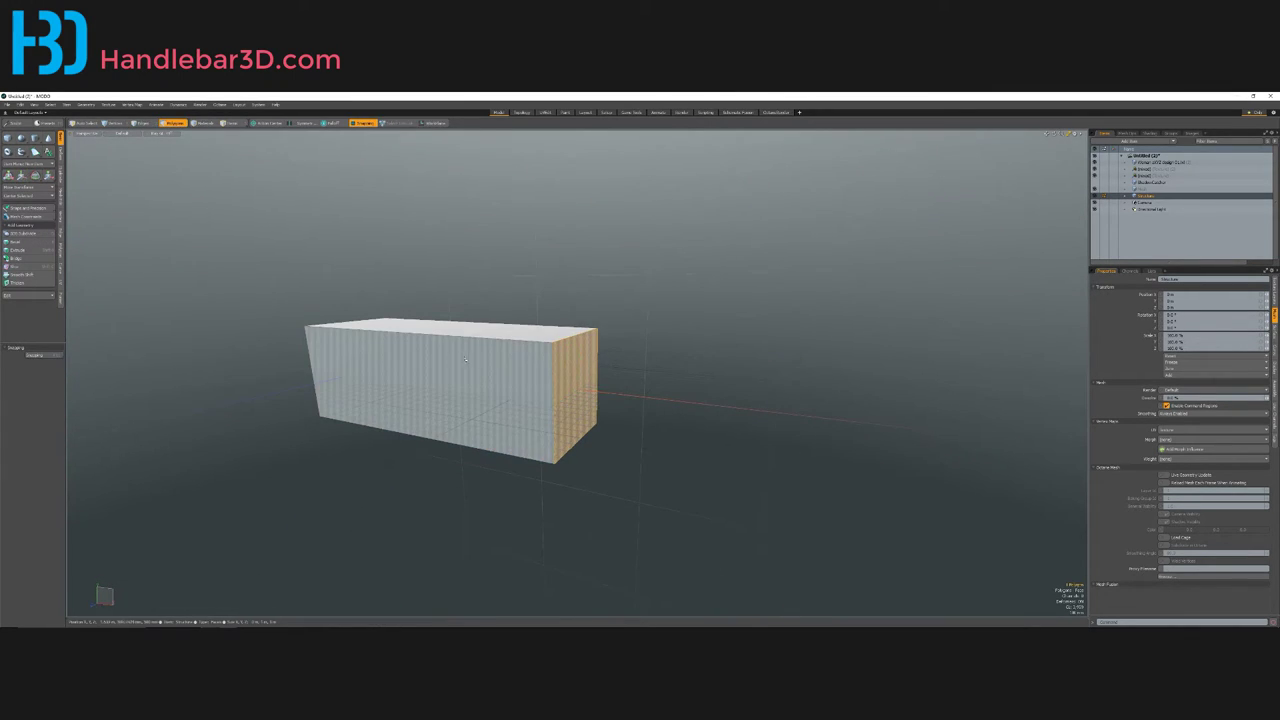
# Step: Try to move the box's long front face outward along the Z axis
pyautogui.click(467, 358)
pyautogui.keyDown('alt'); pyautogui.moveTo(470, 358); pyautogui.dragTo(498, 540); pyautogui.keyUp('alt')
pyautogui.press('w')
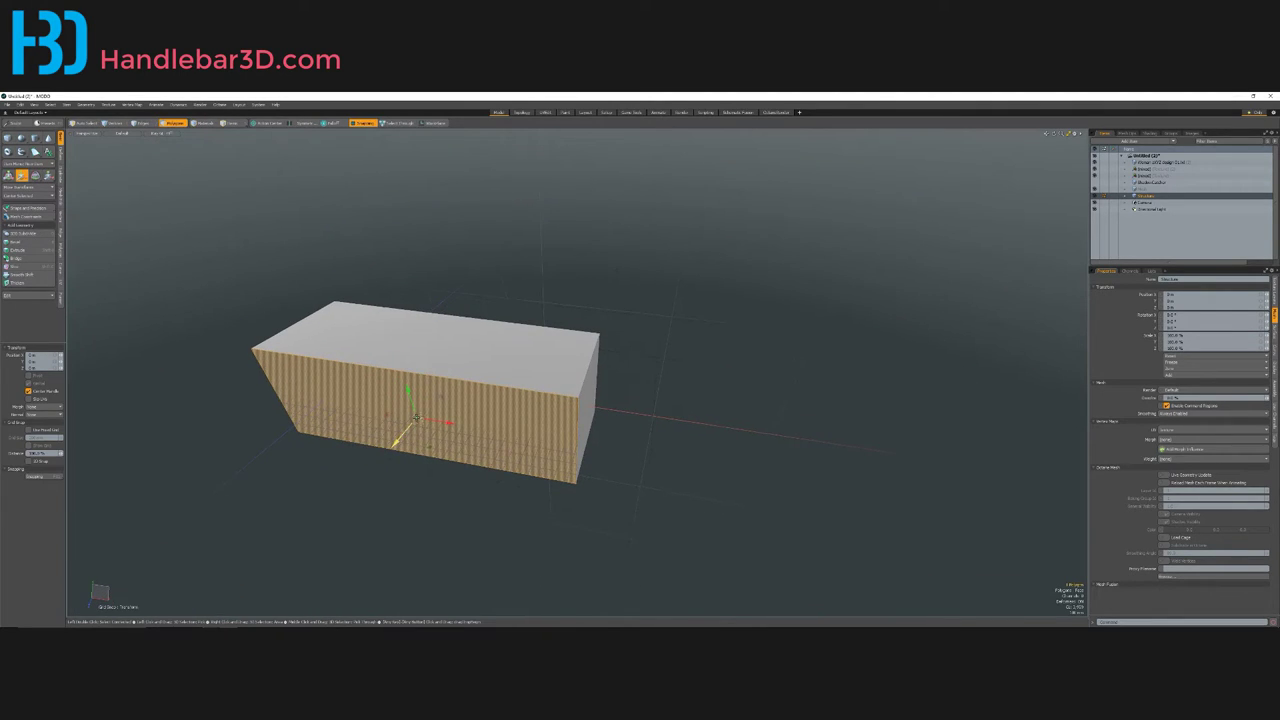
pyautogui.moveTo(417, 418); pyautogui.dragTo(368, 478)
pyautogui.hotkey('ctrl', 'z')
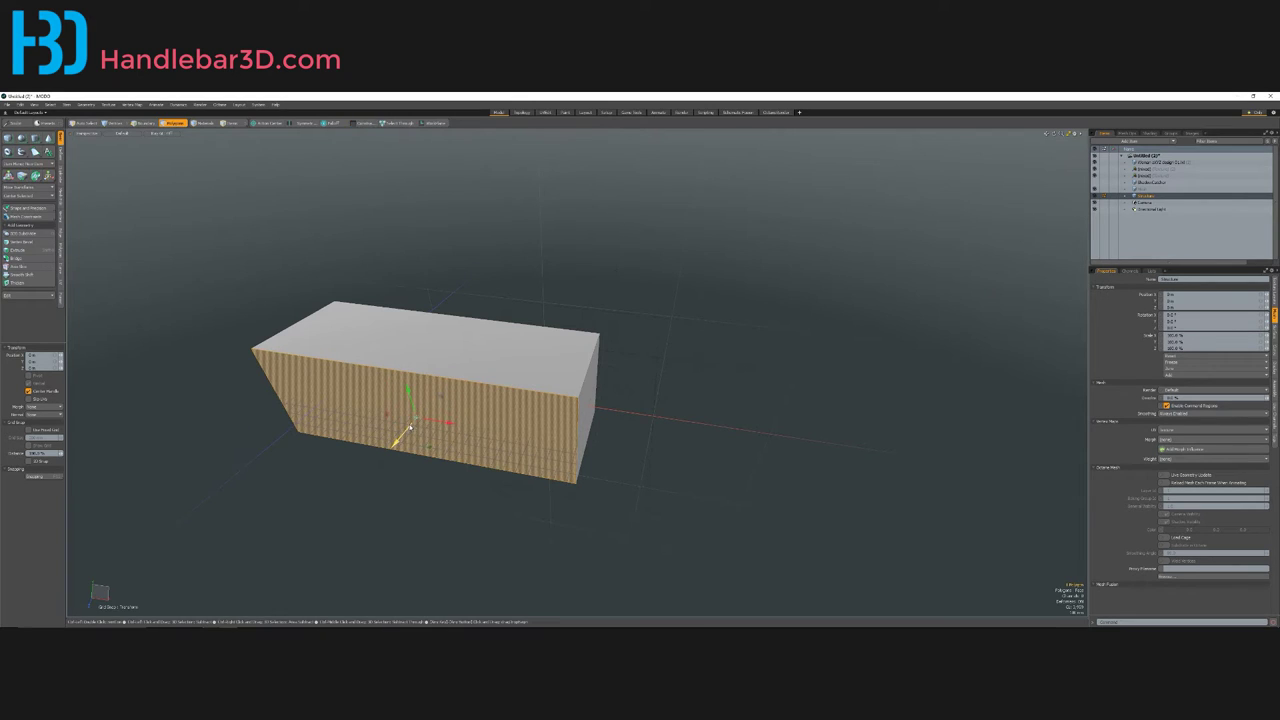
# Step: Switch to the right orthographic view and try to raise the box's upper corner vertex along the Y axis in vertex mode
pyautogui.keyDown('alt'); pyautogui.moveTo(410, 427); pyautogui.dragTo(432, 350); pyautogui.keyUp('alt')
pyautogui.hotkey('ctrl', 'space')
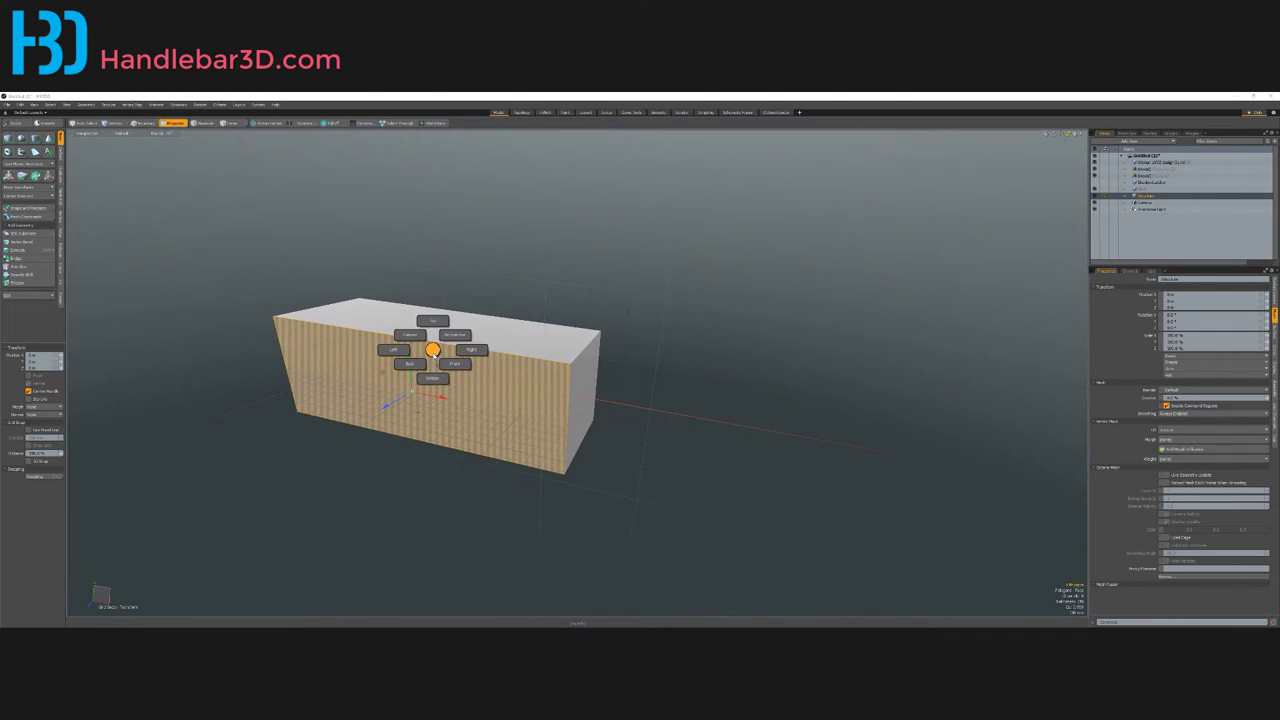
pyautogui.click(470, 349)
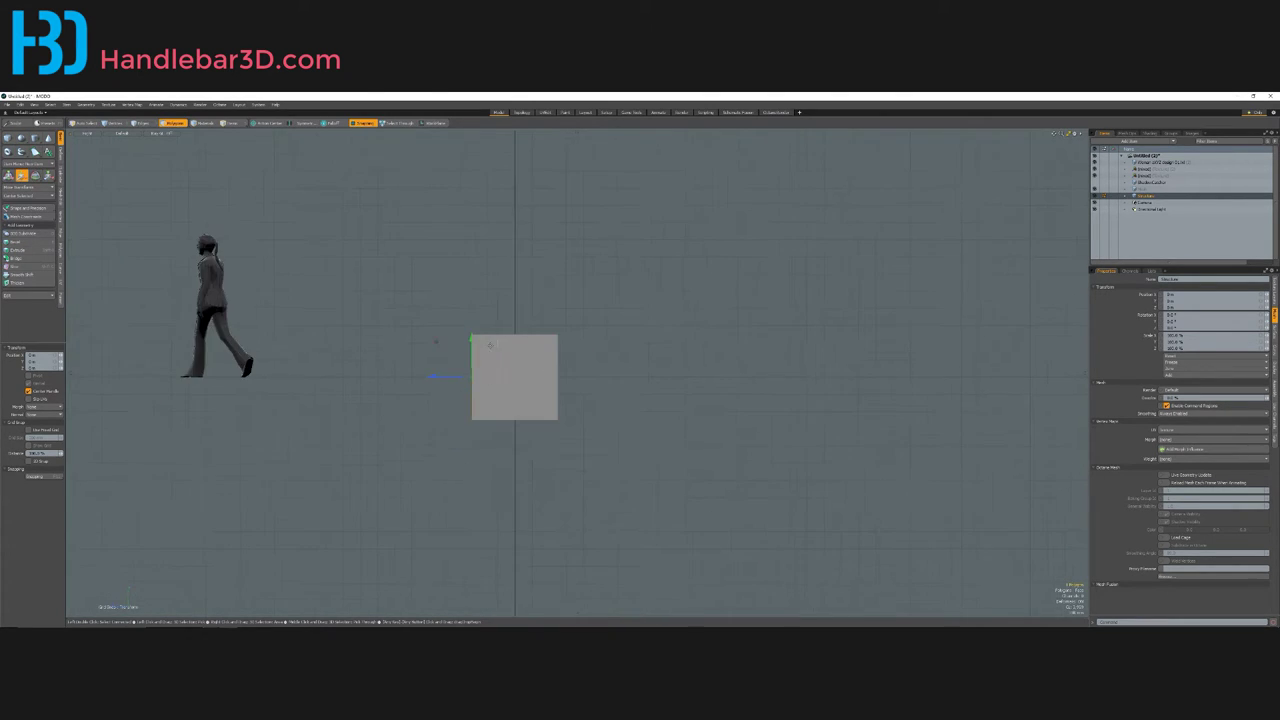
pyautogui.press('1')
pyautogui.click(461, 325)
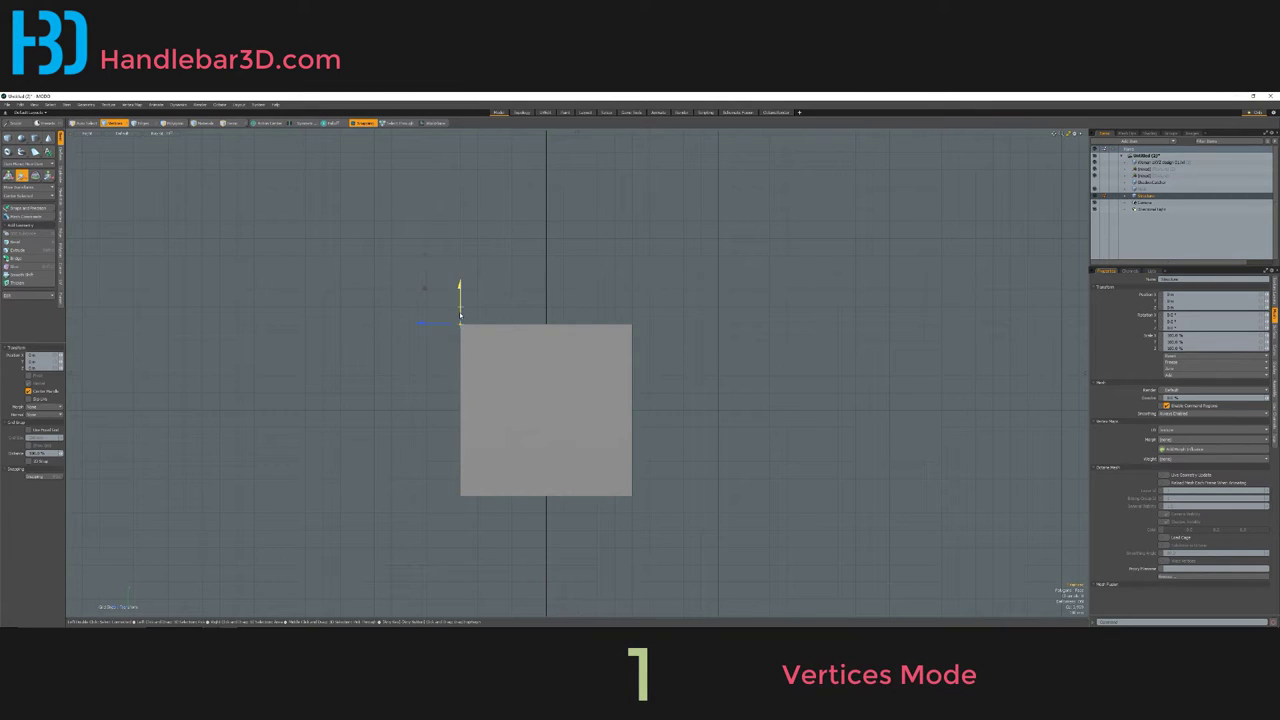
pyautogui.moveTo(474, 314); pyautogui.dragTo(474, 250)
pyautogui.hotkey('ctrl', 'z')
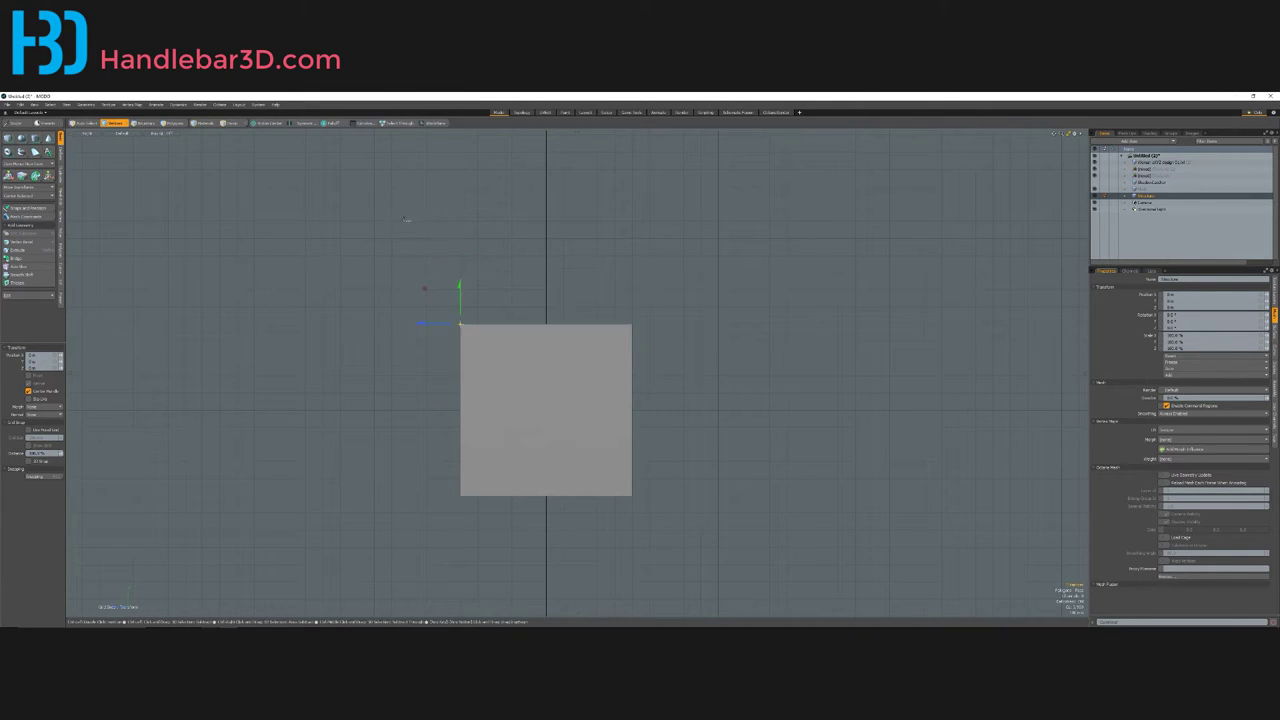
# Step: Try to raise the box's top edge along the Y axis in edge mode
pyautogui.press('2')
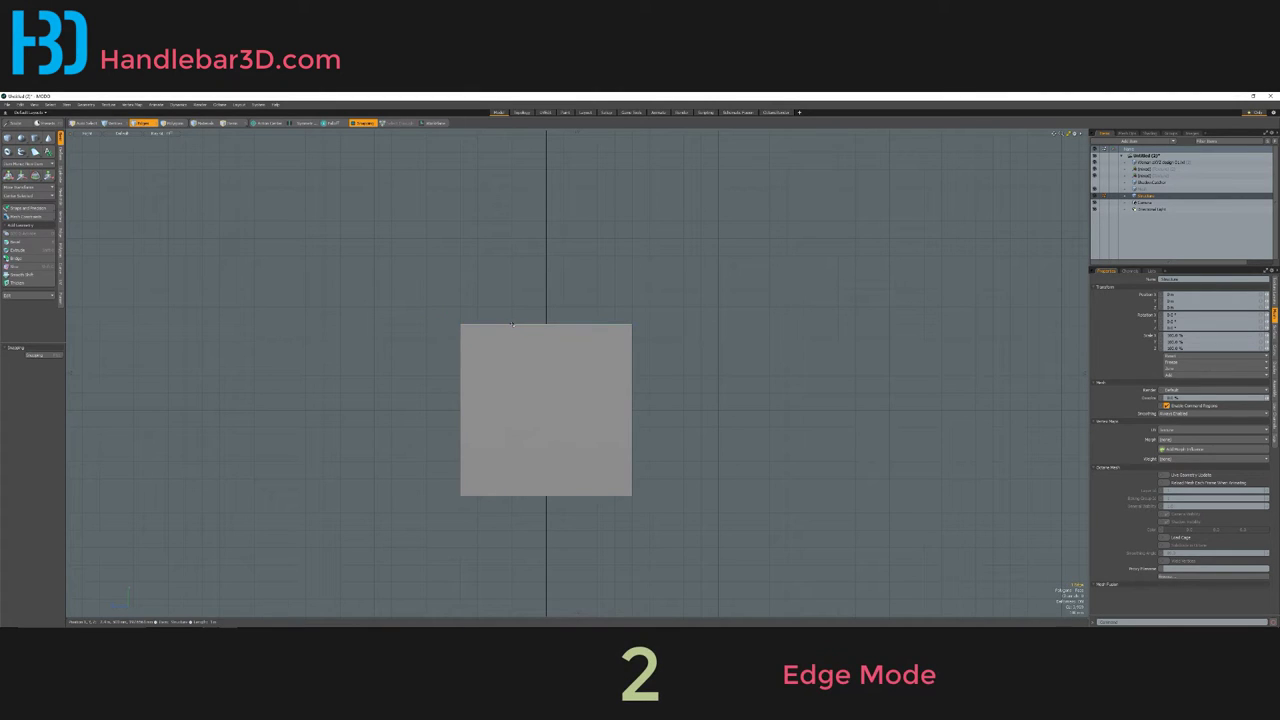
pyautogui.press('w')
pyautogui.moveTo(546, 304); pyautogui.dragTo(547, 234)
pyautogui.hotkey('ctrl', 'z')
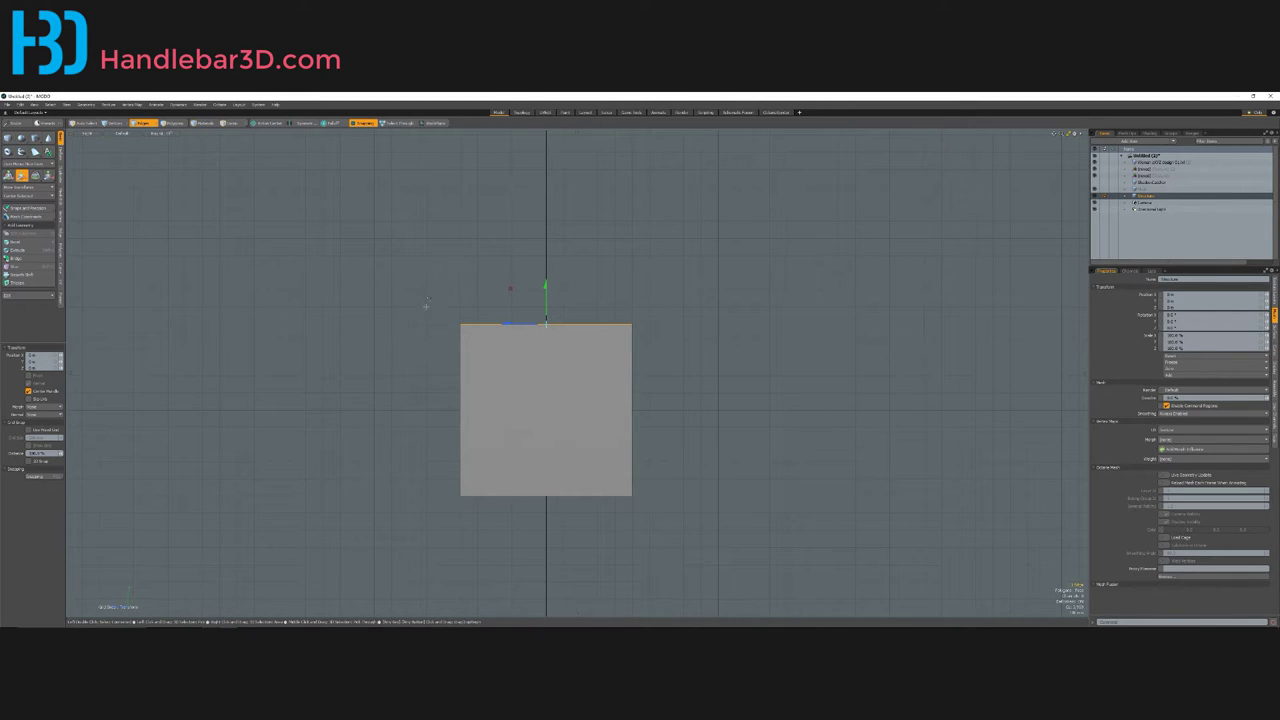
# Step: View the box in the perspective, right, back and top views, ending in the front view
pyautogui.hotkey('ctrl', 'space')
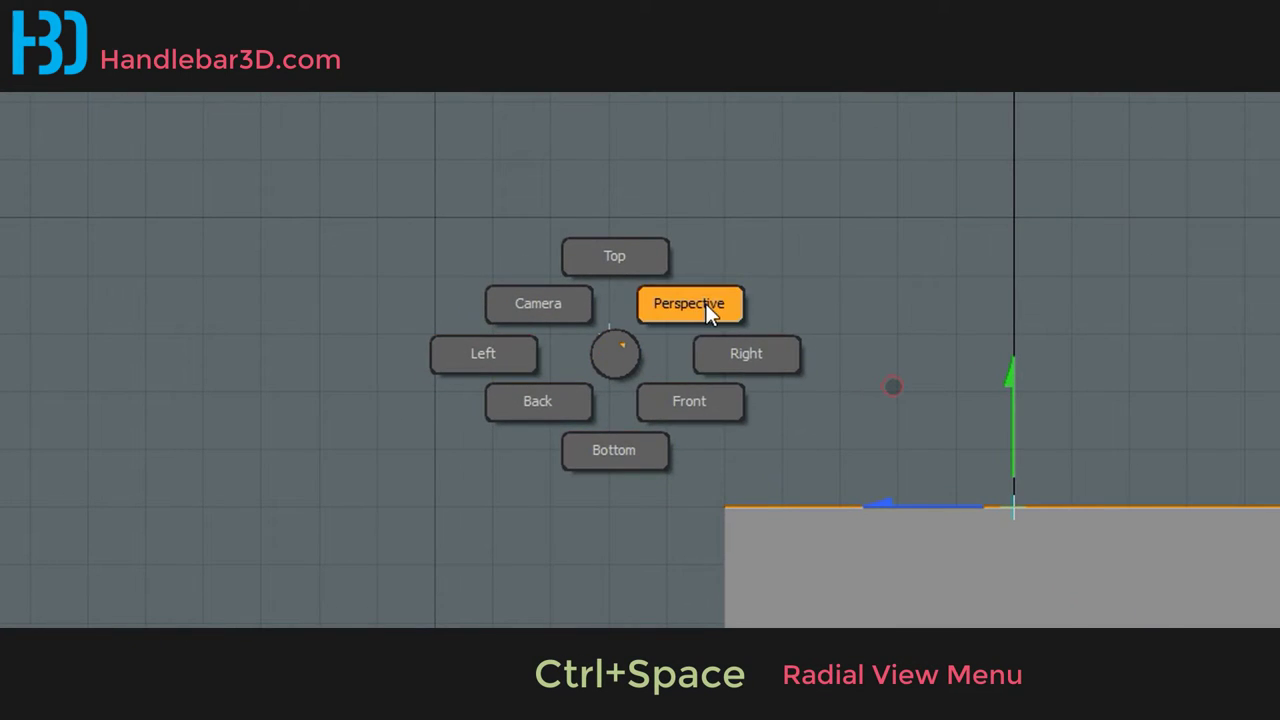
pyautogui.click(649, 295)
pyautogui.hotkey('ctrl', 'space')
pyautogui.click(806, 342)
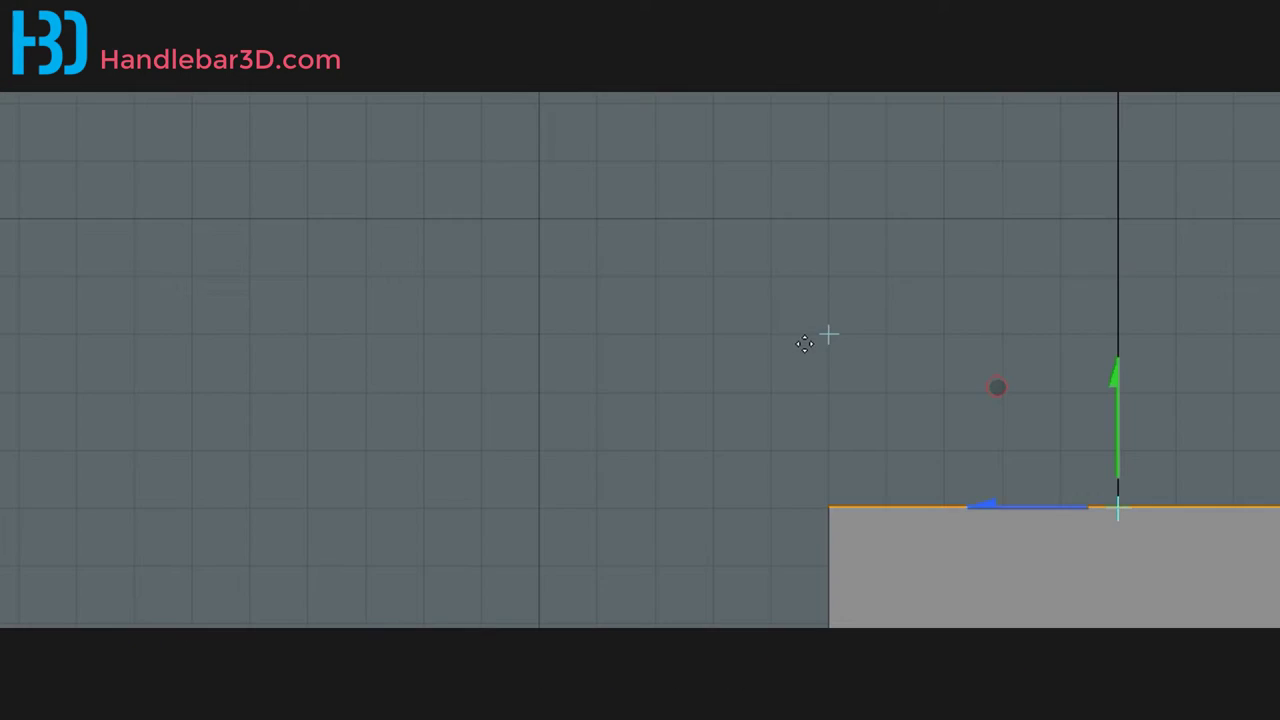
pyautogui.hotkey('ctrl', 'space')
pyautogui.click(780, 330)
pyautogui.hotkey('ctrl', 'space')
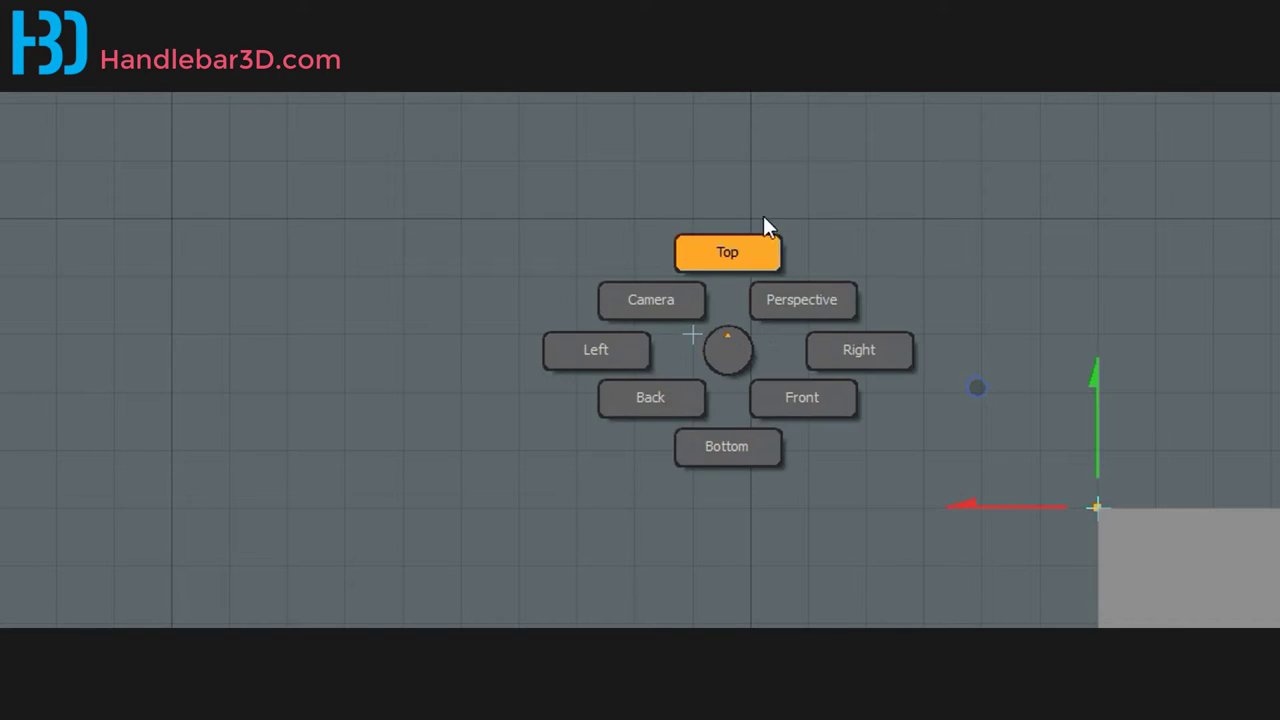
pyautogui.click(766, 223)
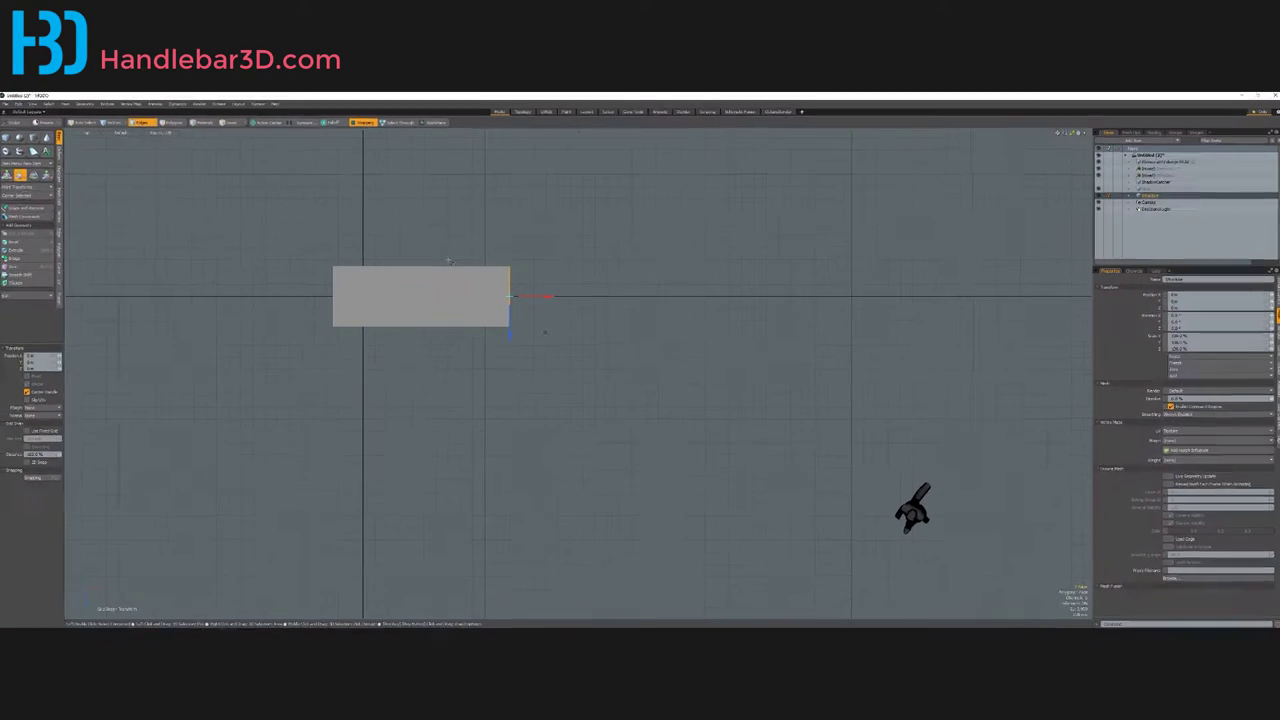
pyautogui.hotkey('ctrl', 'space')
pyautogui.click(480, 280)
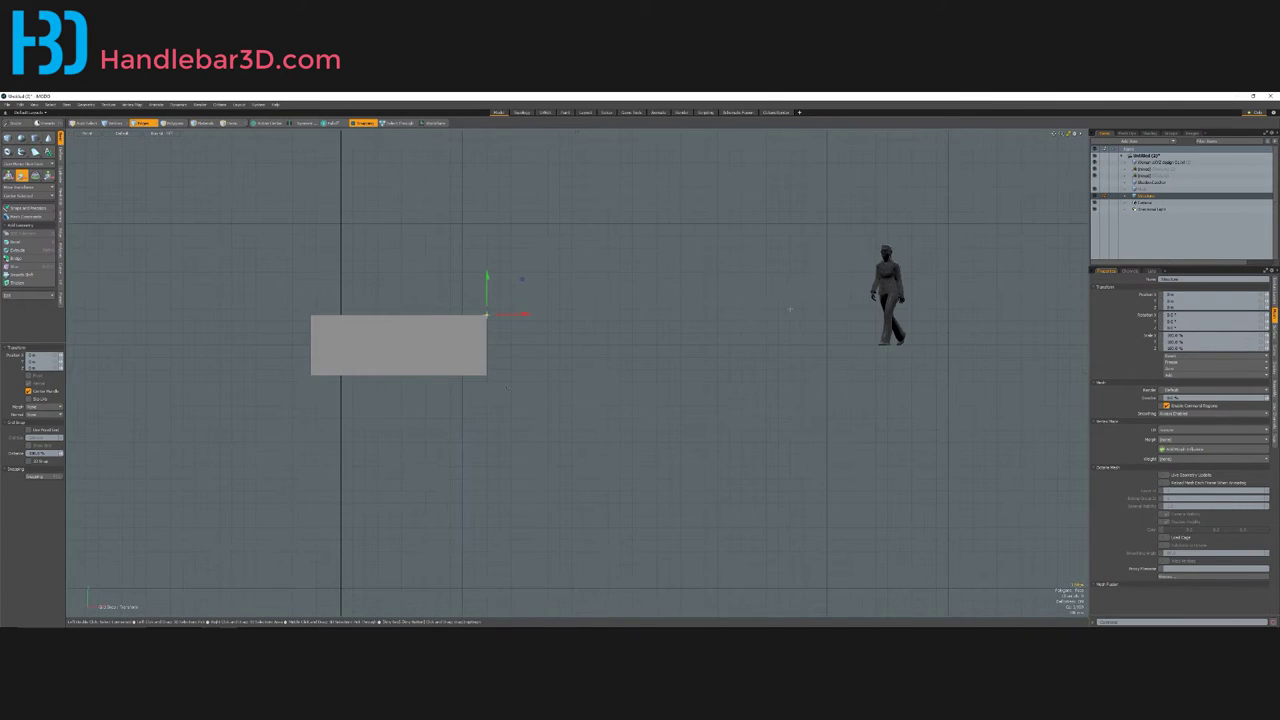
# Step: Select the box's bottom corner vertices in the front view and move them up 0.5 m onto the ground line
pyautogui.press('1')
pyautogui.moveTo(551, 392); pyautogui.dragTo(410, 342, button='right')
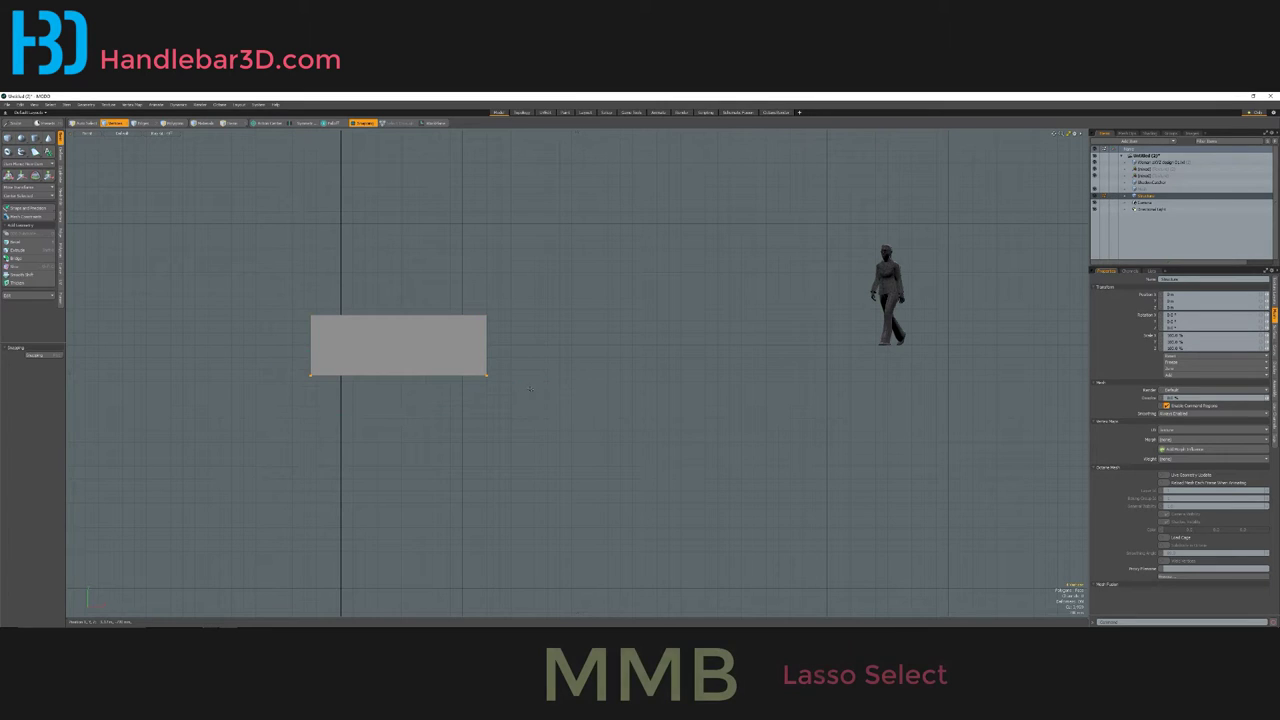
pyautogui.moveTo(526, 386); pyautogui.dragTo(469, 360, button='middle')
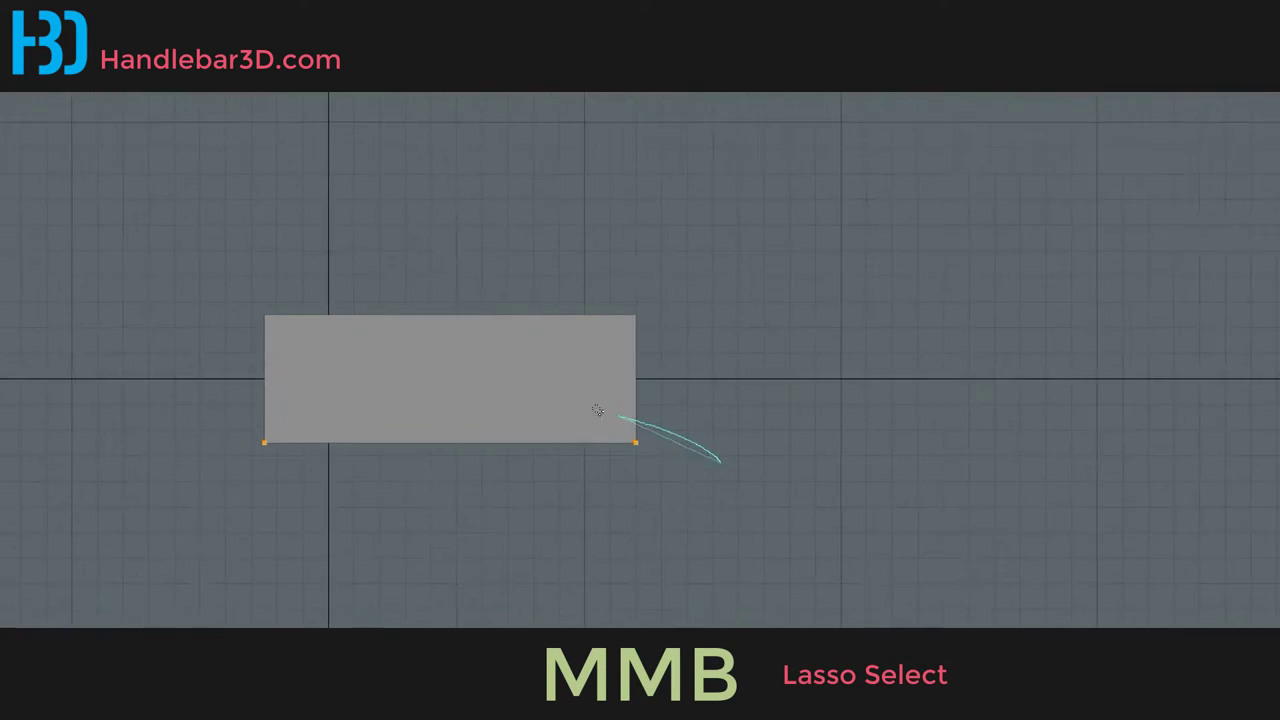
pyautogui.moveTo(598, 410)
pyautogui.mouseDown(button='middle')
pyautogui.moveTo(205, 439)
pyautogui.moveTo(738, 531)
pyautogui.moveTo(482, 427)
pyautogui.mouseUp(button='middle')
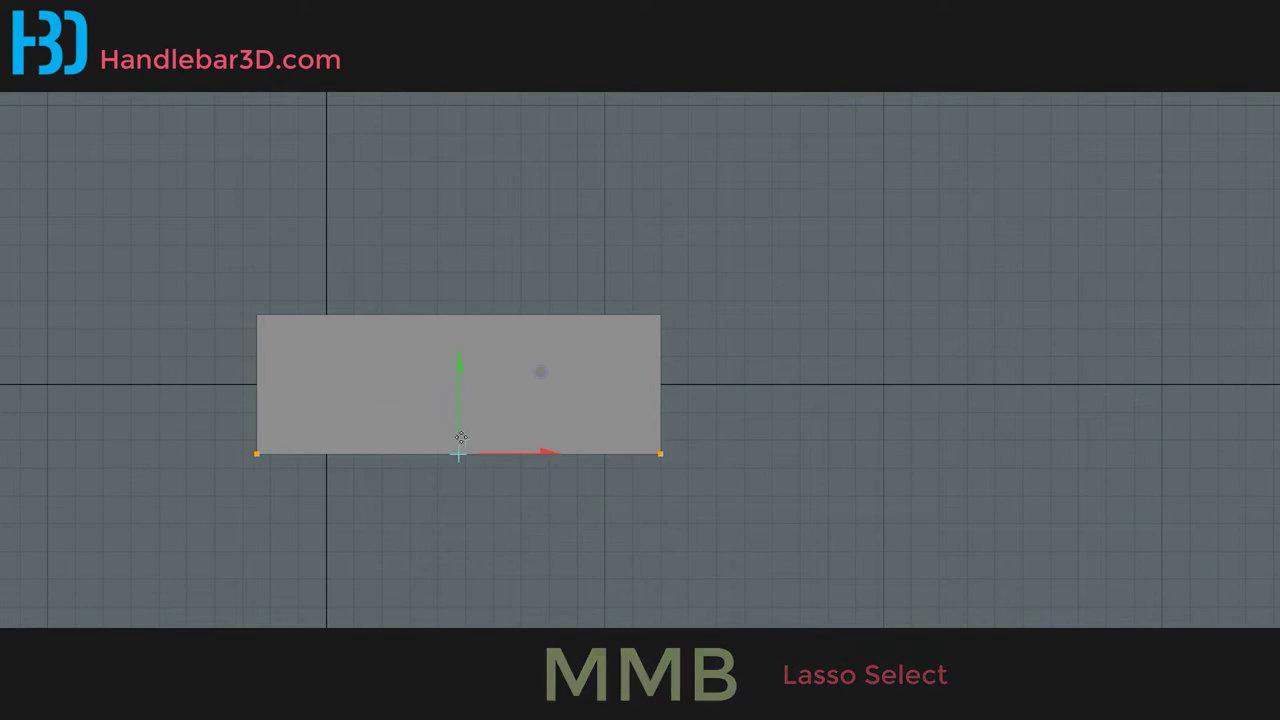
pyautogui.moveTo(460, 434); pyautogui.dragTo(459, 372)
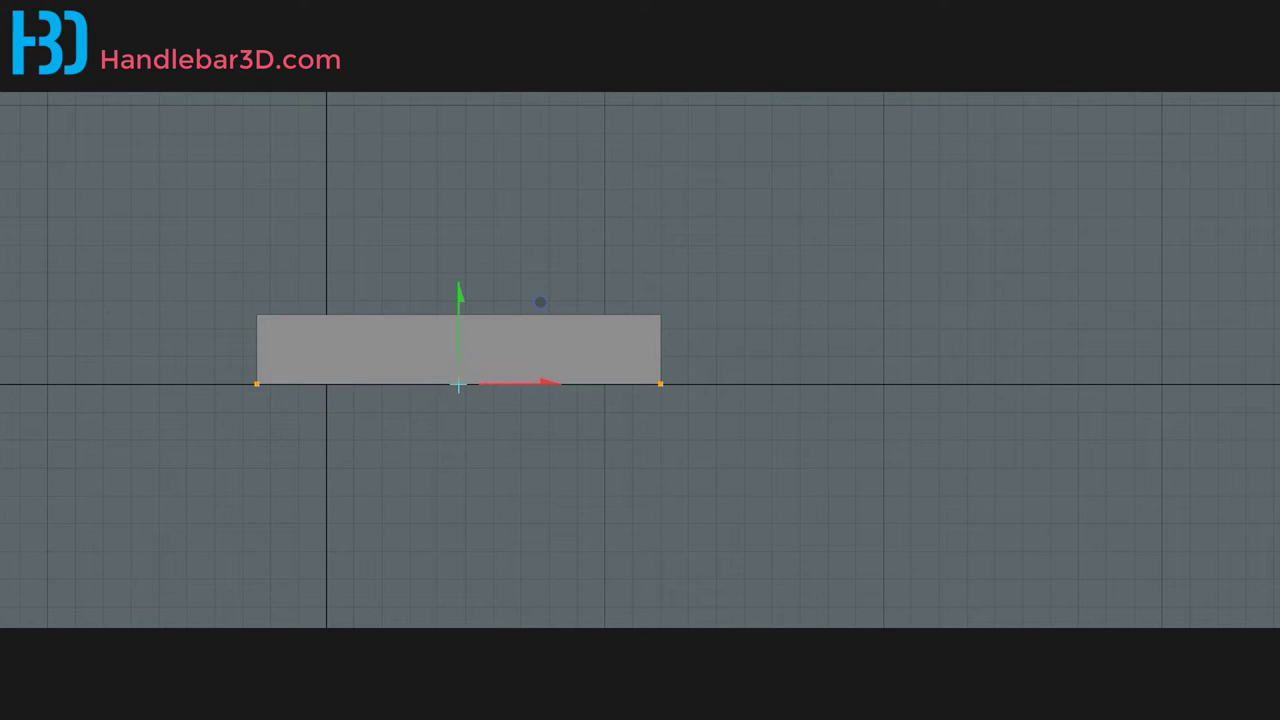
# Step: Select the box's top corner vertices with a lasso that runs in a straight line just below the top edge
pyautogui.scroll(5, 340, 320)
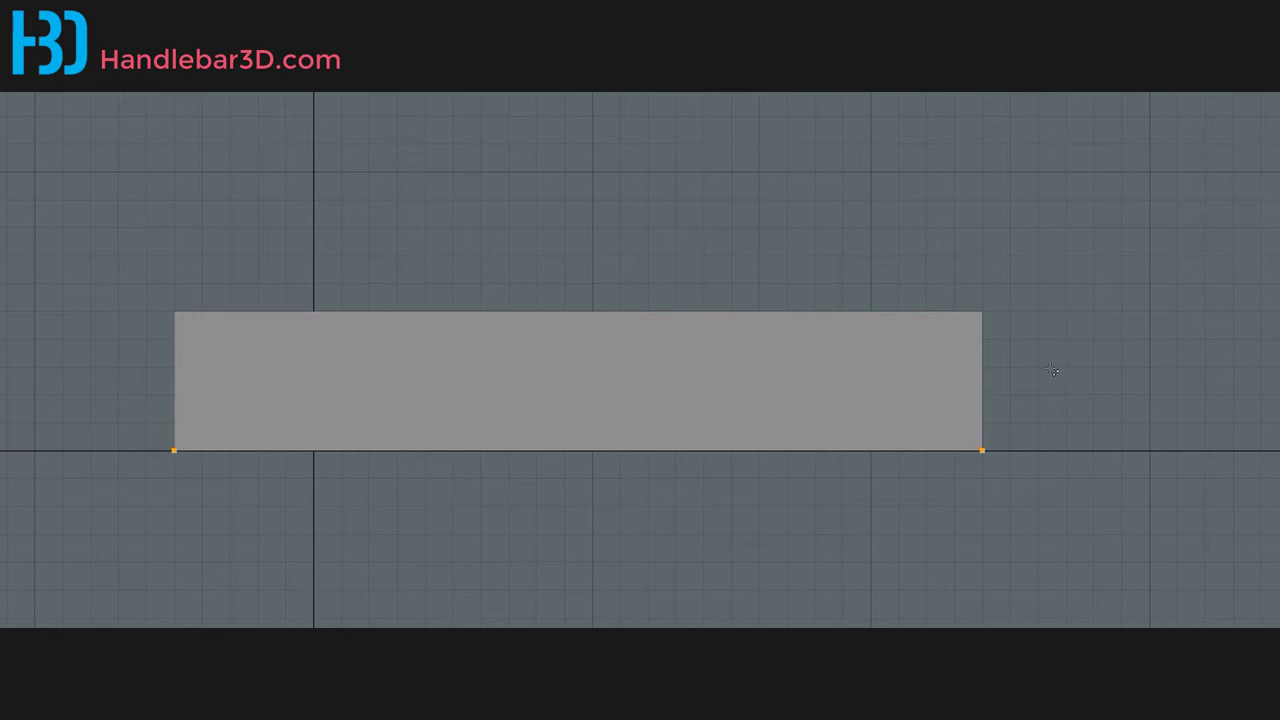
pyautogui.moveTo(1094, 341)
pyautogui.mouseDown(button='middle')
pyautogui.moveTo(831, 146)
pyautogui.moveTo(289, 131)
pyautogui.moveTo(52, 200)
pyautogui.mouseUp(button='middle')
pyautogui.moveTo(1058, 326); pyautogui.dragTo(711, 184, button='middle')
pyautogui.moveTo(745, 150)
pyautogui.keyDown('ctrl'); pyautogui.mouseDown(button='right')
pyautogui.moveTo(622, 266)
pyautogui.moveTo(515, 186)
pyautogui.moveTo(360, 137)
pyautogui.moveTo(174, 168)
pyautogui.moveTo(106, 249)
pyautogui.moveTo(100, 368)
pyautogui.moveTo(152, 357)
pyautogui.moveTo(163, 309)
pyautogui.mouseUp(button='right'); pyautogui.keyUp('ctrl')
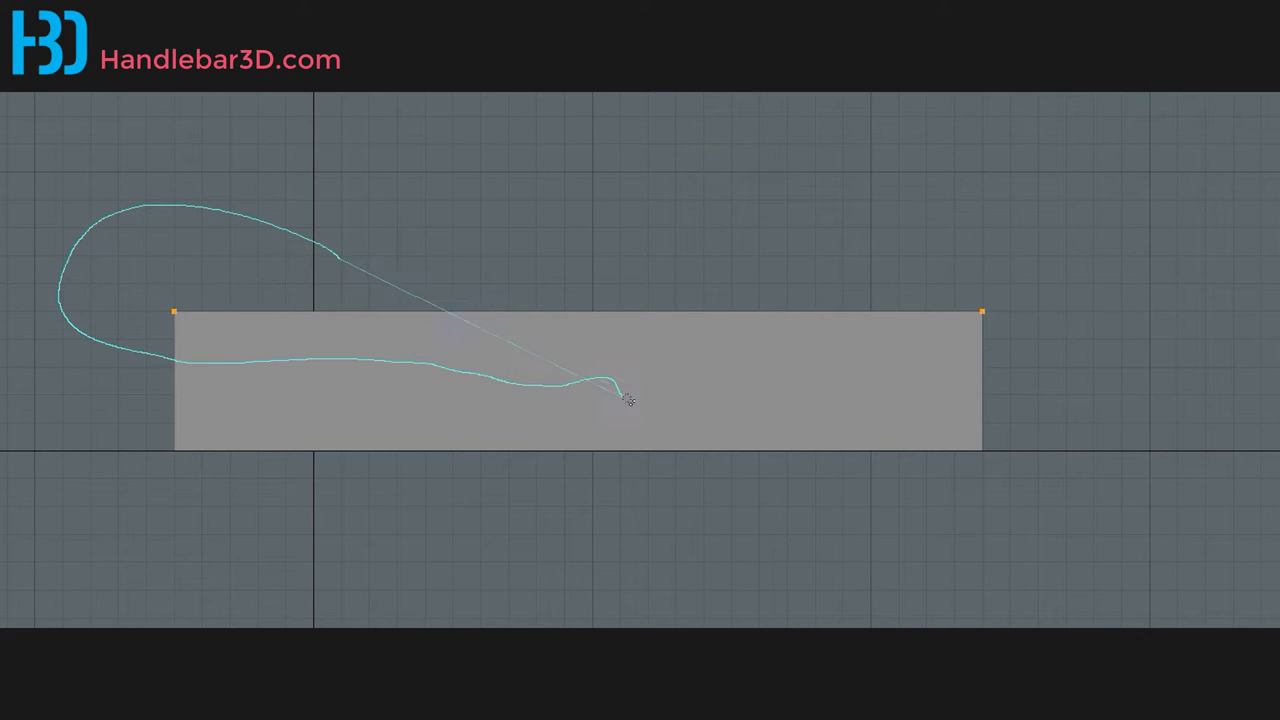
pyautogui.keyDown('ctrl'); pyautogui.moveTo(628, 400); pyautogui.dragTo(860, 368, button='right'); pyautogui.keyUp('ctrl')
pyautogui.moveTo(988, 378)
pyautogui.keyDown('ctrl'); pyautogui.mouseDown(button='right')
pyautogui.moveTo(1086, 194)
pyautogui.moveTo(1041, 168)
pyautogui.mouseUp(button='right'); pyautogui.keyUp('ctrl')
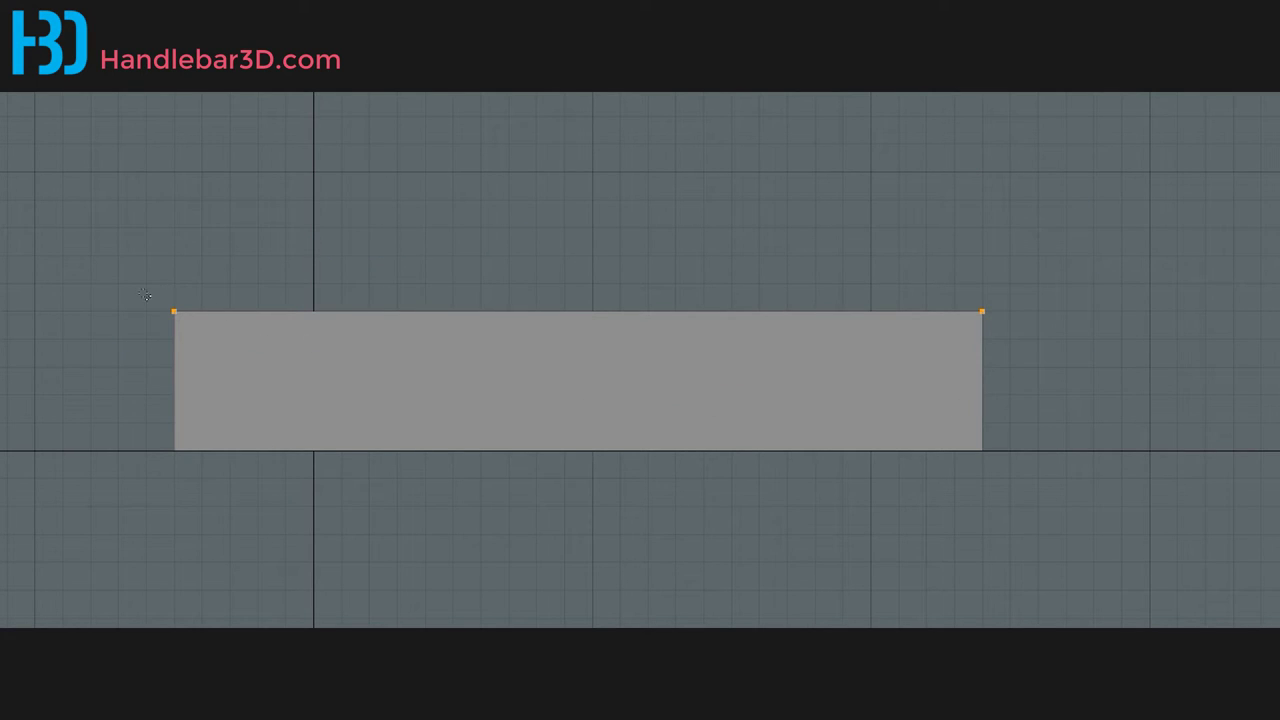
pyautogui.scroll(4, 200, 350)
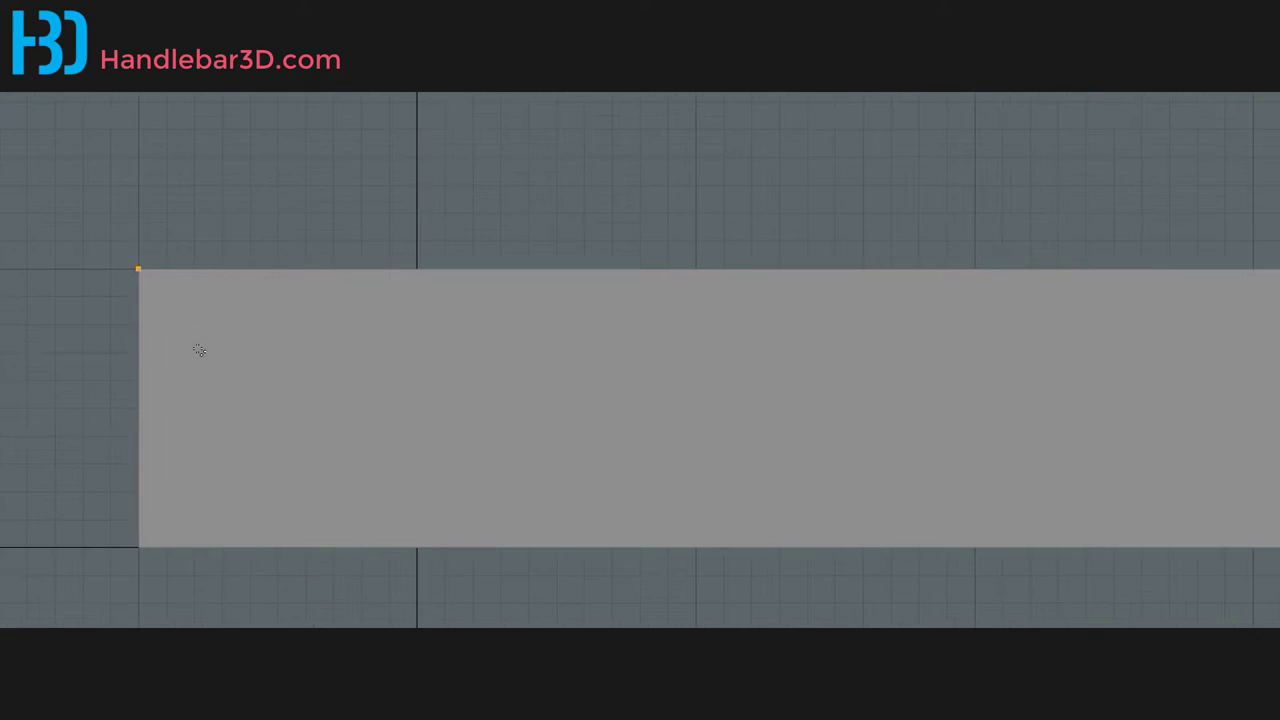
pyautogui.scroll(-2, 18, 316)
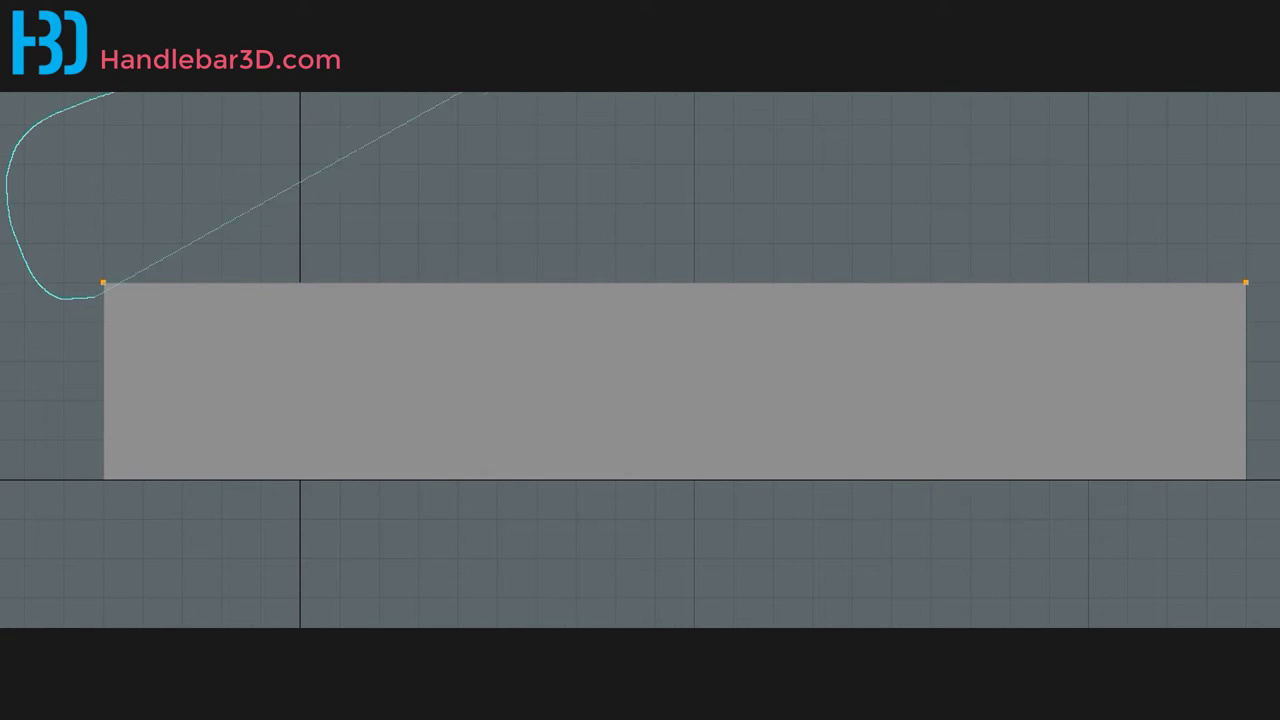
pyautogui.moveTo(465, 90)
pyautogui.mouseDown(button='right')
pyautogui.moveTo(845, 88)
pyautogui.moveTo(1279, 188)
pyautogui.moveTo(1279, 291)
pyautogui.mouseUp(button='right')
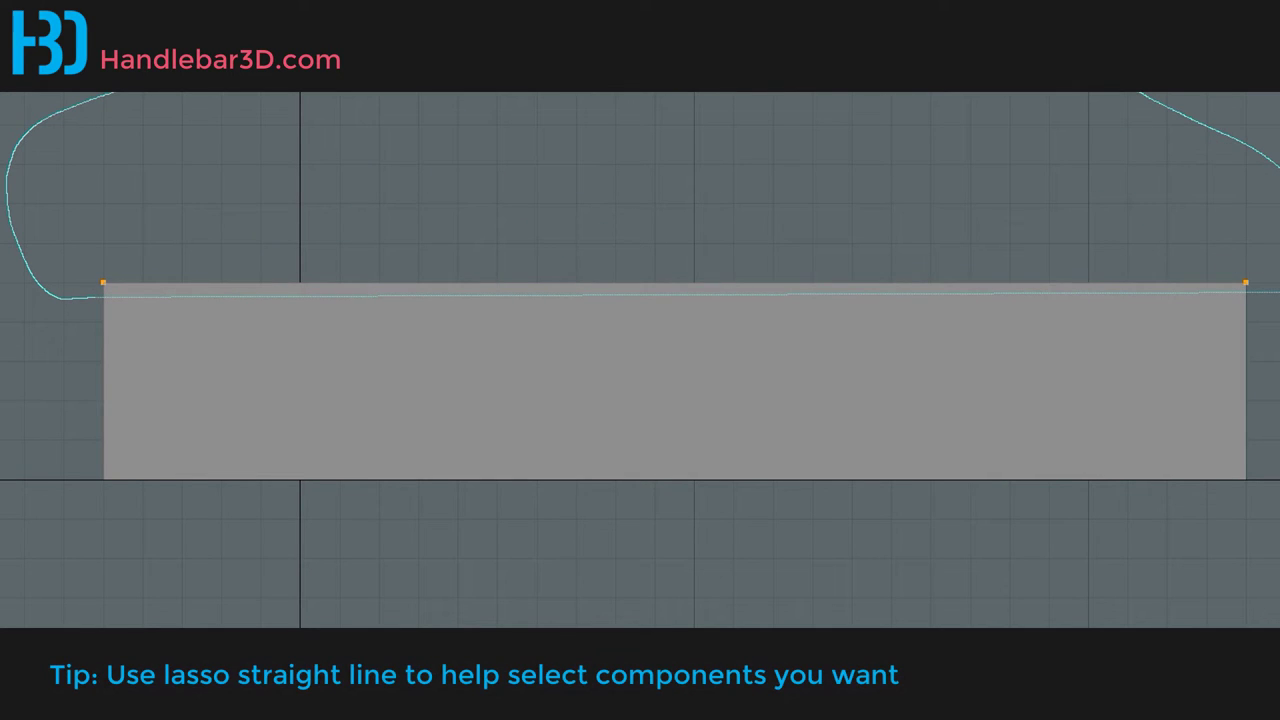
pyautogui.moveTo(1279, 292)
pyautogui.mouseDown()
pyautogui.moveTo(1279, 251)
pyautogui.moveTo(1279, 302)
pyautogui.mouseUp()
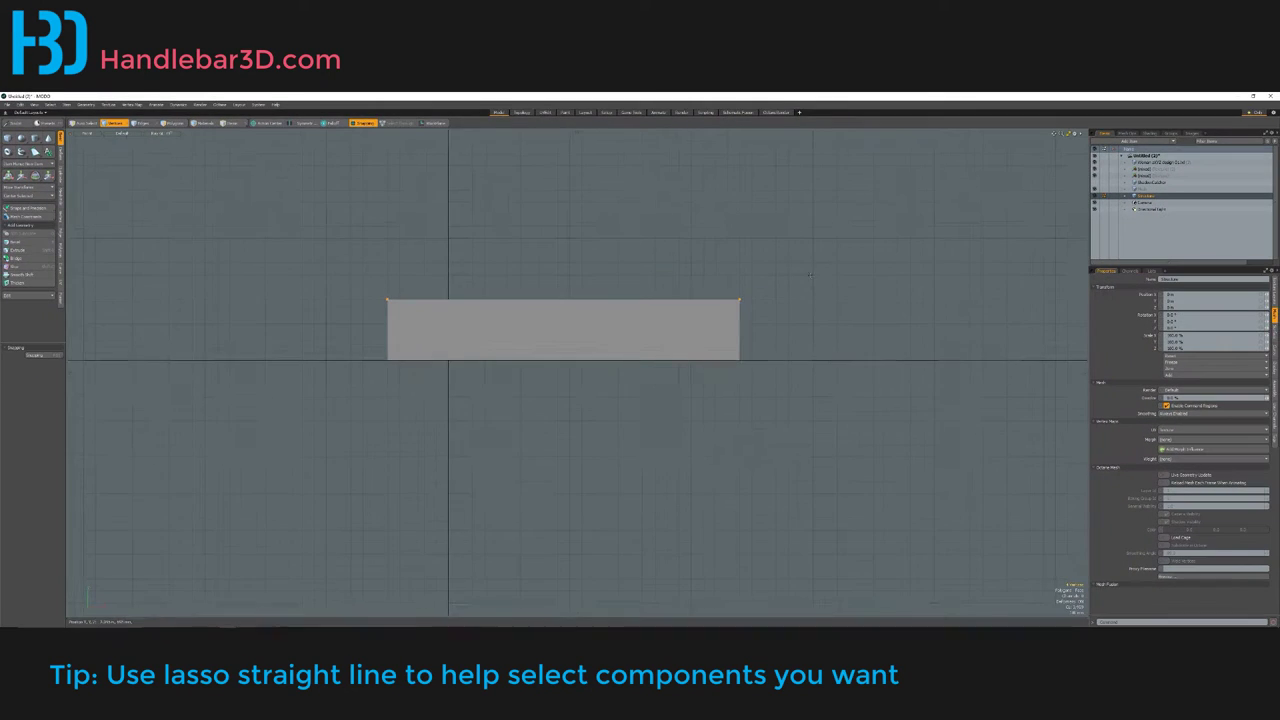
# Step: Move the selected top vertices up along the Y axis by about 1.5 m, making the box taller than the woman figure
pyautogui.keyDown('alt'); pyautogui.keyDown('shift'); pyautogui.moveTo(810, 274); pyautogui.dragTo(797, 275); pyautogui.keyUp('shift'); pyautogui.keyUp('alt')
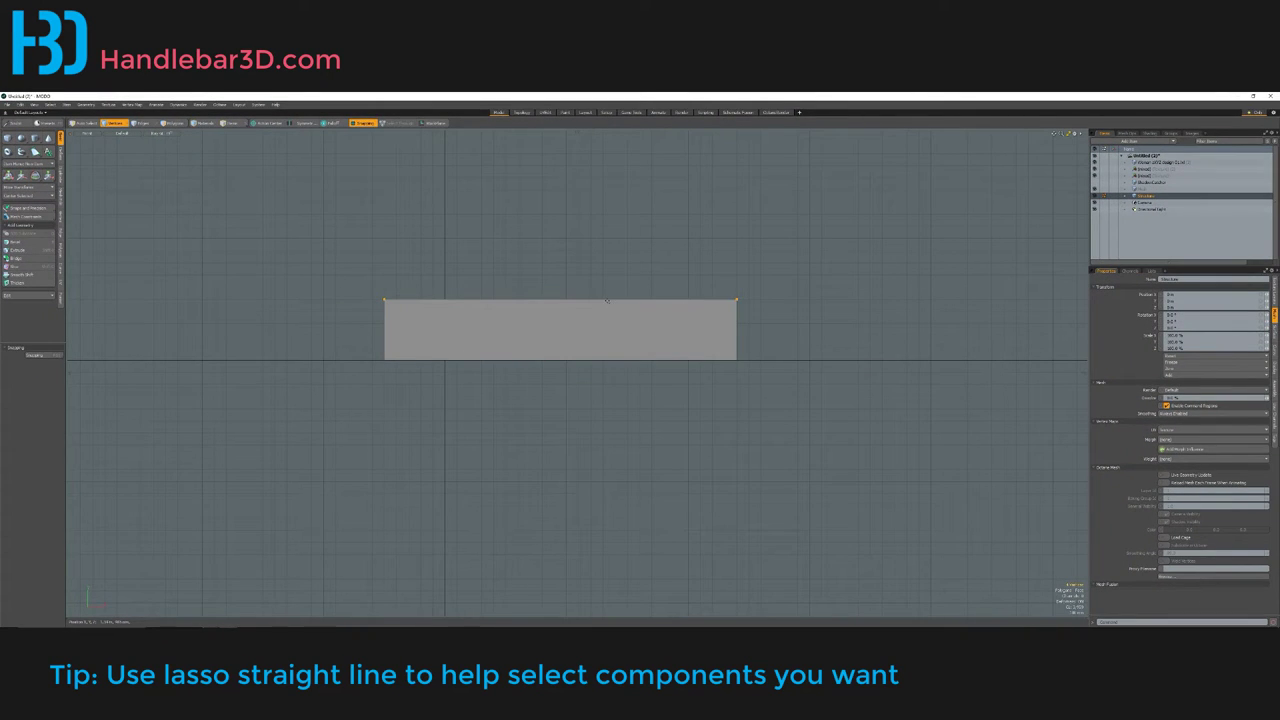
pyautogui.press('w')
pyautogui.scroll(-3, 548, 300)
pyautogui.scroll(1, 570, 280)
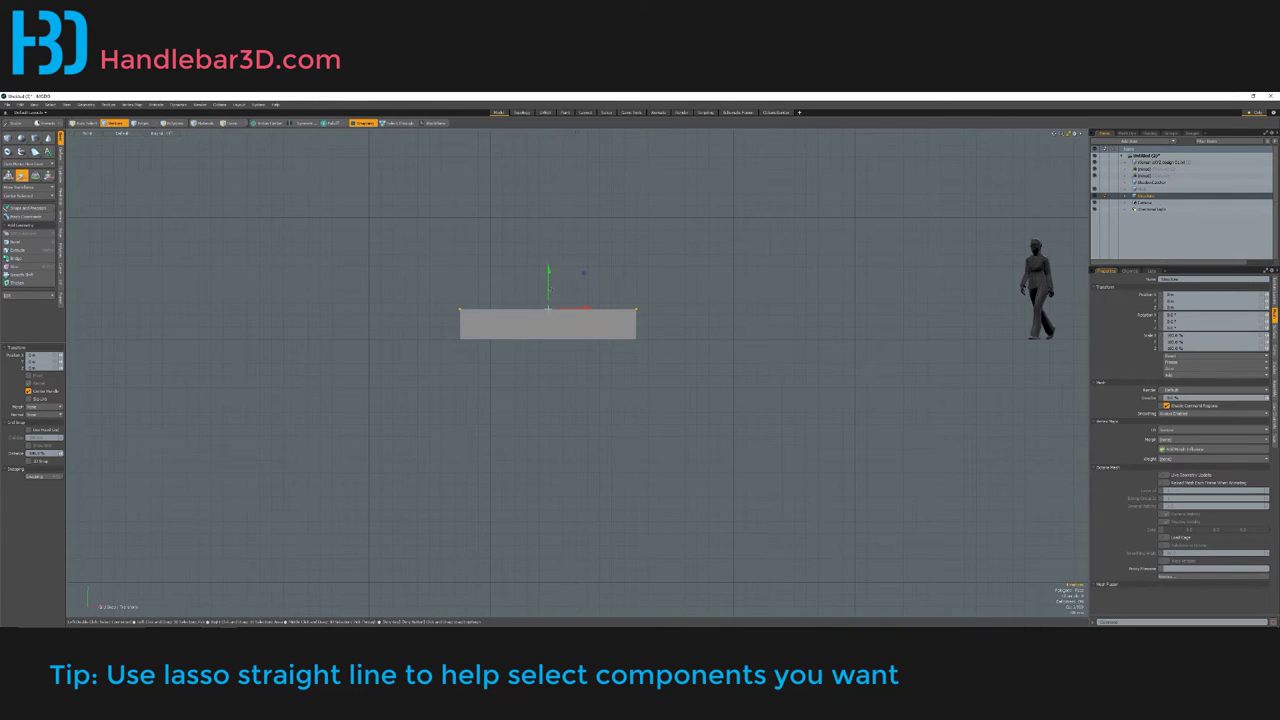
pyautogui.moveTo(549, 307); pyautogui.dragTo(549, 220)
pyautogui.scroll(-3, 626, 182)
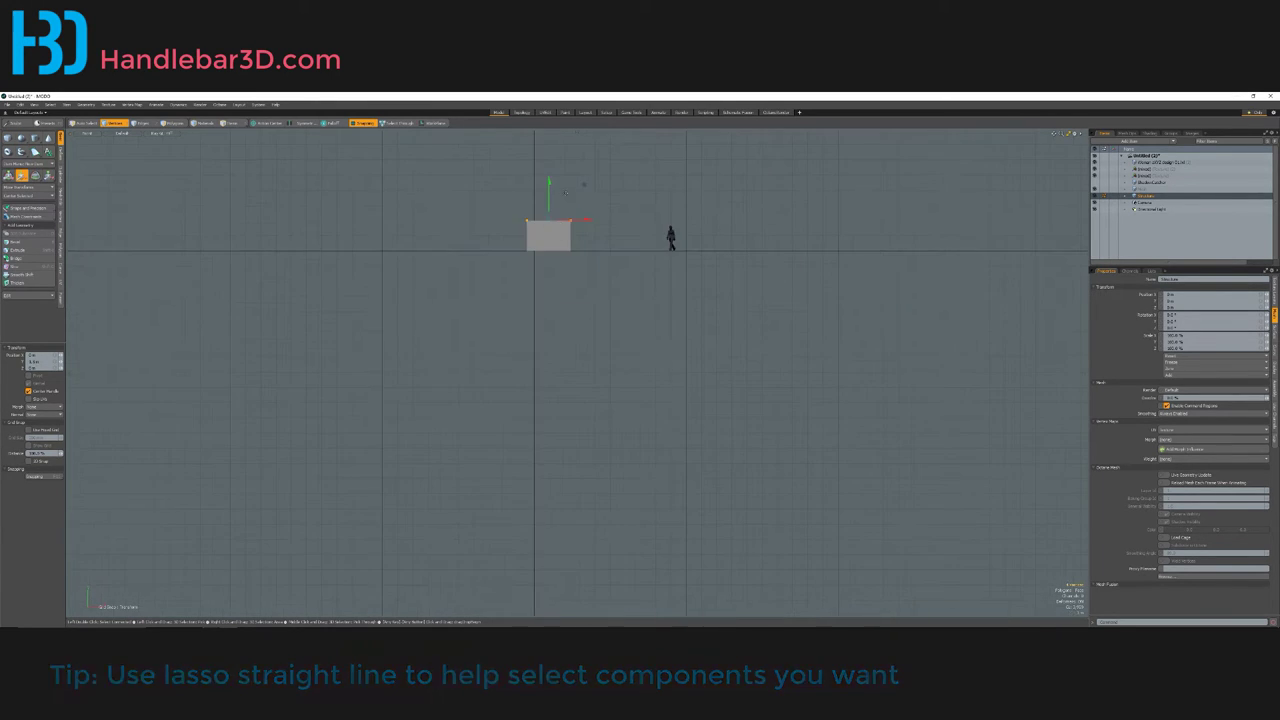
pyautogui.scroll(2, 626, 182)
pyautogui.scroll(-2, 602, 352)
pyautogui.scroll(2, 643, 294)
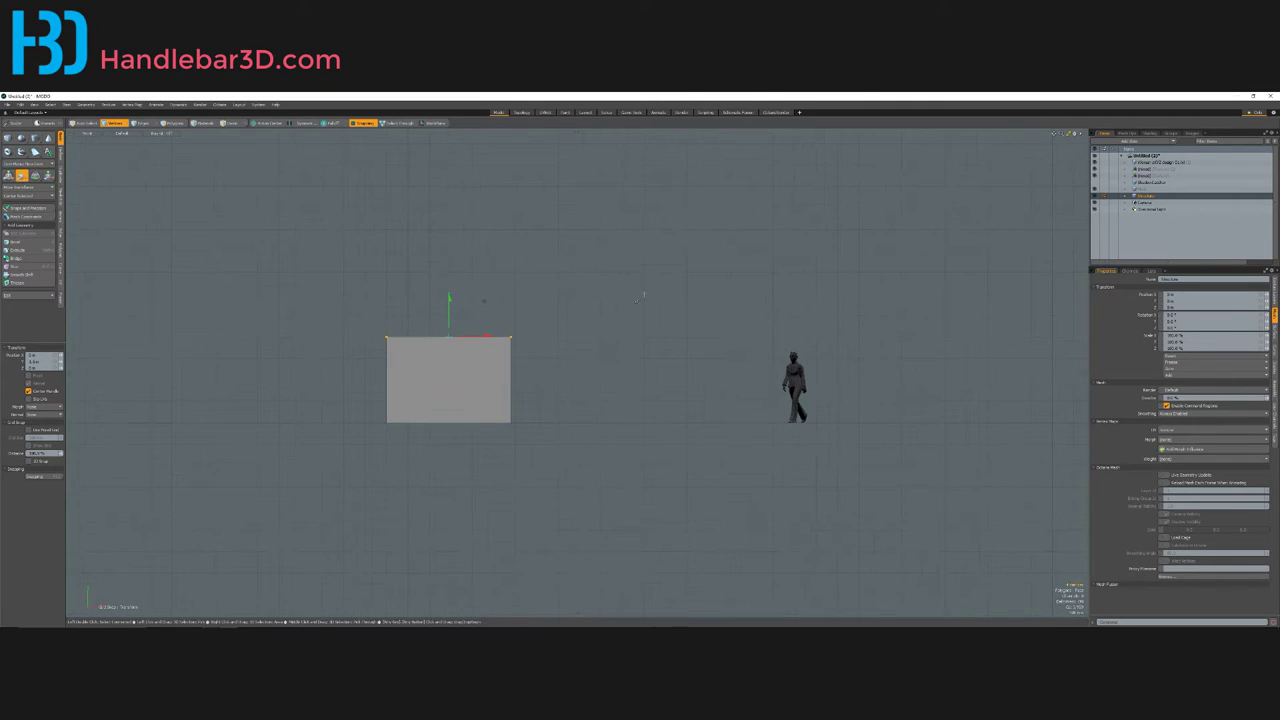
# Step: Raise the box's top vertices to about twice the woman figure's height and stretch the right-side vertices along X past the figure
pyautogui.moveTo(449, 327); pyautogui.dragTo(454, 271)
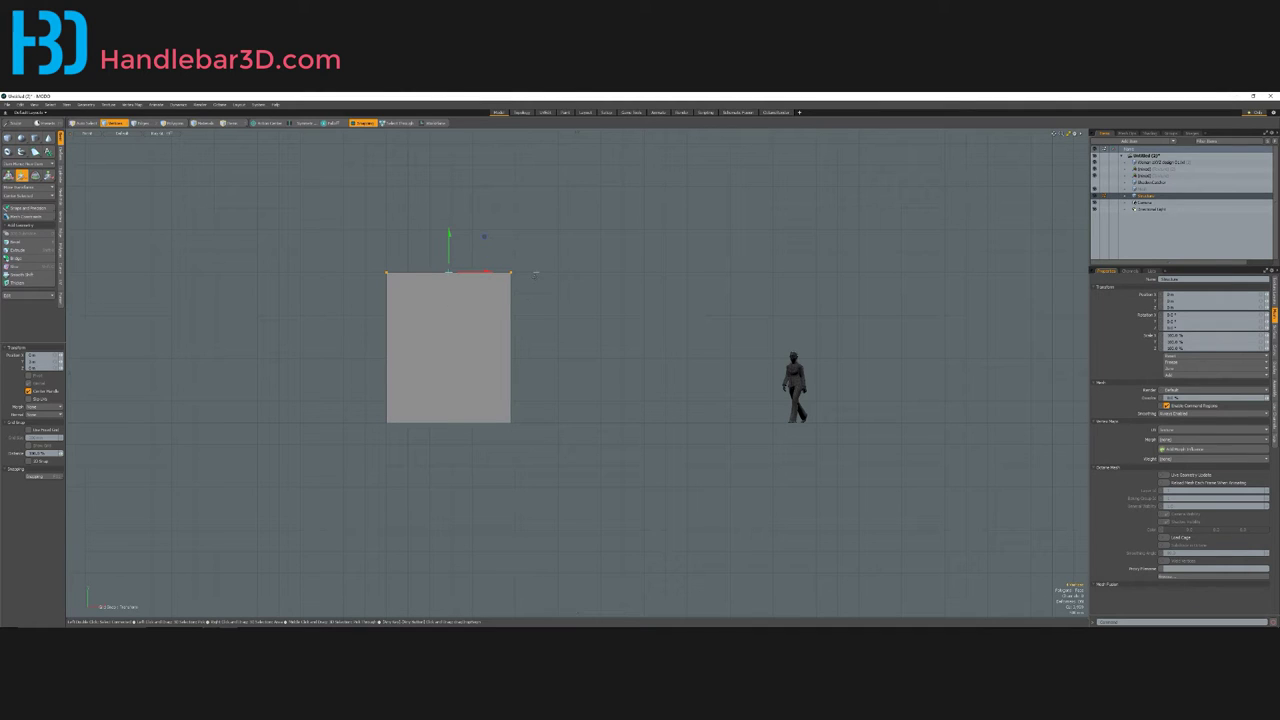
pyautogui.press('space')
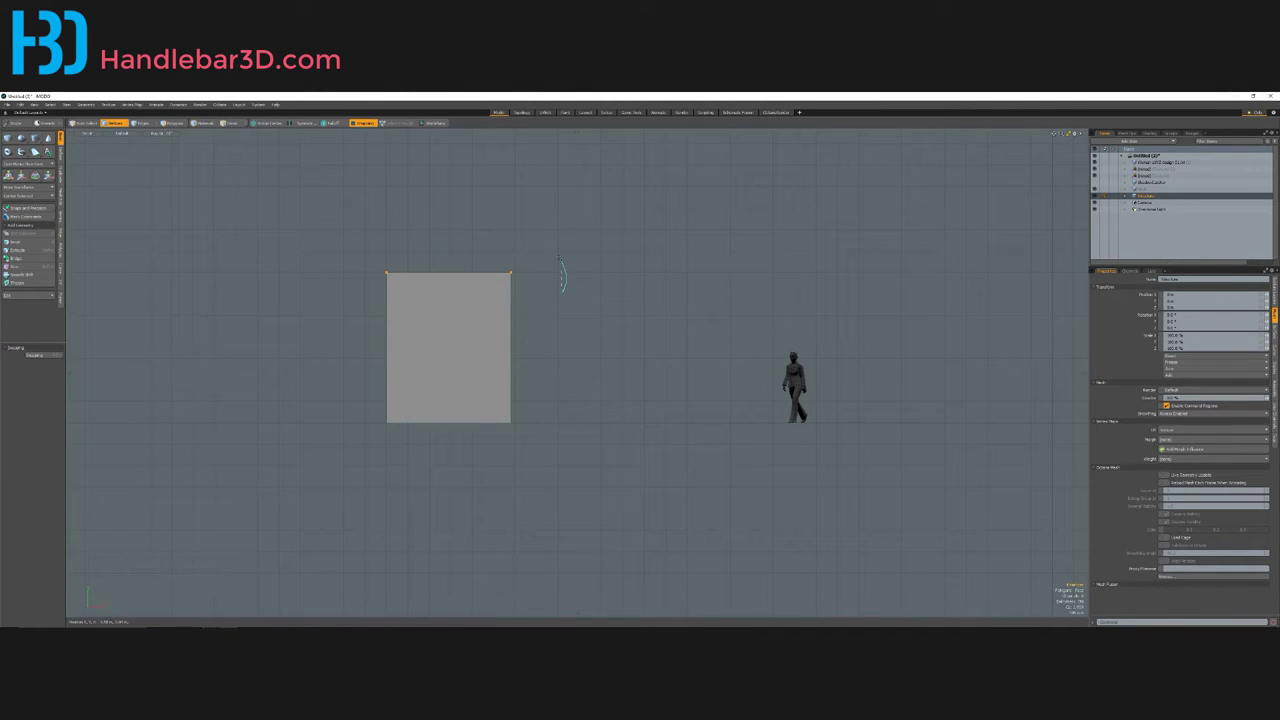
pyautogui.press('1')
pyautogui.moveTo(494, 460)
pyautogui.mouseDown(button='right')
pyautogui.moveTo(560, 455)
pyautogui.moveTo(585, 413)
pyautogui.mouseUp(button='right')
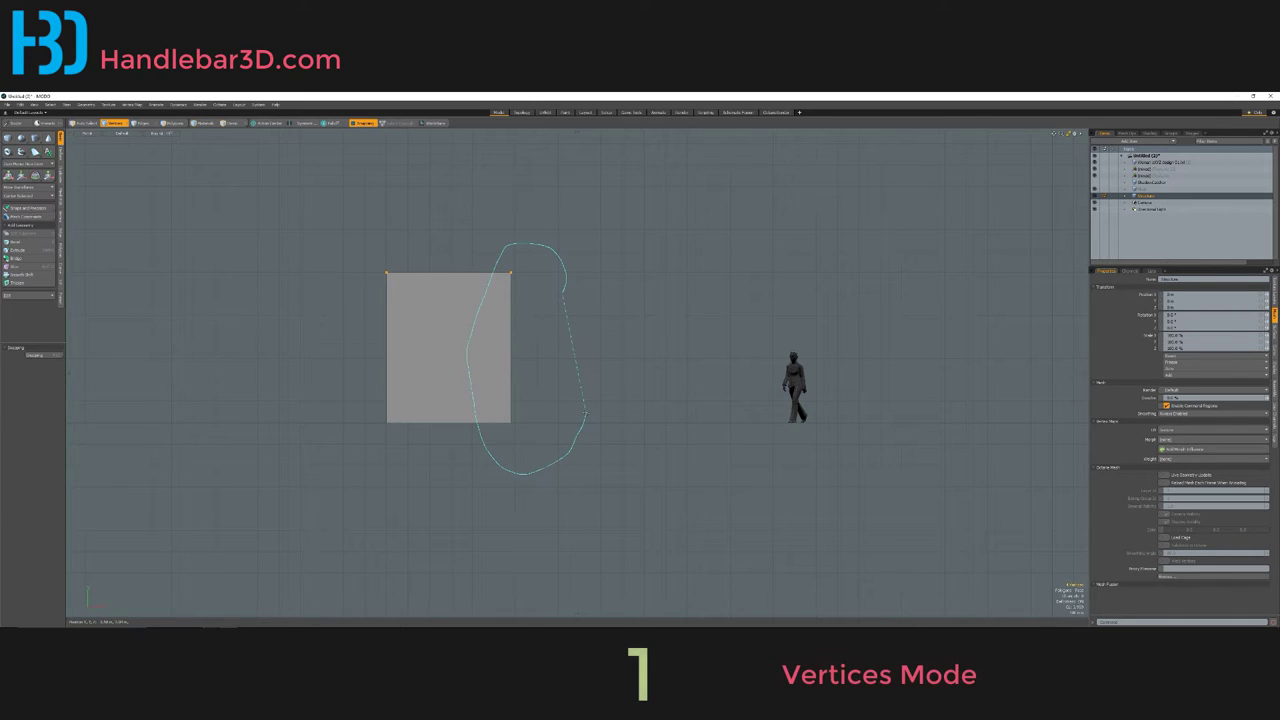
pyautogui.press('w')
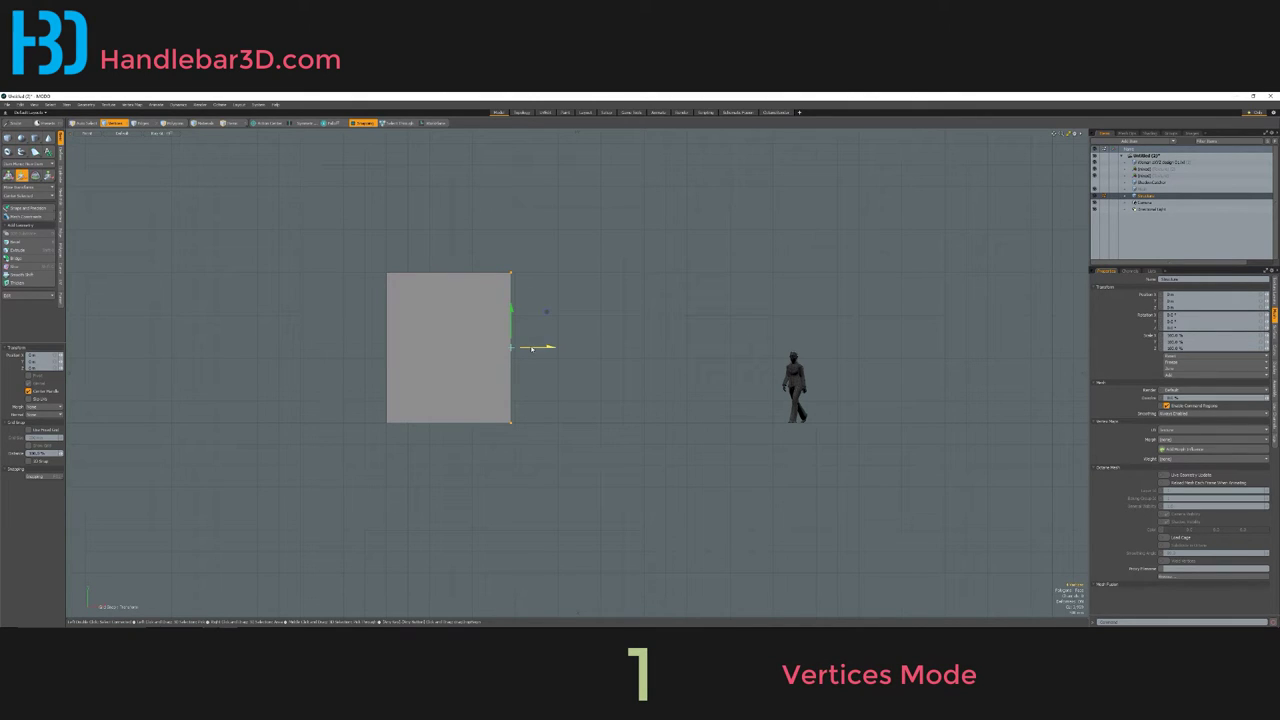
pyautogui.moveTo(532, 348); pyautogui.dragTo(845, 353)
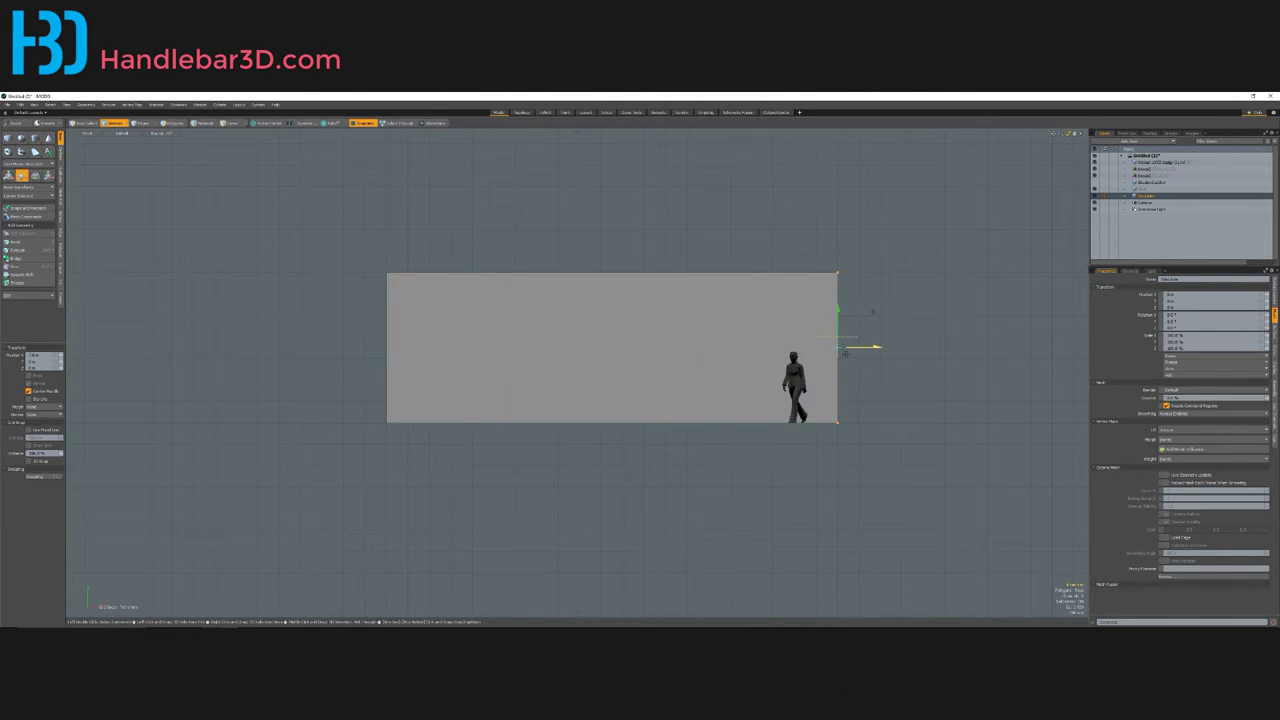
# Step: Select the box's back vertices in the top view and move them backward along Z to deepen the box to about half its length
pyautogui.keyDown('alt'); pyautogui.moveTo(671, 279); pyautogui.dragTo(612, 195); pyautogui.keyUp('alt')
pyautogui.hotkey('ctrl', 'space')
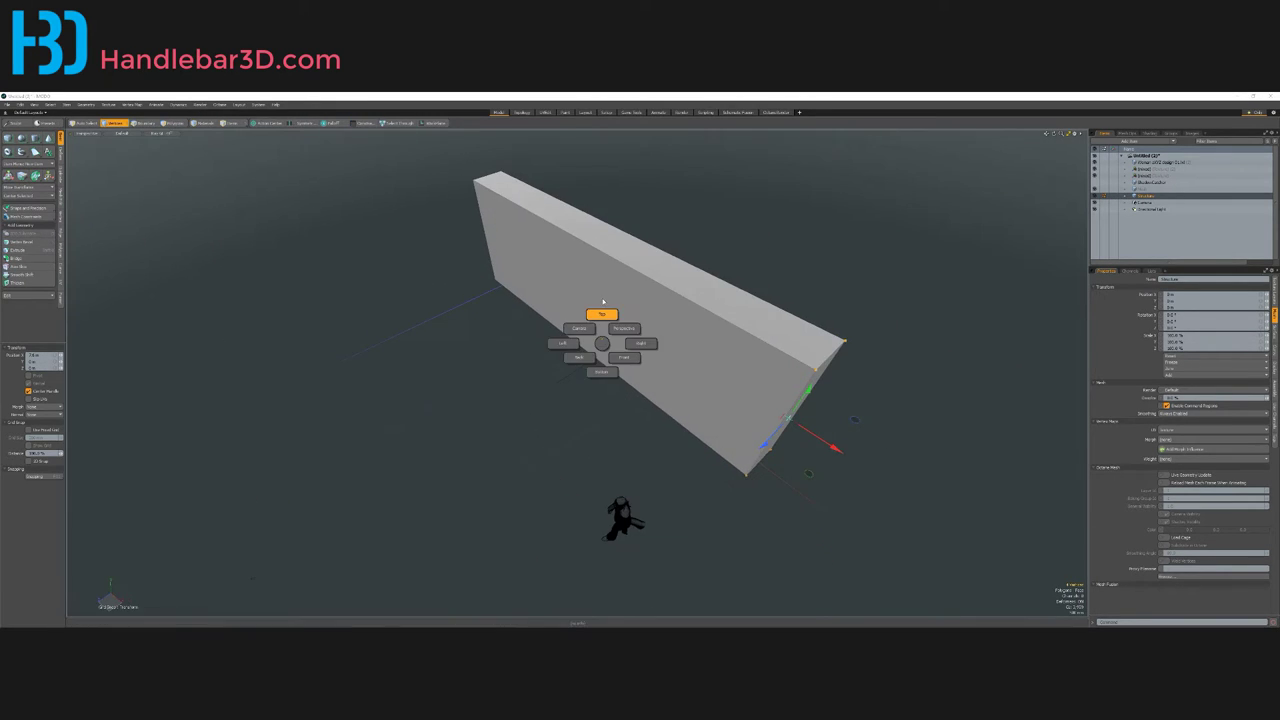
pyautogui.click(602, 309)
pyautogui.scroll(-4, 584, 309)
pyautogui.press('space')
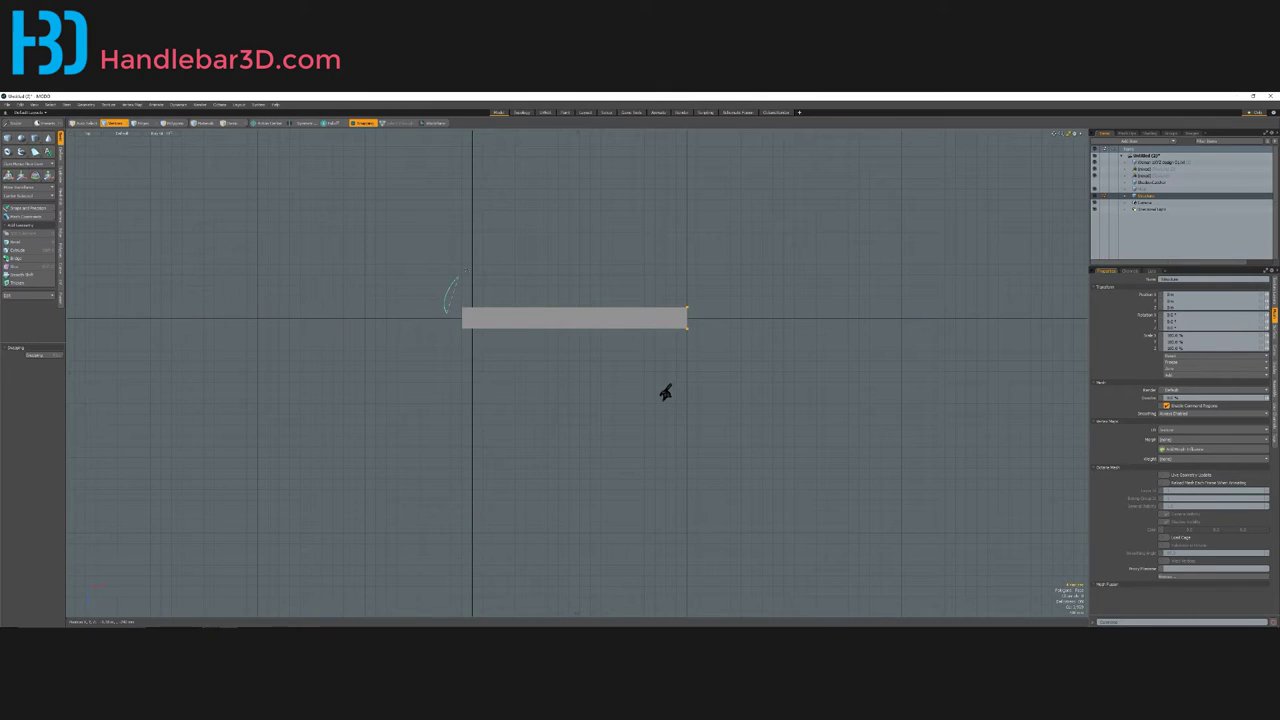
pyautogui.press('w')
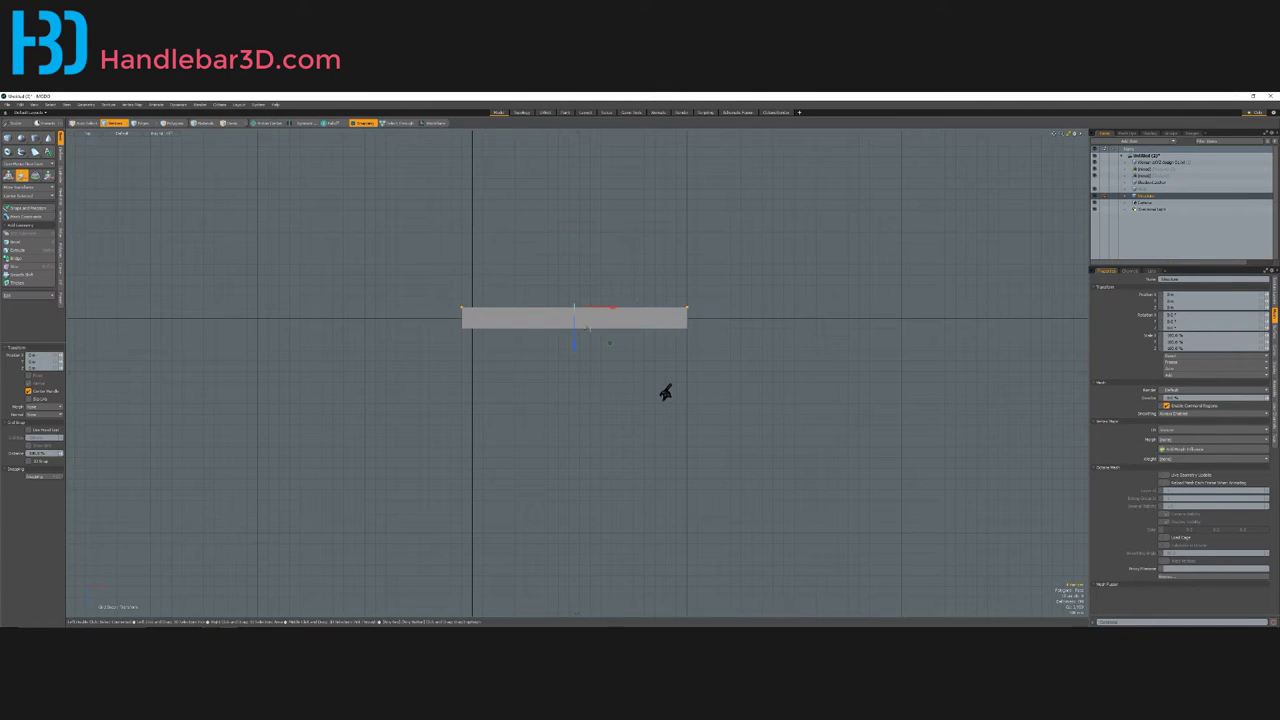
pyautogui.moveTo(575, 345); pyautogui.dragTo(593, 211)
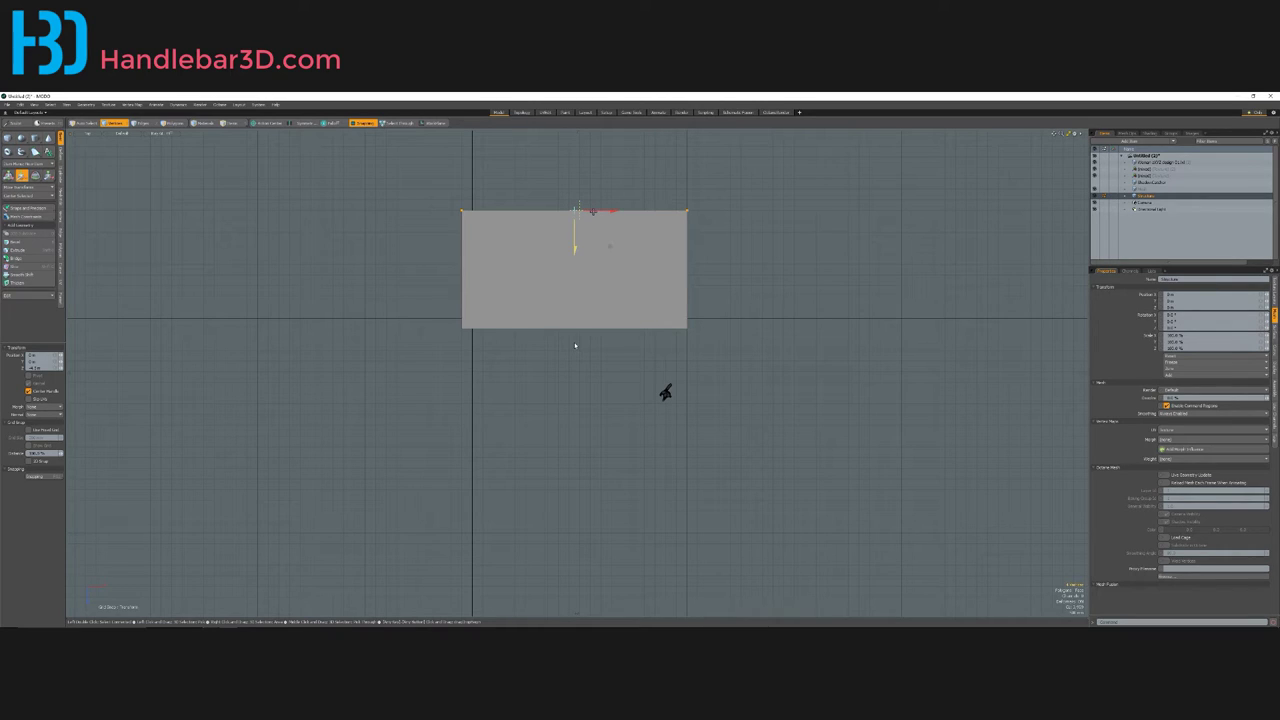
pyautogui.press('space')
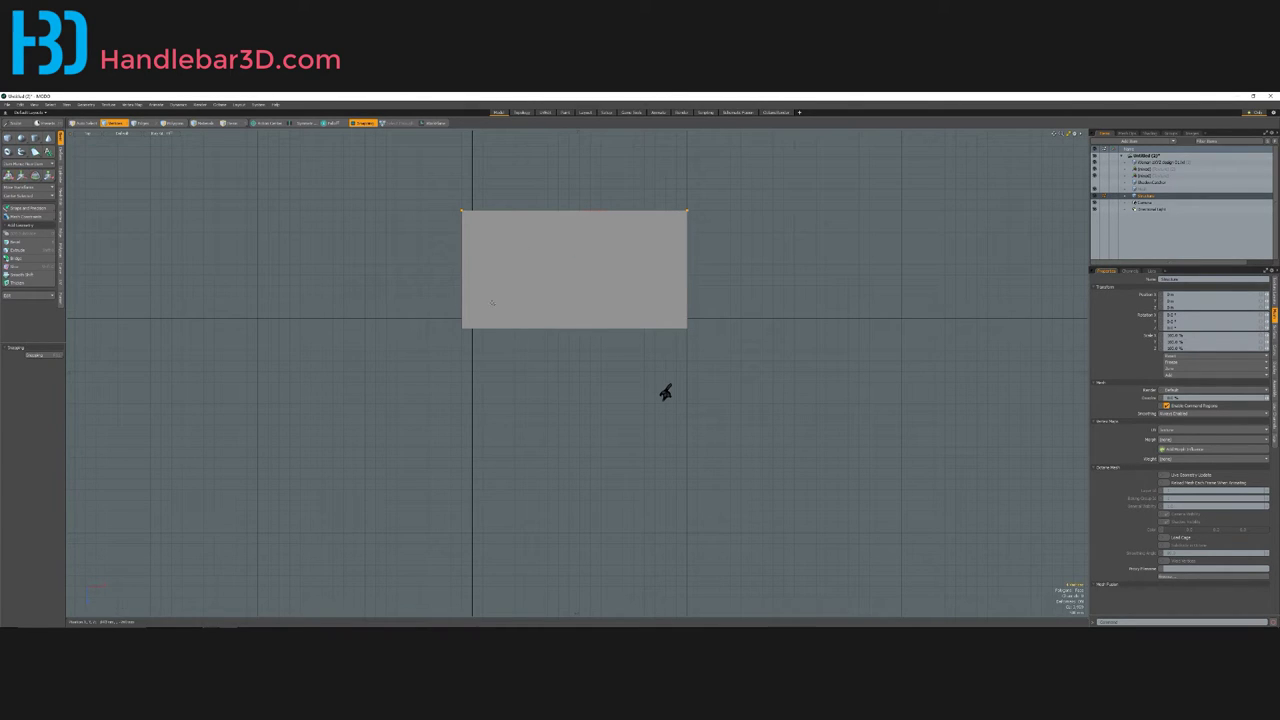
# Step: Move the box's left vertices and front vertices onto the world origin lines in the top view, placing that corner at the origin
pyautogui.press('w')
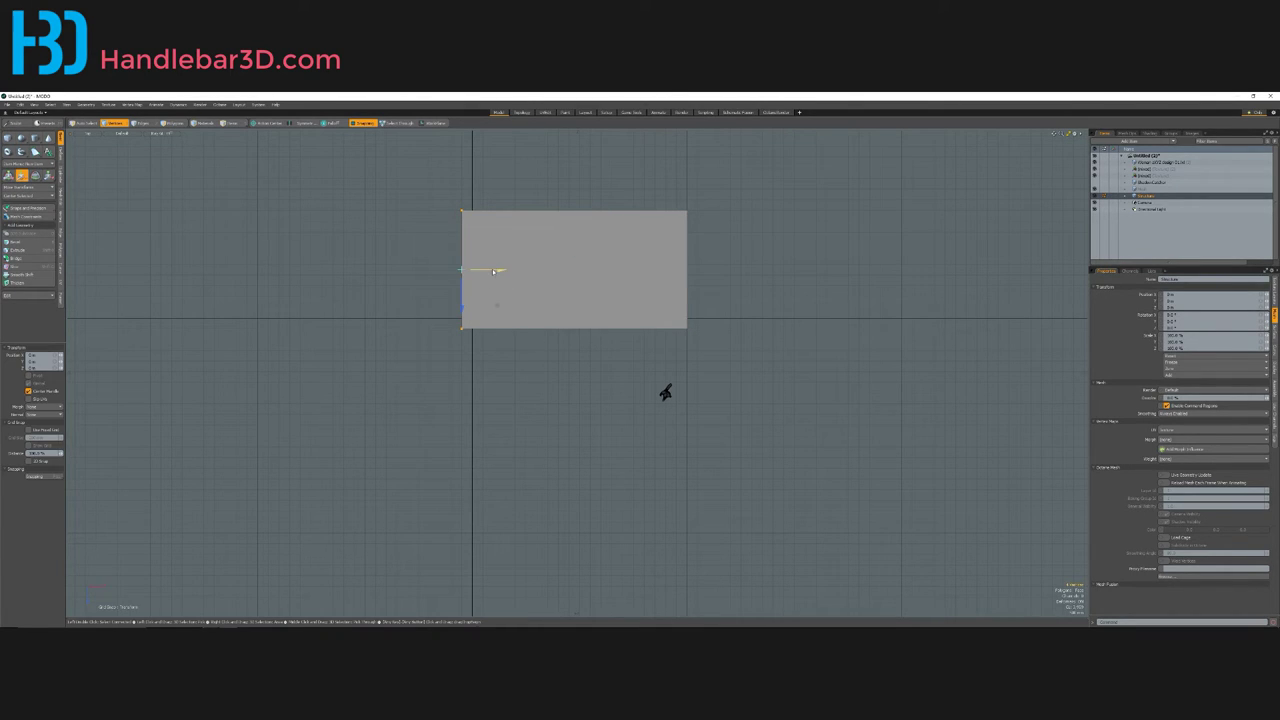
pyautogui.press('space')
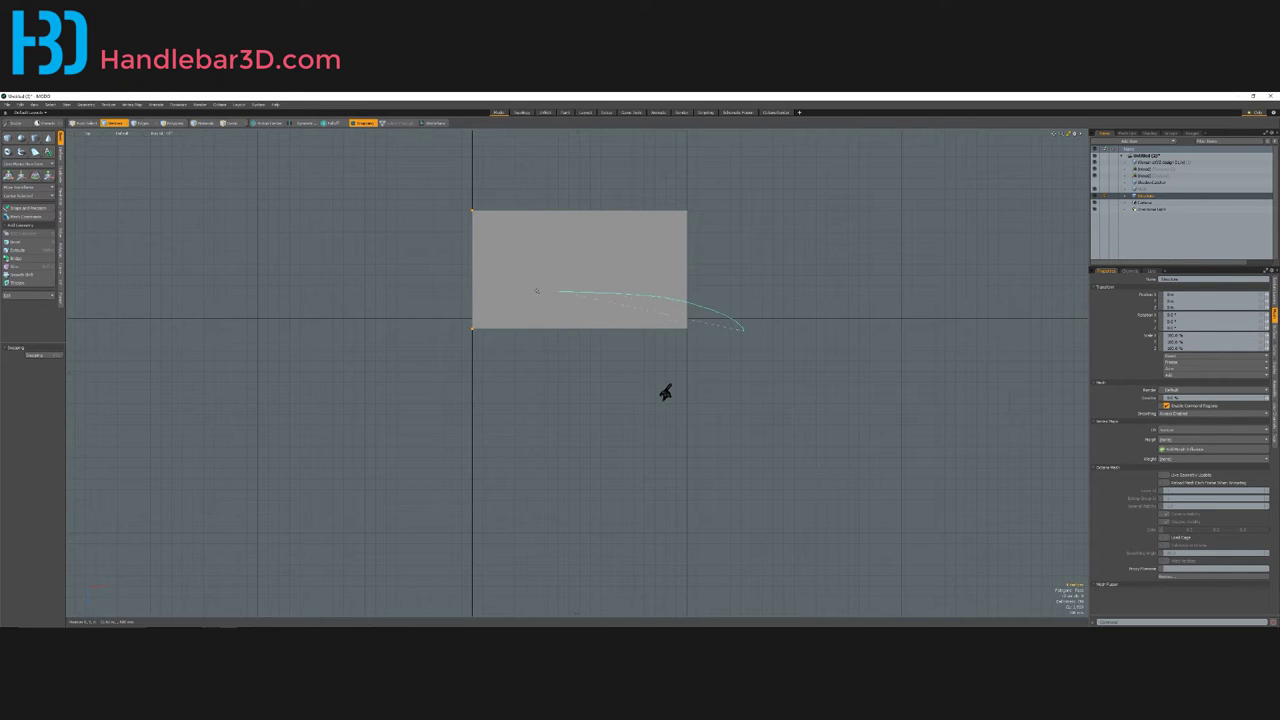
pyautogui.press('w')
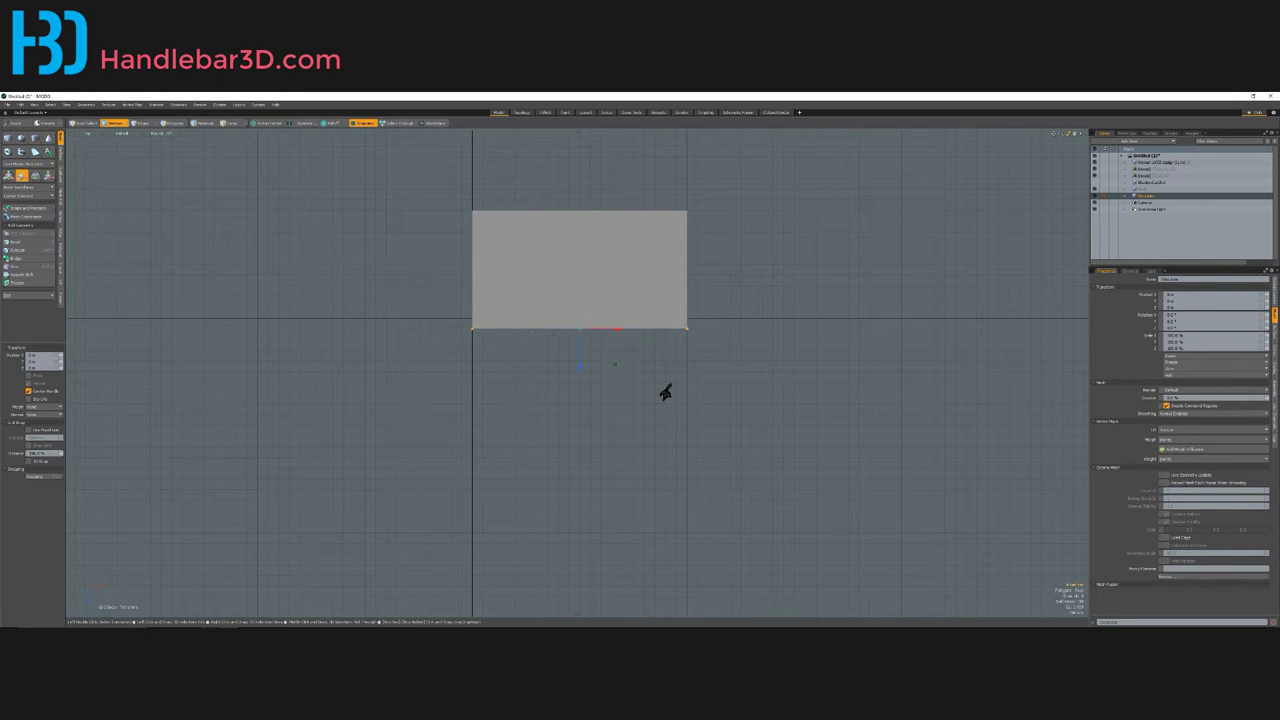
pyautogui.moveTo(579, 328); pyautogui.dragTo(578, 317)
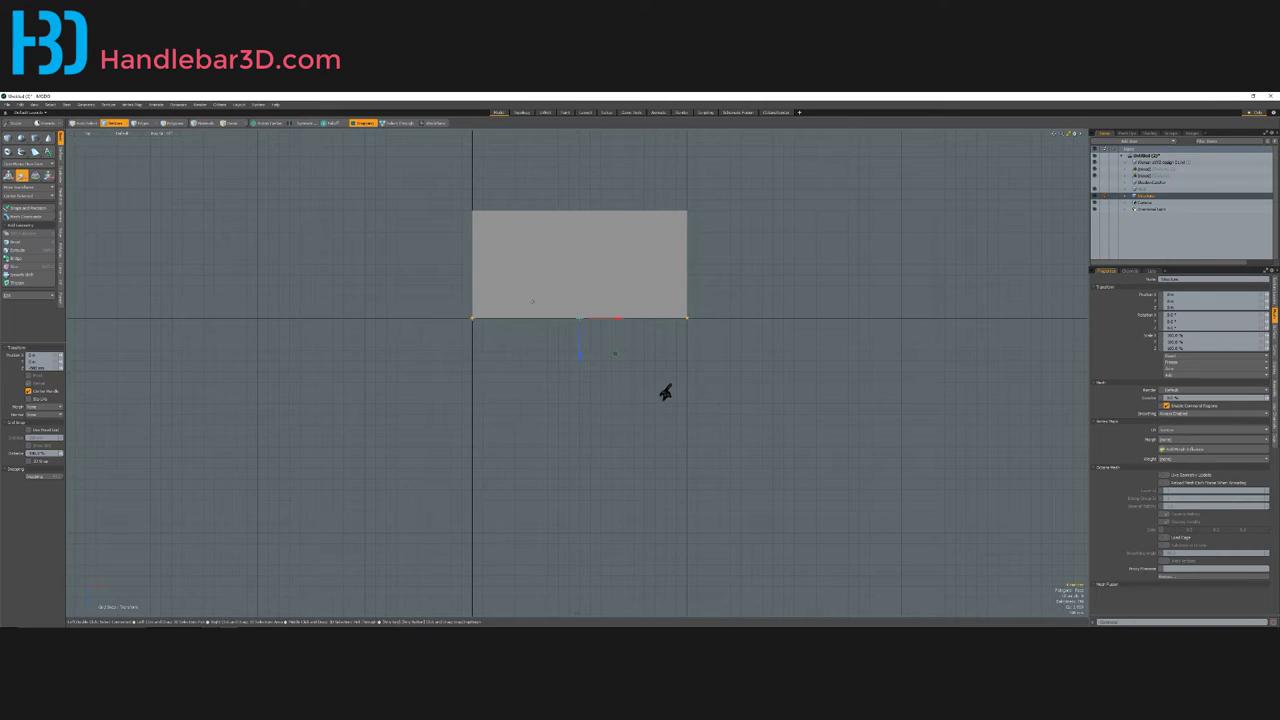
pyautogui.press('space')
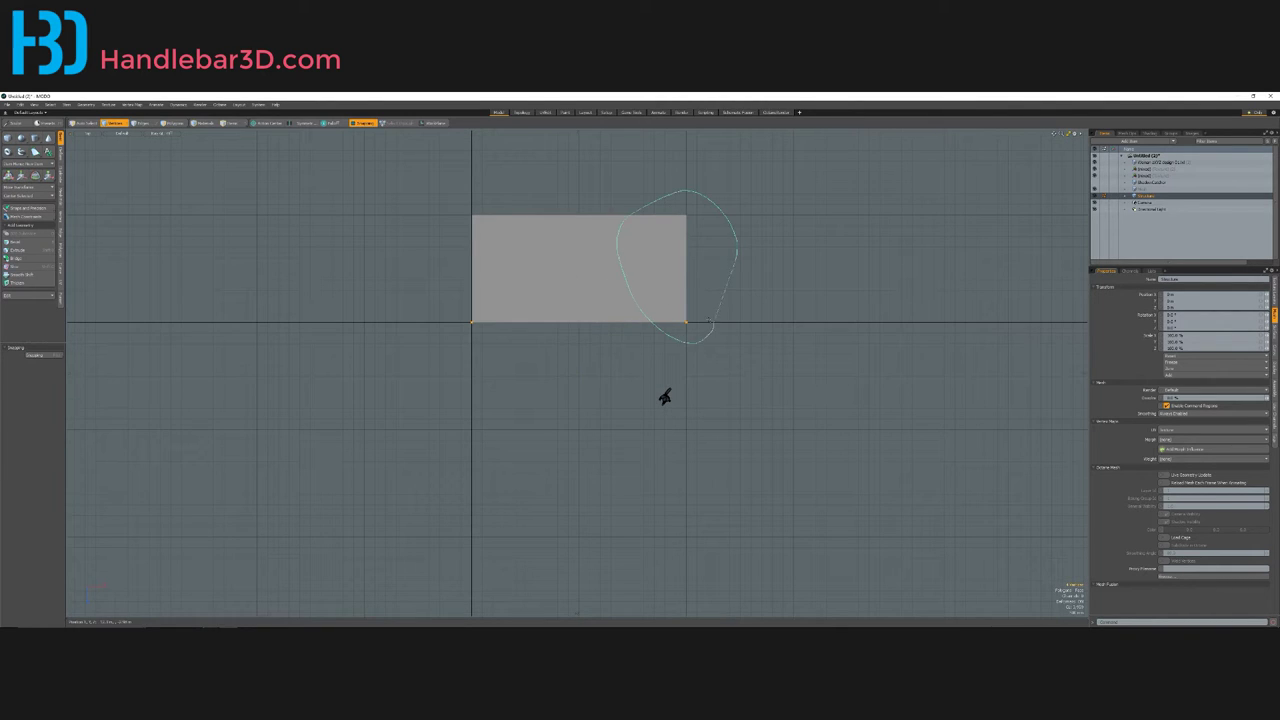
# Step: Select the box's right-side vertices and move them outward along X until the box is about three times as long as it is deep
pyautogui.press('w')
pyautogui.moveTo(712, 272); pyautogui.dragTo(820, 271)
pyautogui.scroll(-1, 685, 420)
pyautogui.keyDown('alt'); pyautogui.keyDown('shift'); pyautogui.moveTo(685, 420); pyautogui.dragTo(582, 376); pyautogui.keyUp('shift'); pyautogui.keyUp('alt')
pyautogui.scroll(-1, 643, 331)
pyautogui.scroll(1, 643, 331)
pyautogui.press('space')
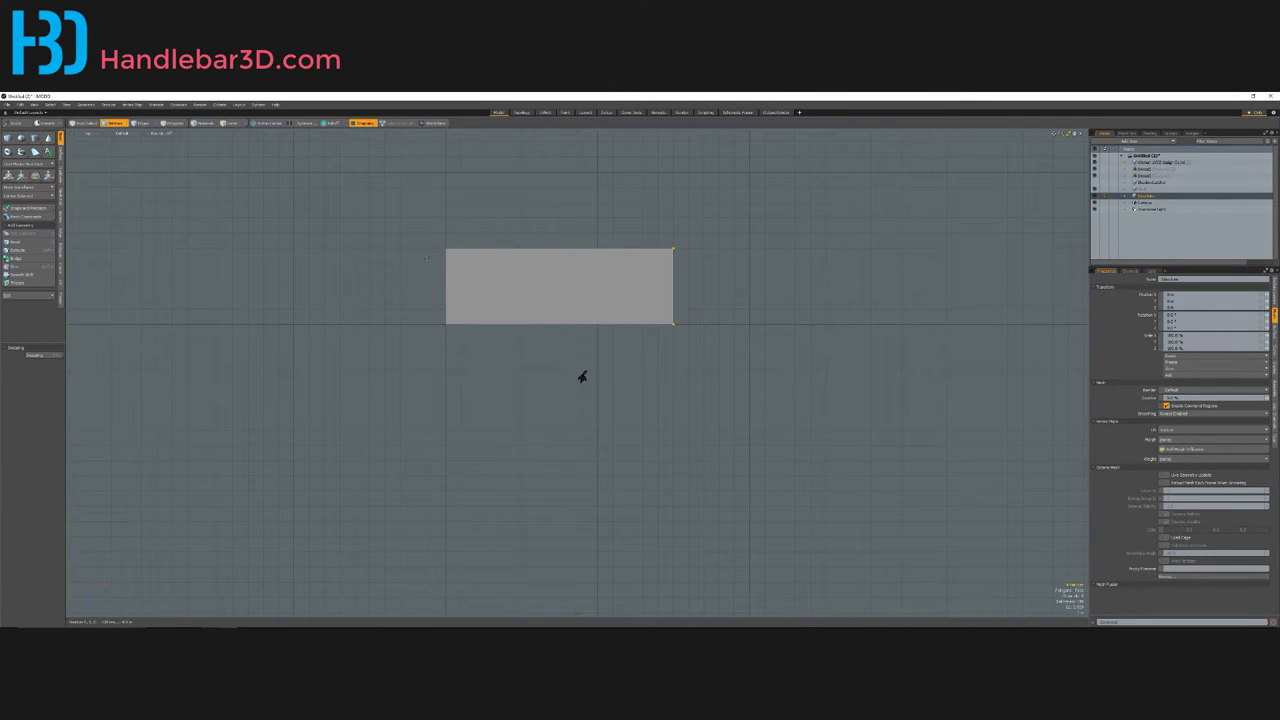
# Step: Move the box's back vertices forward along Z to make it shallower, check it in perspective and deselect the vertices
pyautogui.scroll(-2, 584, 360)
pyautogui.scroll(2, 580, 386)
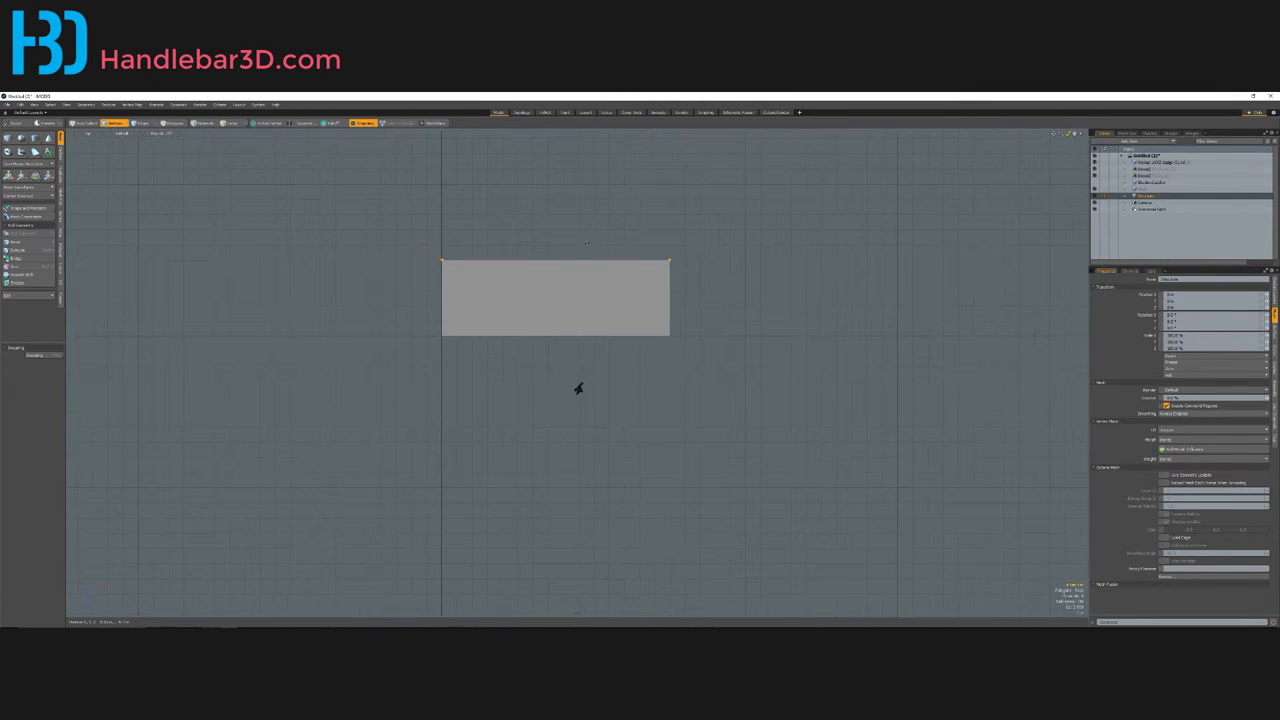
pyautogui.press('w')
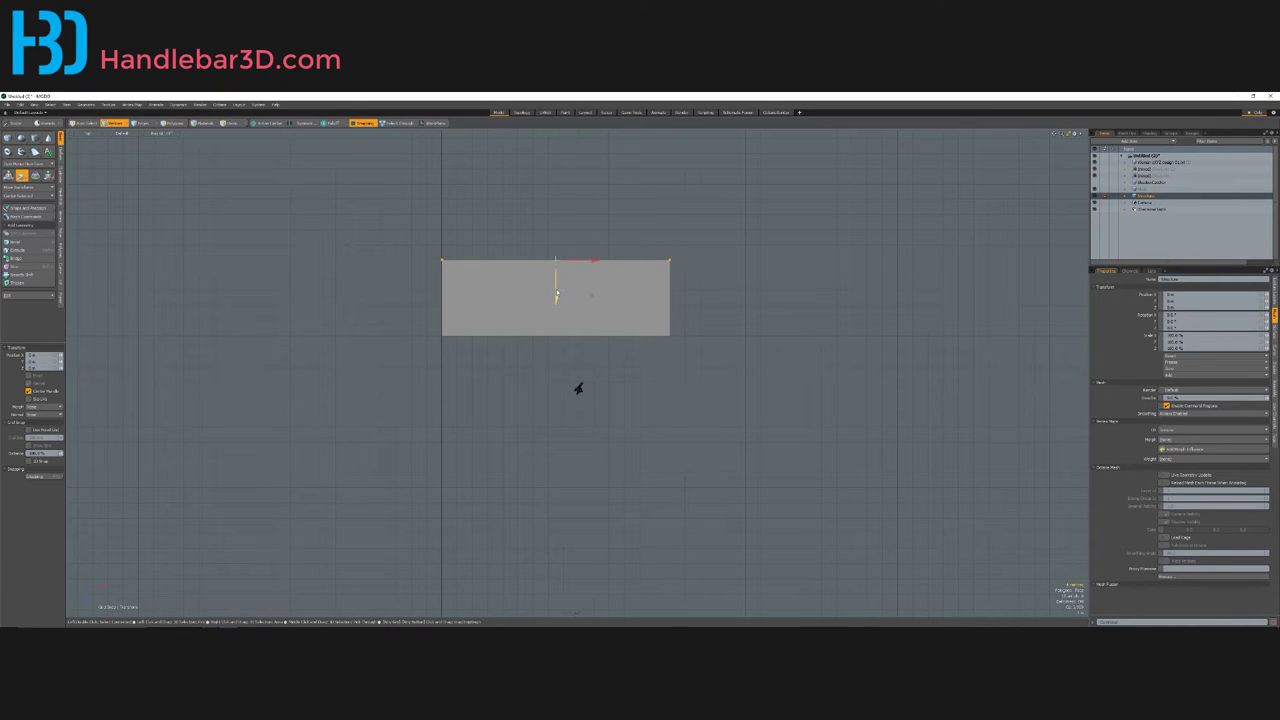
pyautogui.moveTo(556, 292); pyautogui.dragTo(560, 320)
pyautogui.scroll(2, 561, 237)
pyautogui.hotkey('ctrl', 'space')
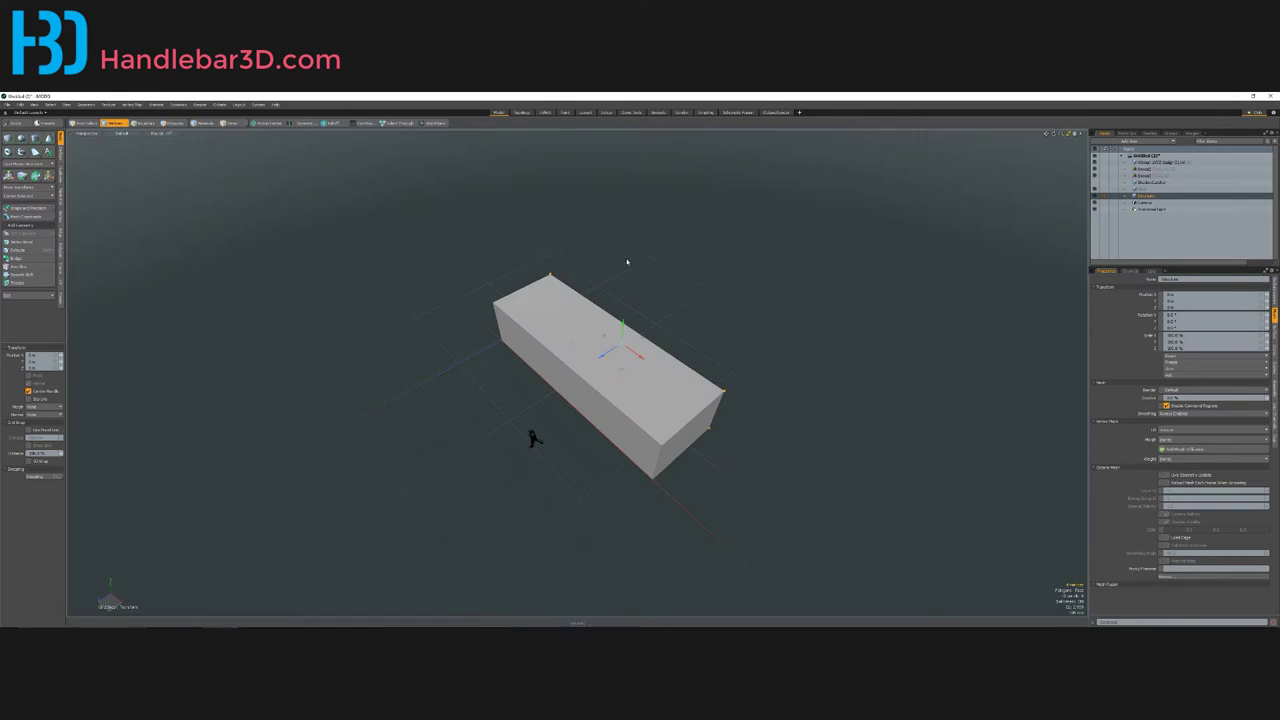
pyautogui.keyDown('alt'); pyautogui.moveTo(628, 262); pyautogui.dragTo(611, 388); pyautogui.keyUp('alt')
pyautogui.scroll(3, 597, 240)
pyautogui.press('space')
pyautogui.click(628, 222)
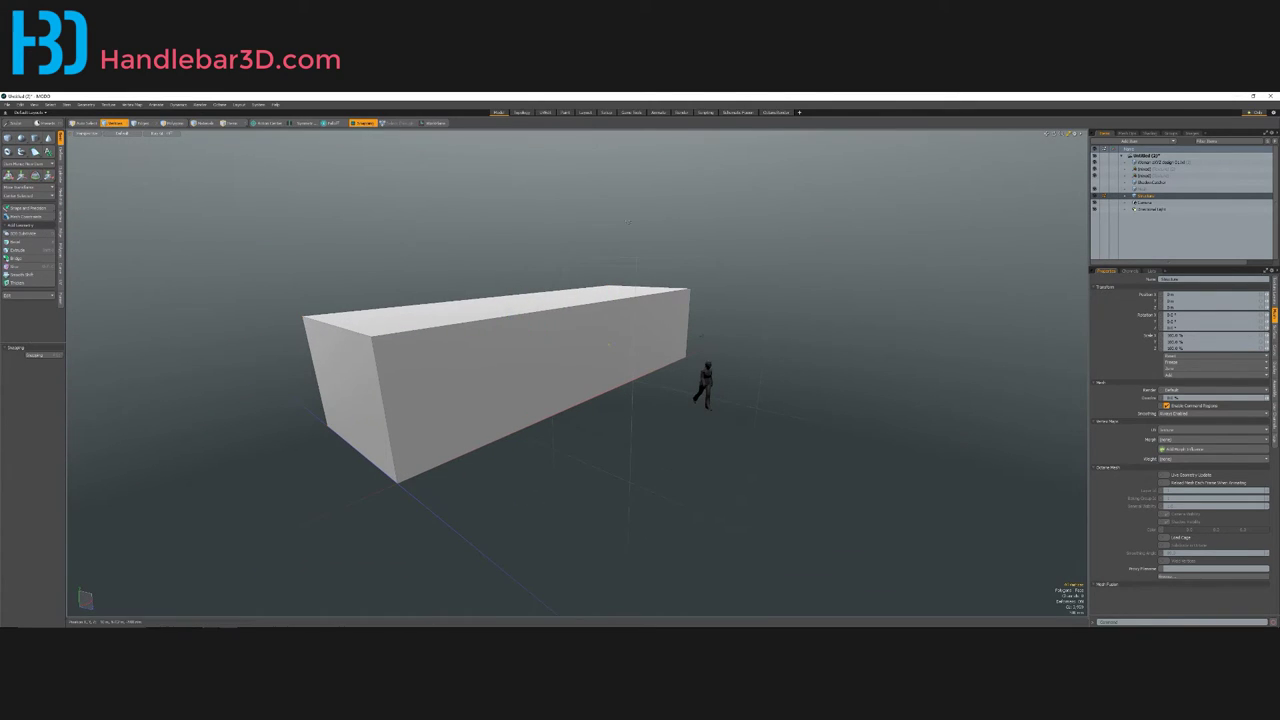
# Step: Switch to the Render layout, start the preview render and frame the whole box and the woman figure through the render camera
pyautogui.click(681, 113)
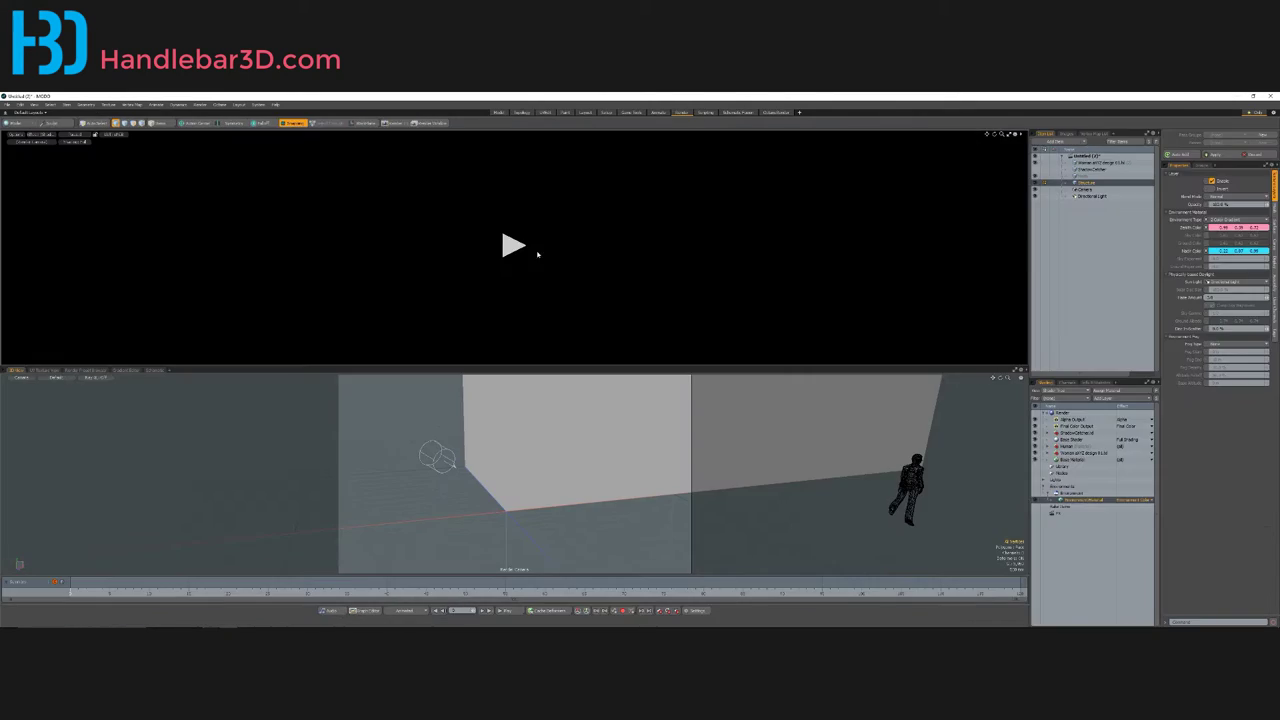
pyautogui.scroll(-6, 507, 263)
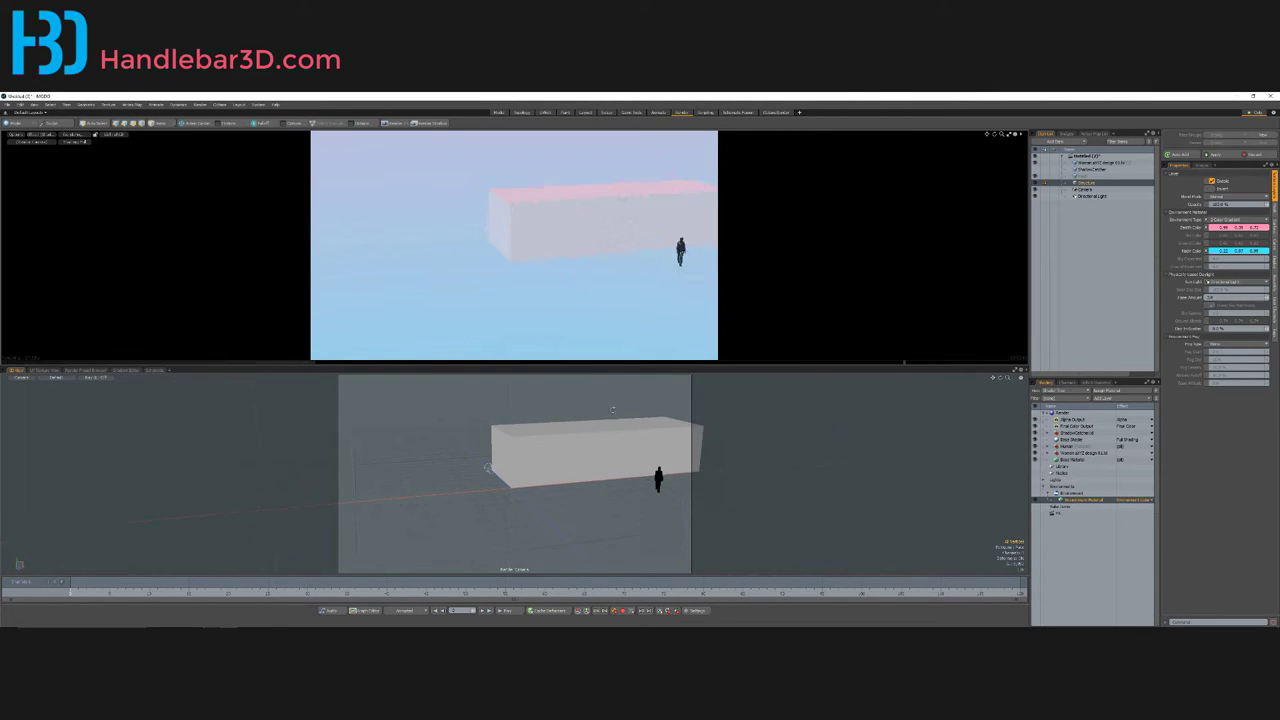
pyautogui.keyDown('alt'); pyautogui.moveTo(507, 263); pyautogui.dragTo(509, 258); pyautogui.keyUp('alt')
pyautogui.keyDown('alt'); pyautogui.moveTo(475, 473); pyautogui.dragTo(361, 479); pyautogui.keyUp('alt')
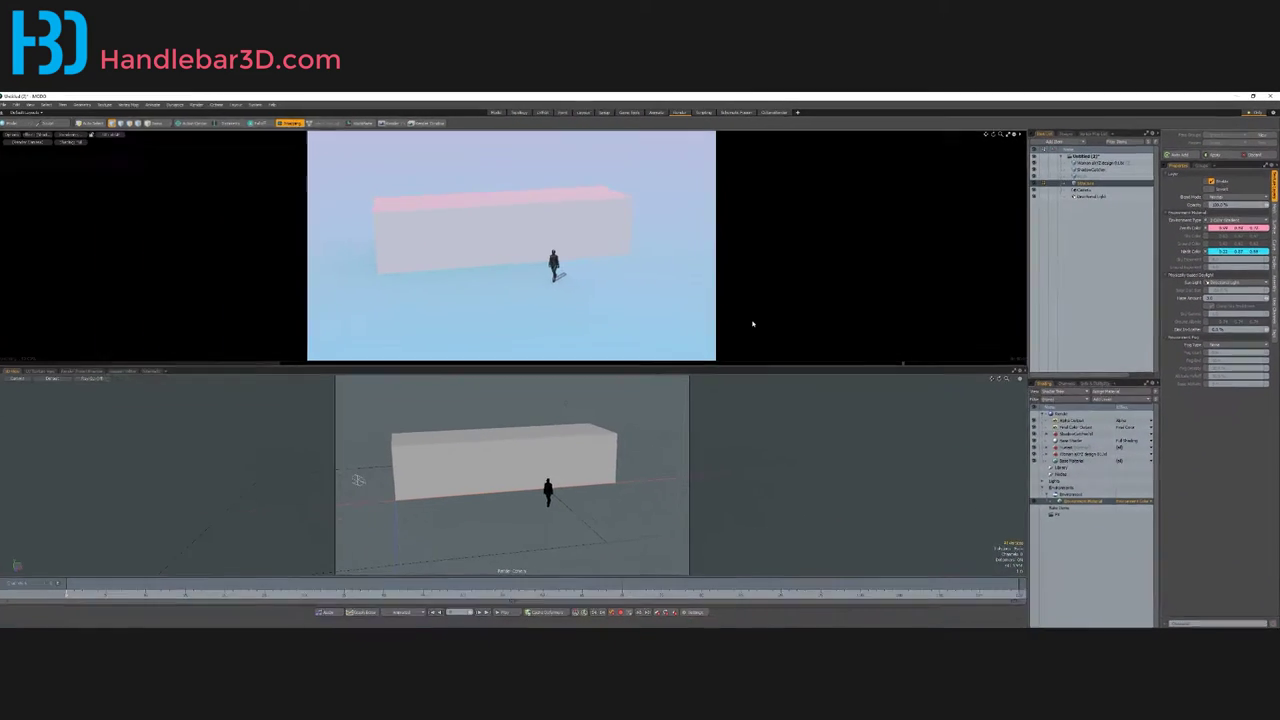
pyautogui.keyDown('alt'); pyautogui.moveTo(565, 425); pyautogui.dragTo(408, 503); pyautogui.keyUp('alt')
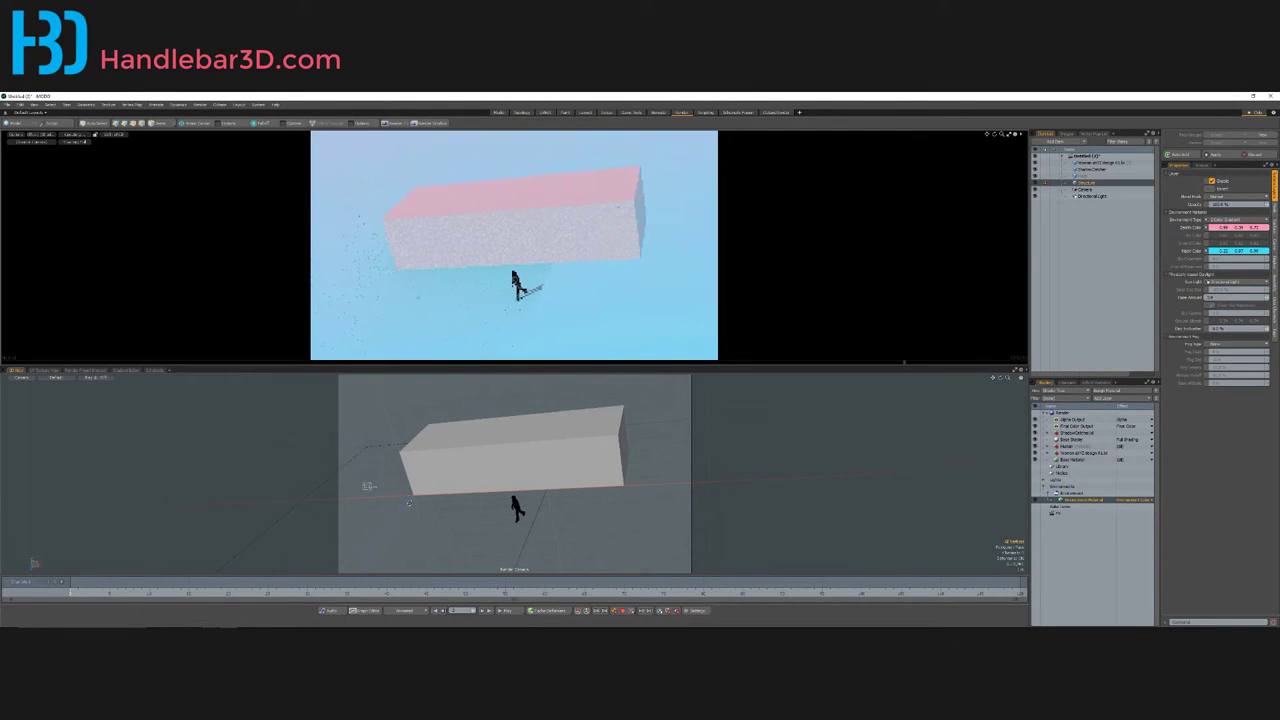
pyautogui.keyDown('alt'); pyautogui.moveTo(503, 462); pyautogui.dragTo(578, 491); pyautogui.keyUp('alt')
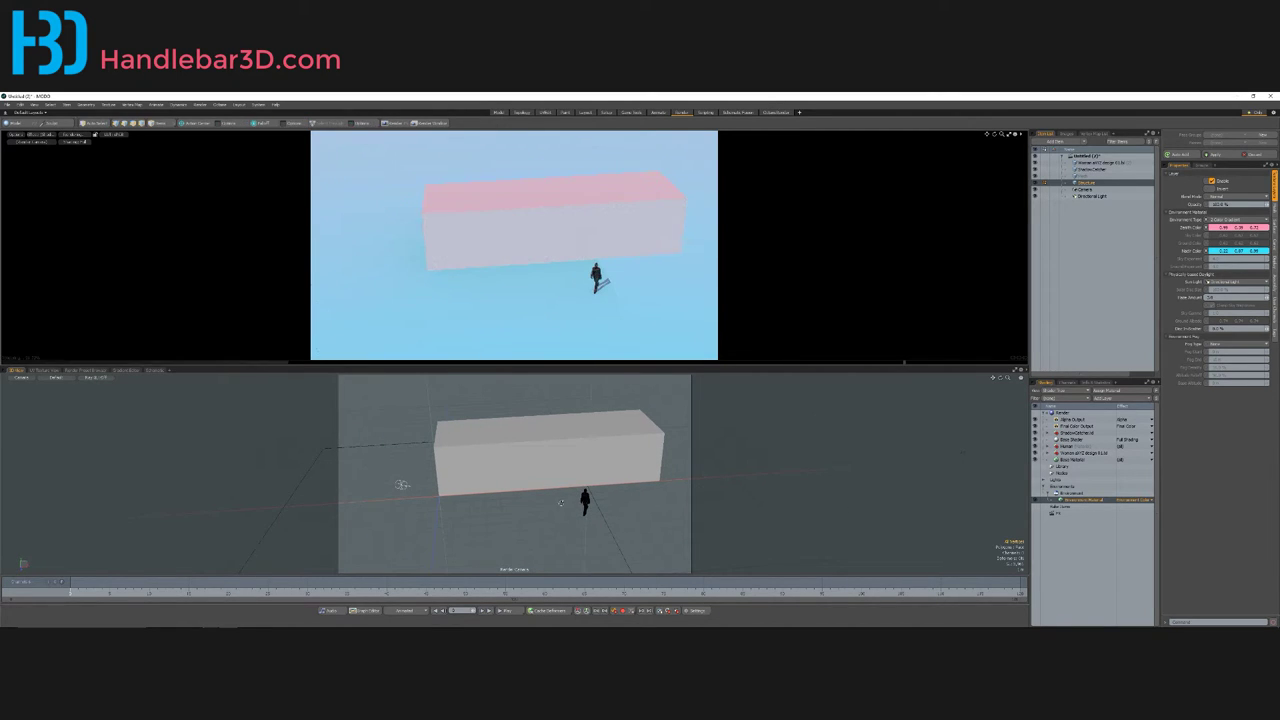
# Step: Select the shadow catcher plane in item mode and scale it up uniformly so it extends well beyond the box and the figure
pyautogui.press('5')
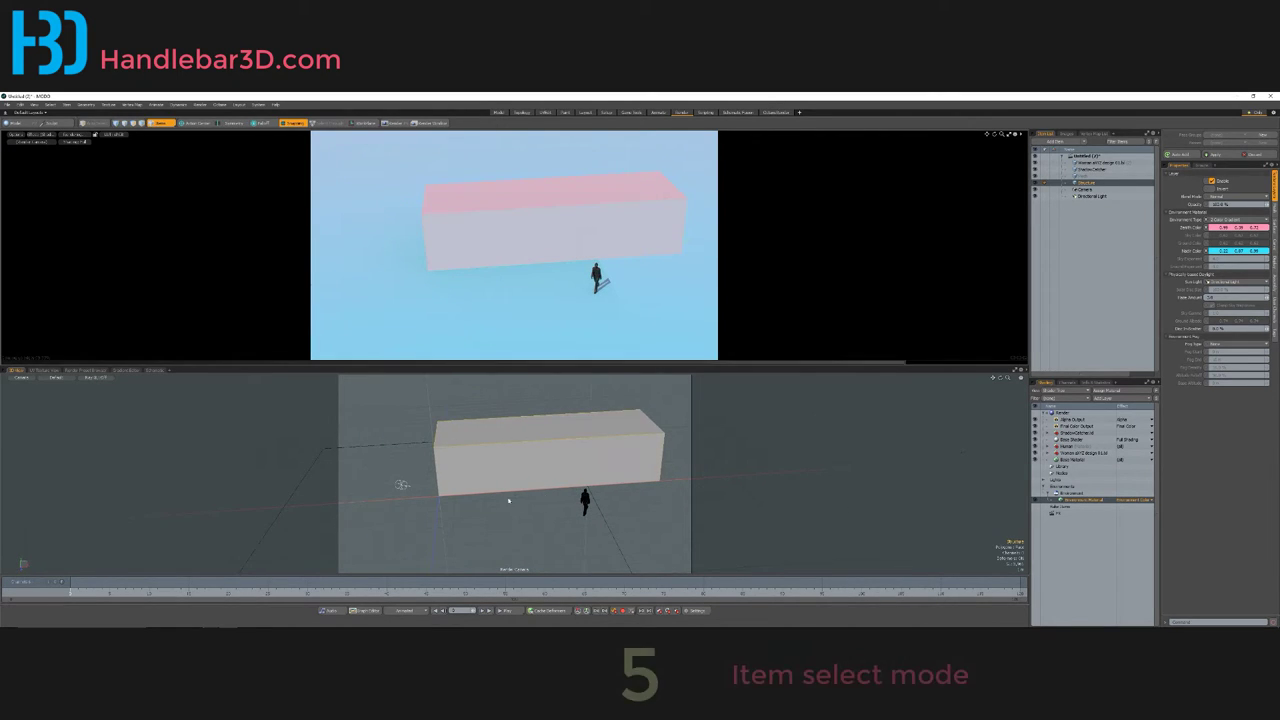
pyautogui.click(375, 447)
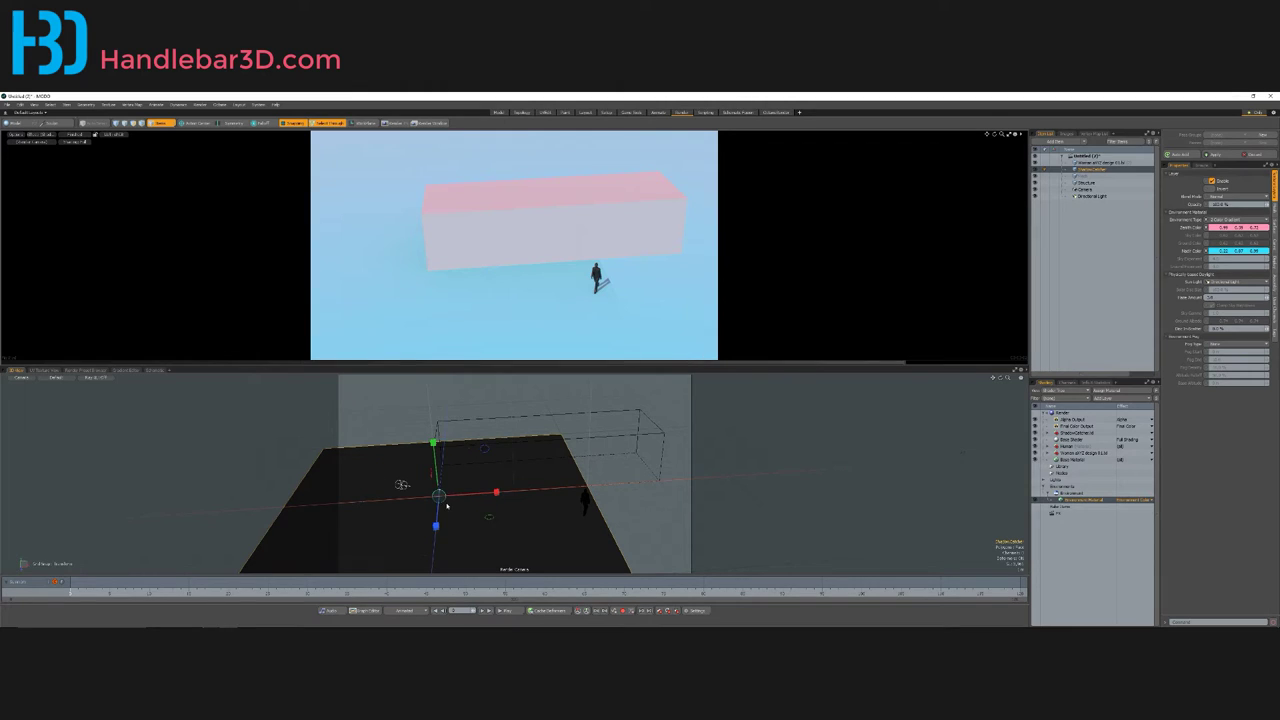
pyautogui.press('r')
pyautogui.moveTo(446, 505); pyautogui.dragTo(507, 541)
# Step: Rotate the directional light about its vertical axis to redirect the shadows, and reframe the render camera on the box and the figure
pyautogui.keyDown('alt'); pyautogui.moveTo(540, 464); pyautogui.dragTo(534, 433); pyautogui.keyUp('alt')
pyautogui.keyDown('ctrl'); pyautogui.keyDown('alt'); pyautogui.moveTo(431, 471); pyautogui.dragTo(488, 446); pyautogui.keyUp('alt'); pyautogui.keyUp('ctrl')
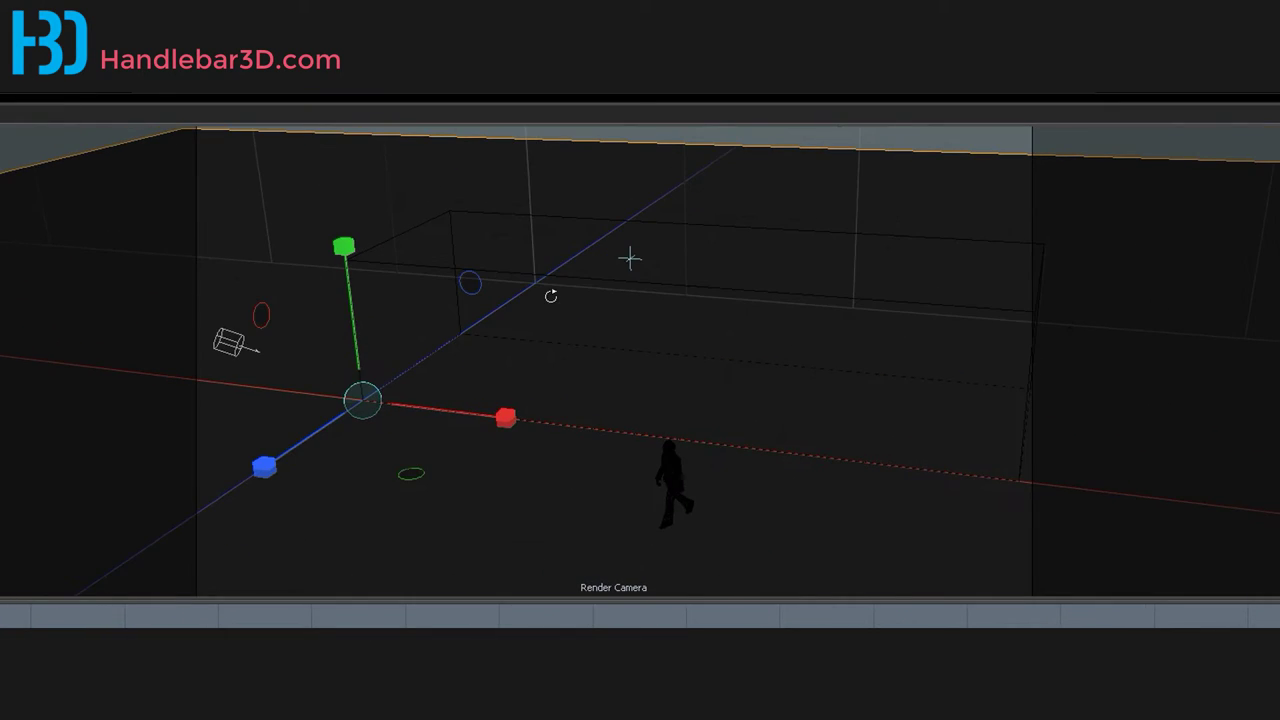
pyautogui.keyDown('alt'); pyautogui.moveTo(551, 296); pyautogui.dragTo(531, 286); pyautogui.keyUp('alt')
pyautogui.keyDown('alt'); pyautogui.moveTo(531, 286); pyautogui.dragTo(504, 281, button='middle'); pyautogui.keyUp('alt')
pyautogui.keyDown('alt'); pyautogui.moveTo(504, 281); pyautogui.dragTo(560, 357); pyautogui.keyUp('alt')
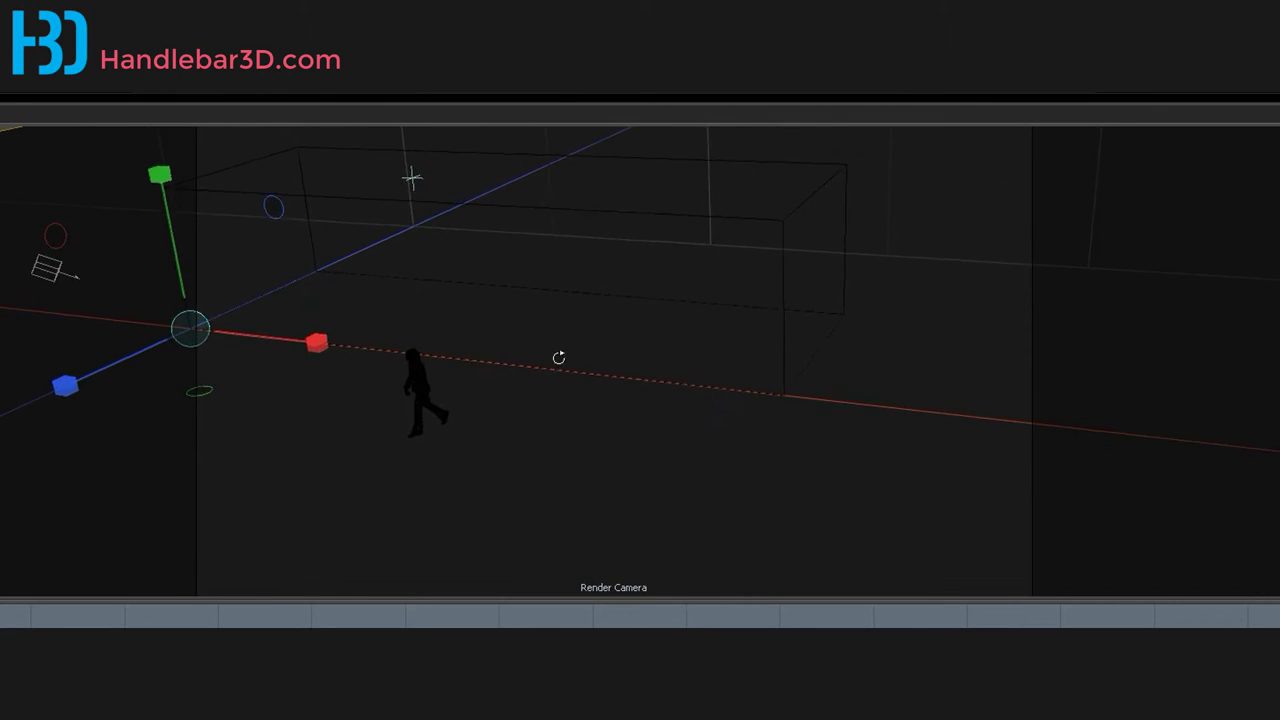
pyautogui.moveTo(560, 357)
pyautogui.keyDown('alt'); pyautogui.mouseDown(button='middle')
pyautogui.moveTo(524, 361)
pyautogui.moveTo(540, 358)
pyautogui.mouseUp(button='middle'); pyautogui.keyUp('alt')
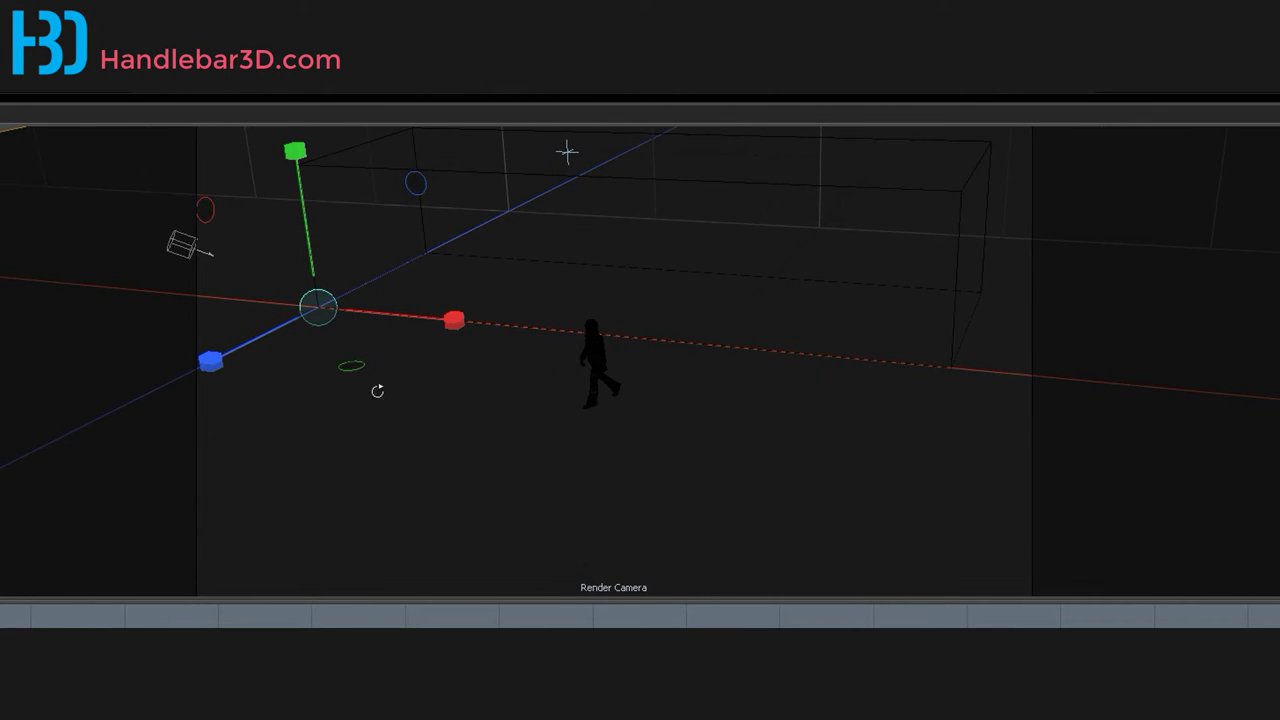
pyautogui.keyDown('alt'); pyautogui.moveTo(272, 358); pyautogui.dragTo(277, 356, button='middle'); pyautogui.keyUp('alt')
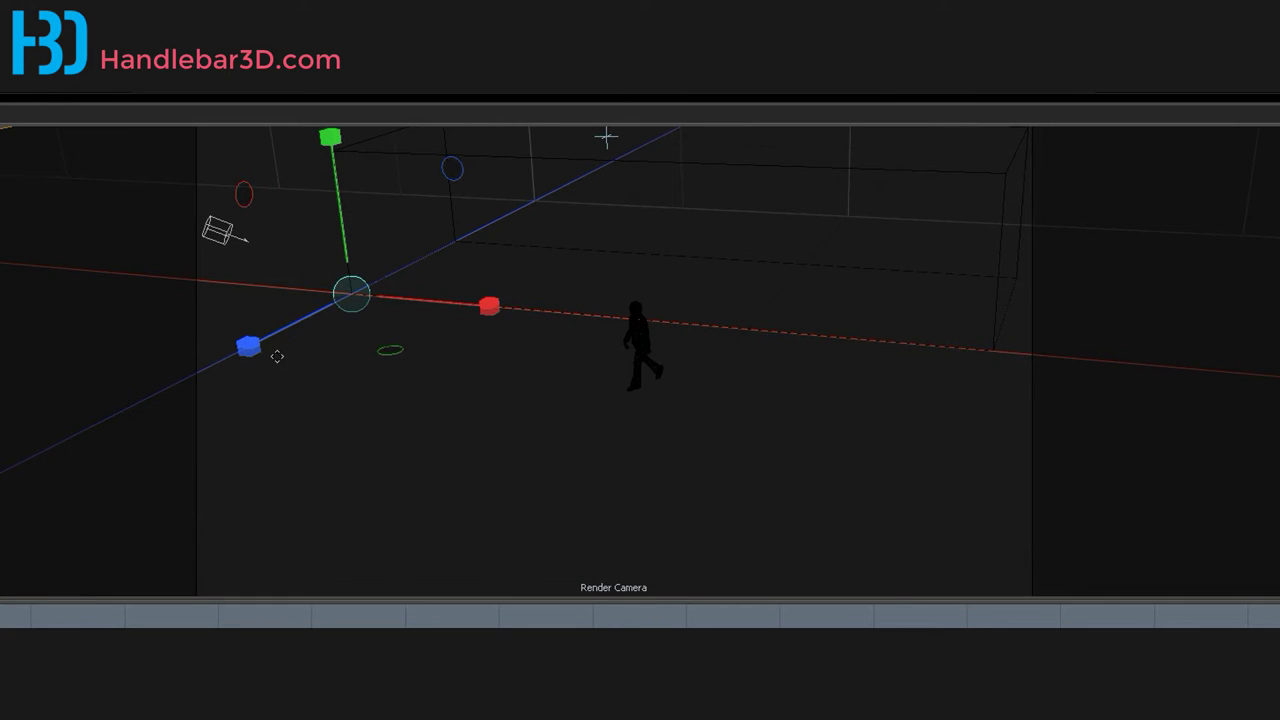
pyautogui.click(219, 230)
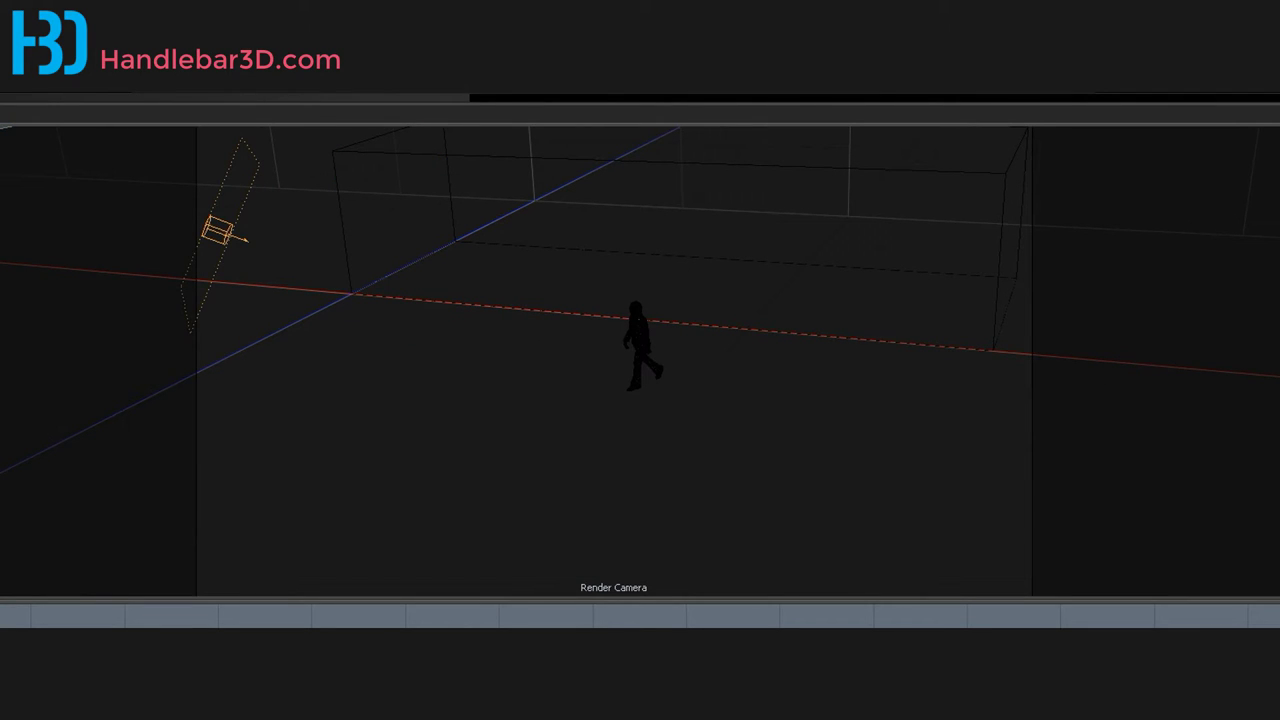
pyautogui.press('e')
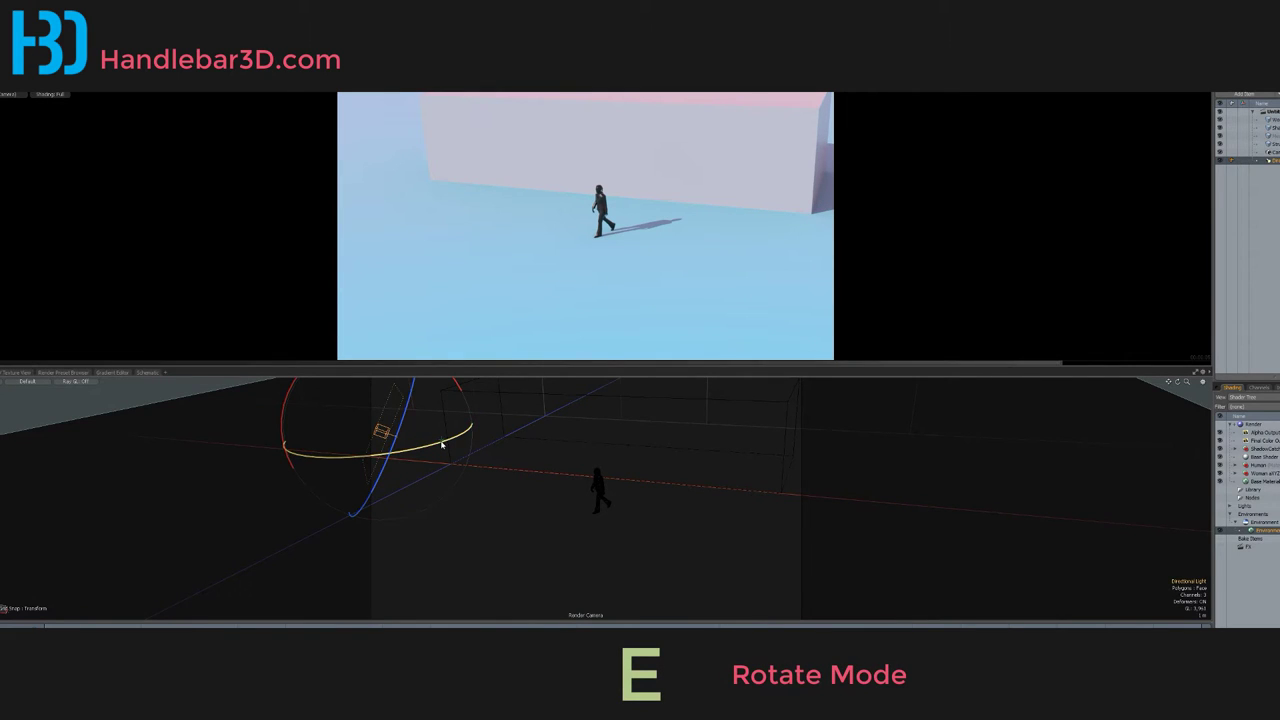
pyautogui.moveTo(441, 444)
pyautogui.mouseDown()
pyautogui.moveTo(272, 443)
pyautogui.moveTo(375, 452)
pyautogui.moveTo(508, 430)
pyautogui.moveTo(489, 438)
pyautogui.mouseUp()
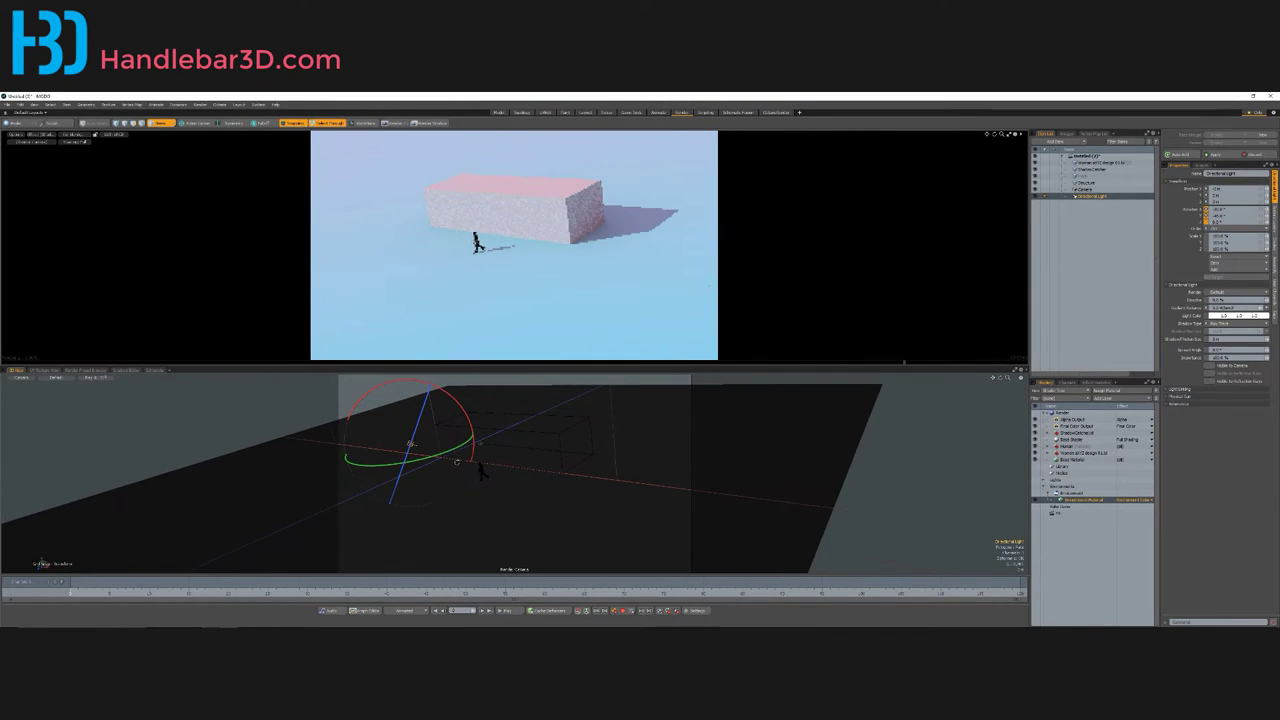
pyautogui.keyDown('alt'); pyautogui.moveTo(457, 462); pyautogui.dragTo(538, 476); pyautogui.keyUp('alt')
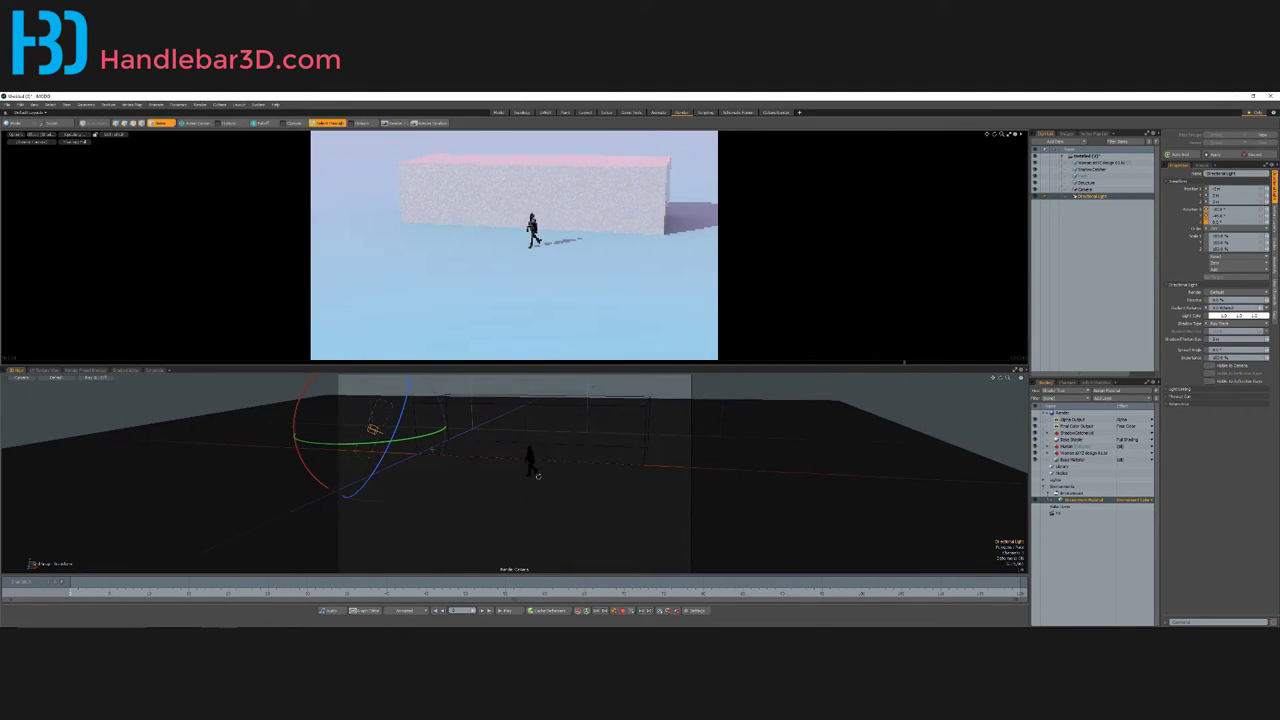
# Step: Return to the Model layout with a single perspective view and hide the shadow catcher plane
pyautogui.click(498, 113)
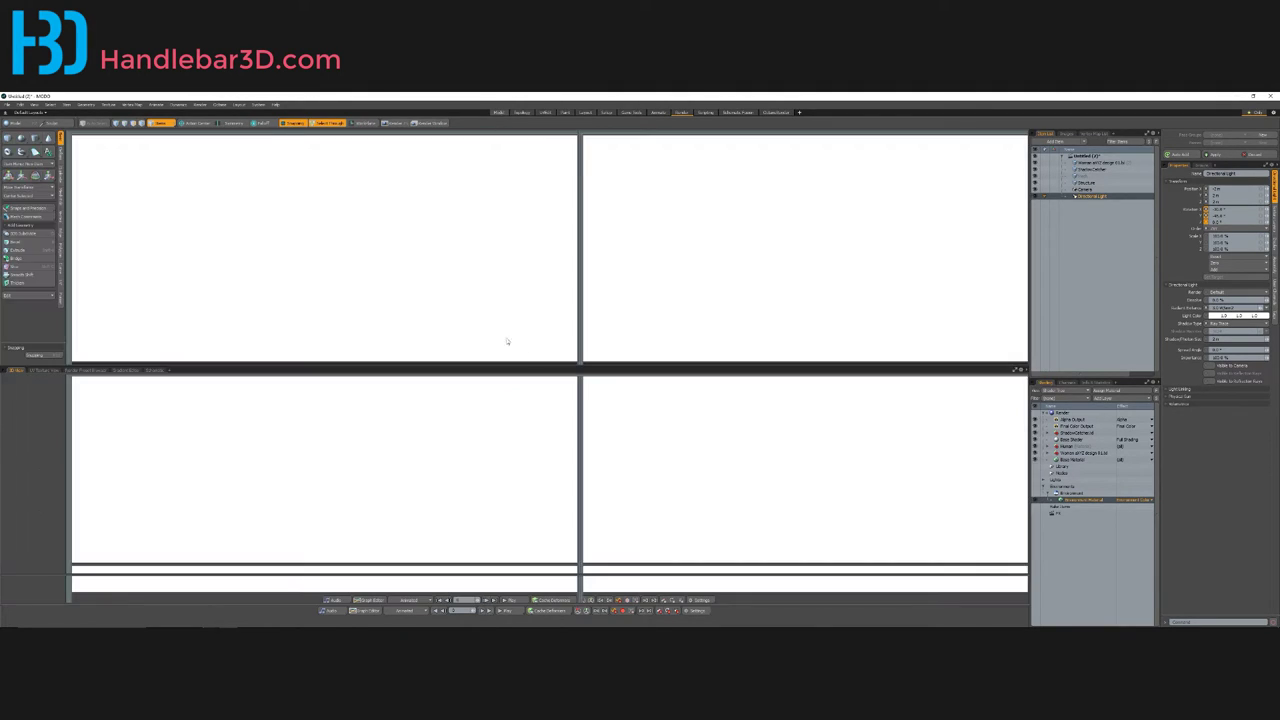
pyautogui.press('space')
pyautogui.click(770, 251)
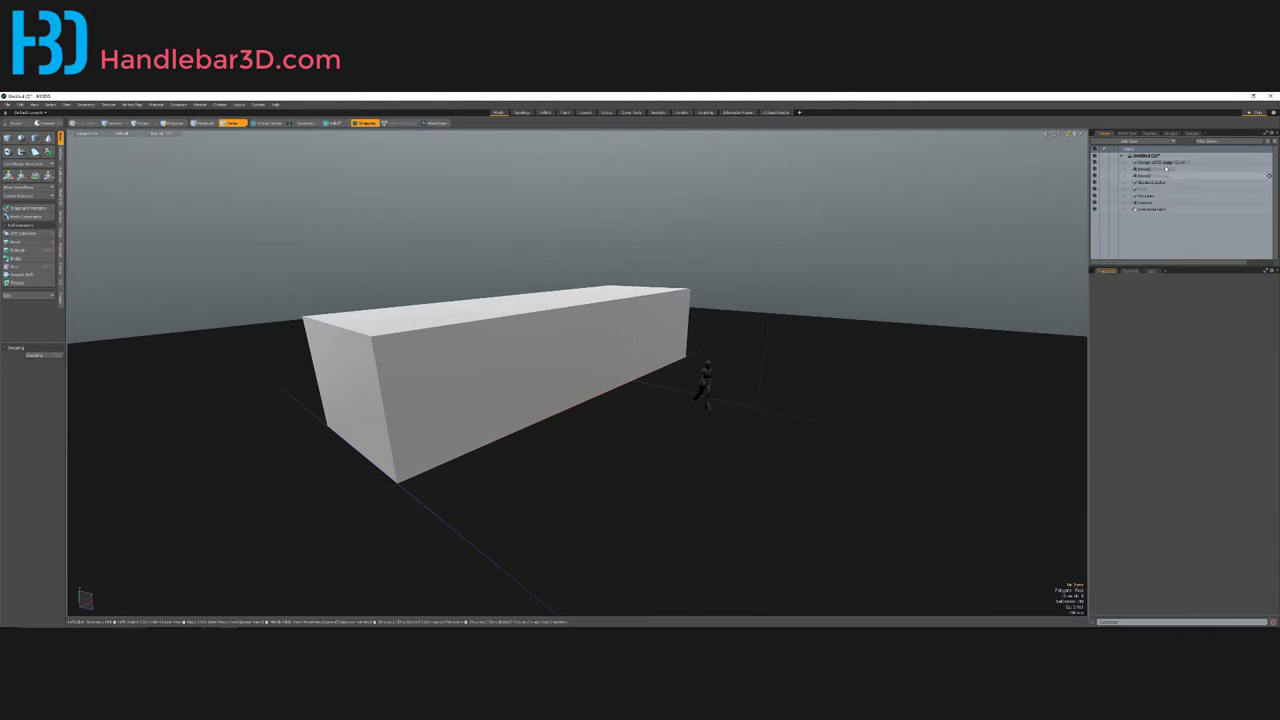
pyautogui.click(1095, 183)
pyautogui.keyDown('alt'); pyautogui.moveTo(823, 333); pyautogui.dragTo(577, 367); pyautogui.keyUp('alt')
pyautogui.scroll(3, 771, 449)
# Step: Inspect the box from the side and front in orthographic views and hide the woman figure
pyautogui.hotkey('ctrl', 'space')
pyautogui.click(600, 370)
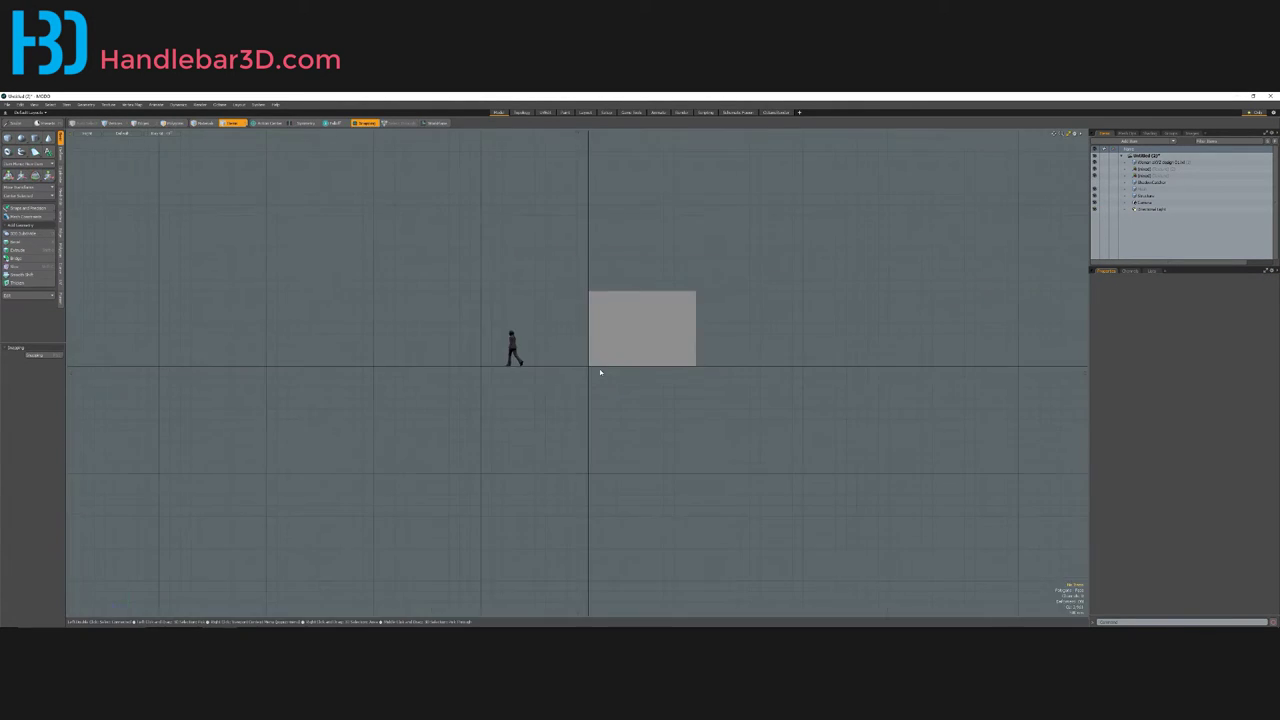
pyautogui.hotkey('ctrl', 'space')
pyautogui.click(623, 376)
pyautogui.press('x')
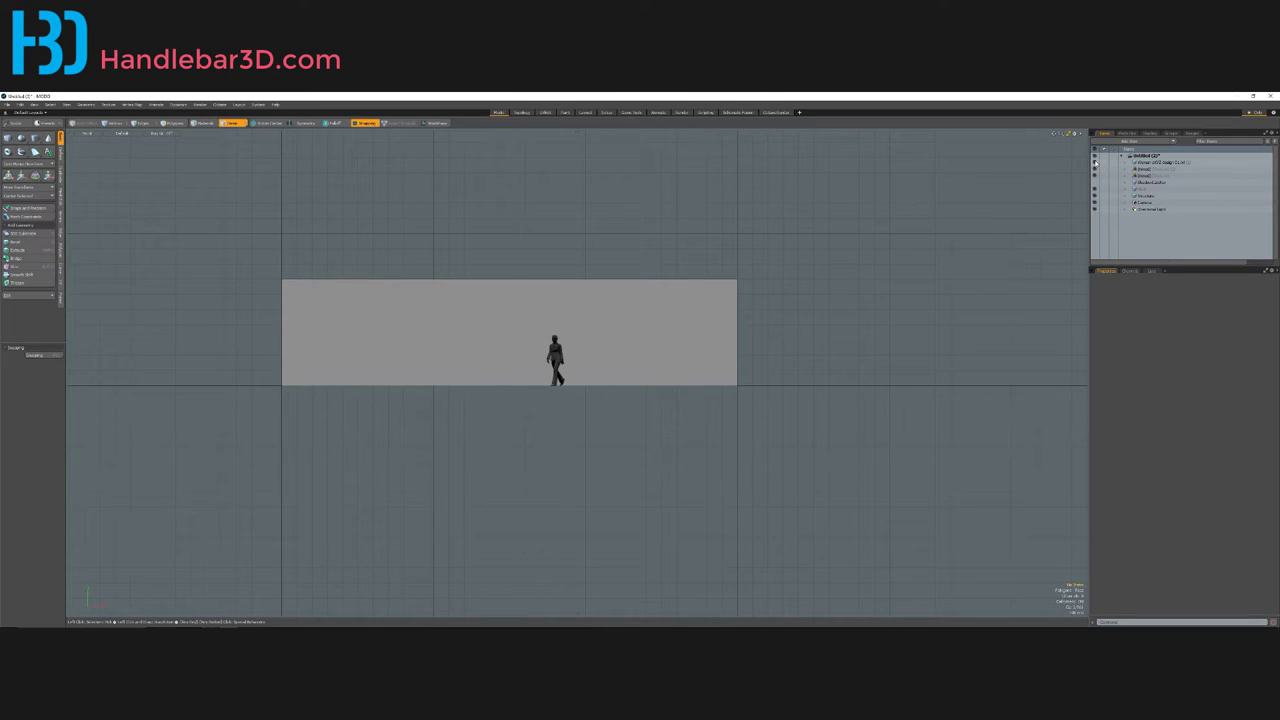
pyautogui.click(1095, 163)
pyautogui.scroll(1, 515, 318)
pyautogui.keyDown('alt'); pyautogui.scroll(-2, 497, 337); pyautogui.keyUp('alt')
pyautogui.keyDown('alt'); pyautogui.scroll(1, 489, 340); pyautogui.keyUp('alt')
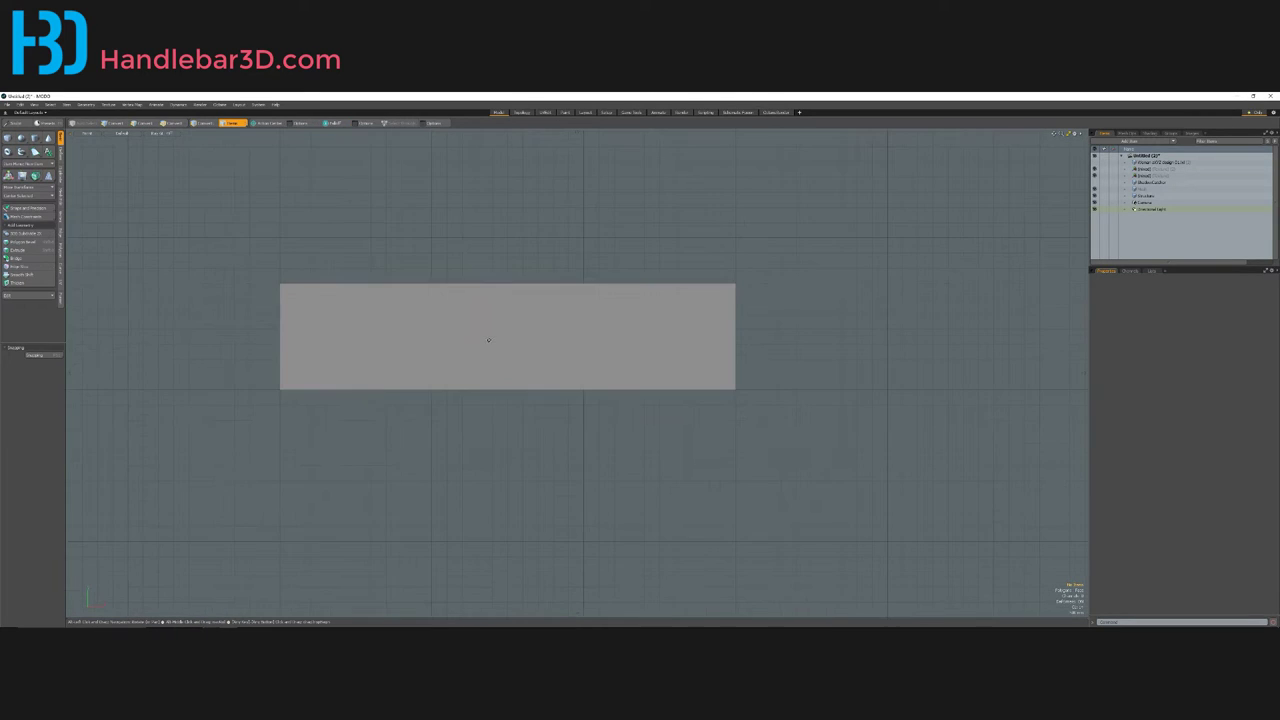
# Step: Select the Structure box and, in polygon mode, its long front and back faces
pyautogui.click(488, 340)
pyautogui.keyDown('alt'); pyautogui.moveTo(491, 334); pyautogui.dragTo(521, 427); pyautogui.keyUp('alt')
pyautogui.press('3')
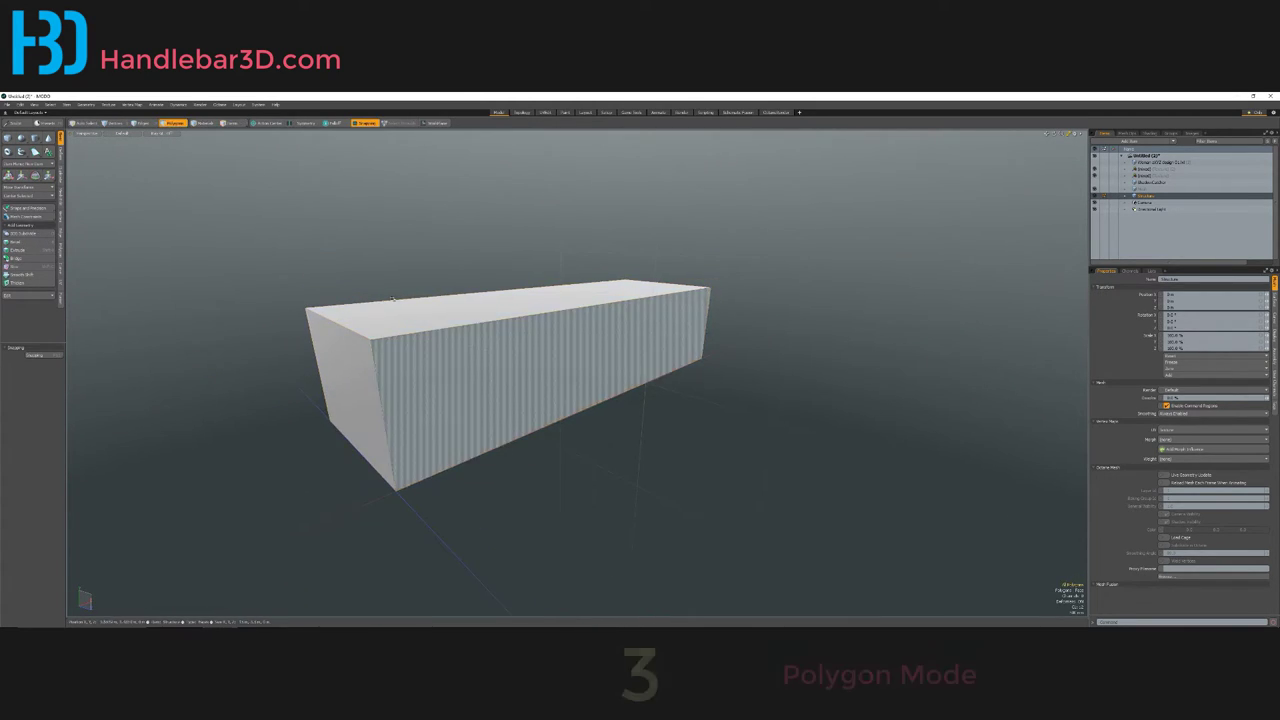
pyautogui.keyDown('alt'); pyautogui.moveTo(517, 374); pyautogui.dragTo(623, 362); pyautogui.keyUp('alt')
pyautogui.keyDown('alt'); pyautogui.moveTo(617, 318); pyautogui.dragTo(571, 346); pyautogui.keyUp('alt')
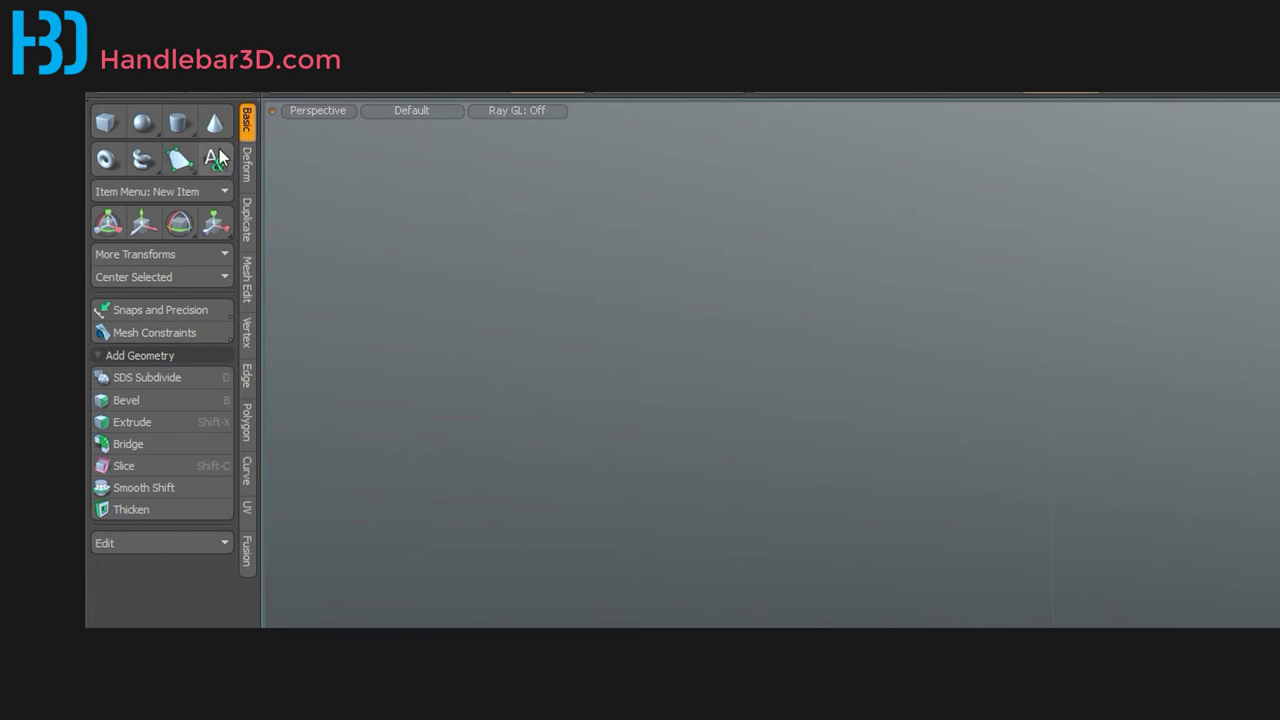
# Step: Inset the selected front and back faces by 200 mm and exit the Inset tool
pyautogui.click(248, 218)
pyautogui.click(248, 278)
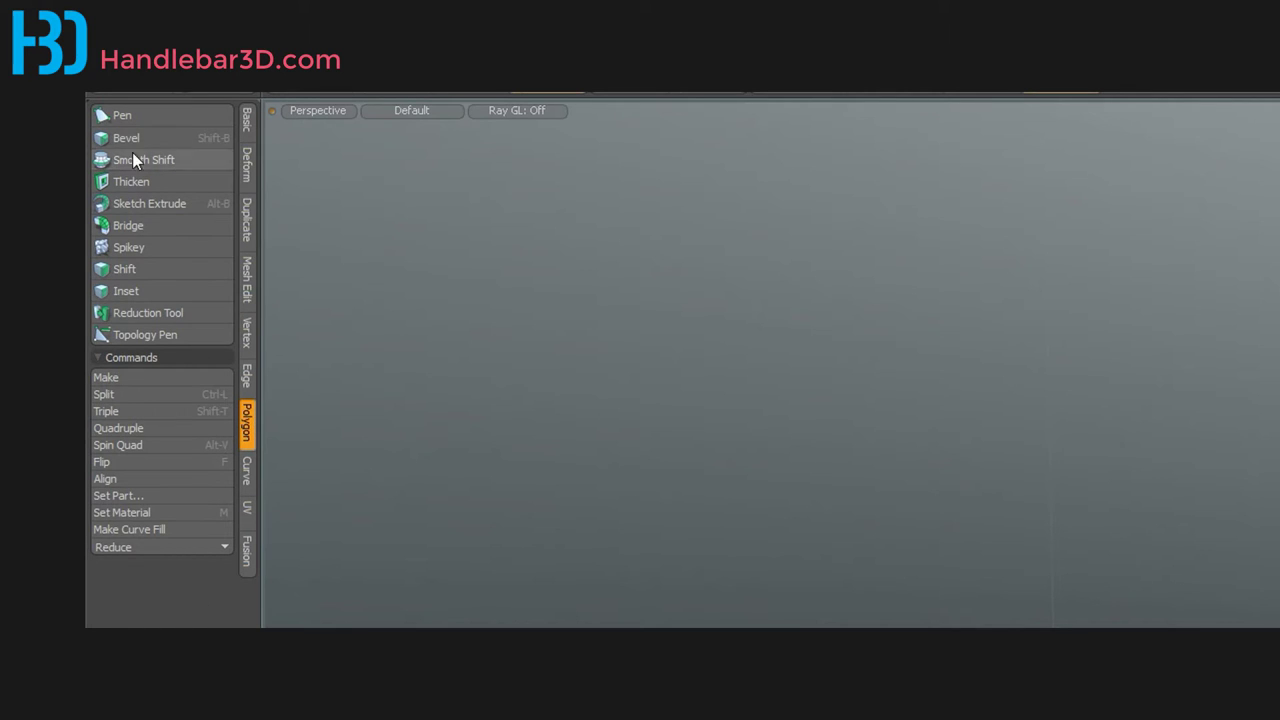
pyautogui.click(180, 289)
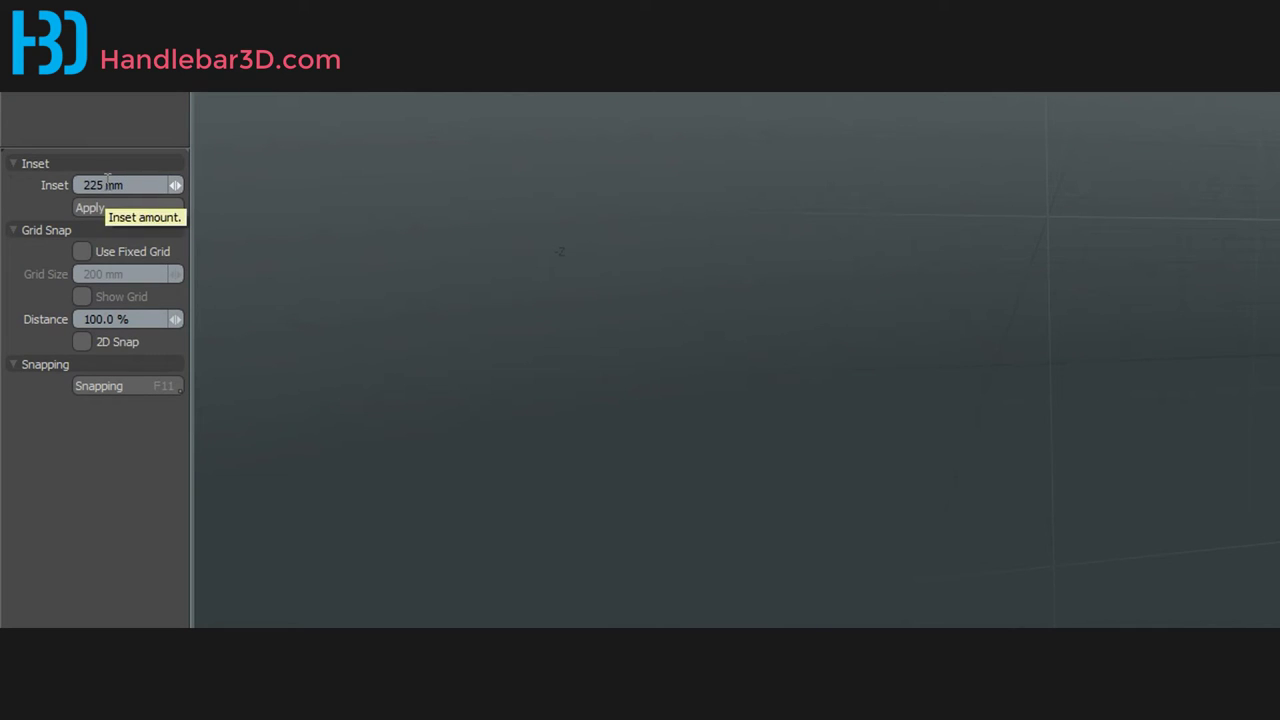
pyautogui.doubleClick(104, 186)
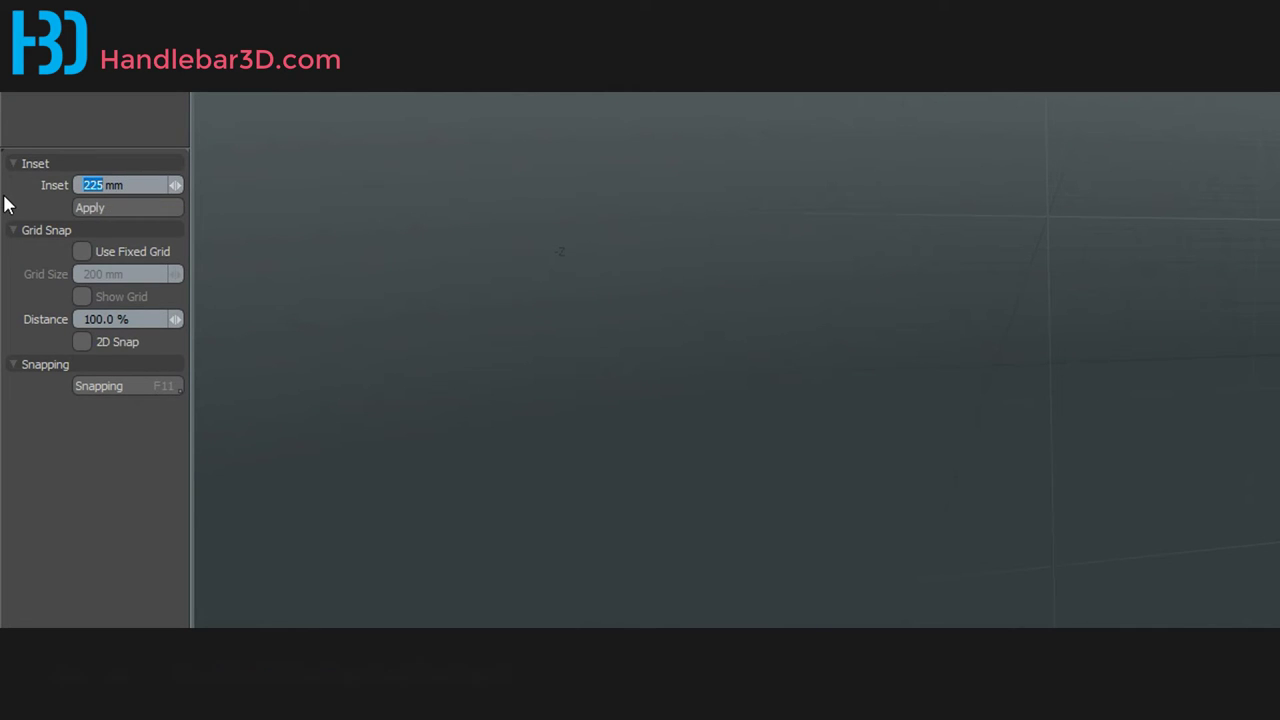
pyautogui.write('200')
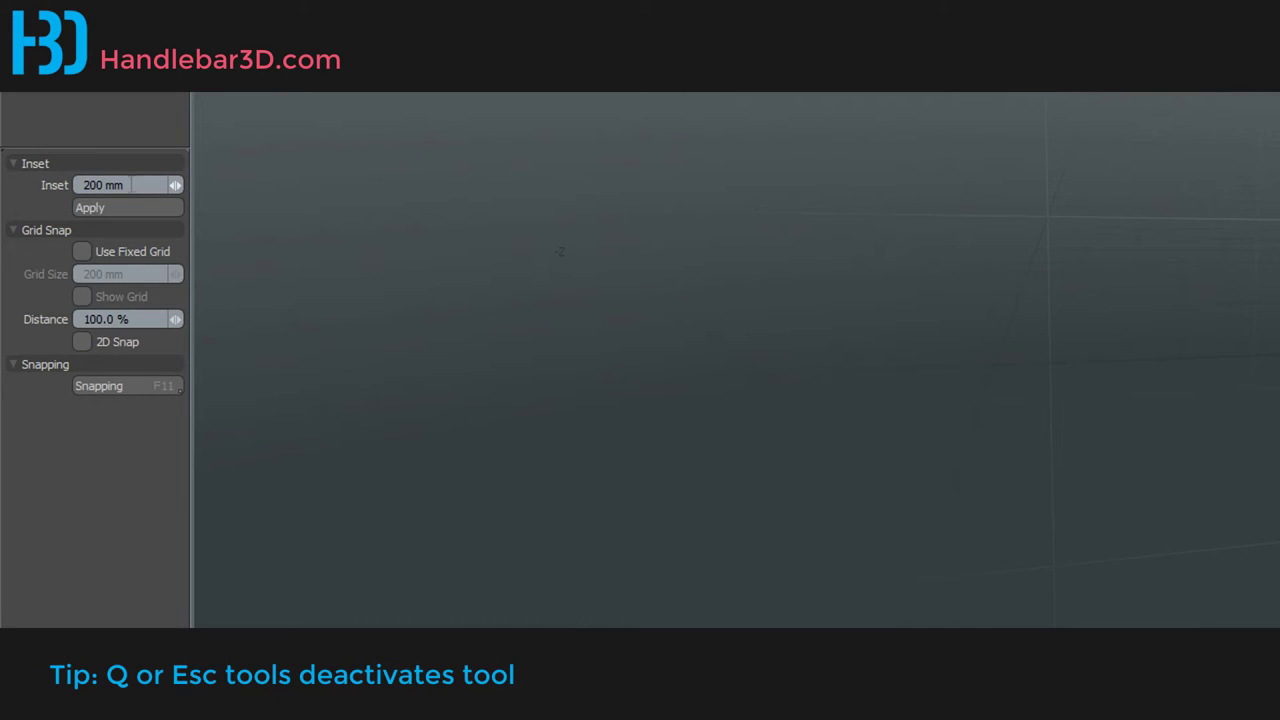
pyautogui.click(137, 208)
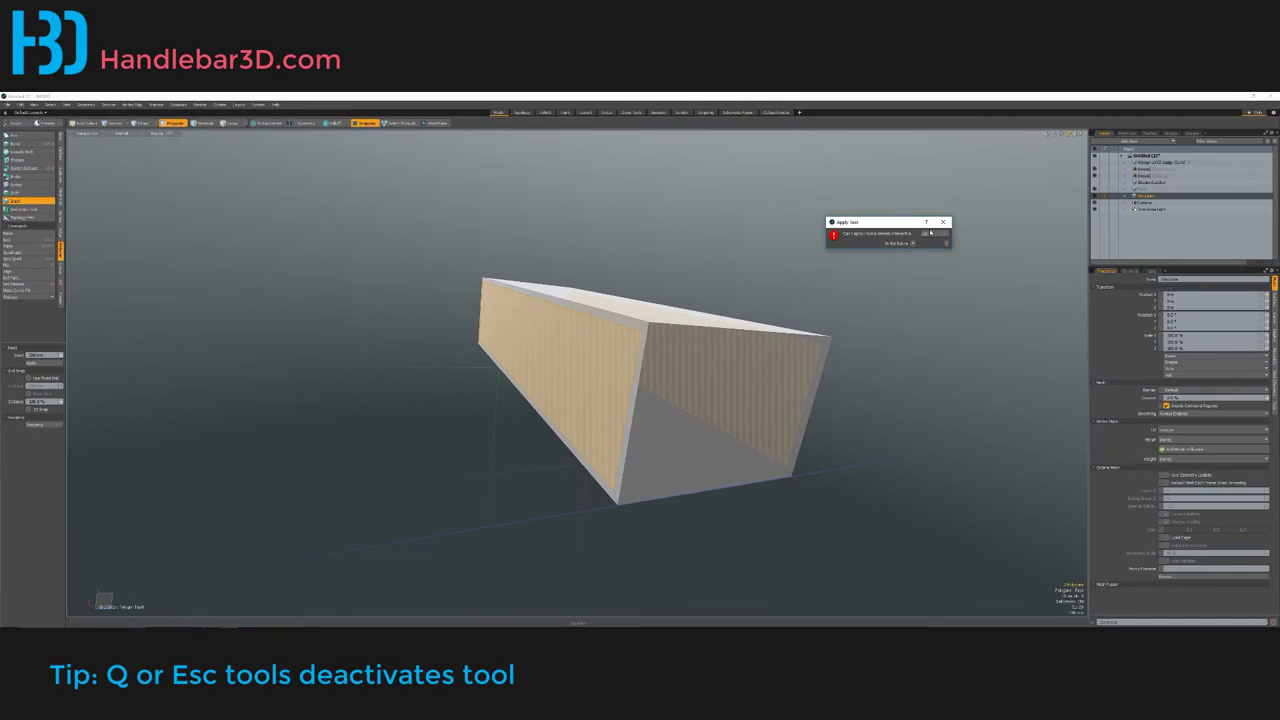
pyautogui.press('q')
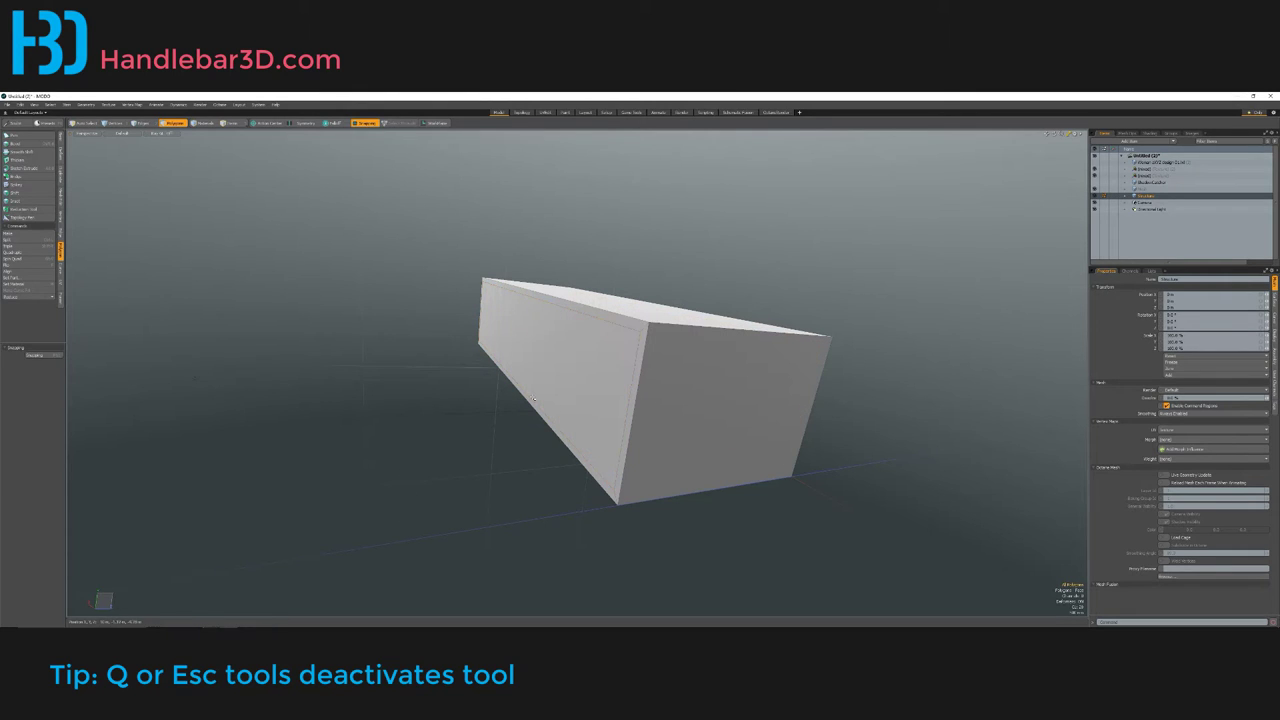
# Step: Select the inset inner polygons on the front and back of the box and delete them
pyautogui.keyDown('alt'); pyautogui.moveTo(491, 467); pyautogui.dragTo(671, 304); pyautogui.keyUp('alt')
pyautogui.press('3')
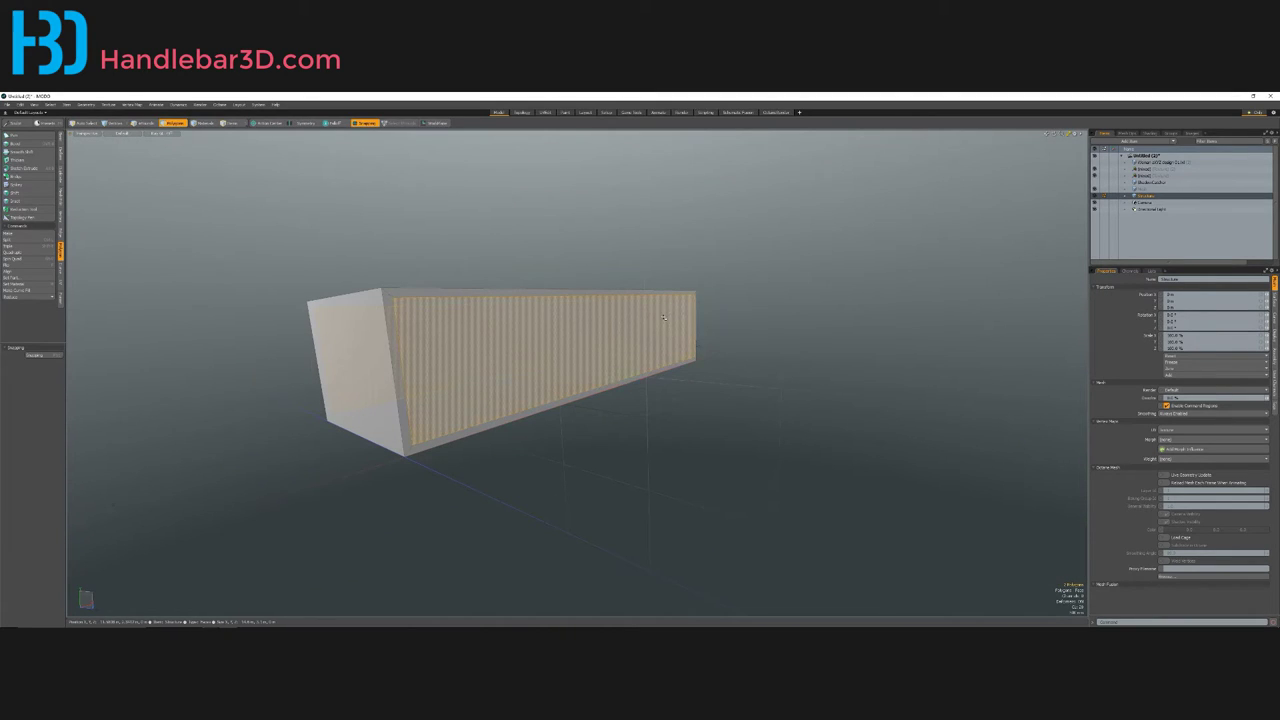
pyautogui.press('Delete')
pyautogui.keyDown('alt'); pyautogui.moveTo(436, 375); pyautogui.dragTo(514, 391); pyautogui.keyUp('alt')
pyautogui.scroll(4, 446, 343)
pyautogui.scroll(-2, 441, 335)
pyautogui.keyDown('alt'); pyautogui.moveTo(441, 335); pyautogui.dragTo(184, 191); pyautogui.keyUp('alt')
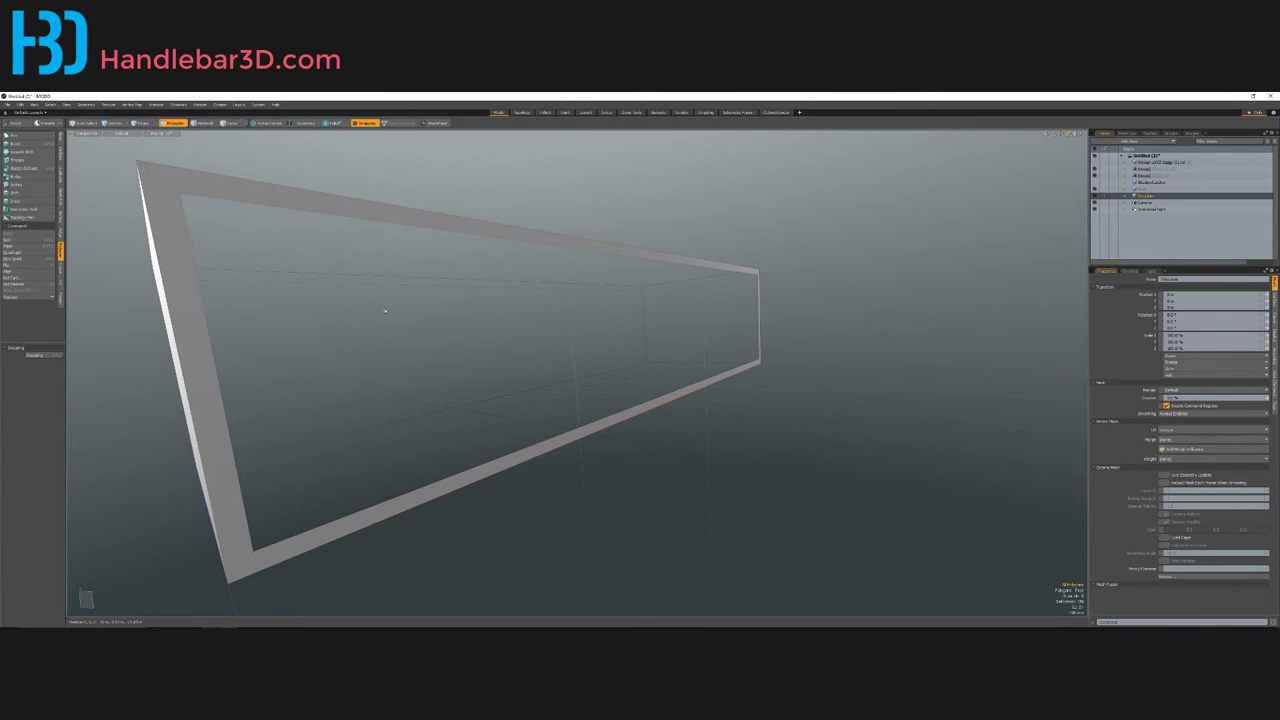
# Step: Select the inner edge loops of both the front and back openings
pyautogui.doubleClick(259, 204)
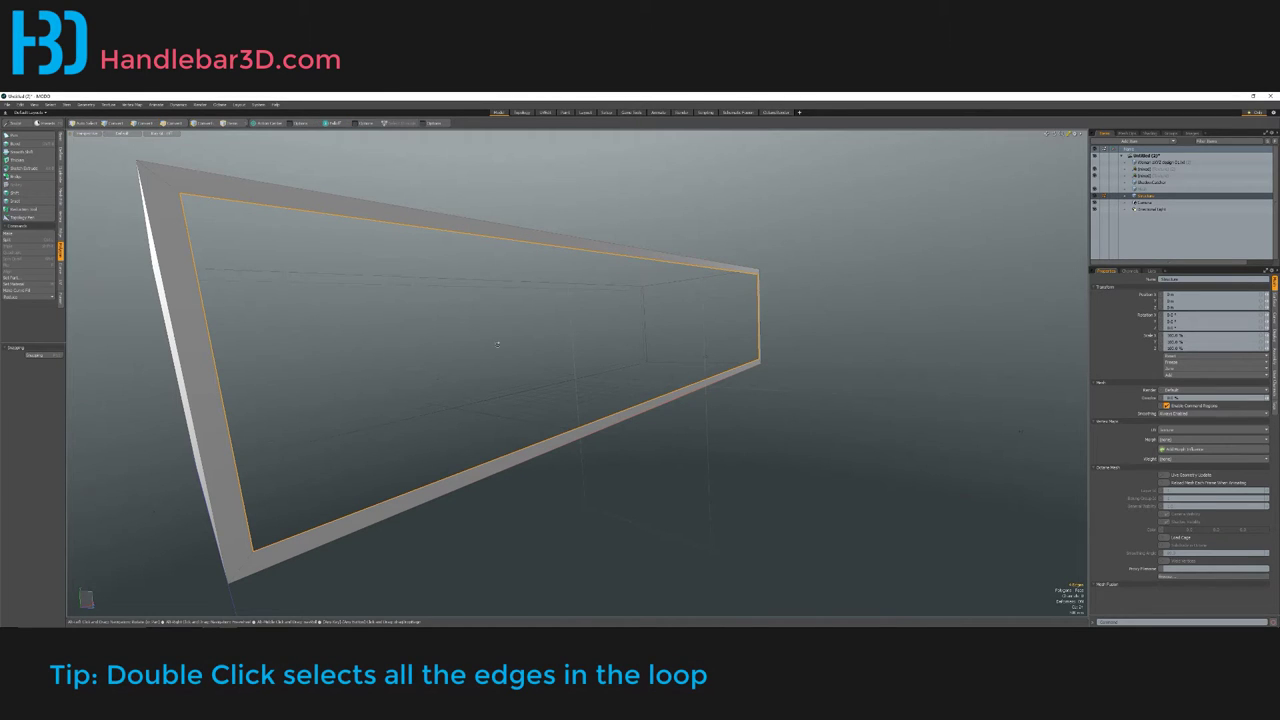
pyautogui.keyDown('alt'); pyautogui.moveTo(494, 400); pyautogui.dragTo(548, 263); pyautogui.keyUp('alt')
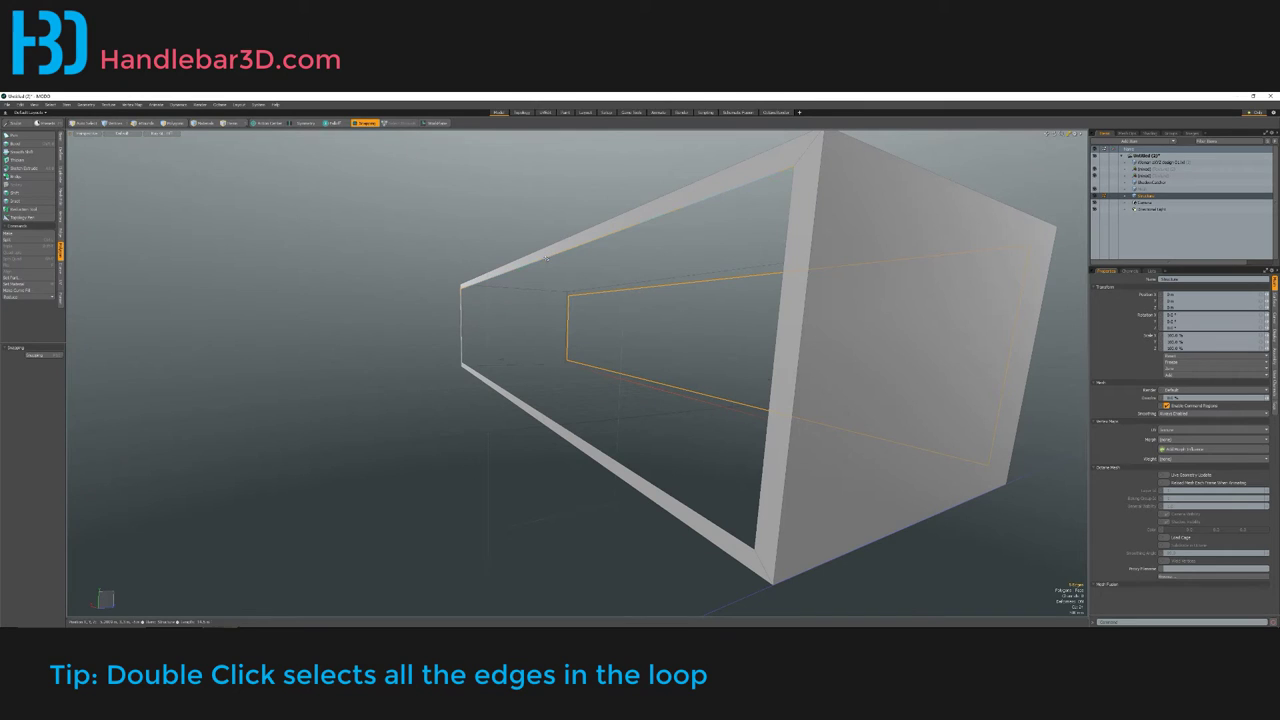
pyautogui.keyDown('alt'); pyautogui.moveTo(516, 345); pyautogui.dragTo(436, 296); pyautogui.keyUp('alt')
pyautogui.keyDown('alt'); pyautogui.moveTo(523, 269); pyautogui.dragTo(478, 280); pyautogui.keyUp('alt')
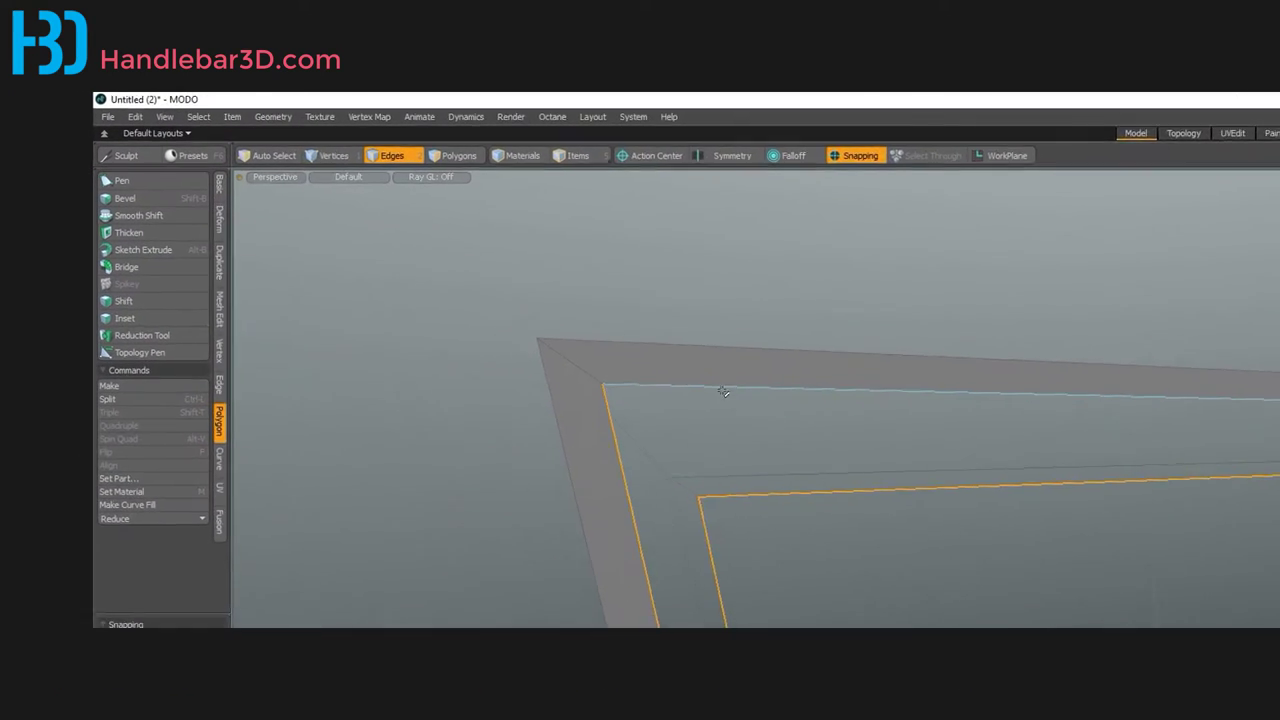
# Step: Bridge the two edge loops to form the inner walls, floor and ceiling, and clear the selection
pyautogui.click(255, 418)
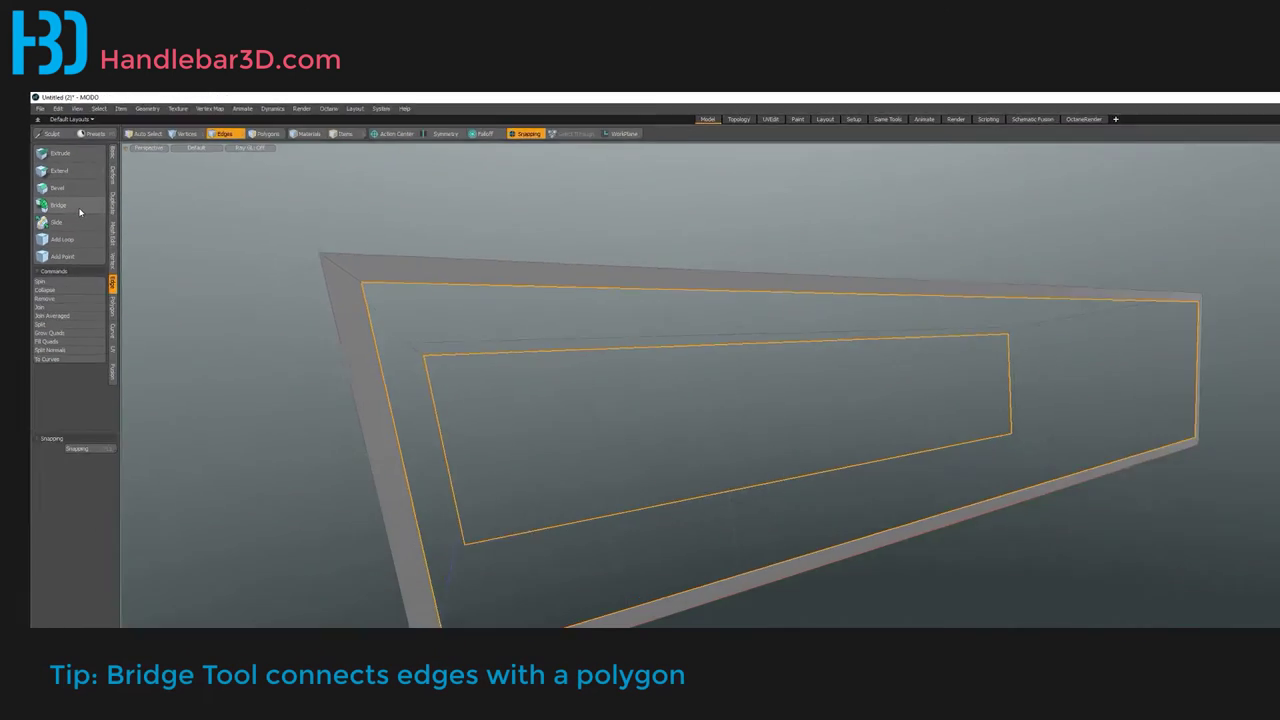
pyautogui.click(78, 206)
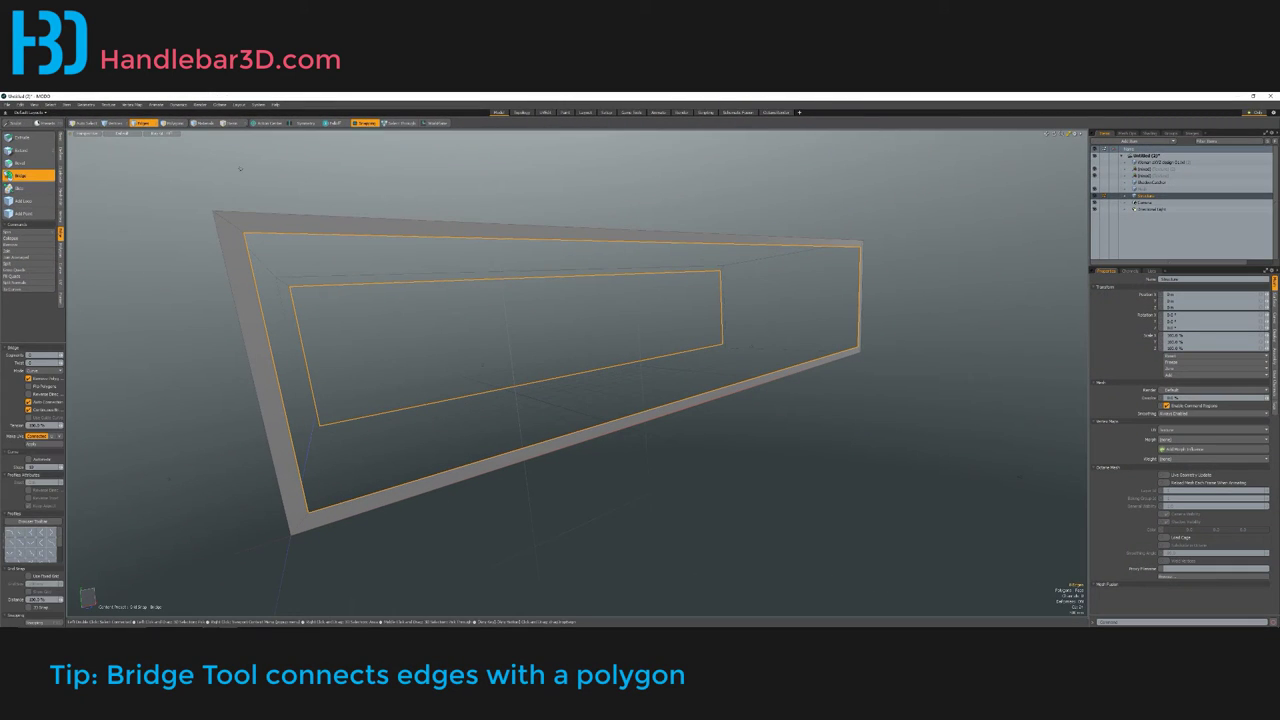
pyautogui.click(240, 168)
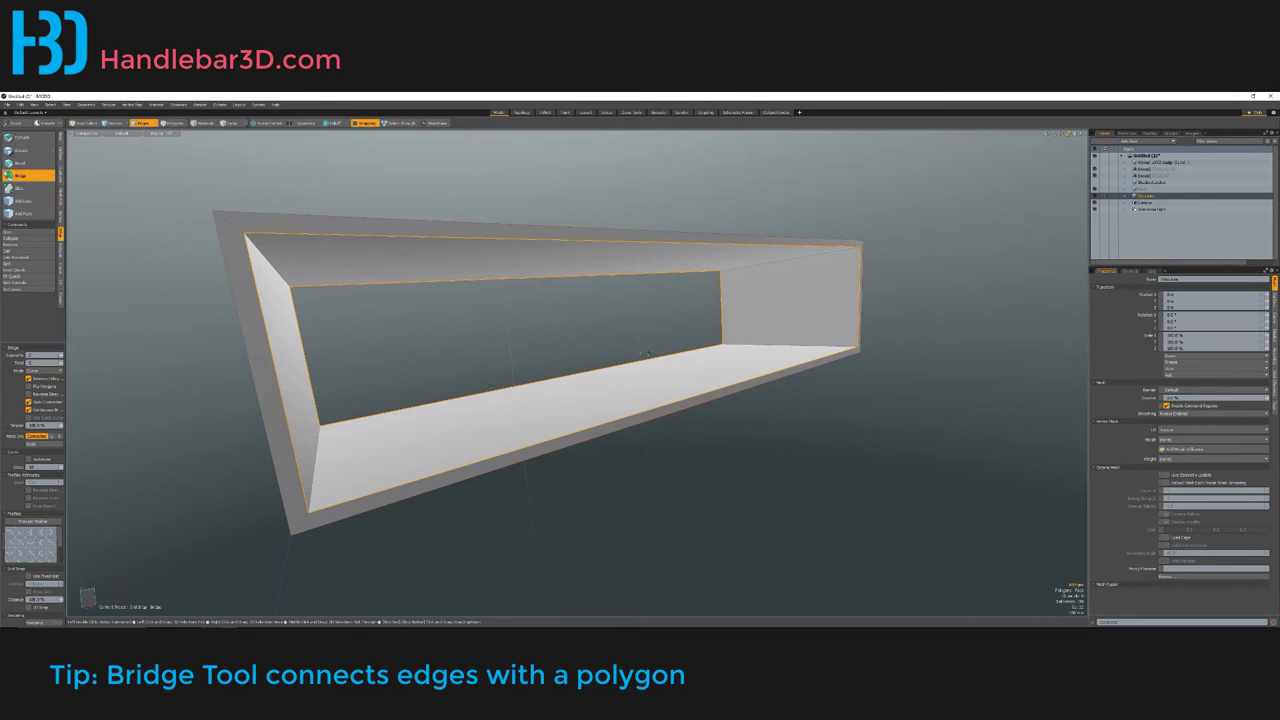
pyautogui.keyDown('alt'); pyautogui.moveTo(648, 353); pyautogui.dragTo(516, 434); pyautogui.keyUp('alt')
pyautogui.press('Escape')
pyautogui.scroll(5, 505, 400)
pyautogui.moveTo(490, 350)
pyautogui.keyDown('alt'); pyautogui.mouseDown()
pyautogui.moveTo(469, 326)
pyautogui.moveTo(490, 371)
pyautogui.mouseUp(); pyautogui.keyUp('alt')
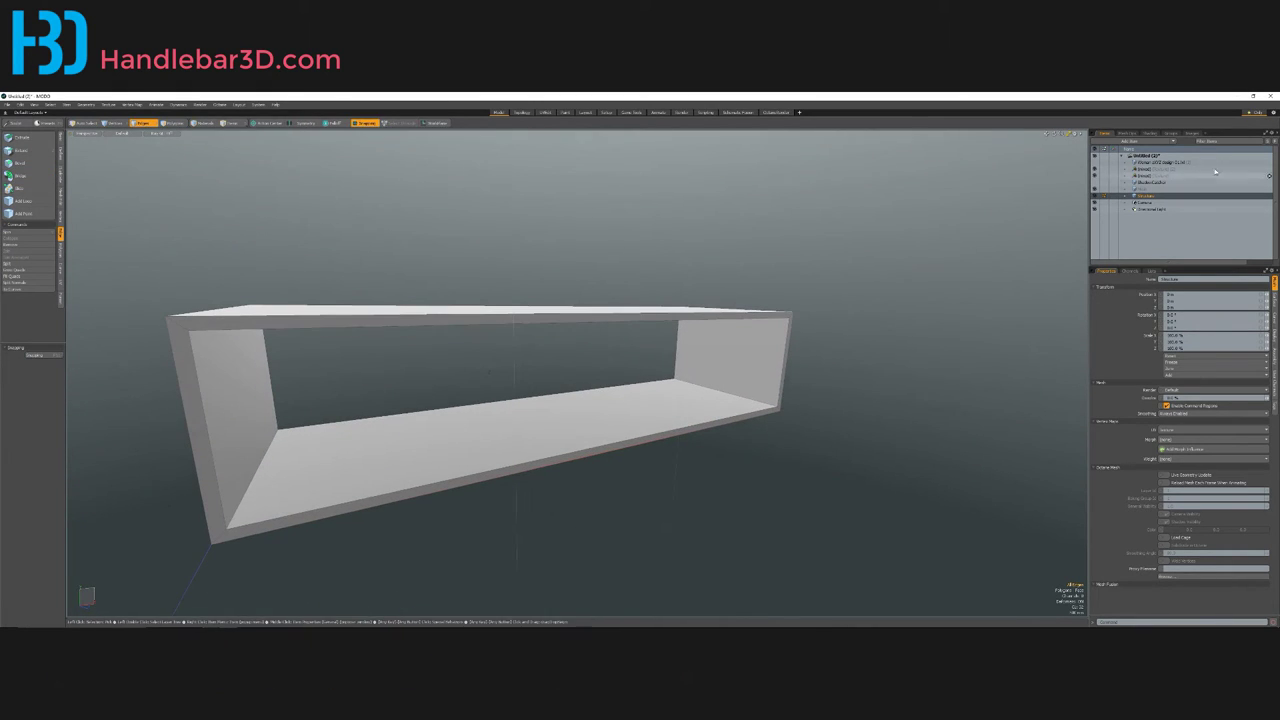
# Step: Show the woman figure and shadow catcher again and check the hollow box in the Render layout's preview from a new angle
pyautogui.click(1094, 167)
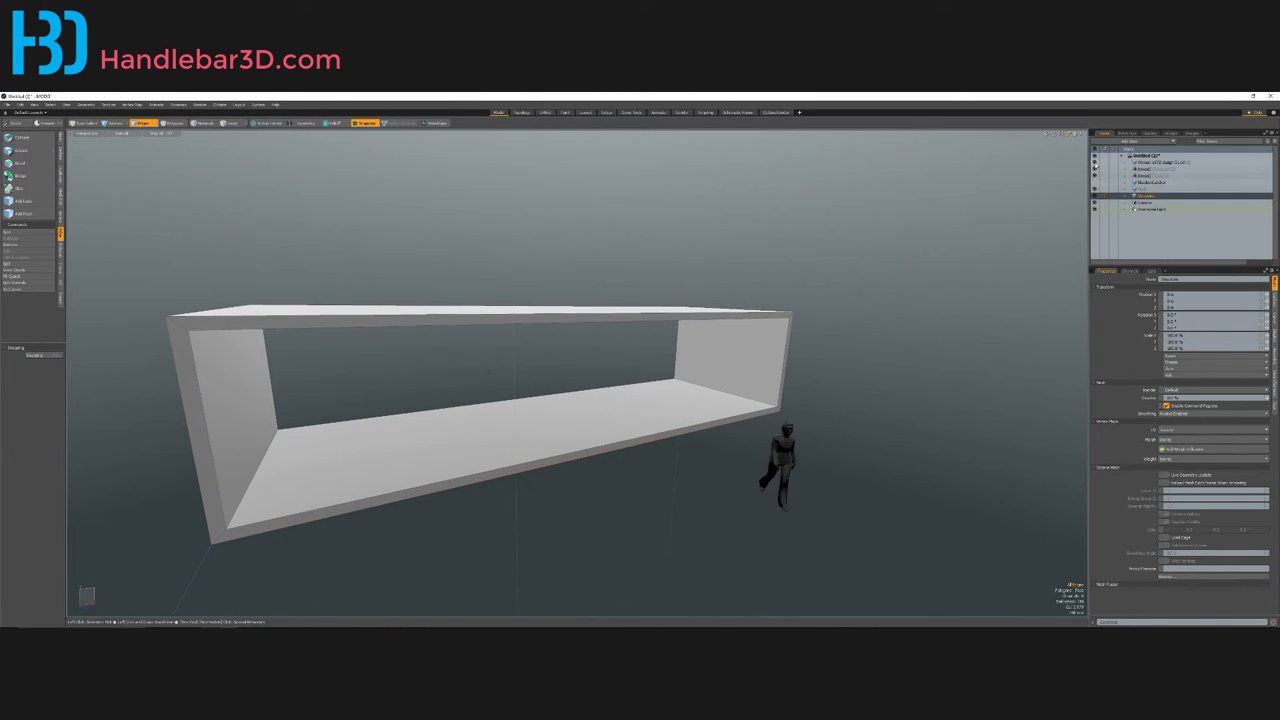
pyautogui.click(1094, 185)
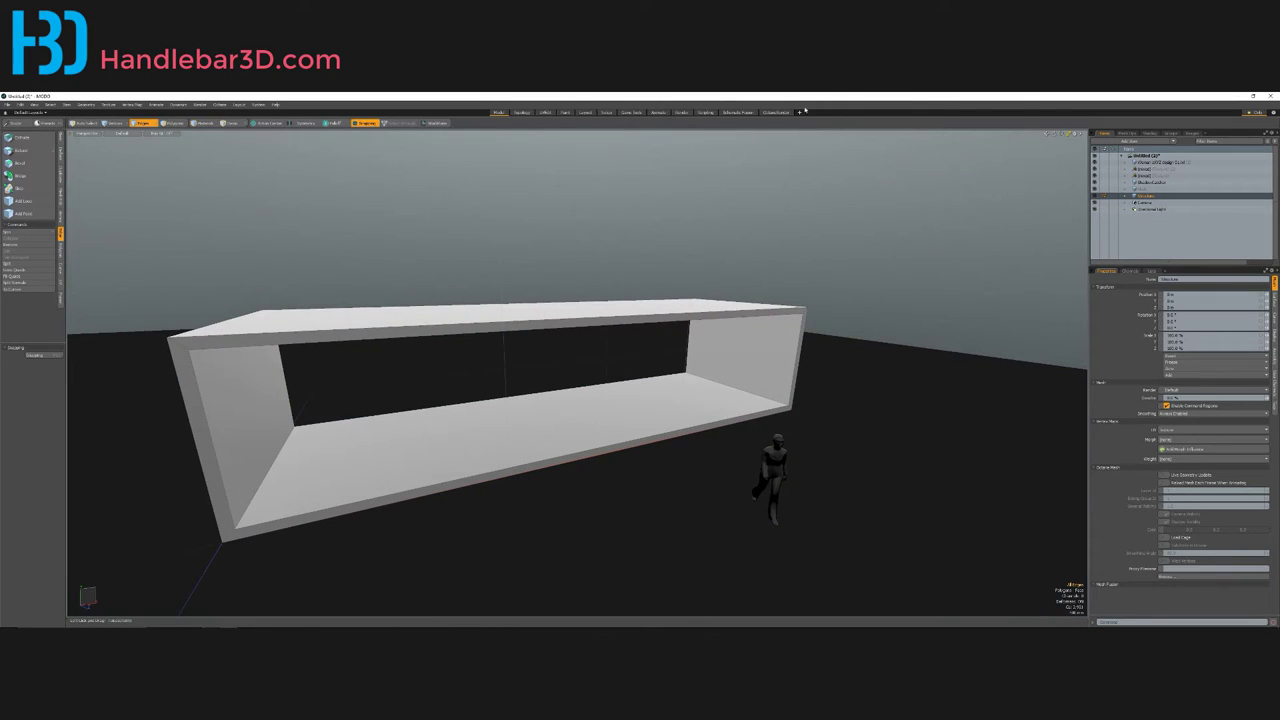
pyautogui.click(683, 113)
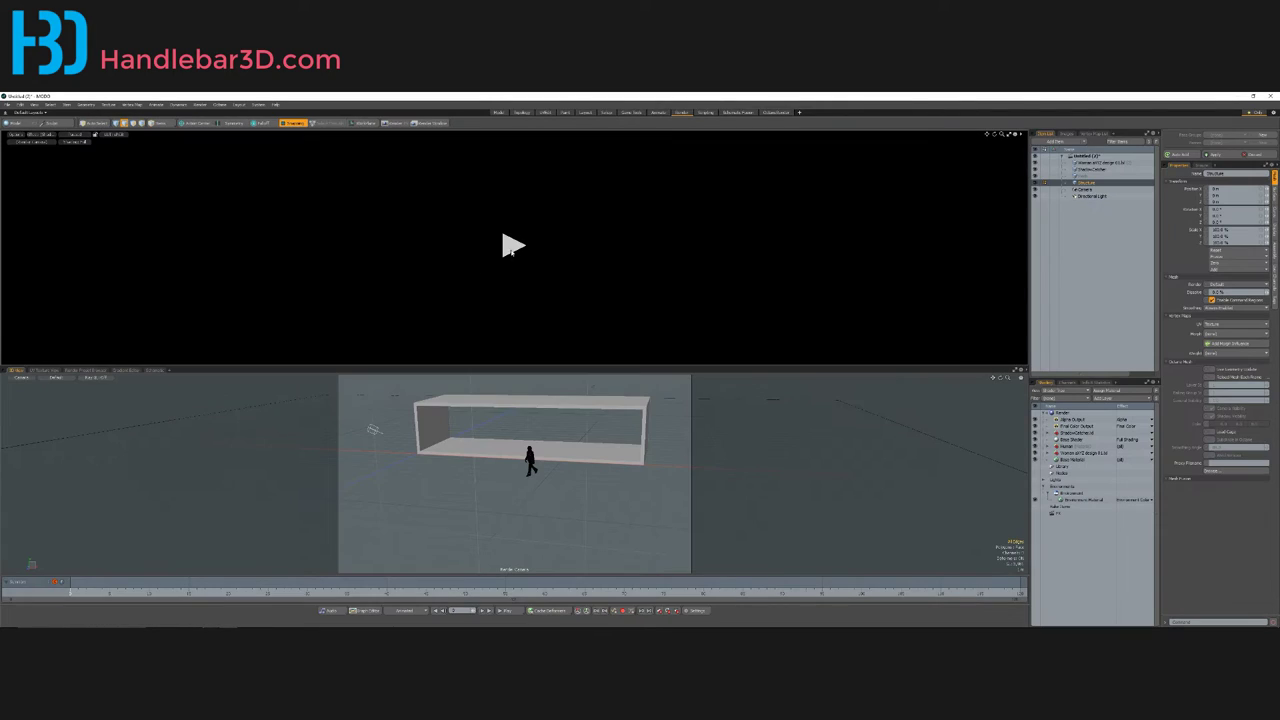
pyautogui.click(516, 248)
pyautogui.keyDown('alt'); pyautogui.moveTo(499, 393); pyautogui.dragTo(526, 421); pyautogui.keyUp('alt')
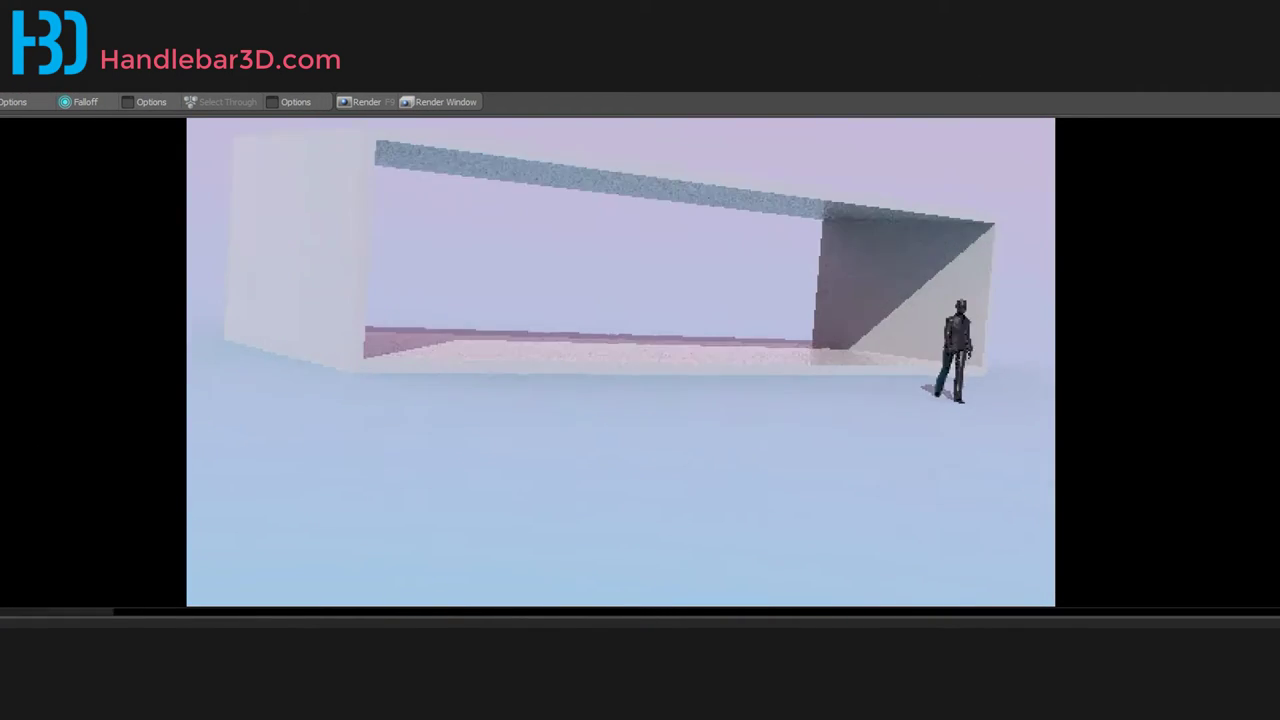
pyautogui.keyDown('alt'); pyautogui.moveTo(540, 420); pyautogui.dragTo(446, 405); pyautogui.keyUp('alt')
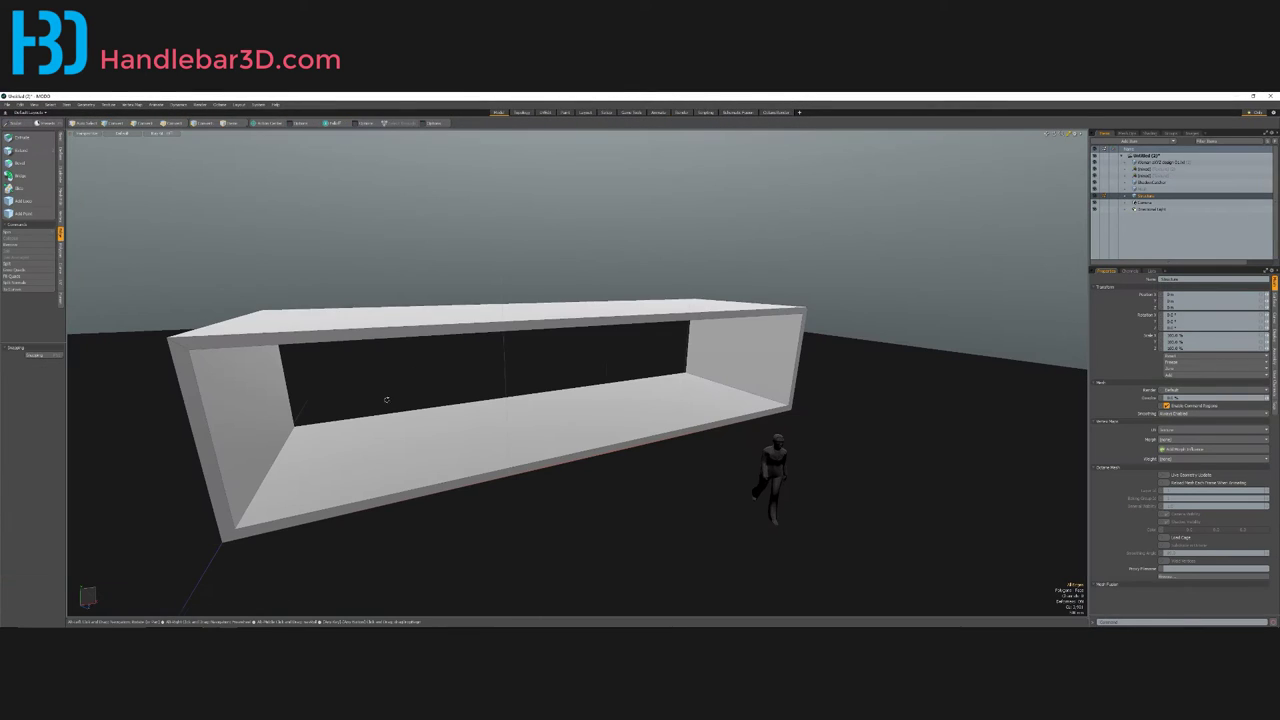
# Step: In the Model layout, add an edge loop around the structure near its back edge, at about 12.5 % of its depth
pyautogui.keyDown('alt'); pyautogui.moveTo(387, 400); pyautogui.dragTo(480, 358); pyautogui.keyUp('alt')
pyautogui.keyDown('alt'); pyautogui.moveTo(555, 375); pyautogui.dragTo(478, 321); pyautogui.keyUp('alt')
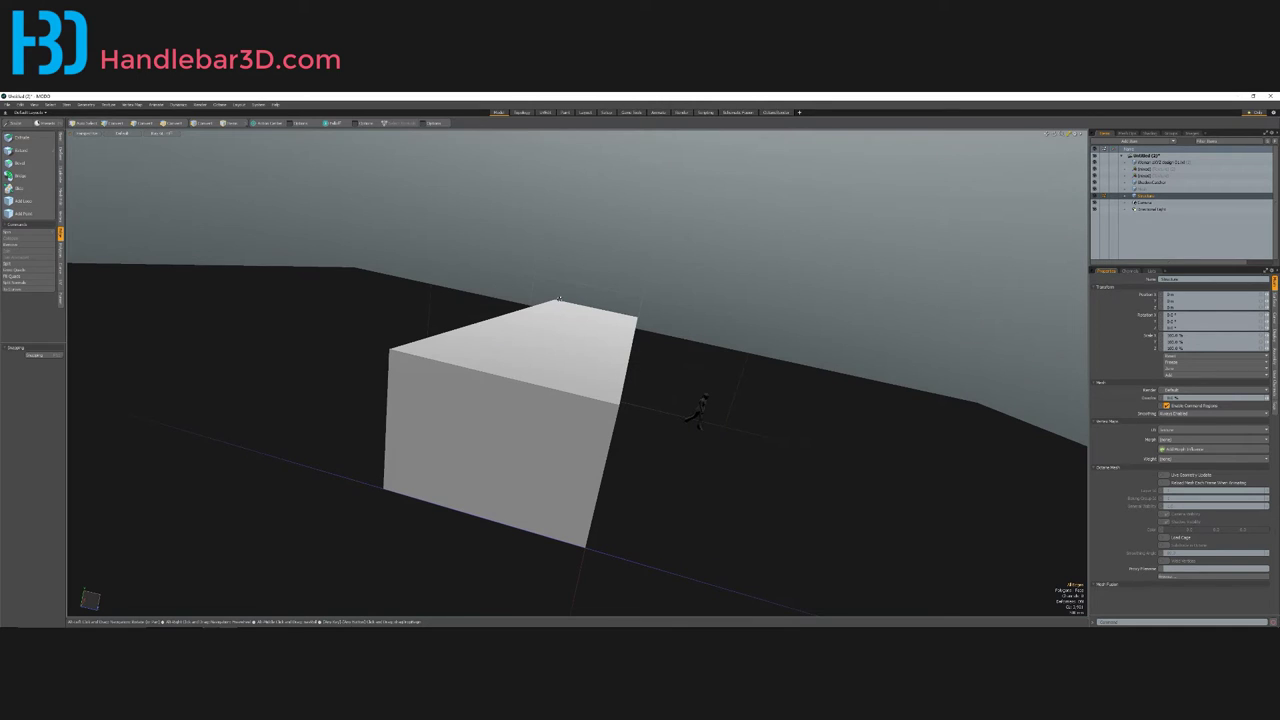
pyautogui.keyDown('alt'); pyautogui.moveTo(617, 396); pyautogui.dragTo(480, 395); pyautogui.keyUp('alt')
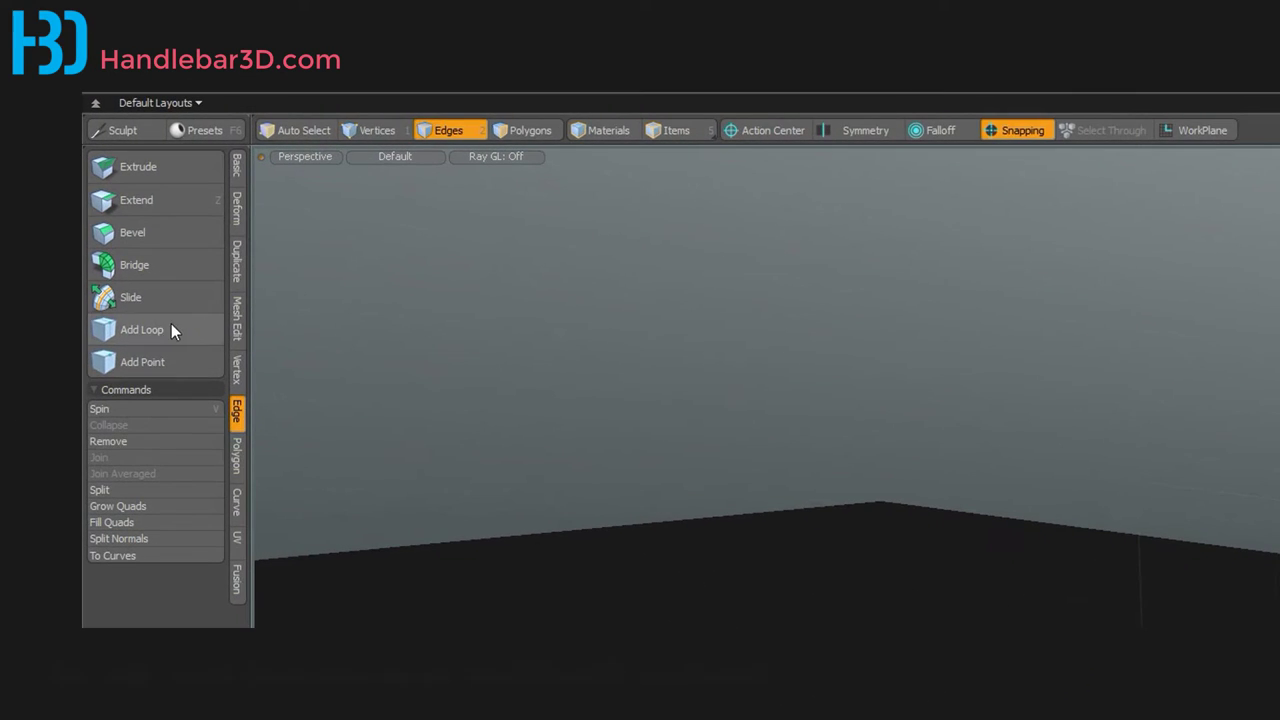
pyautogui.press('5')
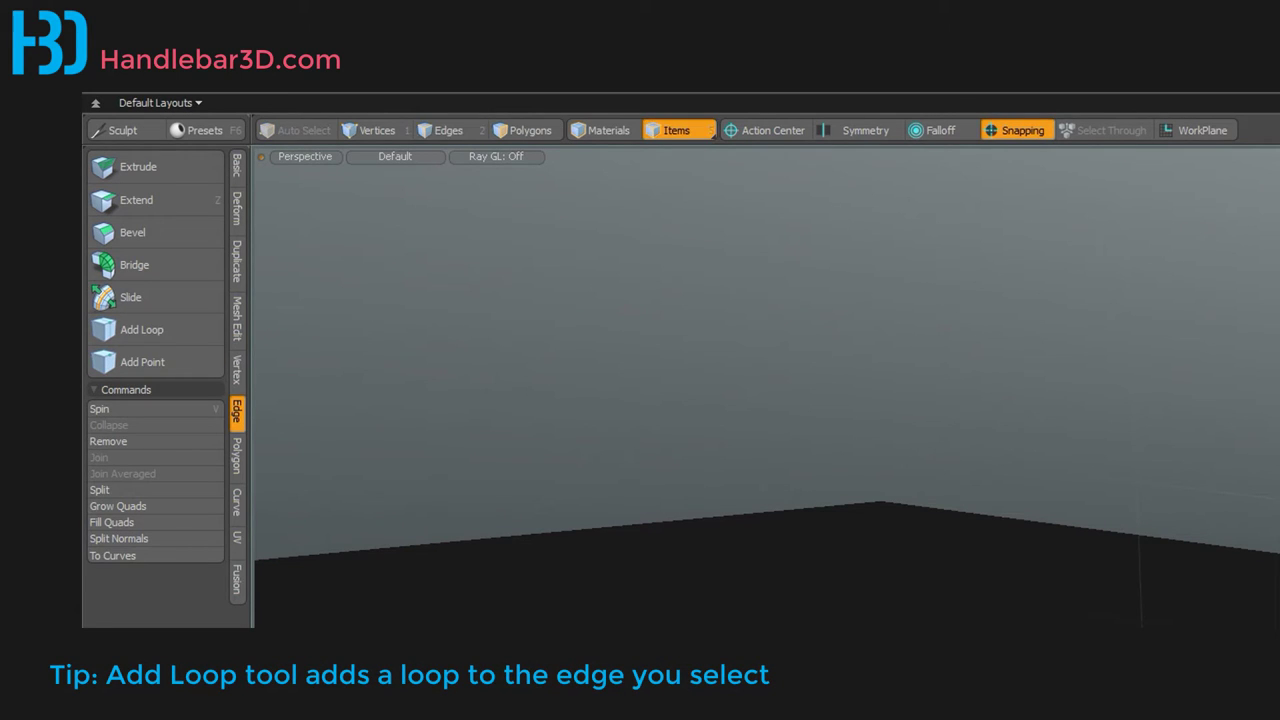
pyautogui.press('2')
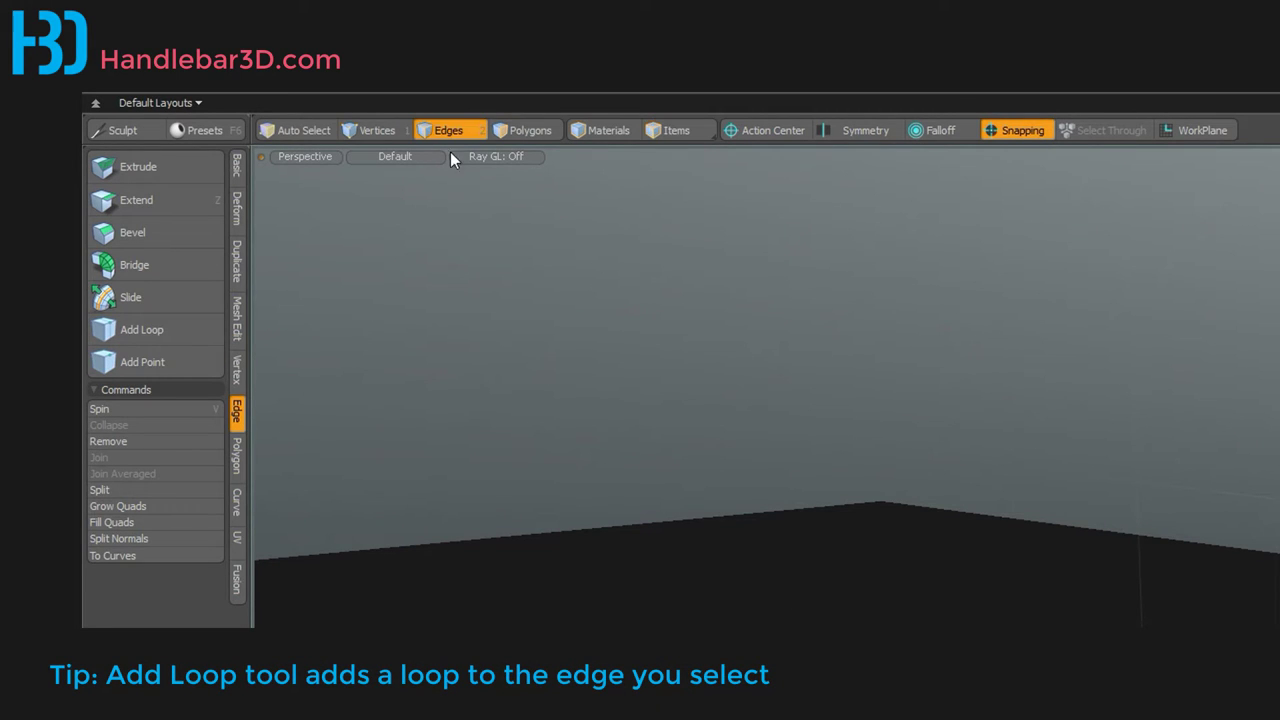
pyautogui.click(141, 329)
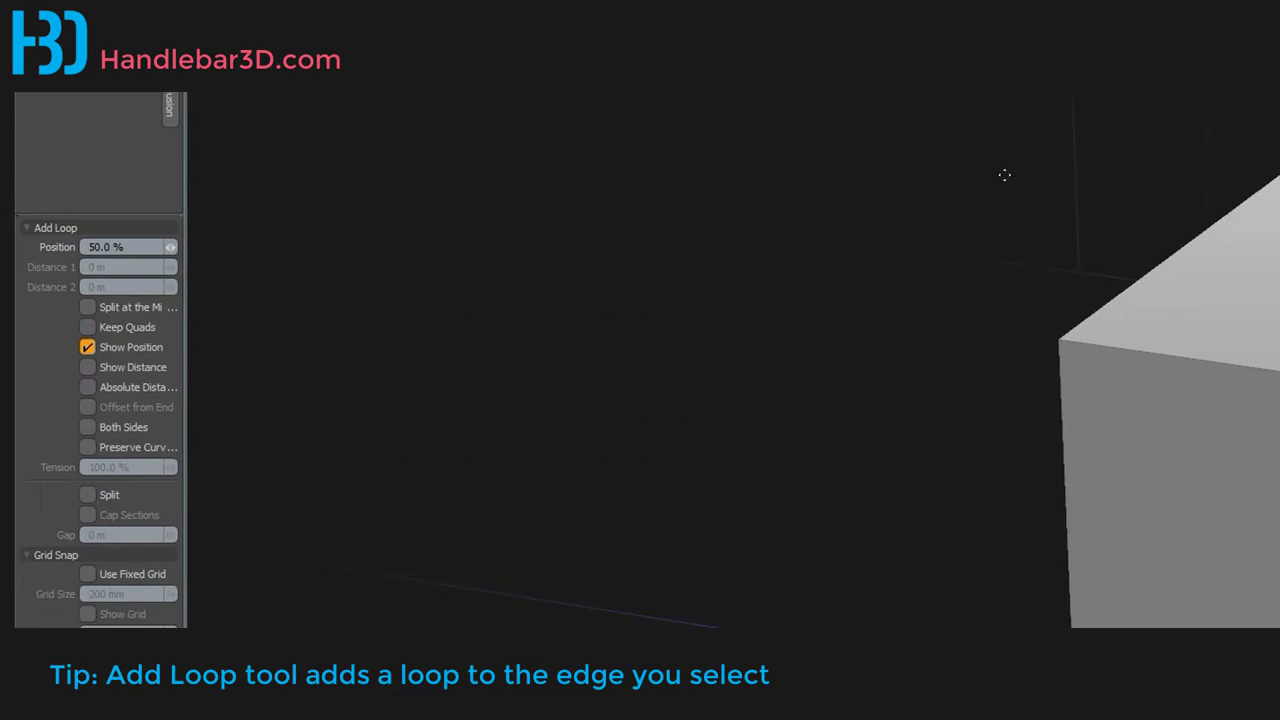
pyautogui.moveTo(1198, 262); pyautogui.dragTo(1119, 244)
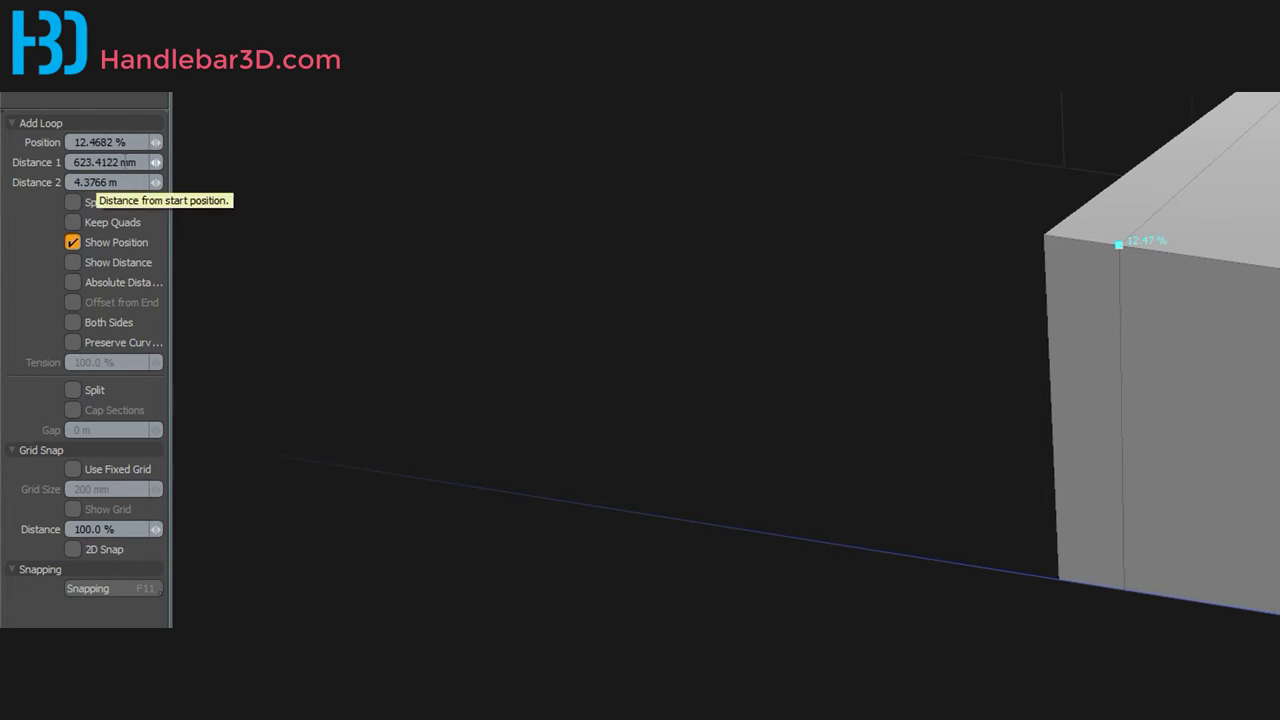
# Step: Set the new edge loop's Distance 1 to 600 mm
pyautogui.moveTo(122, 163); pyautogui.dragTo(79, 176)
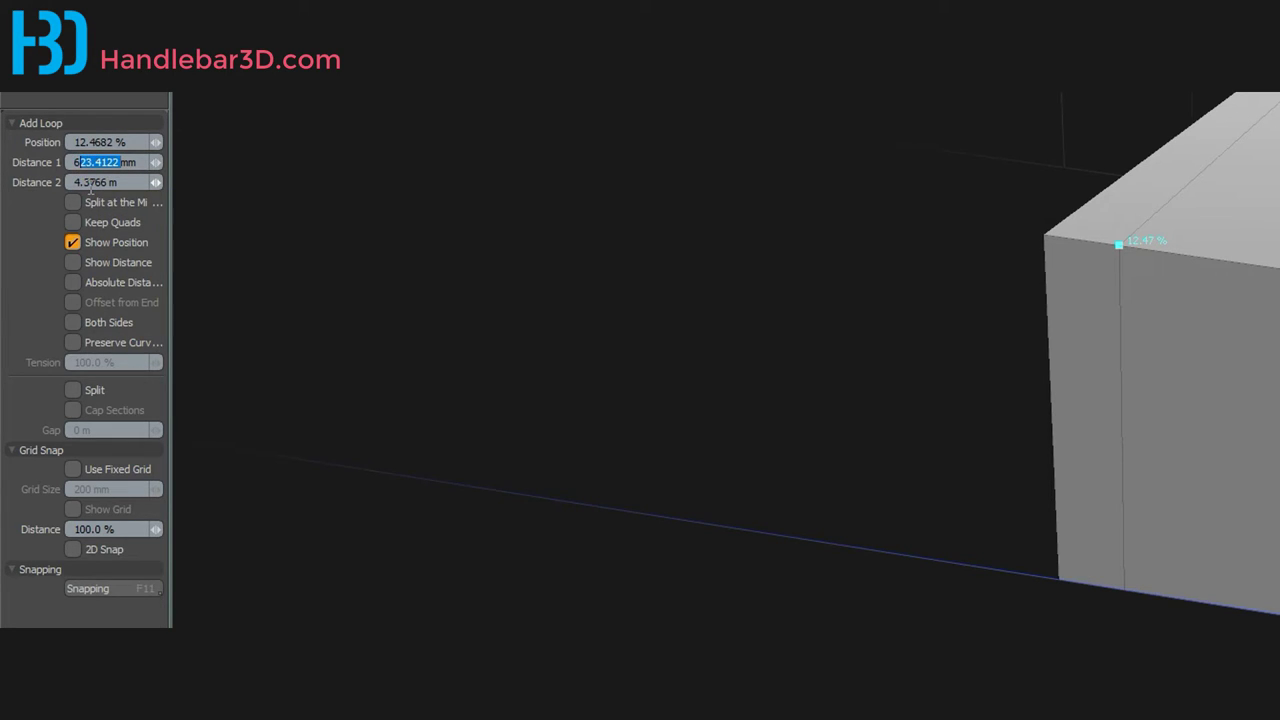
pyautogui.write('600mm')
pyautogui.press('Return')
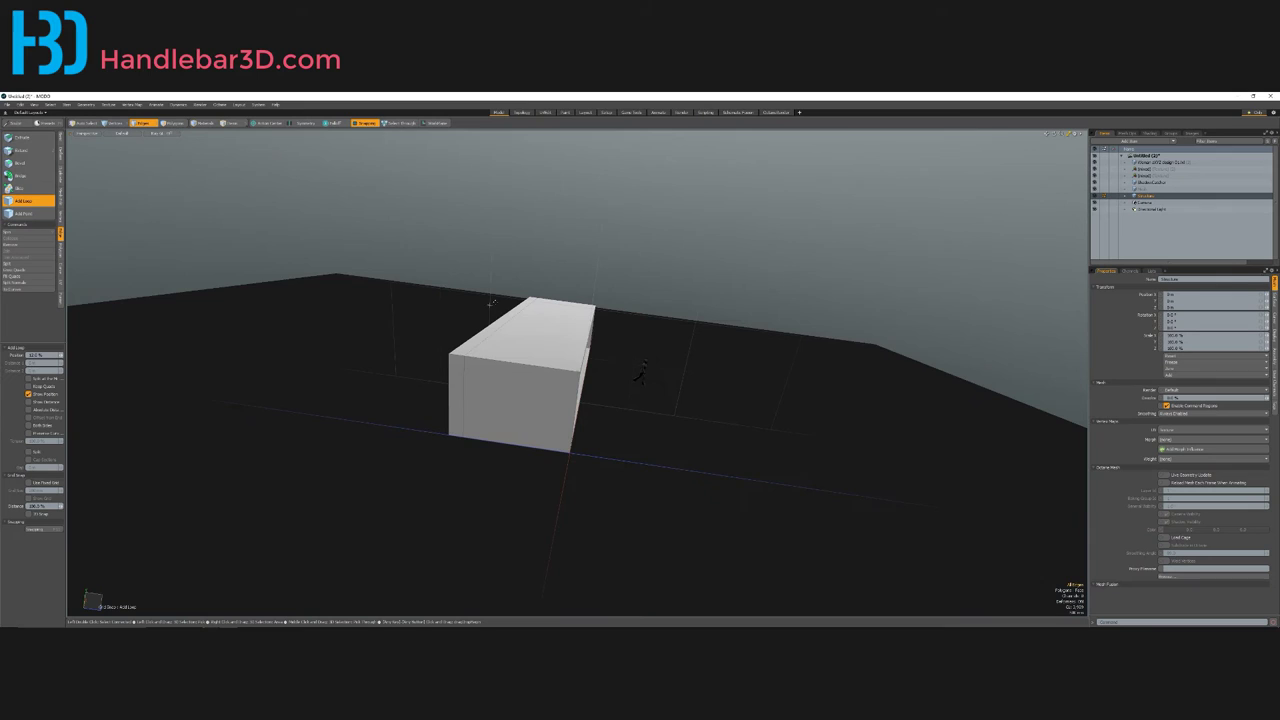
# Step: Finish the edge loop and select the narrow polygon strip along the back edge of the structure's roof
pyautogui.scroll(2, 491, 330)
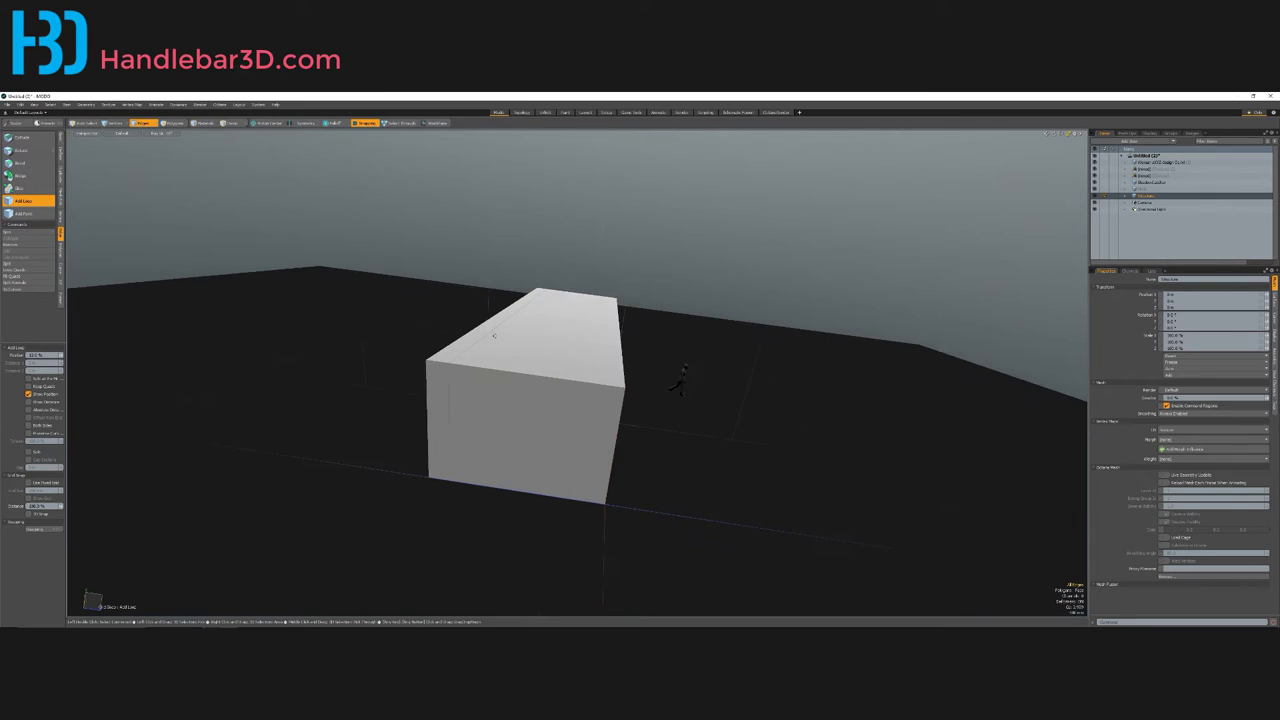
pyautogui.keyDown('alt'); pyautogui.moveTo(432, 341); pyautogui.dragTo(514, 423); pyautogui.keyUp('alt')
pyautogui.press('space')
pyautogui.press('space')
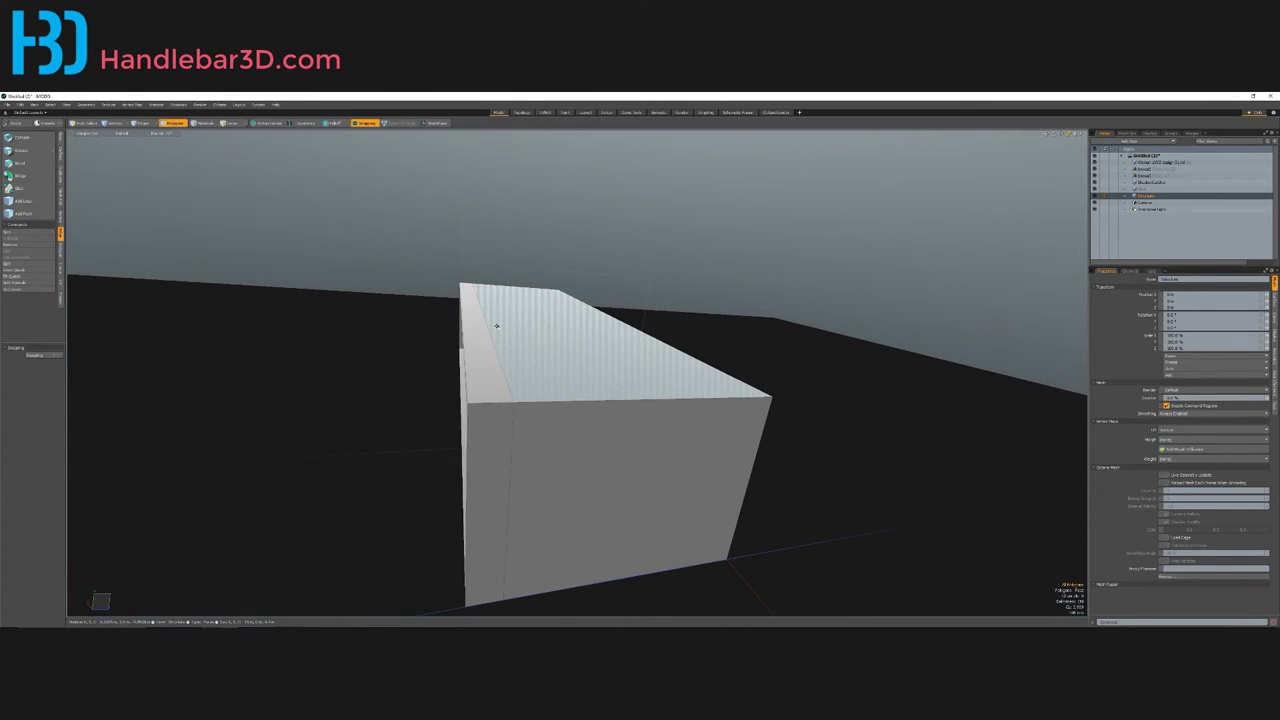
pyautogui.click(477, 331)
pyautogui.keyDown('alt'); pyautogui.moveTo(468, 414); pyautogui.dragTo(297, 423); pyautogui.keyUp('alt')
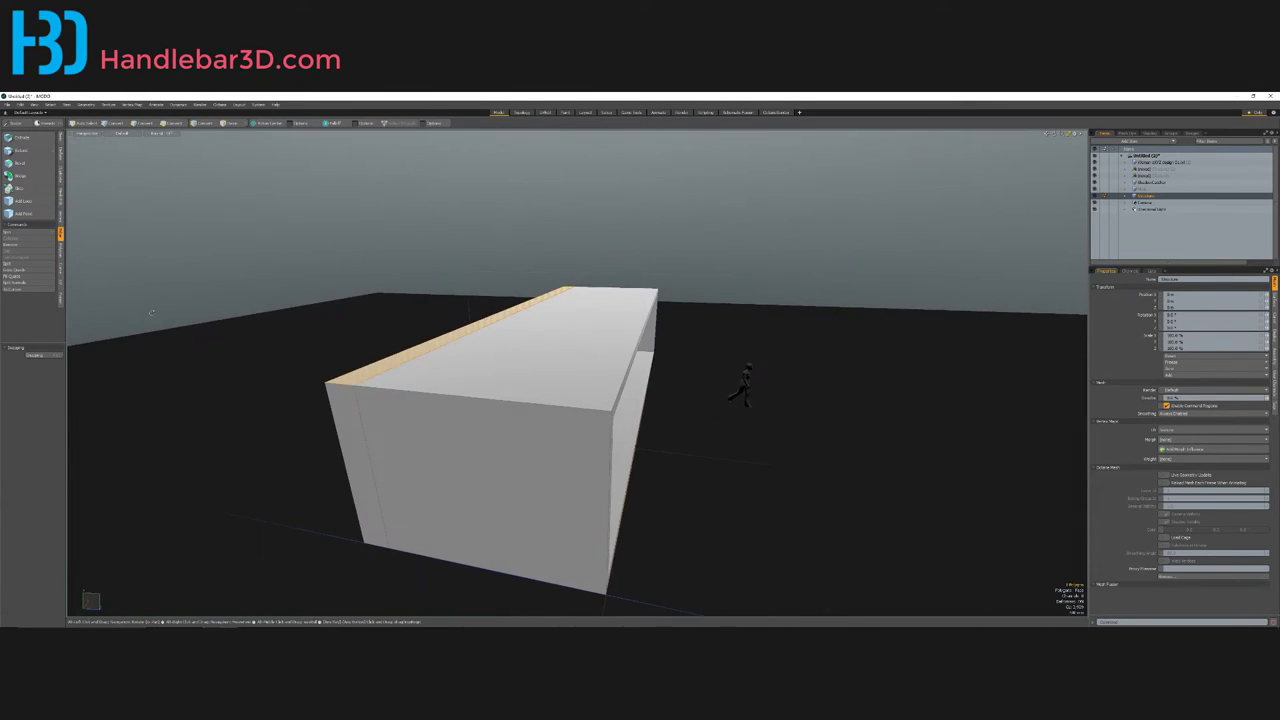
pyautogui.keyDown('alt'); pyautogui.moveTo(454, 386); pyautogui.dragTo(404, 378); pyautogui.keyUp('alt')
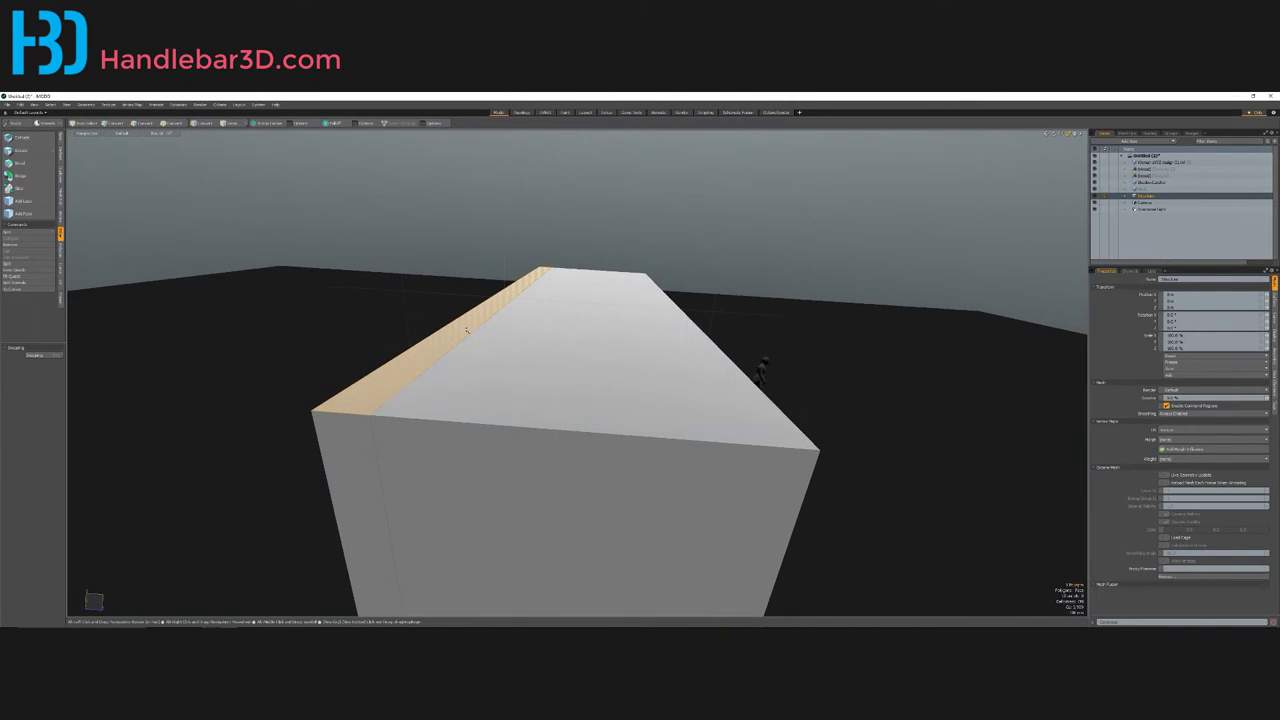
pyautogui.click(563, 338)
pyautogui.keyDown('alt'); pyautogui.moveTo(464, 320); pyautogui.dragTo(501, 382); pyautogui.keyUp('alt')
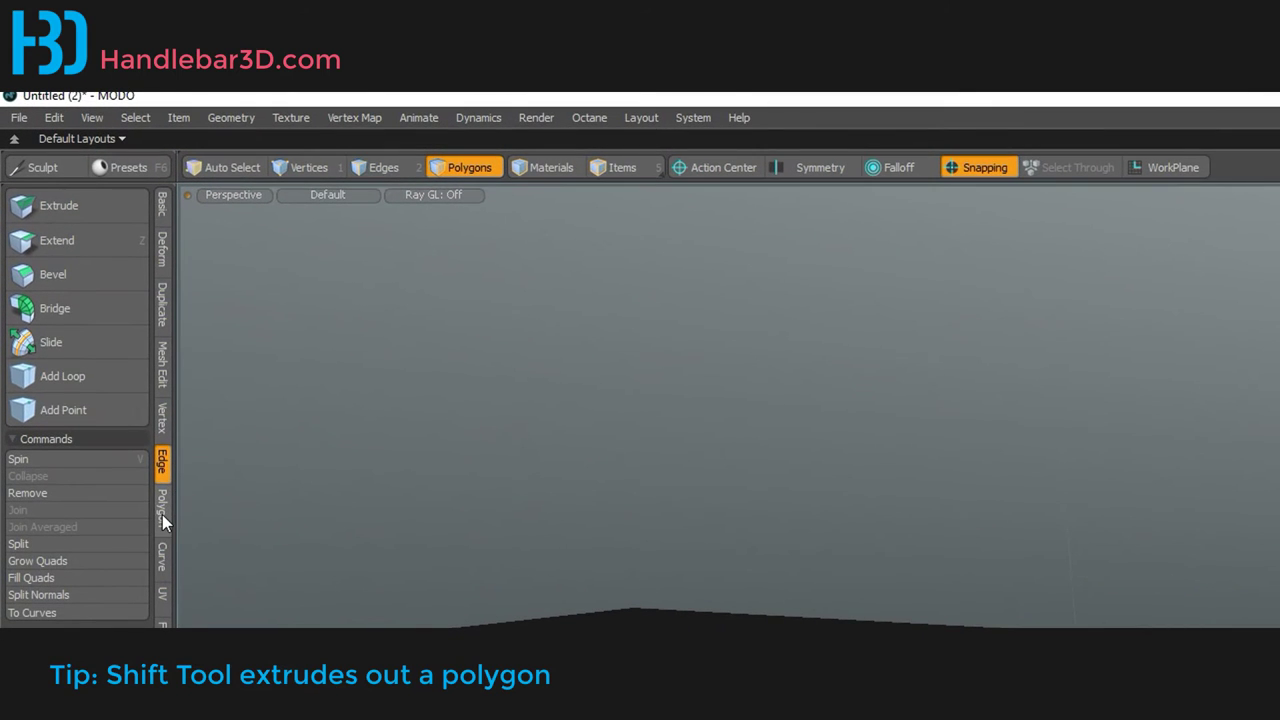
# Step: Use the Shift tool to extrude the selected roof strip upward by about 3.08 m into a raised back wall
pyautogui.click(162, 514)
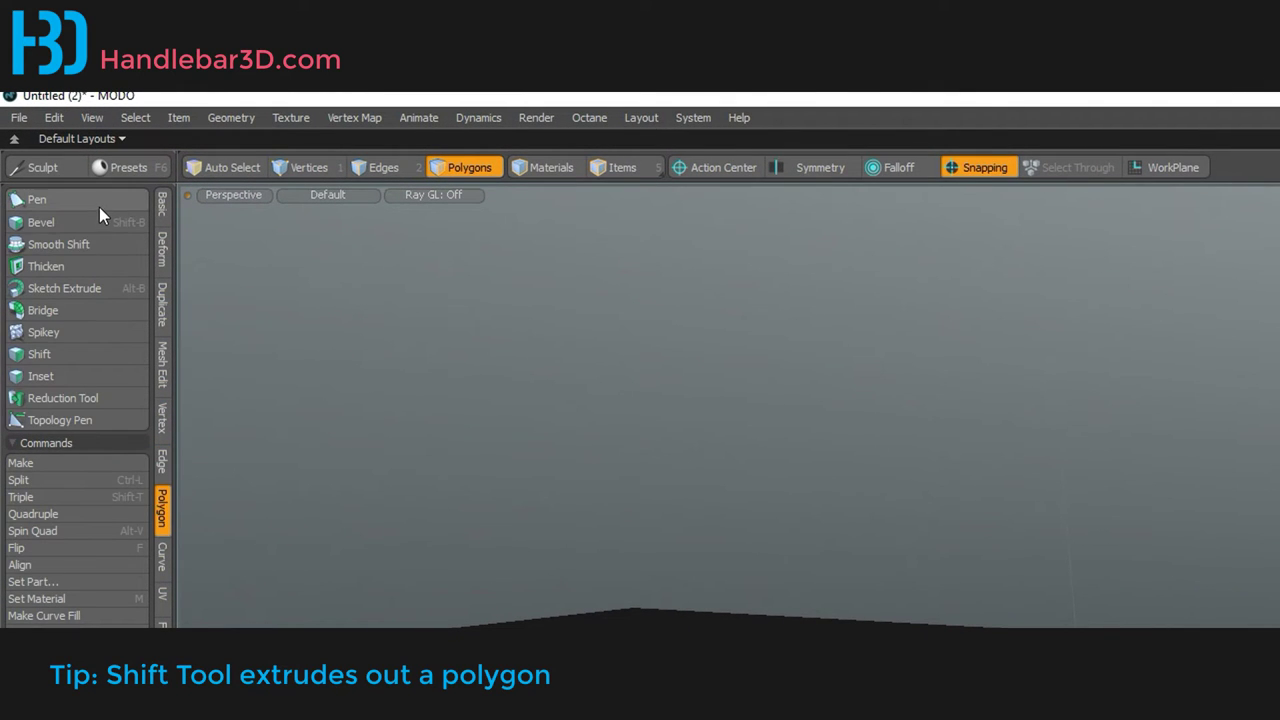
pyautogui.click(91, 354)
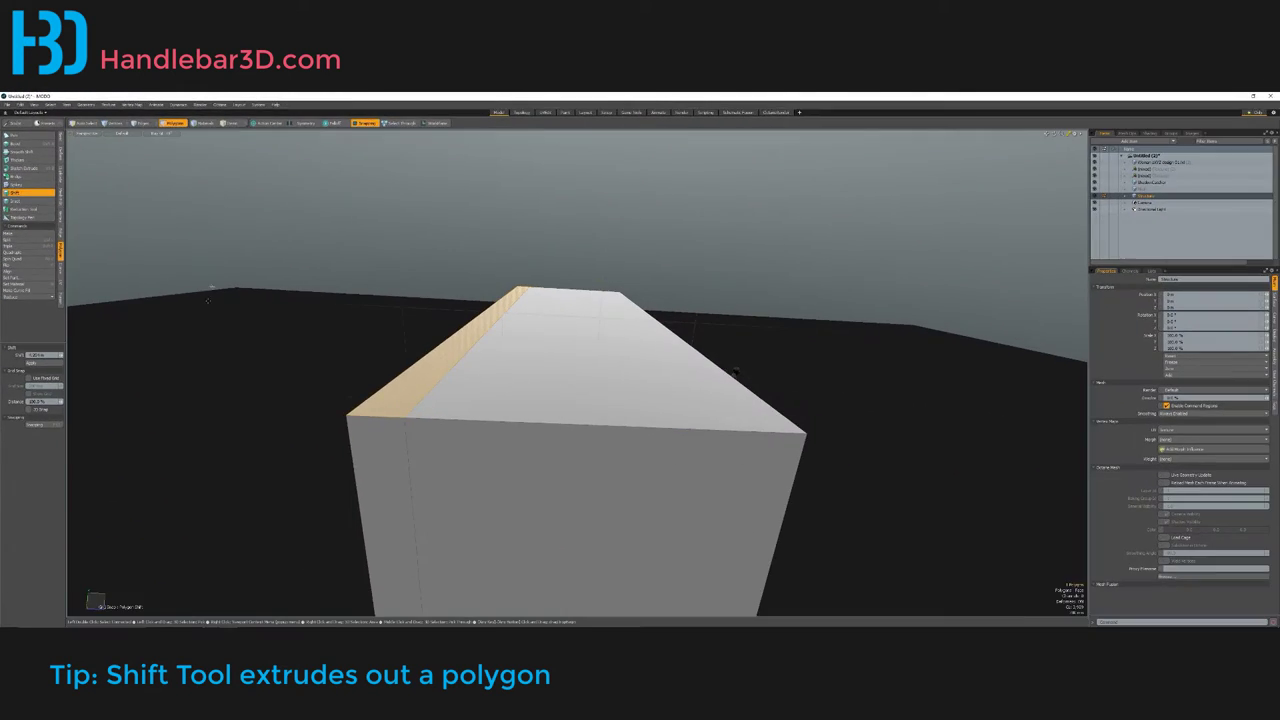
pyautogui.moveTo(290, 508); pyautogui.dragTo(330, 508)
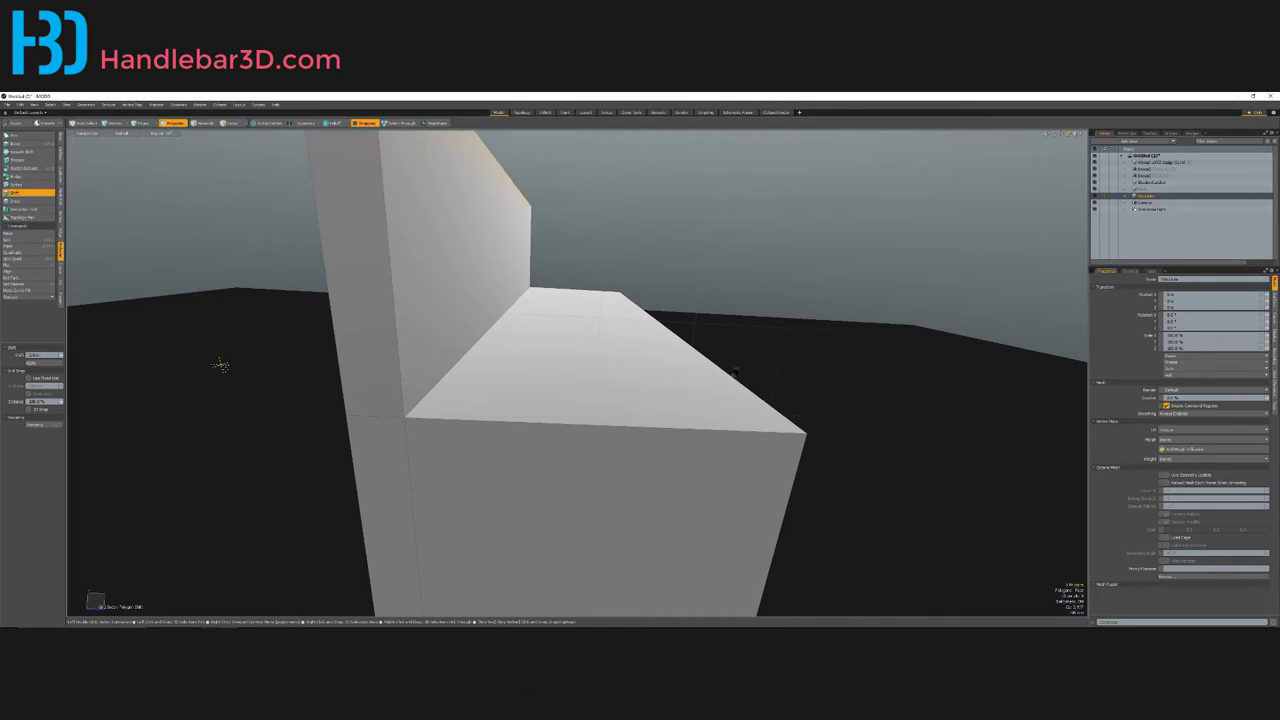
pyautogui.scroll(-5, 434, 392)
pyautogui.keyDown('alt'); pyautogui.moveTo(434, 392); pyautogui.dragTo(391, 349); pyautogui.keyUp('alt')
pyautogui.scroll(3, 358, 326)
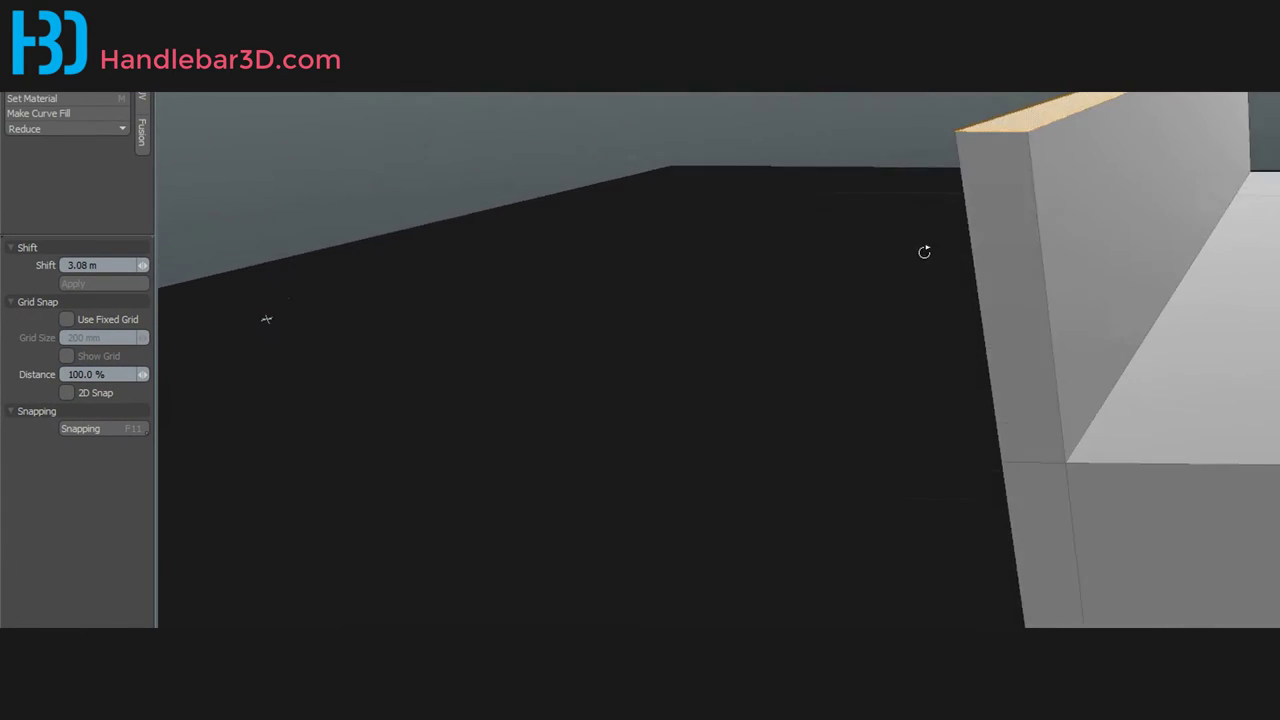
pyautogui.keyDown('alt'); pyautogui.moveTo(924, 252); pyautogui.dragTo(1048, 166); pyautogui.keyUp('alt')
pyautogui.keyDown('alt'); pyautogui.moveTo(840, 198); pyautogui.dragTo(1030, 140); pyautogui.keyUp('alt')
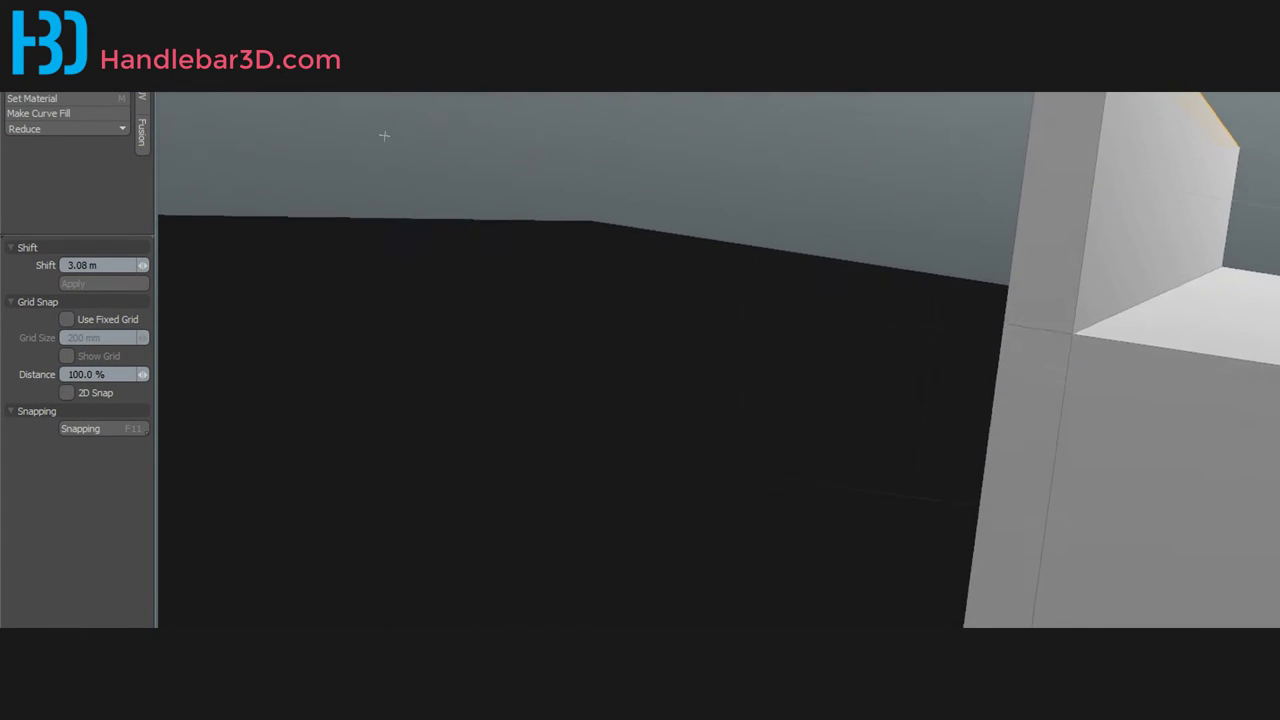
pyautogui.keyDown('alt'); pyautogui.moveTo(384, 136); pyautogui.dragTo(729, 193); pyautogui.keyUp('alt')
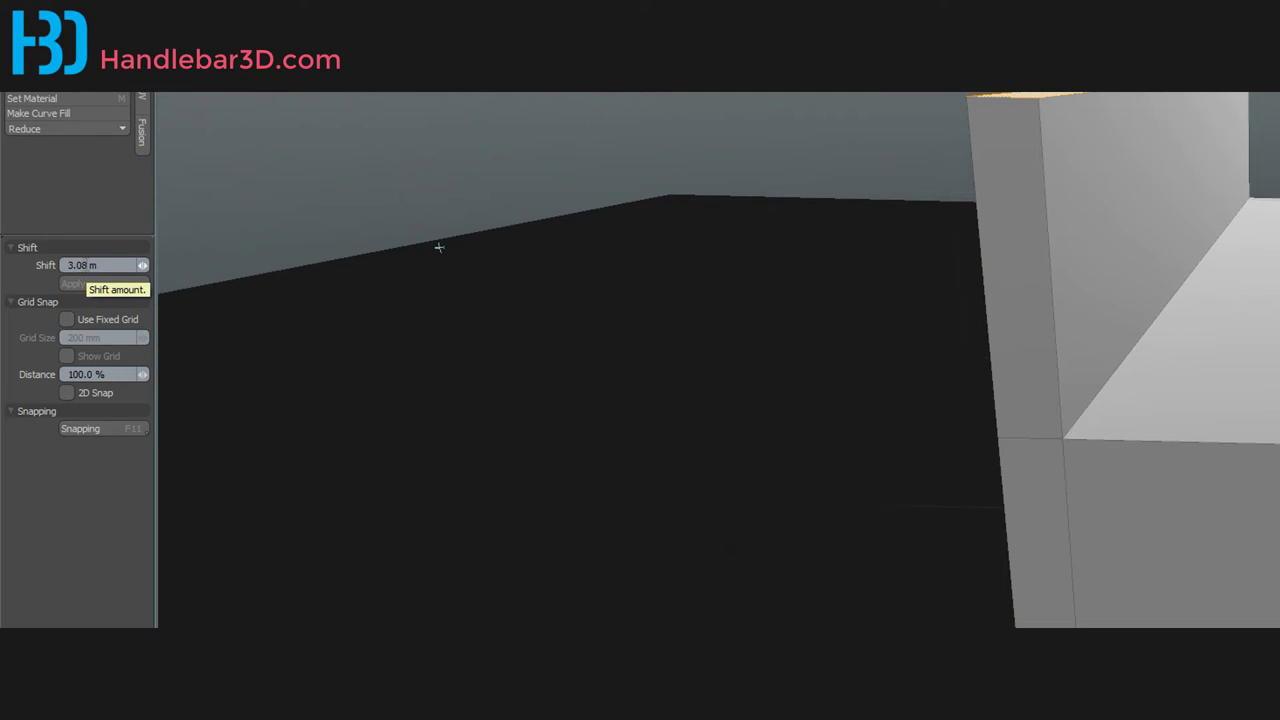
# Step: Set the raised wall's Shift to 1 m, finish the tool and clear the polygon selection
pyautogui.click(88, 265)
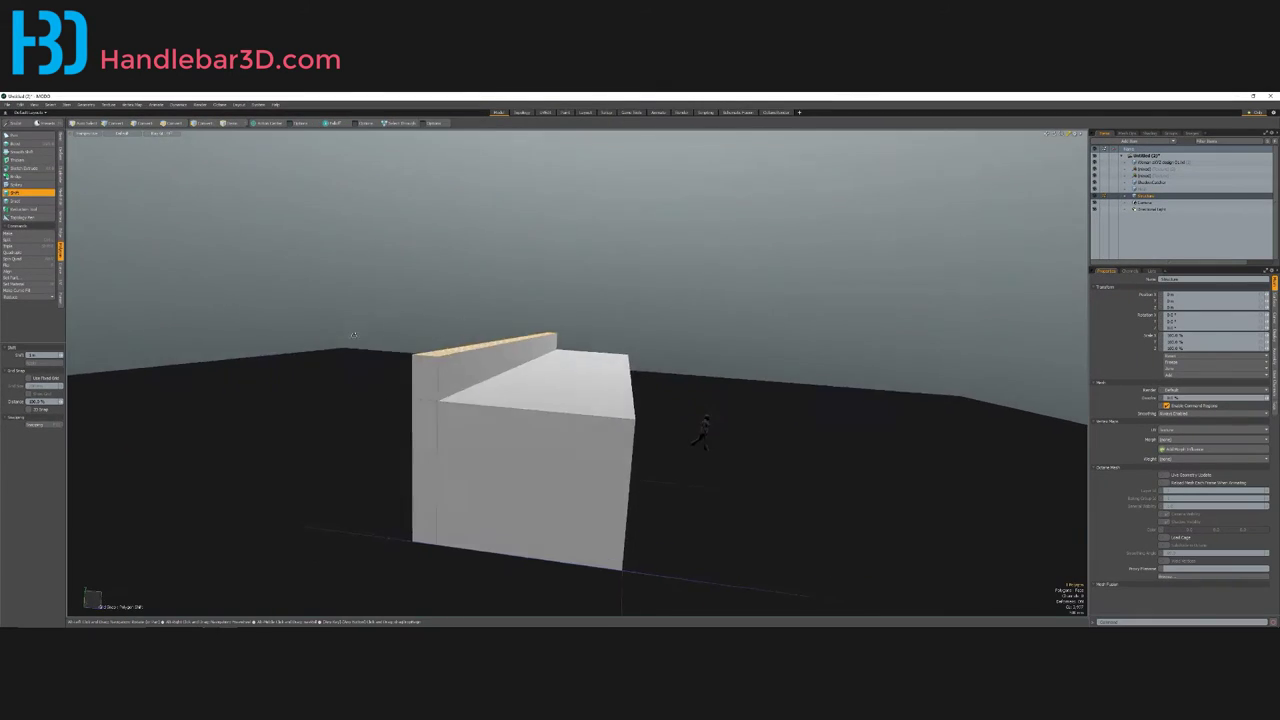
pyautogui.keyDown('alt'); pyautogui.moveTo(353, 334); pyautogui.dragTo(602, 427); pyautogui.keyUp('alt')
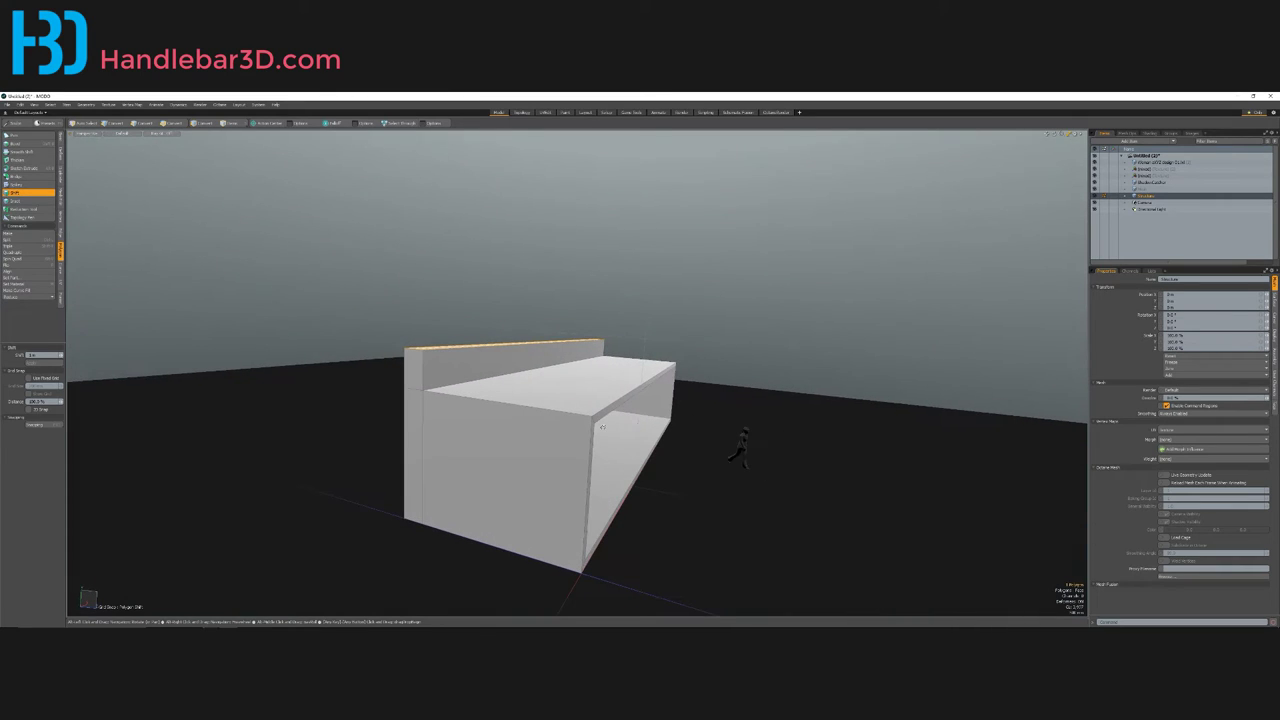
pyautogui.press('3')
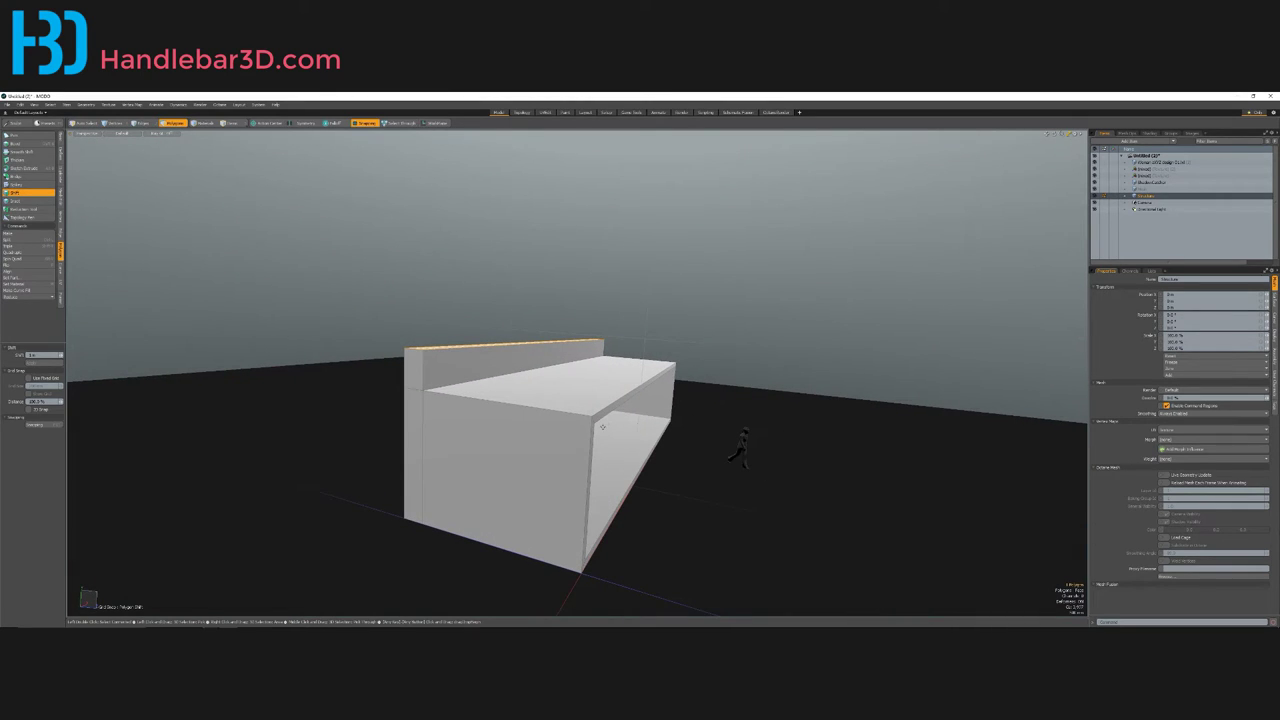
pyautogui.keyDown('alt'); pyautogui.moveTo(602, 427); pyautogui.dragTo(655, 440); pyautogui.keyUp('alt')
pyautogui.press('space')
pyautogui.click(550, 312)
pyautogui.scroll(5, 546, 335)
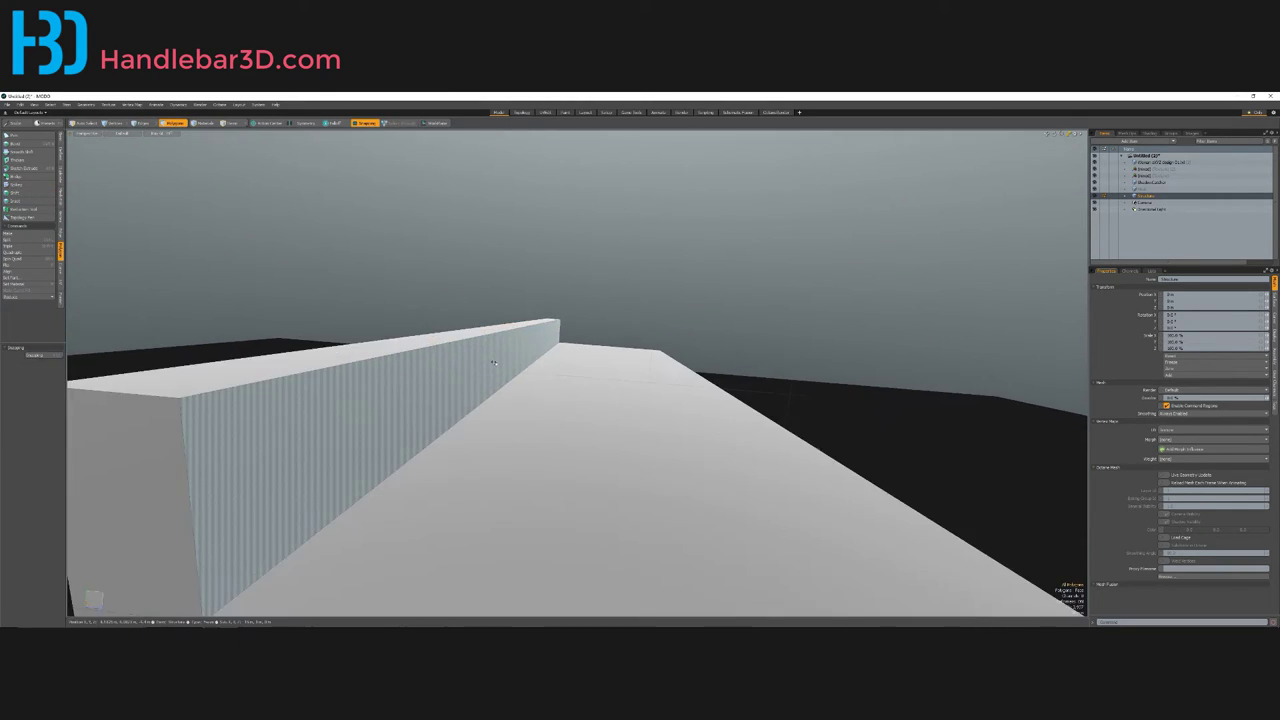
# Step: Switch to the Right view and frame the raised back wall in profile
pyautogui.keyDown('alt'); pyautogui.moveTo(540, 345); pyautogui.dragTo(591, 334); pyautogui.keyUp('alt')
pyautogui.scroll(-4, 547, 311)
pyautogui.scroll(-3, 490, 325)
pyautogui.hotkey('ctrl', 'space')
pyautogui.click(563, 329)
pyautogui.scroll(-1, 563, 328)
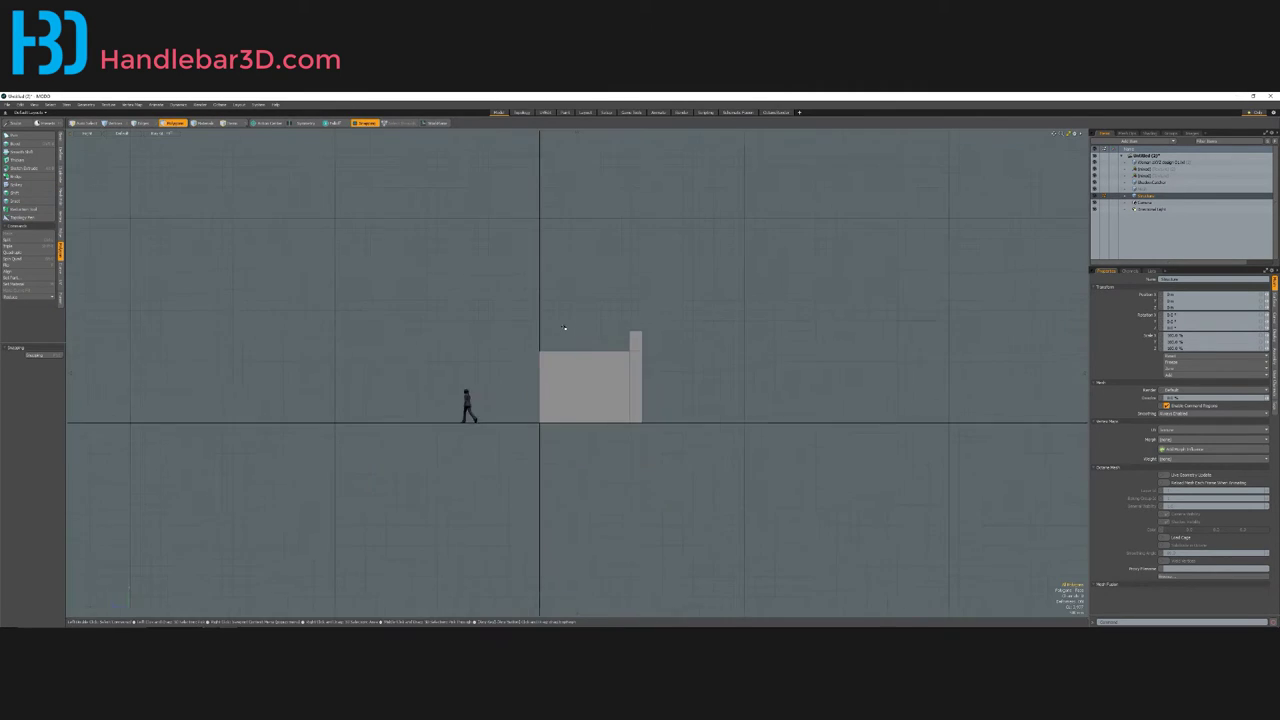
pyautogui.scroll(1, 580, 334)
pyautogui.scroll(1, 686, 345)
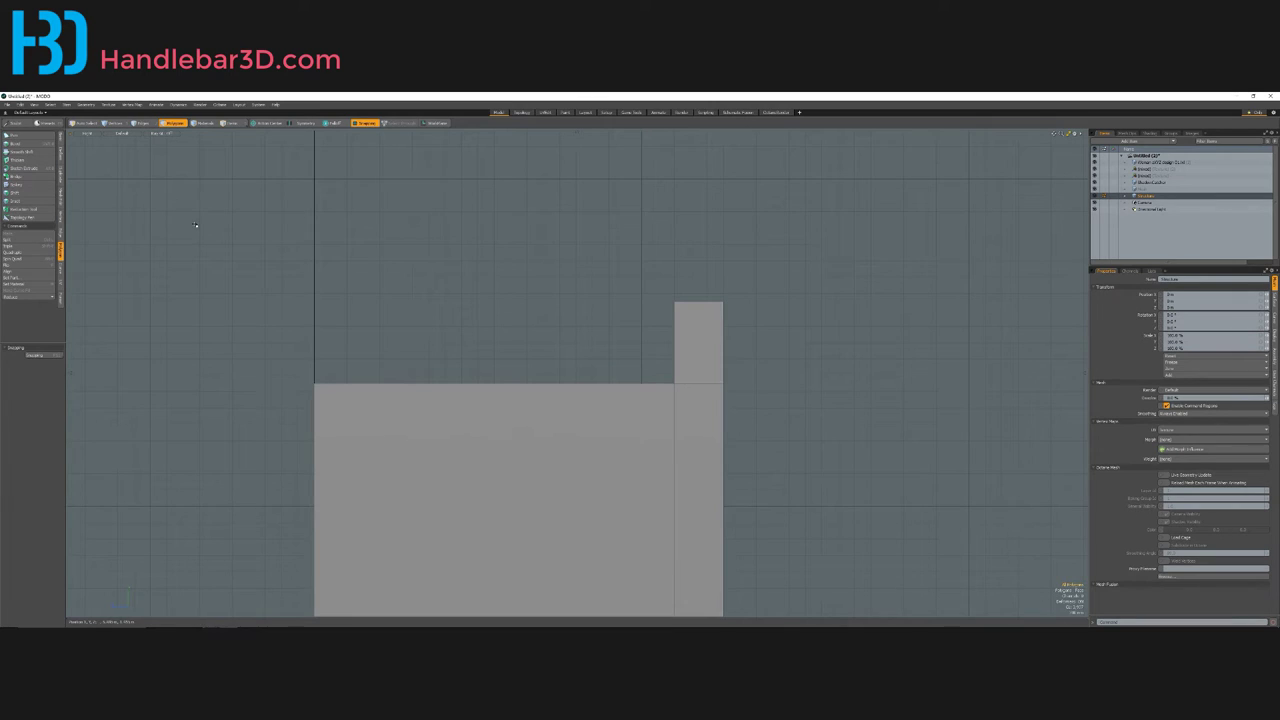
pyautogui.scroll(2, 765, 391)
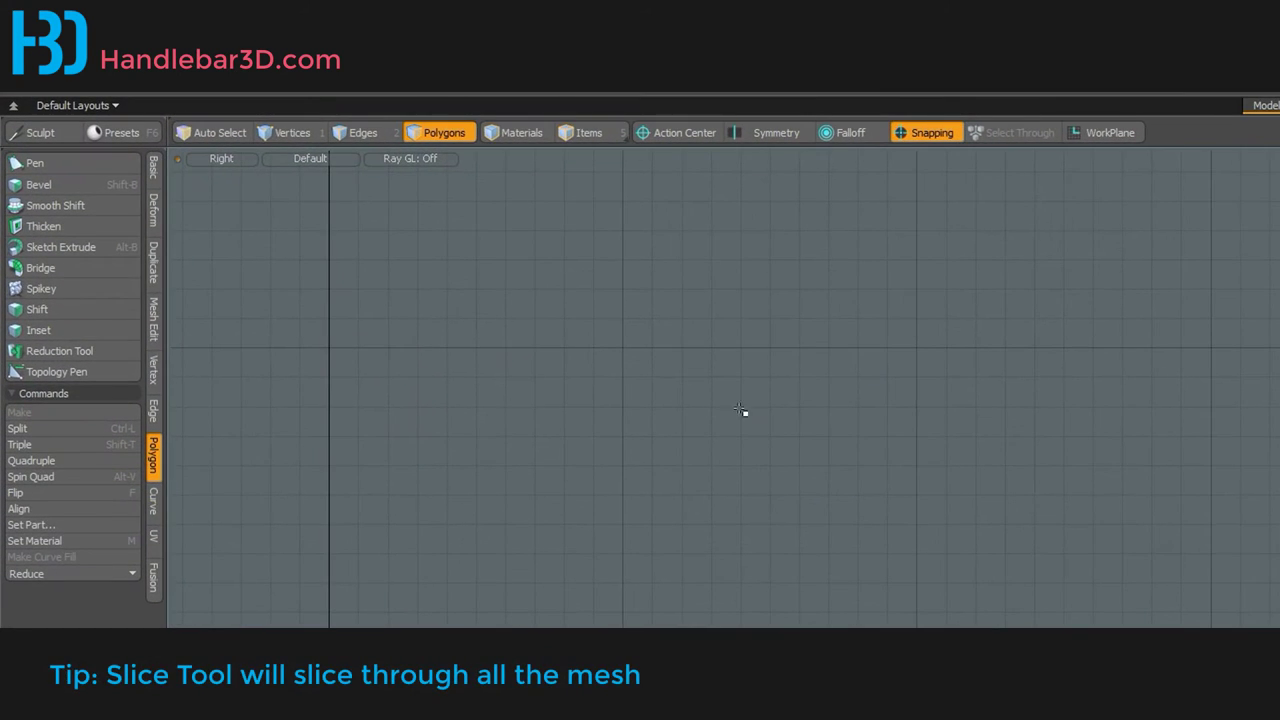
# Step: Try a horizontal Slice across the raised back wall about 400 mm below its top edge, and undo it
pyautogui.click(154, 318)
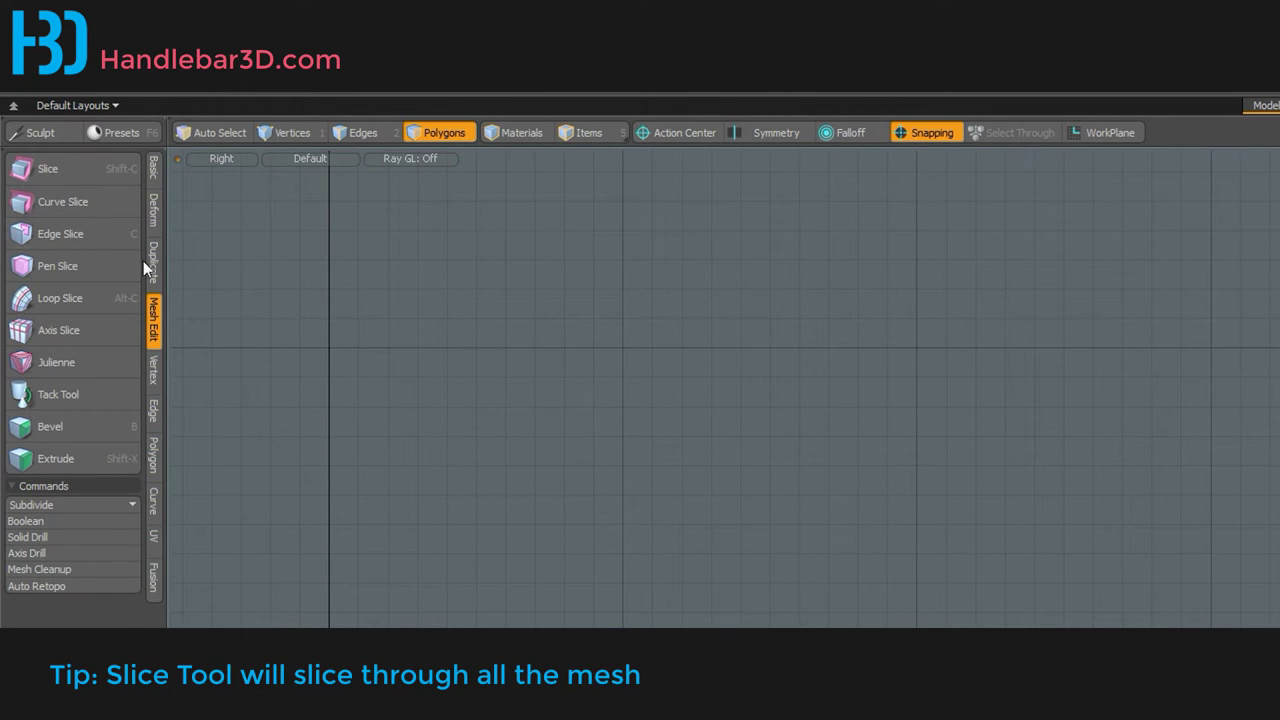
pyautogui.click(49, 160)
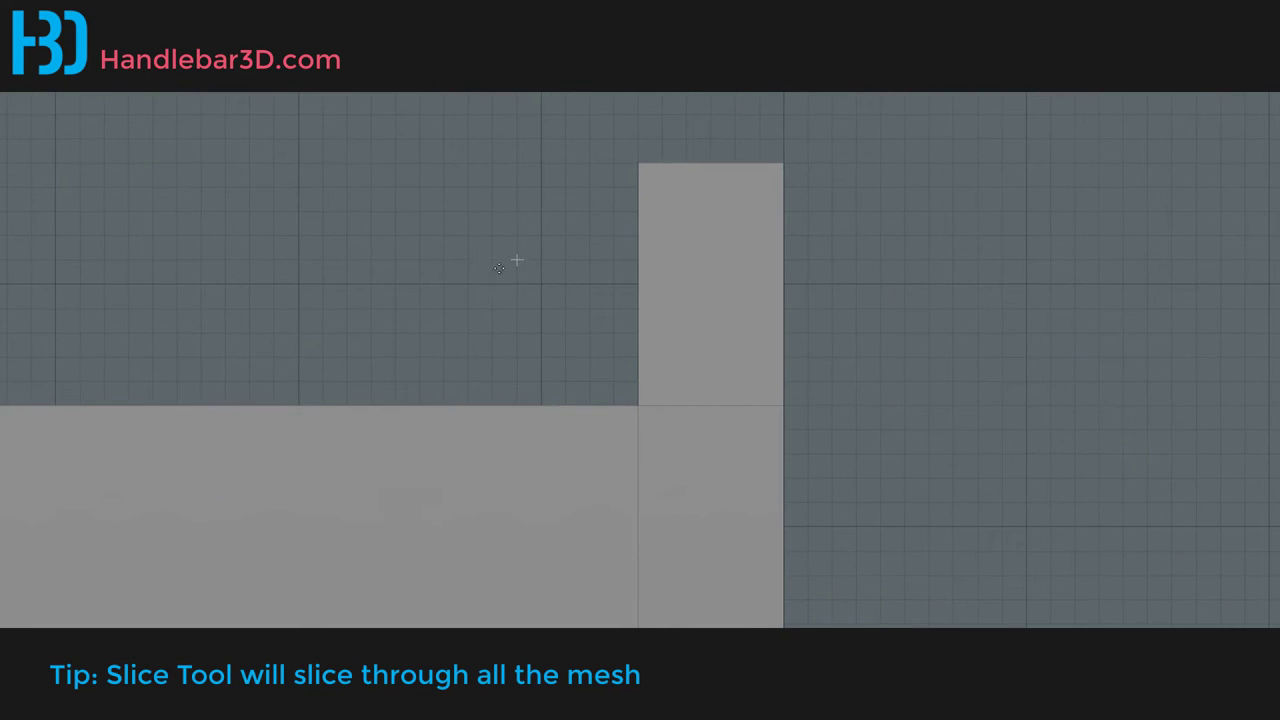
pyautogui.moveTo(492, 264); pyautogui.dragTo(1046, 261)
pyautogui.press('space')
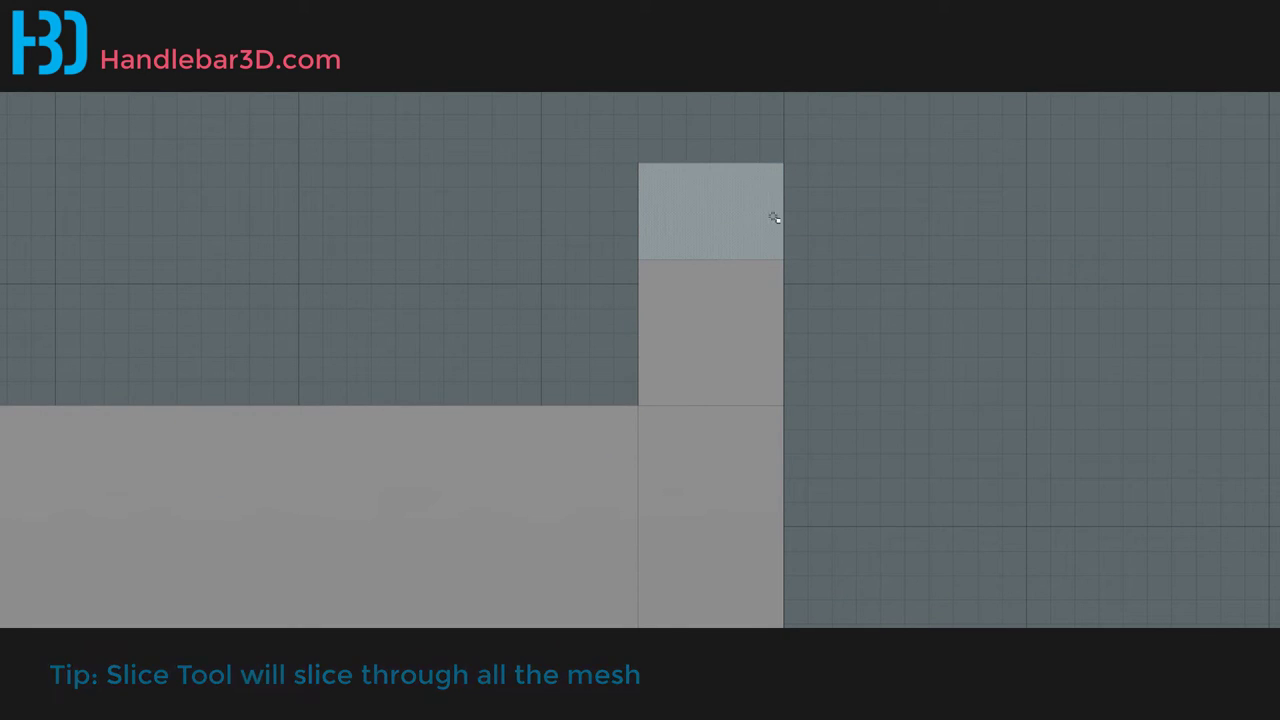
pyautogui.scroll(-1, 668, 201)
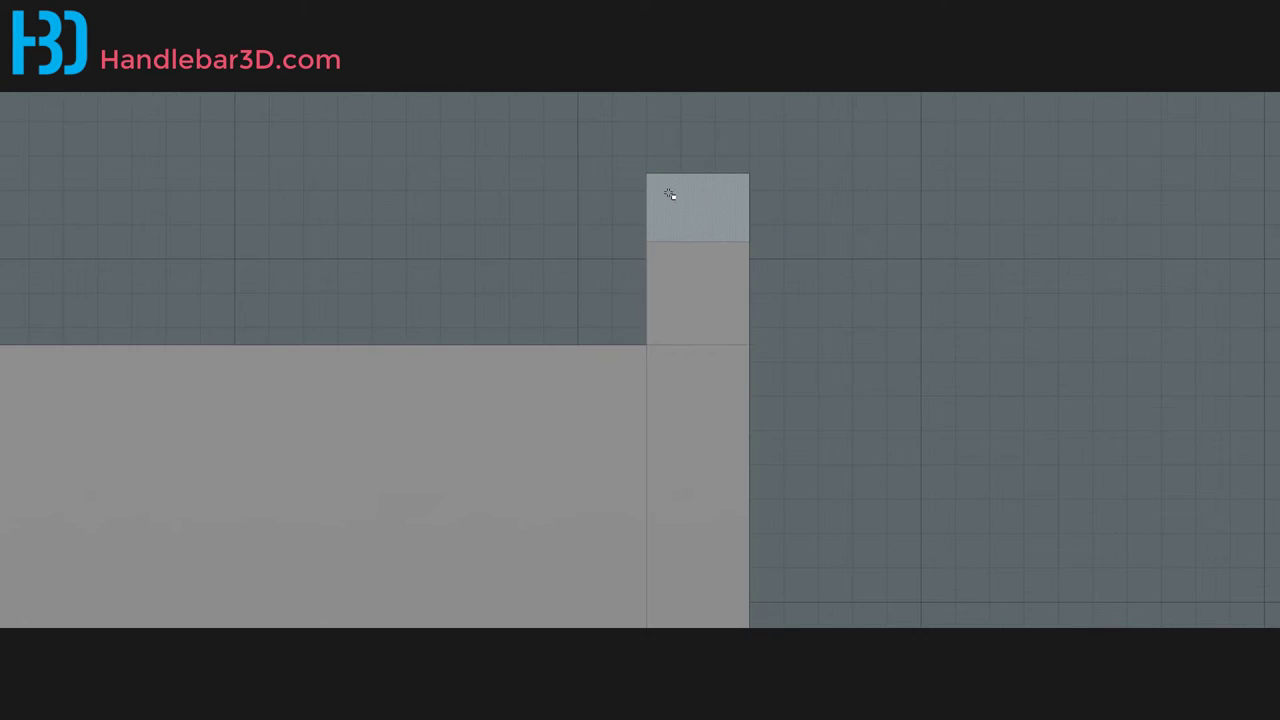
pyautogui.scroll(1, 672, 195)
pyautogui.hotkey('ctrl', 'z')
# Step: Try a horizontal Slice through the whole building about 500 mm below the roof level, and undo it
pyautogui.keyDown('ctrl'); pyautogui.keyDown('alt'); pyautogui.moveTo(592, 294); pyautogui.dragTo(500, 294); pyautogui.keyUp('alt'); pyautogui.keyUp('ctrl')
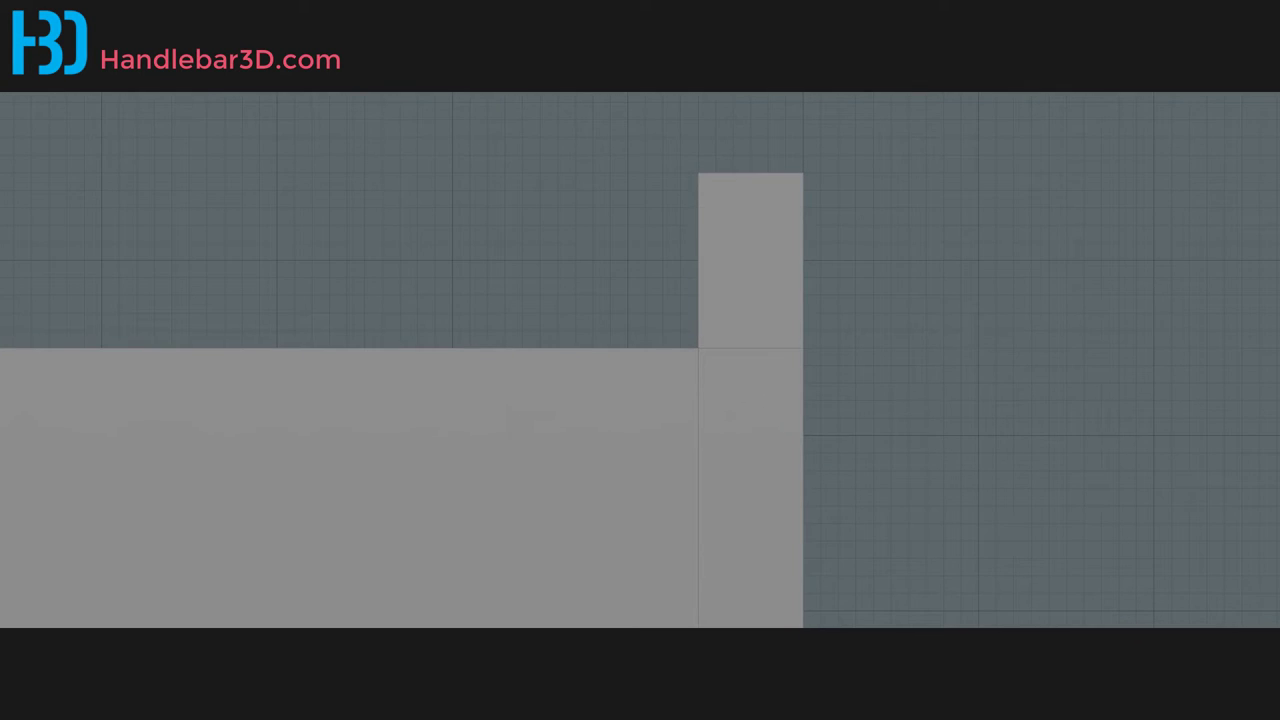
pyautogui.scroll(-2, 316, 148)
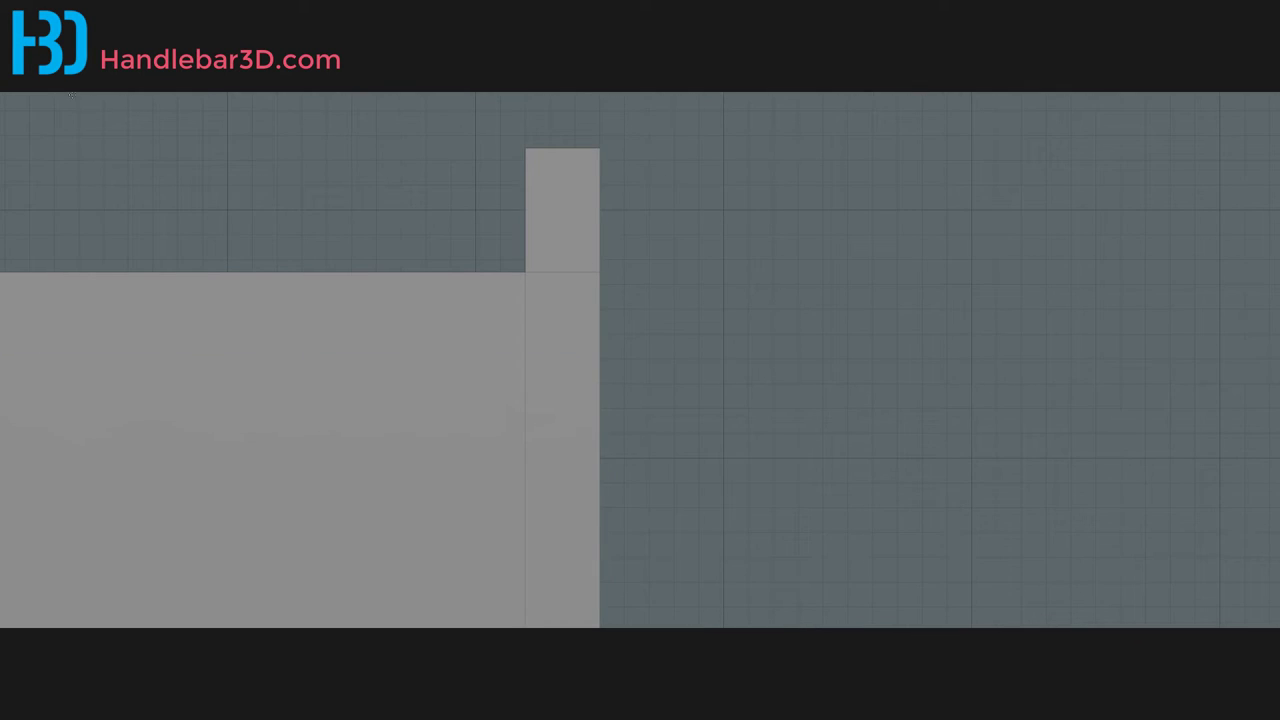
pyautogui.moveTo(54, 98); pyautogui.dragTo(840, 600)
pyautogui.press('space')
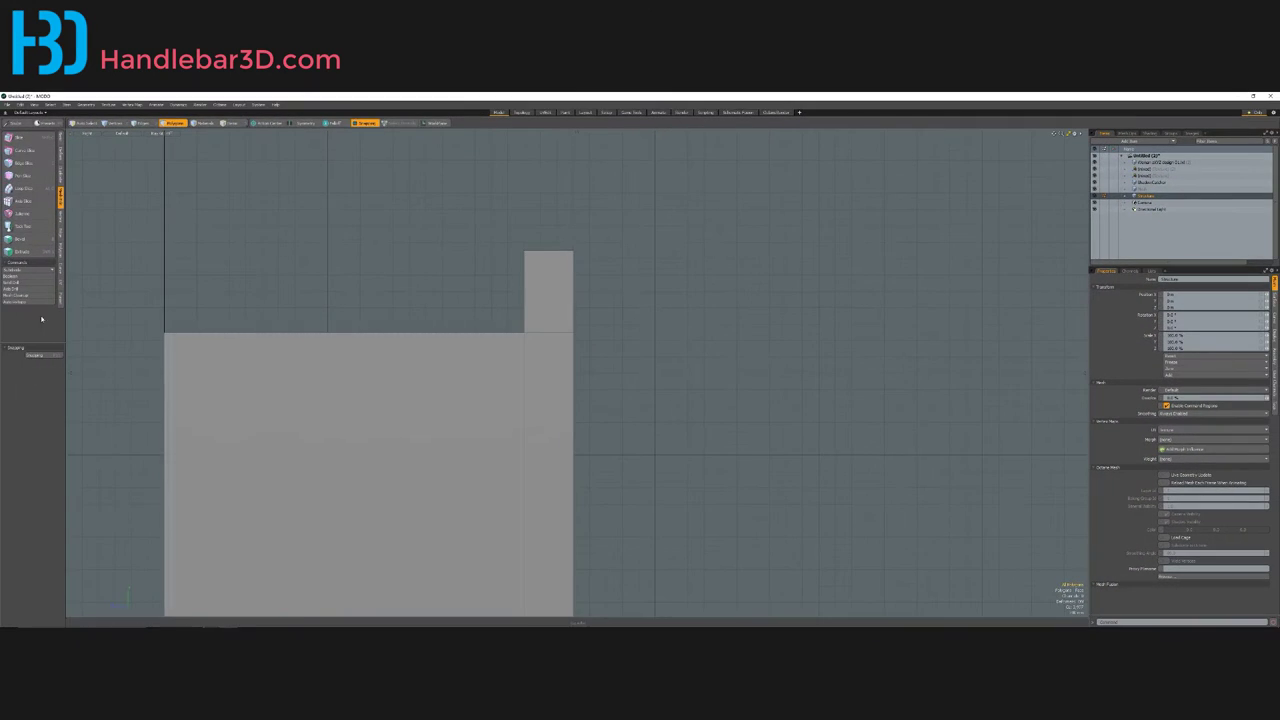
pyautogui.click(22, 162)
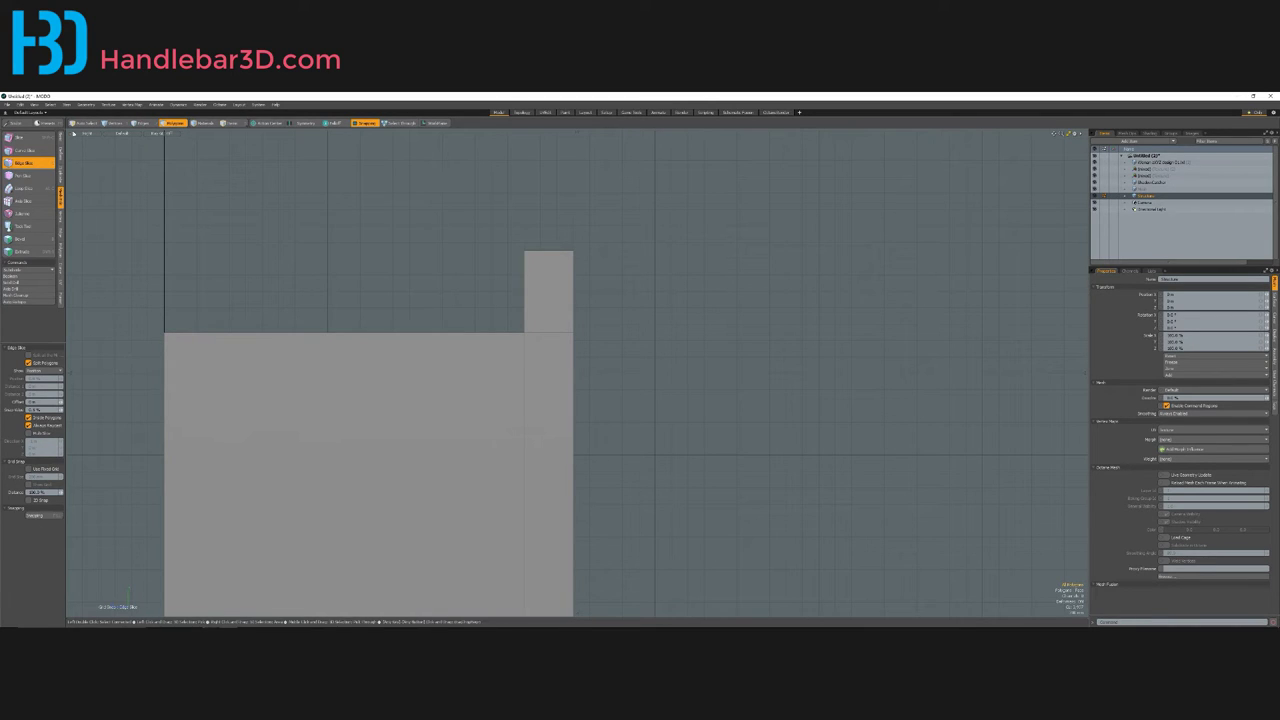
pyautogui.click(20, 138)
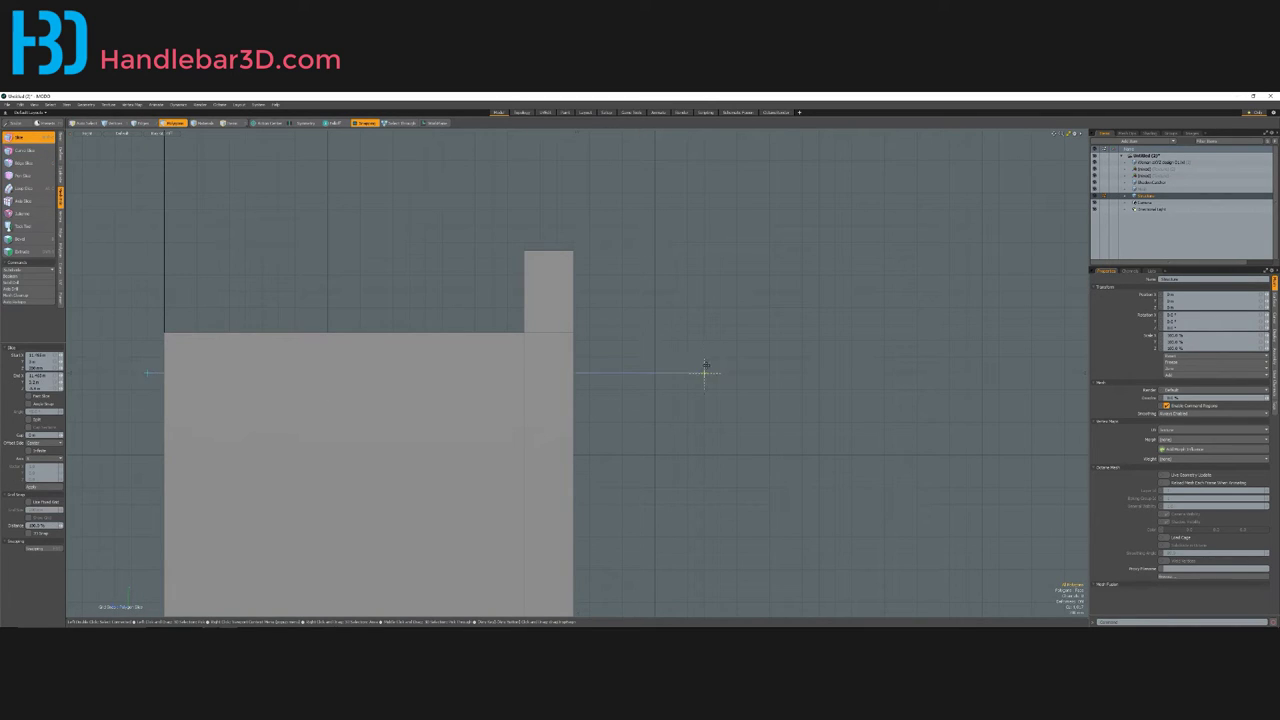
pyautogui.press('q')
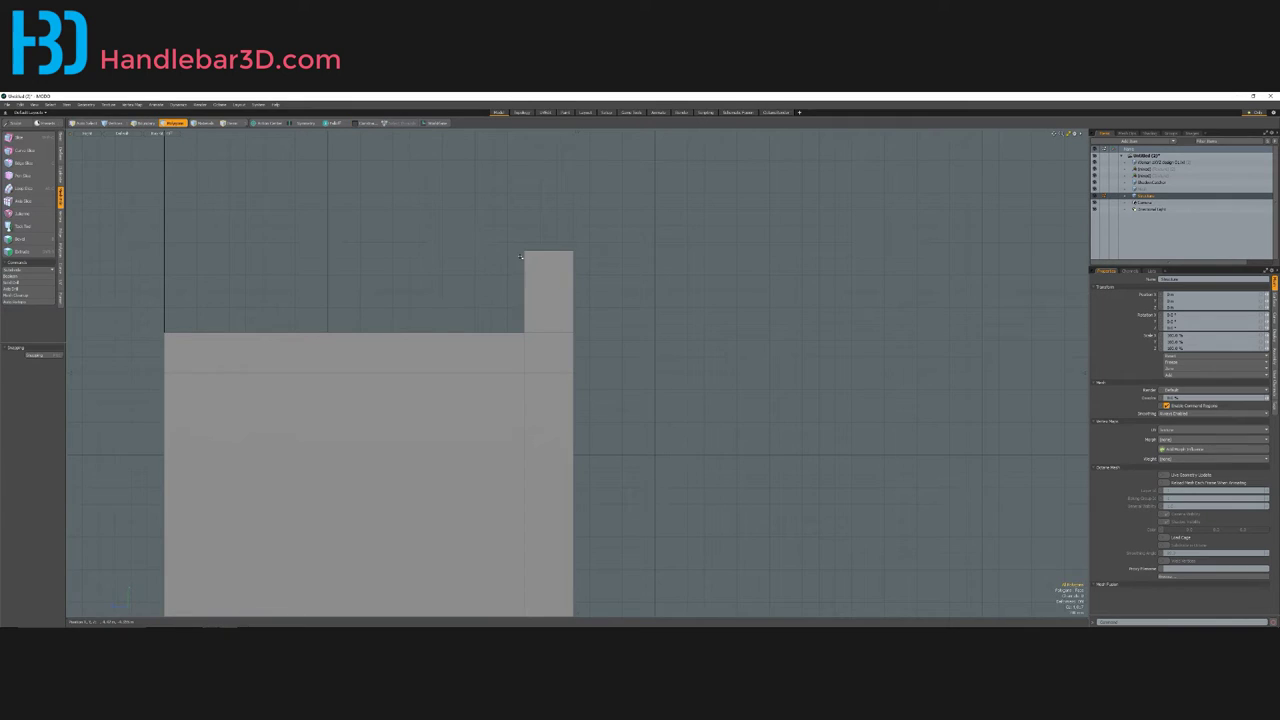
pyautogui.hotkey('alt', 'c')
# Step: Slice the raised back wall horizontally about 300 mm below its top edge
pyautogui.scroll(3, 519, 258)
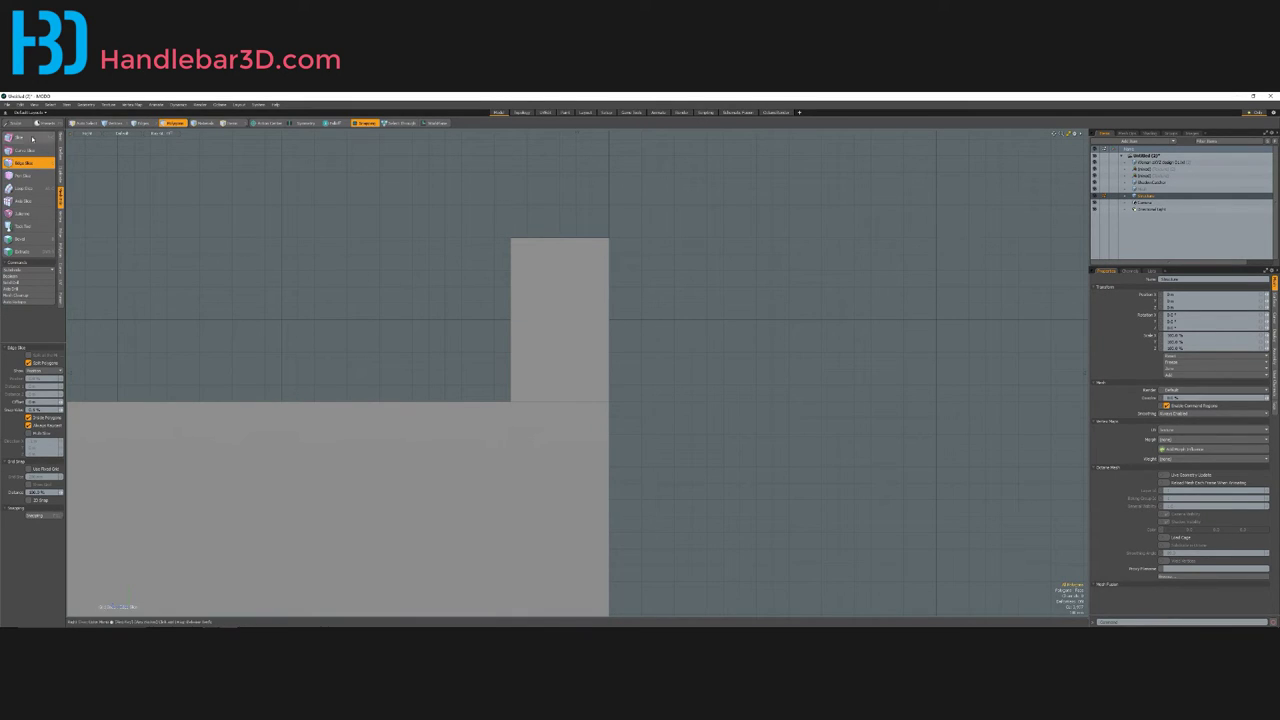
pyautogui.hotkey('shift', 'c')
pyautogui.moveTo(396, 287); pyautogui.dragTo(790, 283)
pyautogui.press('q')
# Step: In the Perspective view, select the wall's upper front strip and Shift it about 7 m forward as an overhanging canopy
pyautogui.scroll(-2, 609, 284)
pyautogui.hotkey('ctrl', 'space')
pyautogui.click(632, 261)
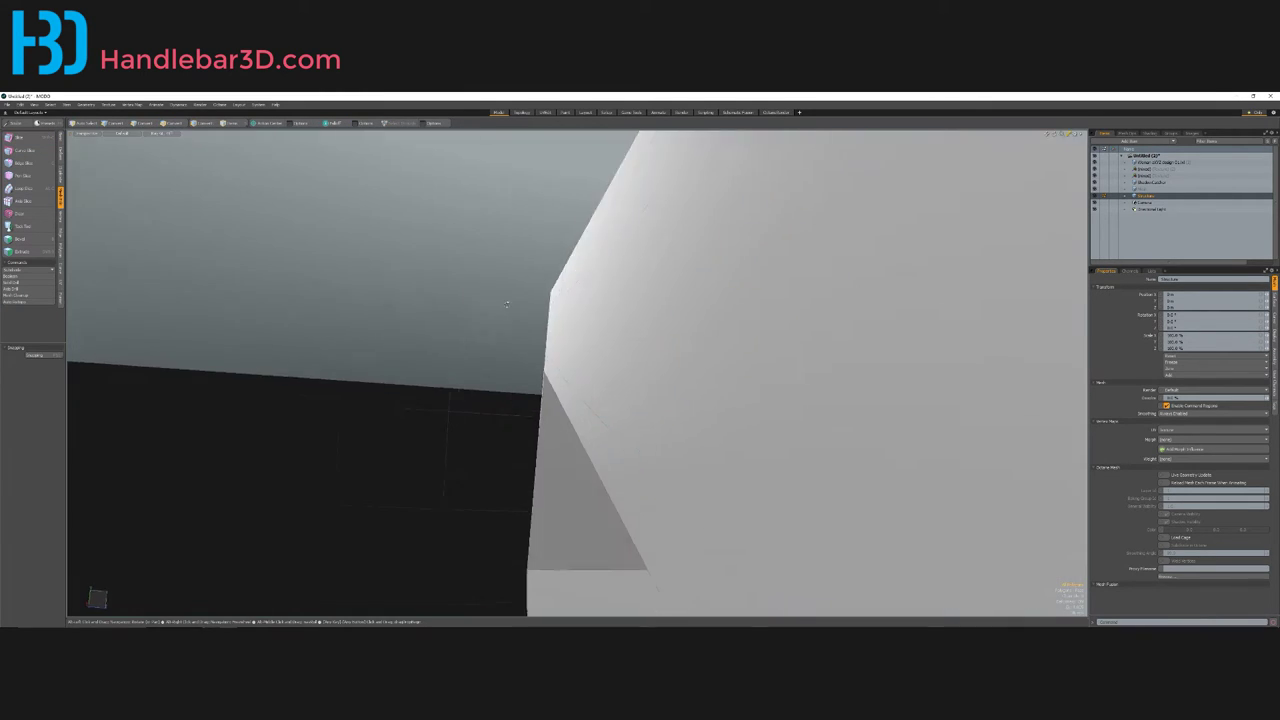
pyautogui.keyDown('alt'); pyautogui.moveTo(632, 261); pyautogui.dragTo(416, 360); pyautogui.keyUp('alt')
pyautogui.scroll(2, 400, 372)
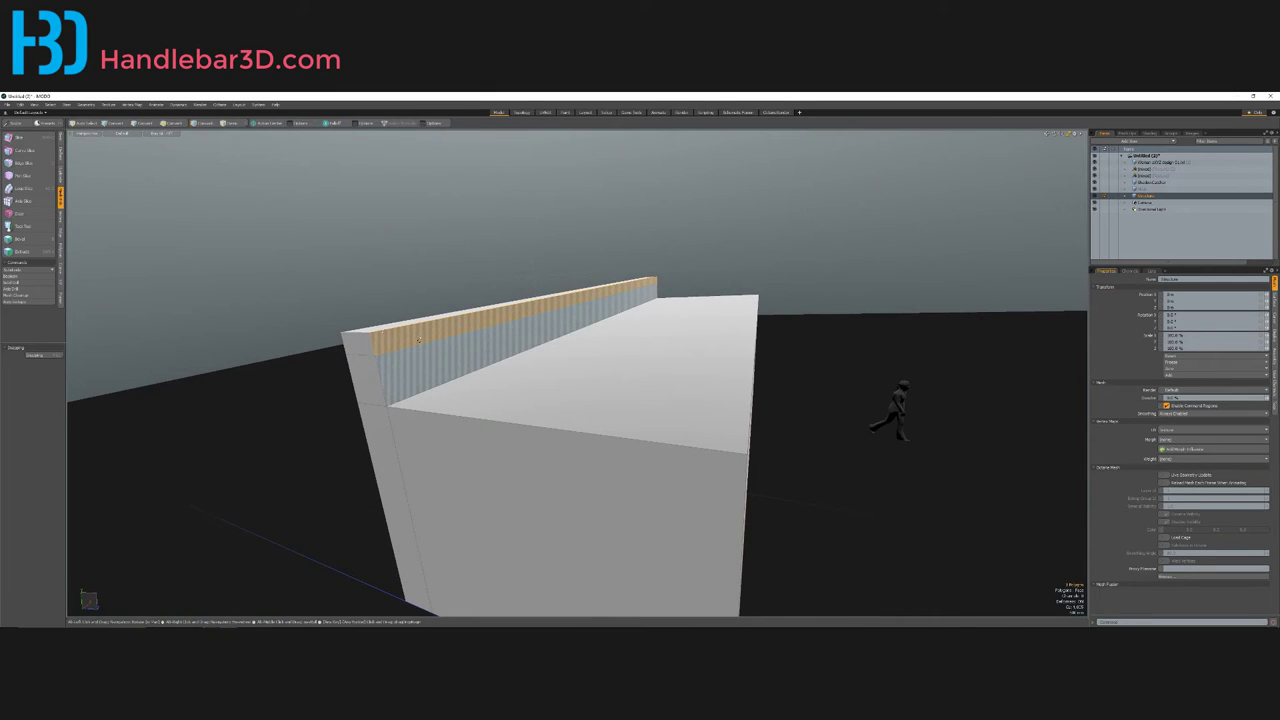
pyautogui.click(61, 251)
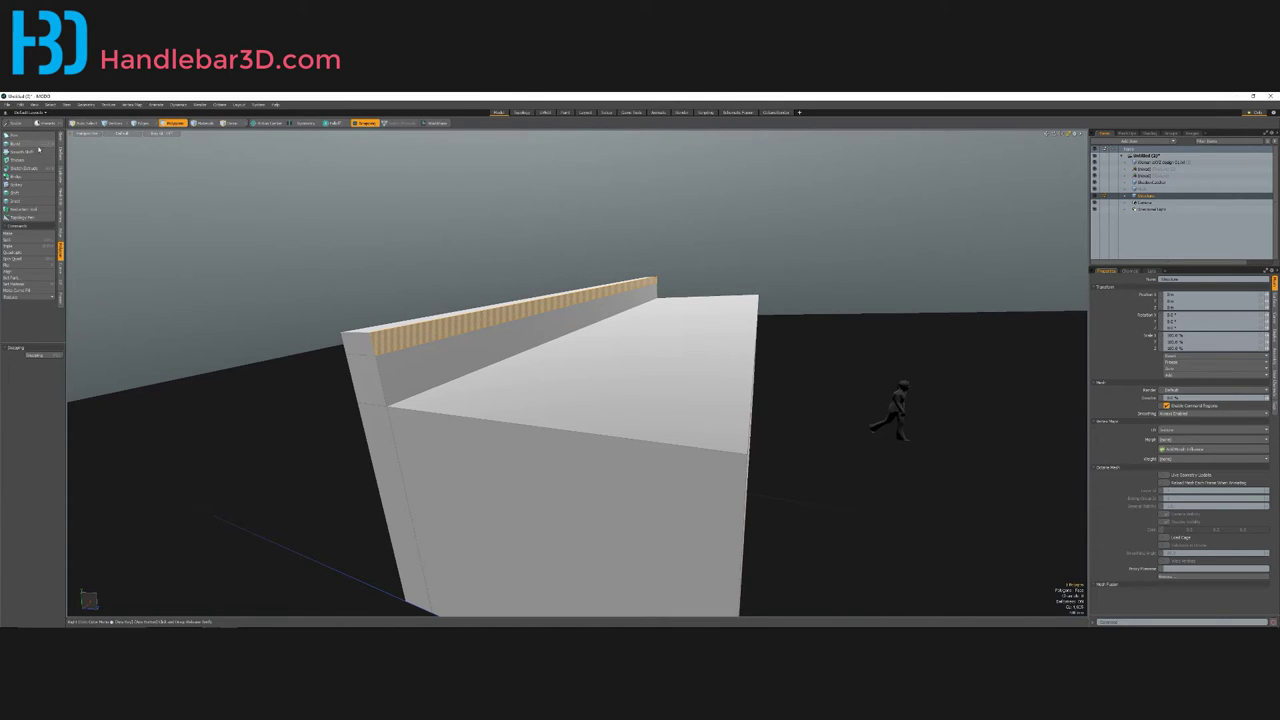
pyautogui.click(28, 193)
pyautogui.moveTo(243, 226); pyautogui.dragTo(190, 227)
pyautogui.scroll(-5, 400, 320)
pyautogui.scroll(3, 400, 340)
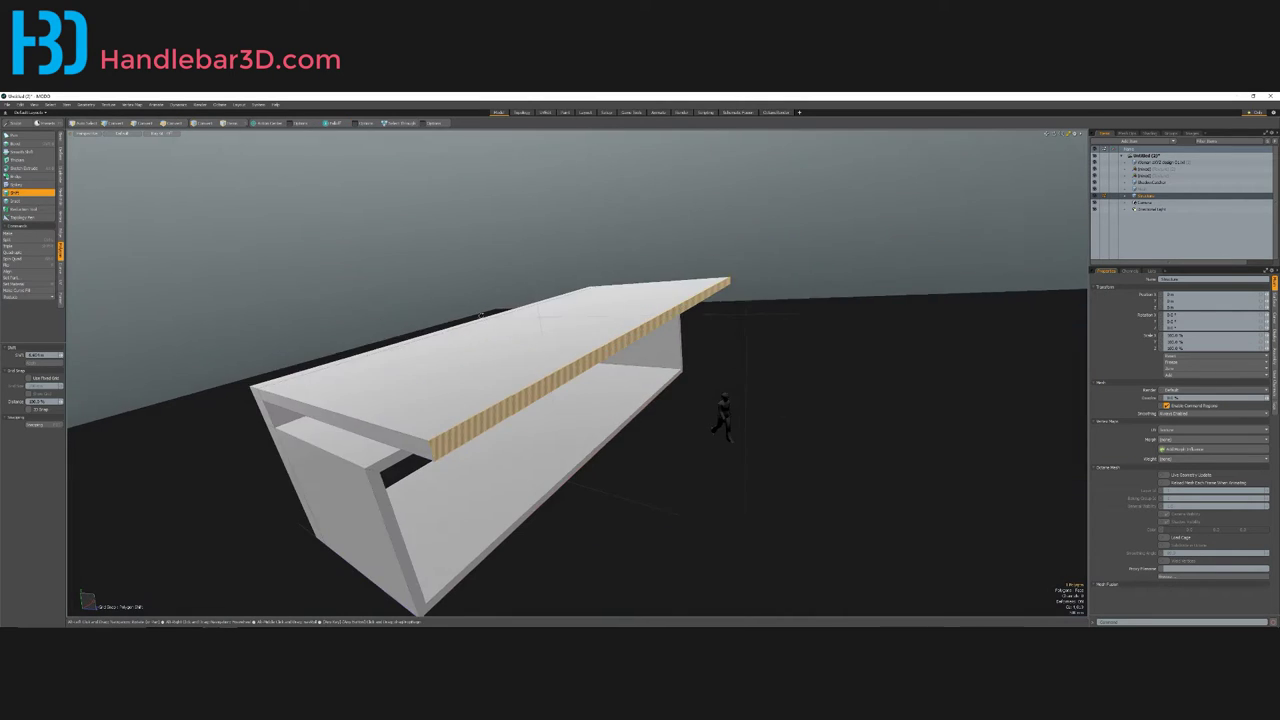
pyautogui.keyDown('alt'); pyautogui.moveTo(400, 370); pyautogui.dragTo(342, 280); pyautogui.keyUp('alt')
# Step: In the side view, select the canopy's front-edge vertices and move them forward until the canopy extends about 10.4 m from the back wall
pyautogui.hotkey('ctrl', 'space')
pyautogui.click(382, 280)
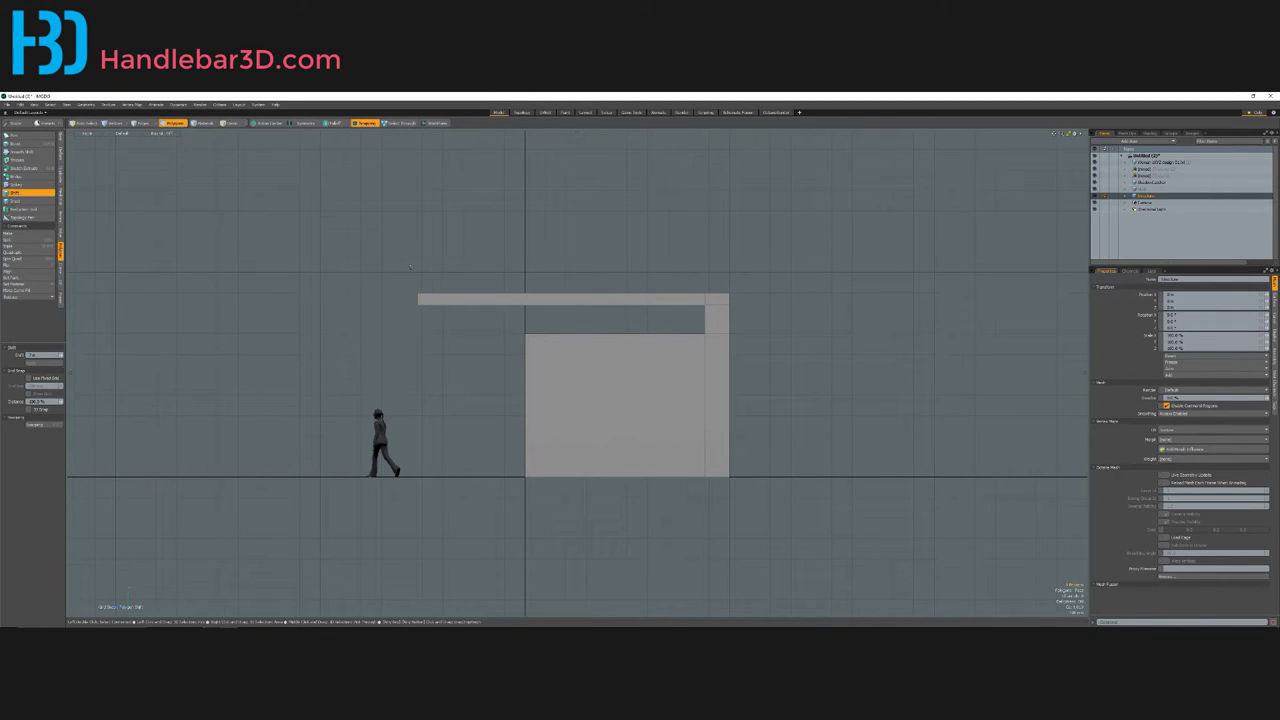
pyautogui.scroll(3, 418, 272)
pyautogui.scroll(-3, 452, 267)
pyautogui.scroll(1, 460, 268)
pyautogui.press('1')
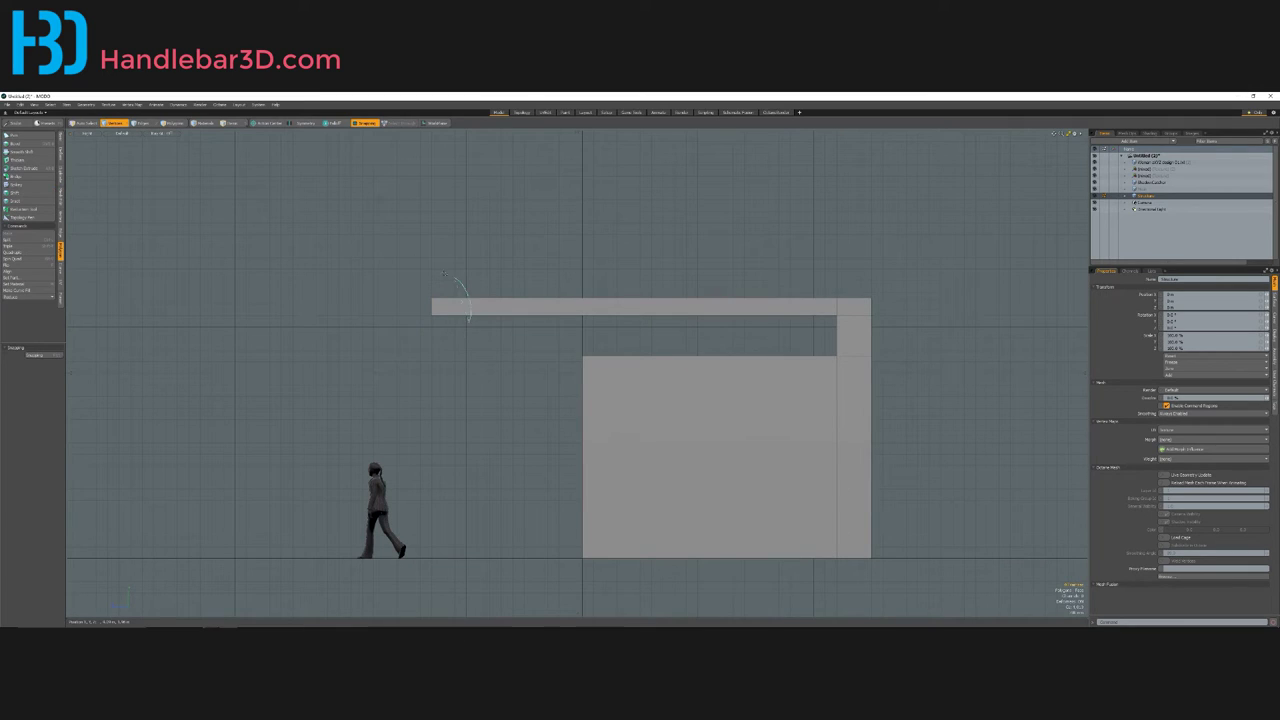
pyautogui.scroll(2, 456, 326)
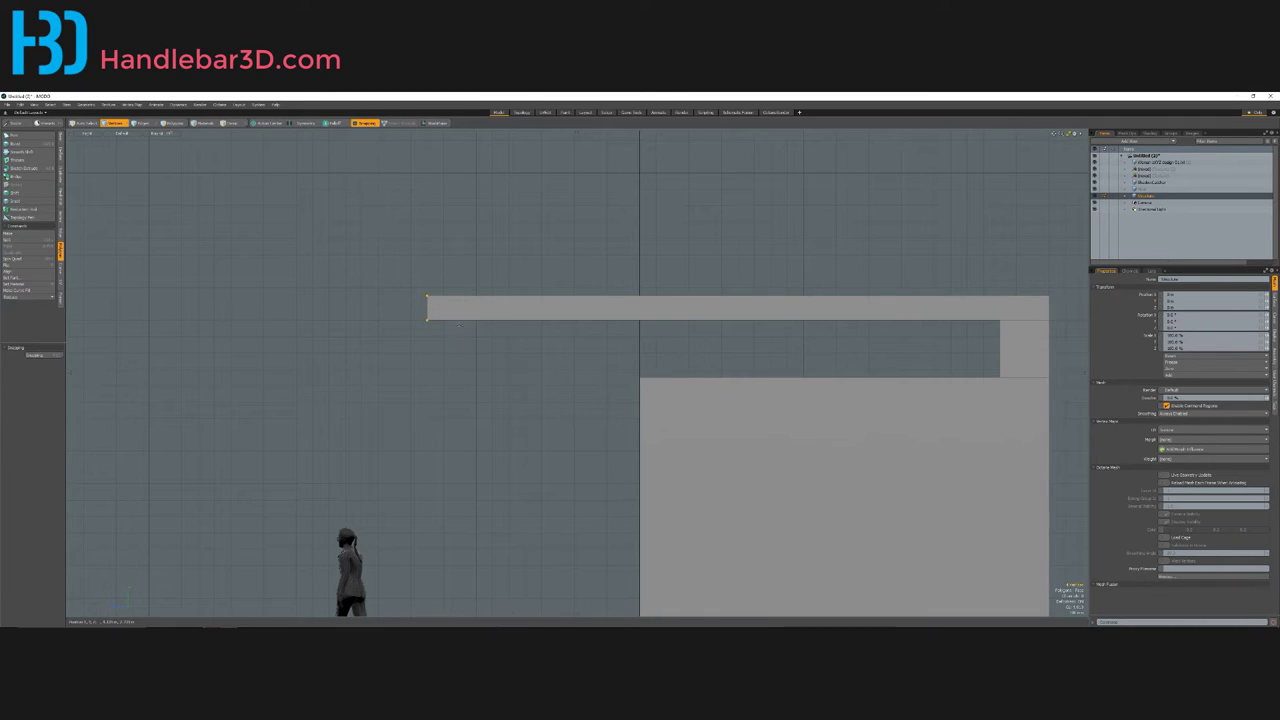
pyautogui.scroll(-4, 458, 324)
pyautogui.press('w')
pyautogui.moveTo(423, 318); pyautogui.dragTo(315, 321)
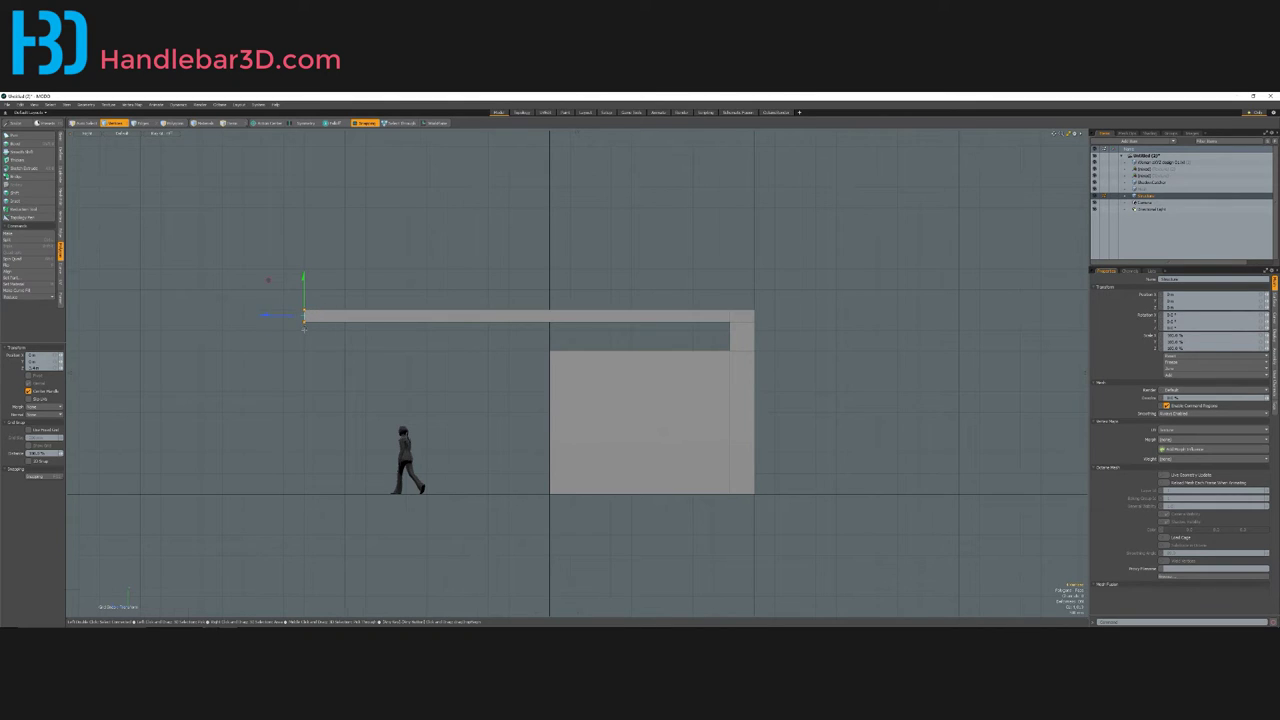
pyautogui.press('space')
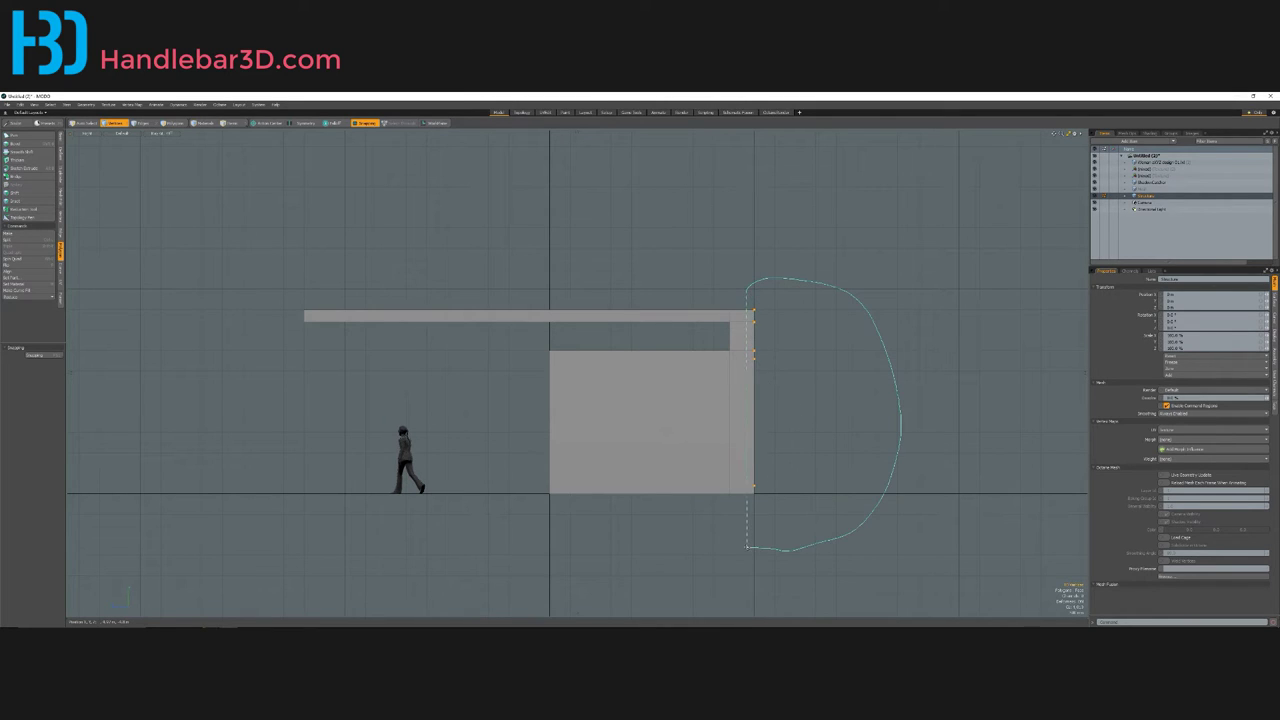
# Step: Select all vertices along the back wall's outer face and move them inward to thin the wall
pyautogui.moveTo(747, 547); pyautogui.dragTo(747, 547, button='middle')
pyautogui.scroll(6, 755, 337)
pyautogui.press('w')
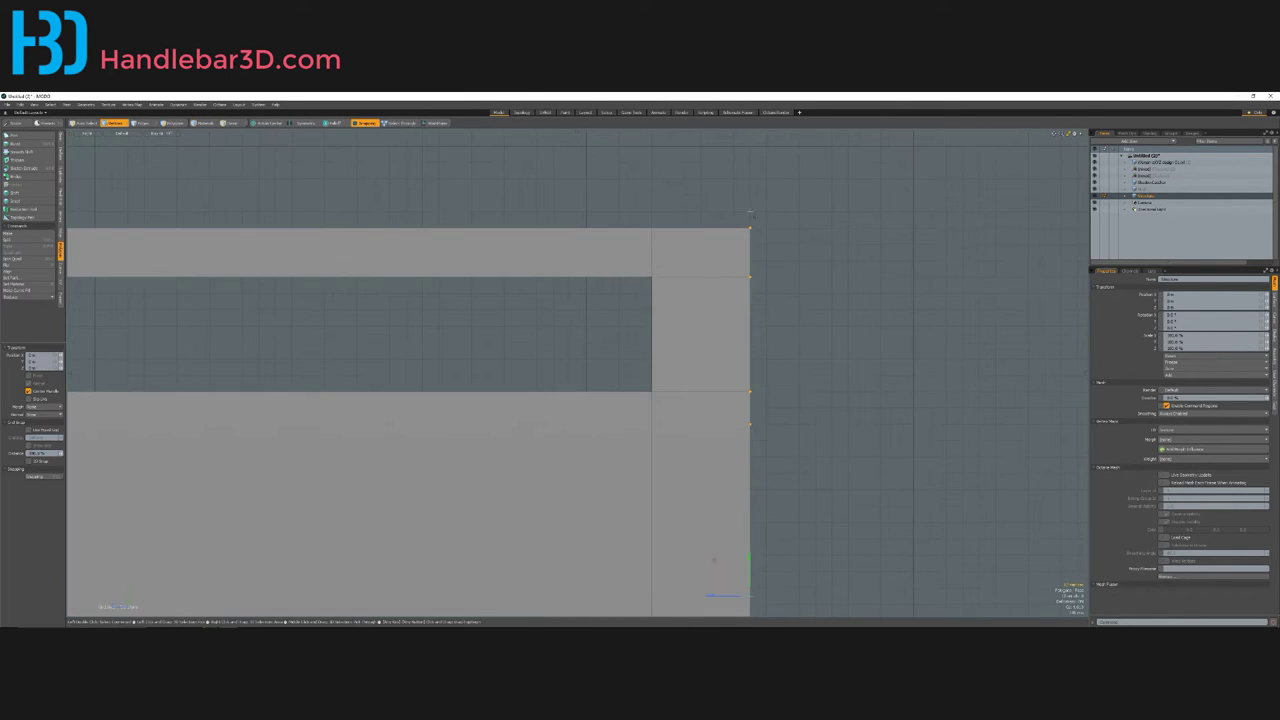
pyautogui.scroll(-6, 764, 237)
pyautogui.scroll(5, 767, 252)
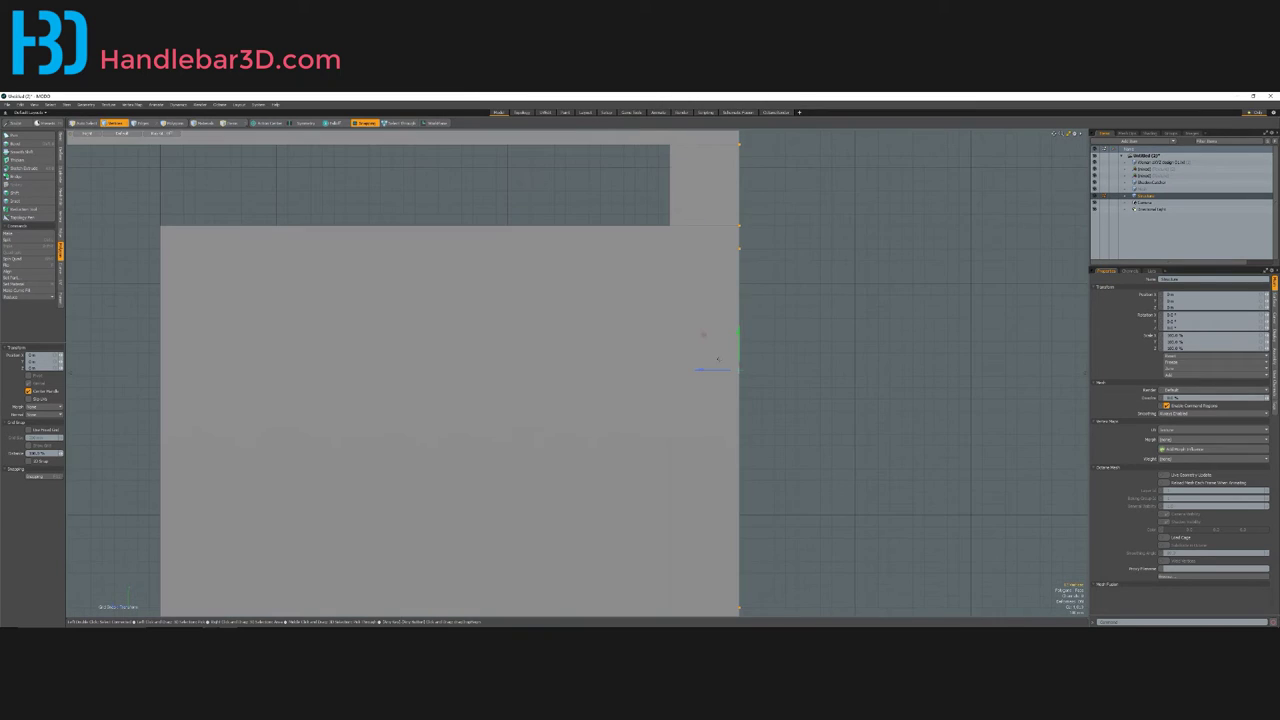
pyautogui.scroll(-2, 713, 369)
pyautogui.scroll(2, 711, 360)
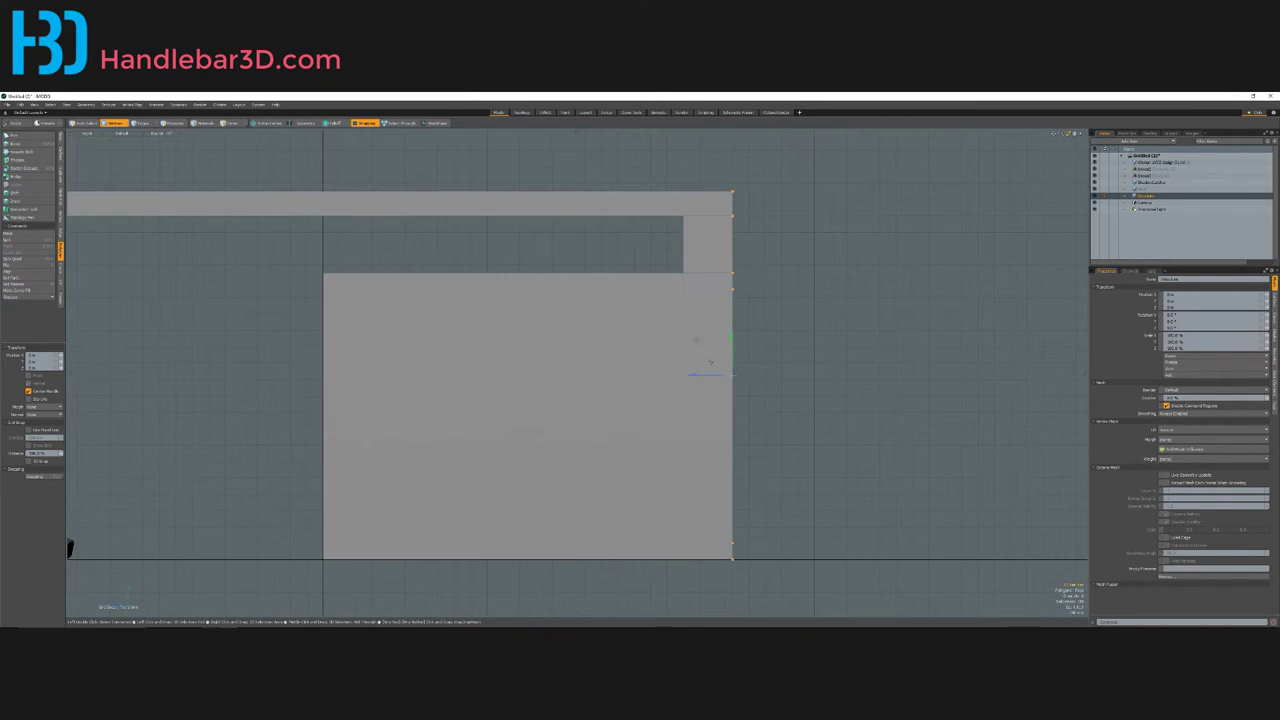
pyautogui.moveTo(731, 172)
pyautogui.mouseDown()
pyautogui.moveTo(700, 166)
pyautogui.moveTo(718, 166)
pyautogui.mouseUp()
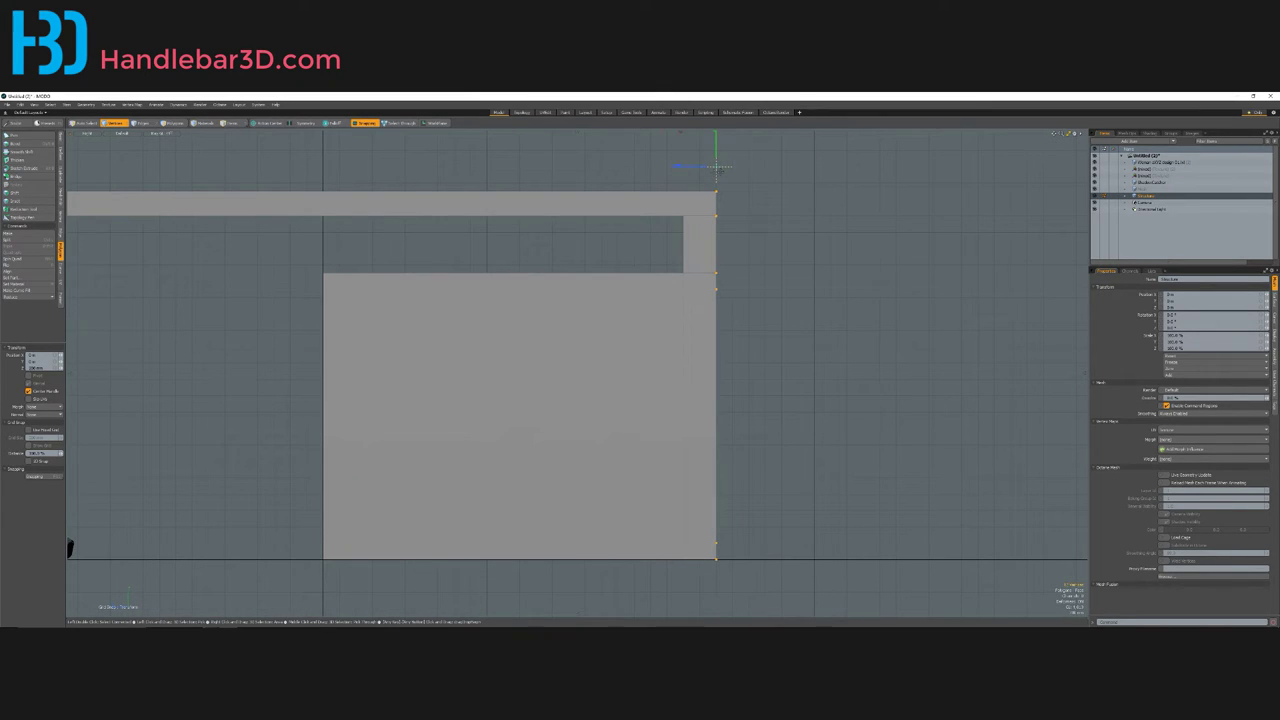
# Step: Move the back wall's outer vertices further inward until the wall matches the canopy's thickness, and return to the Perspective view
pyautogui.scroll(-4, 746, 213)
pyautogui.scroll(8, 743, 183)
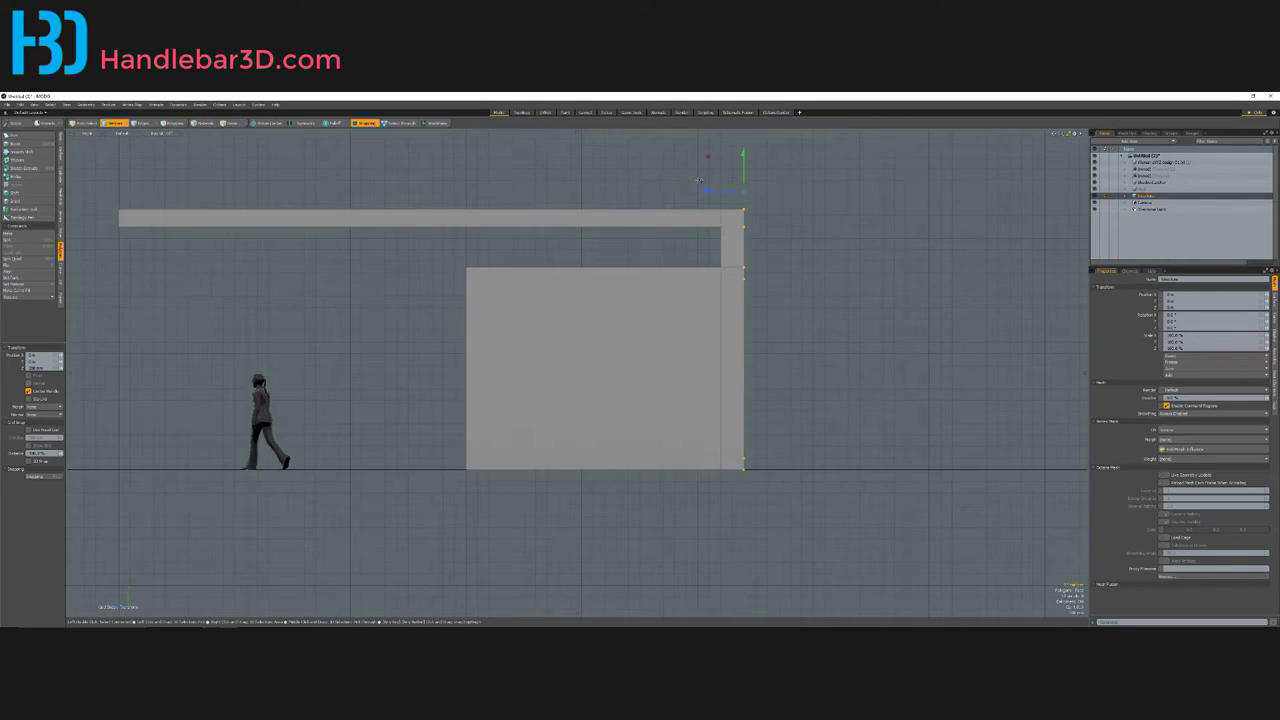
pyautogui.moveTo(716, 211); pyautogui.dragTo(733, 209)
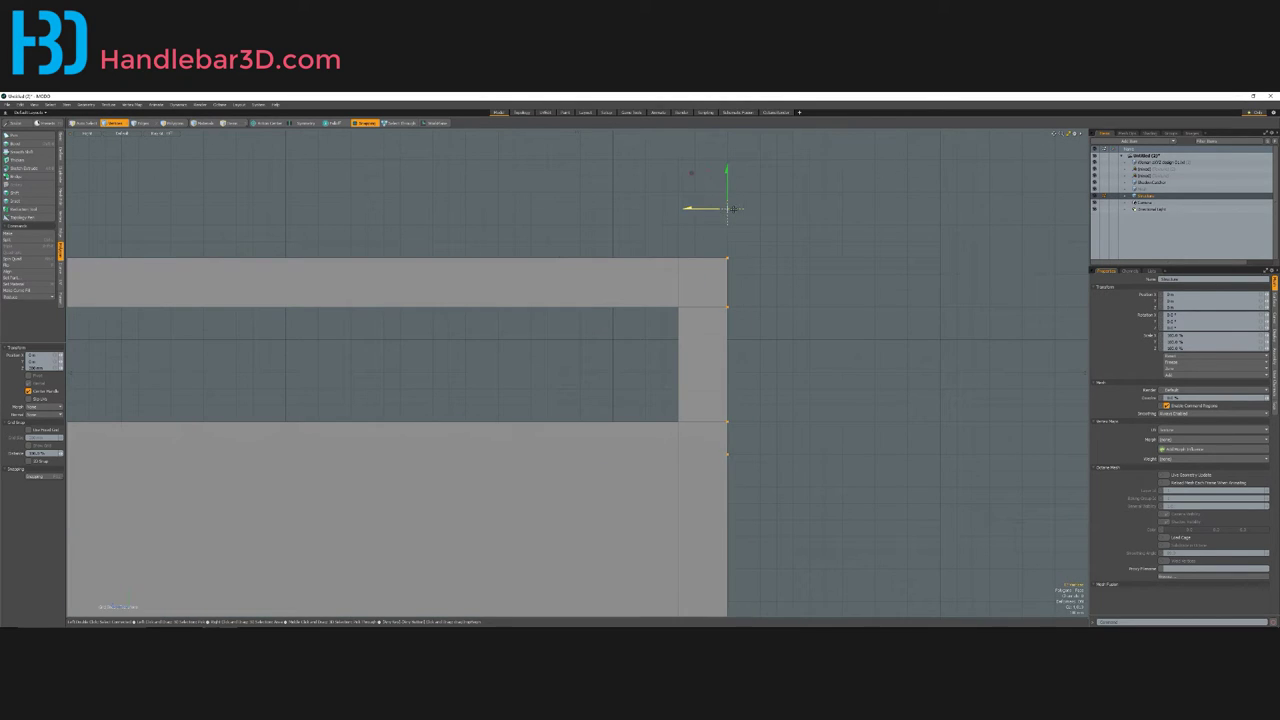
pyautogui.scroll(-7, 700, 210)
pyautogui.scroll(-2, 716, 205)
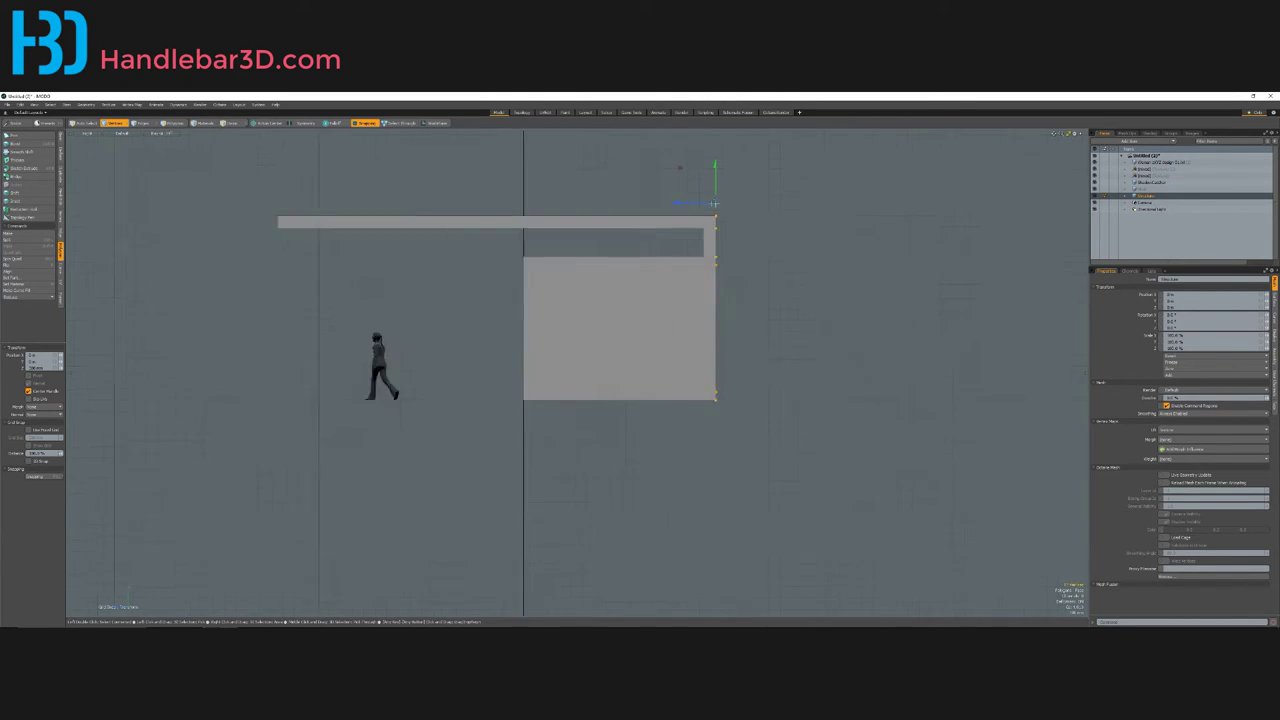
pyautogui.scroll(2, 652, 217)
pyautogui.press('q')
pyautogui.scroll(-2, 651, 217)
pyautogui.click(651, 217)
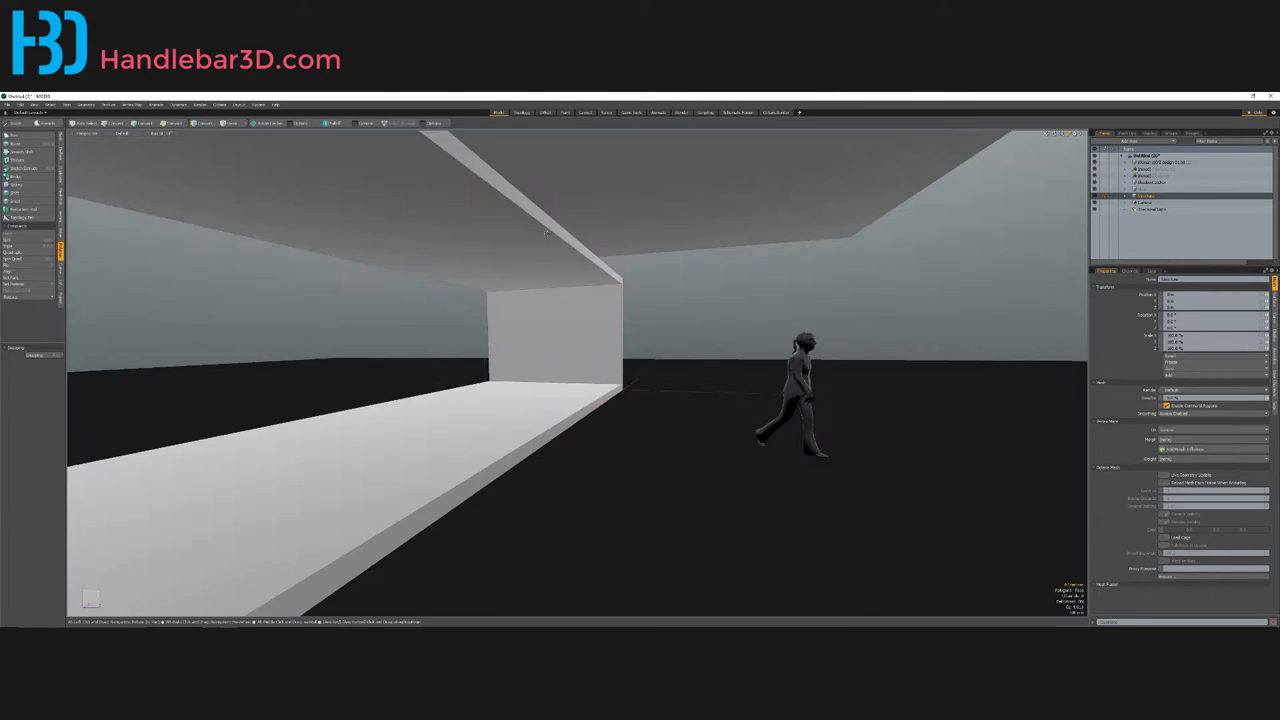
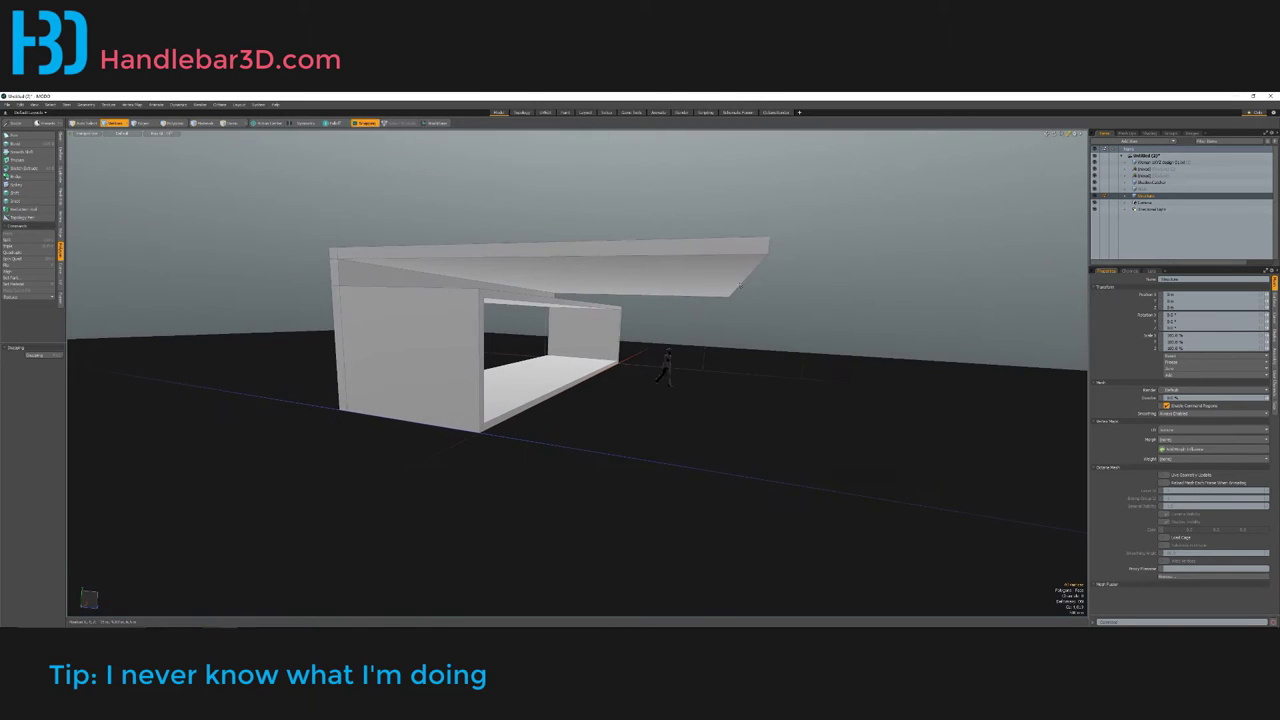
# Step: In the side view, add an edge loop across the canopy near the building's front face with Distance 1 set to 6.45 m
pyautogui.hotkey('ctrl', 'space')
pyautogui.click(780, 285)
pyautogui.scroll(-1, 697, 284)
pyautogui.scroll(4, 583, 272)
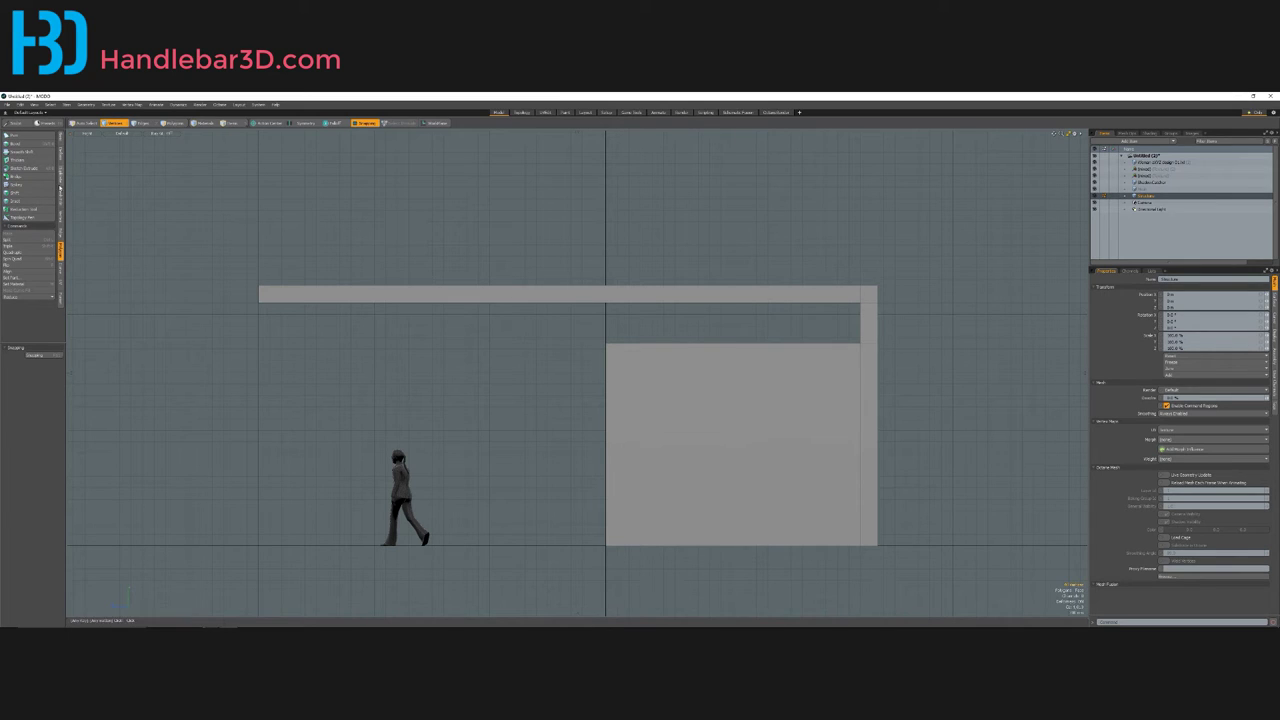
pyautogui.press('2')
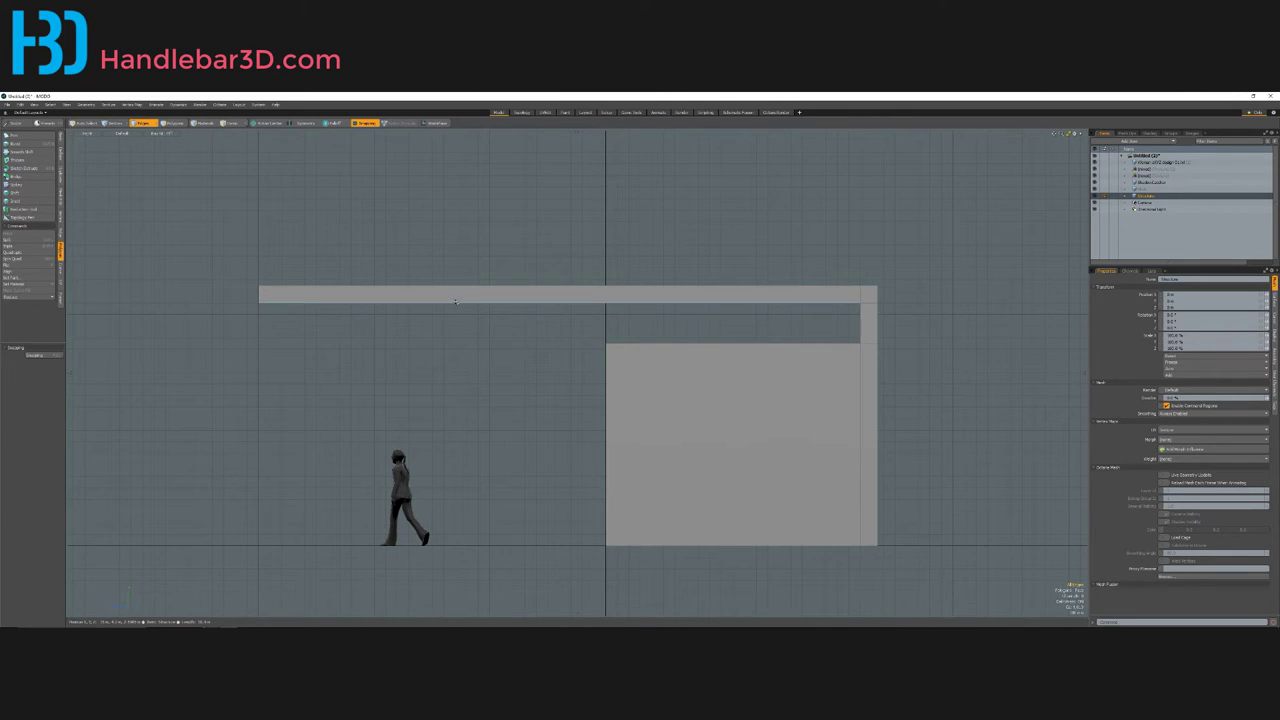
pyautogui.click(60, 234)
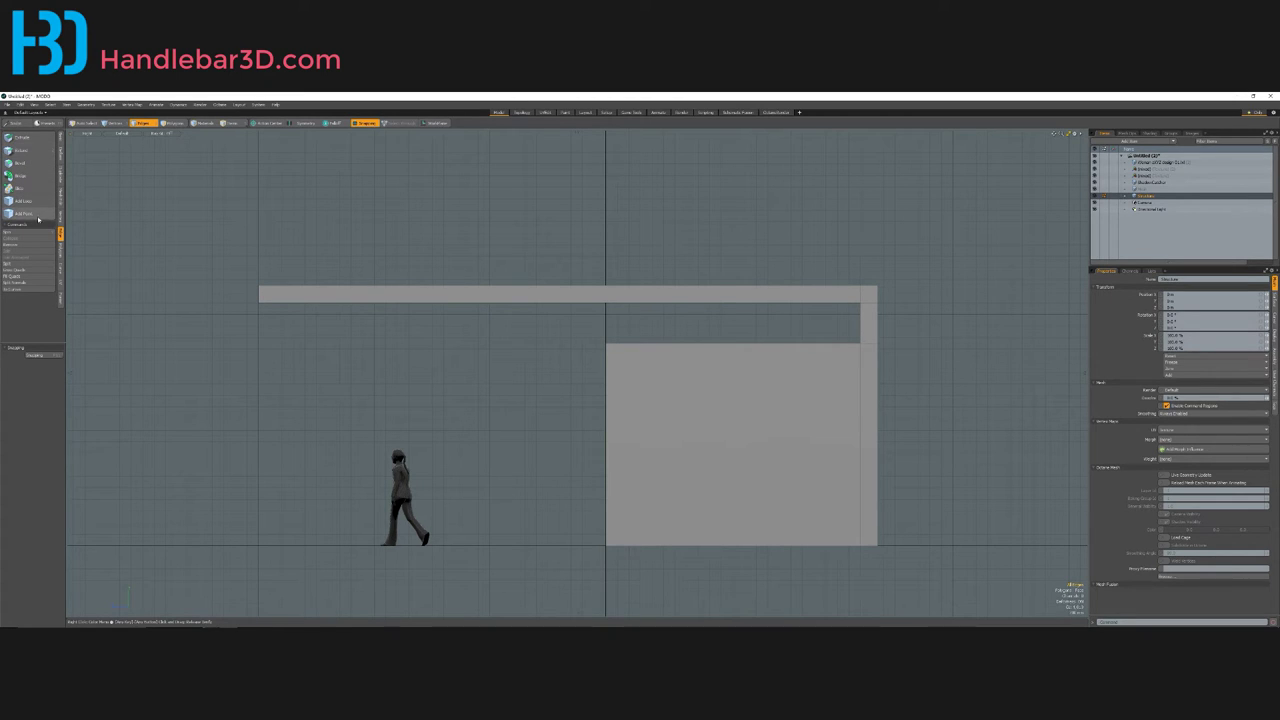
pyautogui.click(36, 203)
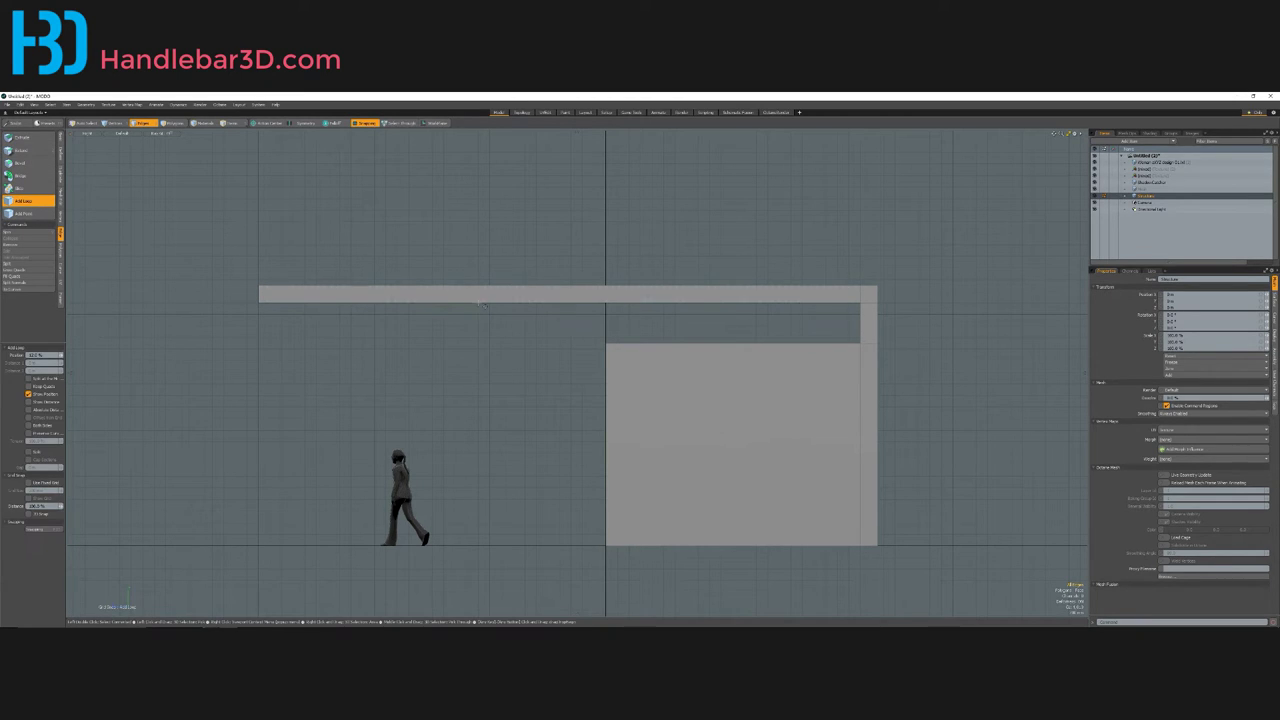
pyautogui.scroll(5, 491, 300)
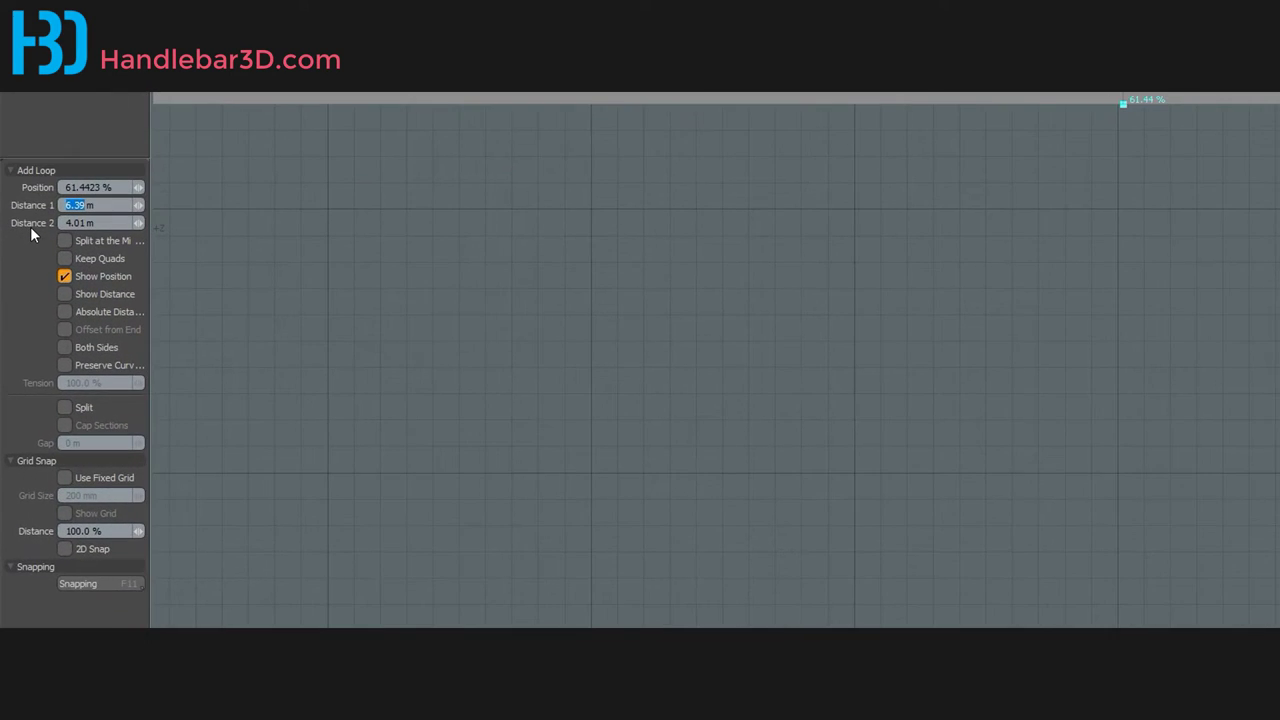
pyautogui.write('6.45')
pyautogui.press('Return')
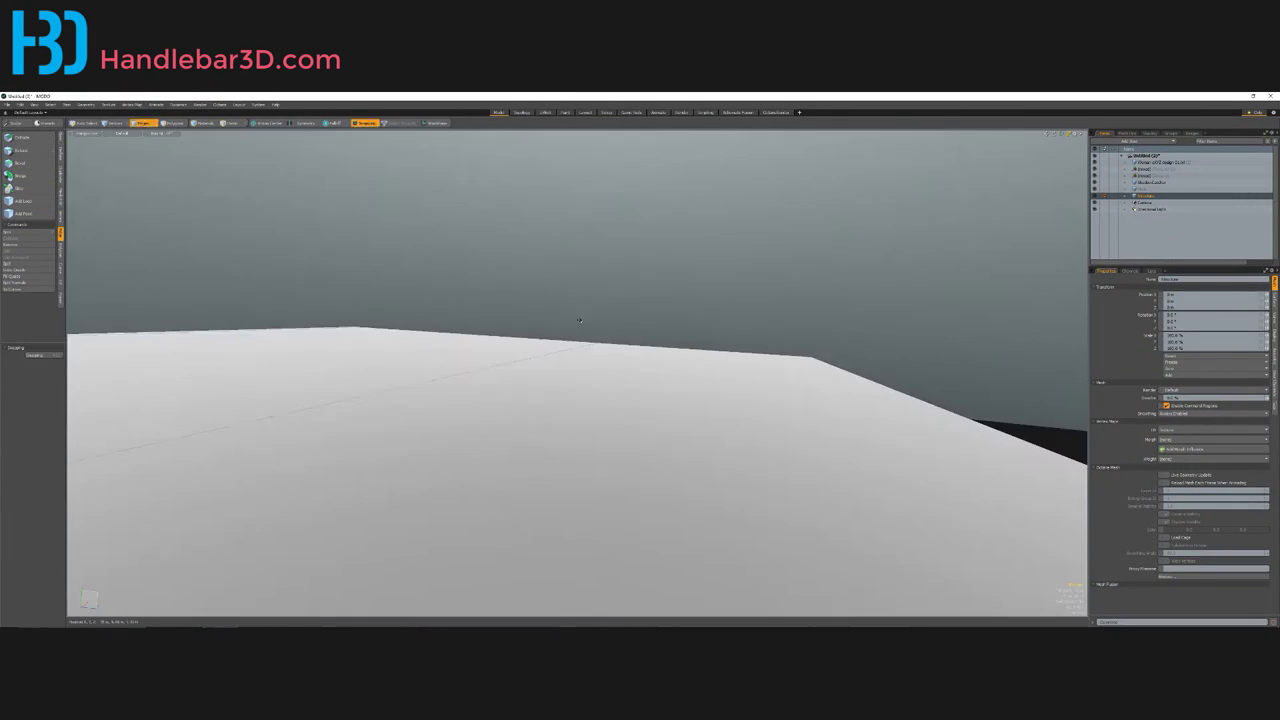
pyautogui.scroll(-5, 578, 322)
pyautogui.keyDown('alt'); pyautogui.moveTo(534, 360); pyautogui.dragTo(448, 376); pyautogui.keyUp('alt')
pyautogui.scroll(3, 531, 346)
pyautogui.scroll(-2, 433, 369)
pyautogui.scroll(2, 433, 369)
# Step: In the side view, select the new canopy loop's vertices and move them into line with the building's front face
pyautogui.hotkey('ctrl', 'space')
pyautogui.click(498, 372)
pyautogui.keyDown('alt'); pyautogui.keyDown('shift'); pyautogui.moveTo(625, 356); pyautogui.dragTo(590, 364); pyautogui.keyUp('shift'); pyautogui.keyUp('alt')
pyautogui.scroll(5, 590, 364)
pyautogui.moveTo(543, 391); pyautogui.dragTo(556, 388, button='right')
pyautogui.press('w')
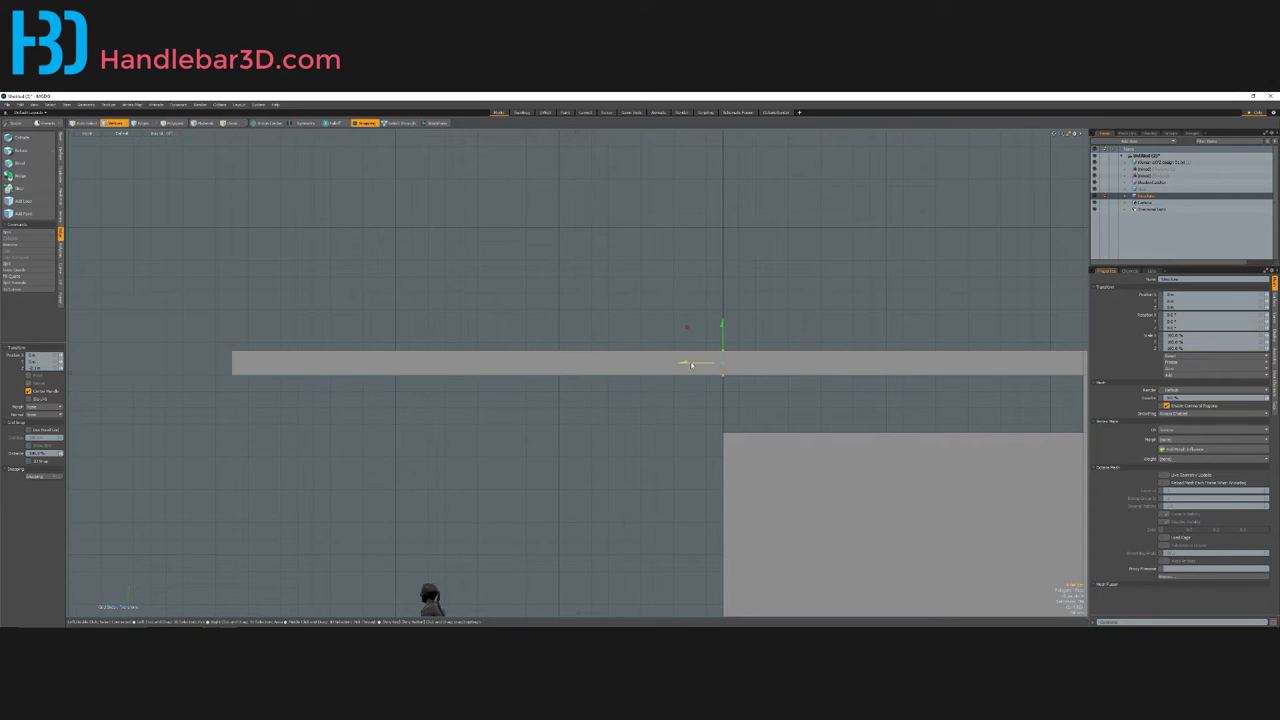
pyautogui.hotkey('ctrl', 'space')
pyautogui.click(612, 390)
pyautogui.scroll(-5, 586, 403)
pyautogui.keyDown('alt'); pyautogui.moveTo(580, 403); pyautogui.dragTo(605, 356); pyautogui.keyUp('alt')
pyautogui.keyDown('alt'); pyautogui.moveTo(631, 447); pyautogui.dragTo(559, 255); pyautogui.keyUp('alt')
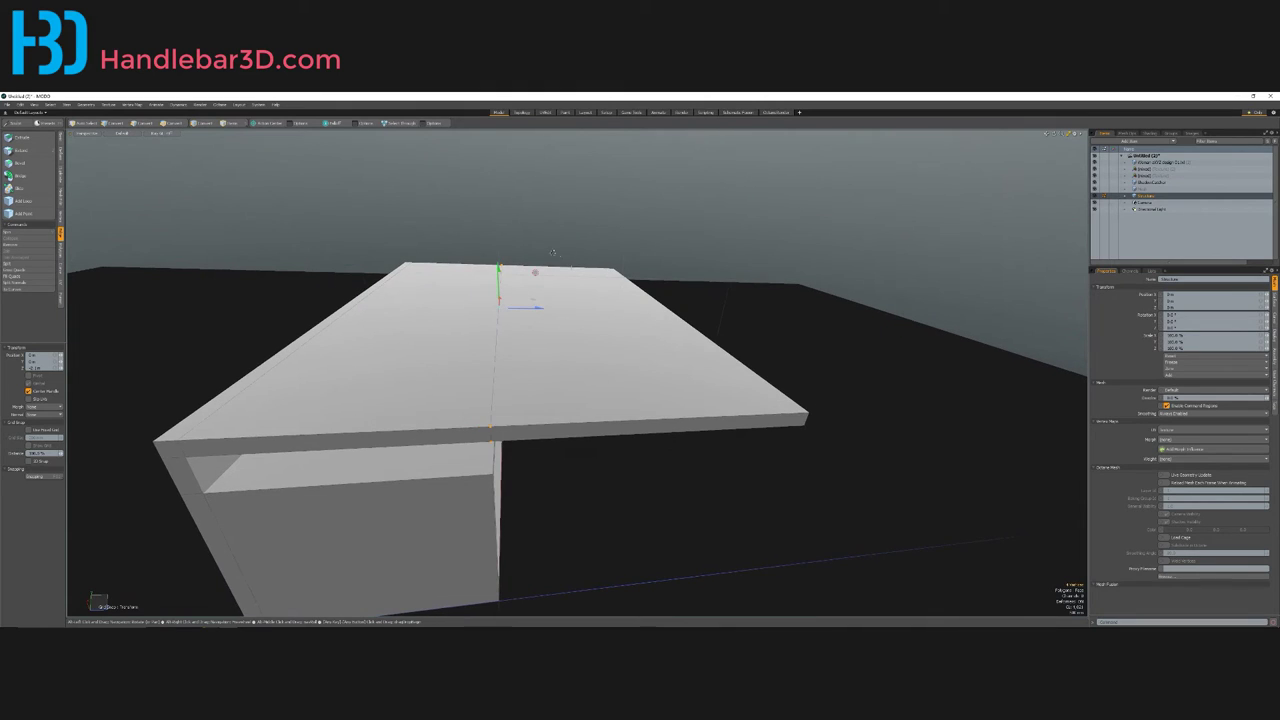
pyautogui.keyDown('alt'); pyautogui.moveTo(603, 380); pyautogui.dragTo(593, 420); pyautogui.keyUp('alt')
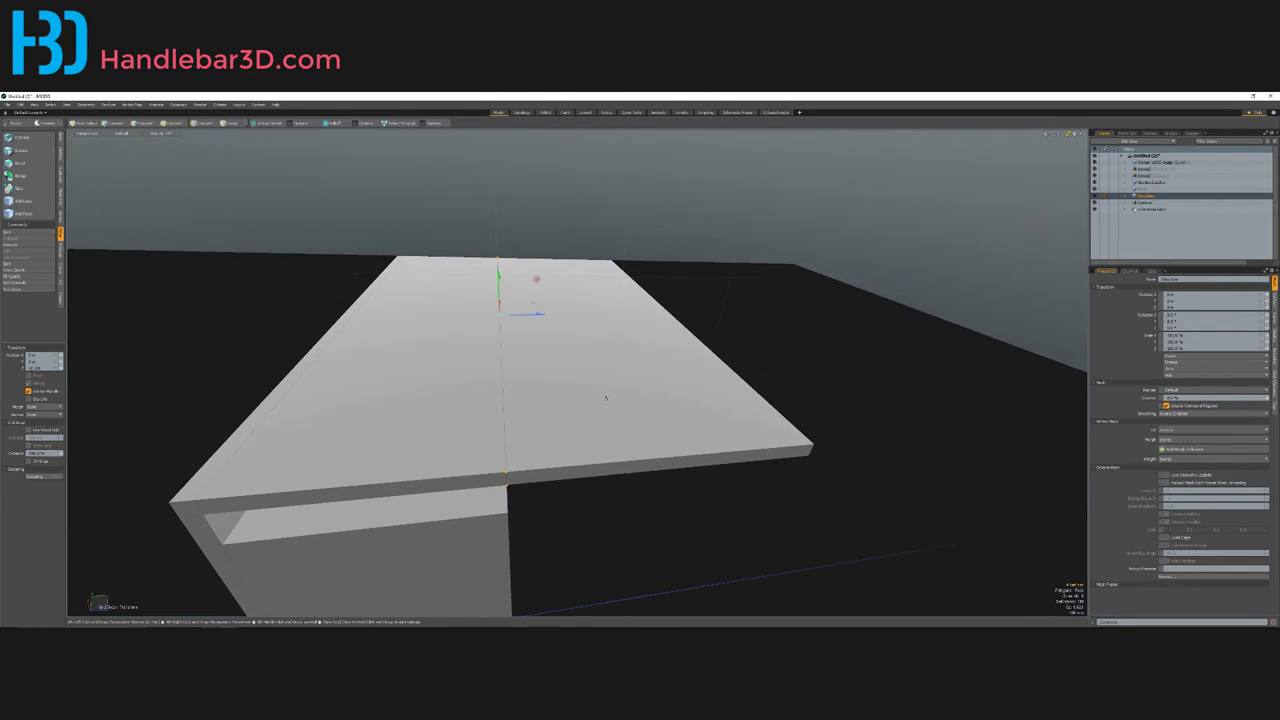
pyautogui.keyDown('alt'); pyautogui.moveTo(658, 322); pyautogui.dragTo(593, 346); pyautogui.keyUp('alt')
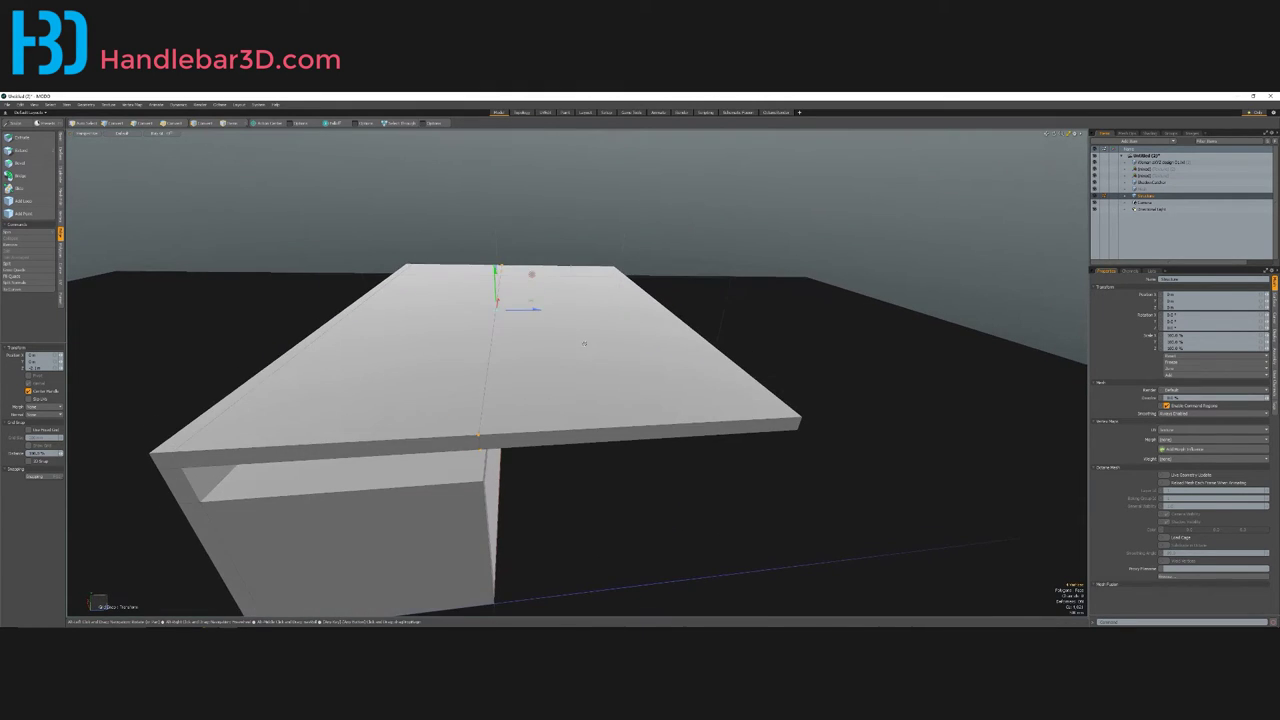
# Step: Select the top and underside polygons of the canopy's overhanging part and Inset them by 800 mm
pyautogui.press('3')
pyautogui.keyDown('alt'); pyautogui.moveTo(125, 277); pyautogui.dragTo(561, 249); pyautogui.keyUp('alt')
pyautogui.keyDown('alt'); pyautogui.moveTo(531, 189); pyautogui.dragTo(106, 203); pyautogui.keyUp('alt')
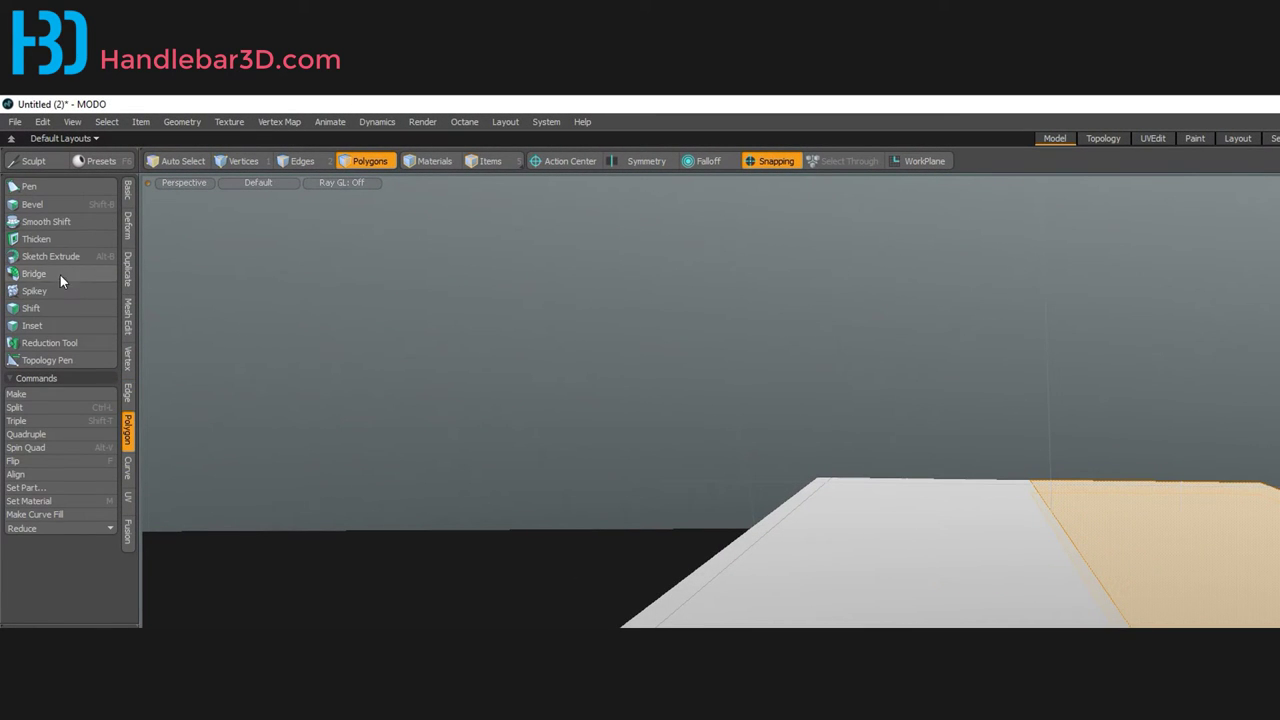
pyautogui.click(60, 322)
pyautogui.keyDown('alt'); pyautogui.moveTo(1245, 370); pyautogui.dragTo(1202, 360); pyautogui.keyUp('alt')
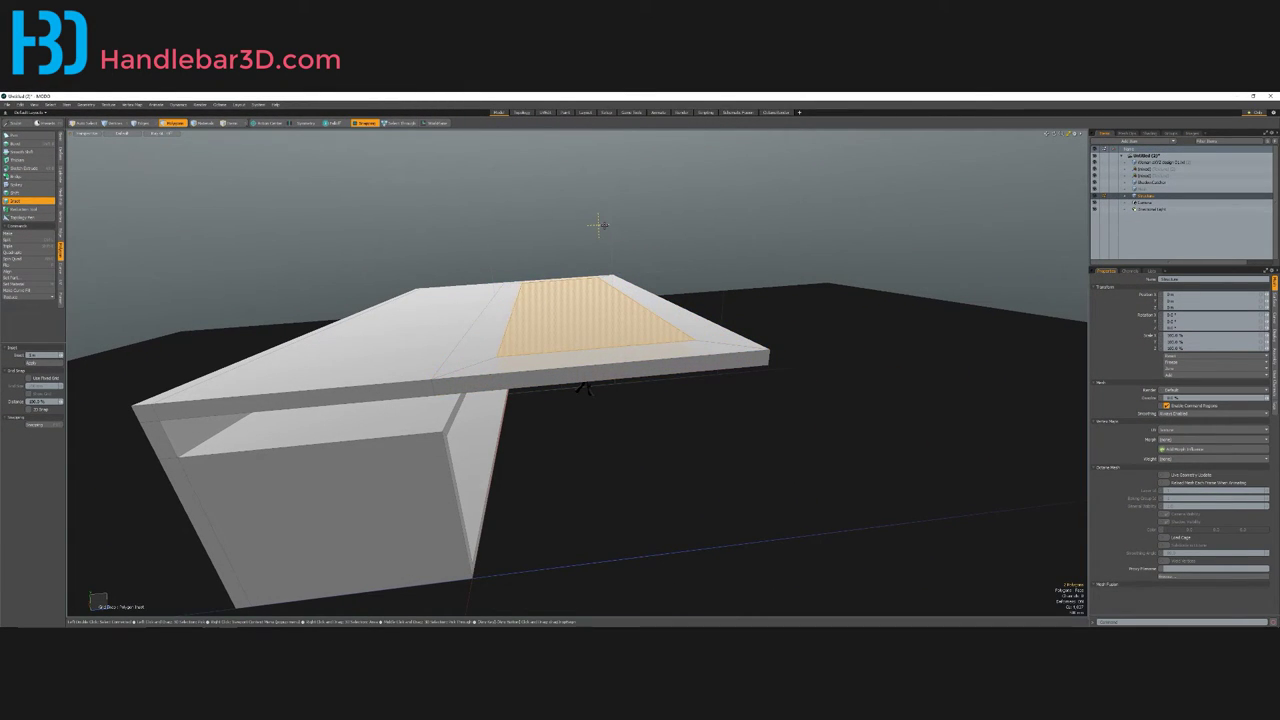
pyautogui.keyDown('alt'); pyautogui.moveTo(585, 388); pyautogui.dragTo(533, 290); pyautogui.keyUp('alt')
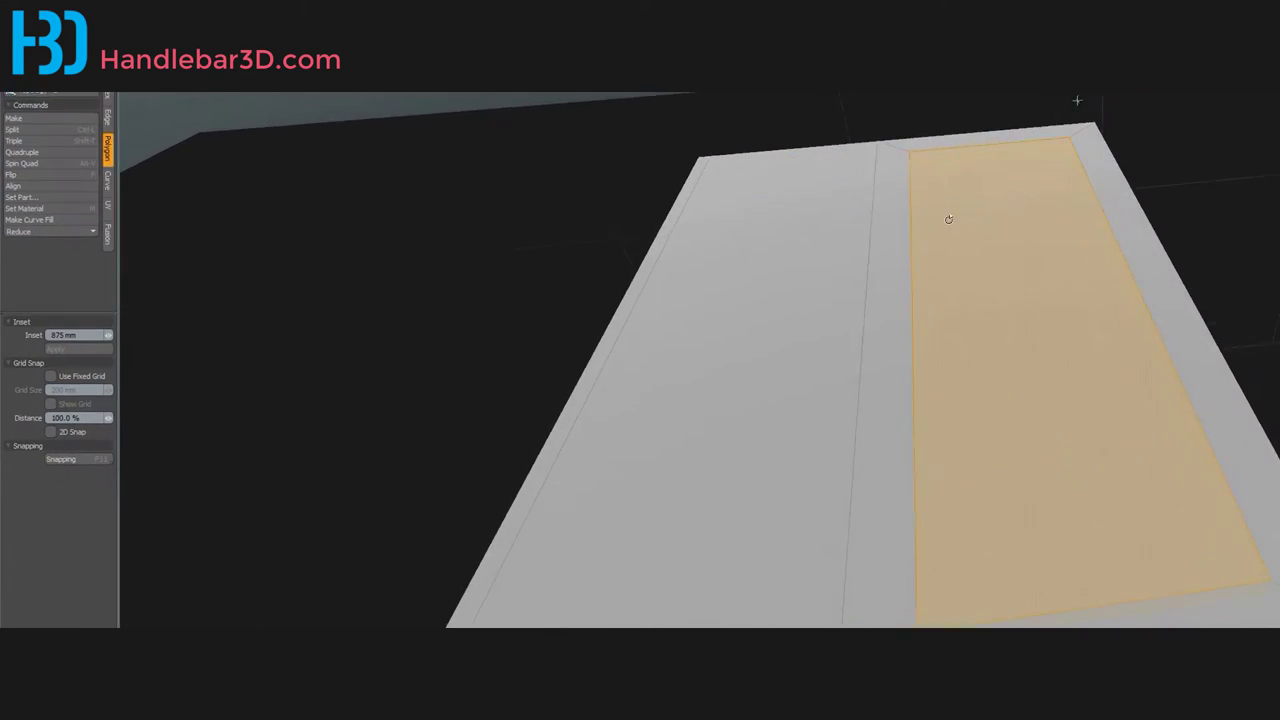
pyautogui.keyDown('alt'); pyautogui.moveTo(949, 219); pyautogui.dragTo(1036, 484); pyautogui.keyUp('alt')
pyautogui.keyDown('alt'); pyautogui.moveTo(1140, 494); pyautogui.dragTo(918, 93); pyautogui.keyUp('alt')
pyautogui.keyDown('alt'); pyautogui.moveTo(317, 278); pyautogui.dragTo(1064, 298); pyautogui.keyUp('alt')
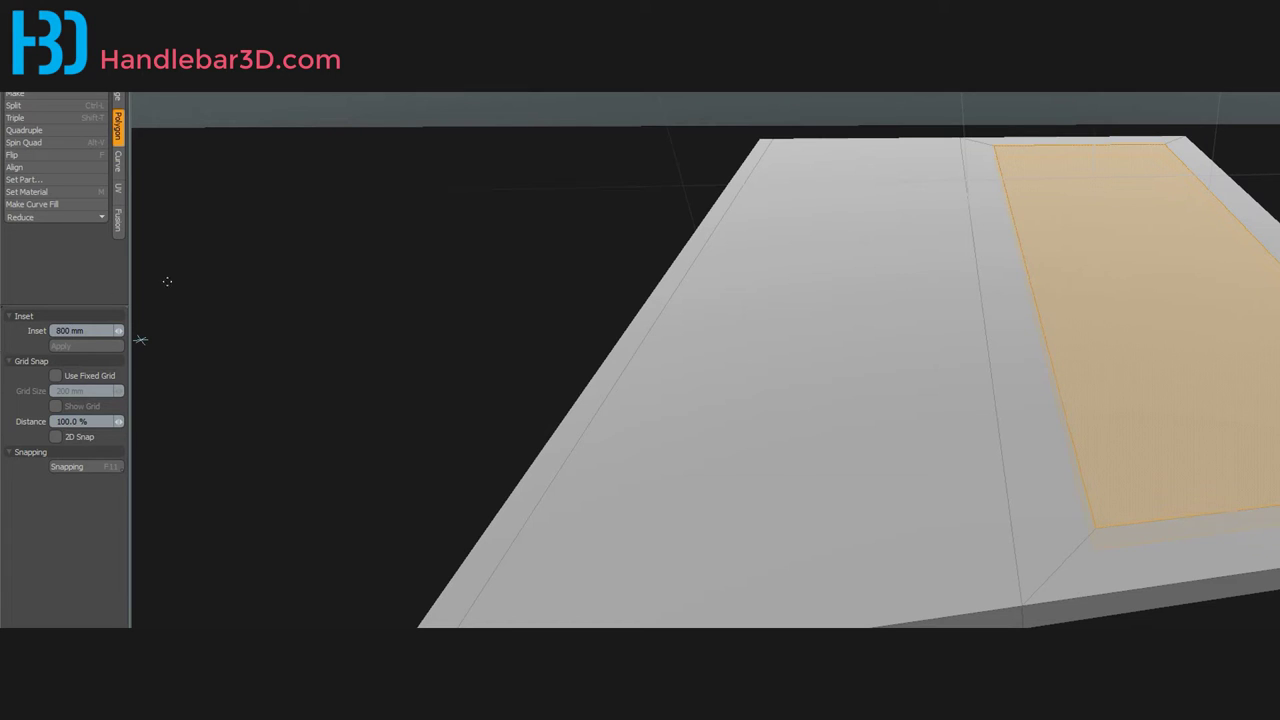
pyautogui.press('space')
# Step: Delete the inset polygons on the canopy's top and underside to open a rectangular skylight
pyautogui.keyDown('alt'); pyautogui.moveTo(1095, 355); pyautogui.dragTo(1119, 404); pyautogui.keyUp('alt')
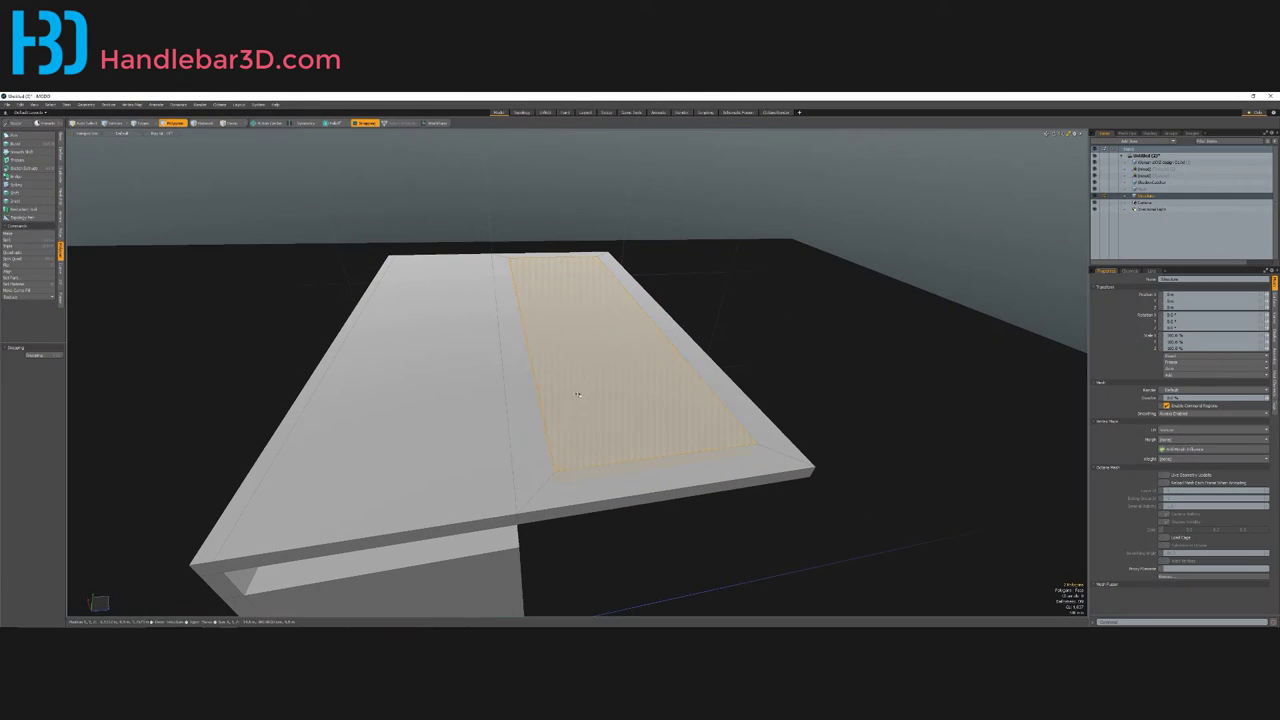
pyautogui.keyDown('alt'); pyautogui.moveTo(592, 428); pyautogui.dragTo(597, 297); pyautogui.keyUp('alt')
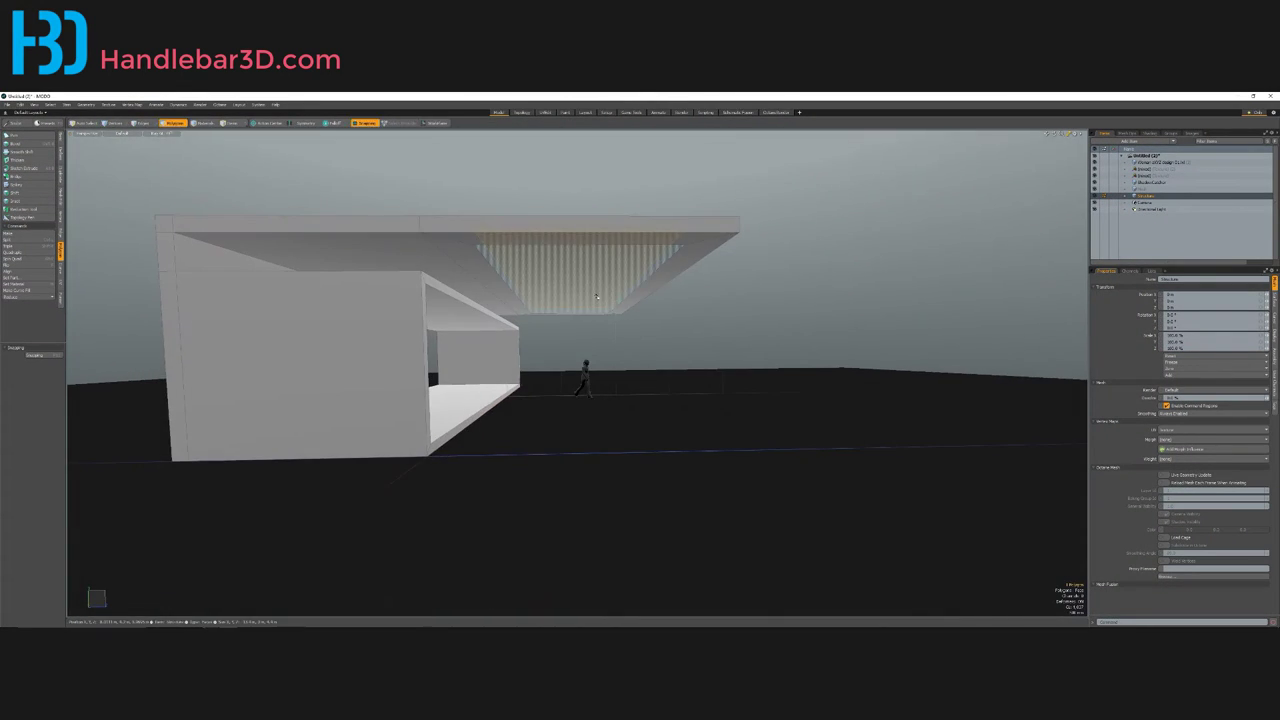
pyautogui.press('Delete')
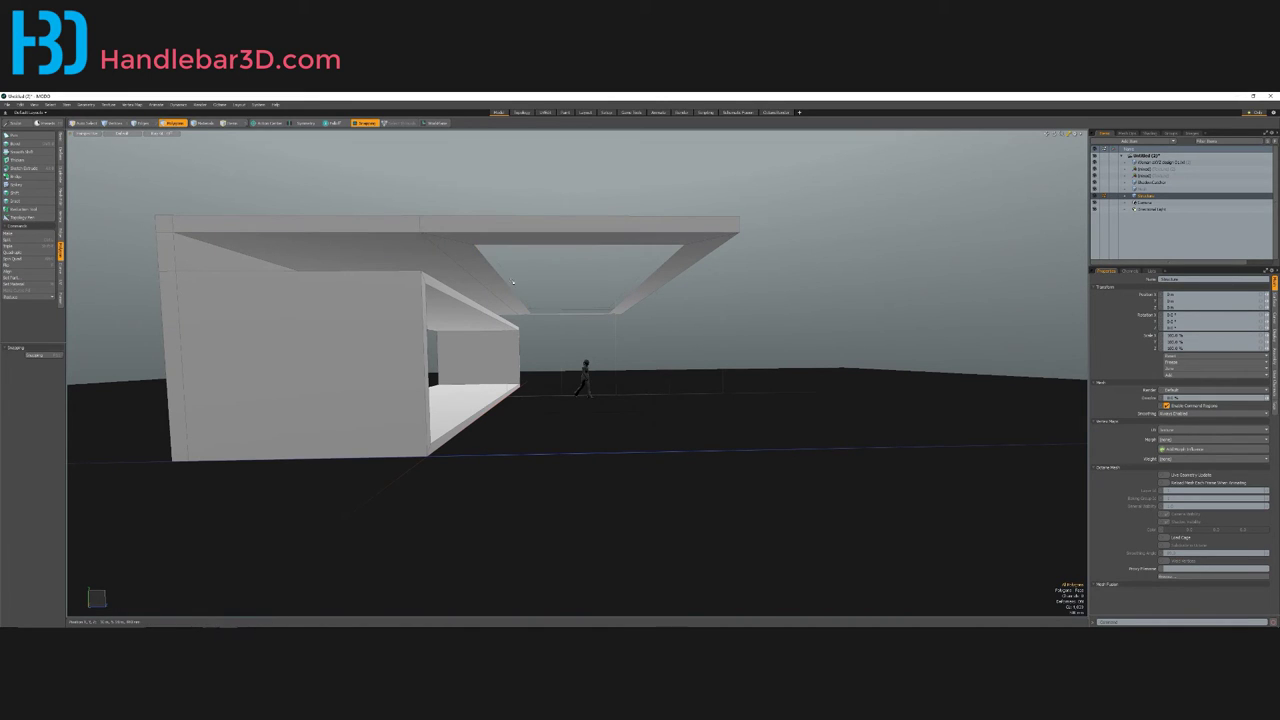
# Step: Select the upper and lower border edges of the canopy opening and Bridge them to close its inner sides
pyautogui.press('2')
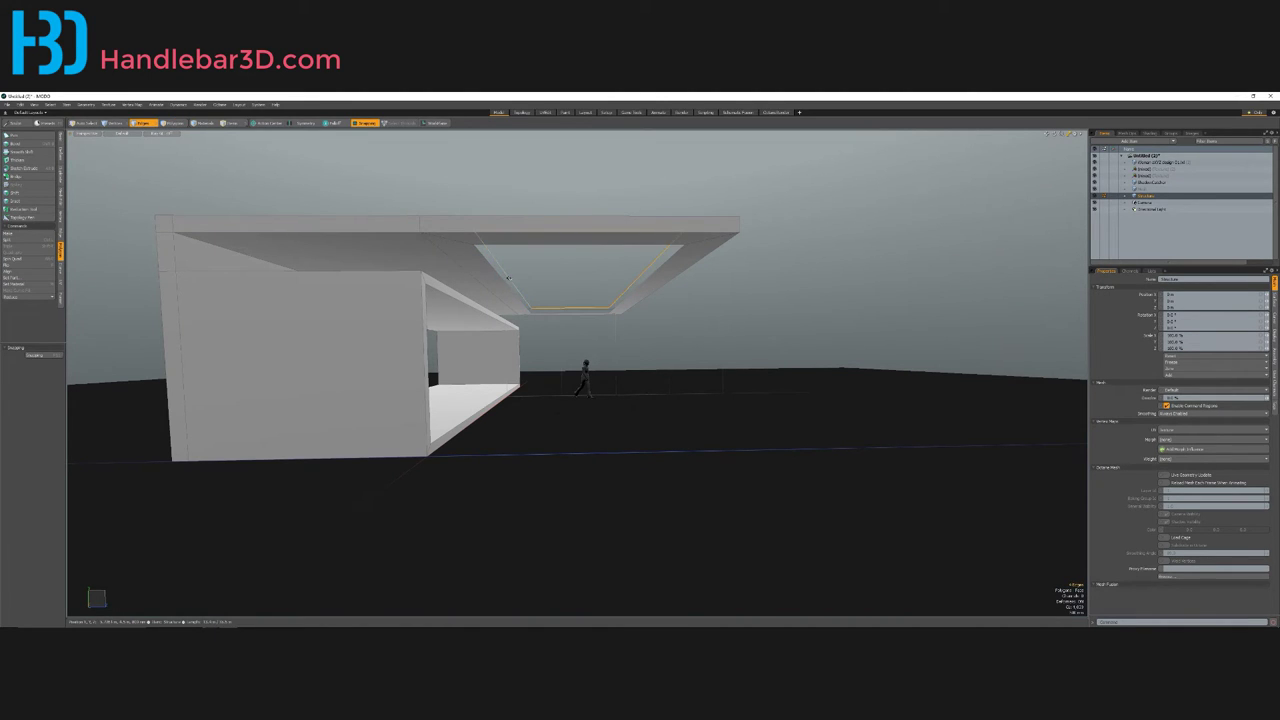
pyautogui.keyDown('alt'); pyautogui.moveTo(505, 234); pyautogui.dragTo(503, 208); pyautogui.keyUp('alt')
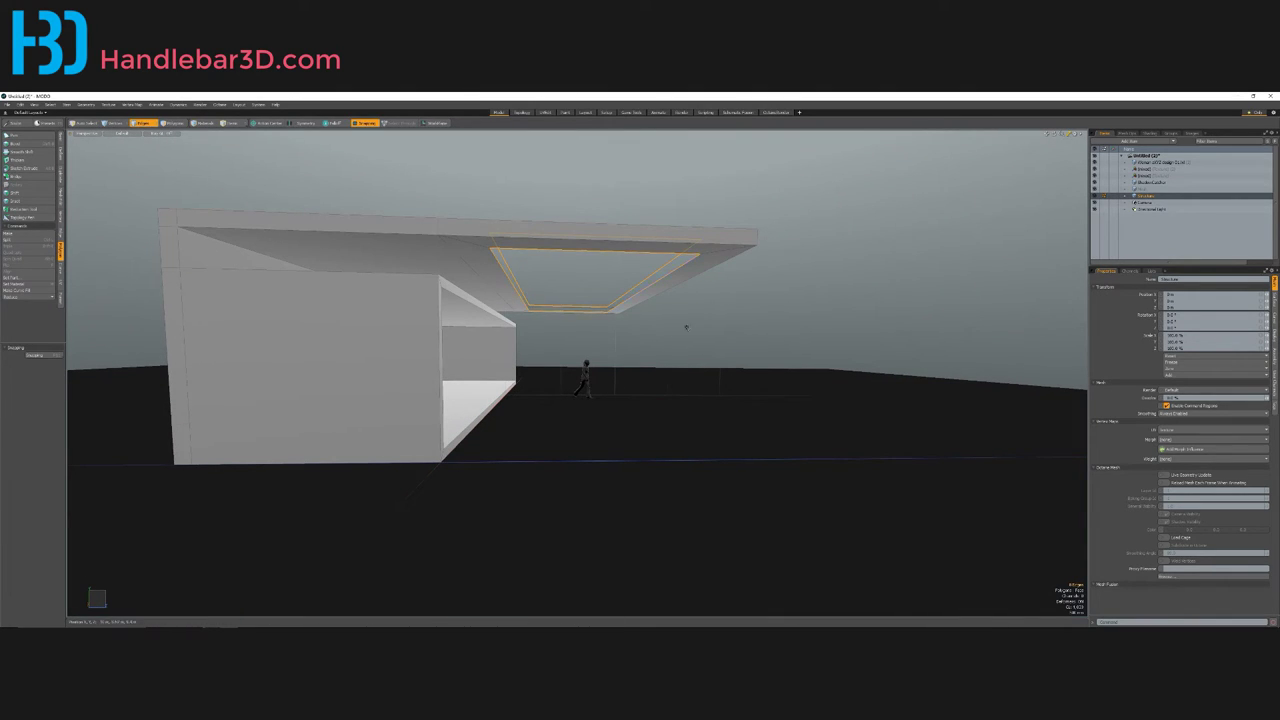
pyautogui.click(60, 236)
pyautogui.click(30, 175)
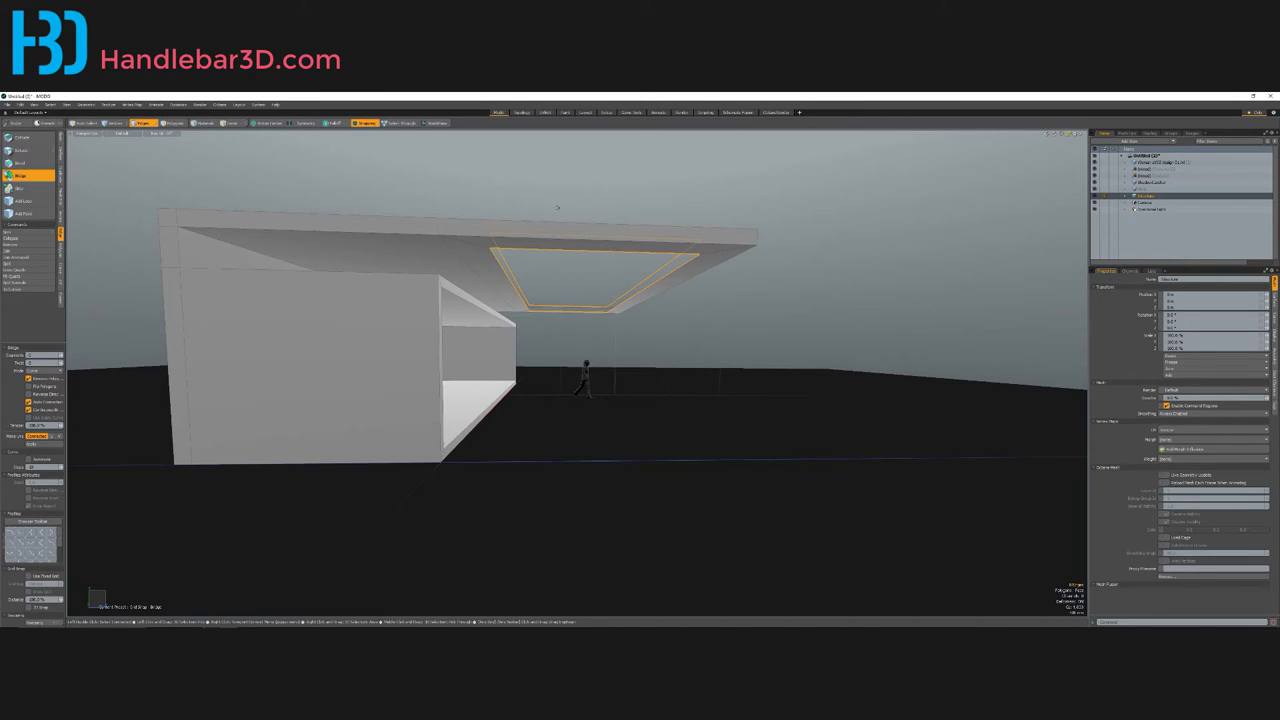
pyautogui.keyDown('alt'); pyautogui.moveTo(565, 202); pyautogui.dragTo(517, 423); pyautogui.keyUp('alt')
pyautogui.press('Escape')
pyautogui.press('Escape')
pyautogui.keyDown('alt'); pyautogui.moveTo(371, 449); pyautogui.dragTo(500, 234); pyautogui.keyUp('alt')
pyautogui.scroll(4, 474, 306)
pyautogui.scroll(-4, 500, 234)
pyautogui.keyDown('alt'); pyautogui.moveTo(520, 340); pyautogui.dragTo(620, 254); pyautogui.keyUp('alt')
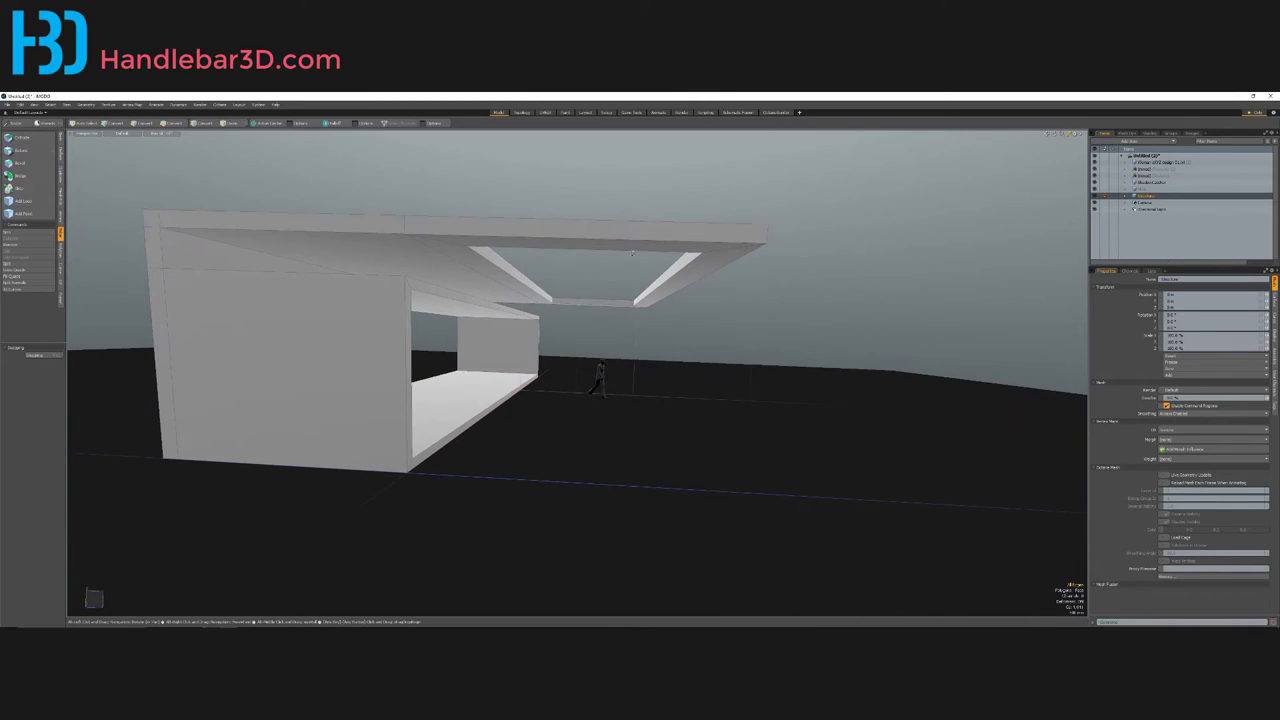
# Step: In the side view, select the vertices of the building's back wall and move them backward to deepen the building
pyautogui.keyDown('alt'); pyautogui.moveTo(665, 326); pyautogui.dragTo(563, 363); pyautogui.keyUp('alt')
pyautogui.keyDown('alt'); pyautogui.moveTo(475, 352); pyautogui.dragTo(674, 350); pyautogui.keyUp('alt')
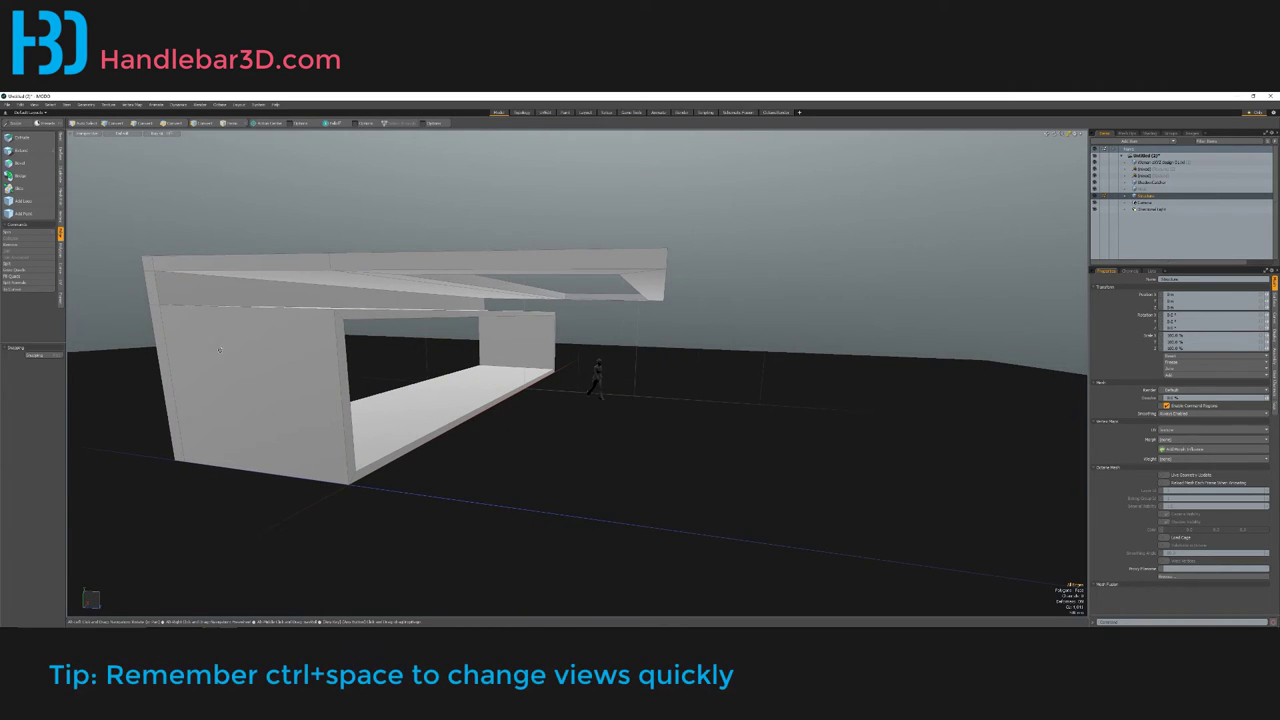
pyautogui.hotkey('ctrl', 'space')
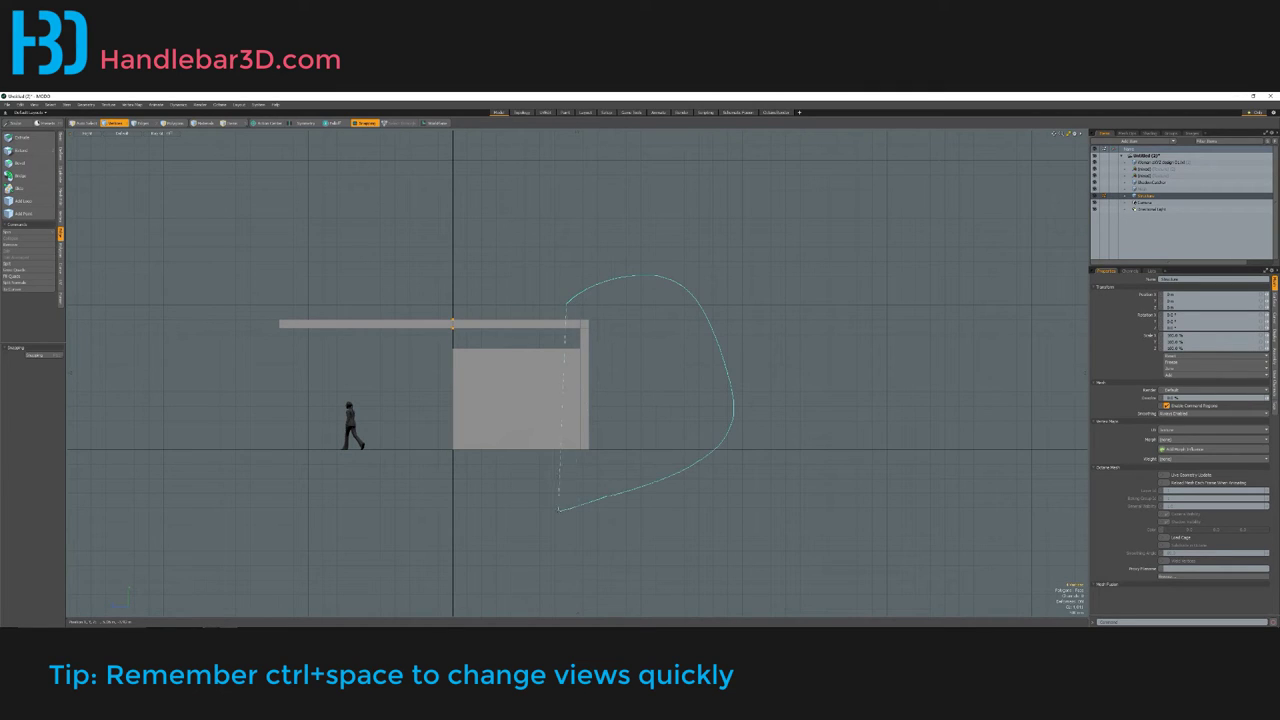
pyautogui.press('w')
pyautogui.moveTo(560, 386); pyautogui.dragTo(793, 371)
pyautogui.scroll(4, 722, 383)
pyautogui.scroll(3, 752, 385)
pyautogui.scroll(-5, 790, 371)
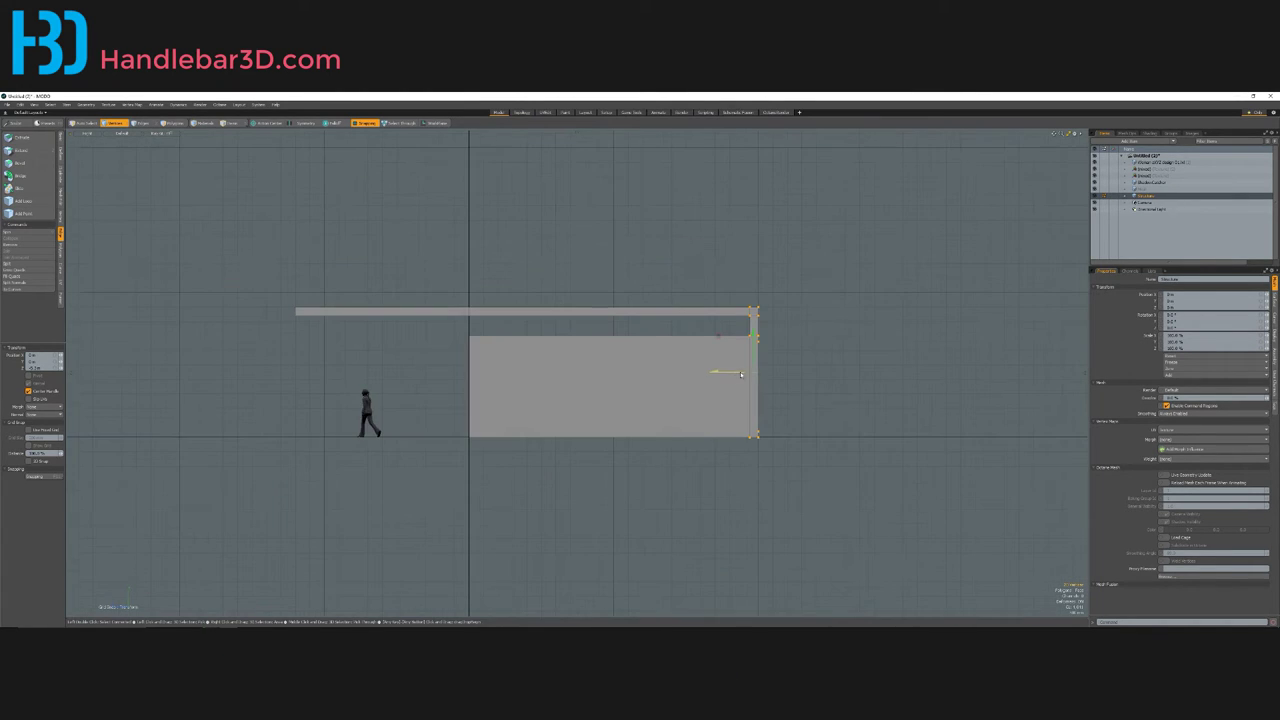
pyautogui.press('space')
pyautogui.hotkey('ctrl', 'space')
pyautogui.click(586, 337)
pyautogui.keyDown('alt'); pyautogui.moveTo(586, 337); pyautogui.dragTo(262, 350); pyautogui.keyUp('alt')
pyautogui.scroll(-5, 570, 325)
pyautogui.keyDown('alt'); pyautogui.moveTo(369, 369); pyautogui.dragTo(319, 344); pyautogui.keyUp('alt')
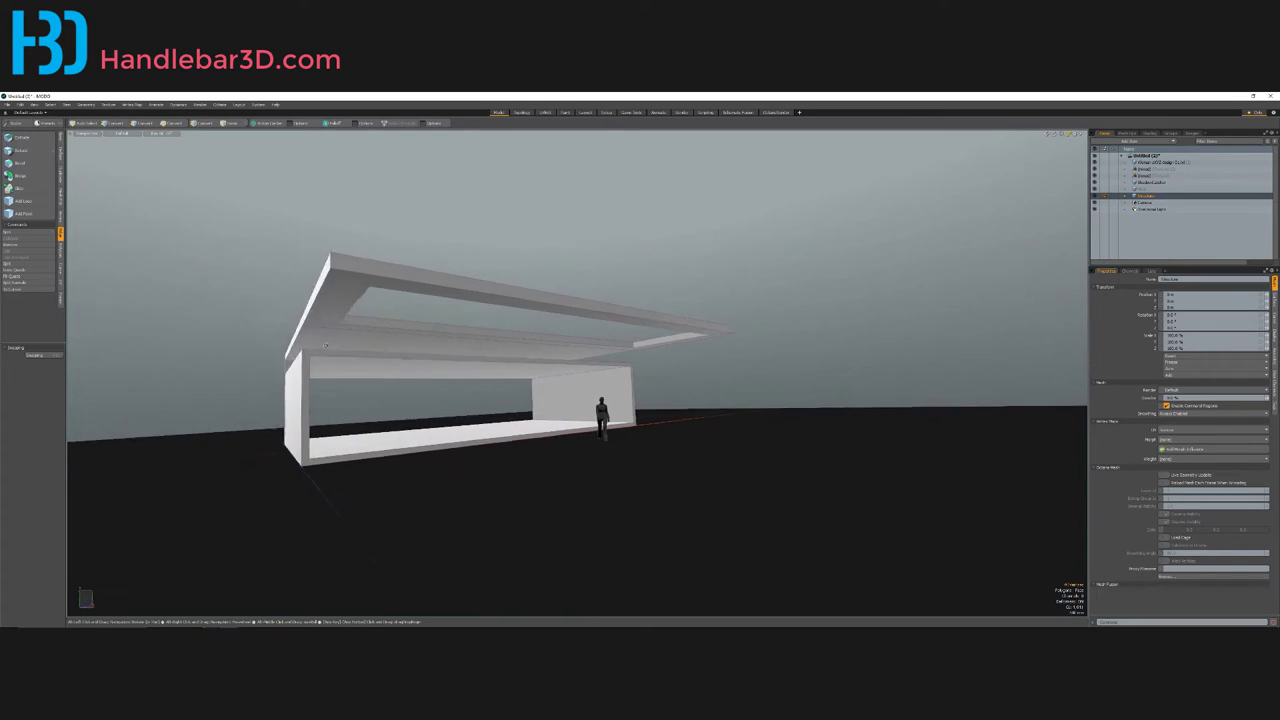
# Step: Select and delete the polygons of the raised back wall that fill the gap between the box and the canopy
pyautogui.keyDown('alt'); pyautogui.moveTo(619, 358); pyautogui.dragTo(589, 358); pyautogui.keyUp('alt')
pyautogui.keyDown('alt'); pyautogui.moveTo(451, 372); pyautogui.dragTo(382, 376); pyautogui.keyUp('alt')
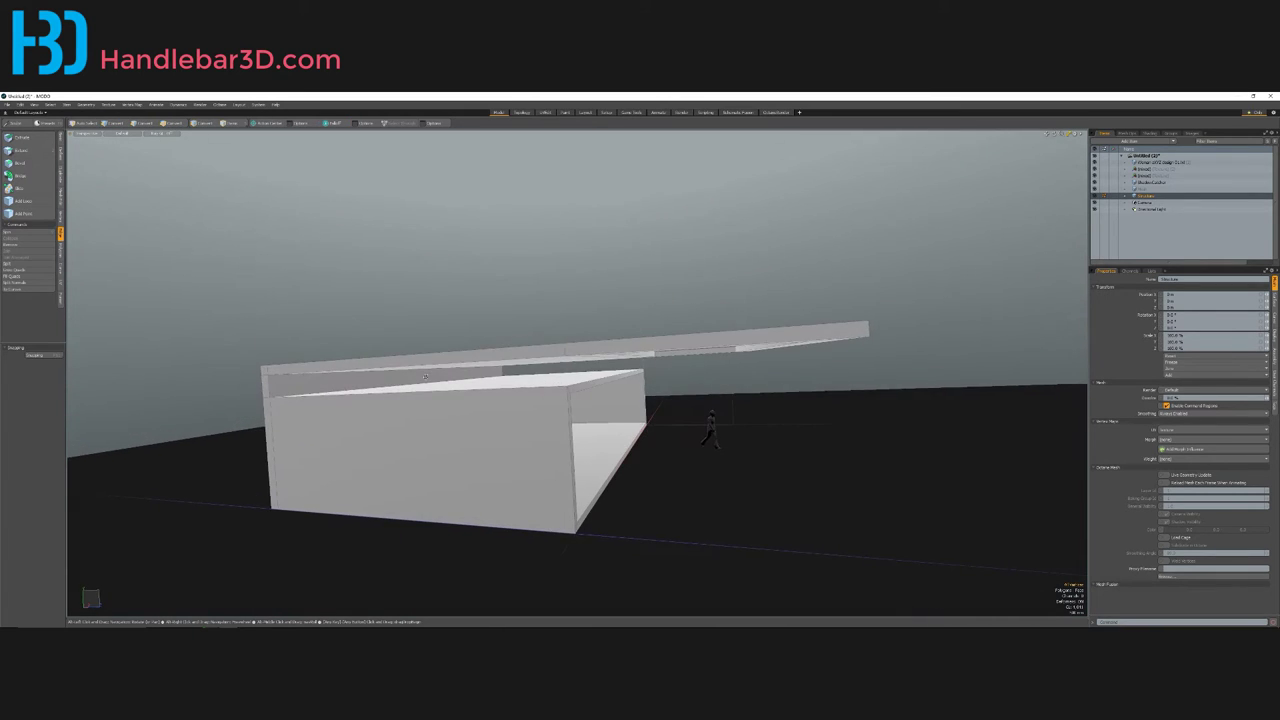
pyautogui.keyDown('alt'); pyautogui.moveTo(453, 366); pyautogui.dragTo(404, 359); pyautogui.keyUp('alt')
pyautogui.keyDown('alt'); pyautogui.moveTo(249, 362); pyautogui.dragTo(447, 392); pyautogui.keyUp('alt')
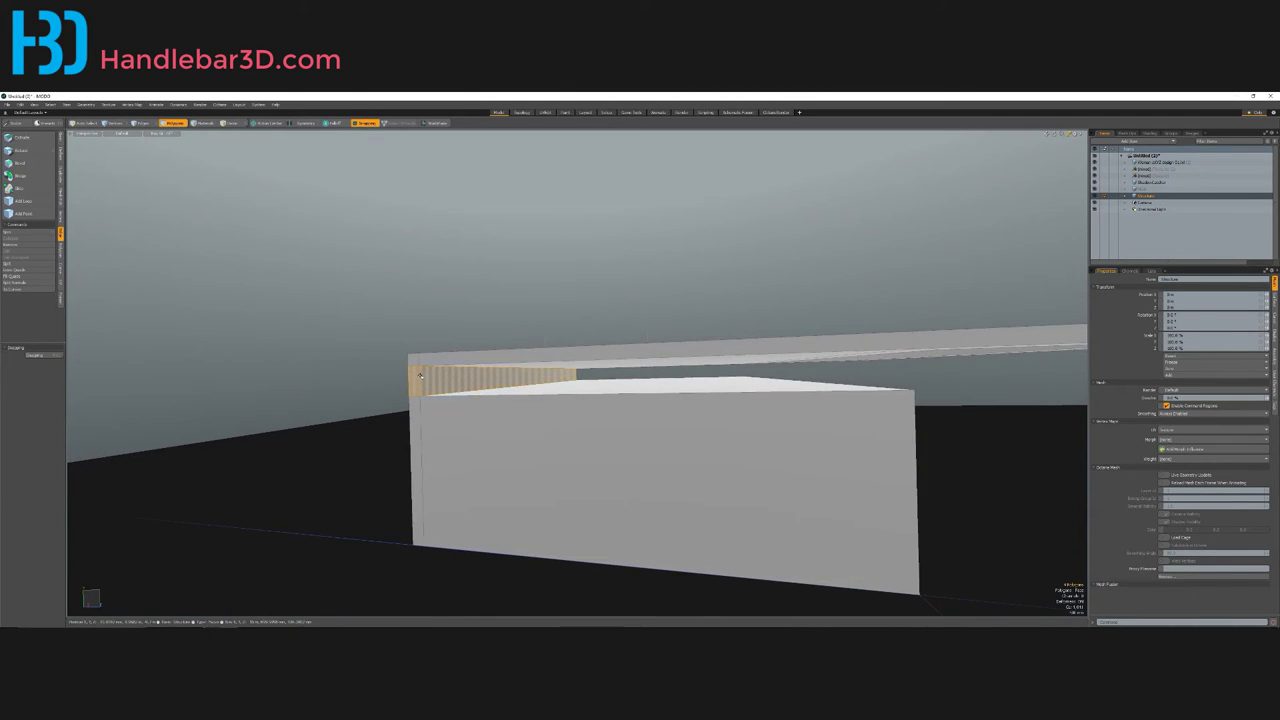
pyautogui.keyDown('alt'); pyautogui.moveTo(371, 449); pyautogui.dragTo(578, 401); pyautogui.keyUp('alt')
# Step: Bridge the open edges along the rear of the box's roof to close the hole left by the deleted wall
pyautogui.press('2')
pyautogui.click(580, 380)
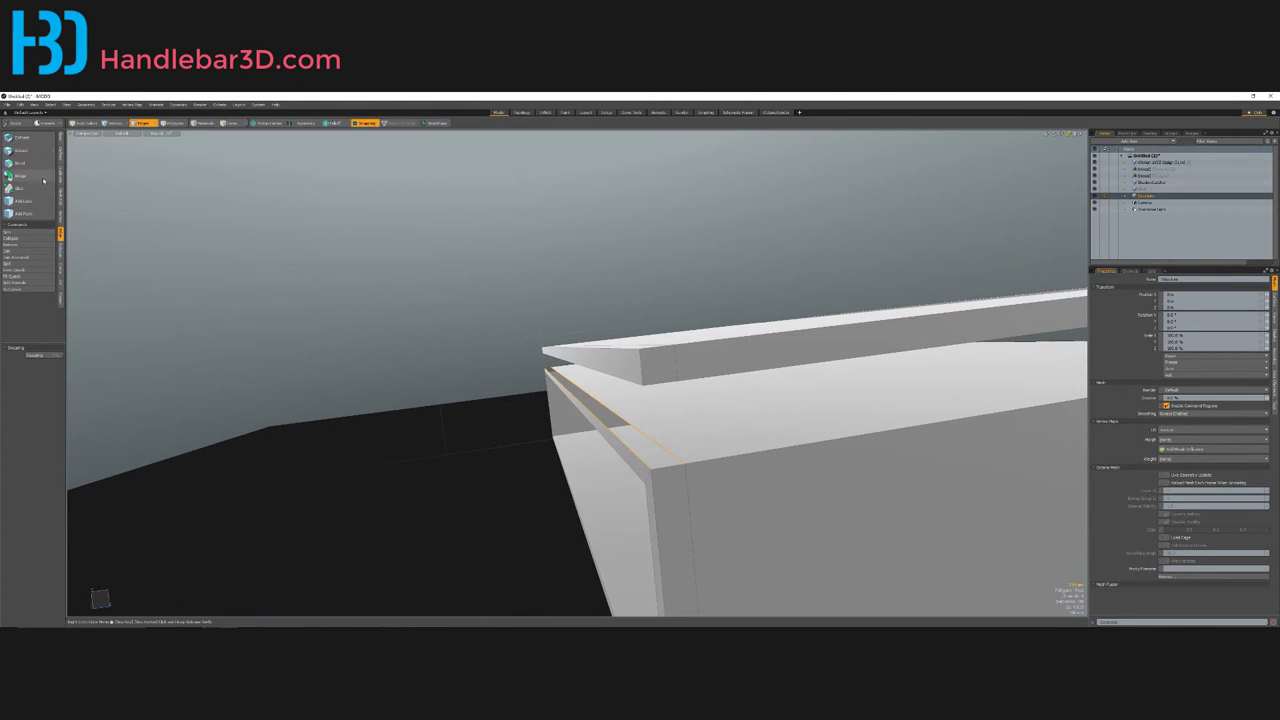
pyautogui.click(606, 440)
pyautogui.keyDown('alt'); pyautogui.moveTo(606, 440); pyautogui.dragTo(616, 374); pyautogui.keyUp('alt')
pyautogui.press('space')
# Step: Bridge the open edges along the rear of the canopy's underside to close the remaining gap
pyautogui.moveTo(471, 292)
pyautogui.keyDown('alt'); pyautogui.mouseDown()
pyautogui.moveTo(471, 322)
pyautogui.moveTo(417, 206)
pyautogui.moveTo(415, 165)
pyautogui.moveTo(469, 352)
pyautogui.moveTo(467, 296)
pyautogui.mouseUp(); pyautogui.keyUp('alt')
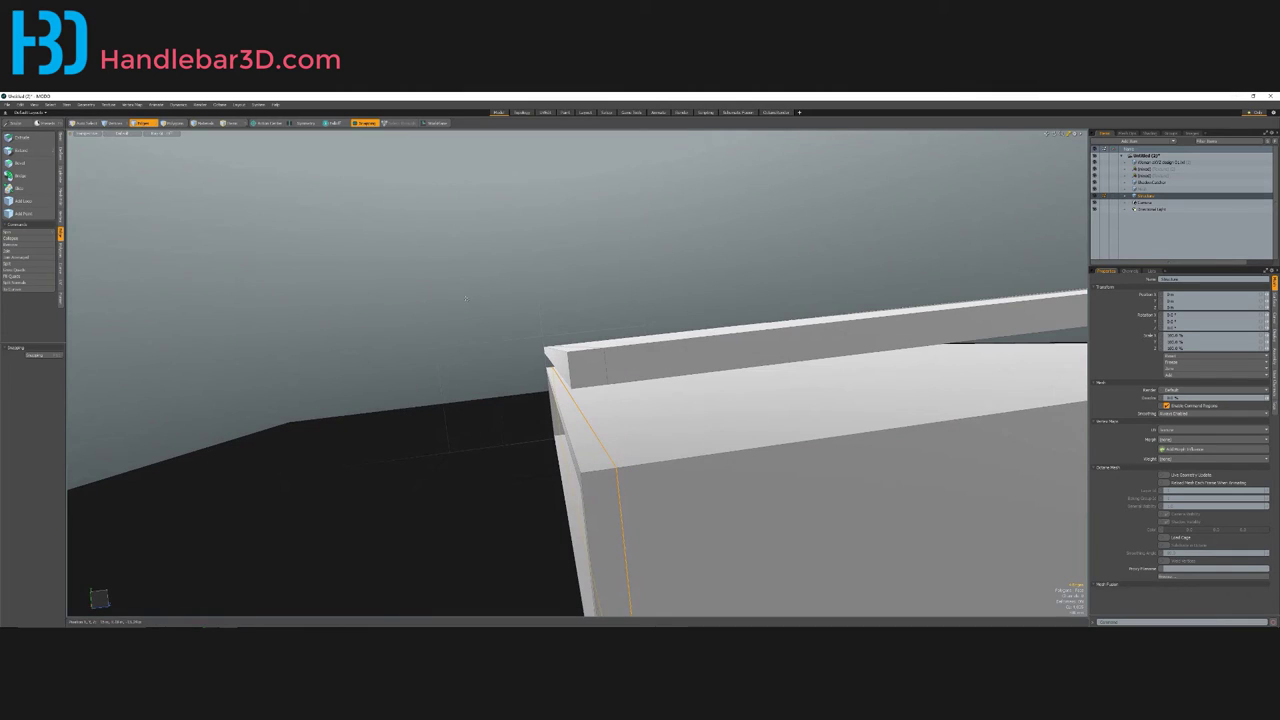
pyautogui.keyDown('alt'); pyautogui.moveTo(424, 371); pyautogui.dragTo(525, 300); pyautogui.keyUp('alt')
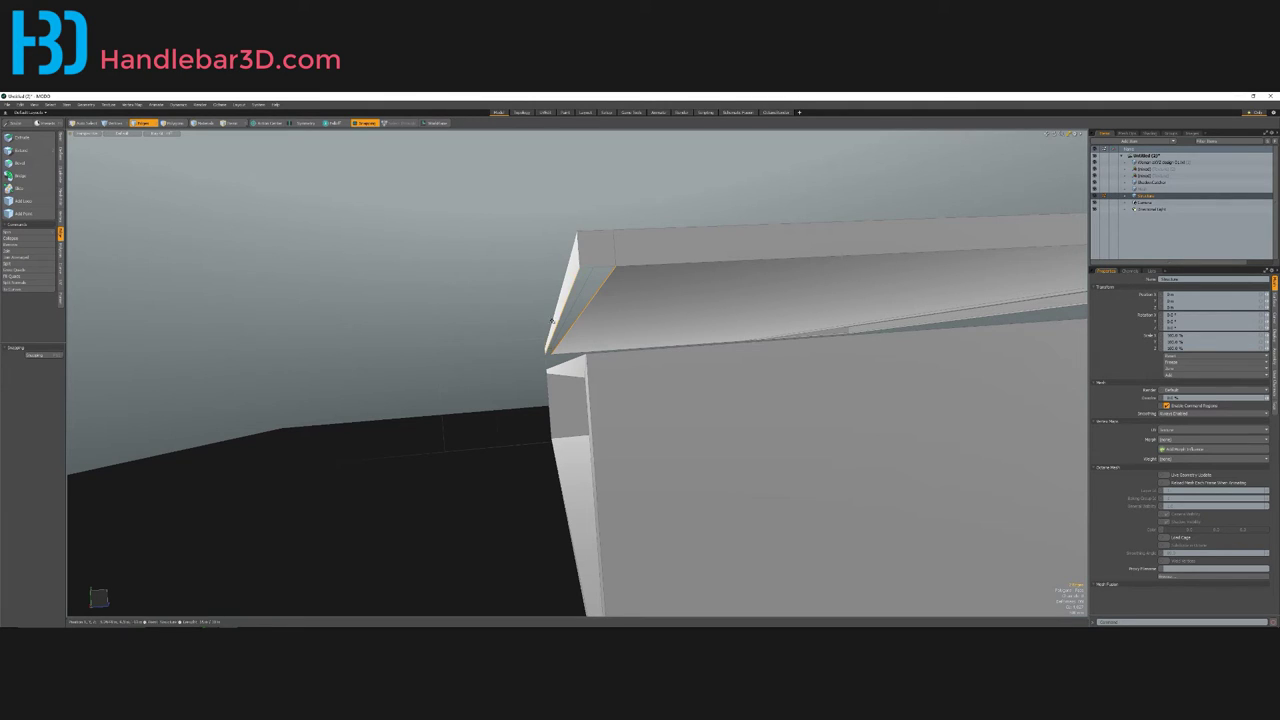
pyautogui.click(39, 177)
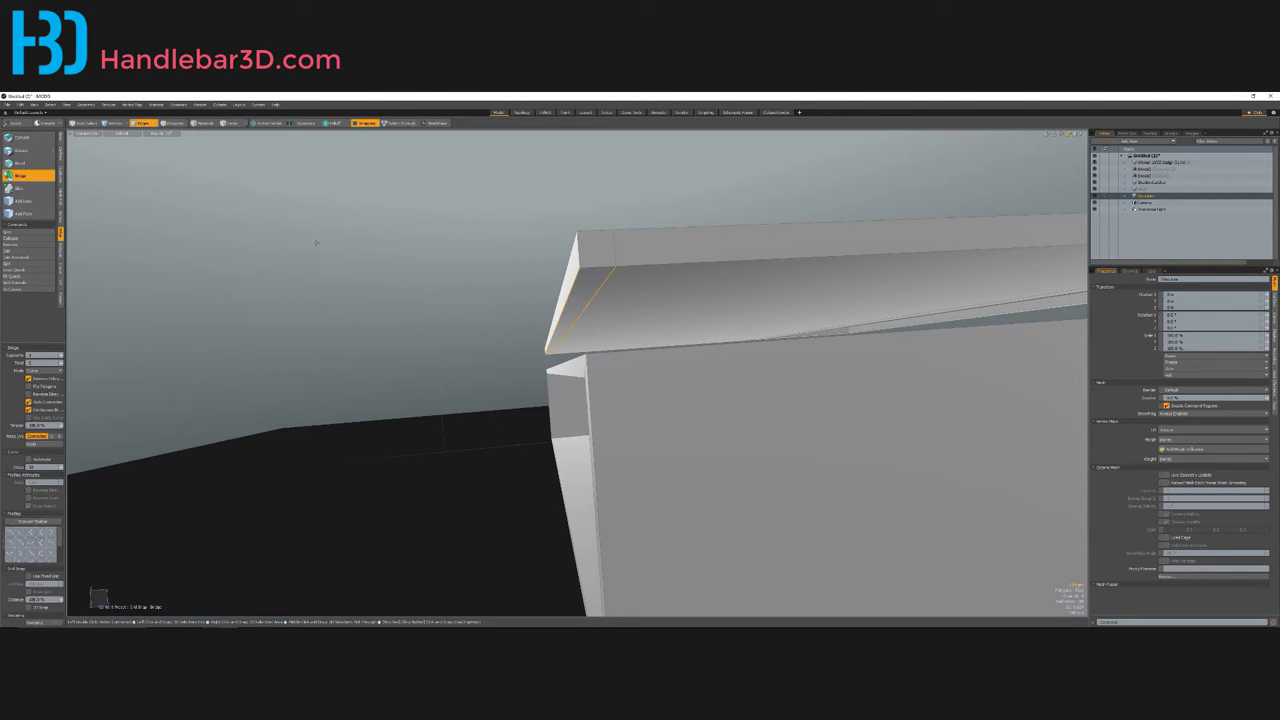
pyautogui.press('q')
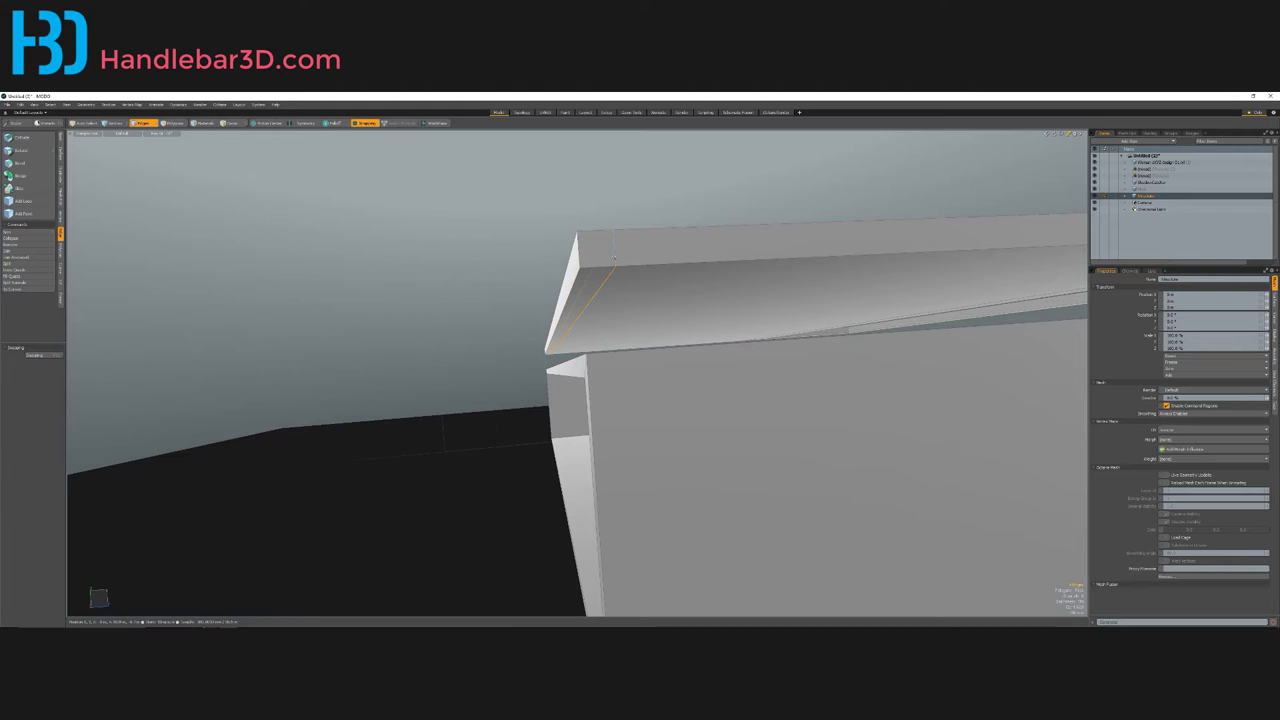
# Step: Select the canopy's underside polygon above the box and hide all unselected polygons
pyautogui.keyDown('alt'); pyautogui.moveTo(632, 216); pyautogui.dragTo(650, 292); pyautogui.keyUp('alt')
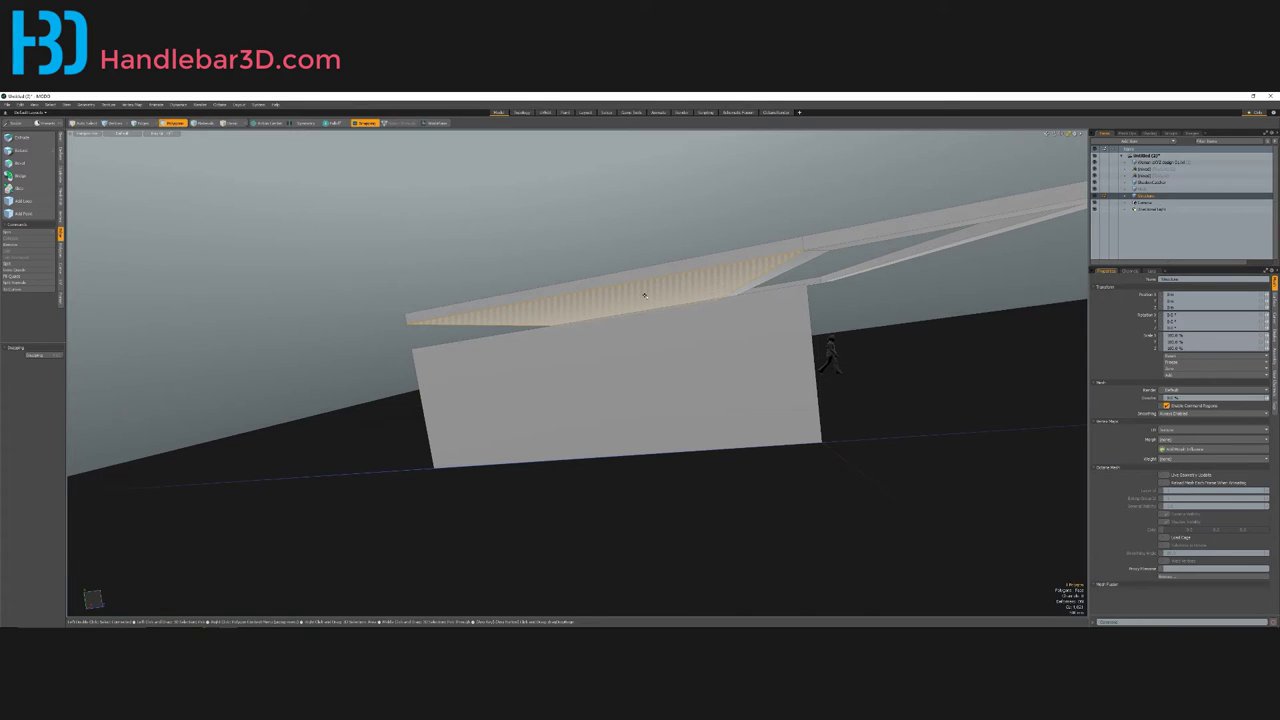
pyautogui.hotkey('shift', 'h')
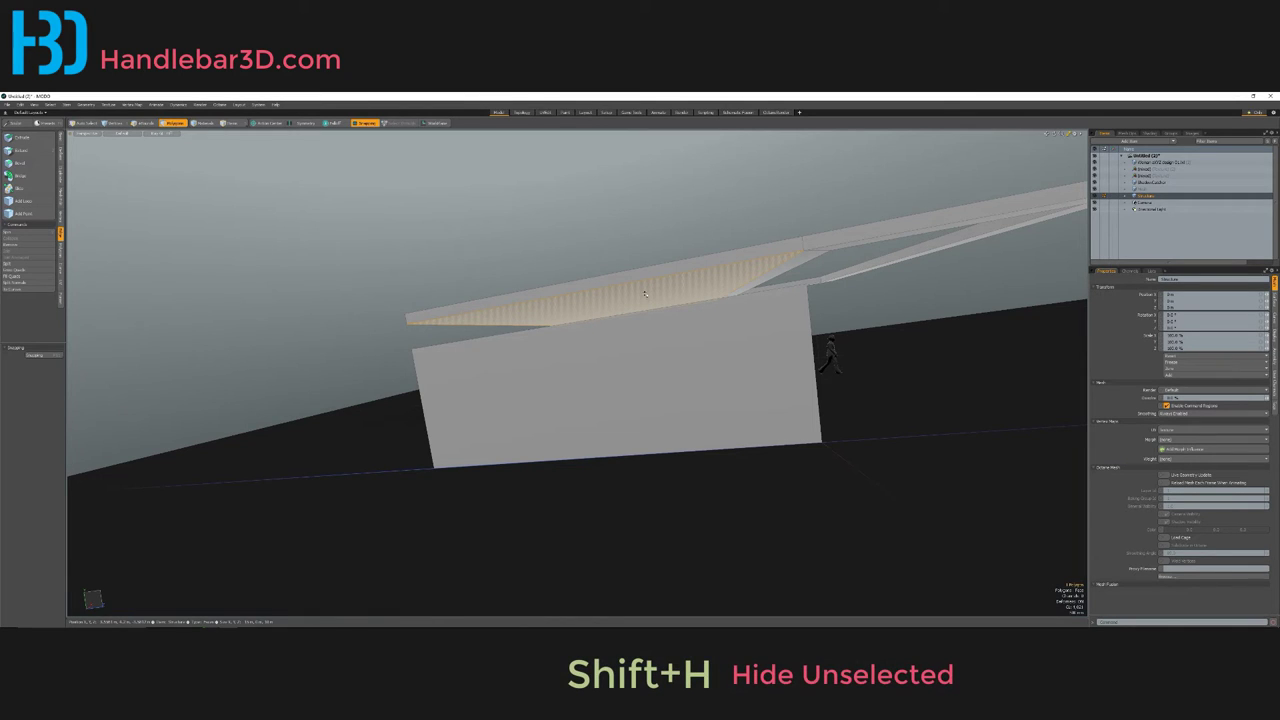
pyautogui.keyDown('alt'); pyautogui.moveTo(645, 293); pyautogui.dragTo(630, 200); pyautogui.keyUp('alt')
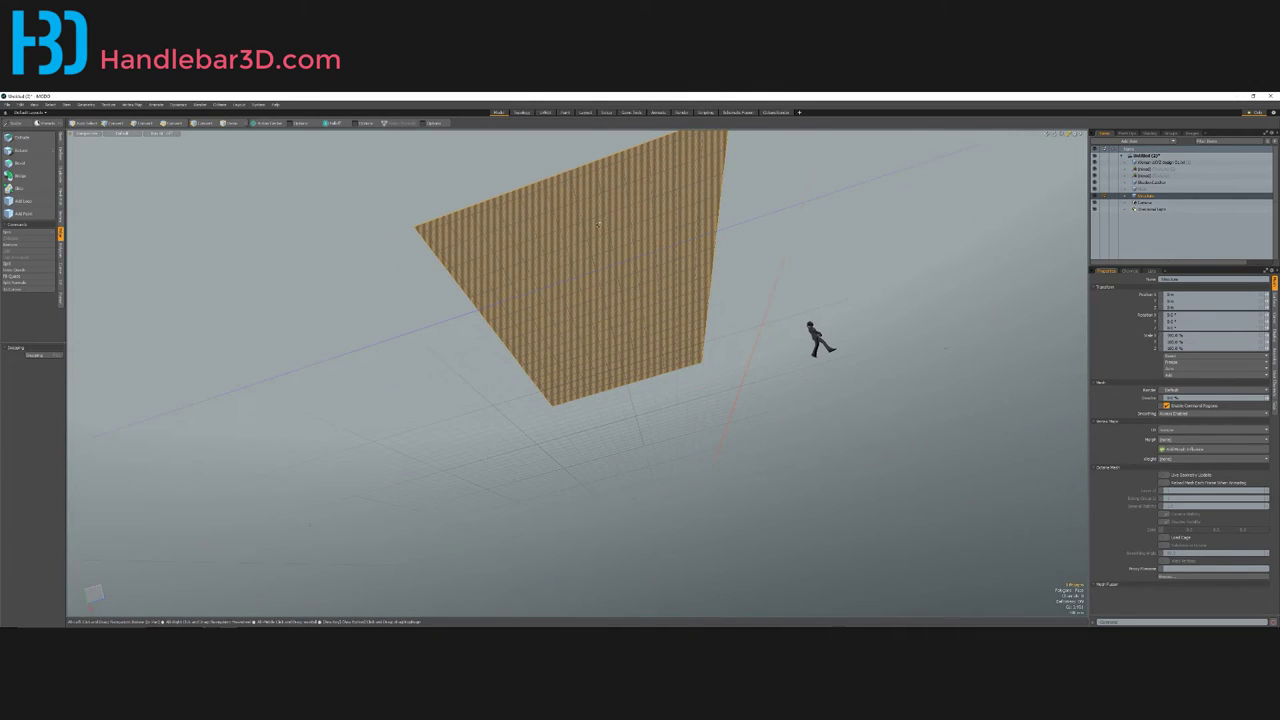
# Step: Inset the isolated underside polygon to leave an even border around it
pyautogui.click(61, 250)
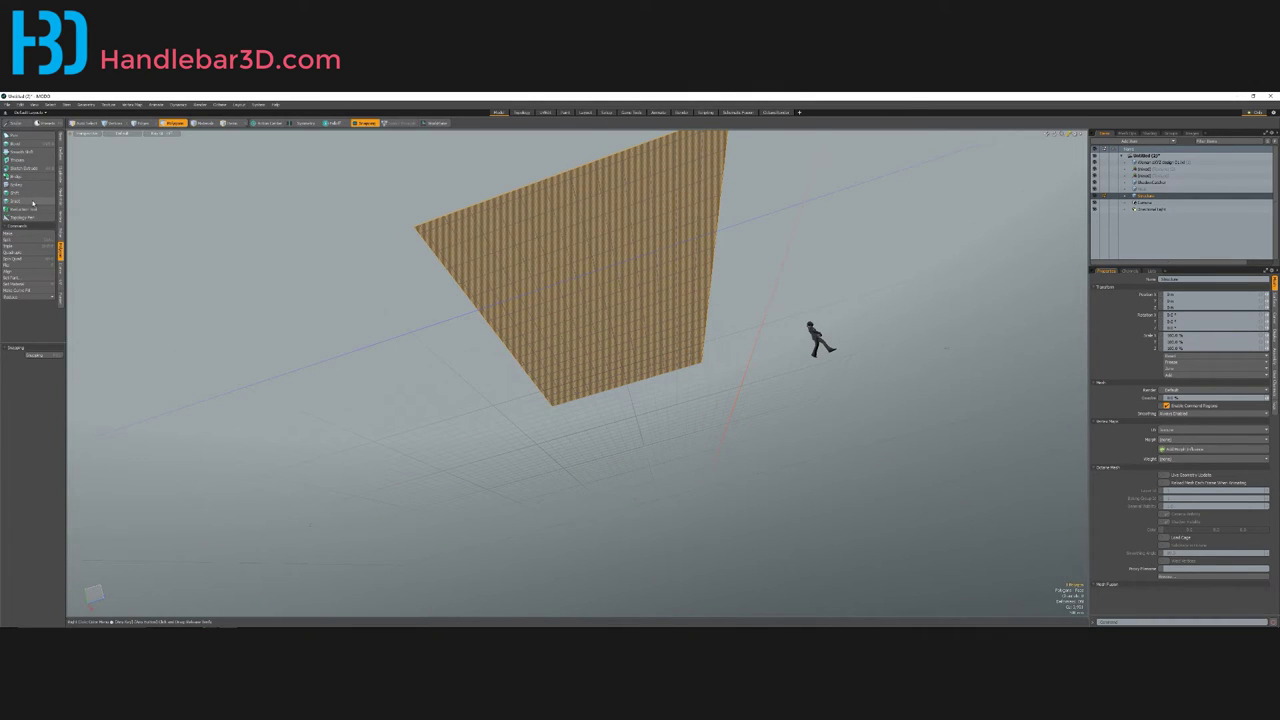
pyautogui.click(32, 203)
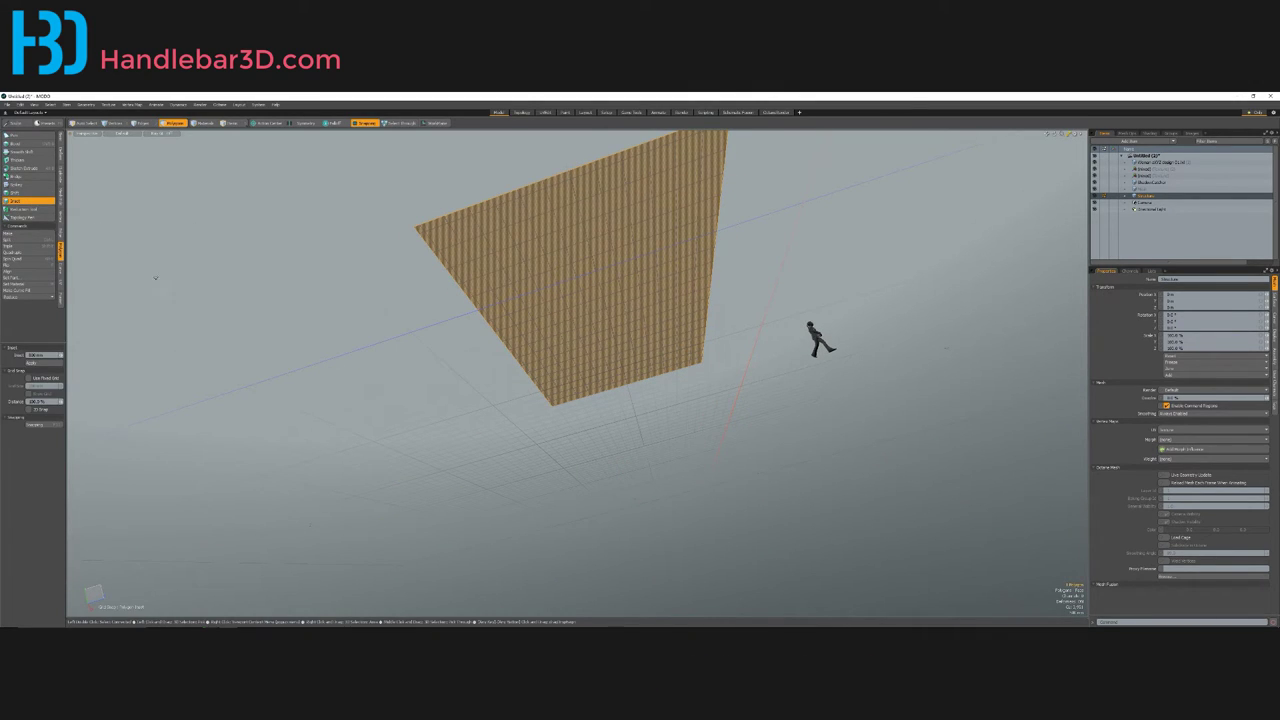
pyautogui.click(36, 364)
pyautogui.keyDown('alt'); pyautogui.moveTo(424, 325); pyautogui.dragTo(150, 380); pyautogui.keyUp('alt')
# Step: Shift the inset polygon downward from the canopy to form a recessed connecting volume
pyautogui.click(22, 193)
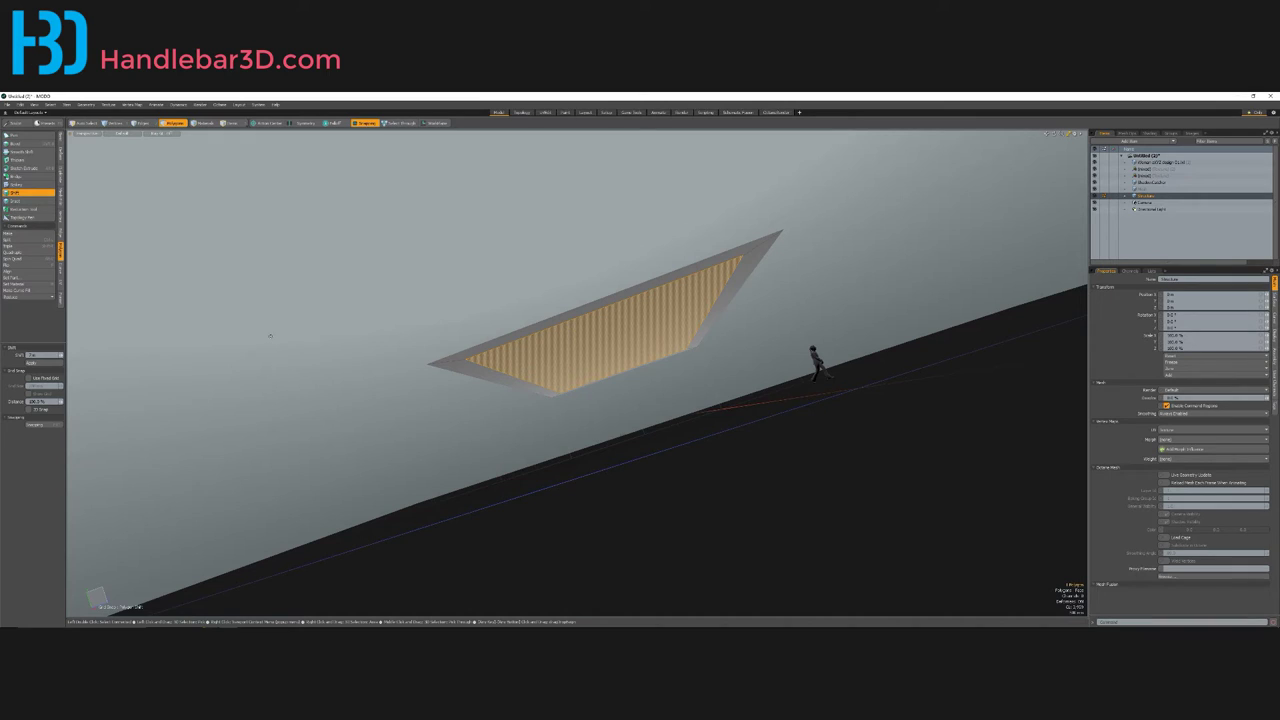
pyautogui.moveTo(270, 336); pyautogui.dragTo(271, 332)
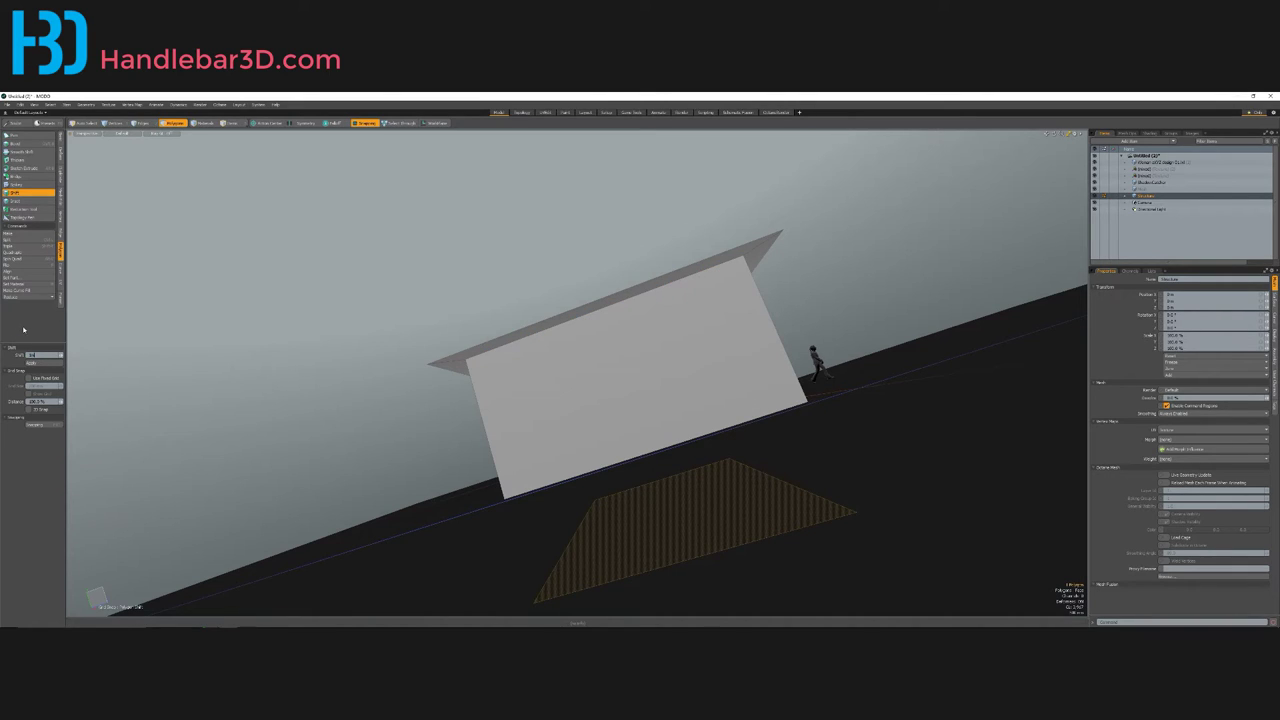
pyautogui.press('Return')
pyautogui.keyDown('alt'); pyautogui.moveTo(772, 300); pyautogui.dragTo(534, 281); pyautogui.keyUp('alt')
pyautogui.press('space')
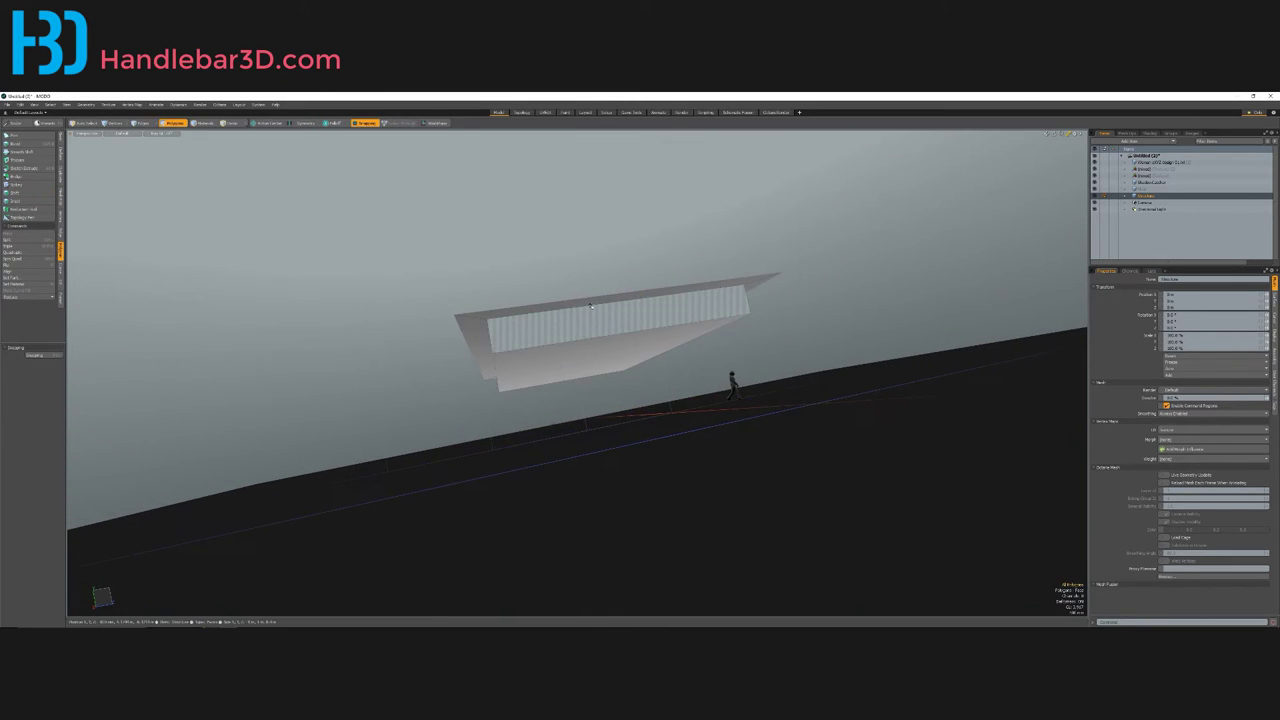
# Step: Unhide the building and, in the side view, move the connecting volume's bottom polygon to meet the box's roof
pyautogui.hotkey('shift', 'u')
pyautogui.keyDown('alt'); pyautogui.moveTo(589, 330); pyautogui.dragTo(461, 375); pyautogui.keyUp('alt')
pyautogui.click(461, 375)
pyautogui.hotkey('ctrl', 'space')
pyautogui.click(461, 403)
pyautogui.keyDown('alt'); pyautogui.keyDown('shift'); pyautogui.moveTo(717, 372); pyautogui.dragTo(626, 372); pyautogui.keyUp('shift'); pyautogui.keyUp('alt')
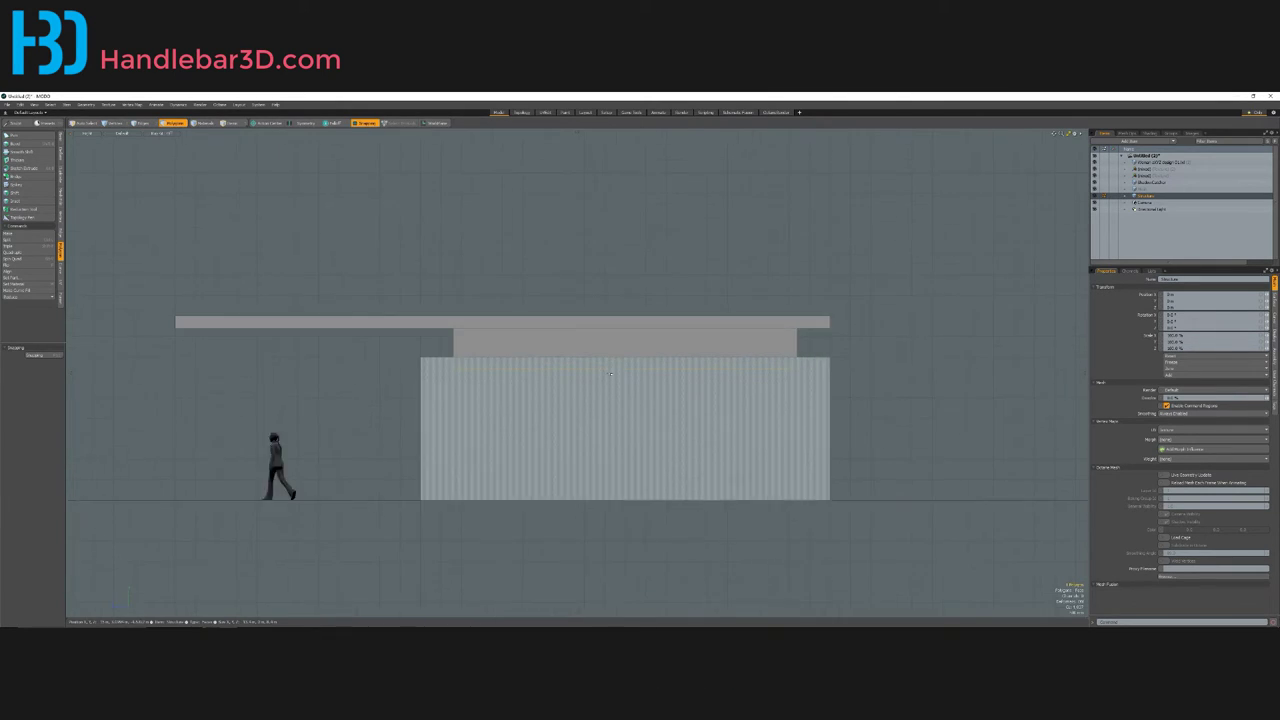
pyautogui.scroll(5, 626, 372)
pyautogui.press('w')
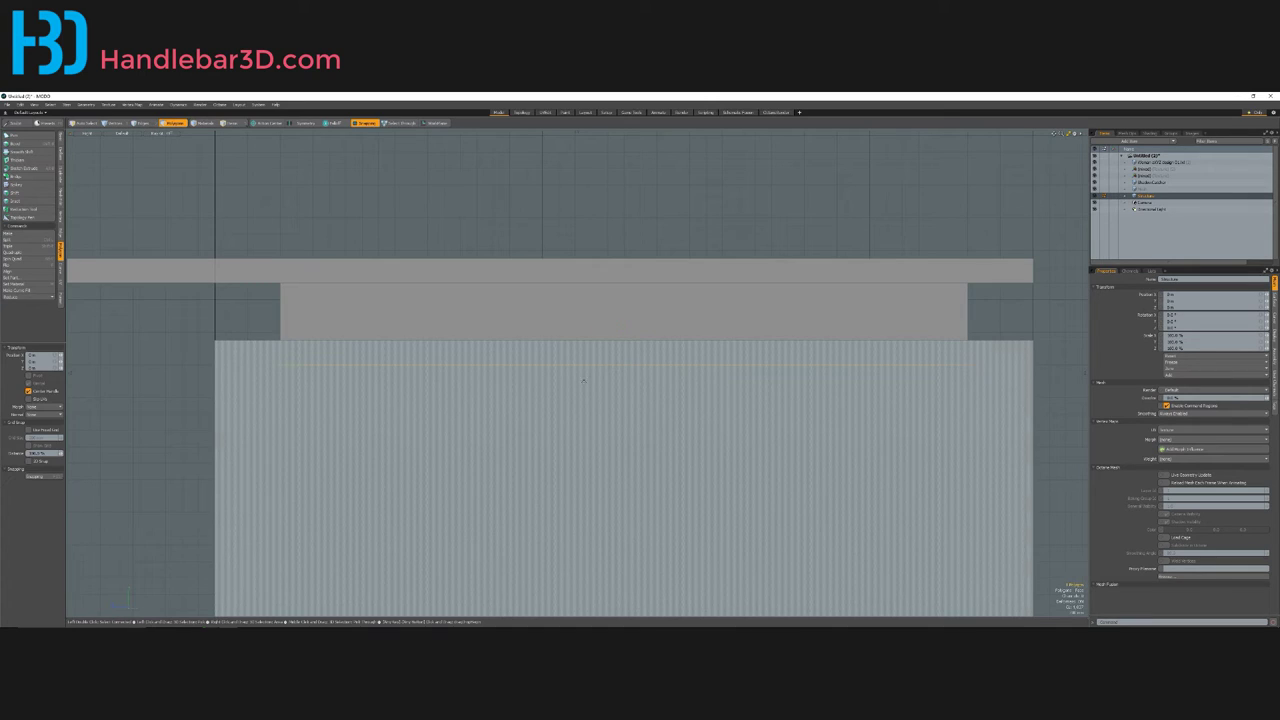
pyautogui.moveTo(622, 356); pyautogui.dragTo(566, 389)
pyautogui.scroll(6, 623, 326)
pyautogui.scroll(-6, 609, 385)
pyautogui.hotkey('ctrl', 'space')
pyautogui.click(631, 368)
pyautogui.scroll(-5, 529, 350)
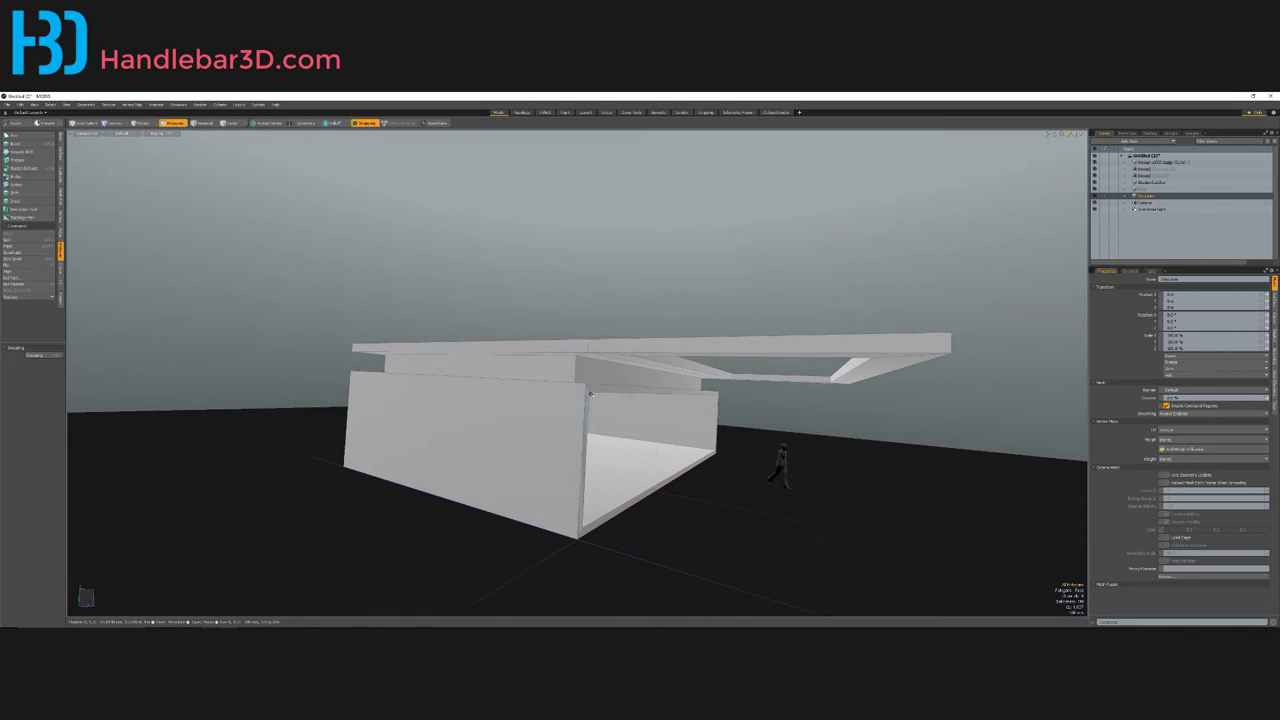
# Step: In the side view, select the vertices along the box's roof and the connecting volume's base and move them up toward the canopy
pyautogui.press('KP_3')
pyautogui.scroll(3, 581, 382)
pyautogui.press('1')
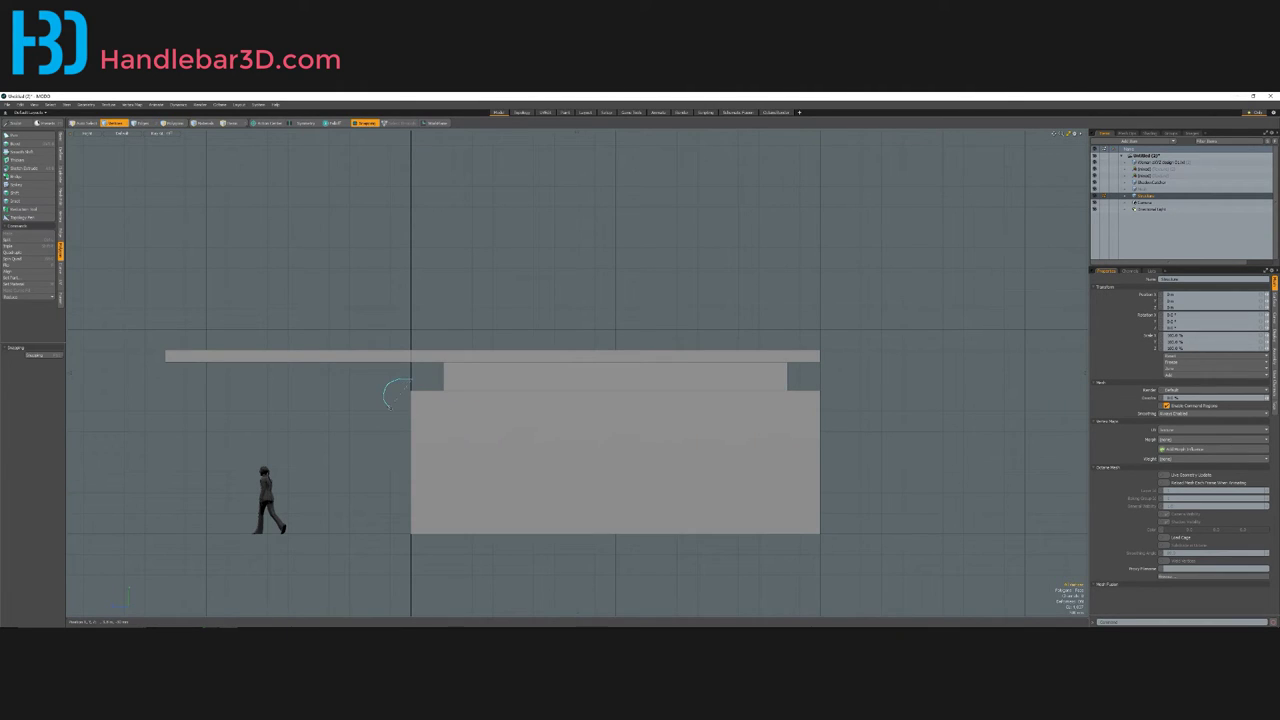
pyautogui.press('w')
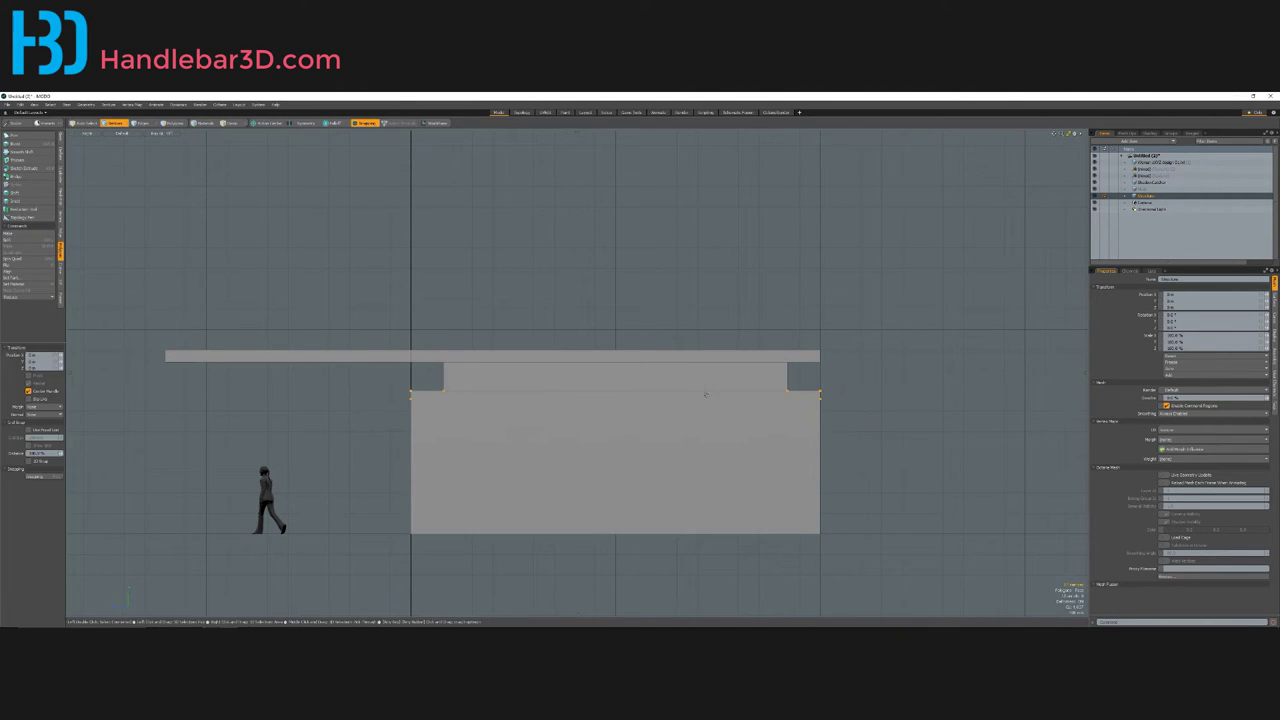
pyautogui.scroll(3, 661, 389)
pyautogui.moveTo(571, 387); pyautogui.dragTo(563, 366)
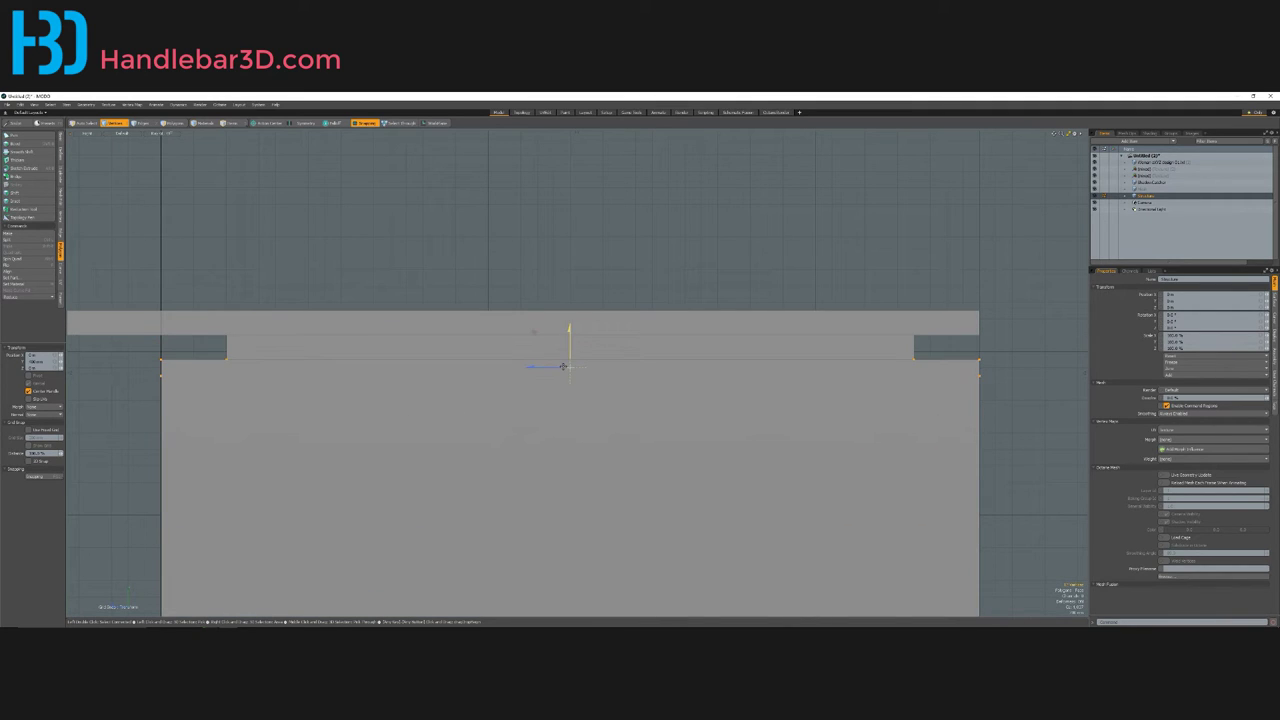
# Step: Raise the selected roof-level vertices a little further to narrow the gap beneath the canopy
pyautogui.scroll(1, 513, 373)
pyautogui.scroll(-1, 638, 363)
pyautogui.scroll(2, 250, 345)
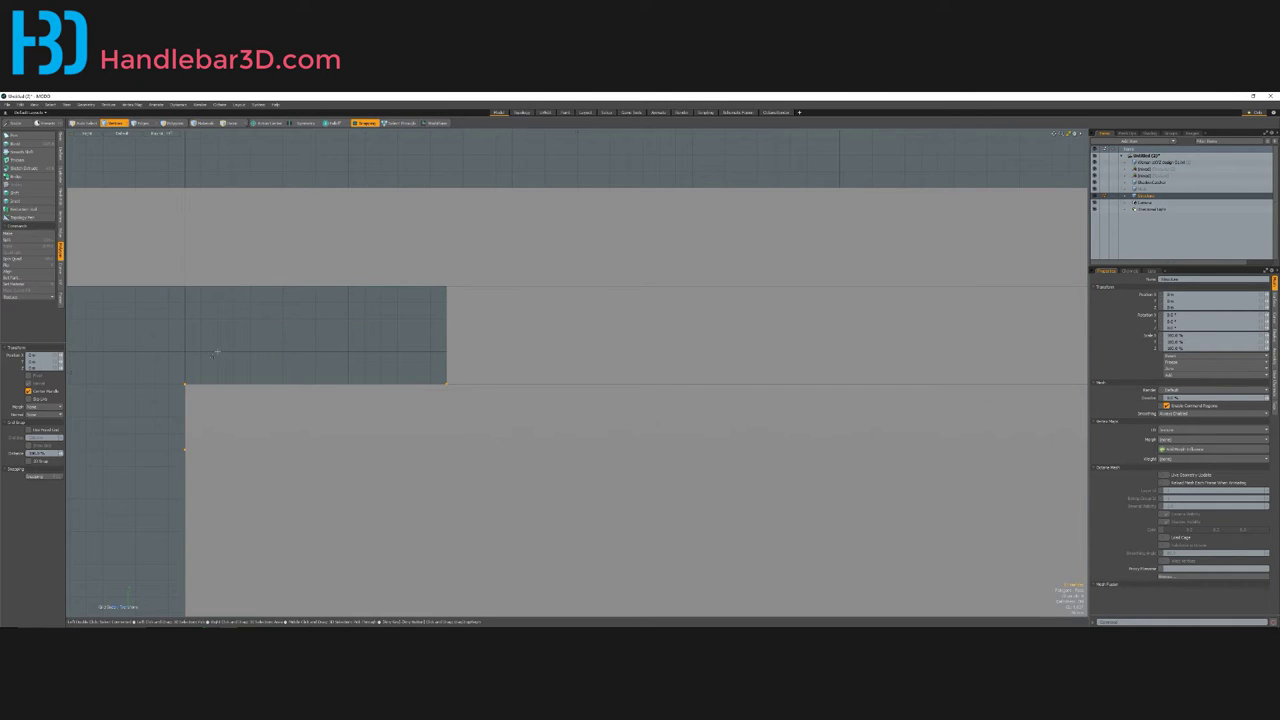
pyautogui.moveTo(152, 384); pyautogui.dragTo(152, 353)
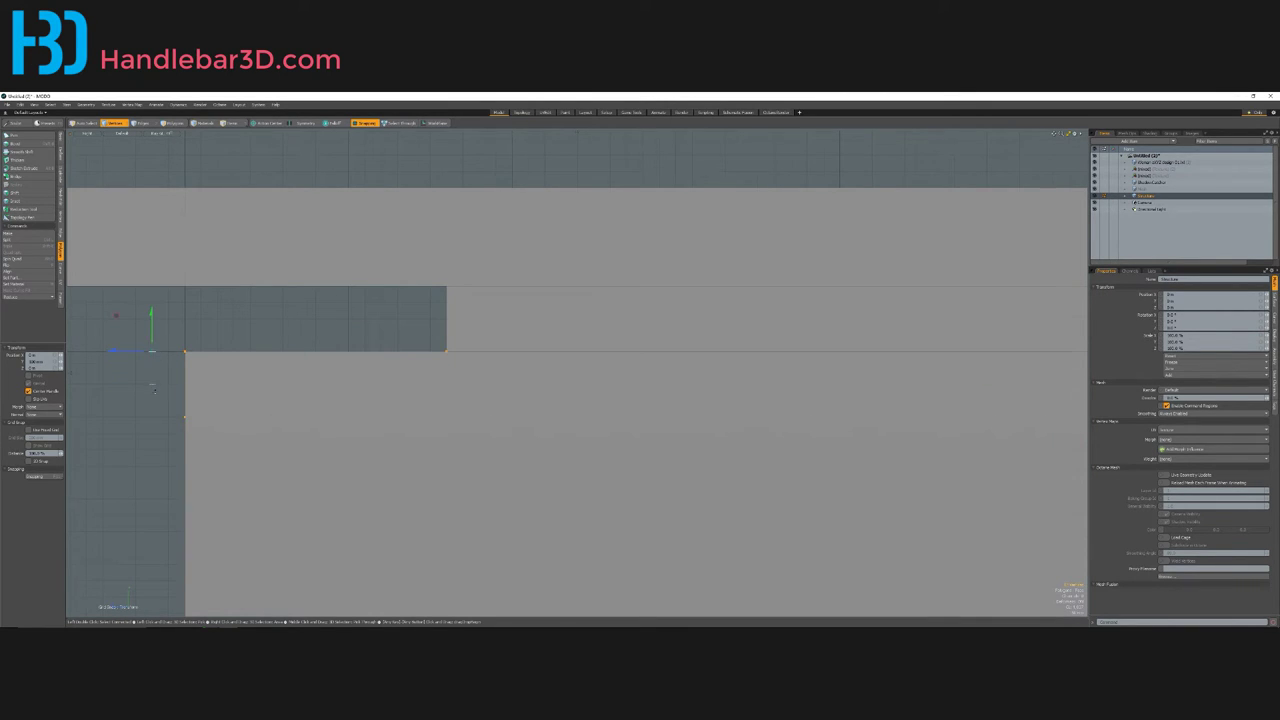
pyautogui.scroll(-1, 154, 388)
pyautogui.hotkey('ctrl', 'space')
pyautogui.click(209, 365)
pyautogui.scroll(-2, 423, 317)
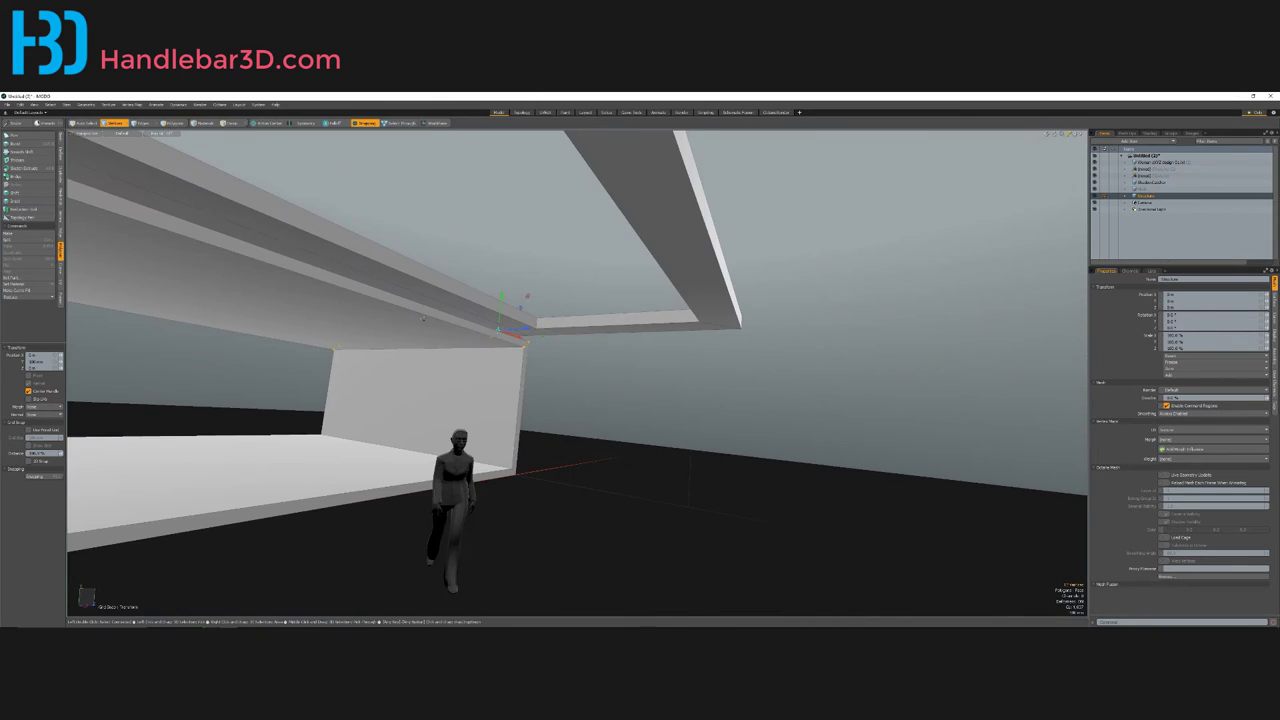
pyautogui.press('Escape')
pyautogui.scroll(-5, 423, 317)
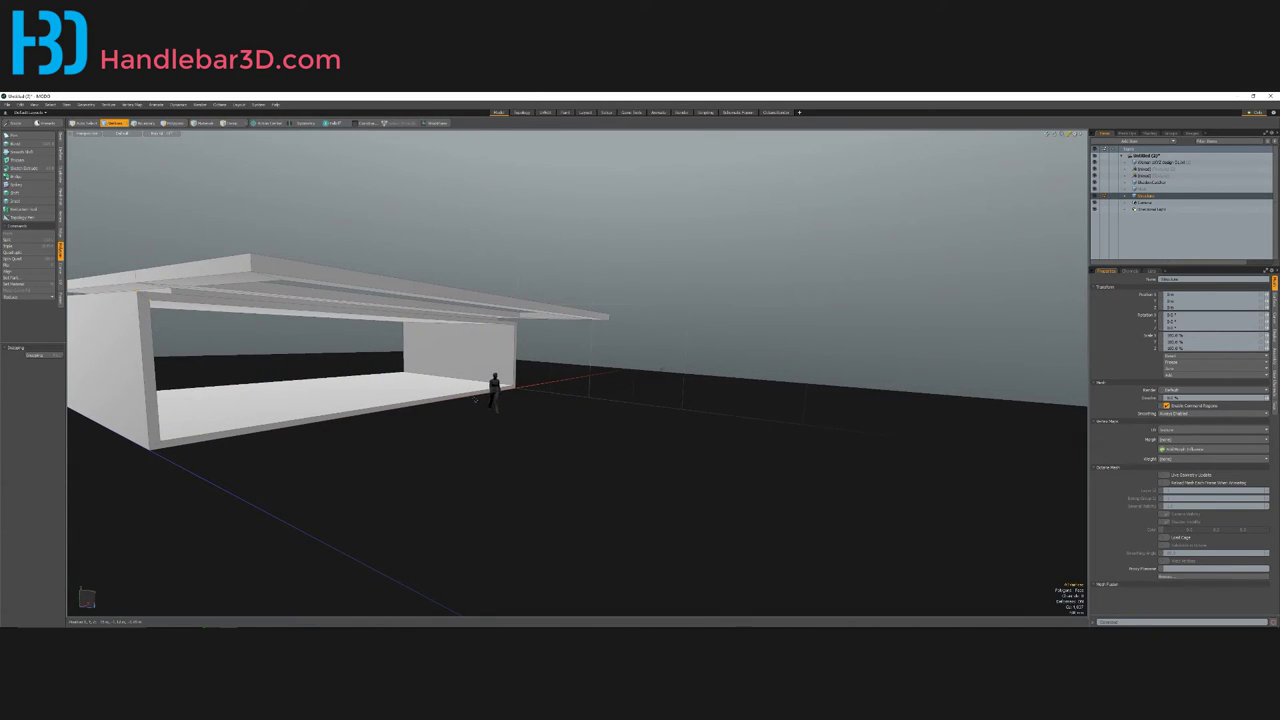
pyautogui.press('w')
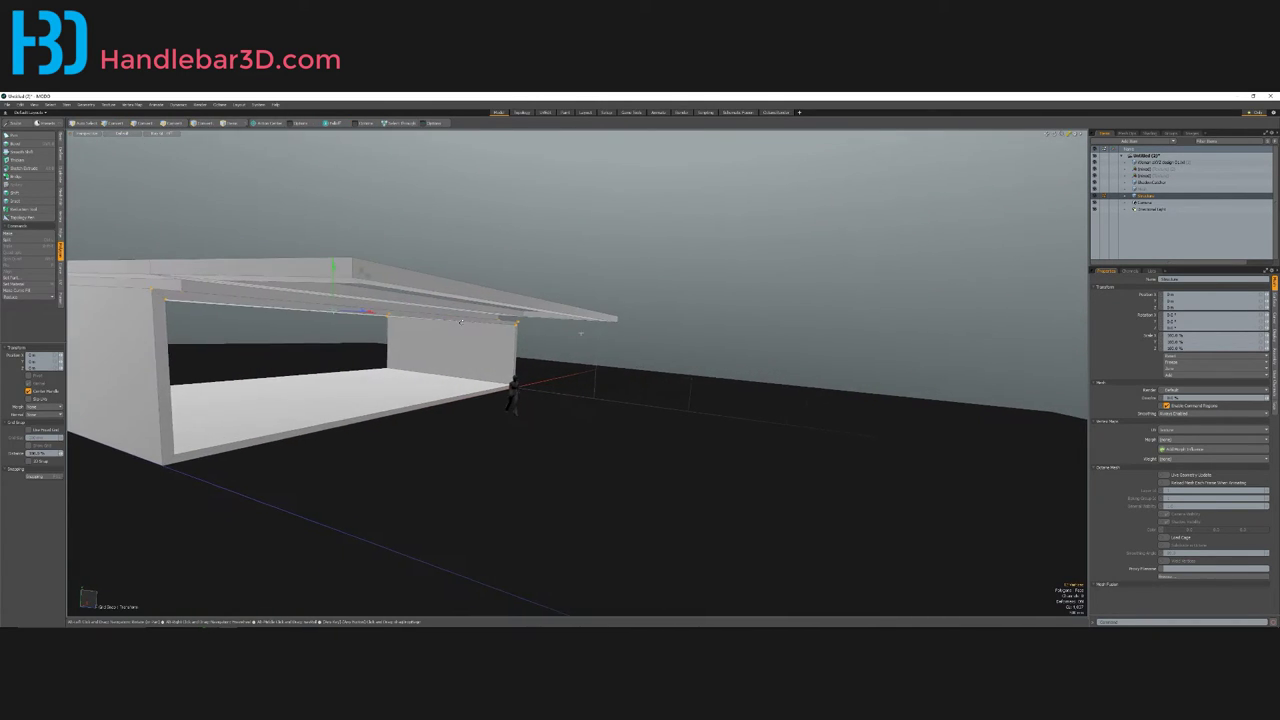
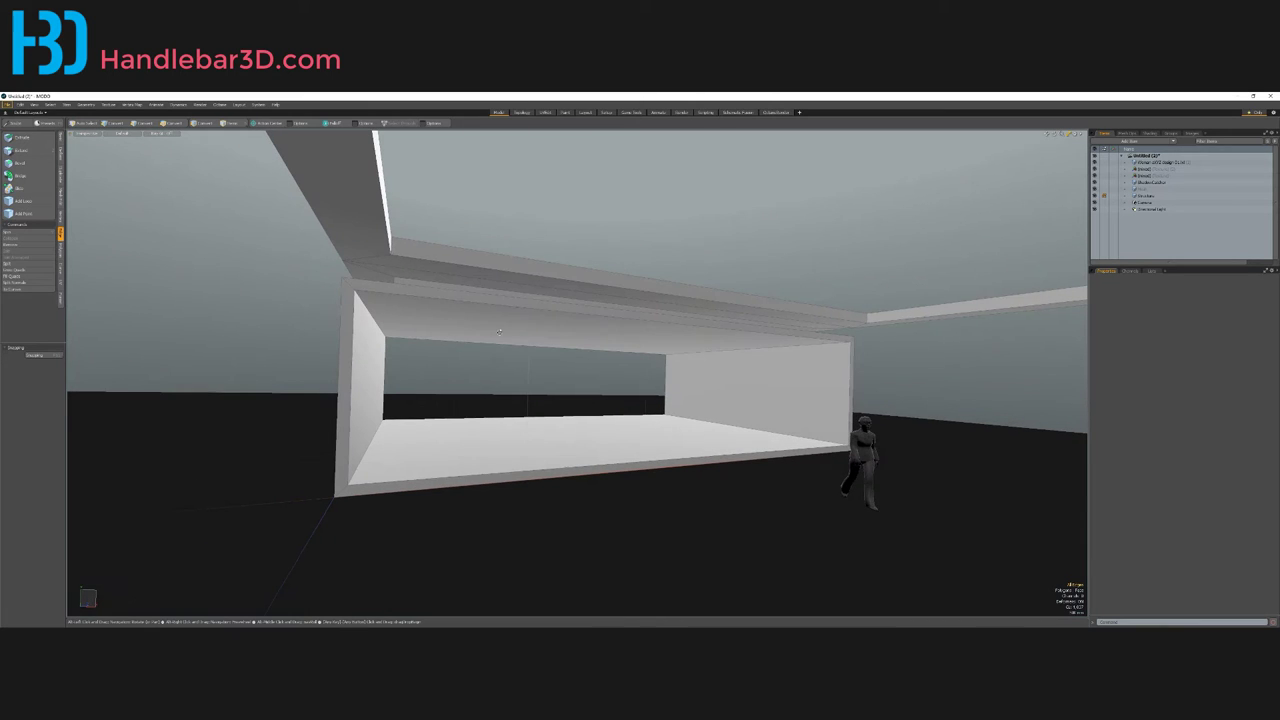
# Step: In the front view, select the box's lower-left corner vertices and move them outward to slant the side wall
pyautogui.keyDown('alt'); pyautogui.moveTo(336, 437); pyautogui.dragTo(380, 400); pyautogui.keyUp('alt')
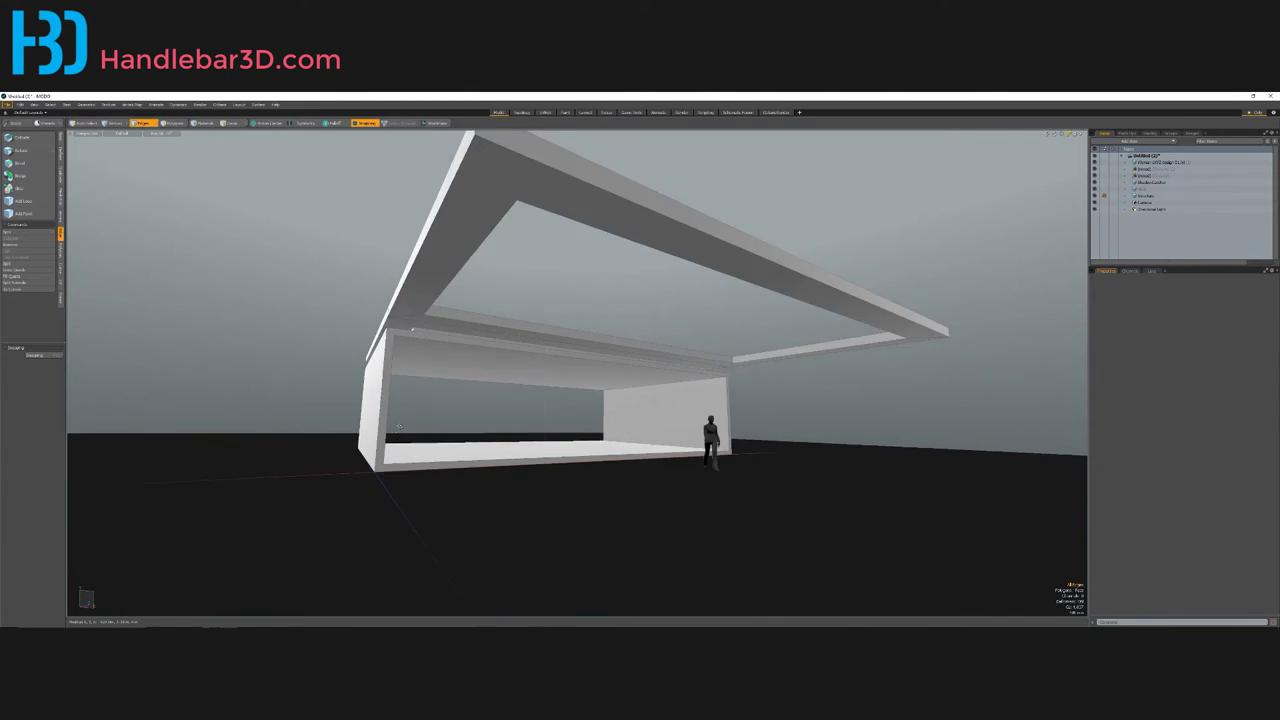
pyautogui.hotkey('ctrl', 'space')
pyautogui.click(445, 428)
pyautogui.scroll(2, 448, 440)
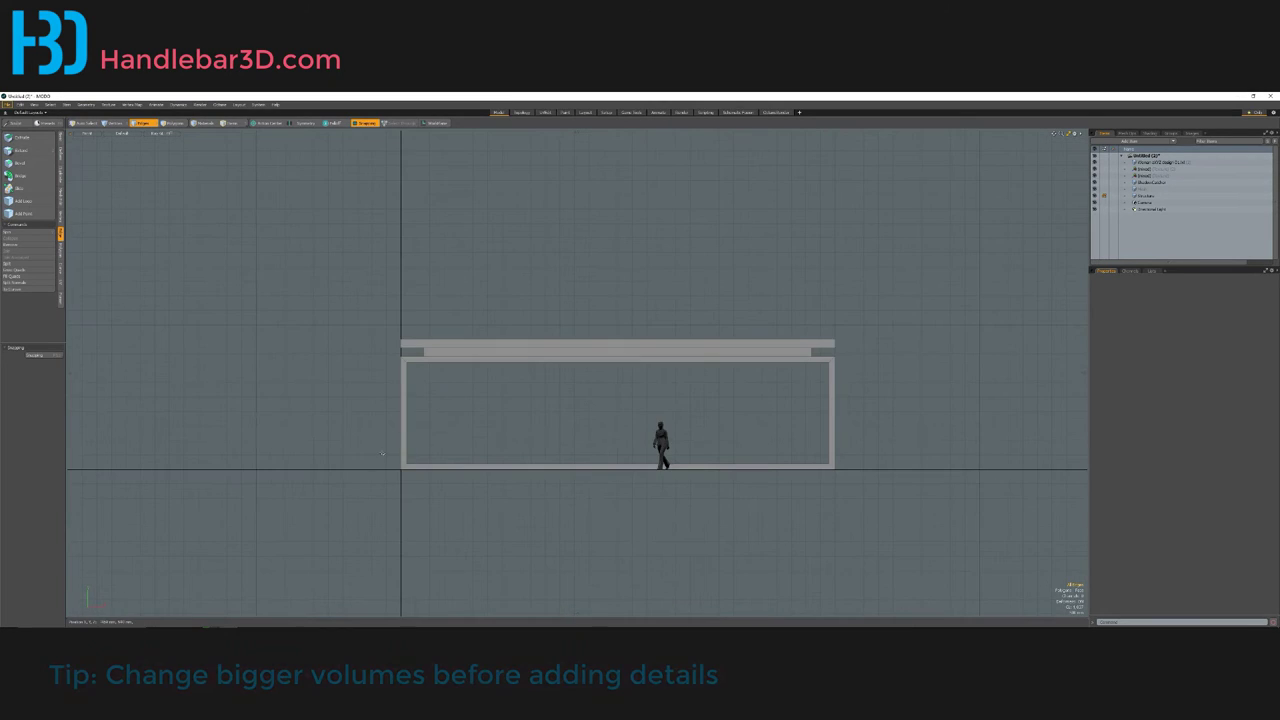
pyautogui.press('1')
pyautogui.moveTo(458, 473); pyautogui.dragTo(362, 490, button='right')
pyautogui.press('w')
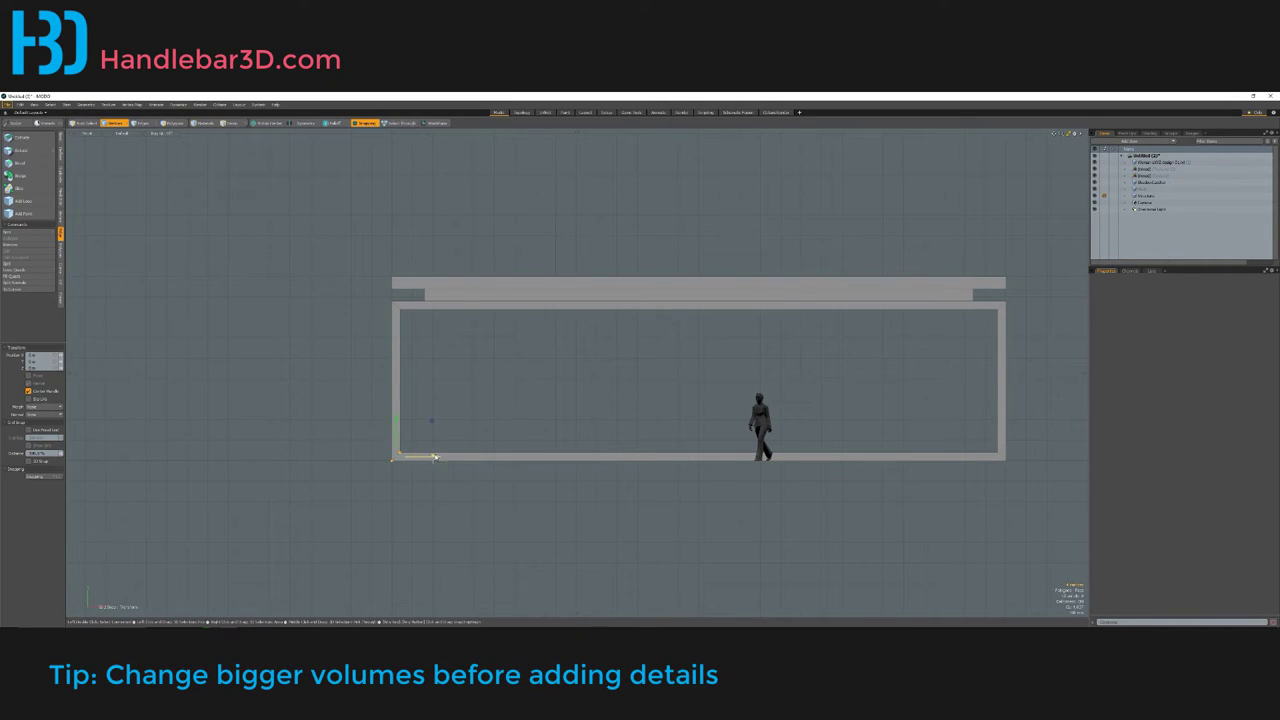
pyautogui.moveTo(431, 458); pyautogui.dragTo(208, 468)
pyautogui.scroll(5, 265, 437)
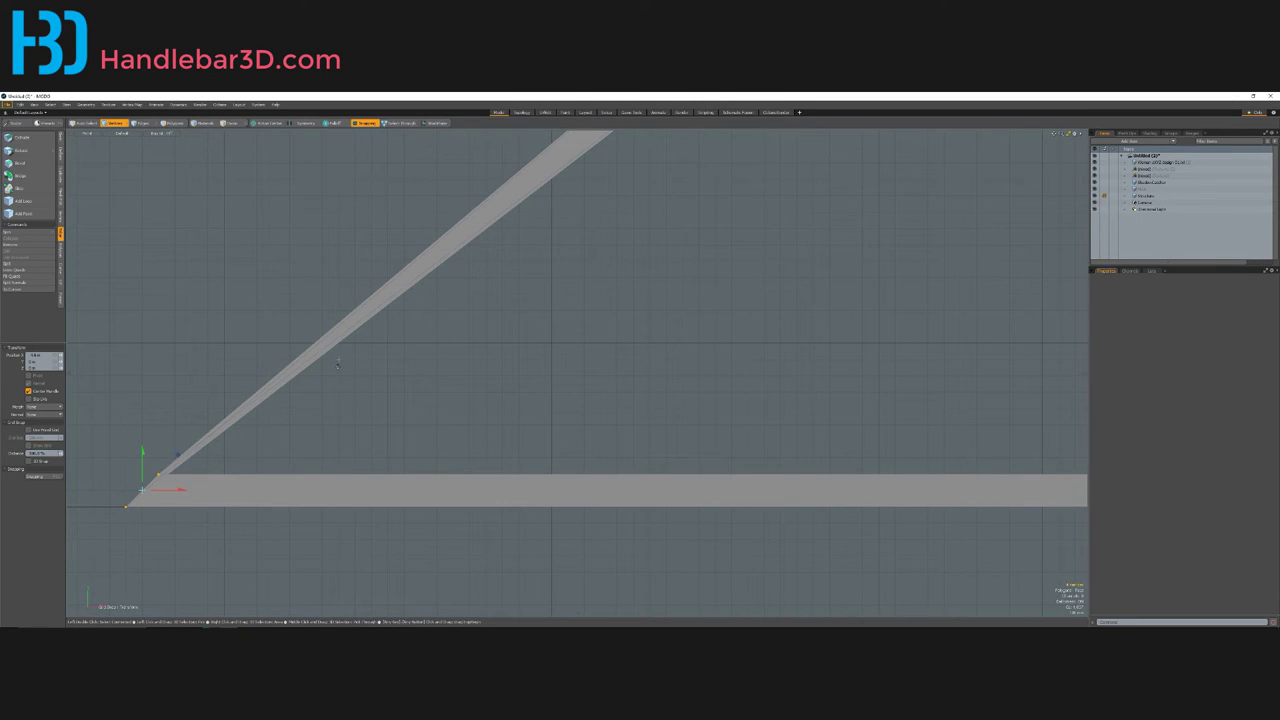
# Step: In the front view, move the vertices at the slanted wall's foot slightly inward to steepen the wall
pyautogui.scroll(-3, 280, 381)
pyautogui.scroll(5, 279, 383)
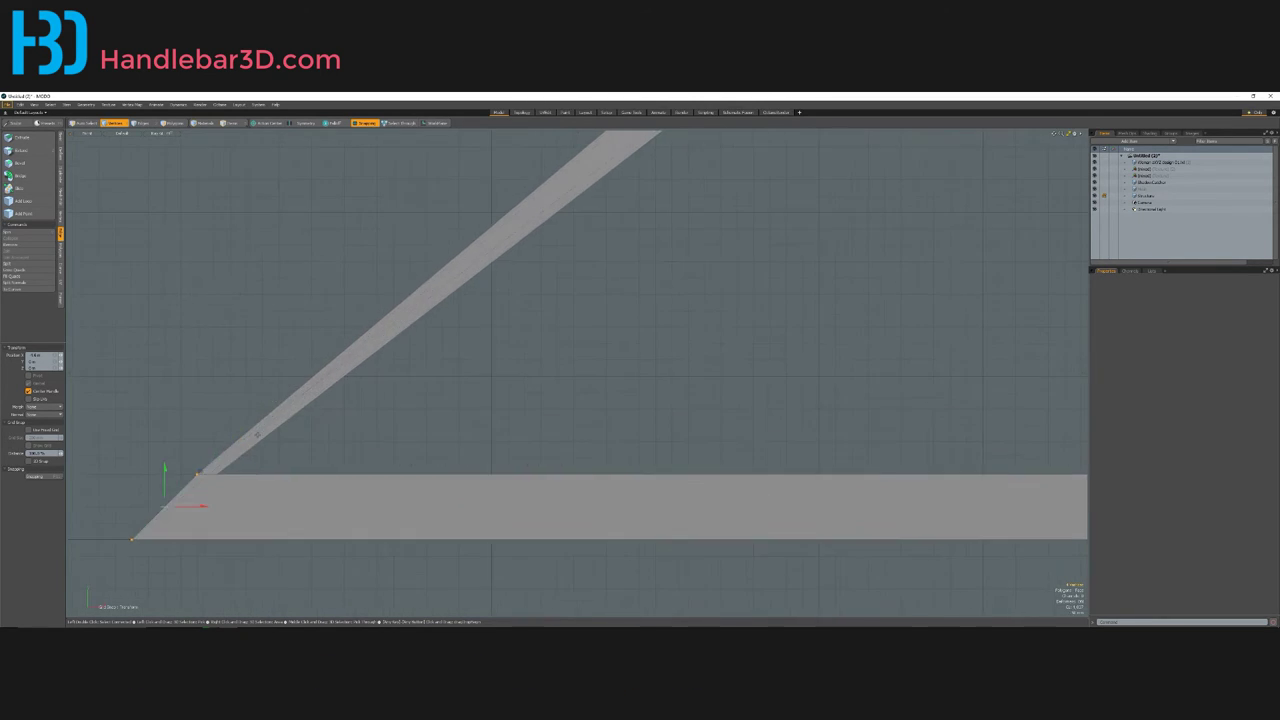
pyautogui.scroll(-4, 547, 442)
pyautogui.scroll(4, 547, 442)
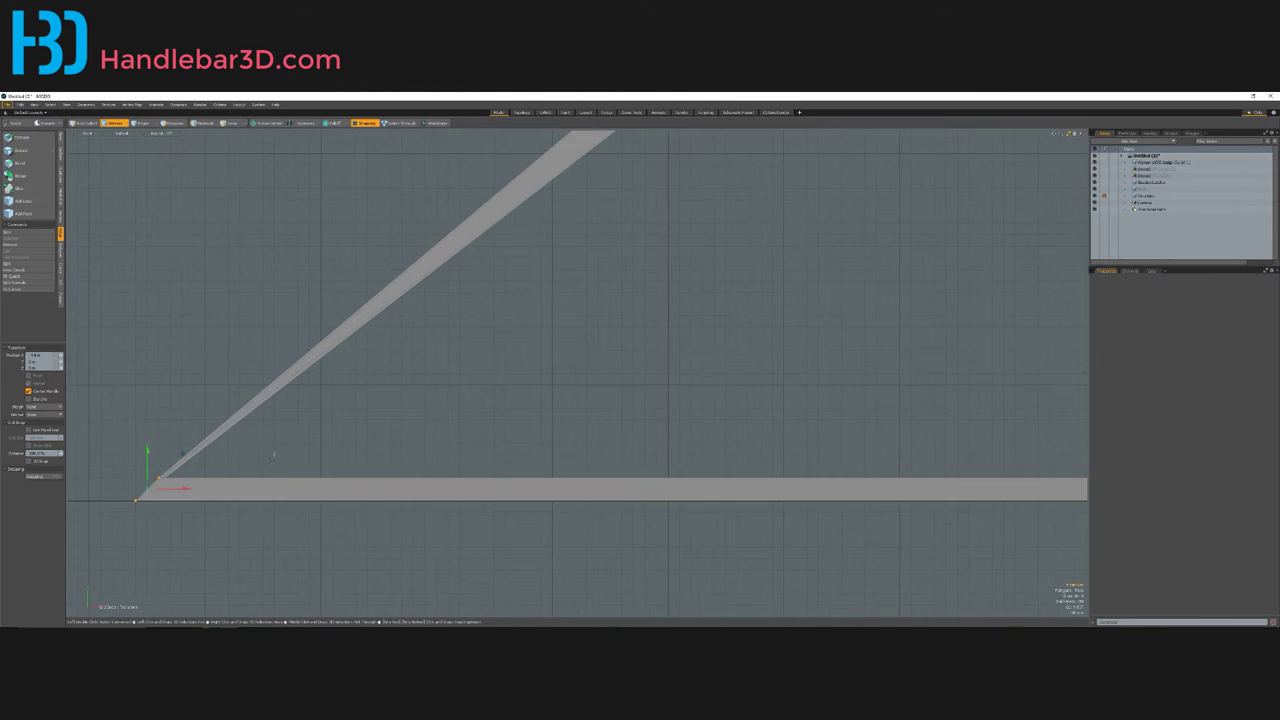
pyautogui.scroll(-6, 547, 442)
pyautogui.scroll(-6, 547, 442)
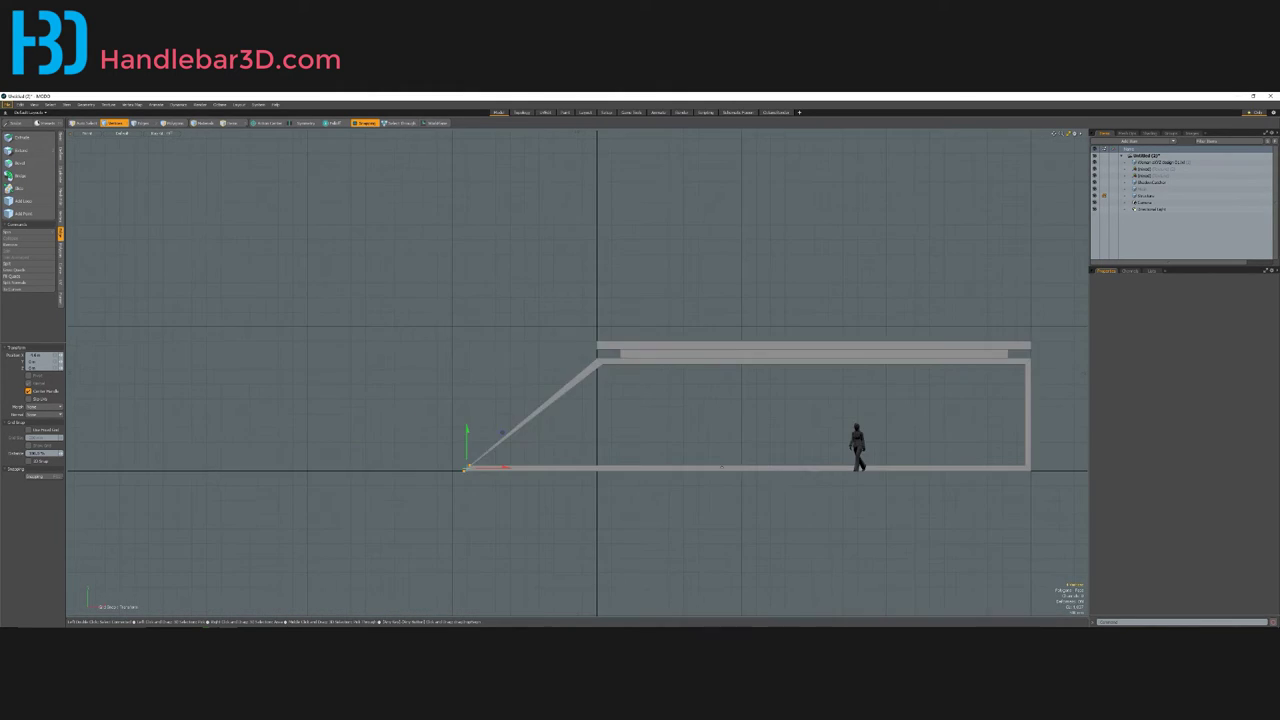
pyautogui.scroll(10, 626, 471)
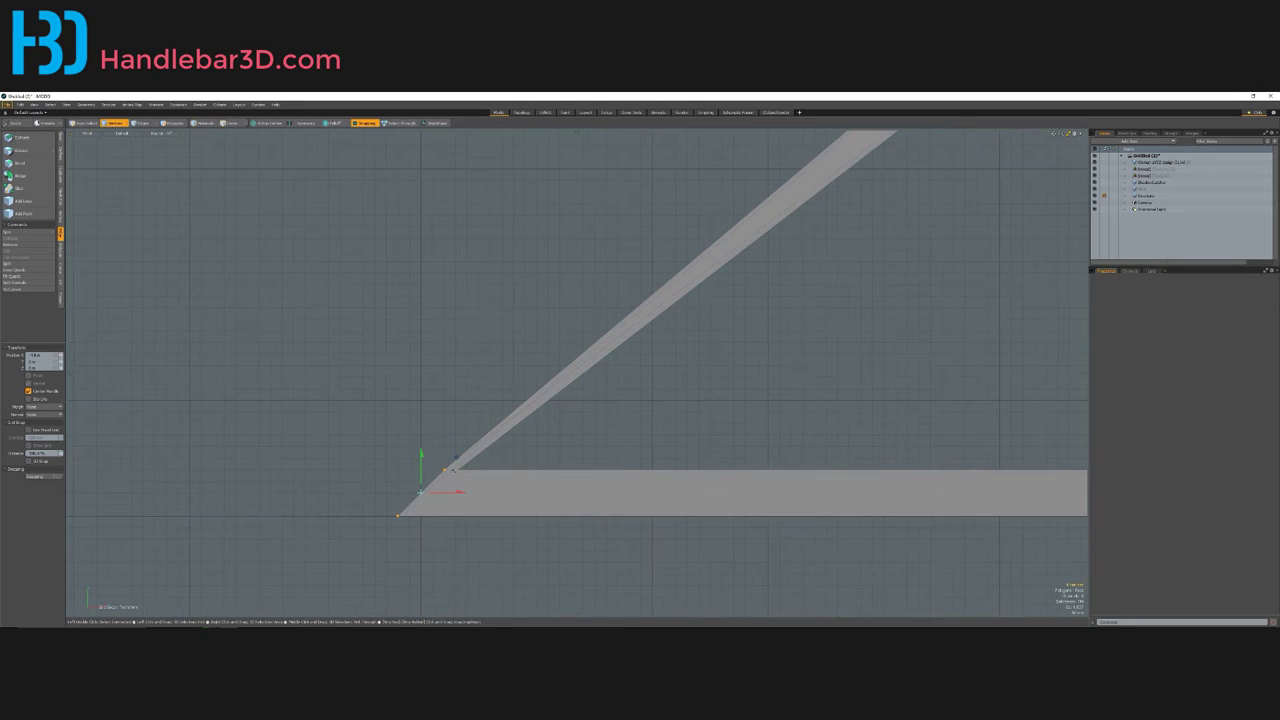
pyautogui.scroll(-8, 466, 481)
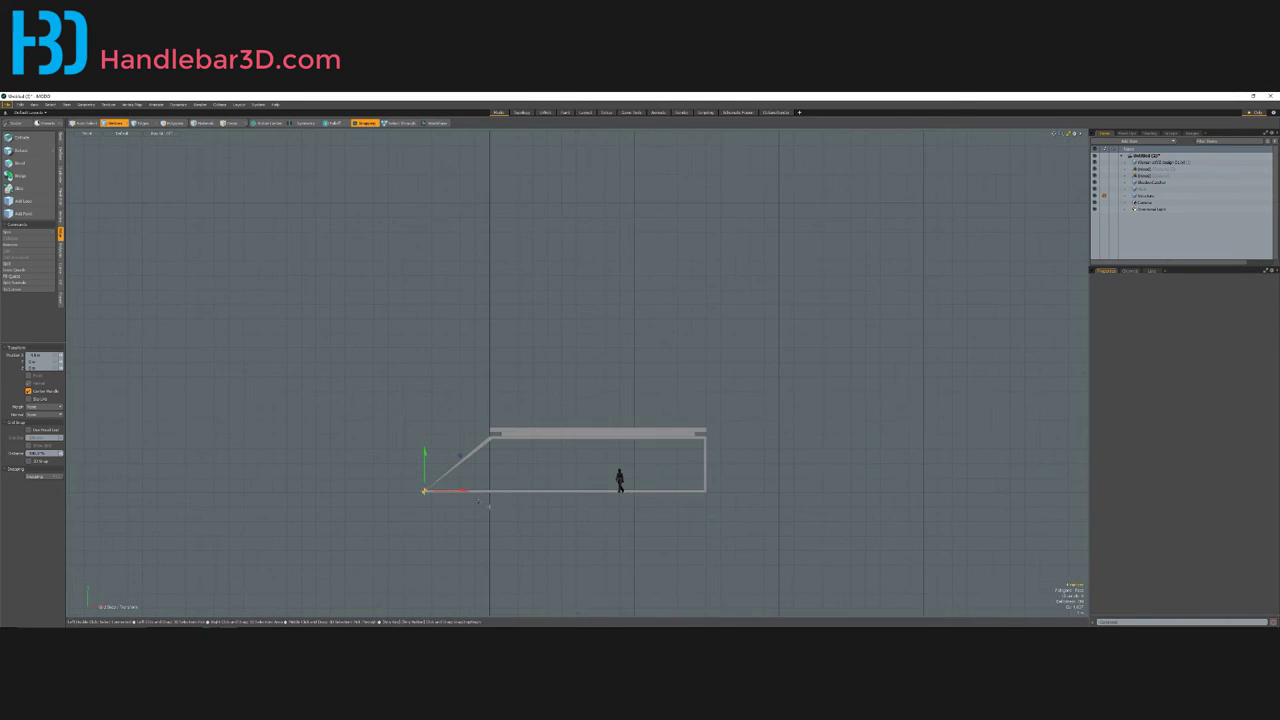
pyautogui.scroll(3, 392, 474)
pyautogui.scroll(2, 392, 474)
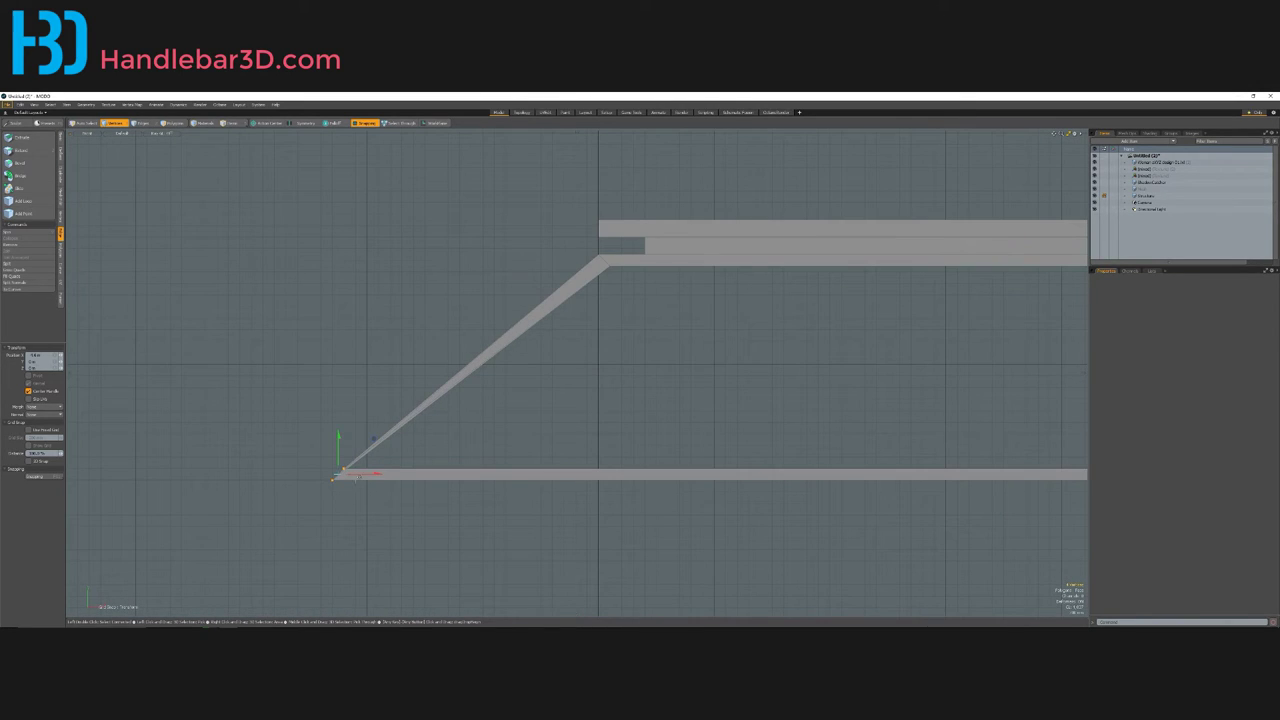
pyautogui.moveTo(363, 477)
pyautogui.mouseDown()
pyautogui.moveTo(378, 477)
pyautogui.moveTo(310, 471)
pyautogui.mouseUp()
pyautogui.scroll(3, 374, 478)
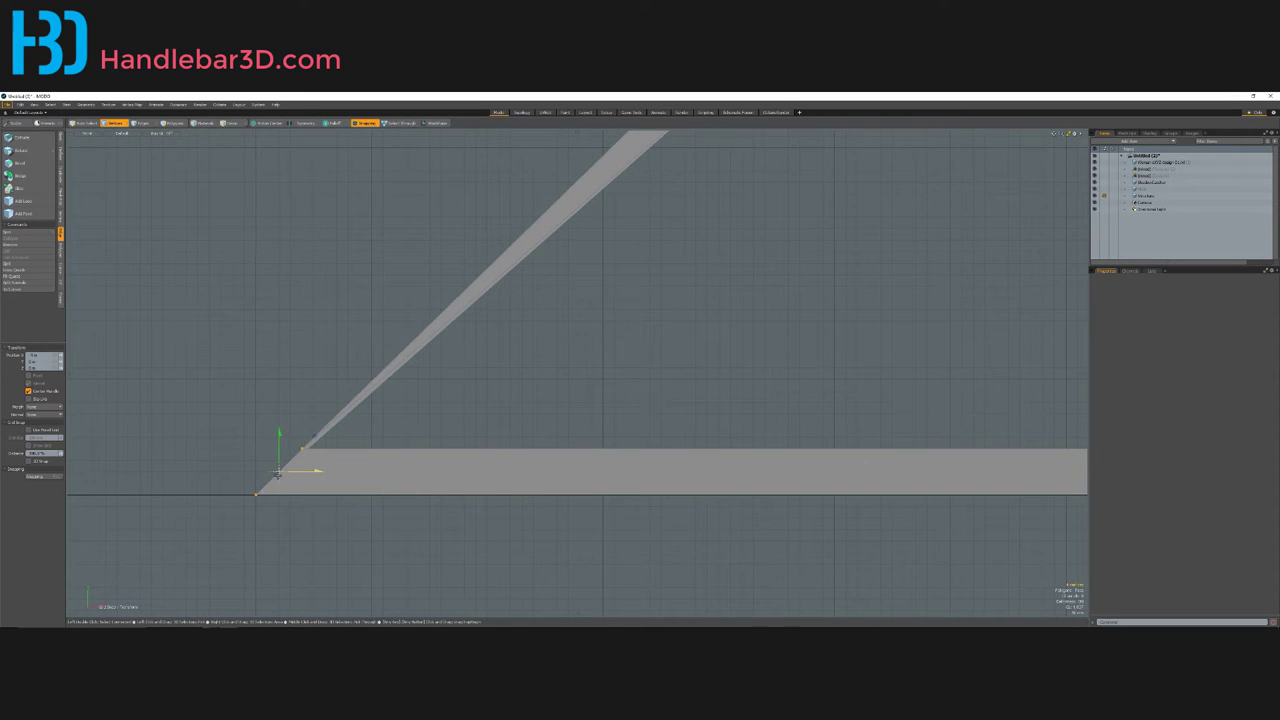
# Step: Select the inner corner vertices at the slanted wall's foot and move them inward along the floor to thicken the wall evenly
pyautogui.scroll(-3, 325, 474)
pyautogui.scroll(3, 332, 463)
pyautogui.moveTo(346, 450); pyautogui.dragTo(331, 438, button='right')
pyautogui.press('w')
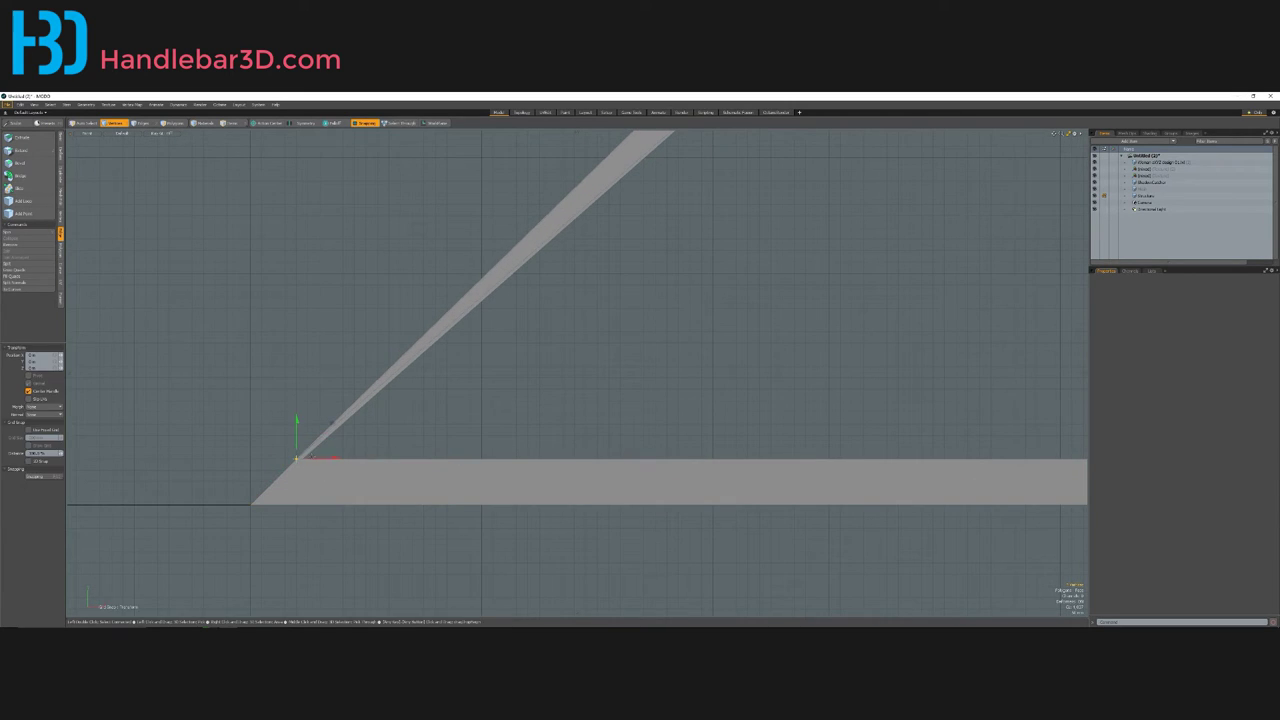
pyautogui.moveTo(300, 471); pyautogui.dragTo(378, 483)
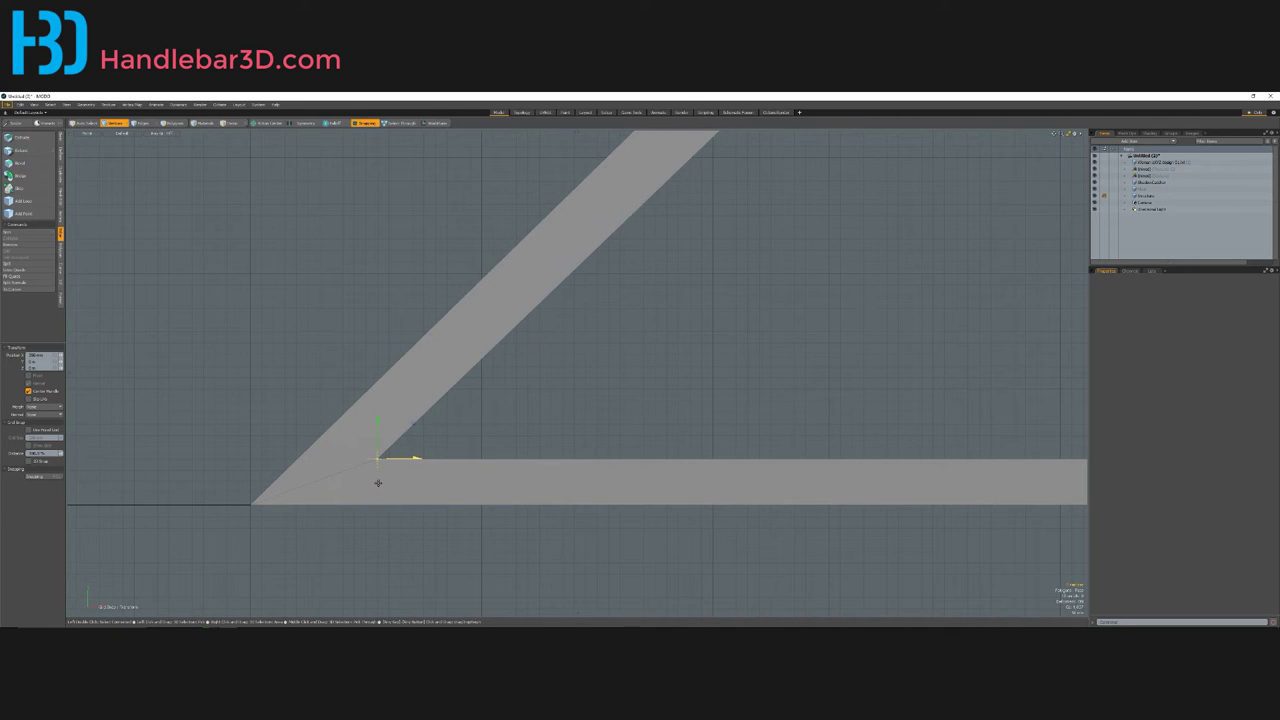
pyautogui.scroll(-6, 395, 442)
pyautogui.scroll(2, 400, 438)
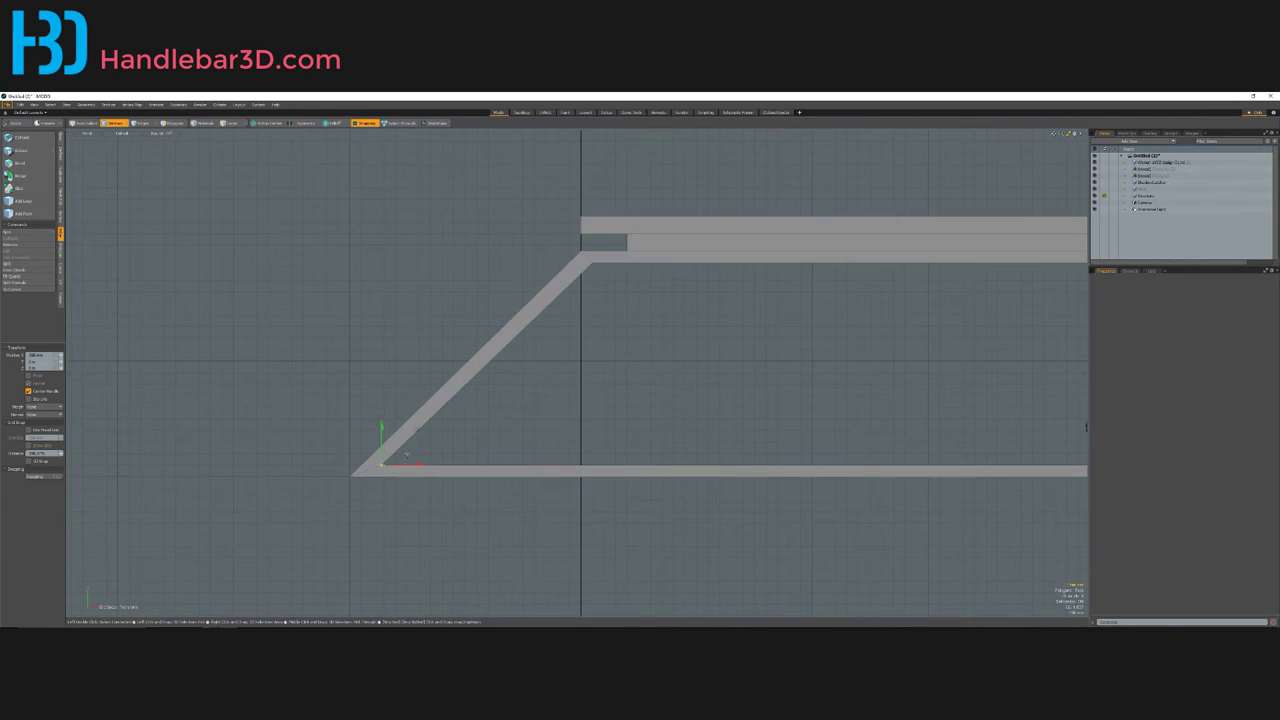
pyautogui.moveTo(381, 465)
pyautogui.mouseDown()
pyautogui.moveTo(437, 461)
pyautogui.moveTo(379, 468)
pyautogui.mouseUp()
pyautogui.scroll(5, 381, 467)
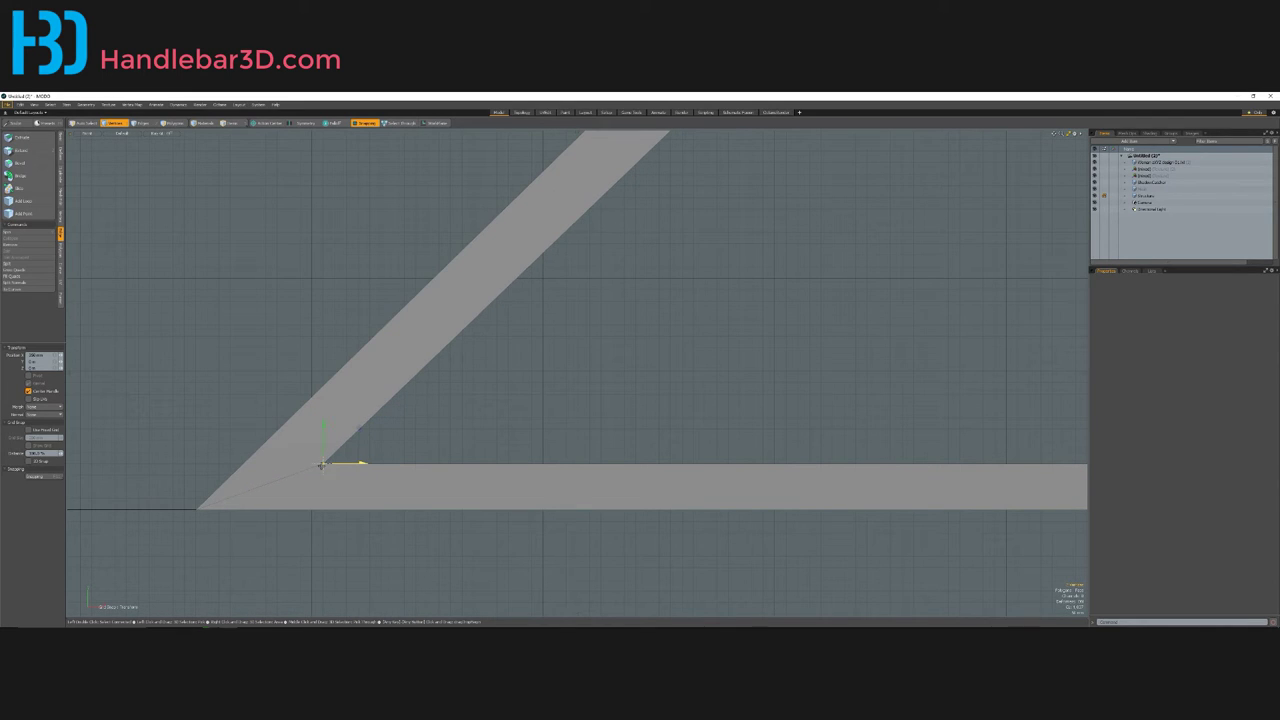
# Step: Select both the inner and outer vertices at the slanted wall's foot and move them farther inward for a steeper slope
pyautogui.scroll(-6, 362, 467)
pyautogui.scroll(2, 363, 465)
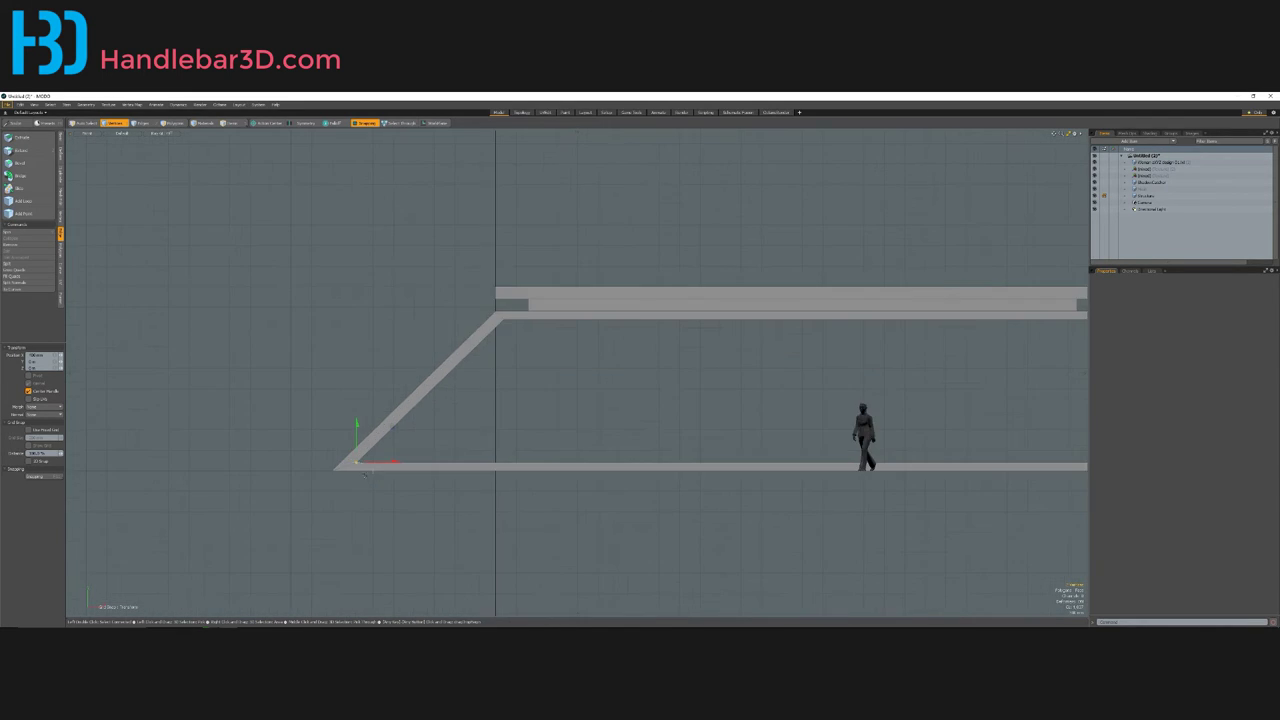
pyautogui.moveTo(363, 467); pyautogui.dragTo(415, 478)
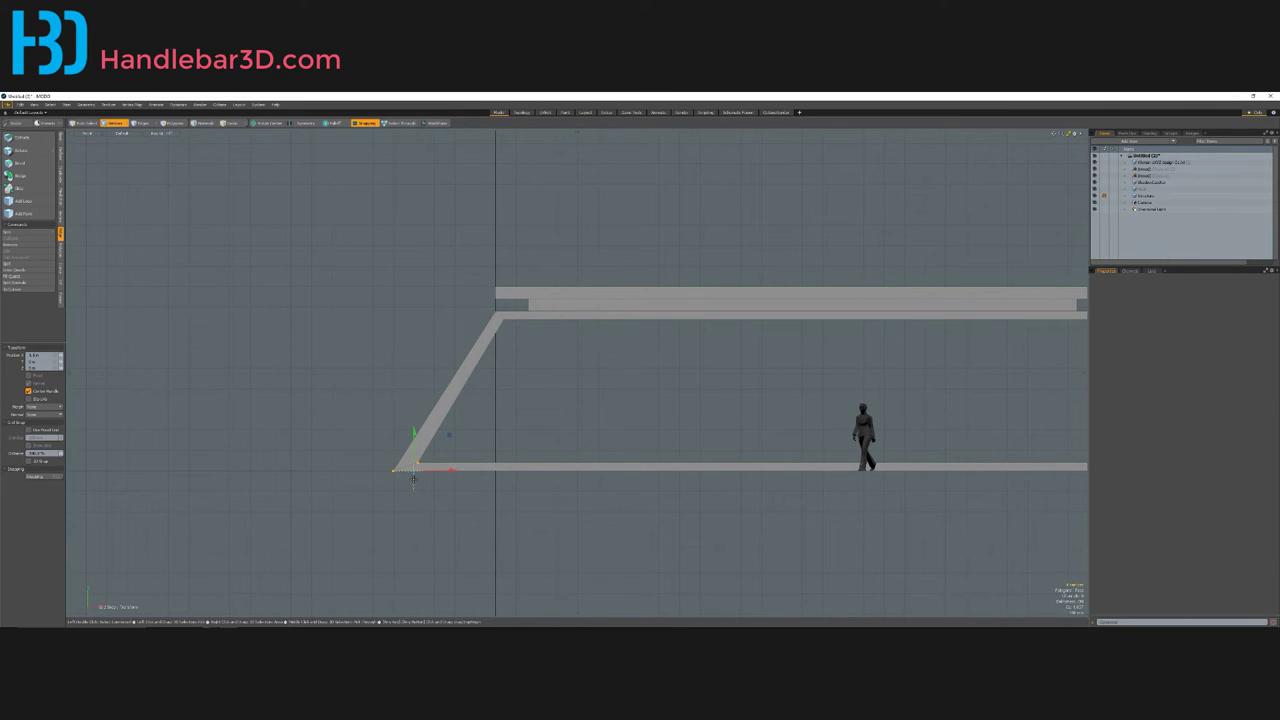
# Step: Move only the inner vertices at the wall's foot back toward the outer corner to even out the steeper wall's thickness
pyautogui.scroll(4, 363, 466)
pyautogui.press('q')
pyautogui.moveTo(510, 441)
pyautogui.mouseDown(button='right')
pyautogui.moveTo(532, 480)
pyautogui.moveTo(512, 464)
pyautogui.mouseUp(button='right')
pyautogui.press('w')
pyautogui.moveTo(546, 453); pyautogui.dragTo(493, 454)
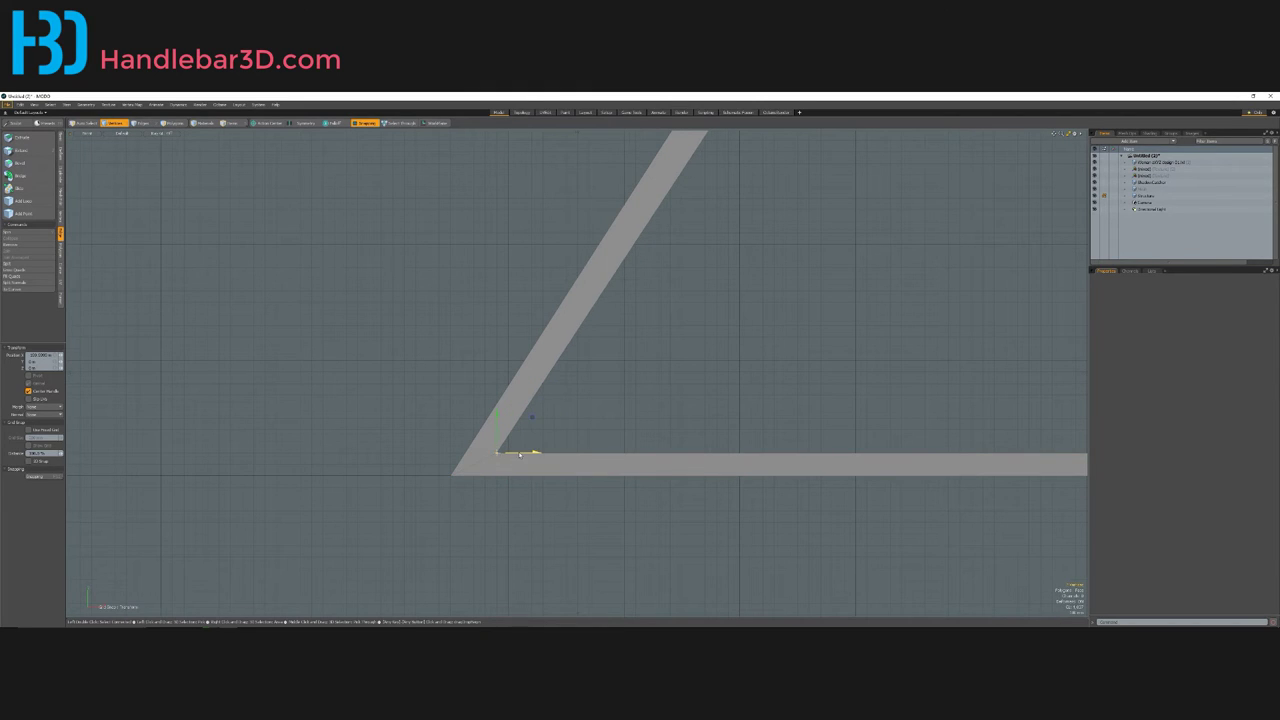
pyautogui.scroll(-4, 519, 455)
pyautogui.scroll(2, 540, 455)
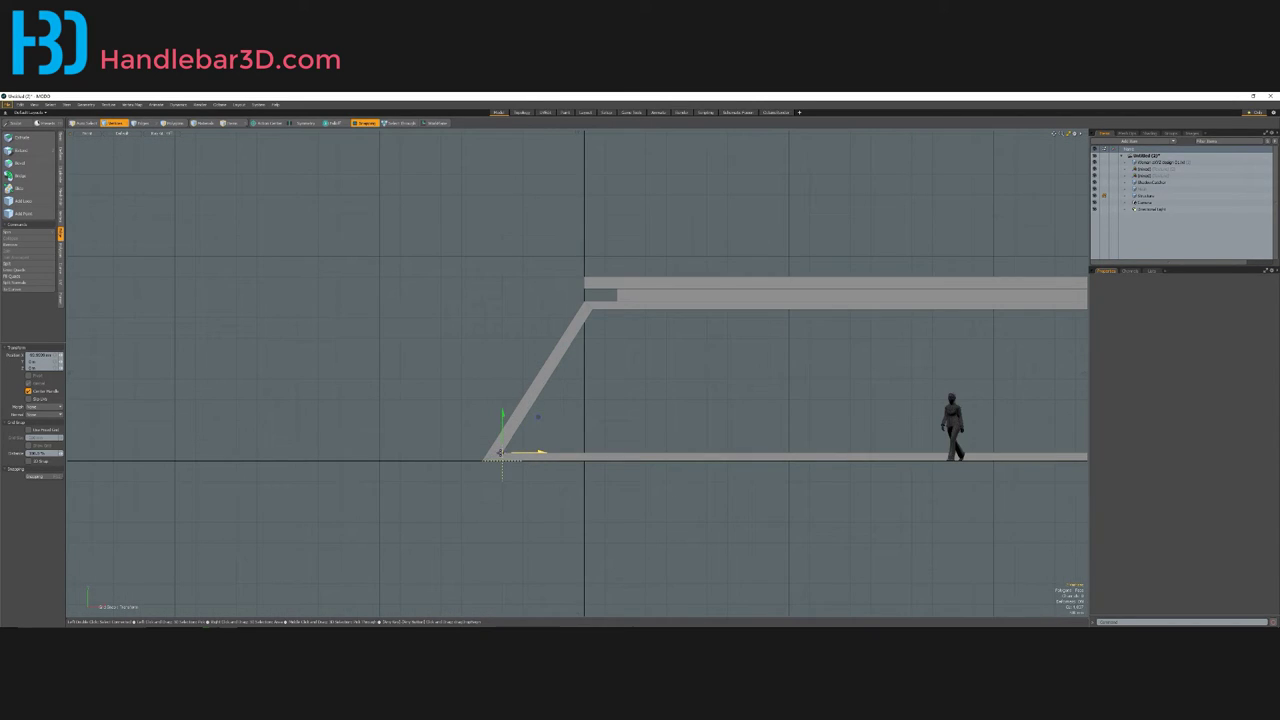
# Step: Examine the building's slanted wall and proportions in the front view and from several angles in perspective
pyautogui.scroll(2, 438, 502)
pyautogui.scroll(-4, 440, 490)
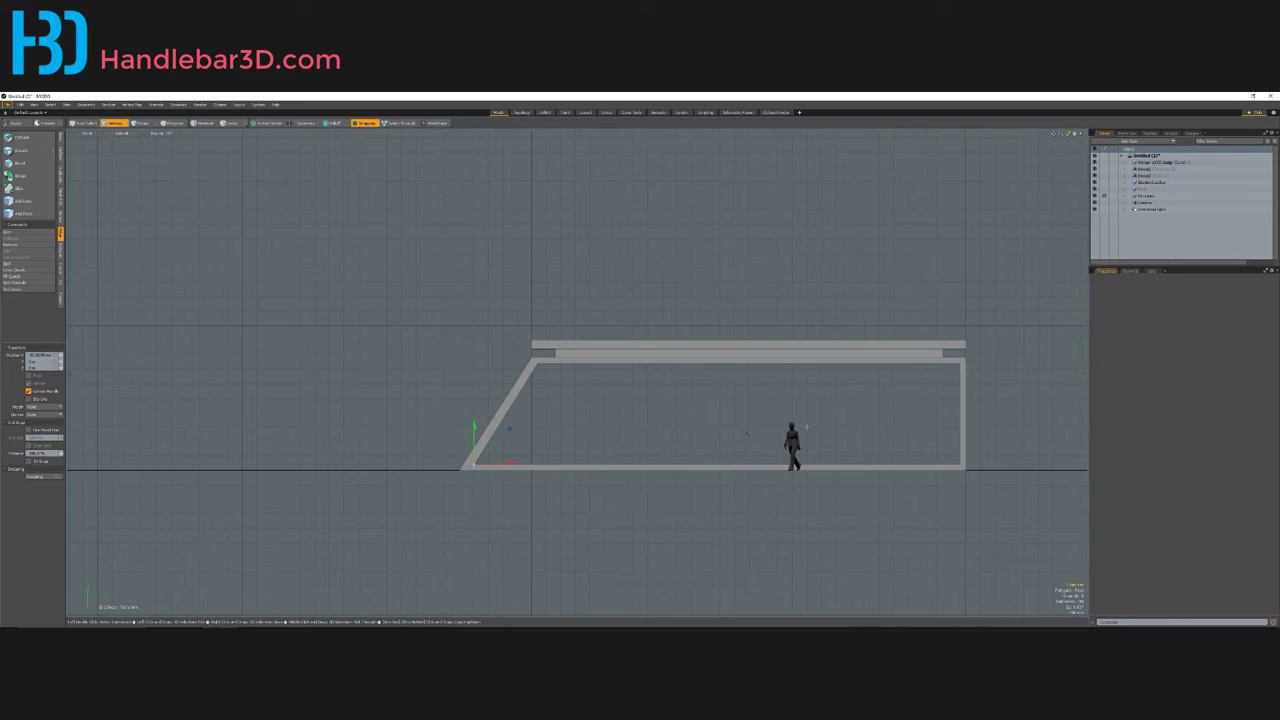
pyautogui.scroll(2, 510, 455)
pyautogui.scroll(-2, 514, 460)
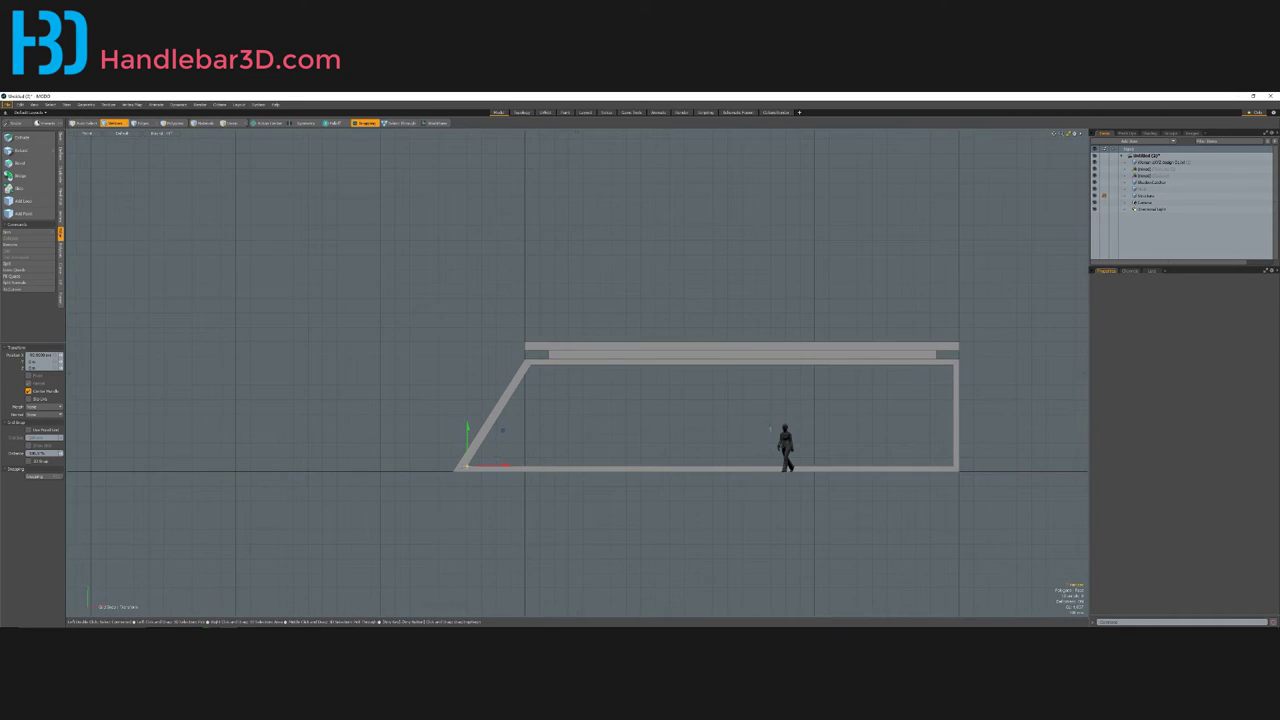
pyautogui.scroll(2, 767, 462)
pyautogui.scroll(-4, 527, 462)
pyautogui.scroll(2, 808, 465)
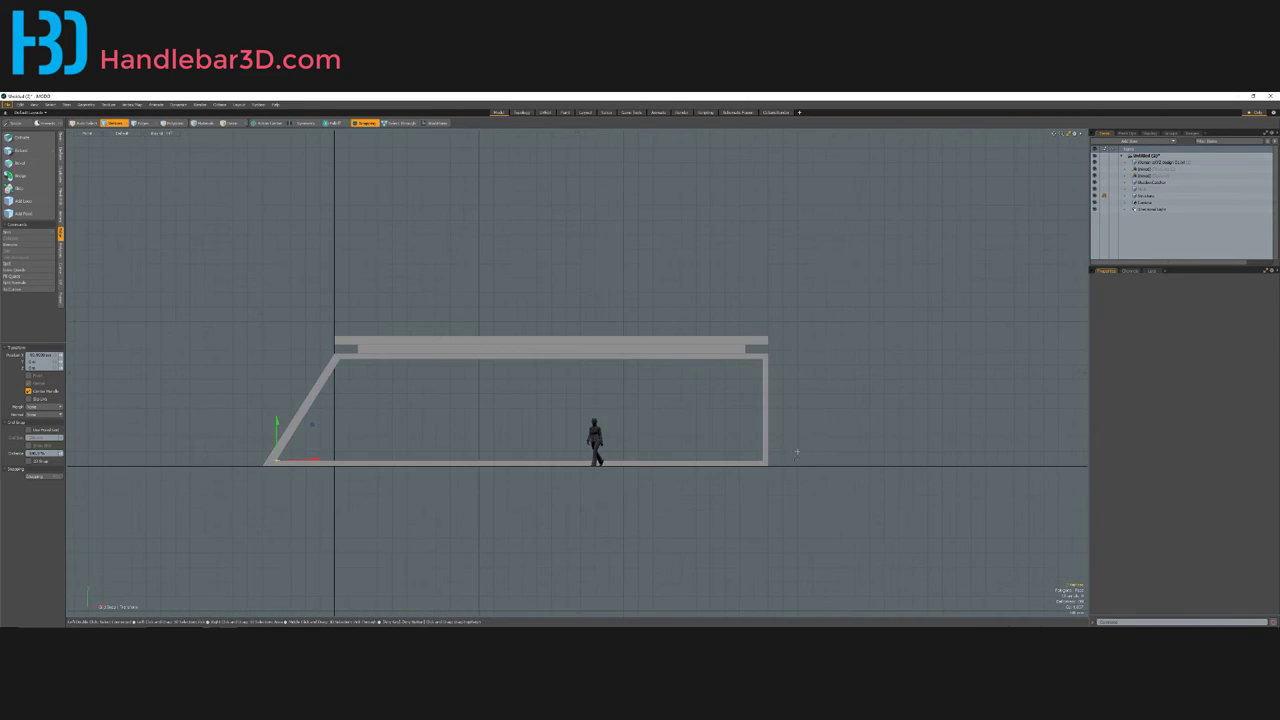
pyautogui.keyDown('alt'); pyautogui.moveTo(551, 394); pyautogui.dragTo(549, 442); pyautogui.keyUp('alt')
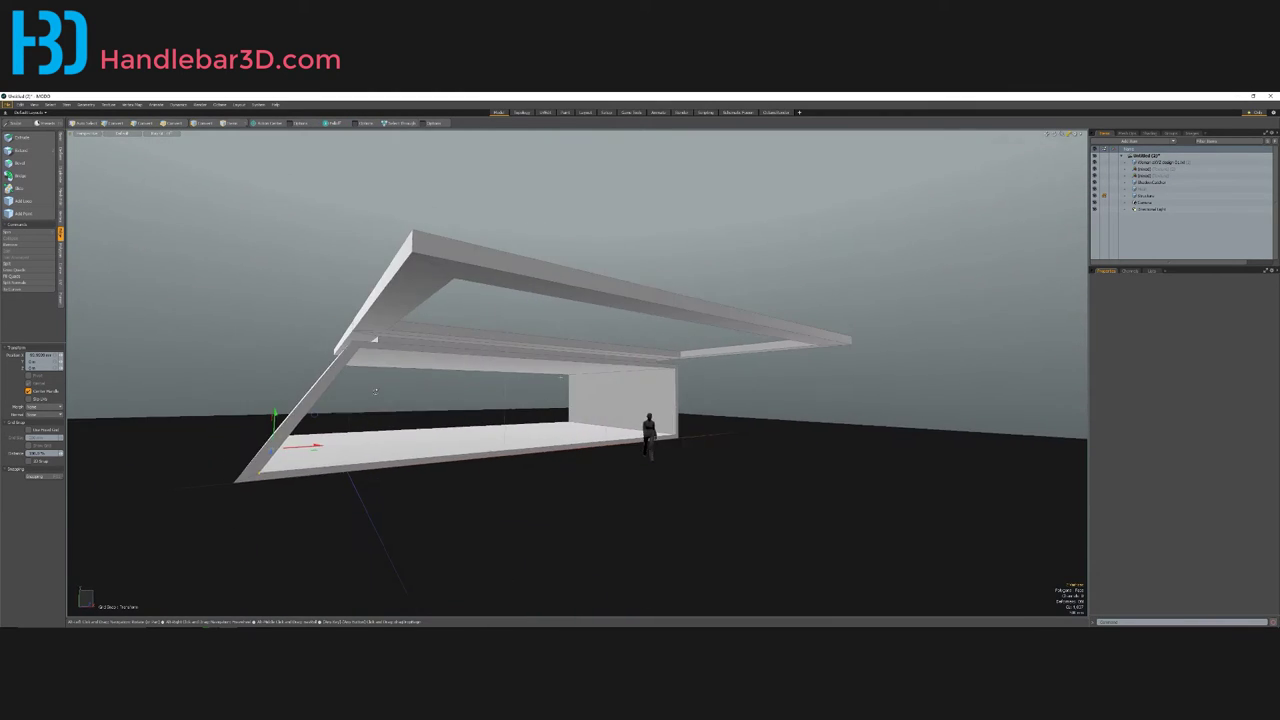
pyautogui.scroll(3, 336, 390)
pyautogui.keyDown('alt'); pyautogui.moveTo(631, 373); pyautogui.dragTo(411, 372); pyautogui.keyUp('alt')
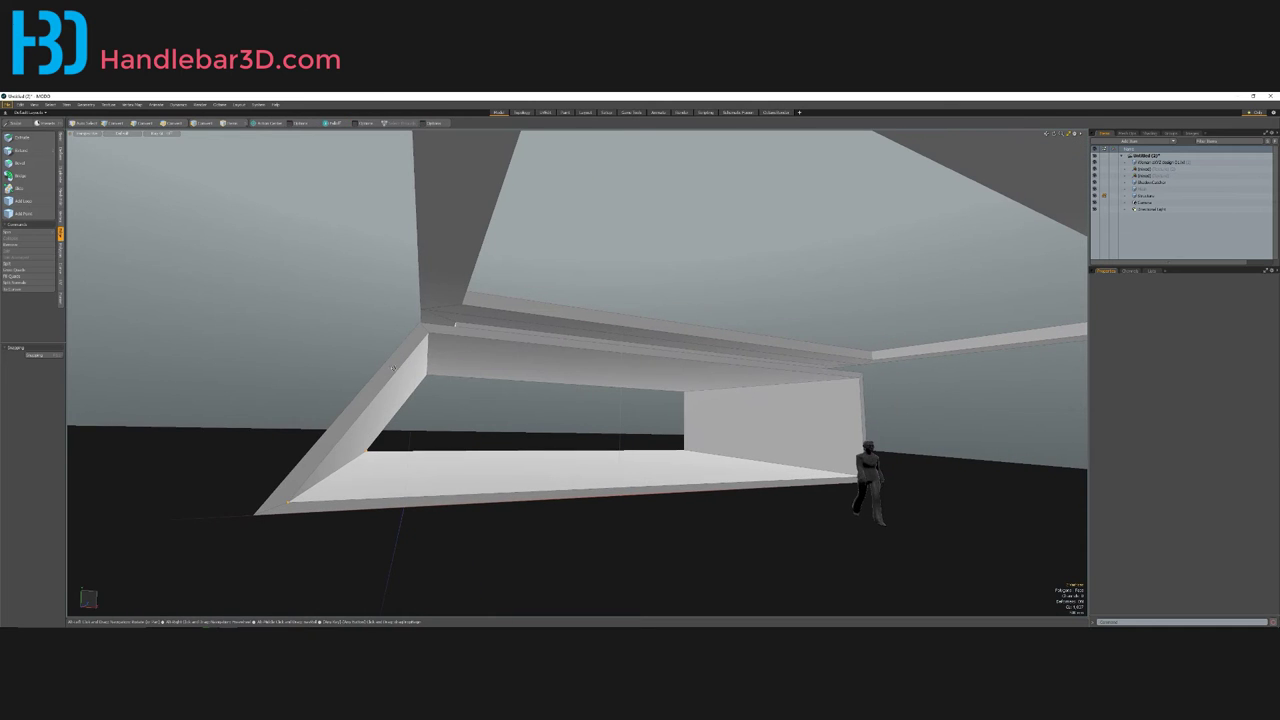
pyautogui.keyDown('alt'); pyautogui.moveTo(483, 353); pyautogui.dragTo(583, 365); pyautogui.keyUp('alt')
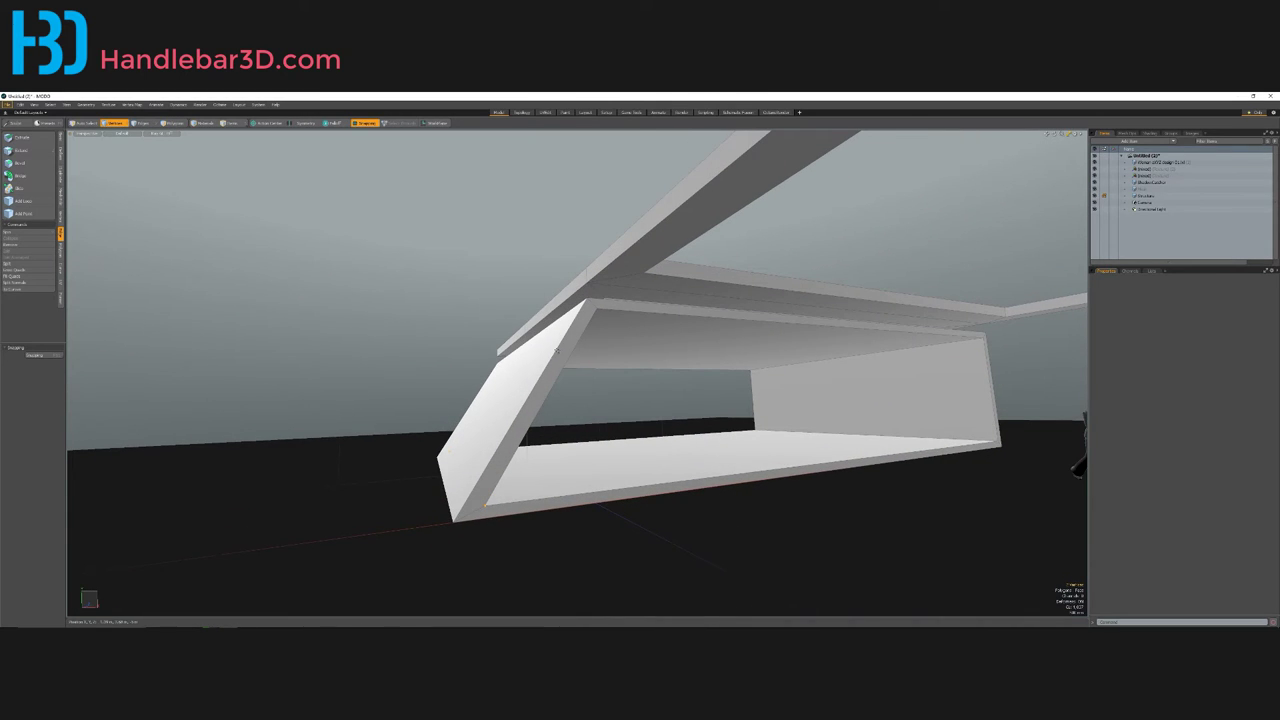
# Step: Select all connected polygons of the hollow box, hide everything else, and clear the selection
pyautogui.press('3')
pyautogui.doubleClick(572, 352)
pyautogui.click(644, 338)
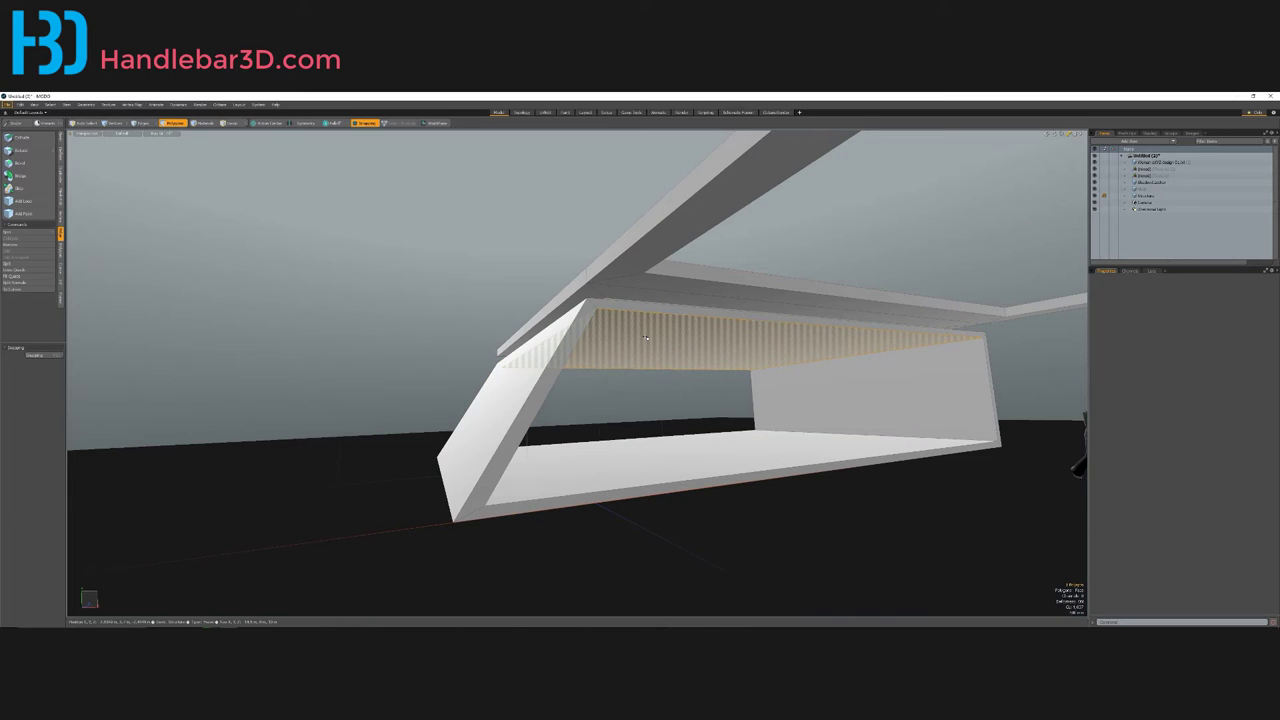
pyautogui.doubleClick(540, 364)
pyautogui.moveTo(540, 364)
pyautogui.keyDown('alt'); pyautogui.mouseDown()
pyautogui.moveTo(712, 367)
pyautogui.moveTo(509, 366)
pyautogui.moveTo(544, 344)
pyautogui.mouseUp(); pyautogui.keyUp('alt')
pyautogui.press('3')
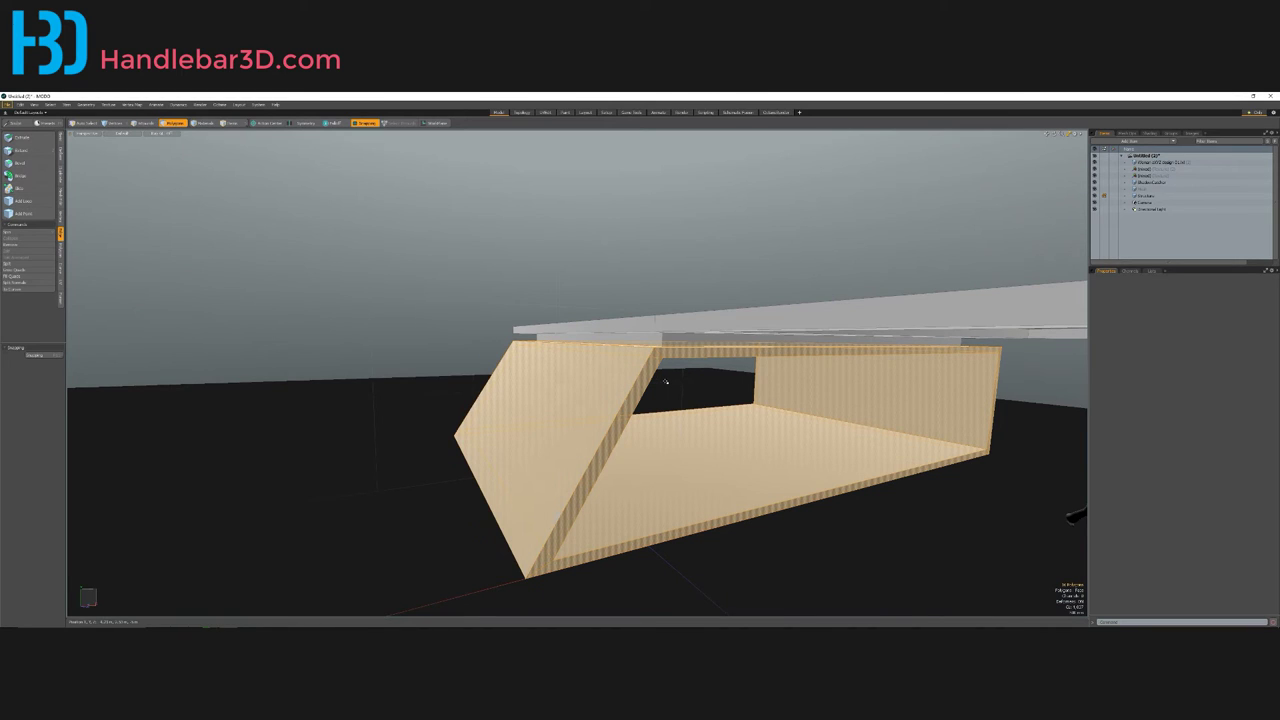
pyautogui.hotkey('shift', 'h')
pyautogui.keyDown('alt'); pyautogui.moveTo(666, 381); pyautogui.dragTo(378, 268); pyautogui.keyUp('alt')
pyautogui.press('Escape')
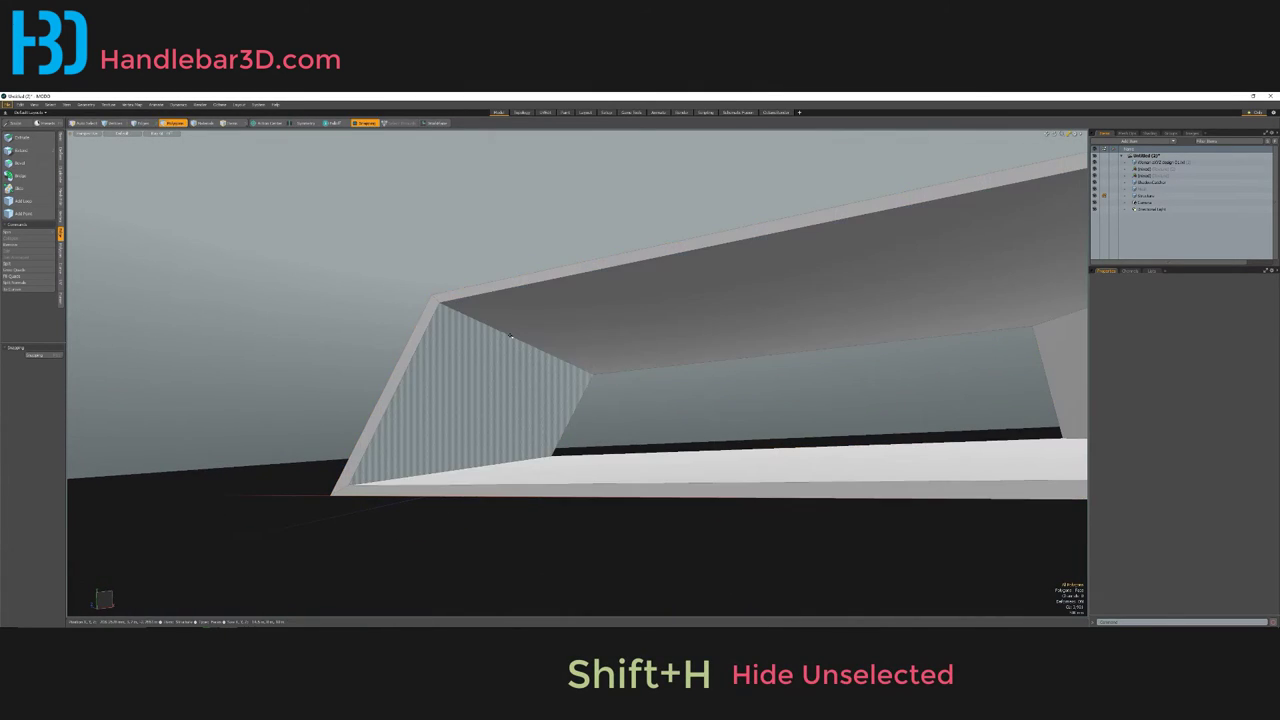
# Step: Select the inner edge where the slanted wall meets the ceiling
pyautogui.press('2')
pyautogui.click(522, 341)
pyautogui.keyDown('alt'); pyautogui.moveTo(524, 341); pyautogui.dragTo(275, 270); pyautogui.keyUp('alt')
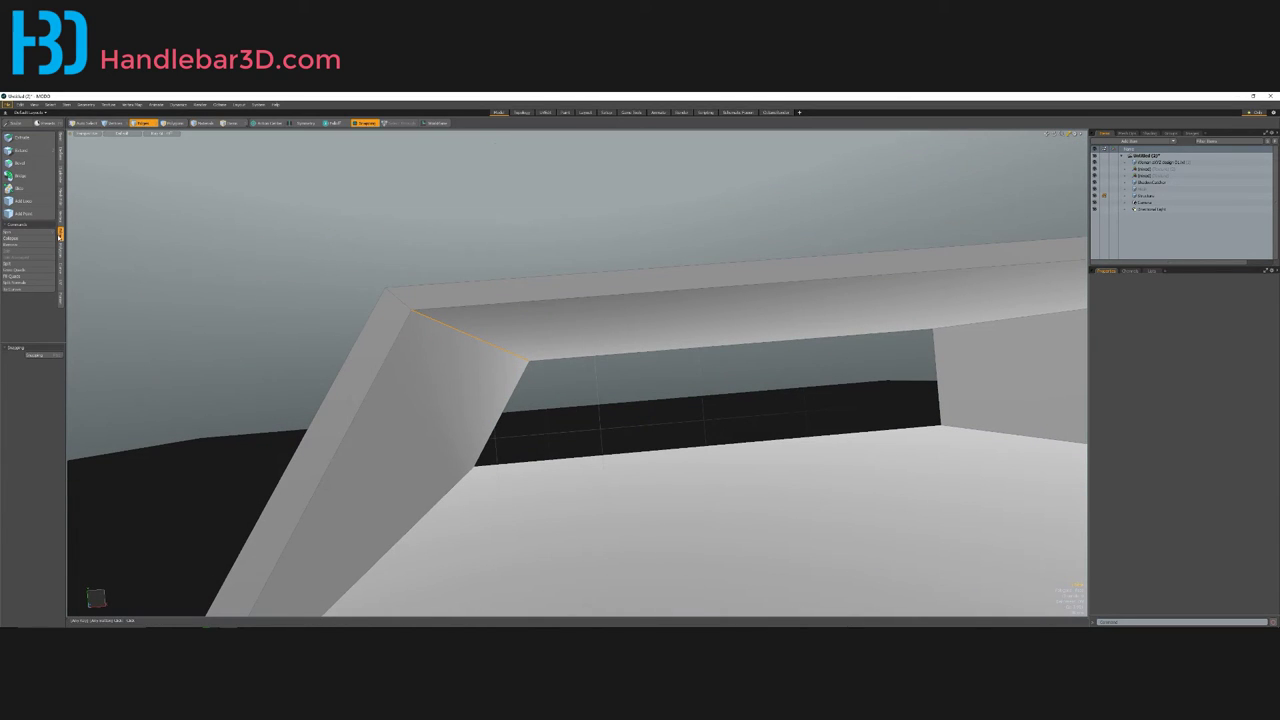
pyautogui.click(27, 168)
pyautogui.keyDown('alt'); pyautogui.moveTo(245, 305); pyautogui.dragTo(321, 238); pyautogui.keyUp('alt')
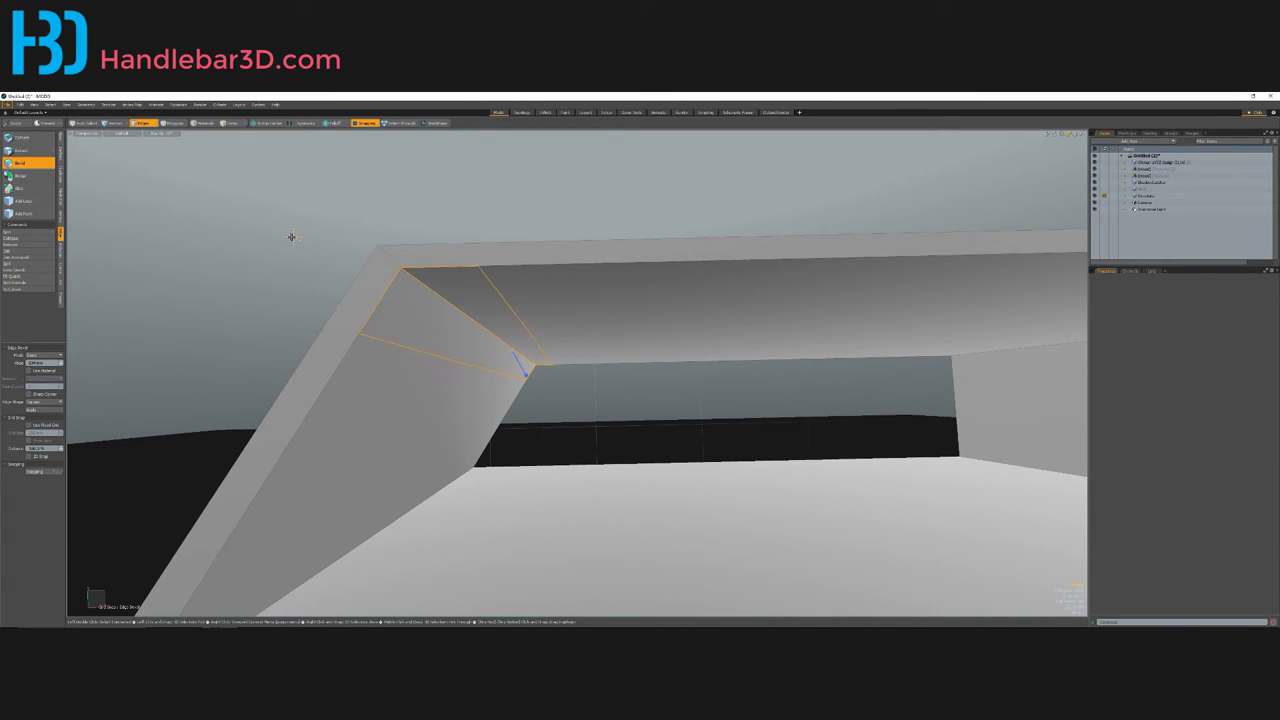
pyautogui.hotkey('ctrl', 'z')
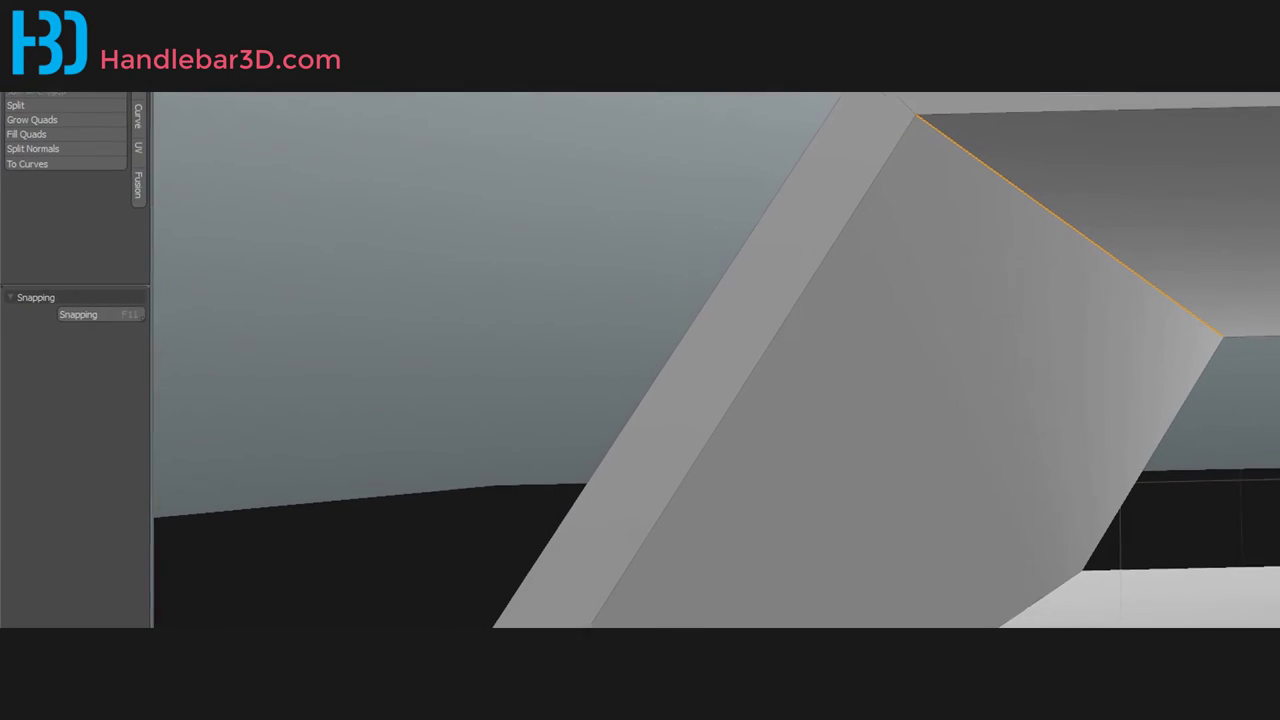
# Step: Set the Edge Bevel shape to Round and try a large bevel on the inner edge between slanted wall and ceiling
pyautogui.press('b')
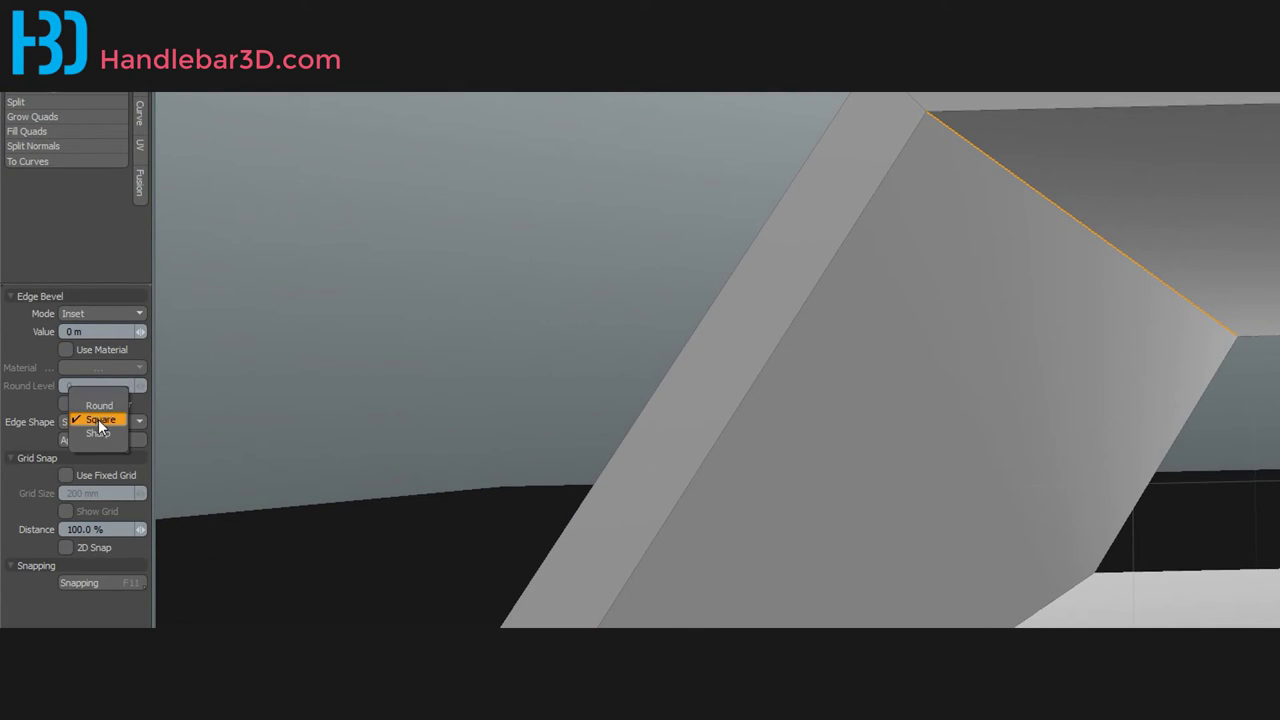
pyautogui.click(101, 406)
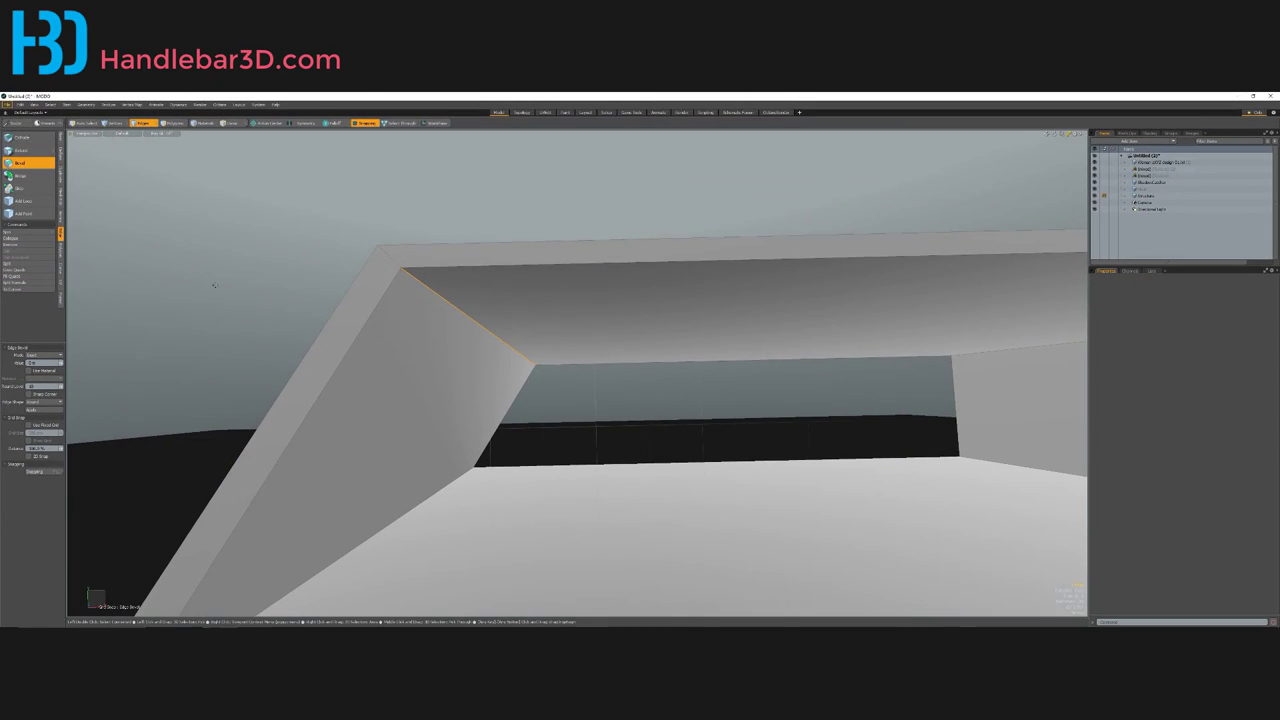
pyautogui.moveTo(333, 190); pyautogui.dragTo(333, 189)
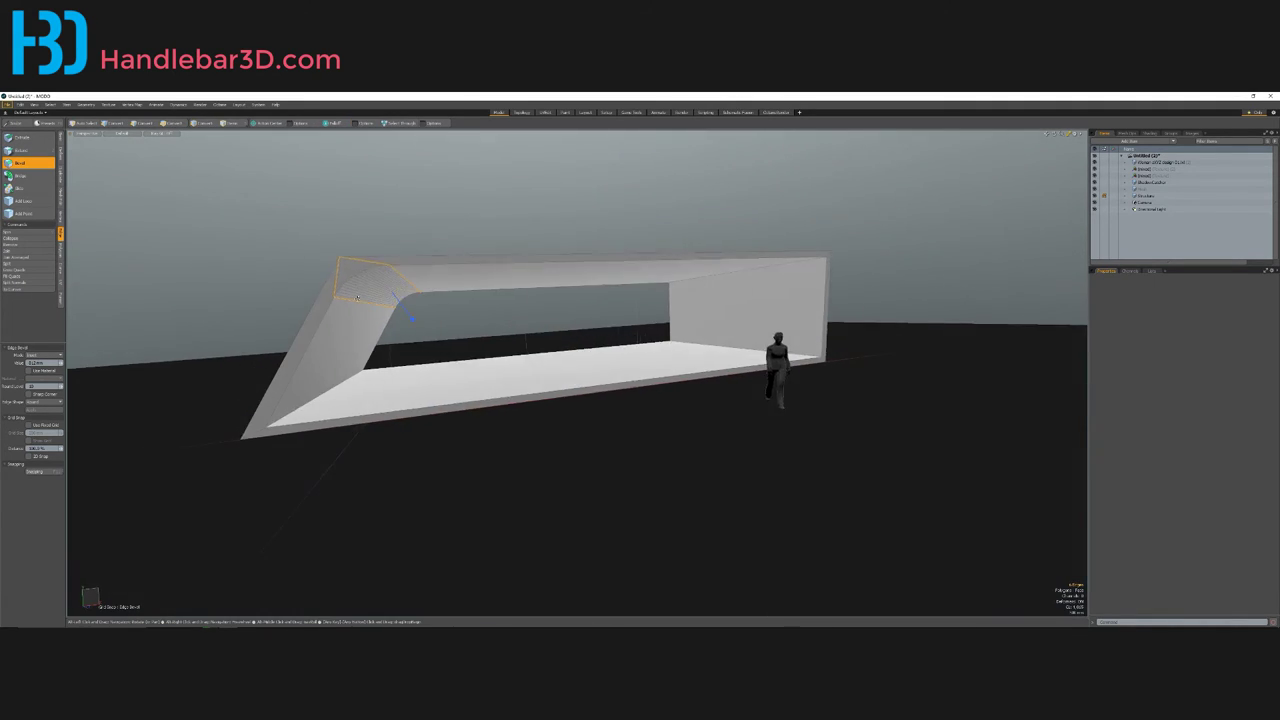
pyautogui.scroll(3, 356, 297)
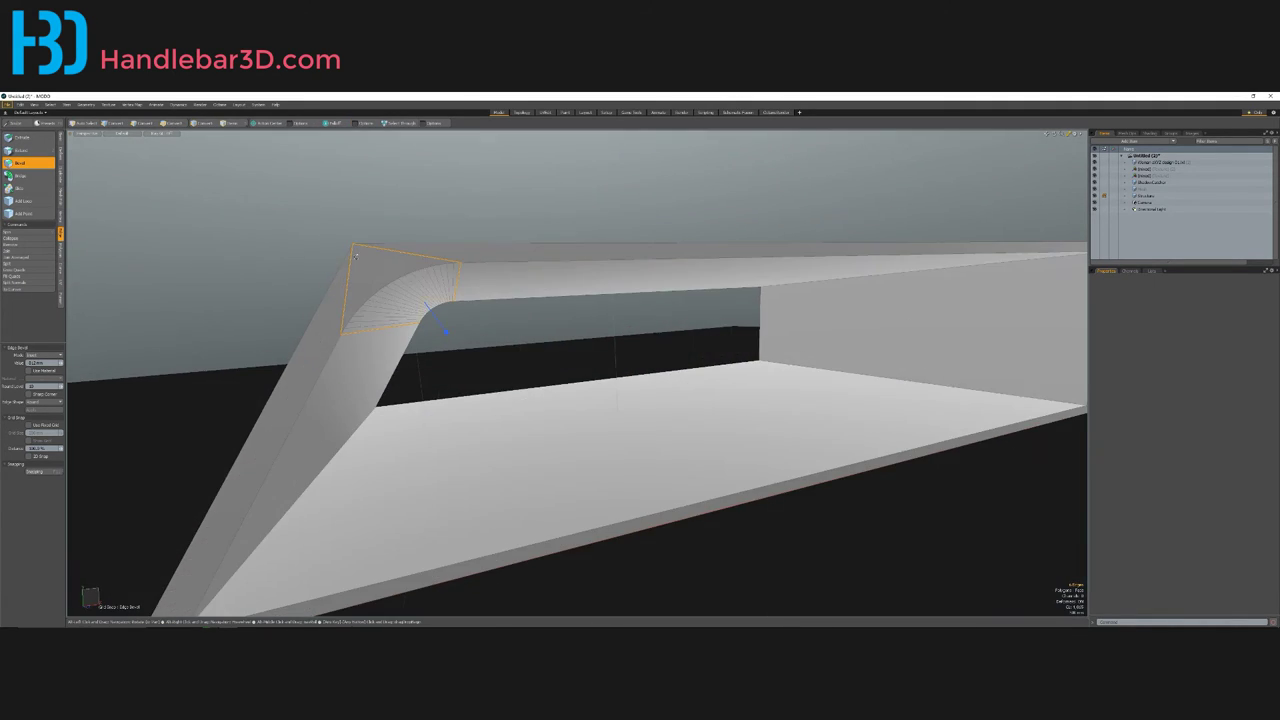
pyautogui.scroll(3, 355, 247)
pyautogui.keyDown('alt'); pyautogui.moveTo(355, 247); pyautogui.dragTo(437, 262); pyautogui.keyUp('alt')
pyautogui.scroll(-5, 385, 240)
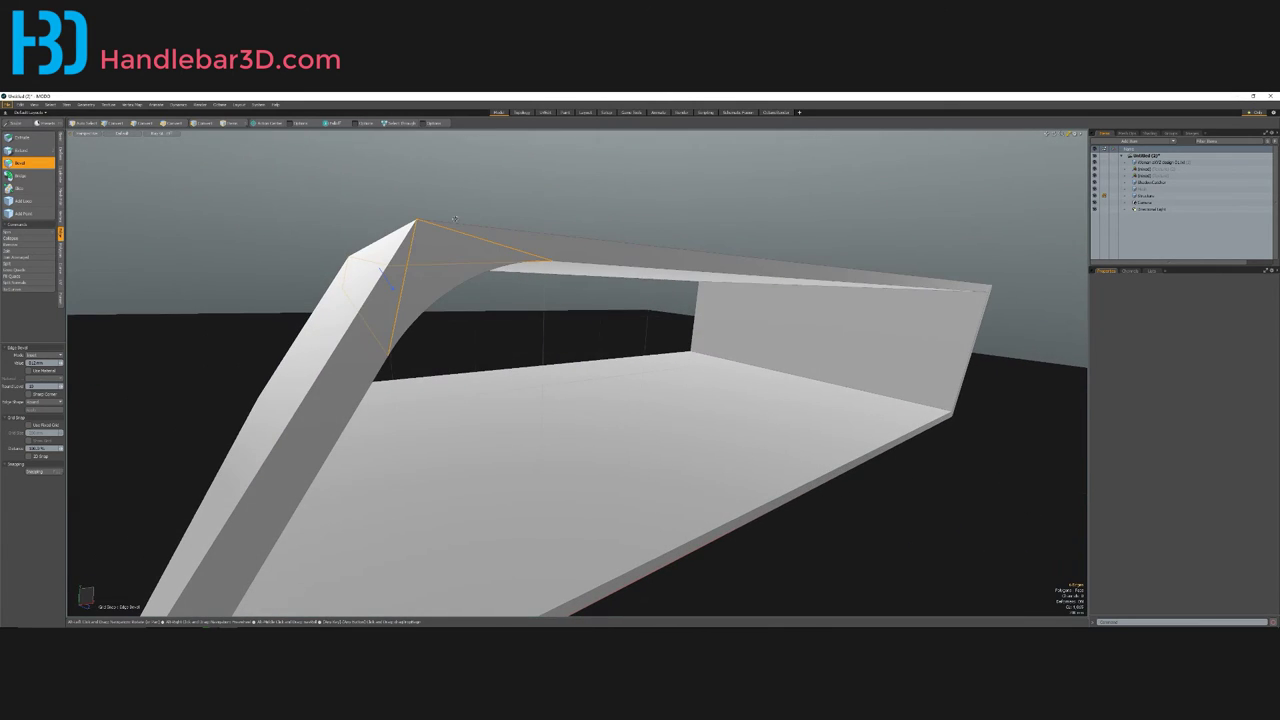
# Step: Undo the inner bevel and select both the inner and outer edges at the slanted wall's upper corner for a joint bevel
pyautogui.keyDown('alt'); pyautogui.moveTo(454, 218); pyautogui.dragTo(480, 294); pyautogui.keyUp('alt')
pyautogui.scroll(-3, 396, 206)
pyautogui.scroll(3, 394, 208)
pyautogui.scroll(-3, 390, 205)
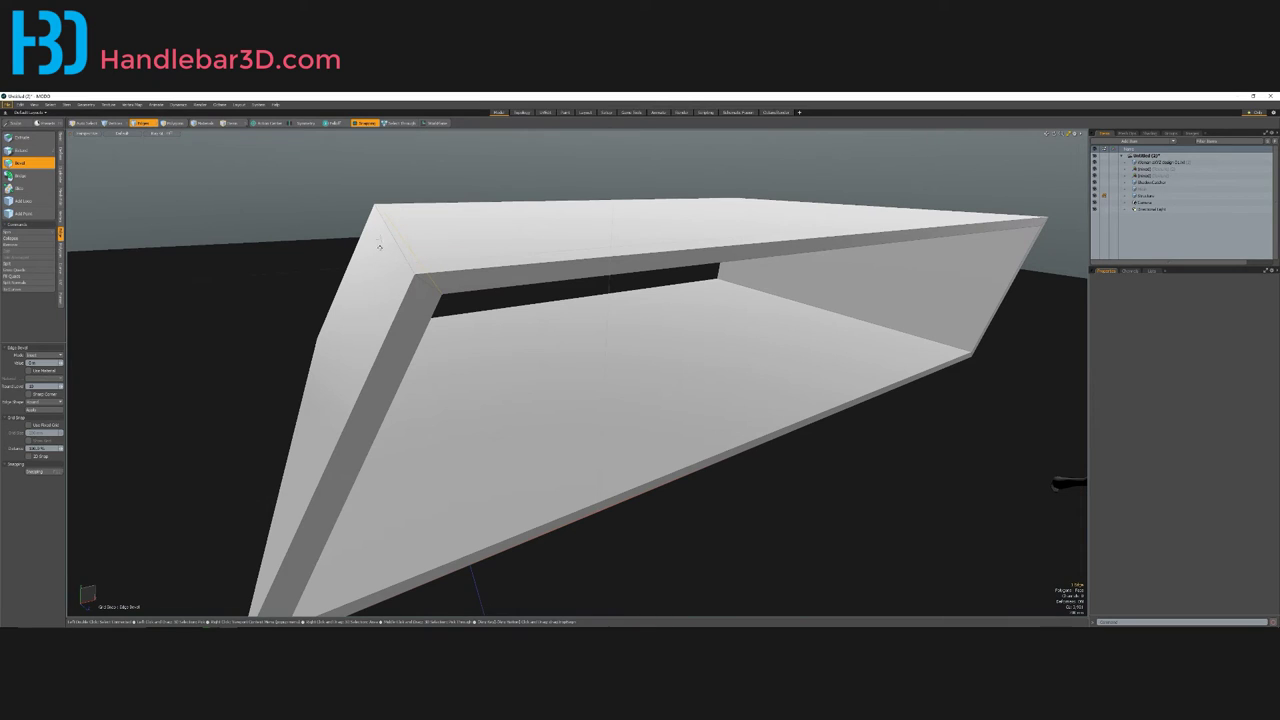
# Step: Try to round the frame's upper corner above the slanted side by bevelling its corner edges
pyautogui.press('space')
pyautogui.keyDown('alt'); pyautogui.moveTo(420, 267); pyautogui.dragTo(380, 200); pyautogui.keyUp('alt')
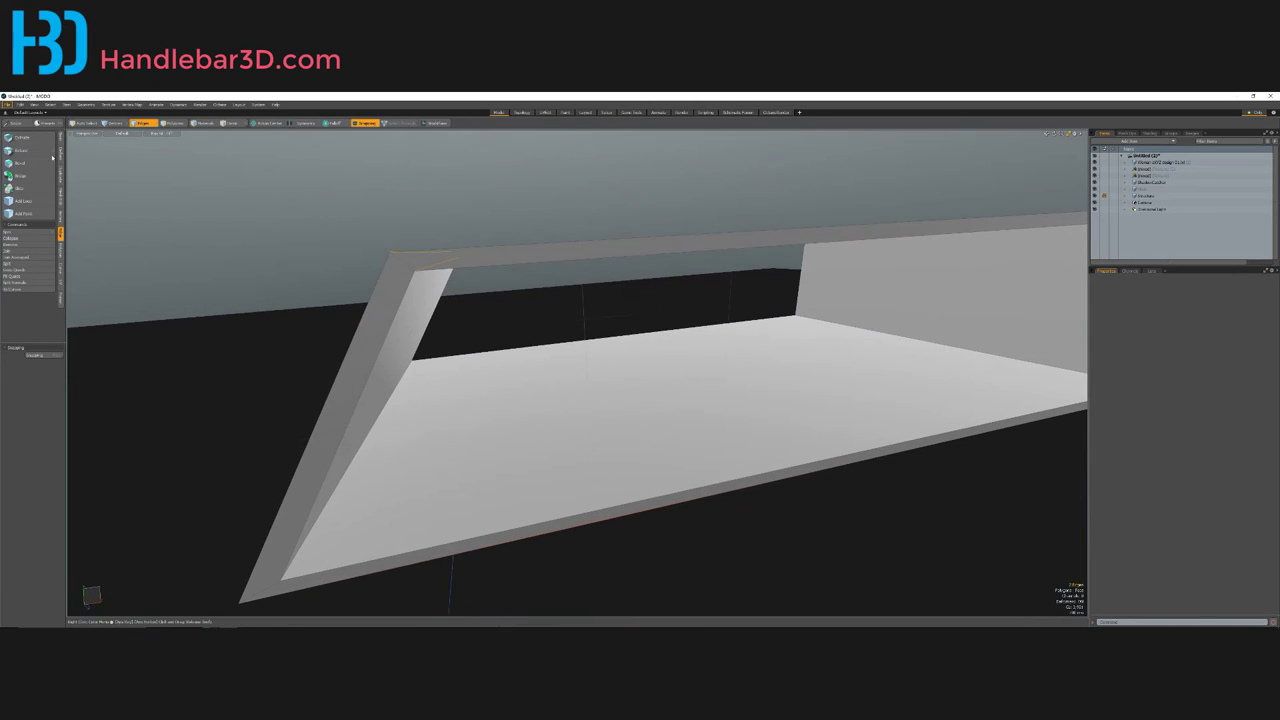
pyautogui.click(42, 162)
pyautogui.keyDown('alt'); pyautogui.moveTo(143, 331); pyautogui.dragTo(232, 310); pyautogui.keyUp('alt')
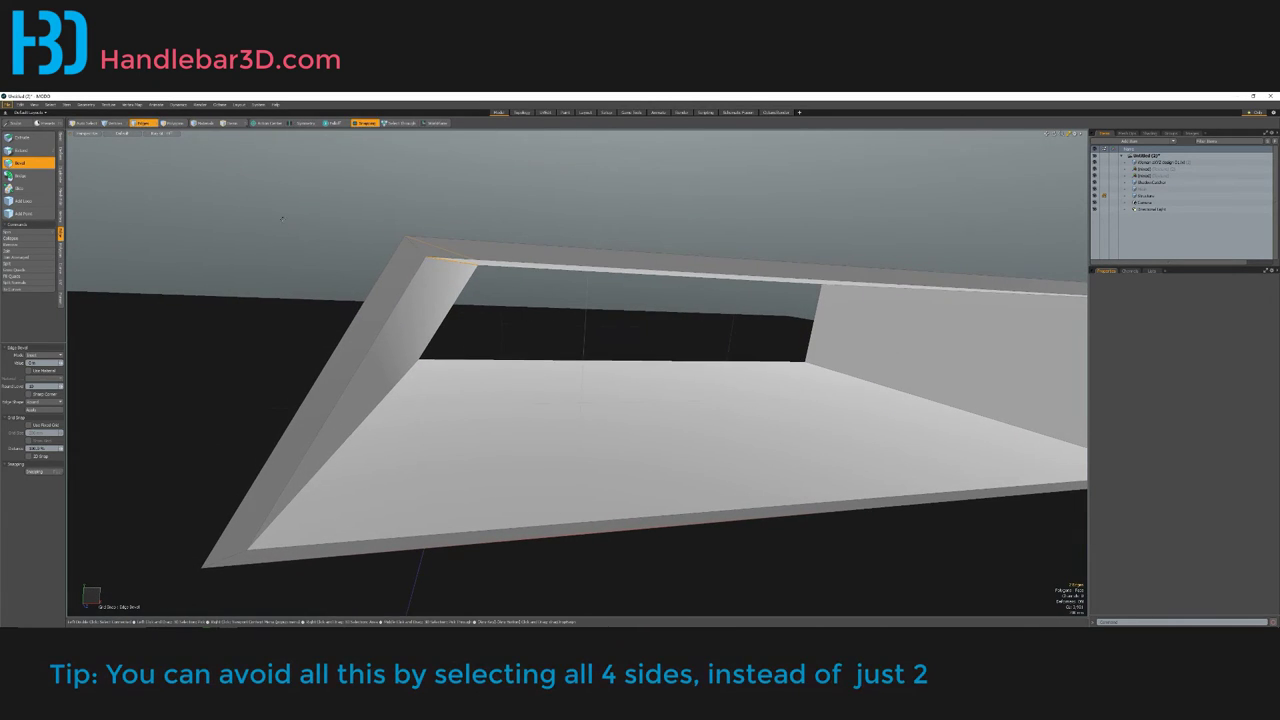
pyautogui.moveTo(294, 218); pyautogui.dragTo(430, 243)
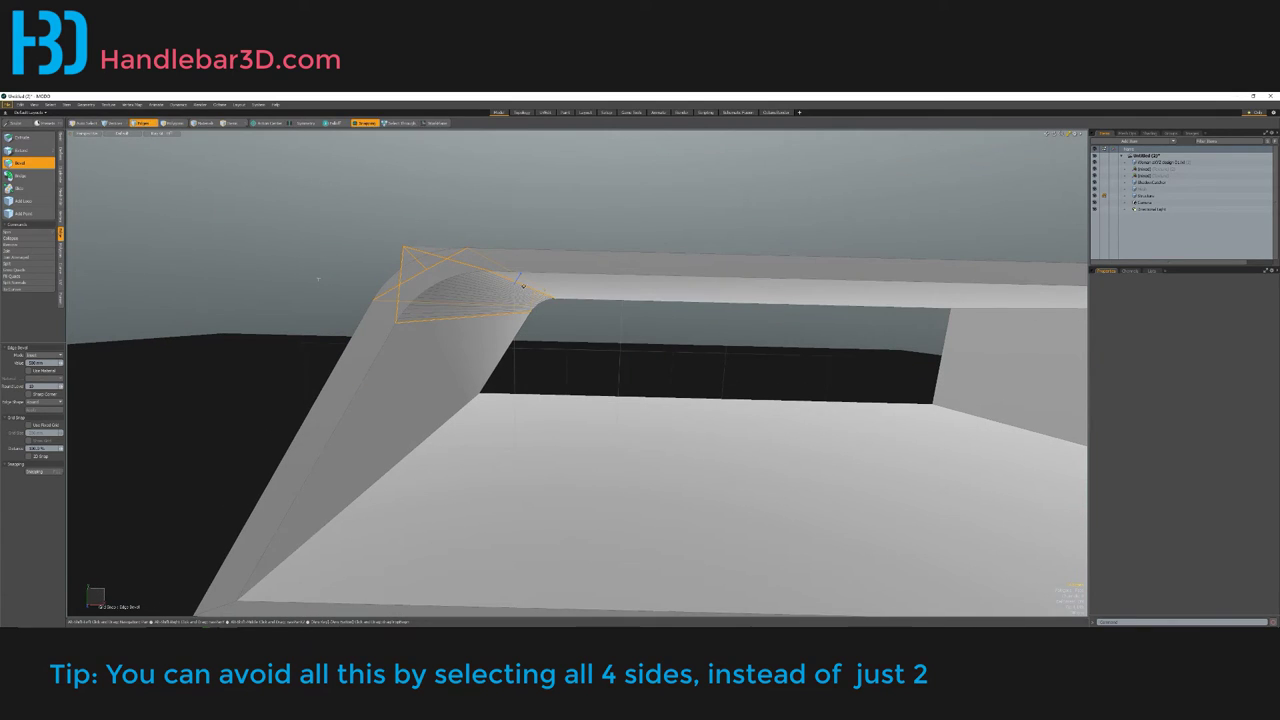
pyautogui.keyDown('alt'); pyautogui.moveTo(506, 305); pyautogui.dragTo(546, 254); pyautogui.keyUp('alt')
pyautogui.scroll(-3, 805, 266)
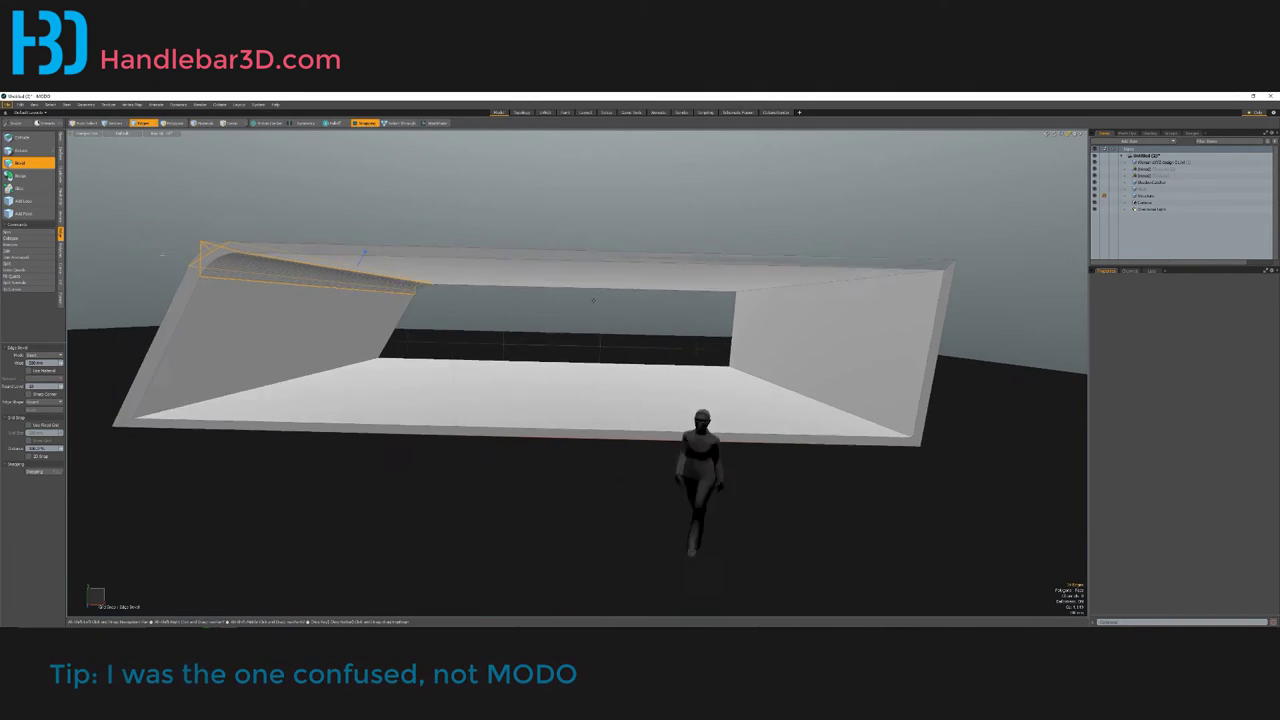
pyautogui.keyDown('alt'); pyautogui.moveTo(255, 255); pyautogui.dragTo(569, 361); pyautogui.keyUp('alt')
pyautogui.scroll(2, 305, 257)
pyautogui.scroll(-2, 305, 257)
pyautogui.hotkey('ctrl', 'z')
# Step: Delete the rim polygons of the slanted side and the roof on both open sides of the frame
pyautogui.scroll(3, 279, 243)
pyautogui.keyDown('alt'); pyautogui.moveTo(435, 413); pyautogui.dragTo(495, 352); pyautogui.keyUp('alt')
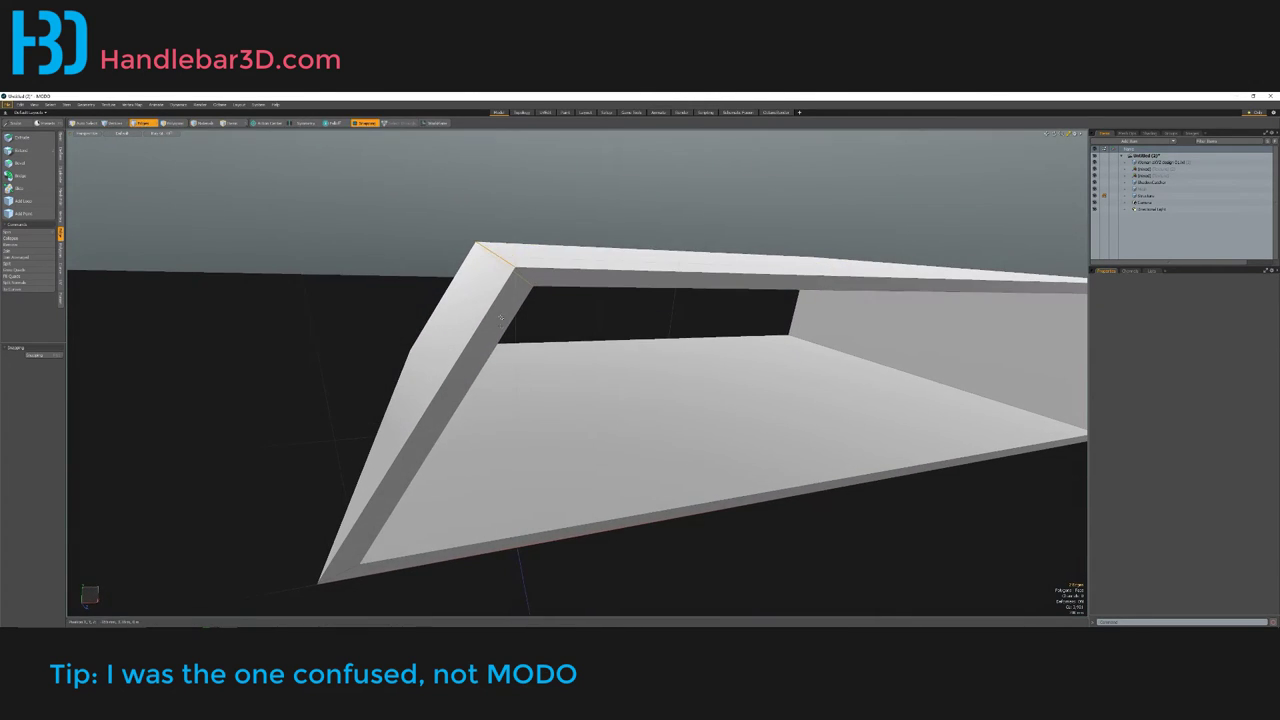
pyautogui.press('3')
pyautogui.click(501, 318)
pyautogui.keyDown('shift'); pyautogui.click(600, 279); pyautogui.keyUp('shift')
pyautogui.scroll(-3, 620, 282)
pyautogui.keyDown('alt'); pyautogui.moveTo(623, 283); pyautogui.dragTo(858, 243); pyautogui.keyUp('alt')
pyautogui.press('Delete')
# Step: Bevel the inner and outer edges of the upper corner where the slanted side meets the roof into a rounded bend
pyautogui.keyDown('alt'); pyautogui.moveTo(572, 288); pyautogui.dragTo(500, 322); pyautogui.keyUp('alt')
pyautogui.press('2')
pyautogui.click(458, 318)
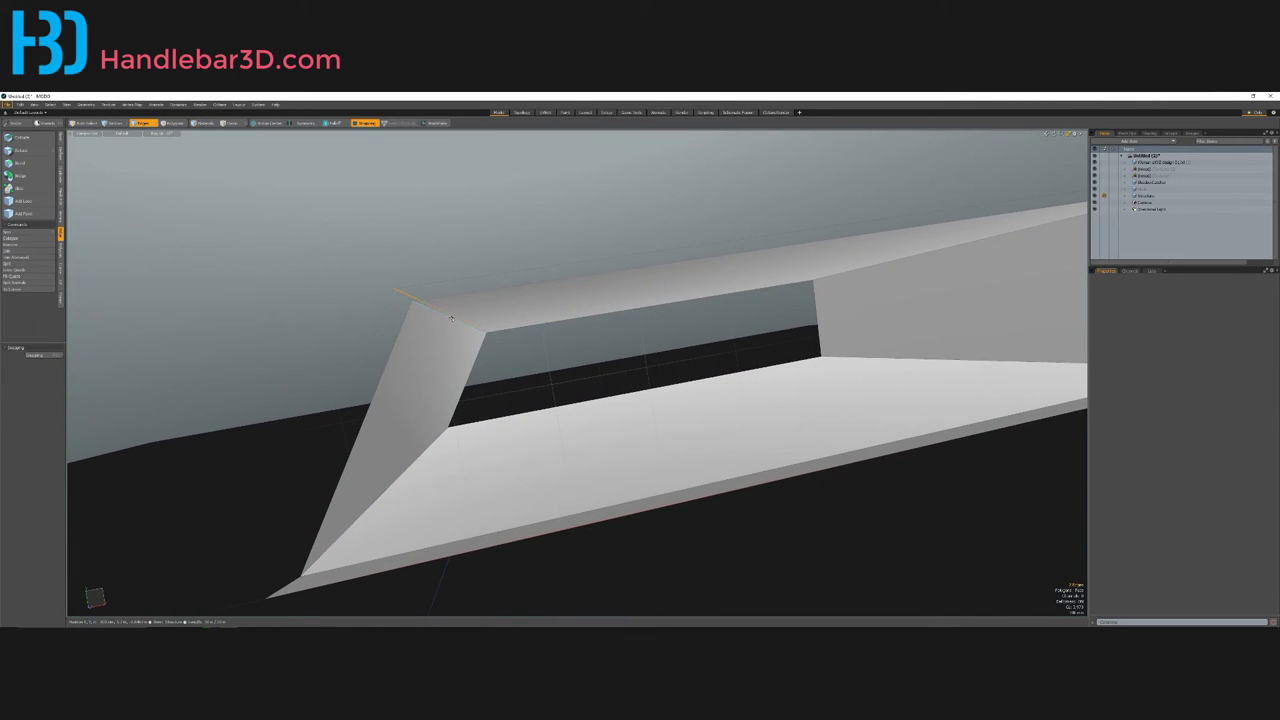
pyautogui.click(22, 162)
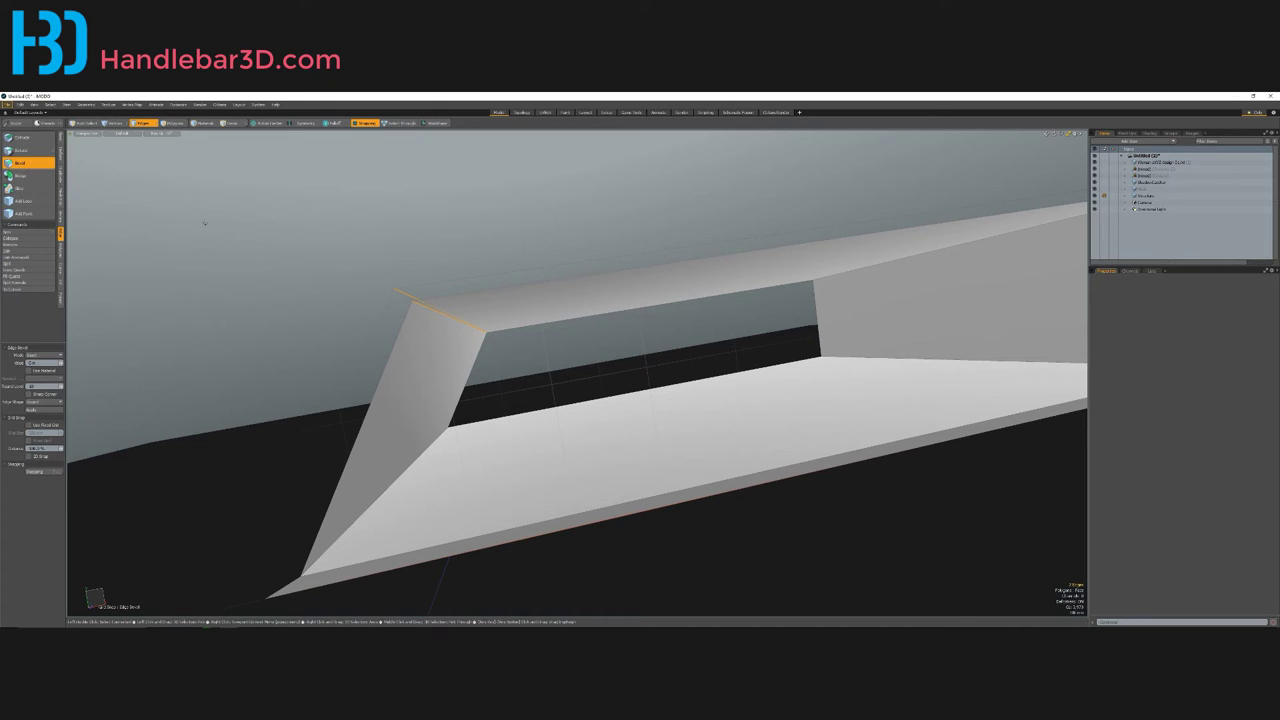
pyautogui.moveTo(372, 264); pyautogui.dragTo(347, 254)
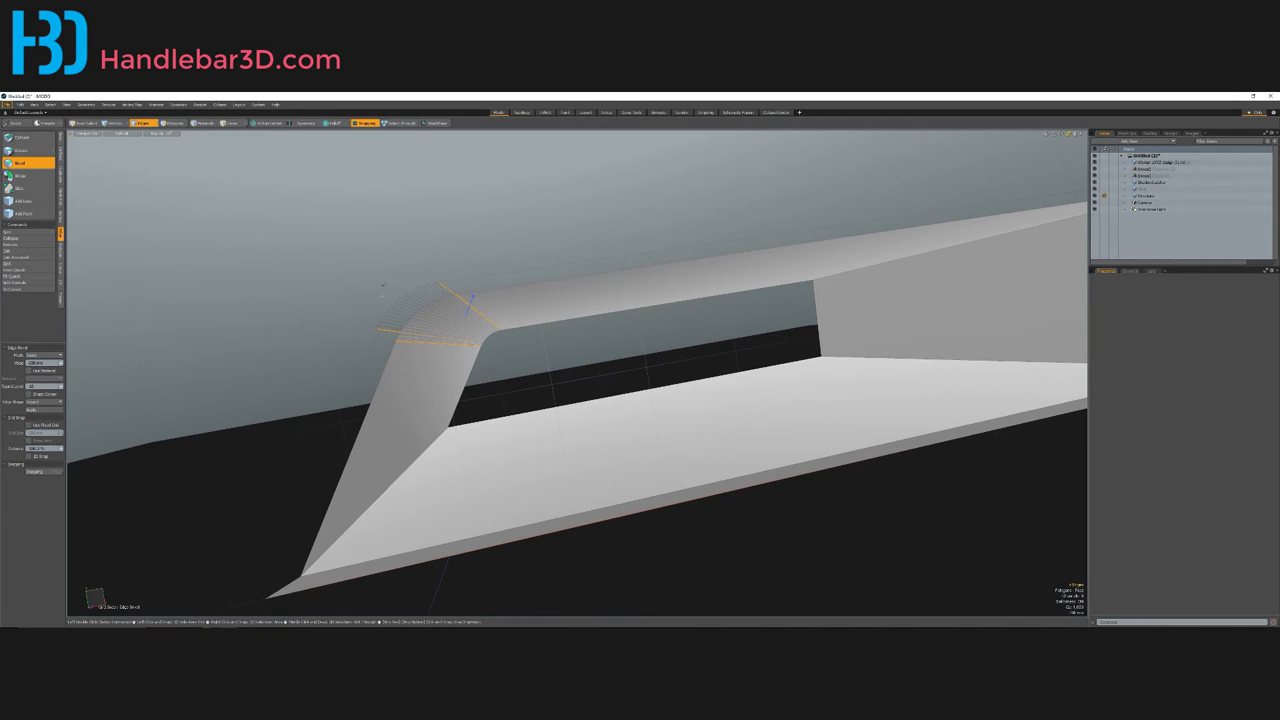
pyautogui.keyDown('alt'); pyautogui.moveTo(430, 350); pyautogui.dragTo(520, 290); pyautogui.keyUp('alt')
pyautogui.scroll(-1, 520, 290)
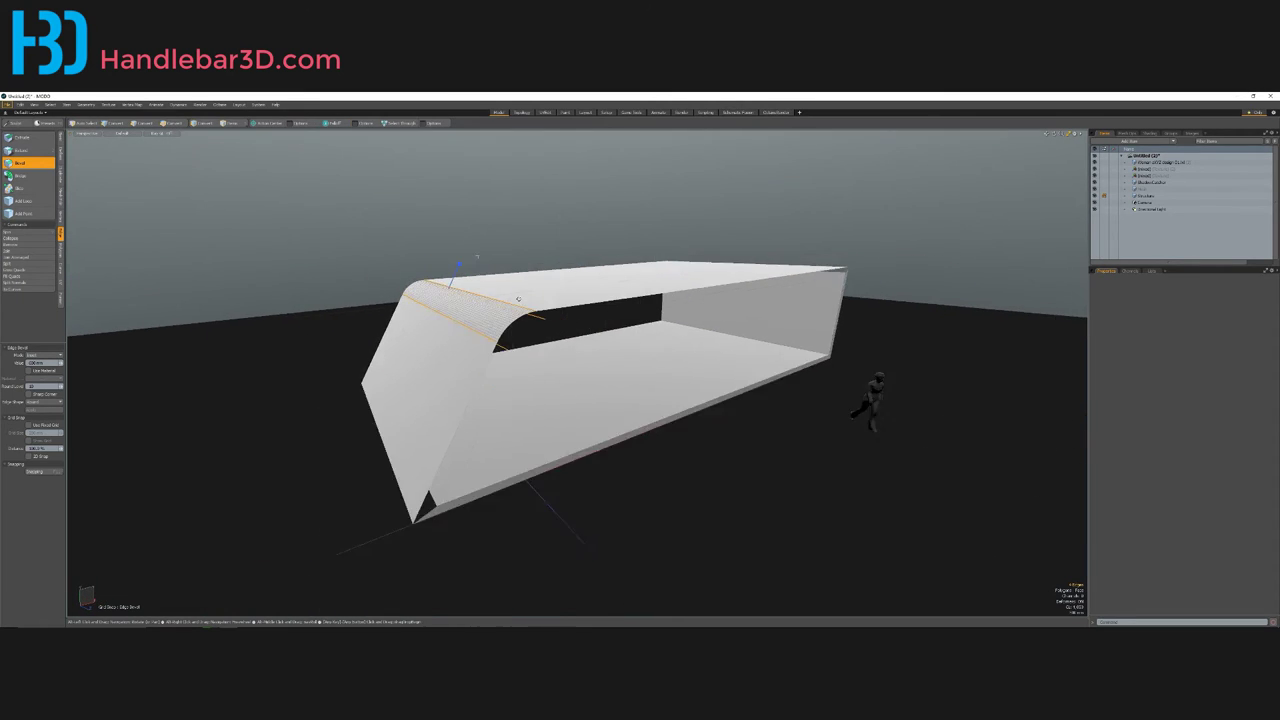
pyautogui.scroll(1, 520, 290)
pyautogui.press('space')
pyautogui.click(526, 334)
# Step: Select the inner and outer boundary edges along the front opening's slanted side, bend and roof, and bridge them to close the rim
pyautogui.keyDown('alt'); pyautogui.moveTo(526, 334); pyautogui.dragTo(380, 386); pyautogui.keyUp('alt')
pyautogui.press('2')
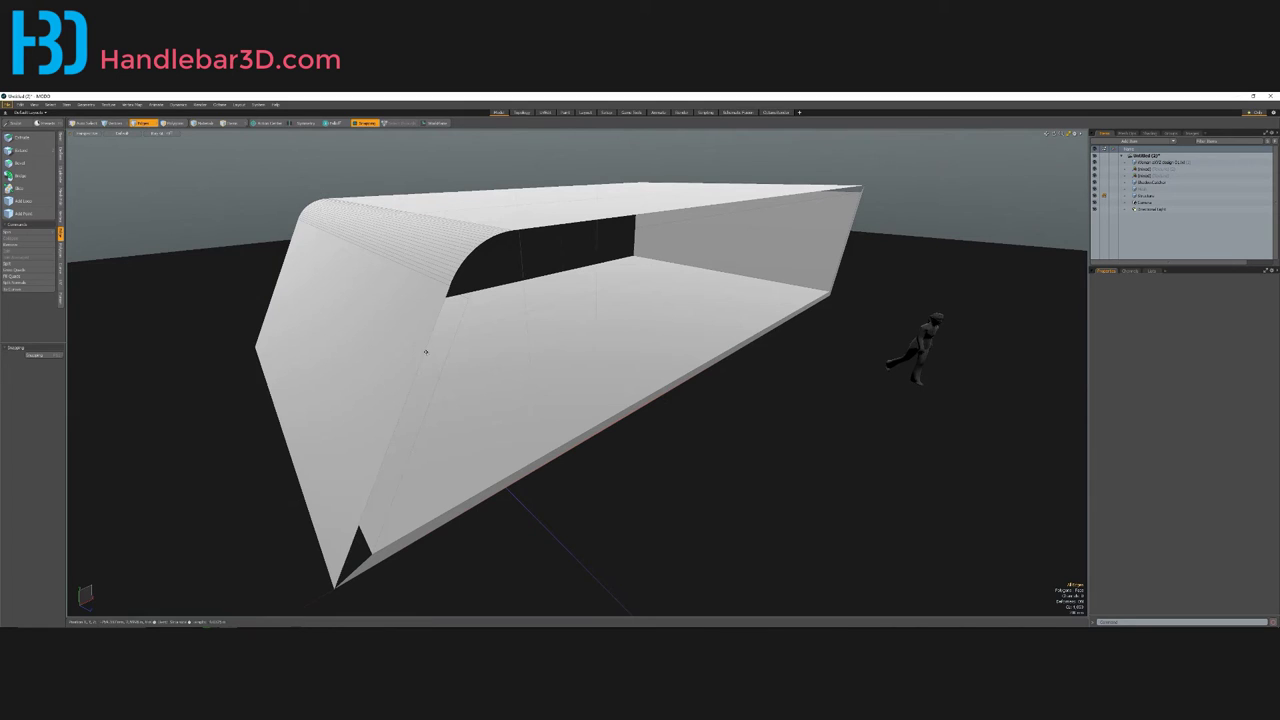
pyautogui.scroll(2, 463, 281)
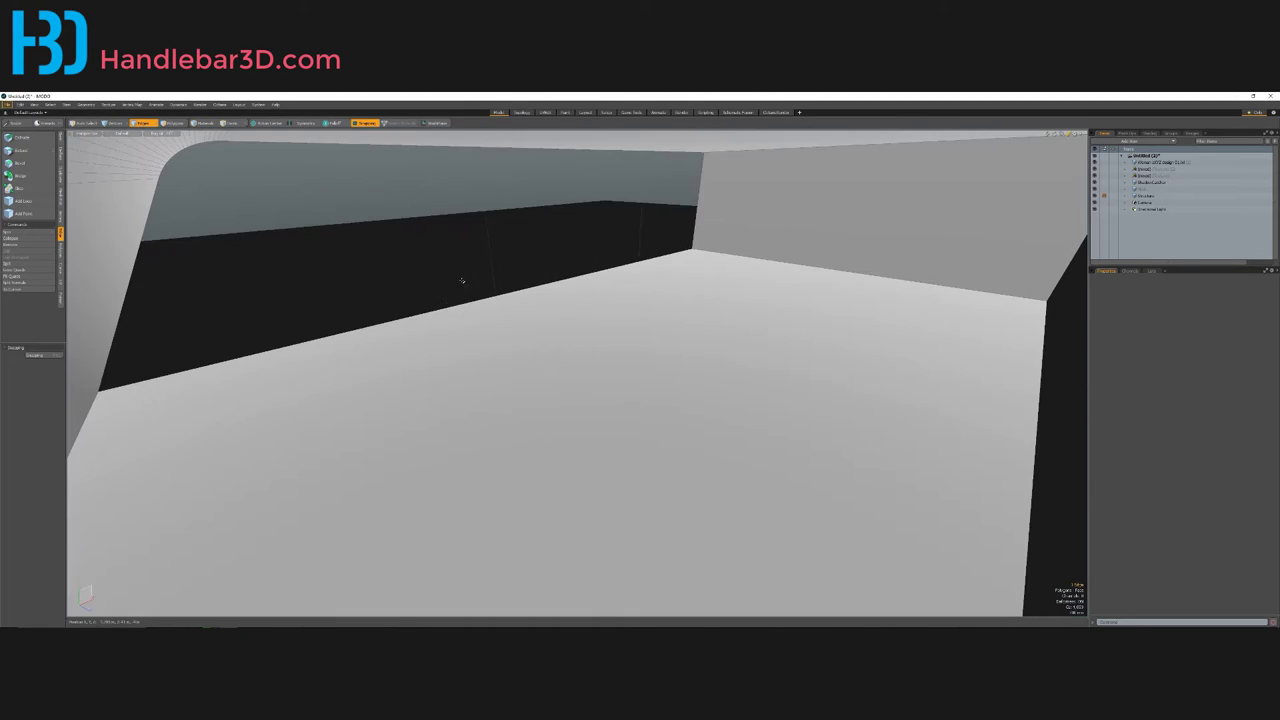
pyautogui.scroll(-1, 437, 310)
pyautogui.keyDown('alt'); pyautogui.moveTo(437, 310); pyautogui.dragTo(553, 280); pyautogui.keyUp('alt')
pyautogui.scroll(-1, 398, 363)
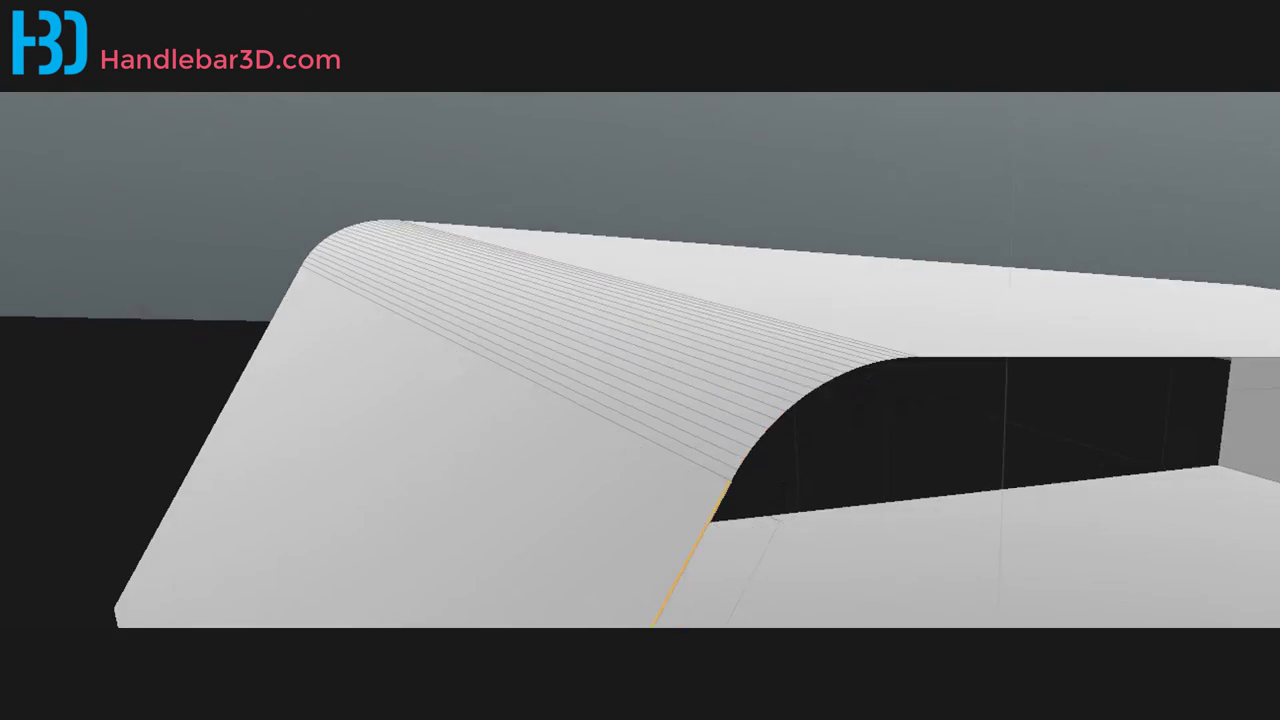
pyautogui.keyDown('alt'); pyautogui.moveTo(868, 375); pyautogui.dragTo(740, 568); pyautogui.keyUp('alt')
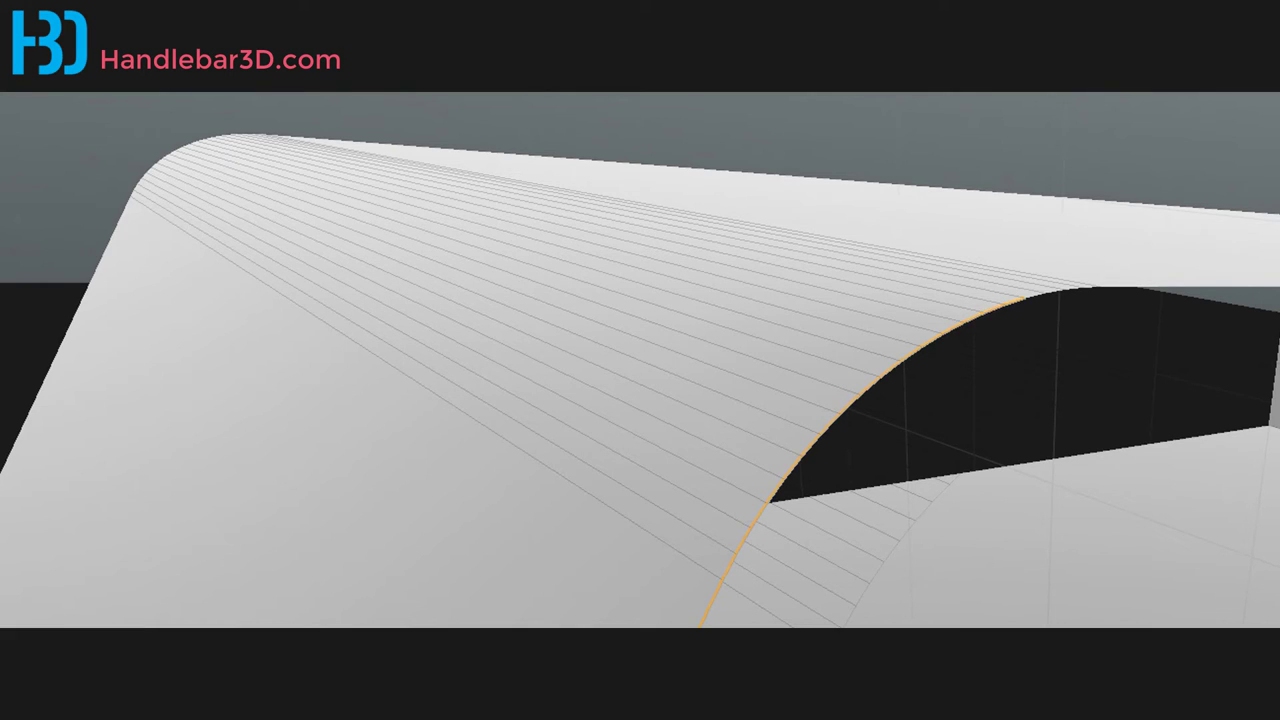
pyautogui.press('Up')
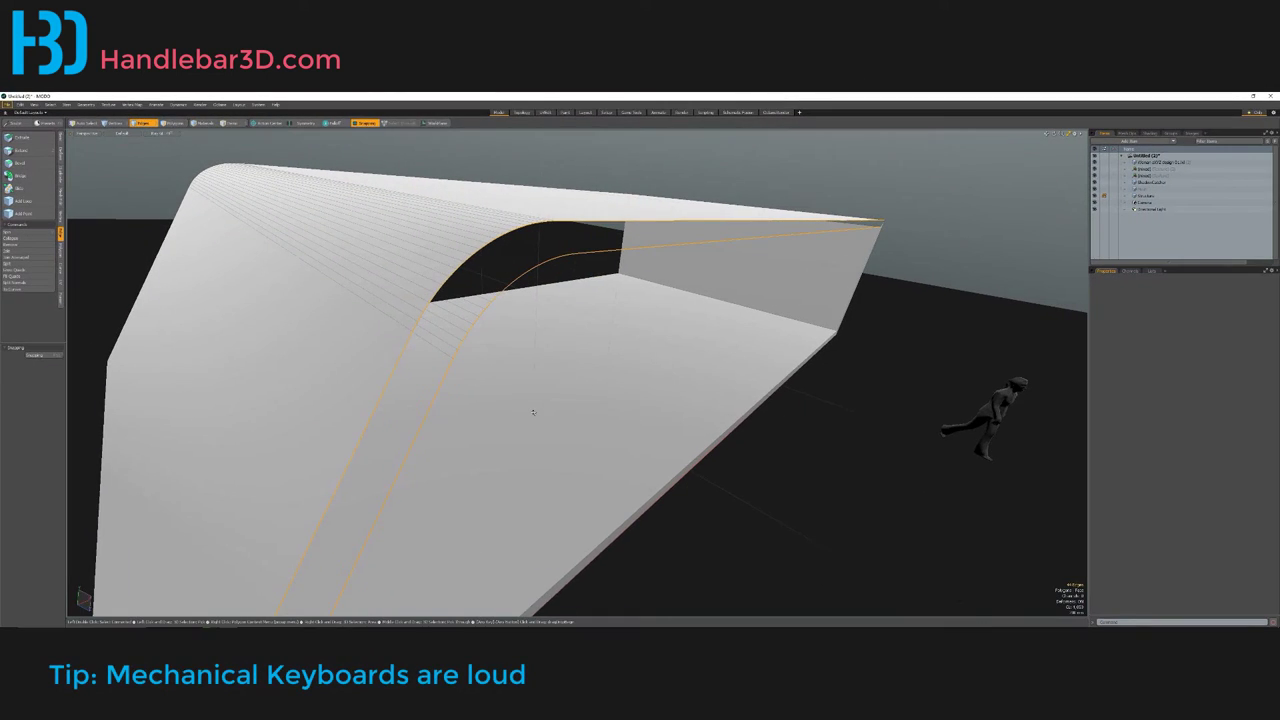
pyautogui.keyDown('alt'); pyautogui.moveTo(514, 434); pyautogui.dragTo(514, 400); pyautogui.keyUp('alt')
pyautogui.scroll(-5, 514, 400)
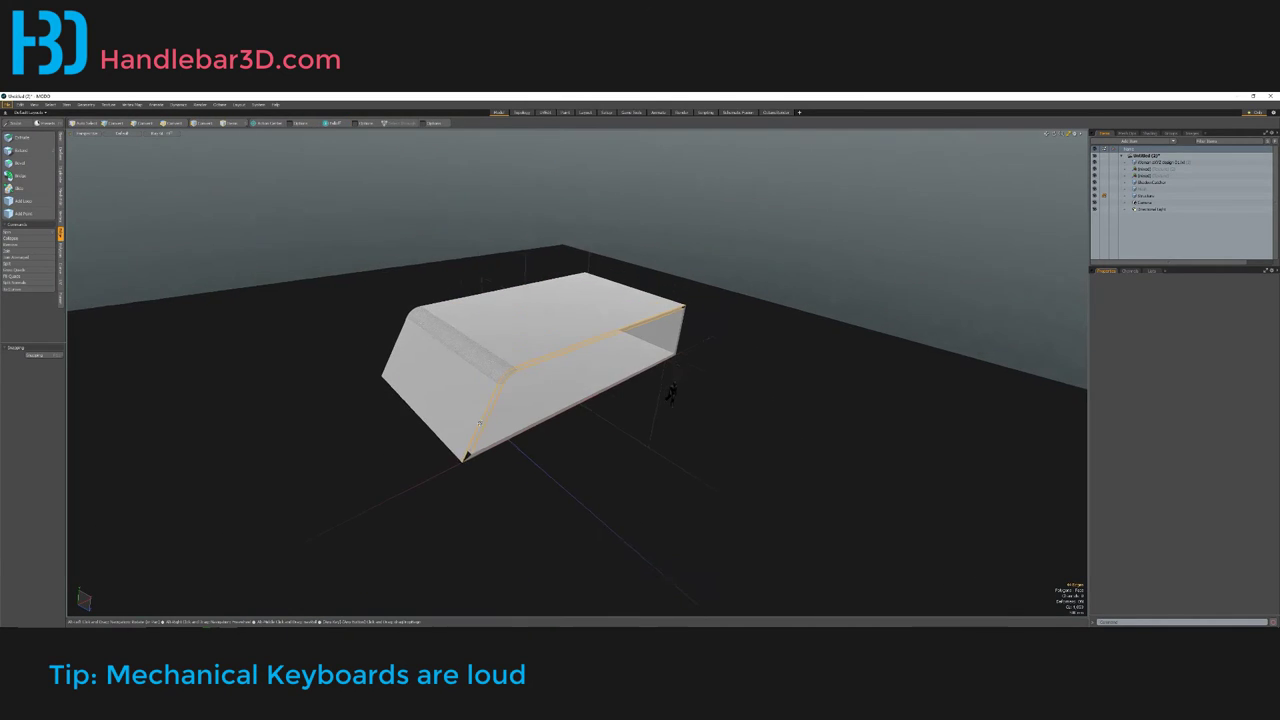
pyautogui.keyDown('alt'); pyautogui.moveTo(478, 345); pyautogui.dragTo(494, 357); pyautogui.keyUp('alt')
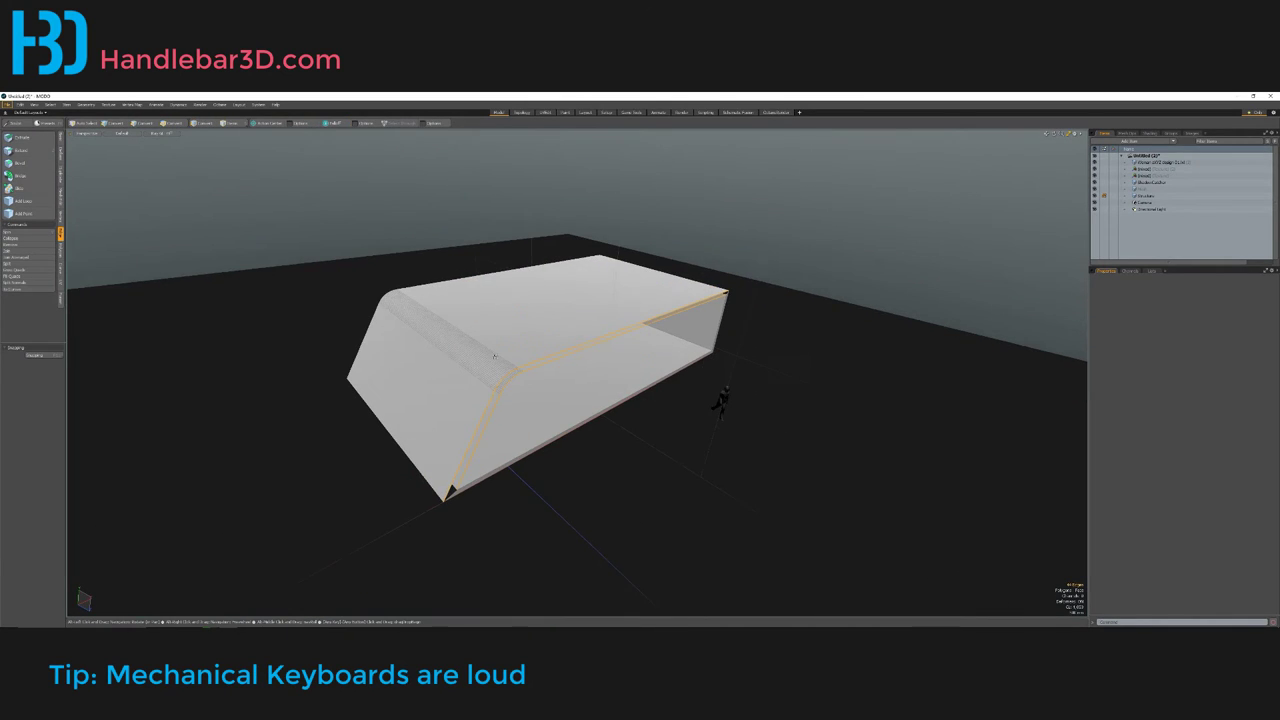
pyautogui.click(37, 179)
pyautogui.click(480, 371)
pyautogui.scroll(4, 480, 371)
pyautogui.keyDown('alt'); pyautogui.moveTo(480, 371); pyautogui.dragTo(476, 287); pyautogui.keyUp('alt')
pyautogui.press('space')
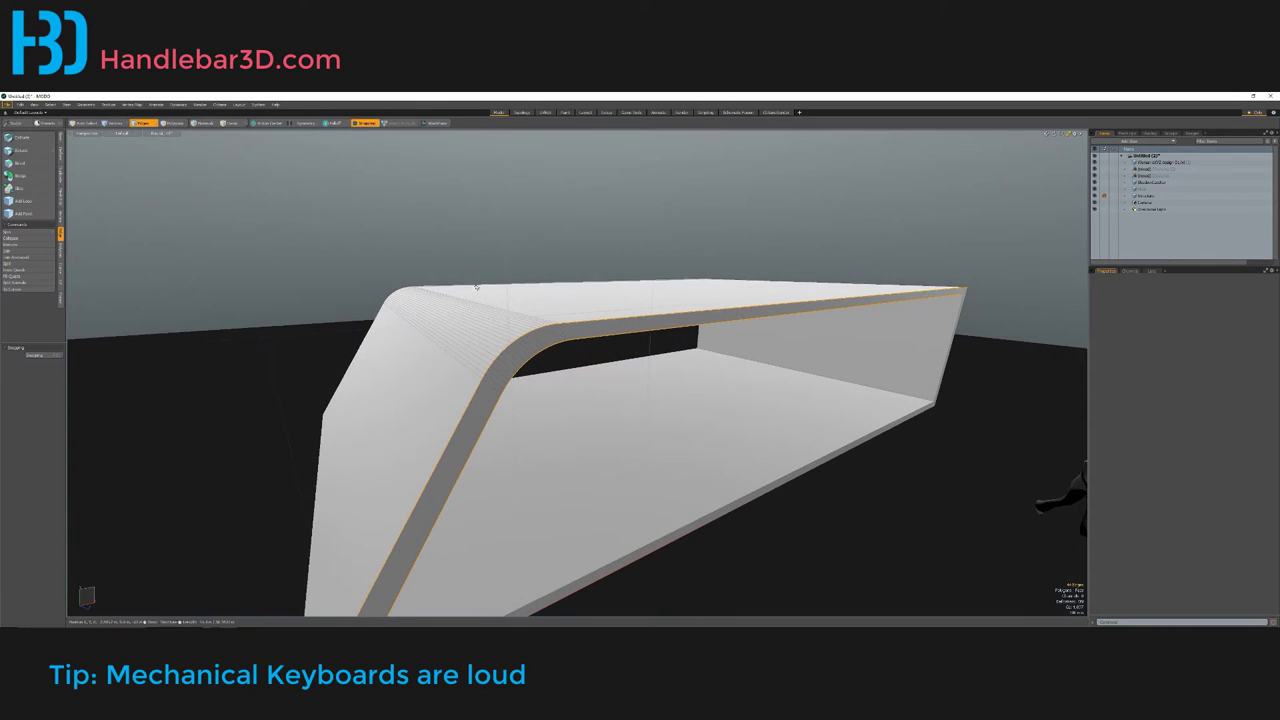
# Step: Bridge the inner and outer boundary edges on the rear opening, leaving the short edge at the lower corner out of the selection
pyautogui.click(591, 406)
pyautogui.keyDown('alt'); pyautogui.moveTo(591, 406); pyautogui.dragTo(433, 413); pyautogui.keyUp('alt')
pyautogui.scroll(-5, 474, 326)
pyautogui.press('2')
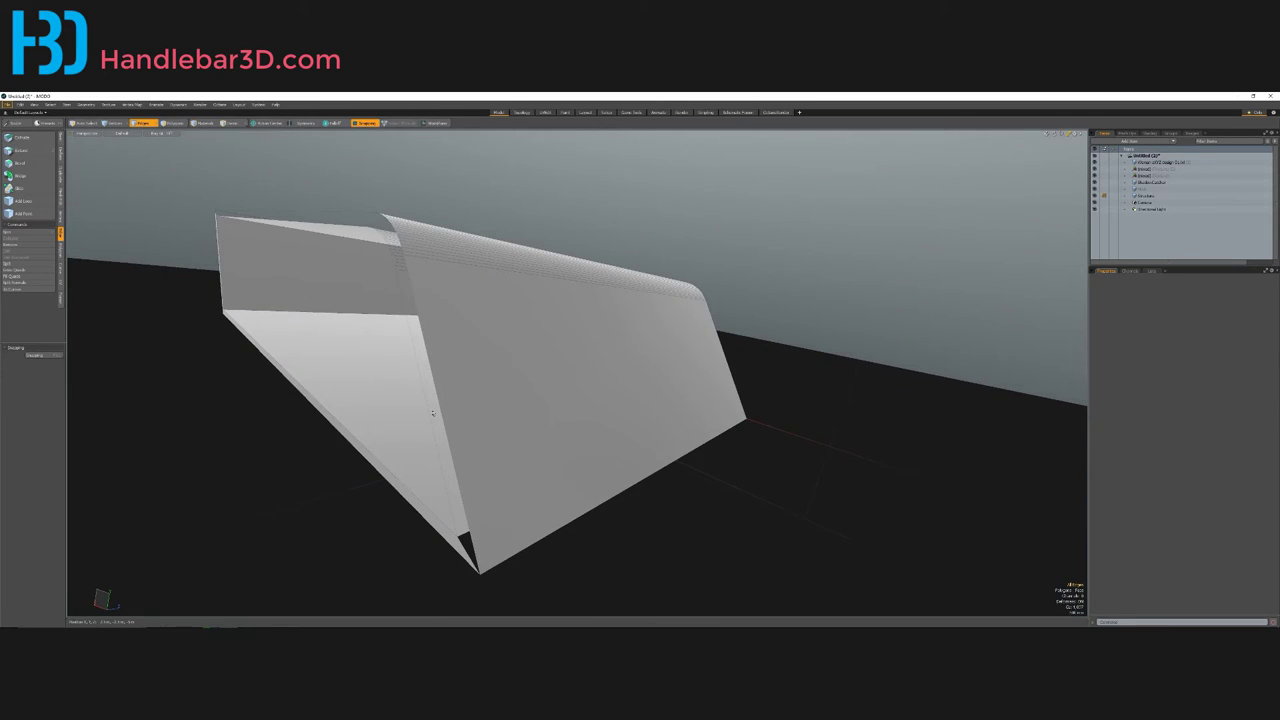
pyautogui.doubleClick(441, 413)
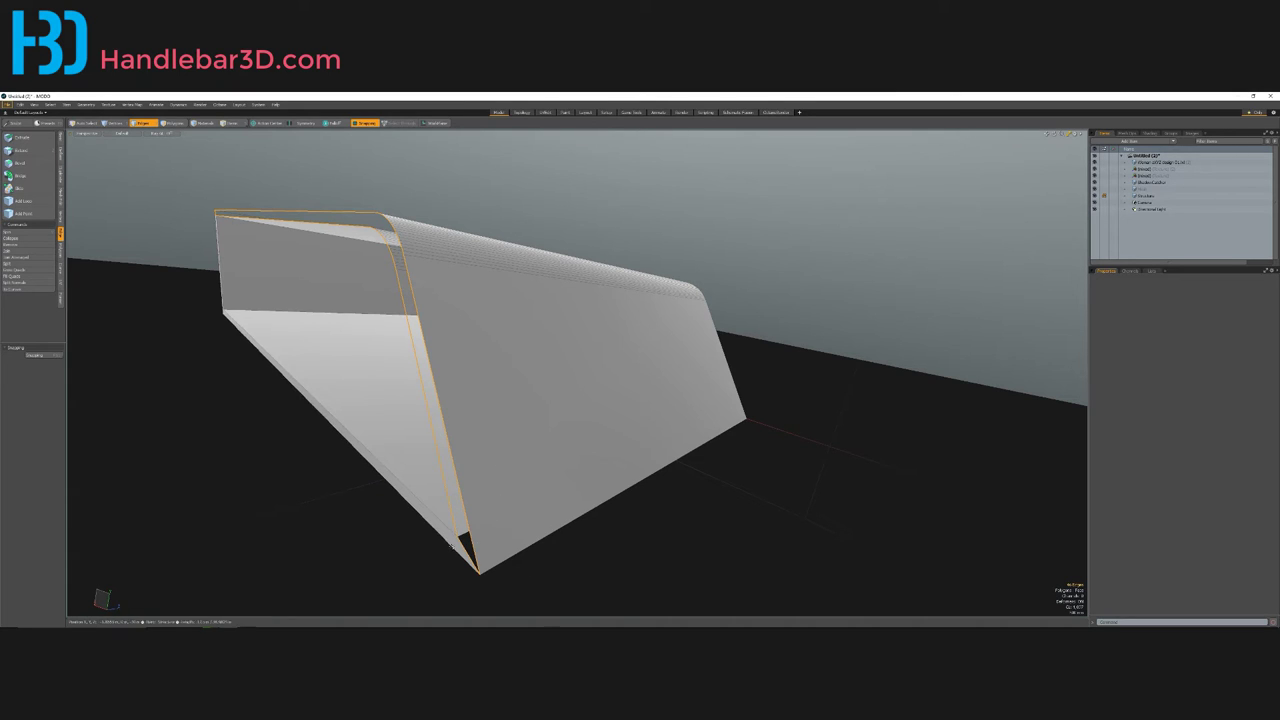
pyautogui.keyDown('ctrl'); pyautogui.click(469, 576); pyautogui.keyUp('ctrl')
pyautogui.scroll(3, 470, 577)
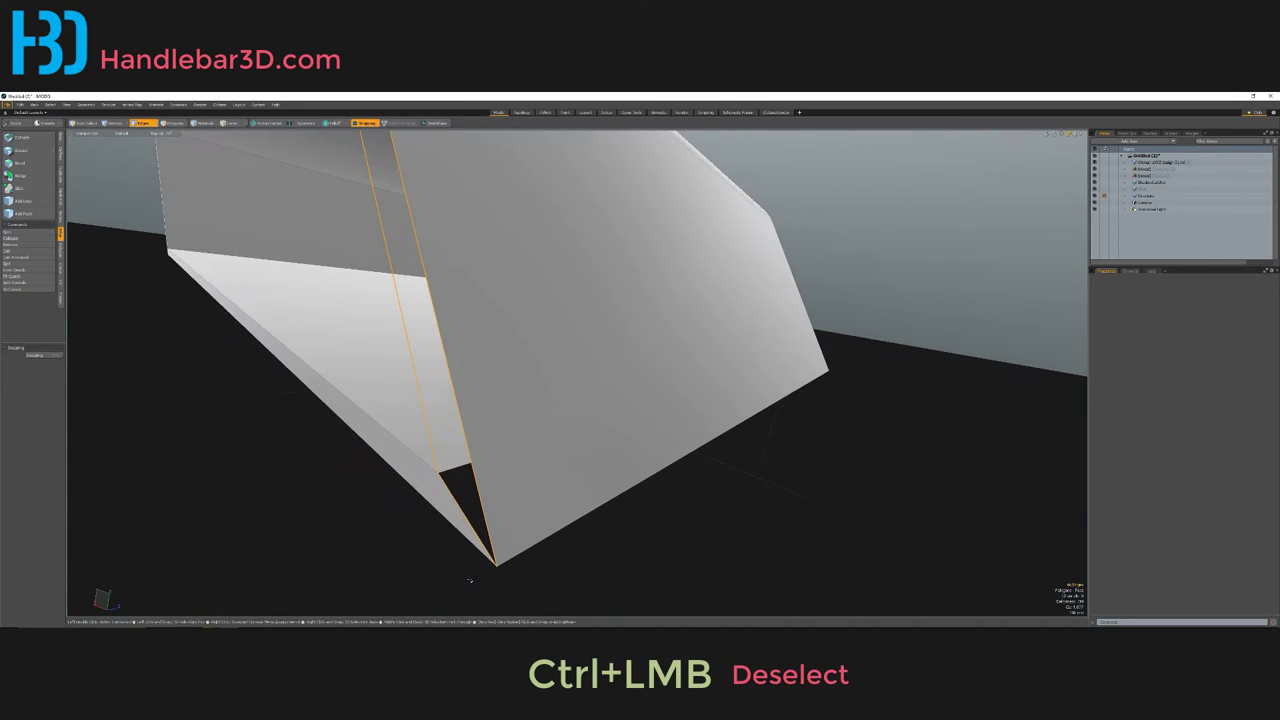
pyautogui.scroll(-5, 473, 530)
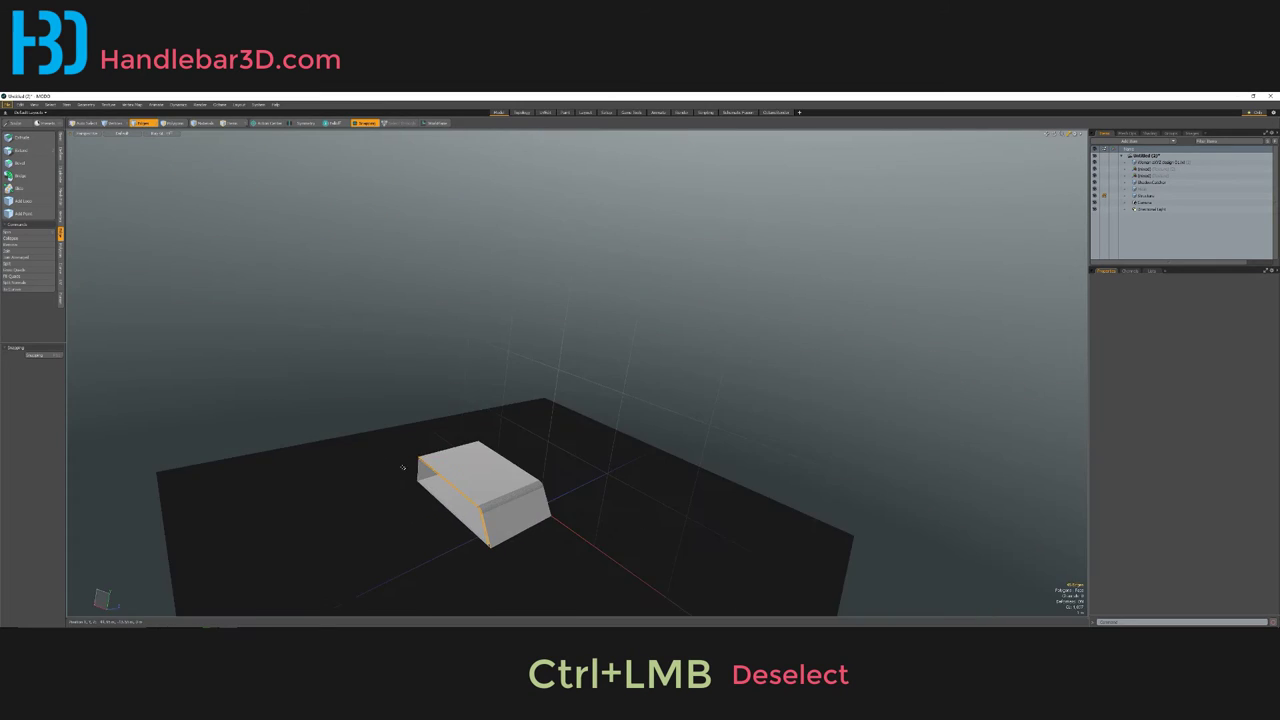
pyautogui.scroll(5, 403, 466)
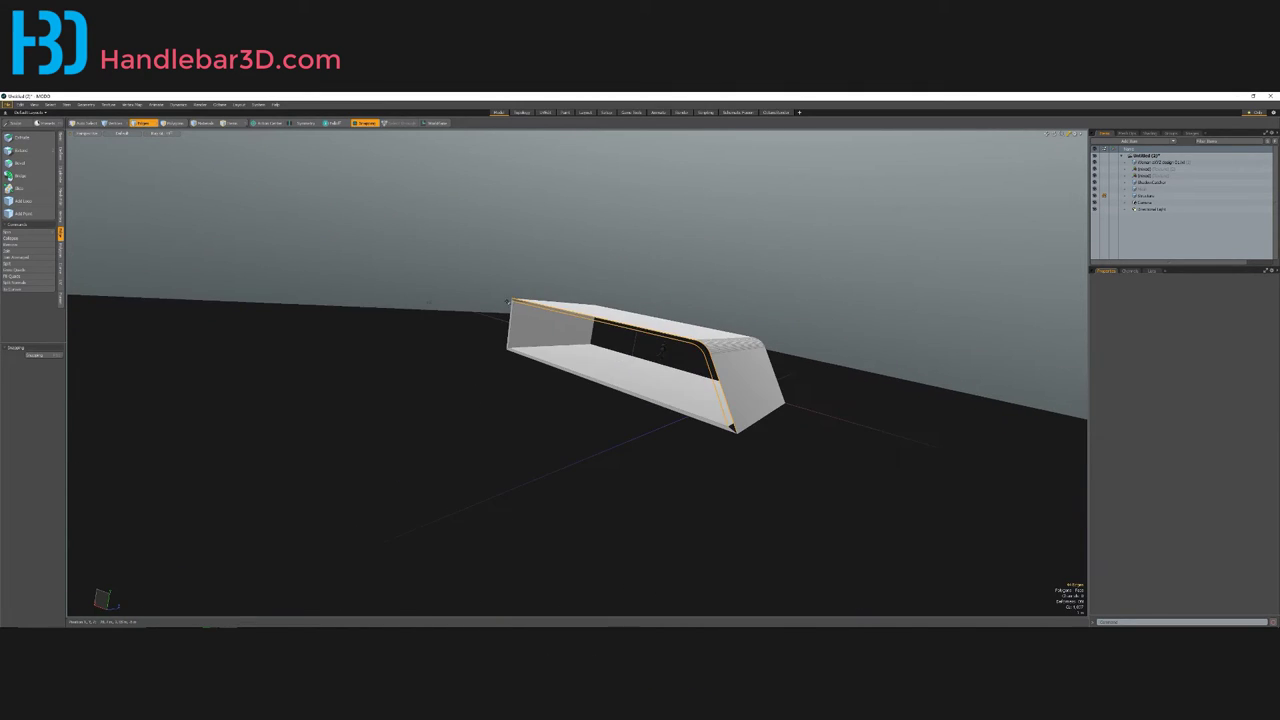
pyautogui.scroll(5, 753, 360)
pyautogui.scroll(-5, 753, 360)
pyautogui.scroll(3, 486, 290)
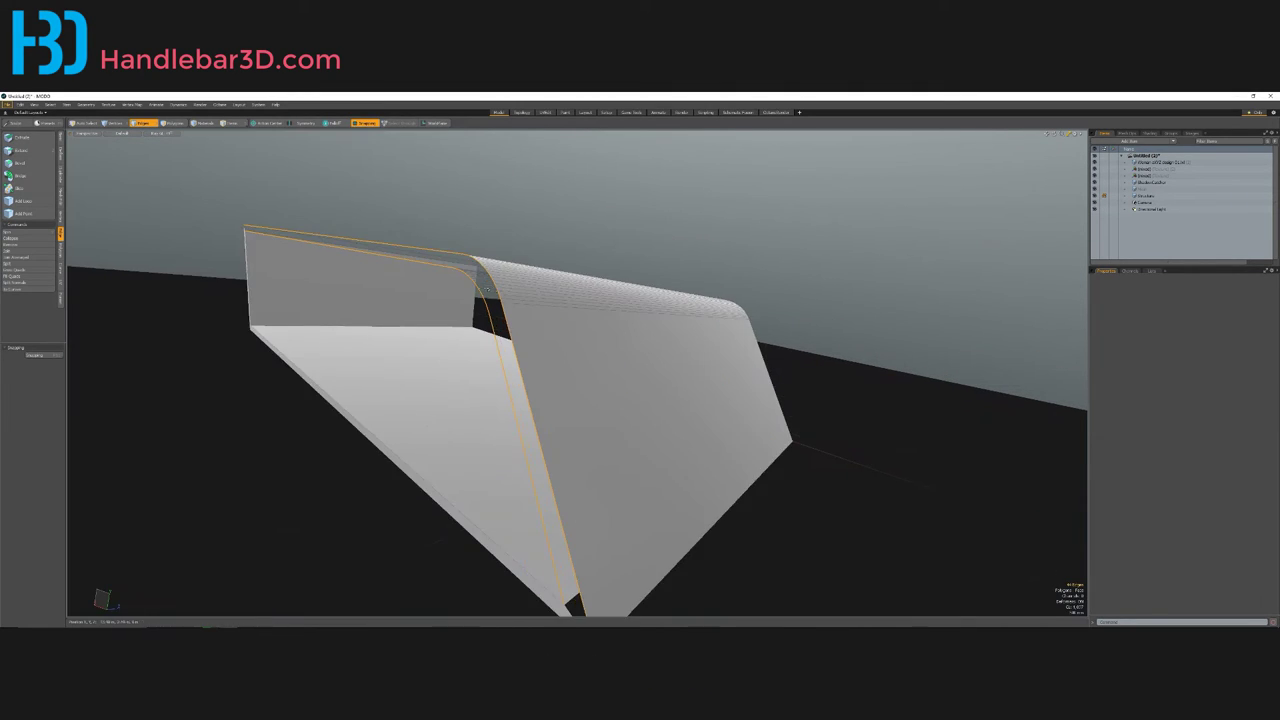
pyautogui.click(28, 175)
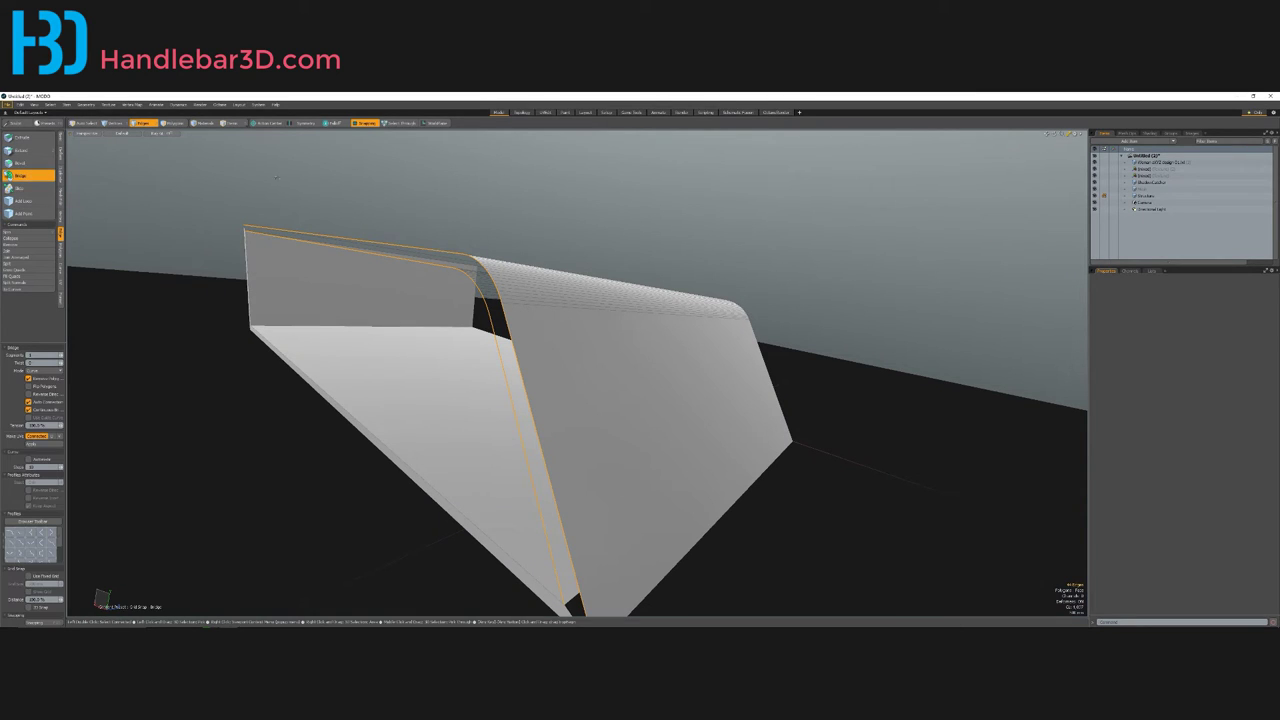
pyautogui.click(352, 259)
pyautogui.scroll(-3, 352, 259)
pyautogui.press('space')
# Step: Switch to polygon selection, clear the selected ceiling polygon and unhide the hidden geometry
pyautogui.scroll(5, 350, 268)
pyautogui.scroll(-5, 346, 277)
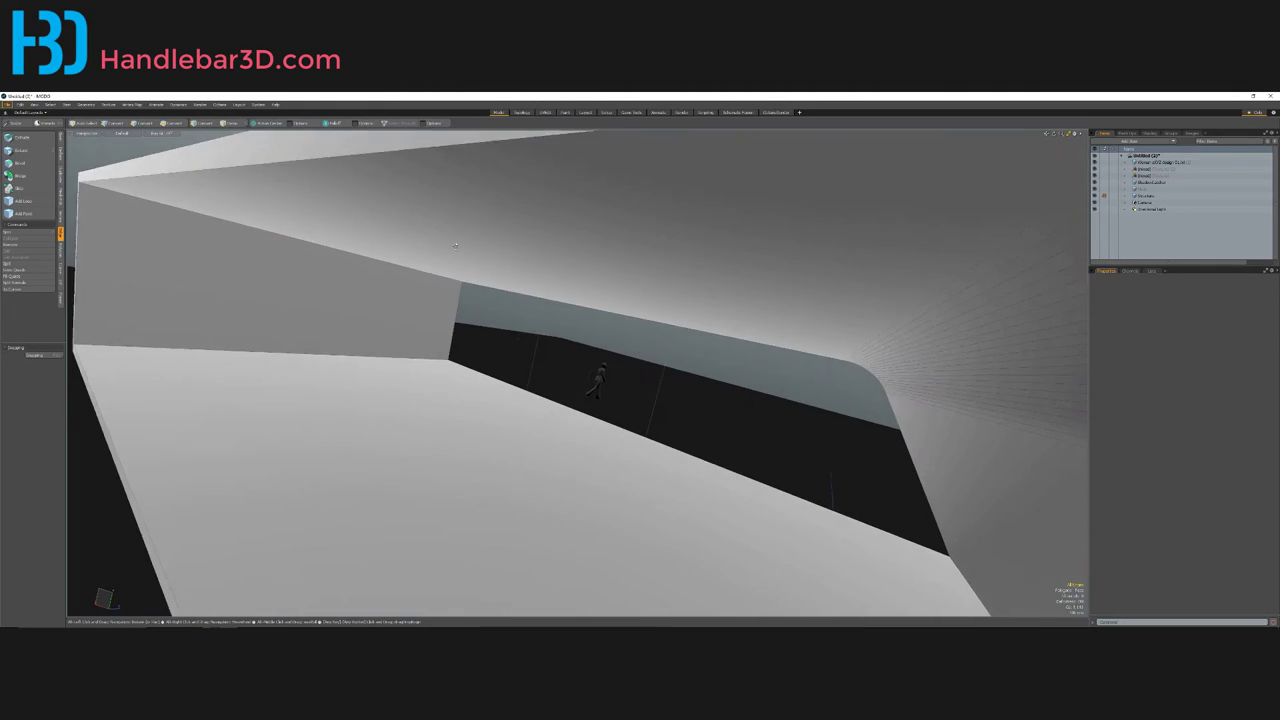
pyautogui.keyDown('alt'); pyautogui.moveTo(600, 300); pyautogui.dragTo(464, 381); pyautogui.keyUp('alt')
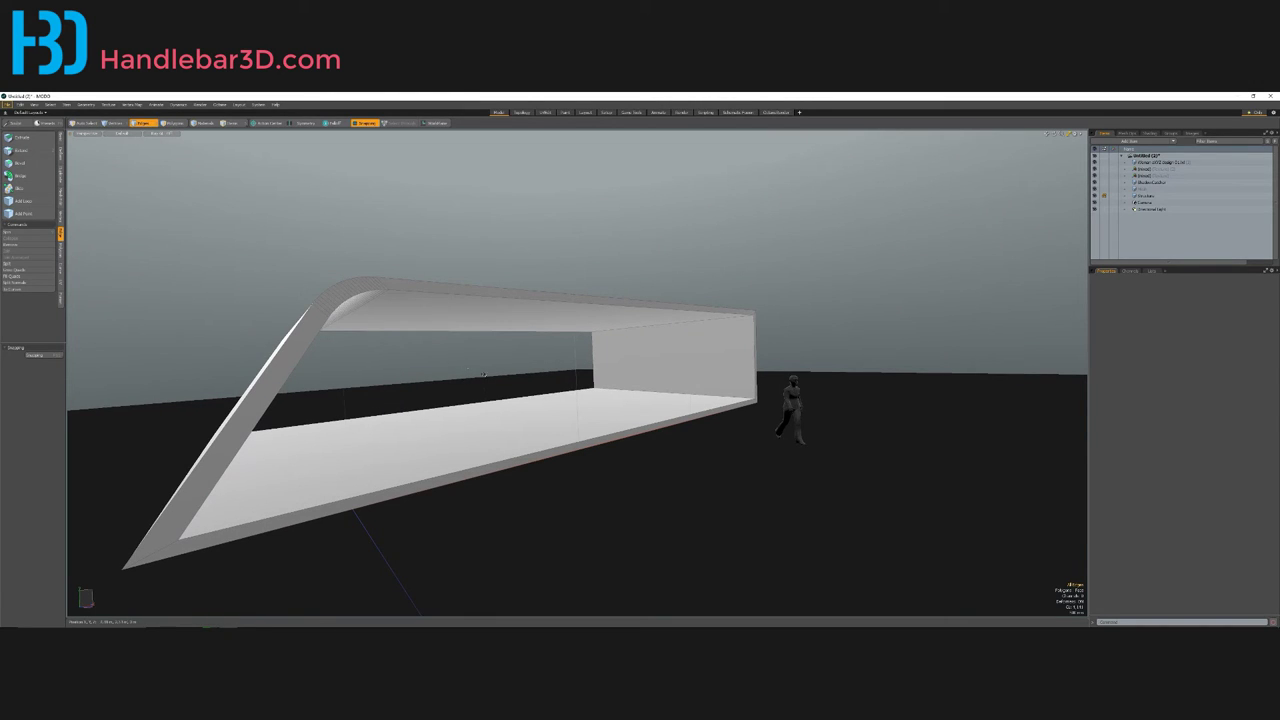
pyautogui.keyDown('alt'); pyautogui.moveTo(483, 374); pyautogui.dragTo(437, 351); pyautogui.keyUp('alt')
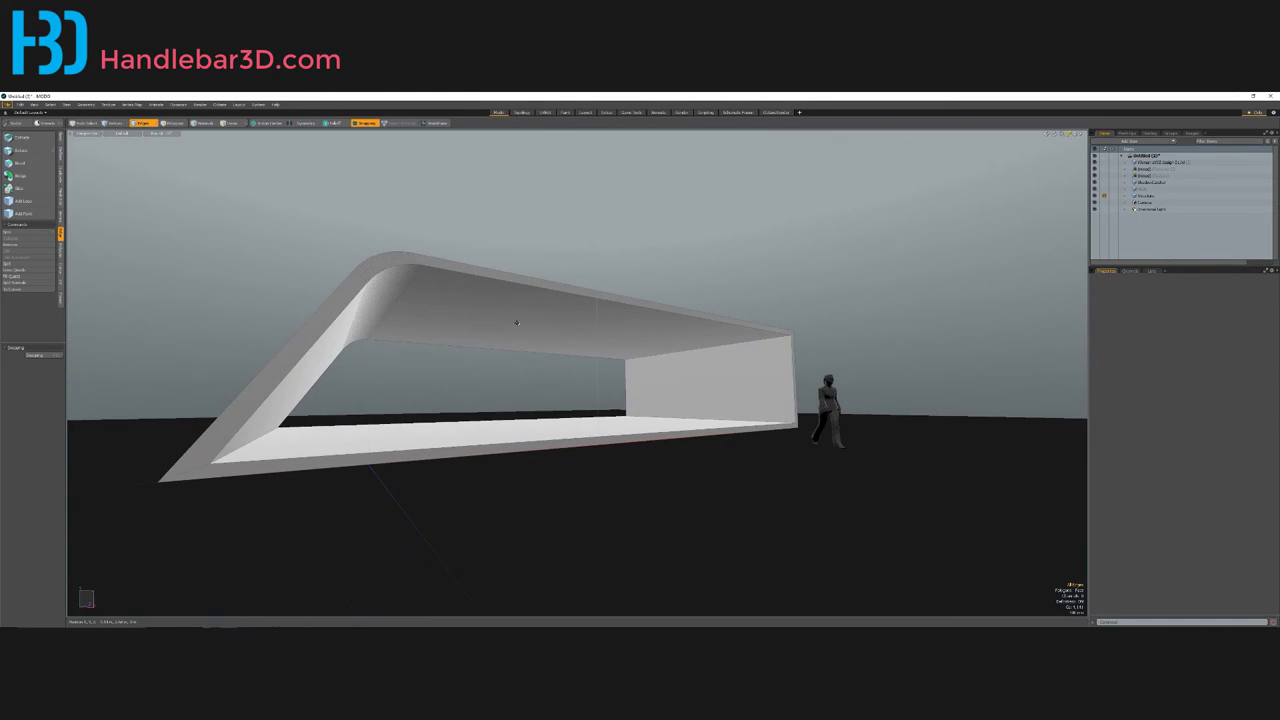
pyautogui.press('3')
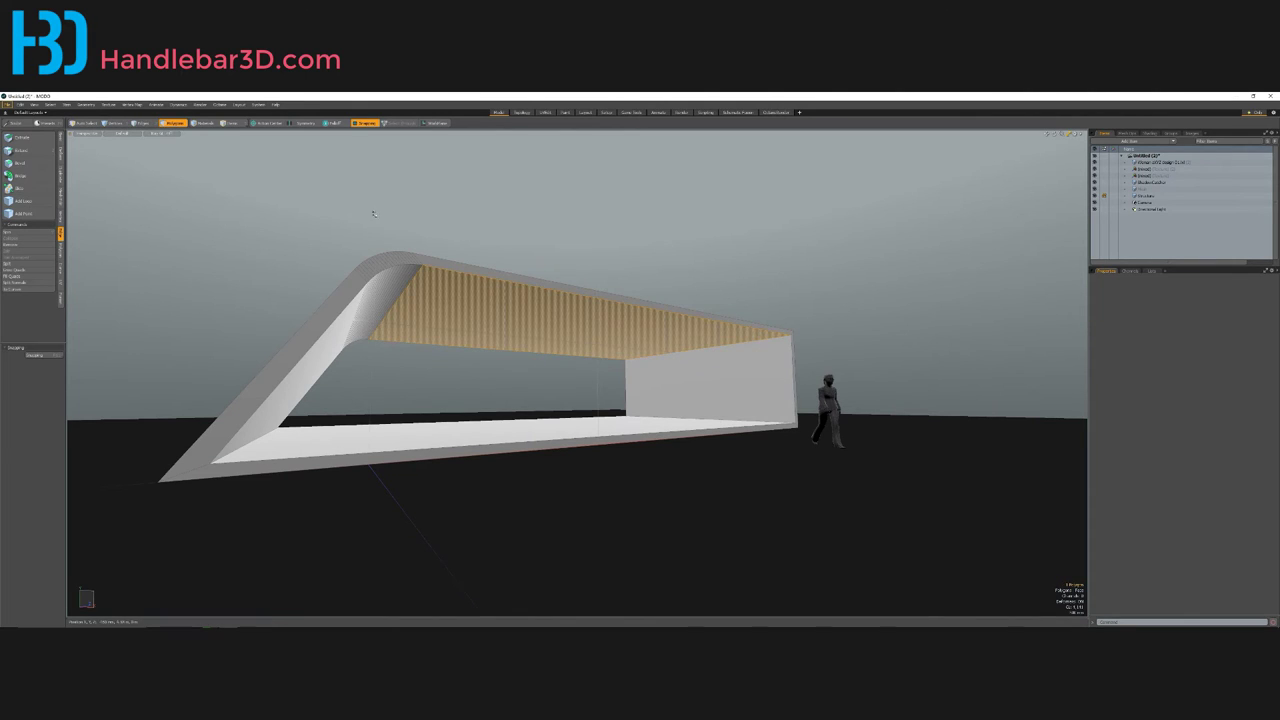
pyautogui.click(374, 213)
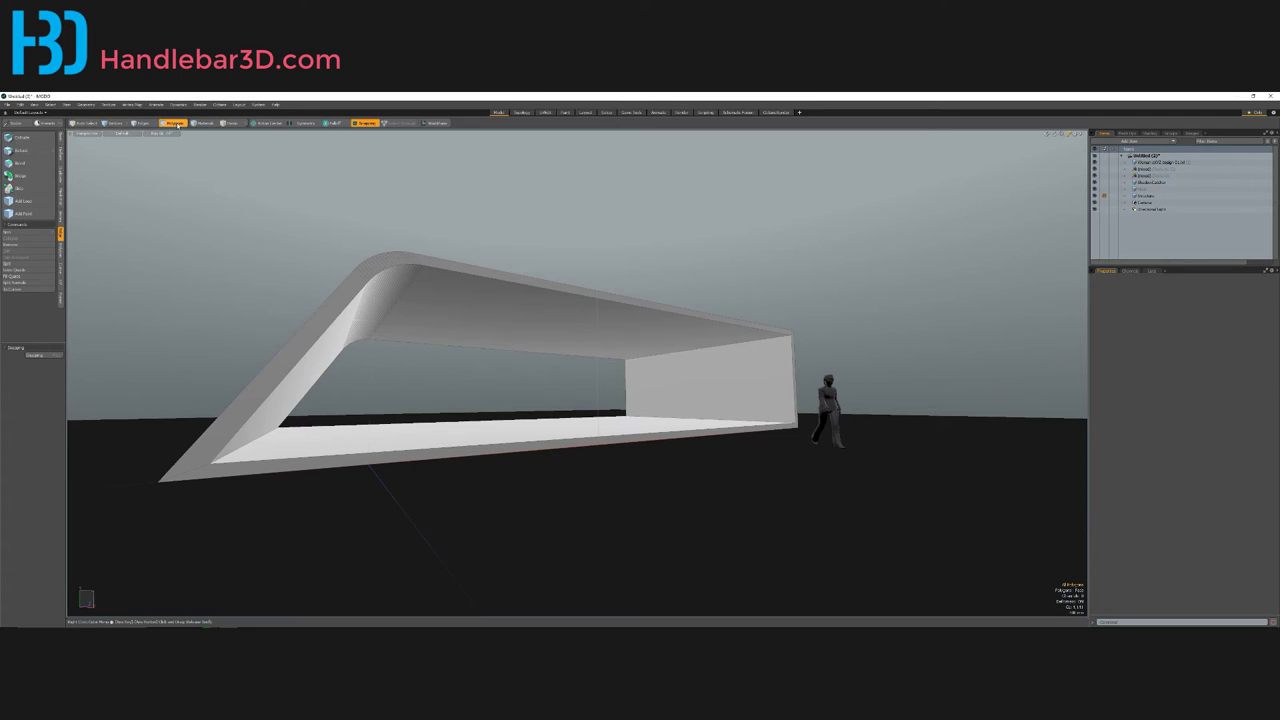
pyautogui.moveTo(446, 318)
pyautogui.keyDown('alt'); pyautogui.mouseDown()
pyautogui.moveTo(441, 348)
pyautogui.moveTo(437, 316)
pyautogui.mouseUp(); pyautogui.keyUp('alt')
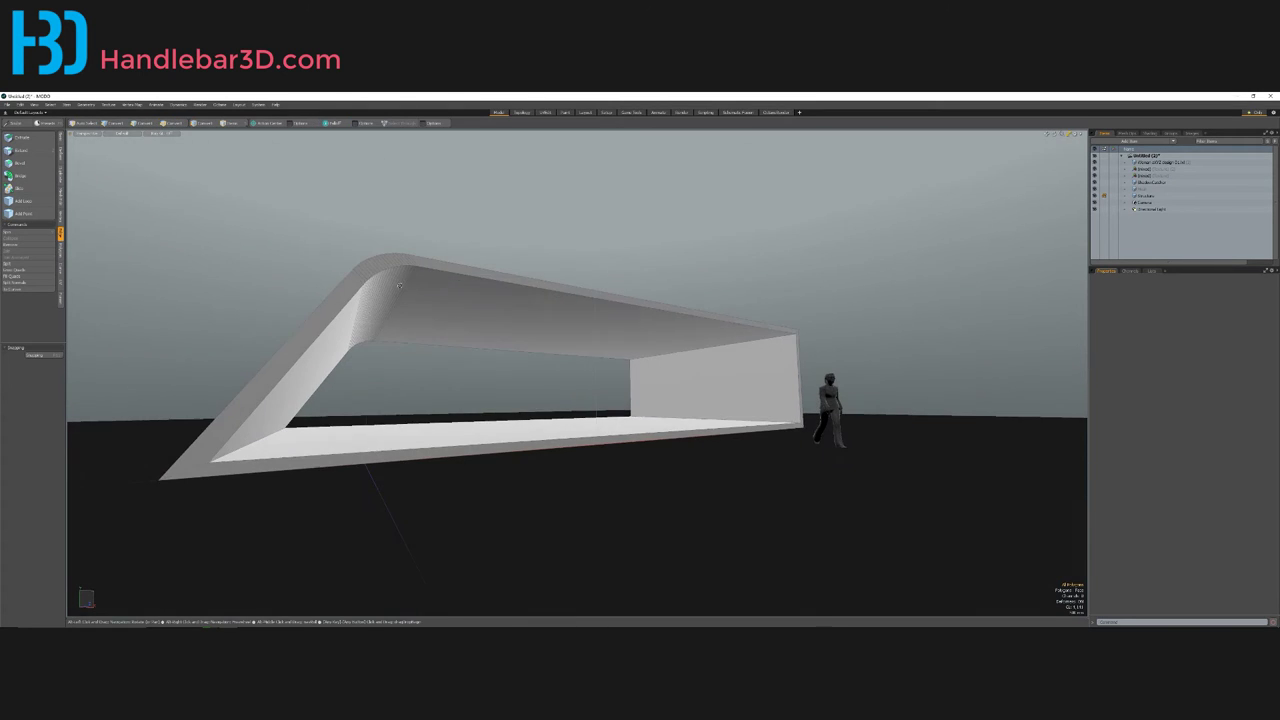
pyautogui.click(436, 315)
pyautogui.hotkey('shift', 'u')
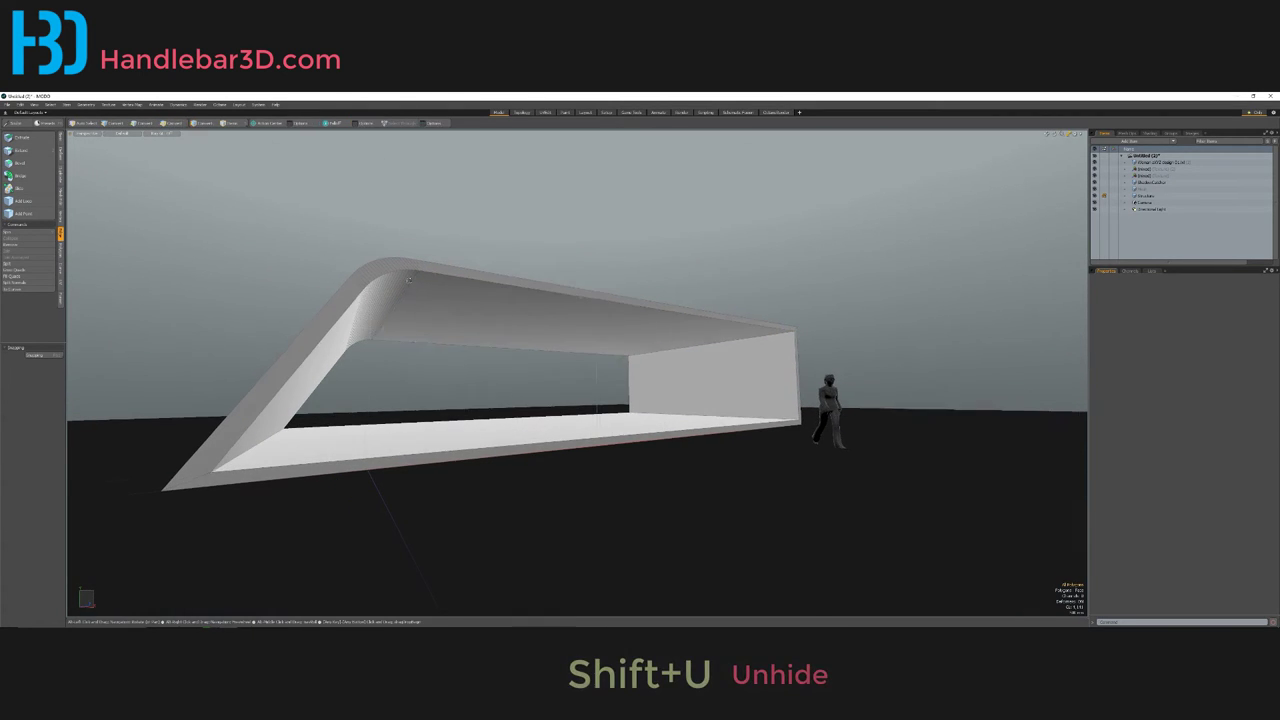
# Step: Select the edge loop where the slanted side meets the floor at the lower corner and split it with the default gap, without capping
pyautogui.keyDown('alt'); pyautogui.moveTo(531, 292); pyautogui.dragTo(398, 352); pyautogui.keyUp('alt')
pyautogui.scroll(-4, 394, 347)
pyautogui.scroll(3, 420, 330)
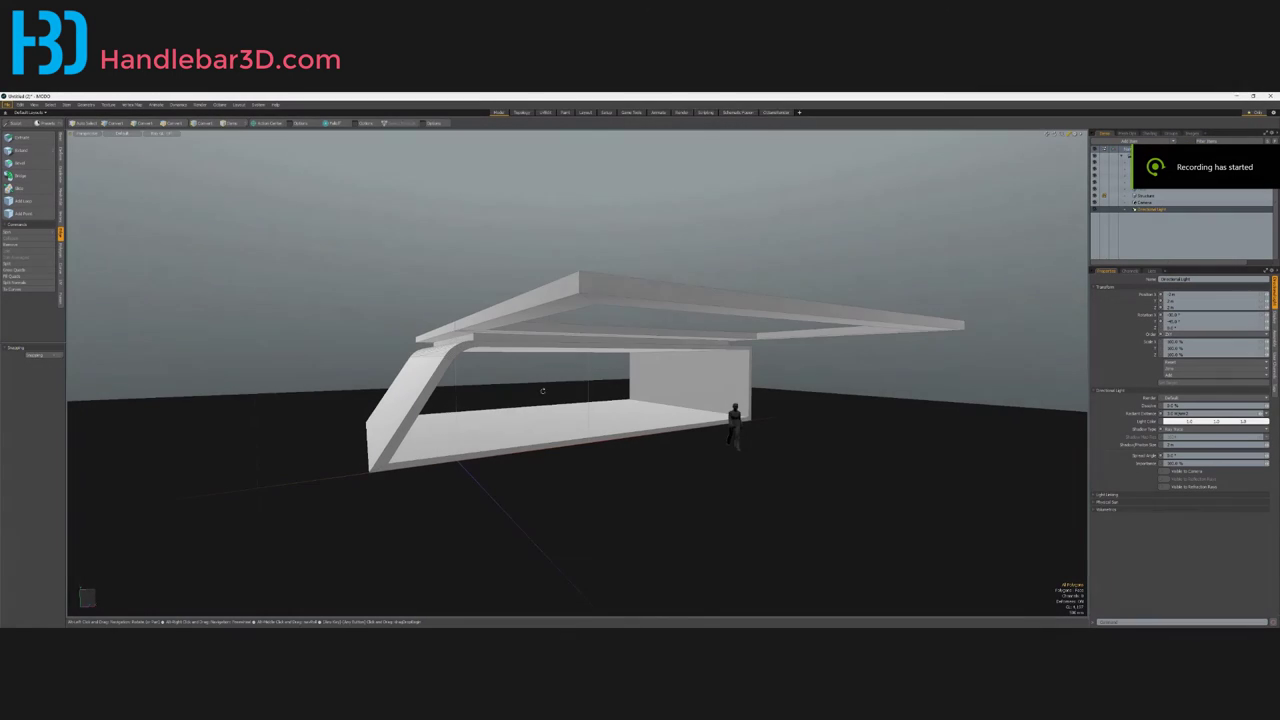
pyautogui.keyDown('alt'); pyautogui.moveTo(583, 393); pyautogui.dragTo(502, 388); pyautogui.keyUp('alt')
pyautogui.scroll(5, 381, 451)
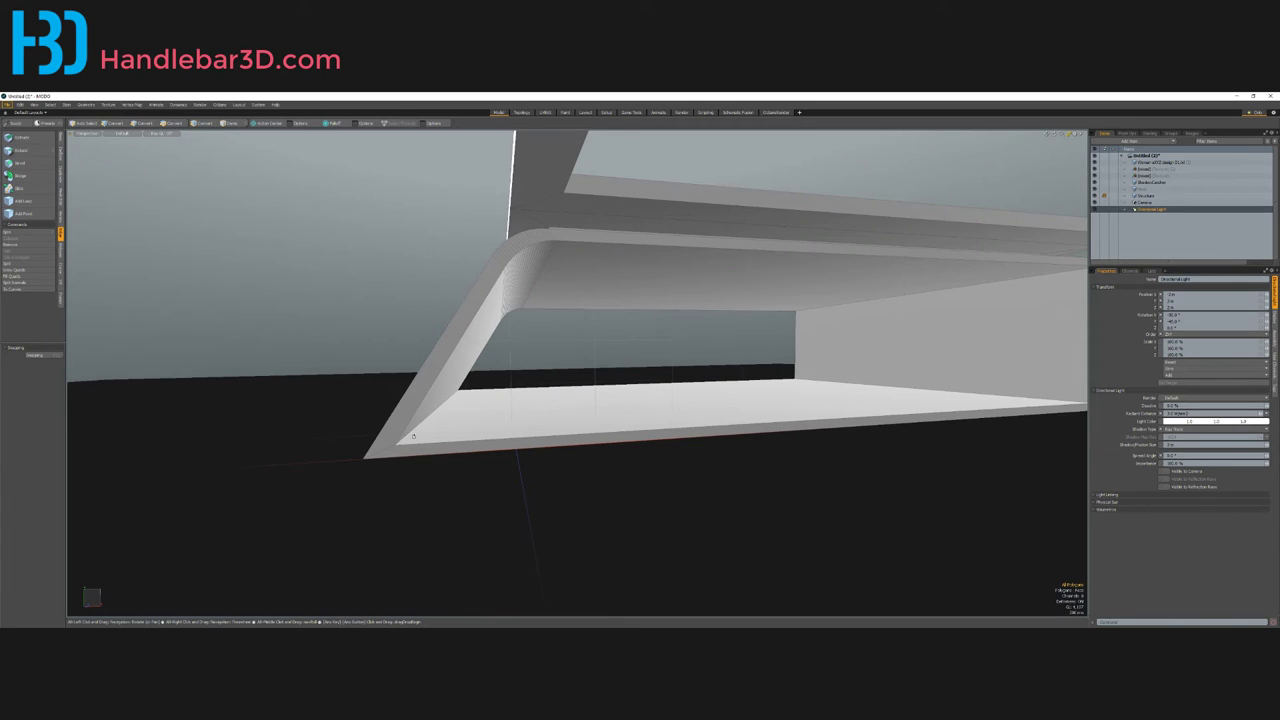
pyautogui.scroll(-4, 414, 436)
pyautogui.scroll(3, 408, 443)
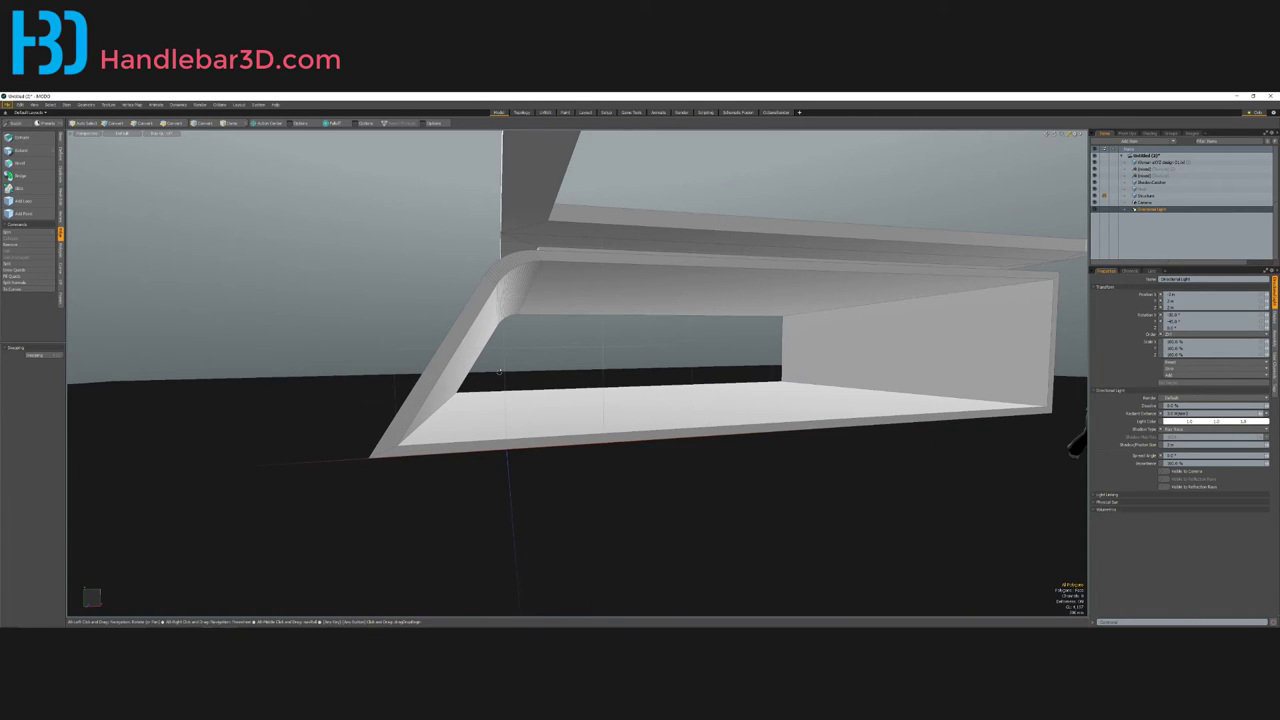
pyautogui.keyDown('alt'); pyautogui.moveTo(408, 469); pyautogui.dragTo(452, 455); pyautogui.keyUp('alt')
pyautogui.press('2')
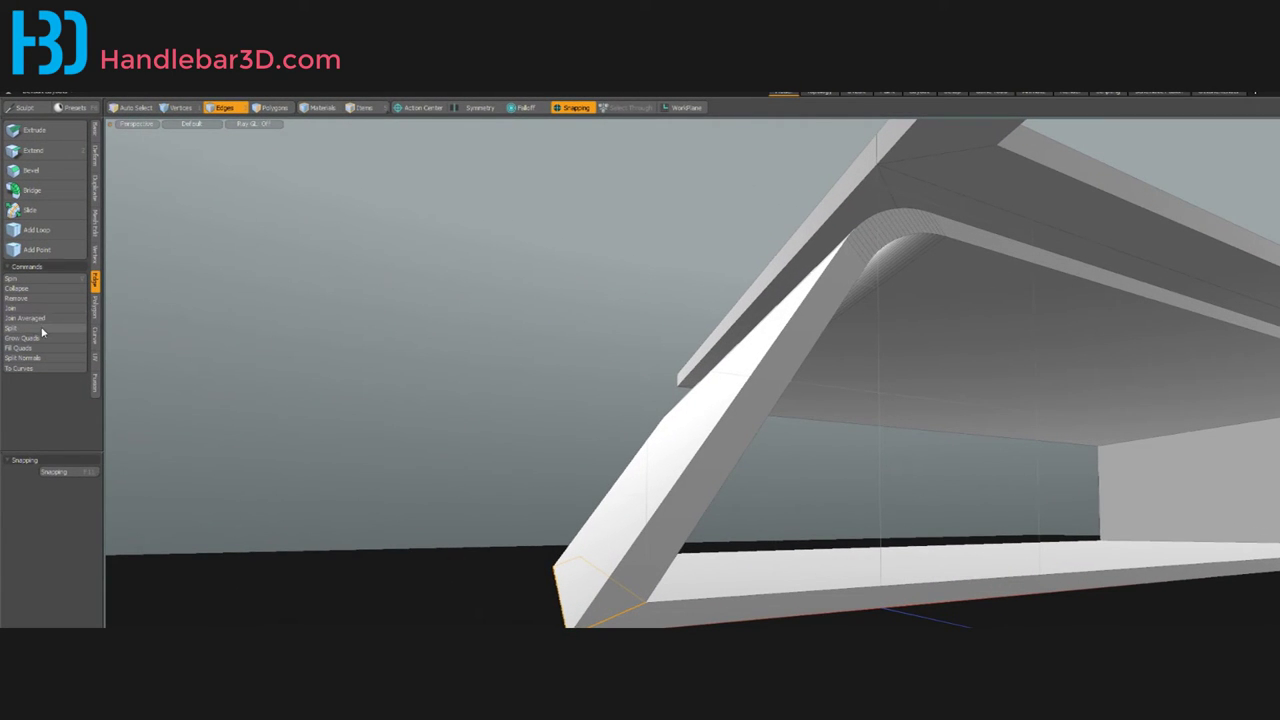
pyautogui.click(42, 329)
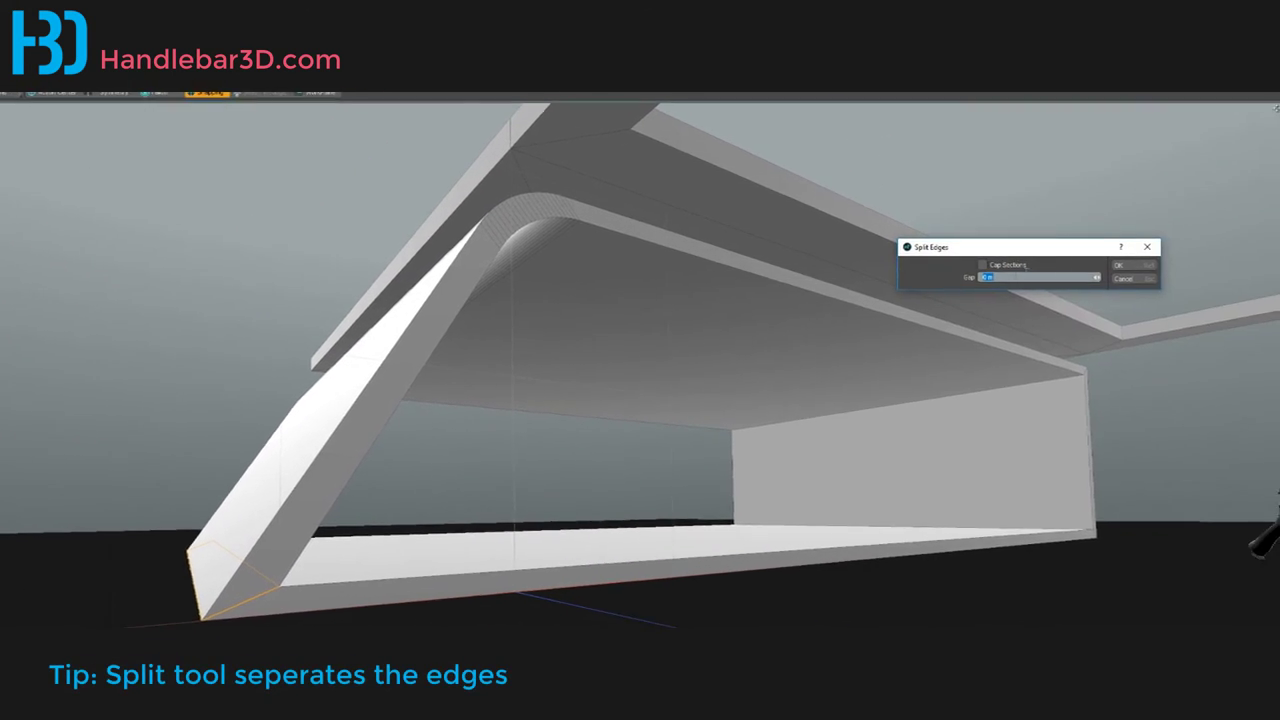
pyautogui.click(1120, 265)
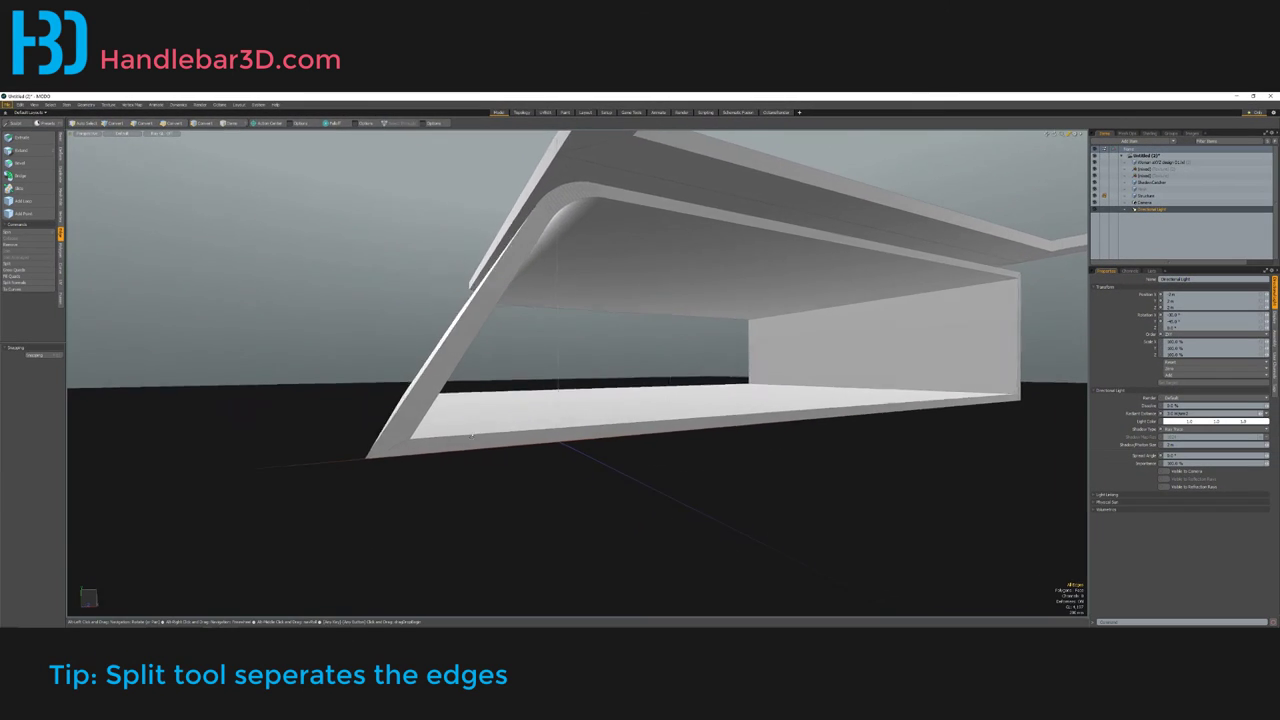
# Step: Select all connected polygons of the detached floor slab and hide everything else
pyautogui.keyDown('alt'); pyautogui.moveTo(472, 435); pyautogui.dragTo(650, 399); pyautogui.keyUp('alt')
pyautogui.press('3')
pyautogui.click(464, 419)
pyautogui.keyDown('alt'); pyautogui.moveTo(573, 350); pyautogui.dragTo(558, 422); pyautogui.keyUp('alt')
pyautogui.keyDown('ctrl'); pyautogui.click(577, 430); pyautogui.keyUp('ctrl')
pyautogui.press('l')
pyautogui.keyDown('ctrl'); pyautogui.click(587, 432); pyautogui.keyUp('ctrl')
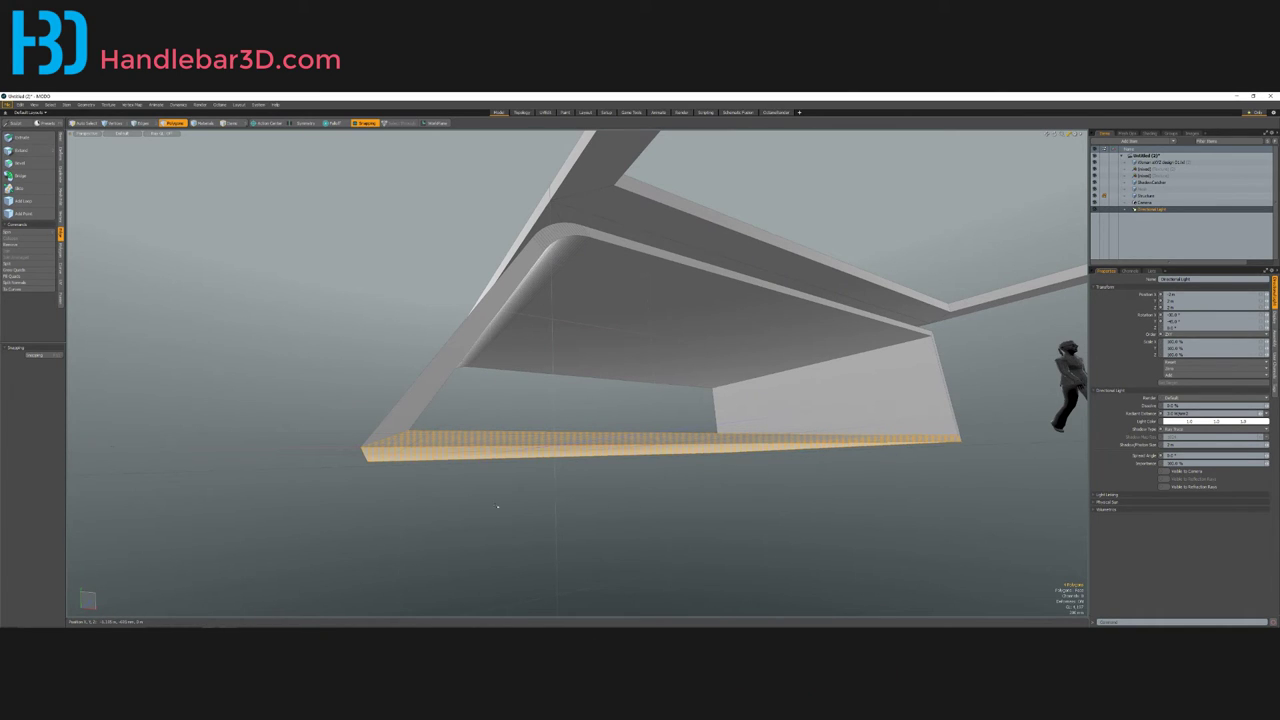
pyautogui.keyDown('alt'); pyautogui.moveTo(497, 507); pyautogui.dragTo(524, 455); pyautogui.keyUp('alt')
pyautogui.hotkey('shift', 'h')
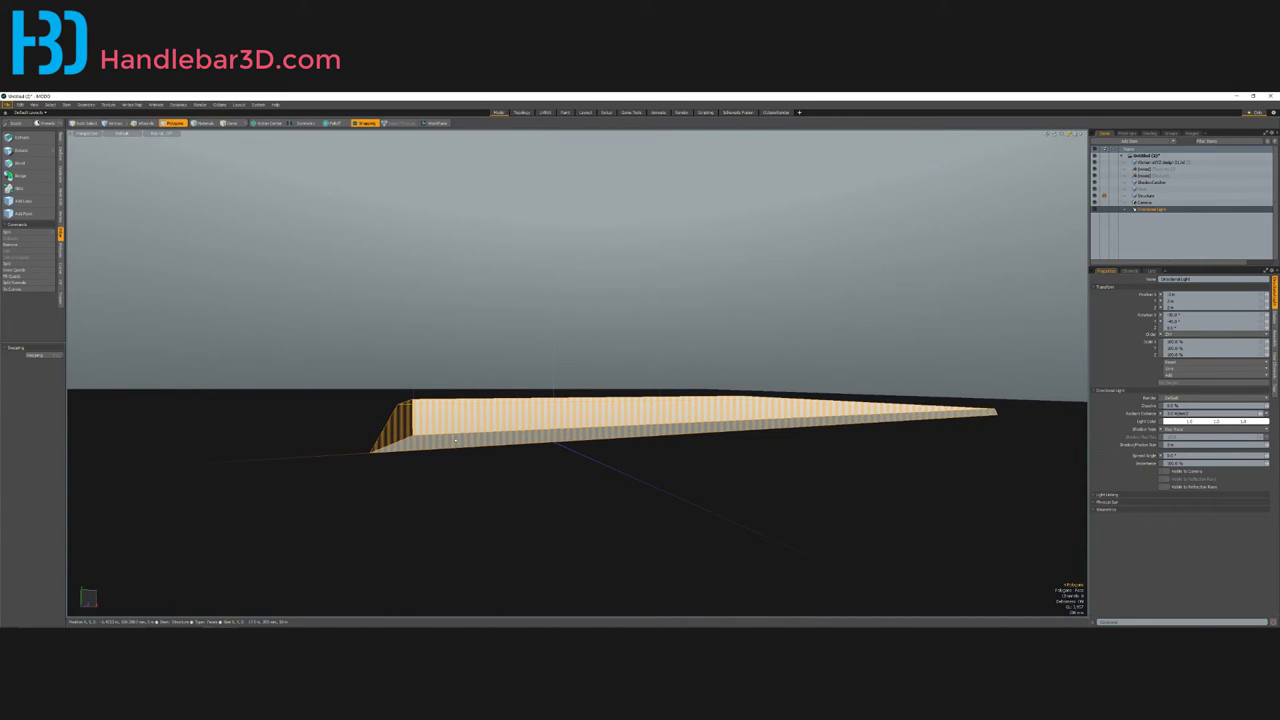
# Step: Select the floor slab's slanted-end vertices and move them inward along the floor in a straight-on side elevation
pyautogui.press('1')
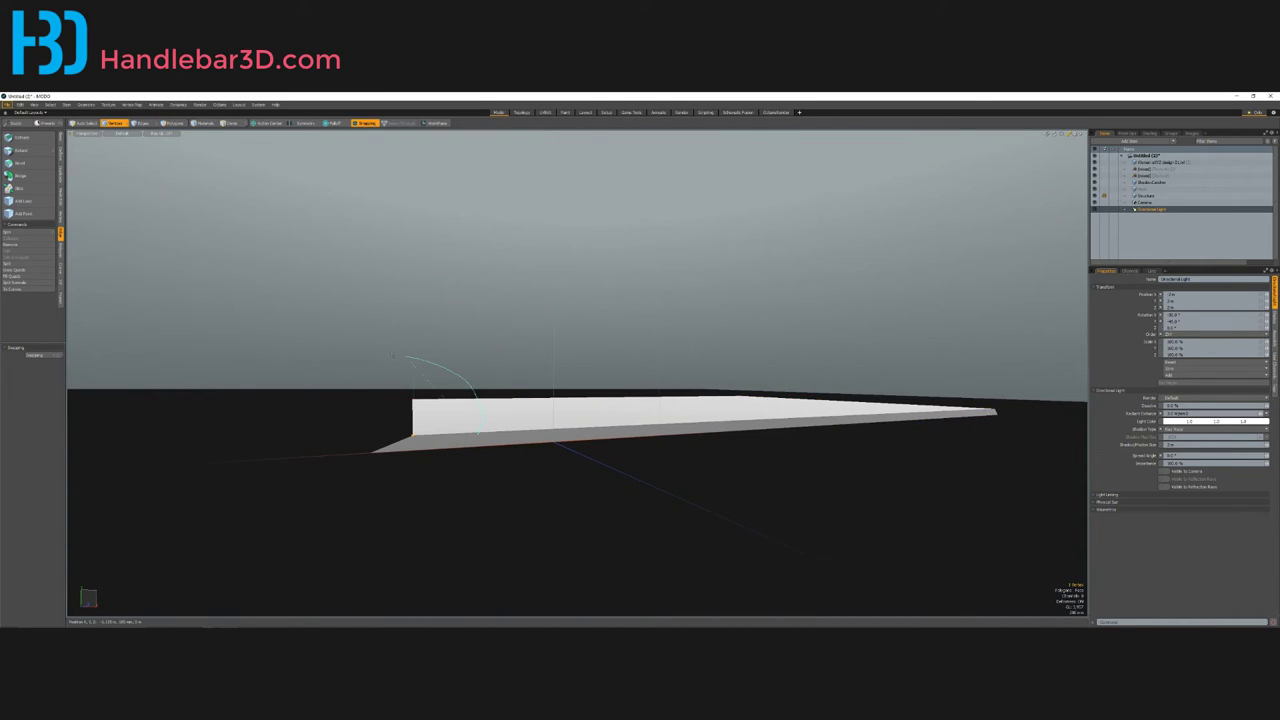
pyautogui.moveTo(450, 493); pyautogui.dragTo(452, 480, button='middle')
pyautogui.keyDown('alt'); pyautogui.moveTo(571, 471); pyautogui.dragTo(517, 406); pyautogui.keyUp('alt')
pyautogui.hotkey('ctrl', 'space')
pyautogui.click(574, 446)
pyautogui.scroll(8, 388, 456)
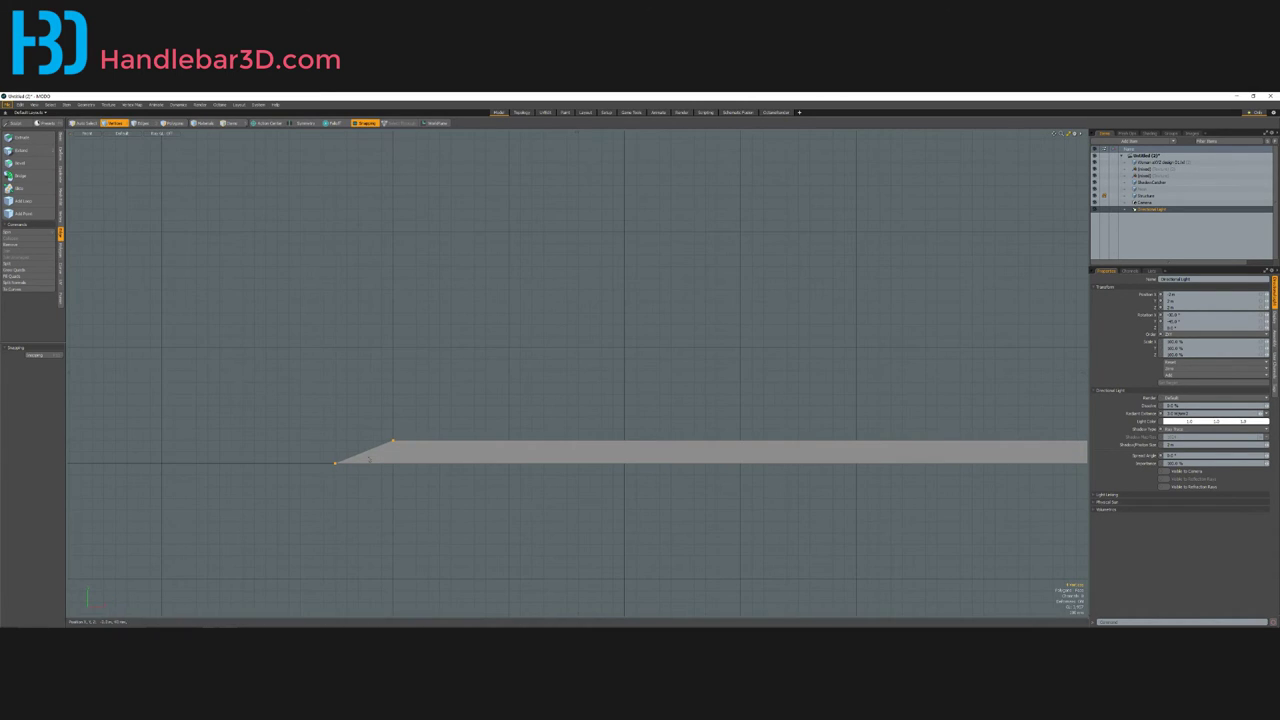
pyautogui.press('w')
pyautogui.moveTo(380, 451); pyautogui.dragTo(415, 455)
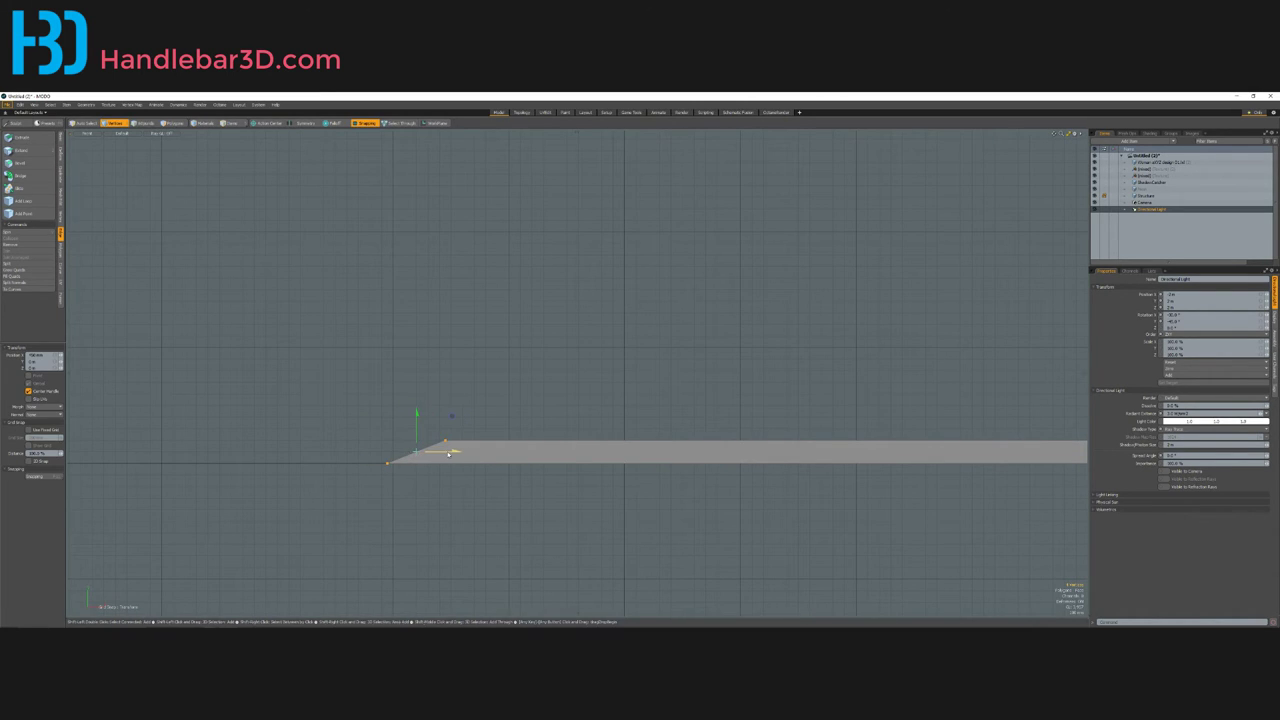
# Step: Unhide the remaining geometry and move the floor slab's end vertices further away from the slanted side's foot
pyautogui.press('u')
pyautogui.scroll(-4, 416, 457)
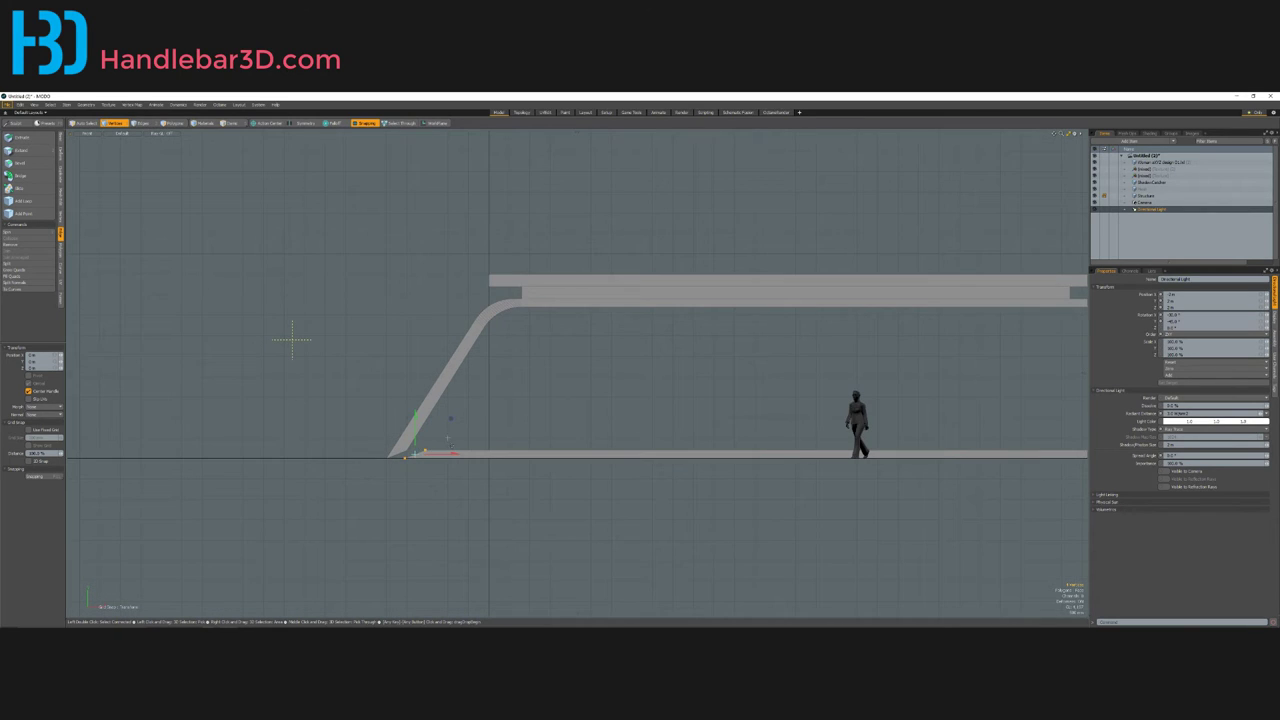
pyautogui.scroll(4, 410, 450)
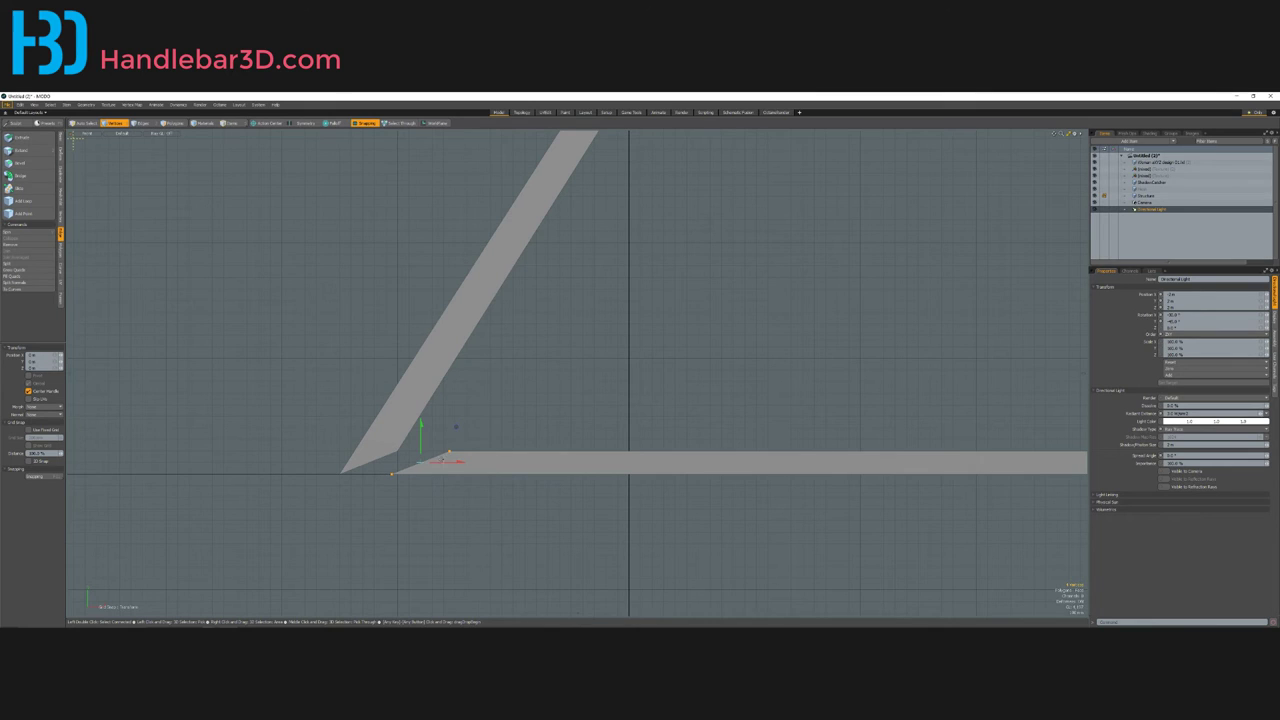
pyautogui.moveTo(421, 462); pyautogui.dragTo(501, 462)
pyautogui.scroll(2, 441, 470)
pyautogui.press('space')
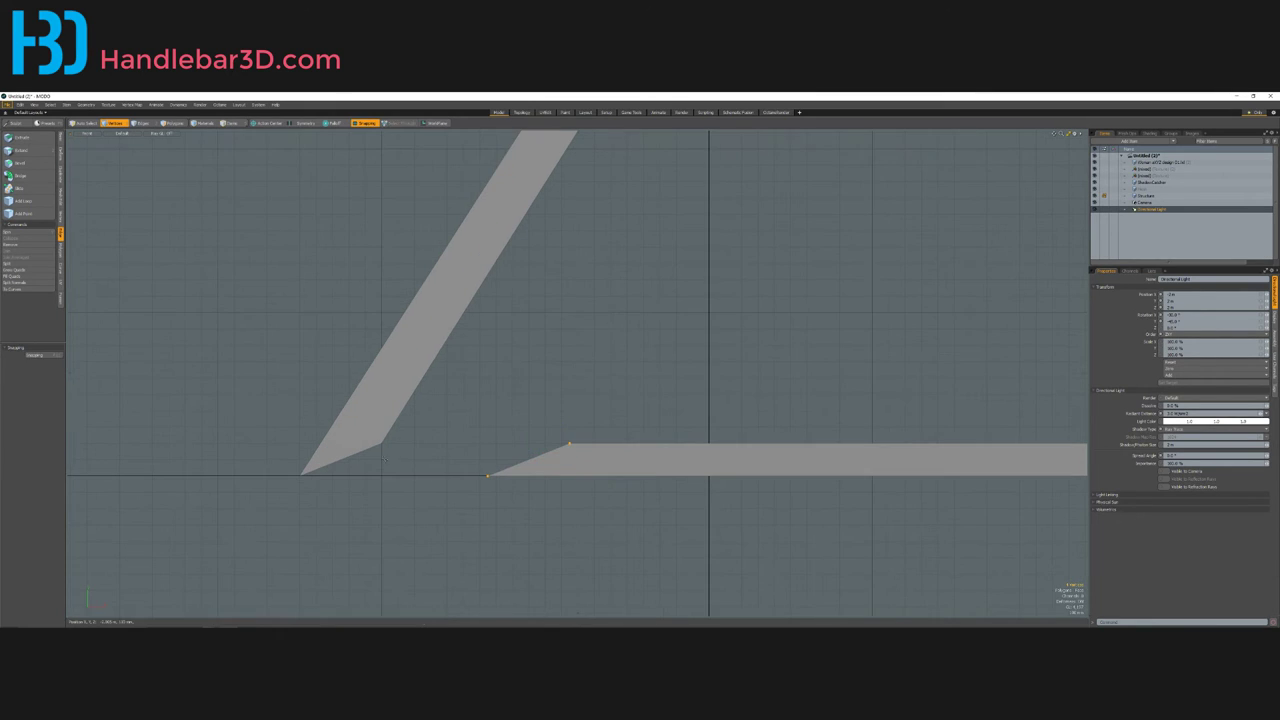
# Step: Lower the inner foot vertices of the slanted side to the ground line and shift them horizontally to continue the inner slope
pyautogui.press('w')
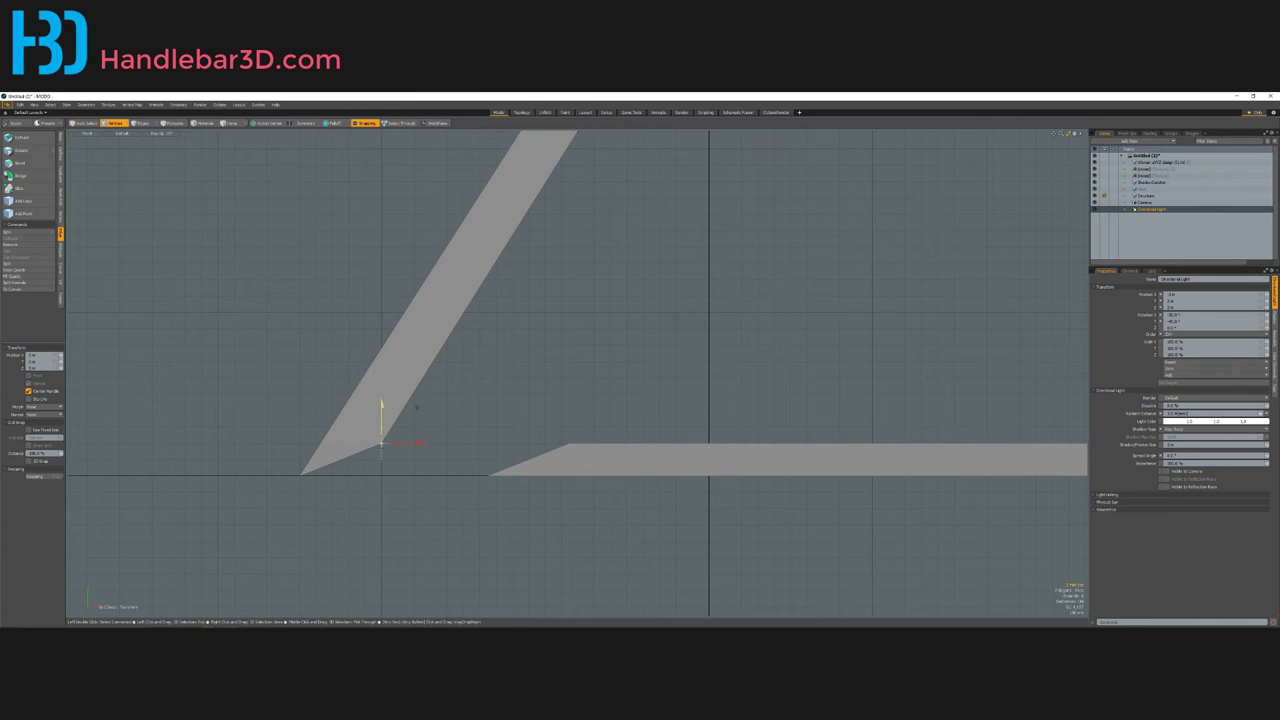
pyautogui.moveTo(417, 407); pyautogui.dragTo(417, 440)
pyautogui.scroll(-5, 382, 464)
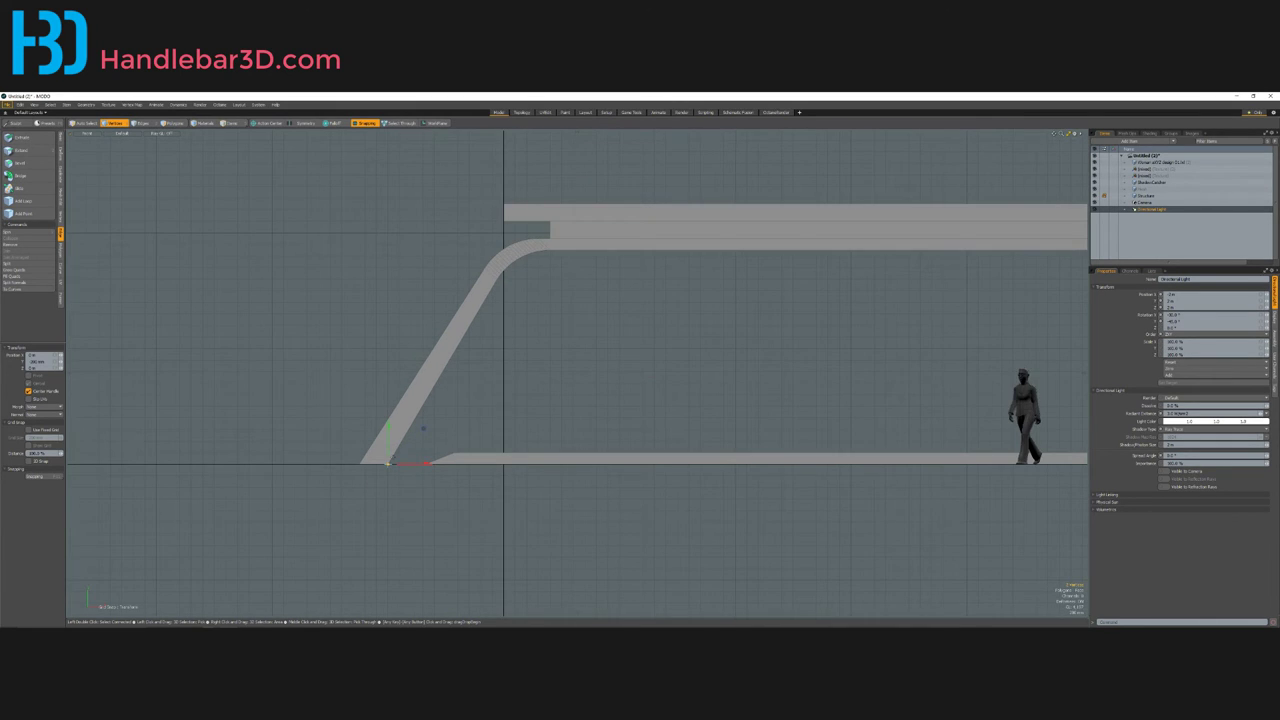
pyautogui.scroll(4, 385, 463)
pyautogui.moveTo(412, 484); pyautogui.dragTo(400, 484)
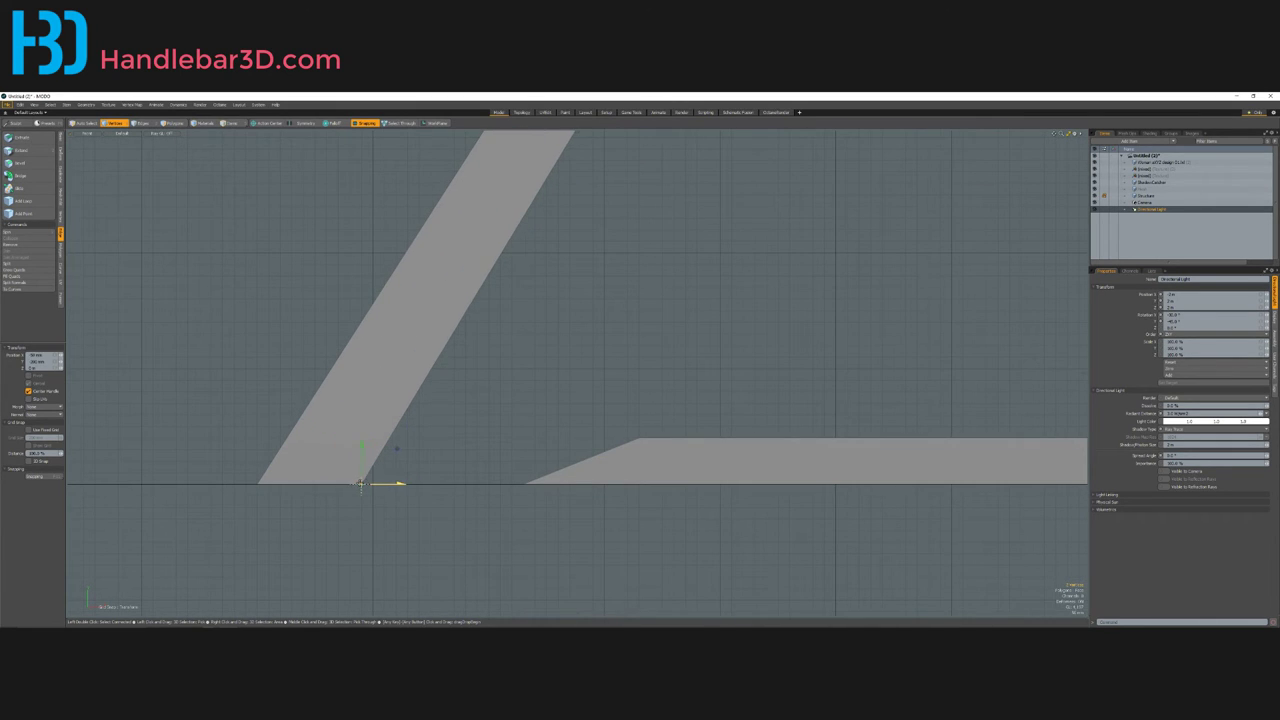
pyautogui.scroll(-4, 386, 486)
pyautogui.scroll(2, 430, 488)
pyautogui.press('space')
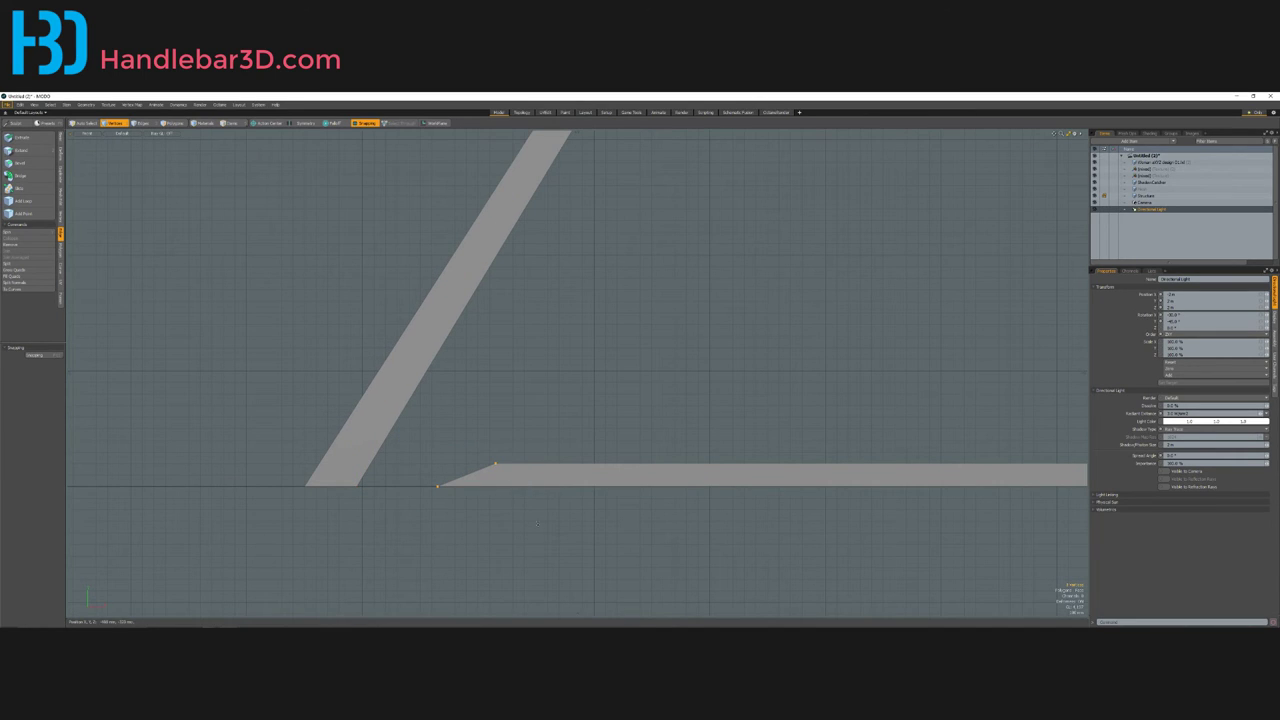
# Step: Shift the floor slab's lower and upper end vertices horizontally to steepen its end towards the slope of the slanted side
pyautogui.press('w')
pyautogui.moveTo(484, 475)
pyautogui.mouseDown()
pyautogui.moveTo(528, 478)
pyautogui.moveTo(516, 484)
pyautogui.moveTo(505, 466)
pyautogui.mouseUp()
pyautogui.press('space')
pyautogui.press('w')
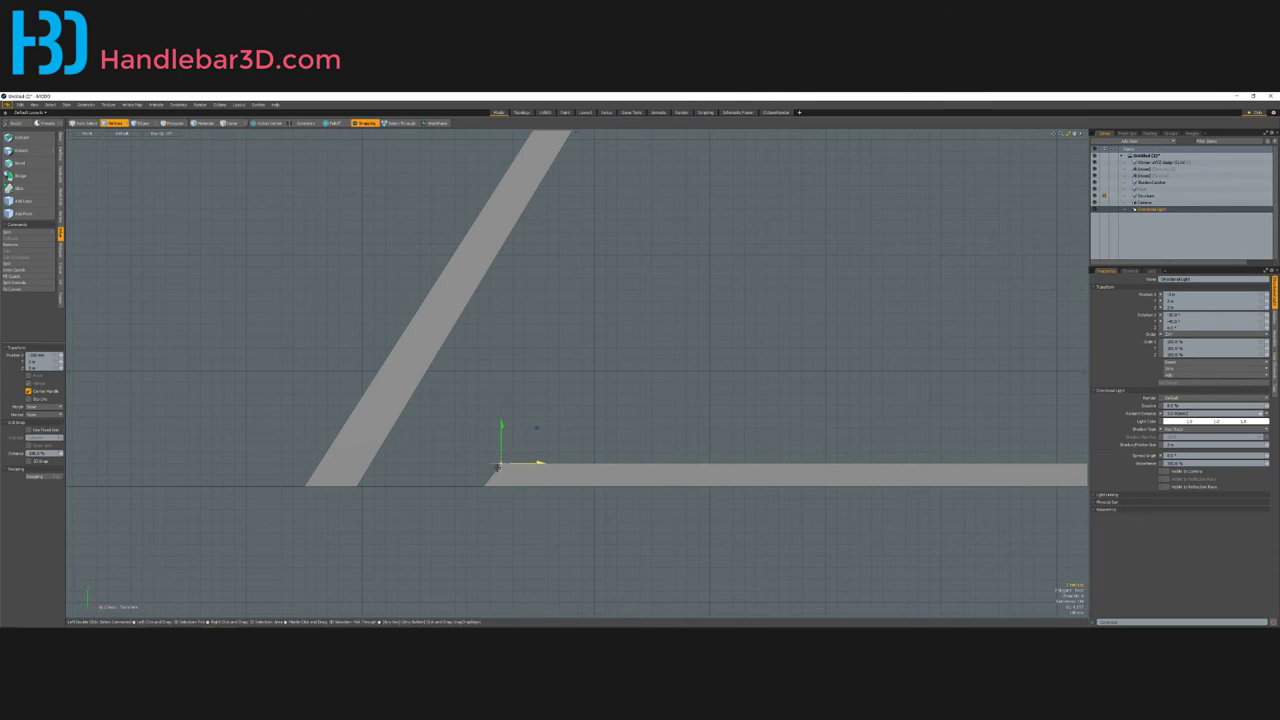
pyautogui.scroll(-3, 538, 484)
pyautogui.scroll(6, 524, 480)
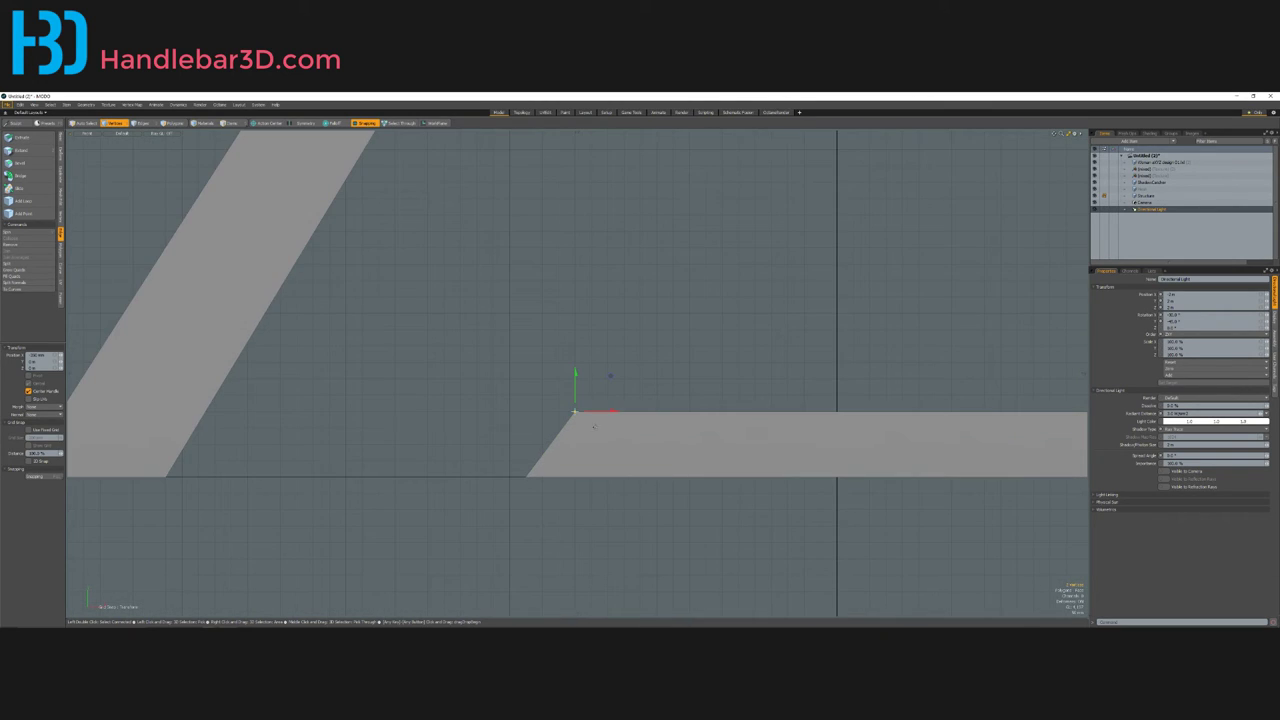
pyautogui.moveTo(615, 411)
pyautogui.mouseDown()
pyautogui.moveTo(599, 411)
pyautogui.moveTo(613, 411)
pyautogui.mouseUp()
# Step: Select all of the floor slab's end vertices and move them up close to the slanted side
pyautogui.press('q')
pyautogui.moveTo(653, 434)
pyautogui.mouseDown(button='right')
pyautogui.moveTo(491, 470)
pyautogui.moveTo(558, 490)
pyautogui.mouseUp(button='right')
pyautogui.press('w')
pyautogui.moveTo(571, 449); pyautogui.dragTo(201, 483)
pyautogui.scroll(5, 190, 470)
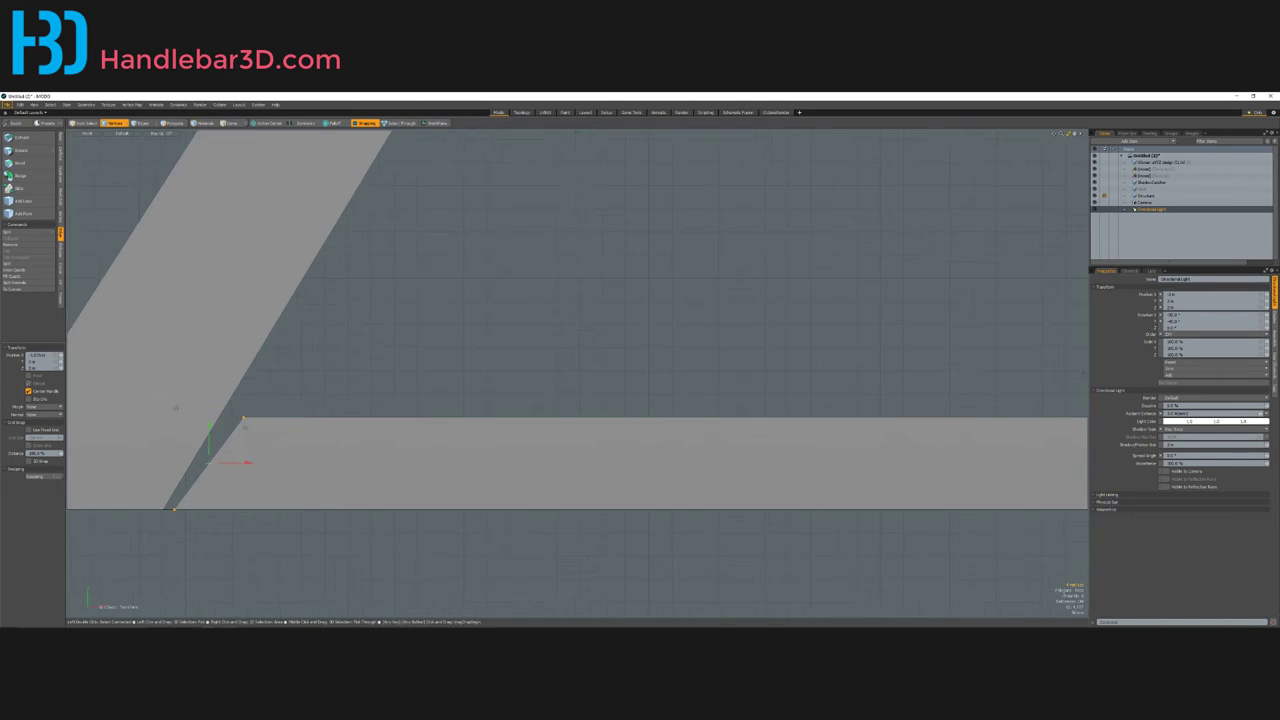
# Step: Move the upper end vertices of the floor slab horizontally until its end runs parallel to the slanted side
pyautogui.press('space')
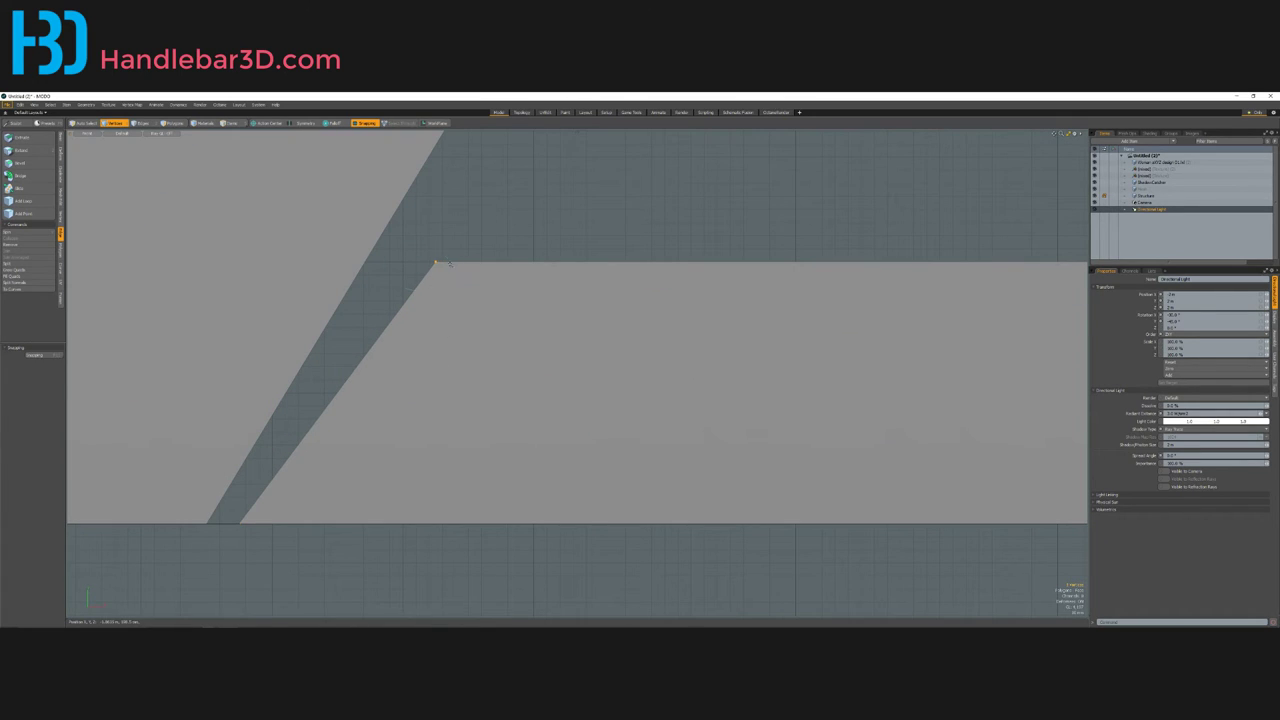
pyautogui.press('w')
pyautogui.moveTo(474, 262); pyautogui.dragTo(401, 263)
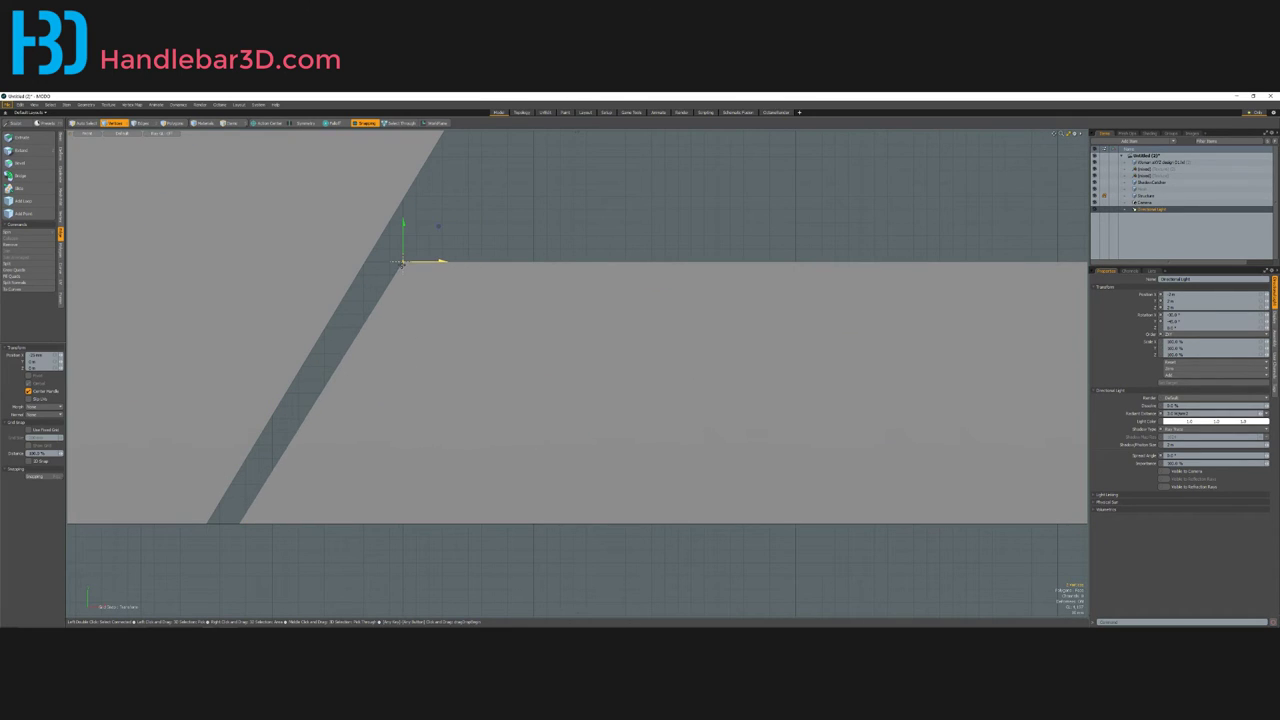
pyautogui.scroll(-4, 427, 264)
pyautogui.scroll(3, 405, 300)
# Step: Select the open border edges at the floor slab's slanted end and move them horizontally away from the slanted side
pyautogui.press('space')
pyautogui.press('2')
pyautogui.click(410, 288)
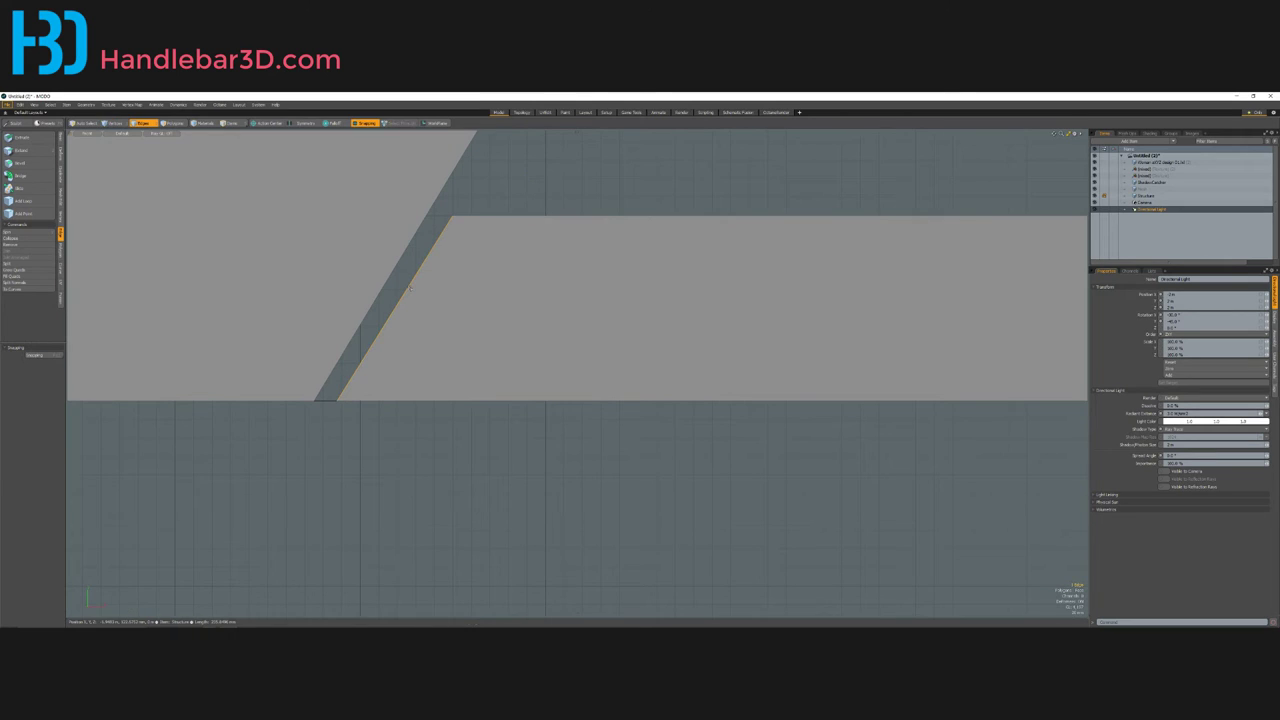
pyautogui.scroll(-2, 408, 288)
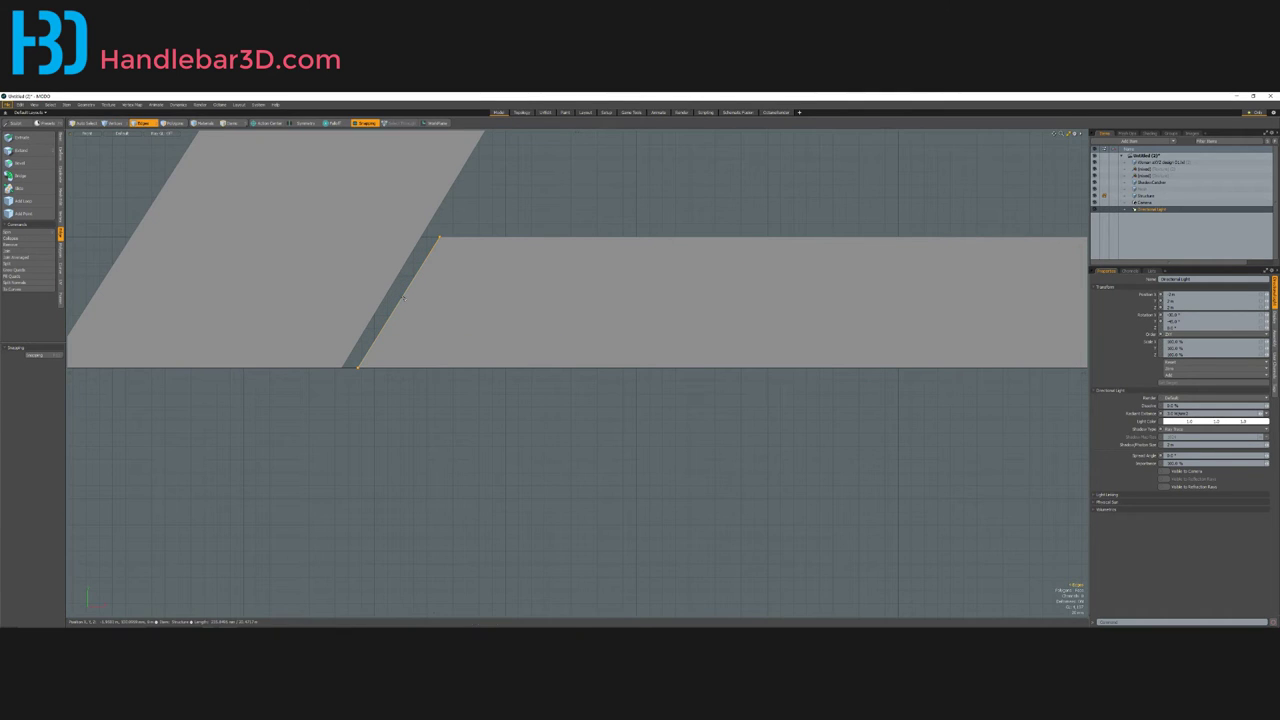
pyautogui.hotkey('ctrl', 'space')
pyautogui.click(440, 275)
pyautogui.keyDown('alt'); pyautogui.moveTo(540, 335); pyautogui.dragTo(626, 384); pyautogui.keyUp('alt')
pyautogui.hotkey('ctrl', 'space')
pyautogui.click(662, 386)
pyautogui.scroll(-1, 600, 320)
pyautogui.hotkey('ctrl', 'space')
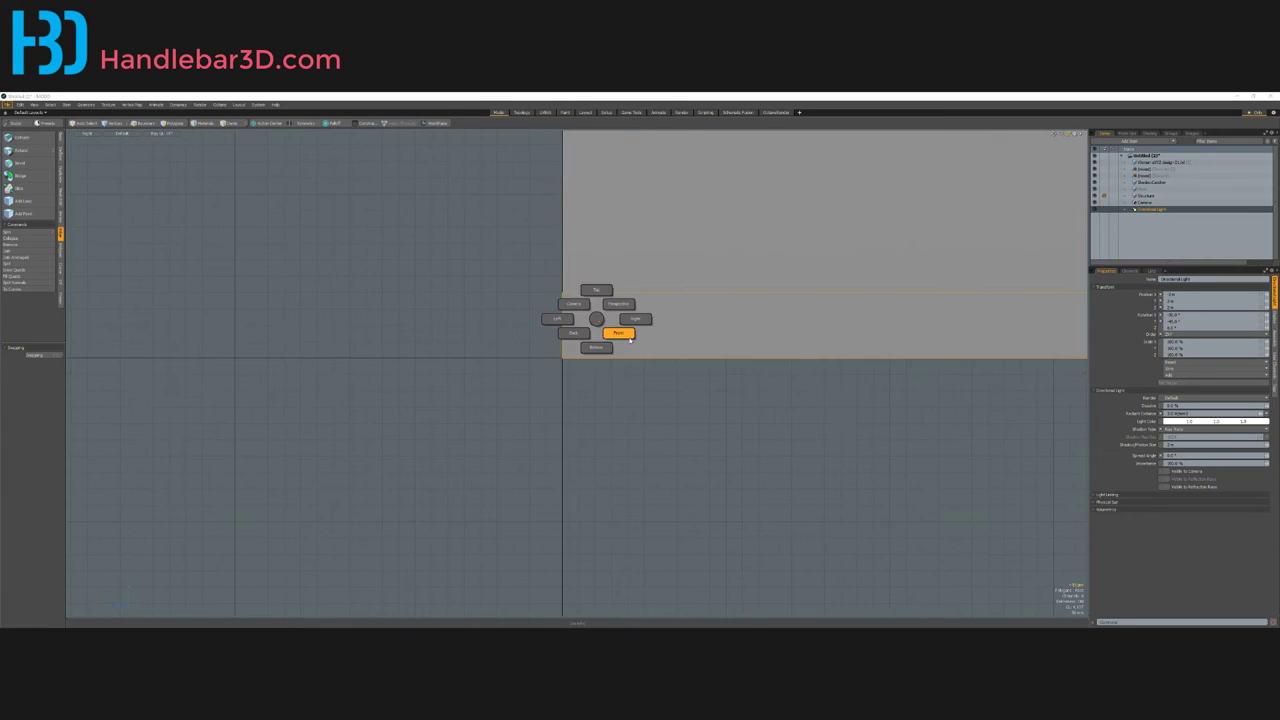
pyautogui.click(617, 334)
pyautogui.press('w')
pyautogui.scroll(-3, 423, 342)
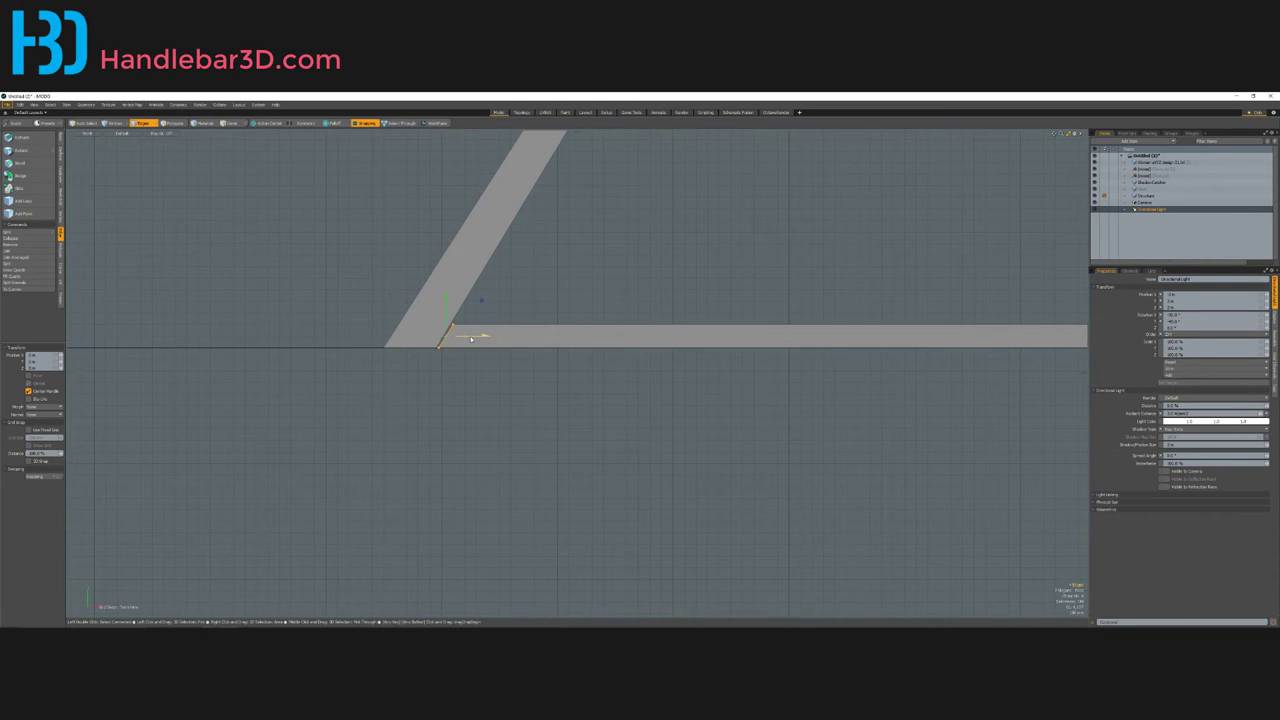
pyautogui.moveTo(489, 300); pyautogui.dragTo(593, 300)
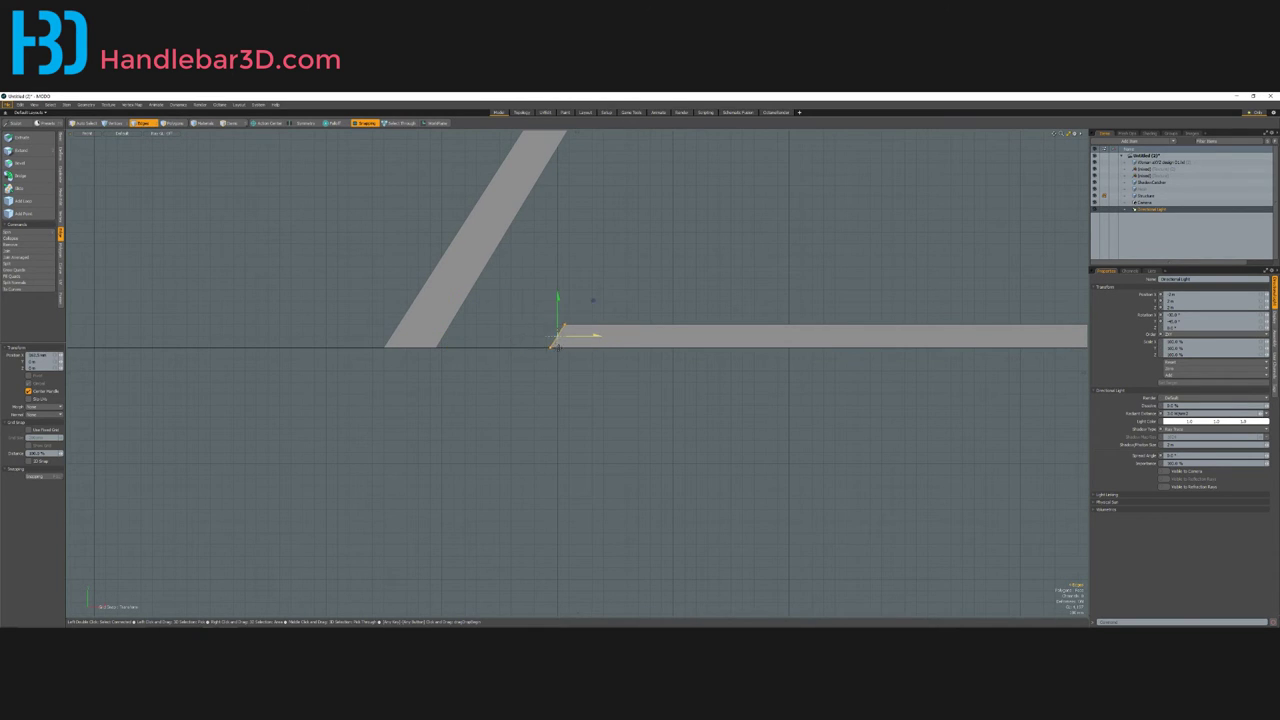
# Step: Pull the floor slab's end edges further inward to roughly below the outer edge of the roof slab
pyautogui.scroll(-5, 566, 344)
pyautogui.scroll(3, 579, 339)
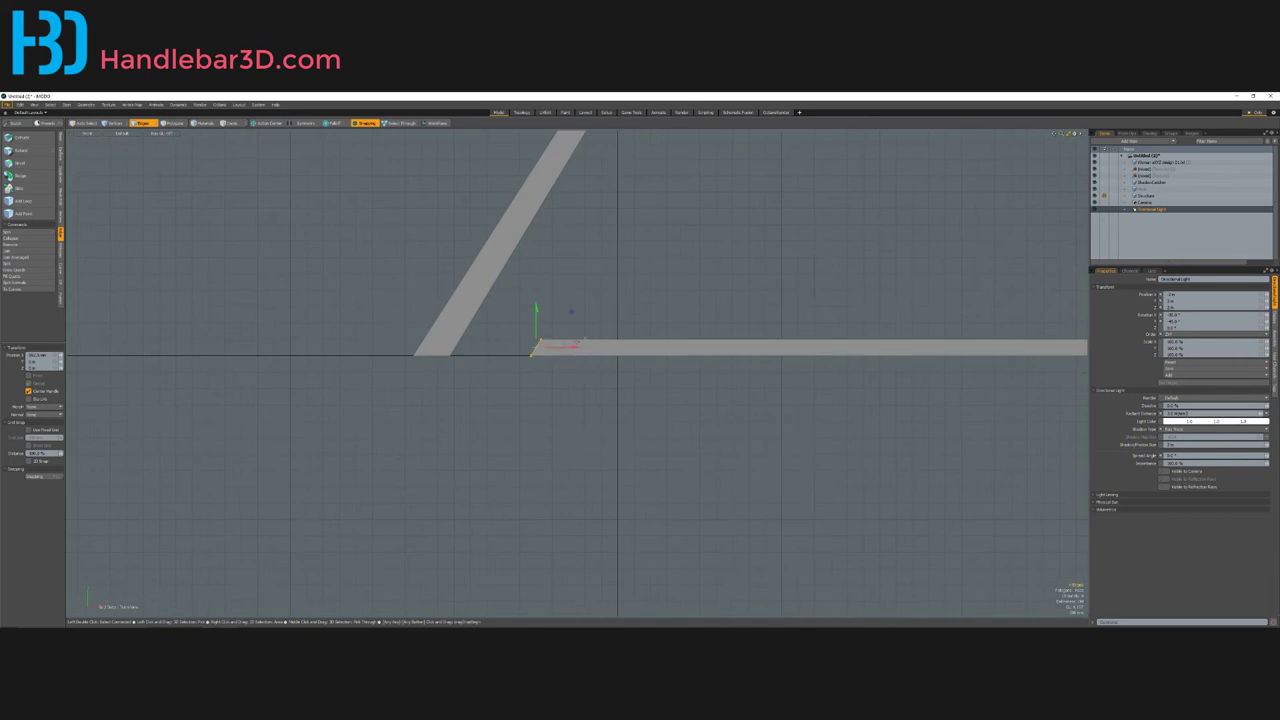
pyautogui.moveTo(565, 349); pyautogui.dragTo(629, 350)
pyautogui.scroll(-2, 629, 350)
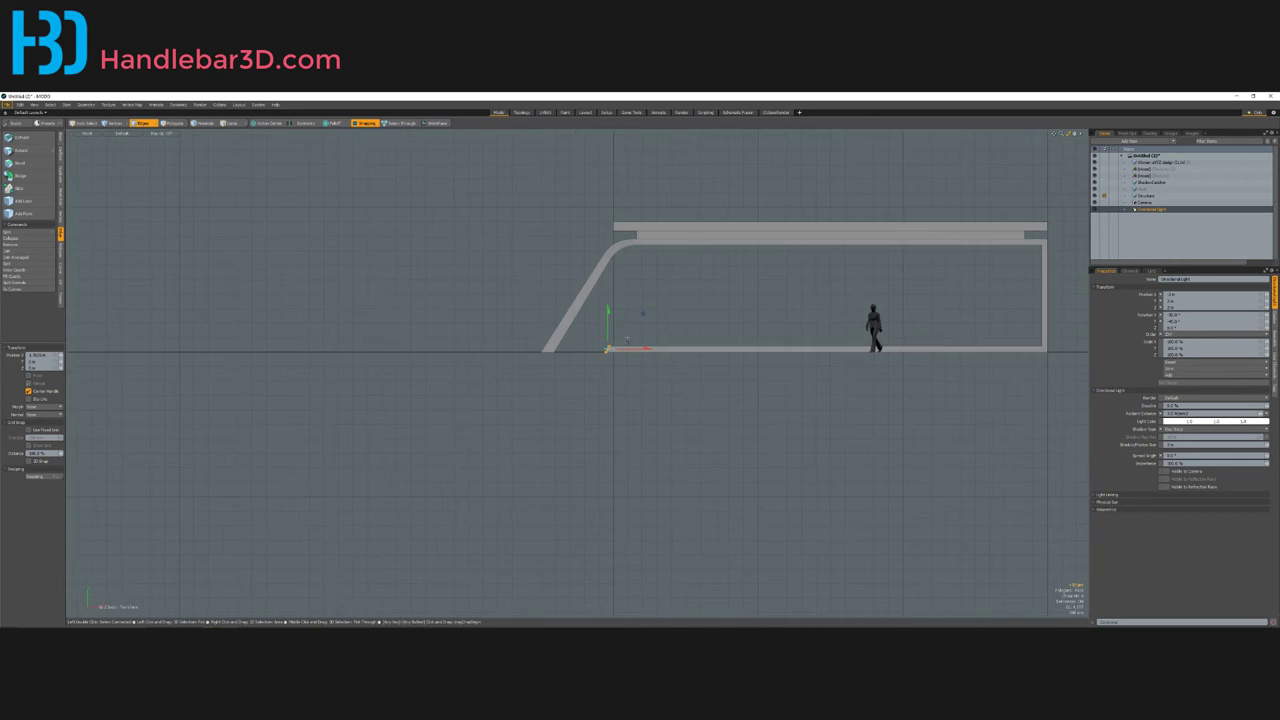
pyautogui.scroll(2, 628, 352)
# Step: Bridge the open border edges at the floor slab's slanted end in the perspective view to close the end face
pyautogui.hotkey('ctrl', 'space')
pyautogui.click(652, 341)
pyautogui.keyDown('alt'); pyautogui.moveTo(548, 400); pyautogui.dragTo(440, 402); pyautogui.keyUp('alt')
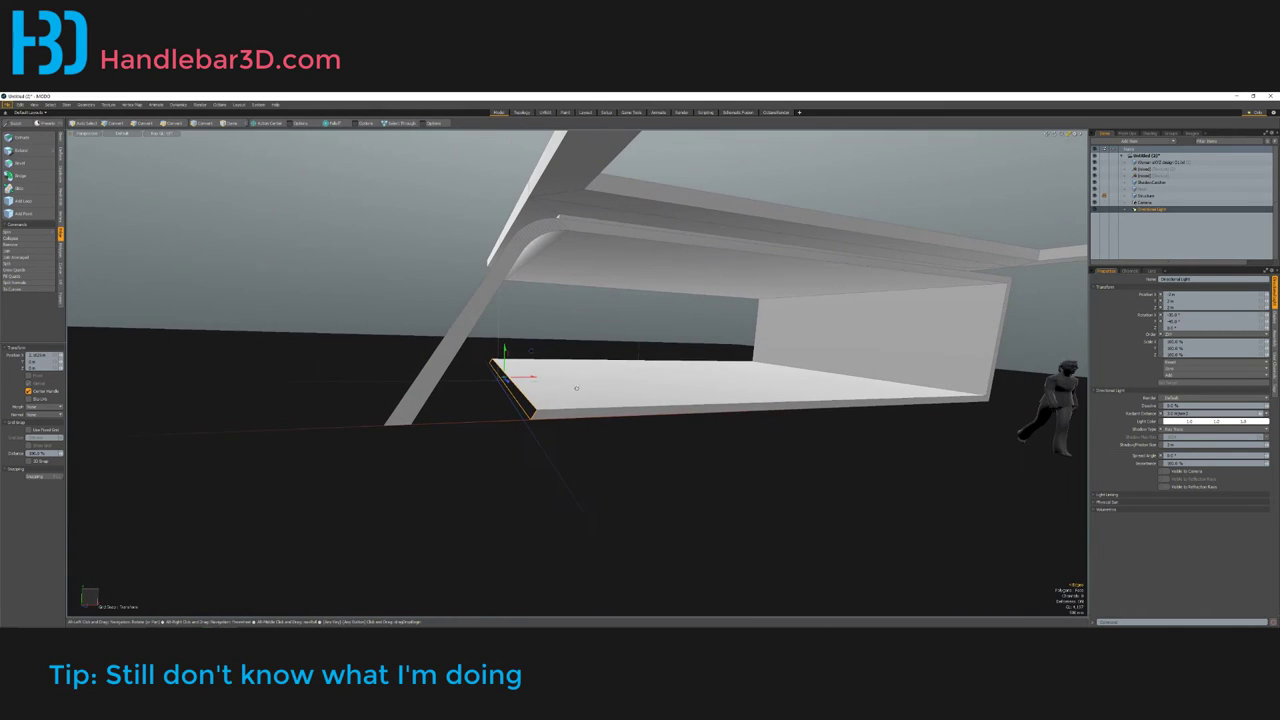
pyautogui.click(20, 175)
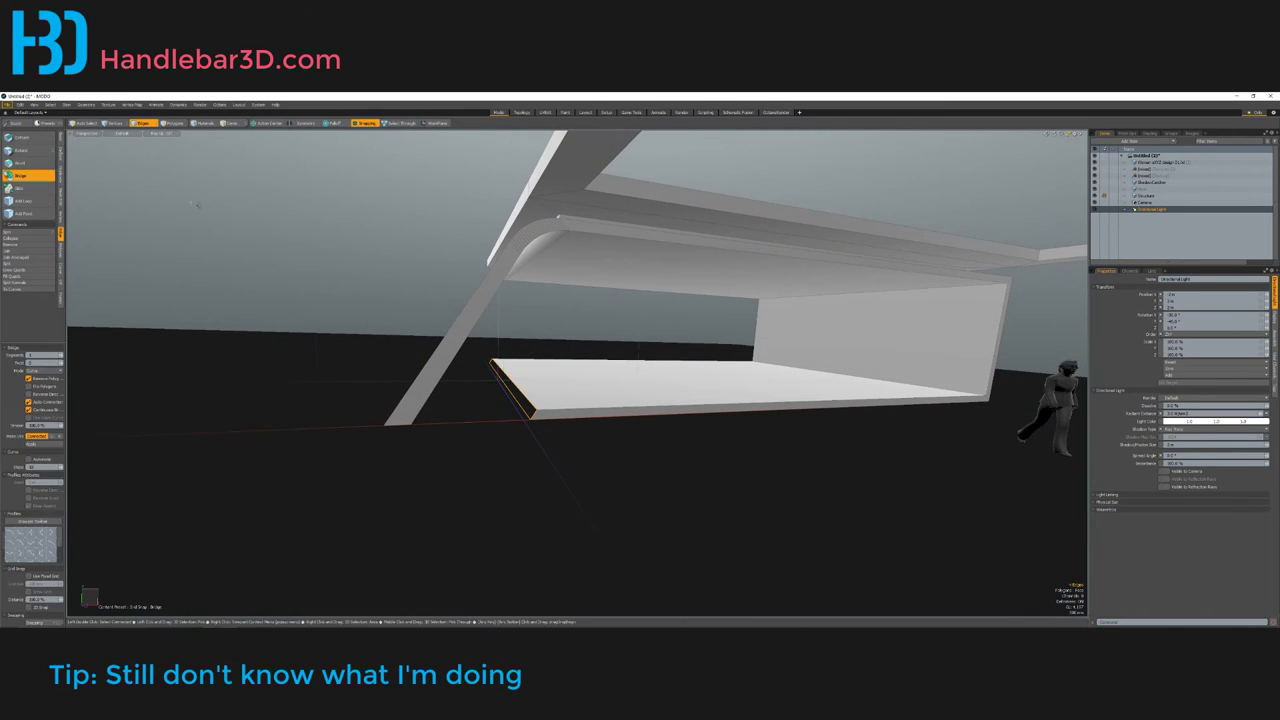
pyautogui.scroll(3, 509, 384)
pyautogui.press('space')
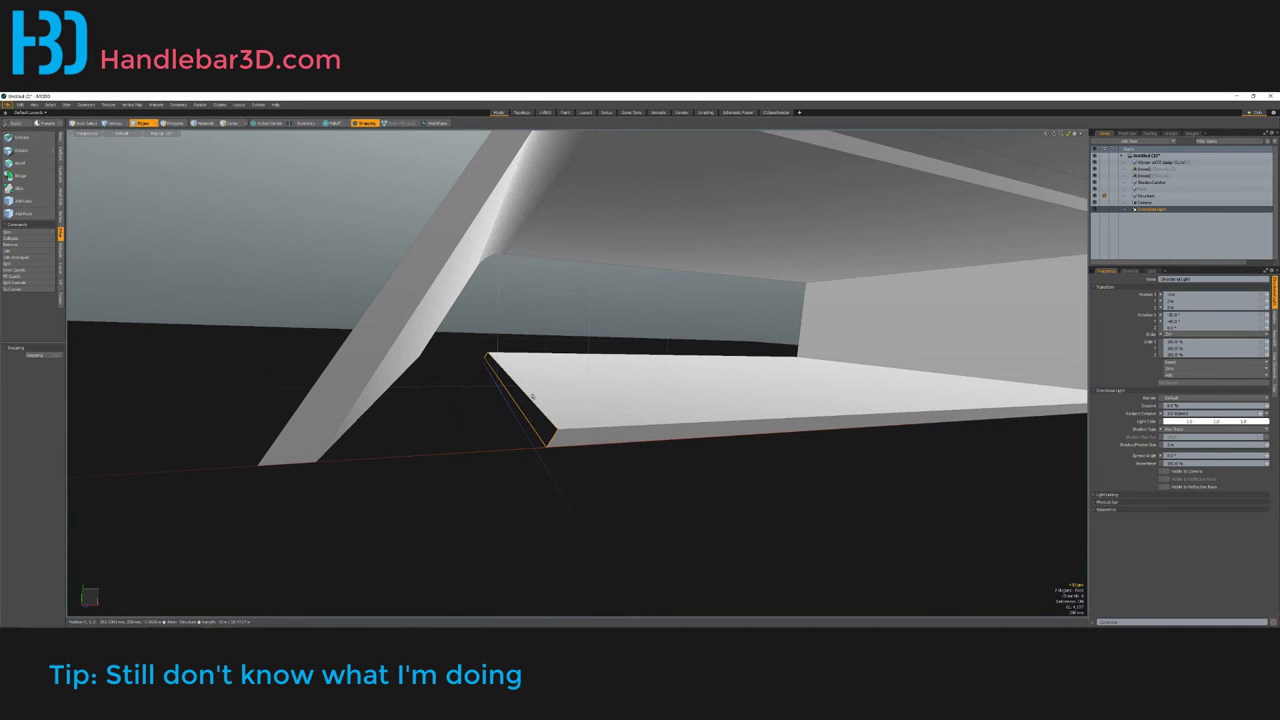
pyautogui.click(50, 177)
pyautogui.click(497, 392)
pyautogui.press('space')
# Step: Move the walking human figure into the gap between the slanted side and the floor slab's angled end
pyautogui.scroll(-5, 495, 392)
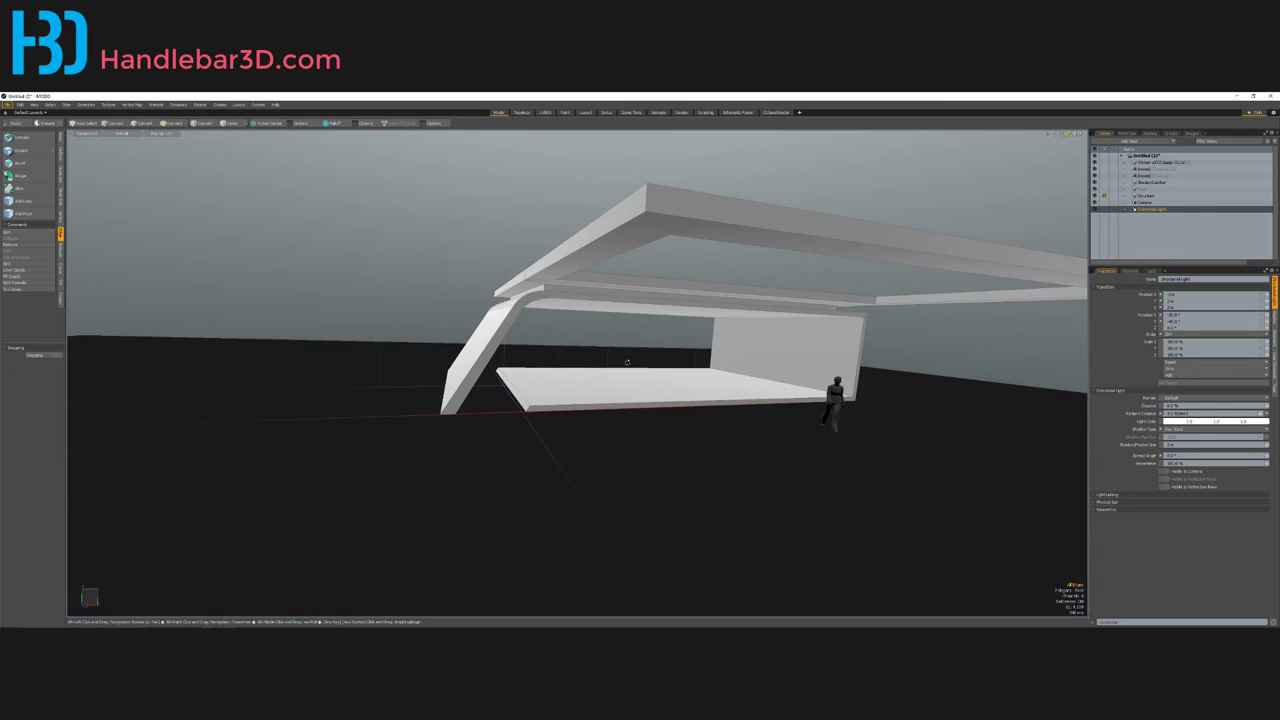
pyautogui.keyDown('alt'); pyautogui.moveTo(492, 390); pyautogui.dragTo(691, 437); pyautogui.keyUp('alt')
pyautogui.press('3')
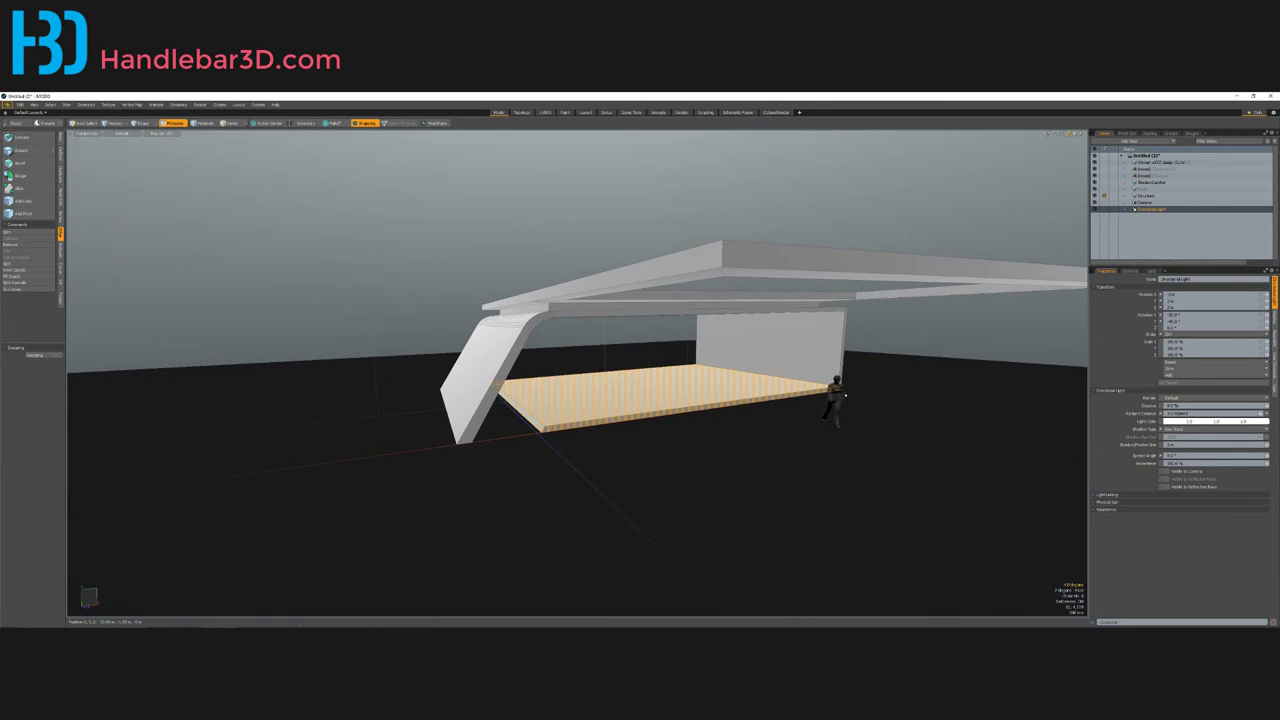
pyautogui.press('5')
pyautogui.click(837, 402)
pyautogui.keyDown('alt'); pyautogui.moveTo(837, 403); pyautogui.dragTo(524, 427); pyautogui.keyUp('alt')
pyautogui.press('w')
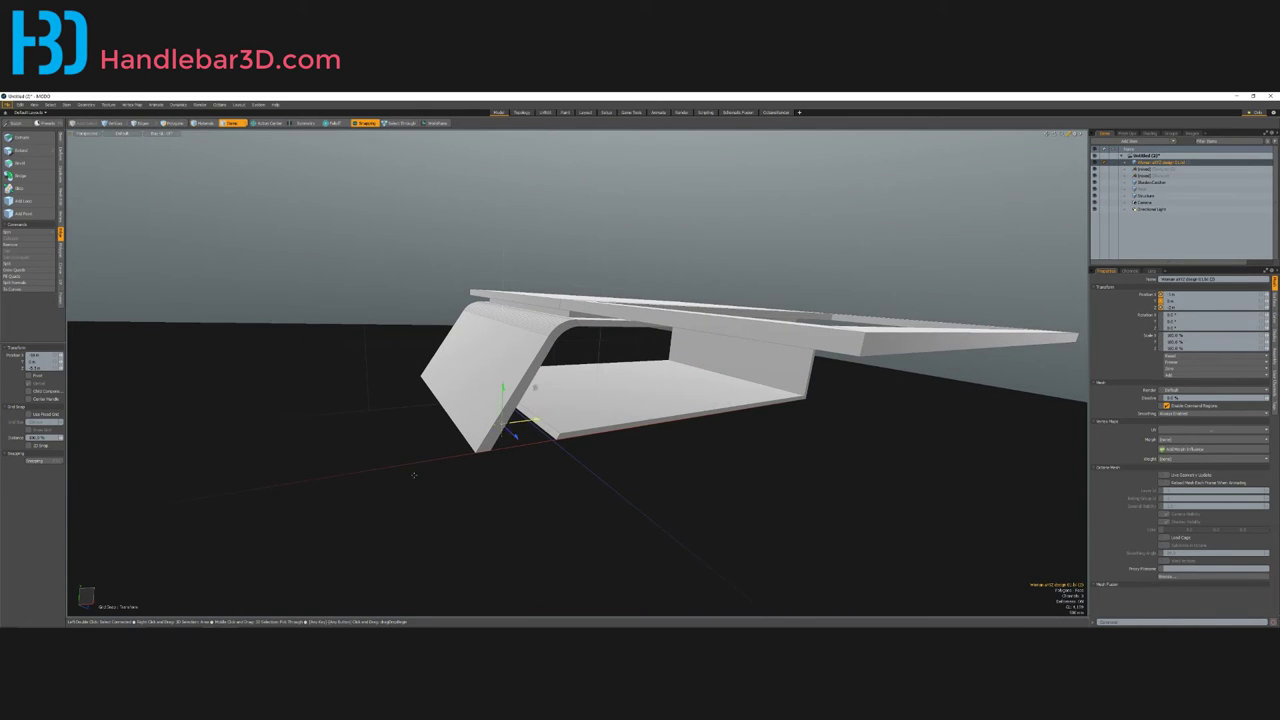
pyautogui.keyDown('alt'); pyautogui.moveTo(411, 472); pyautogui.dragTo(318, 452); pyautogui.keyUp('alt')
pyautogui.keyDown('alt'); pyautogui.scroll(8, 498, 402); pyautogui.keyUp('alt')
pyautogui.keyDown('alt'); pyautogui.moveTo(498, 402); pyautogui.dragTo(540, 398); pyautogui.keyUp('alt')
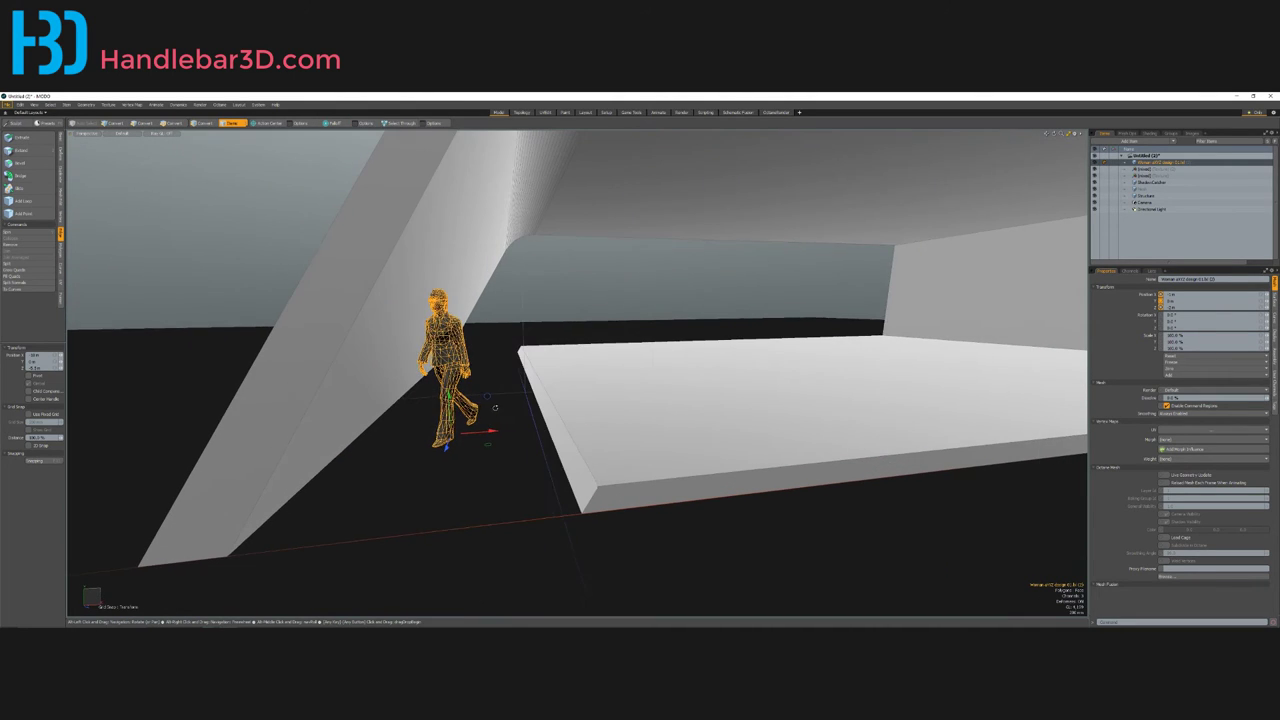
pyautogui.moveTo(490, 432); pyautogui.dragTo(574, 409)
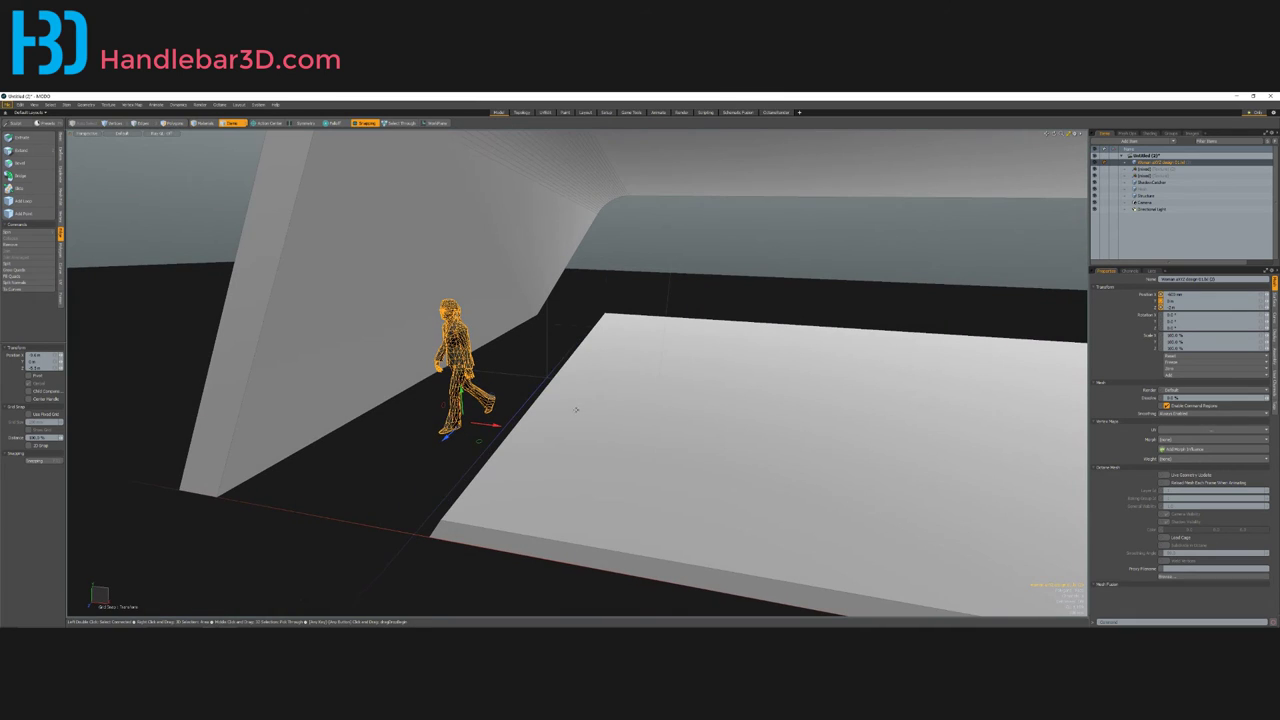
# Step: Rotate the human figure about its vertical axis so it walks along the gap beside the floor slab, and deselect it
pyautogui.press('e')
pyautogui.press('r')
pyautogui.press('e')
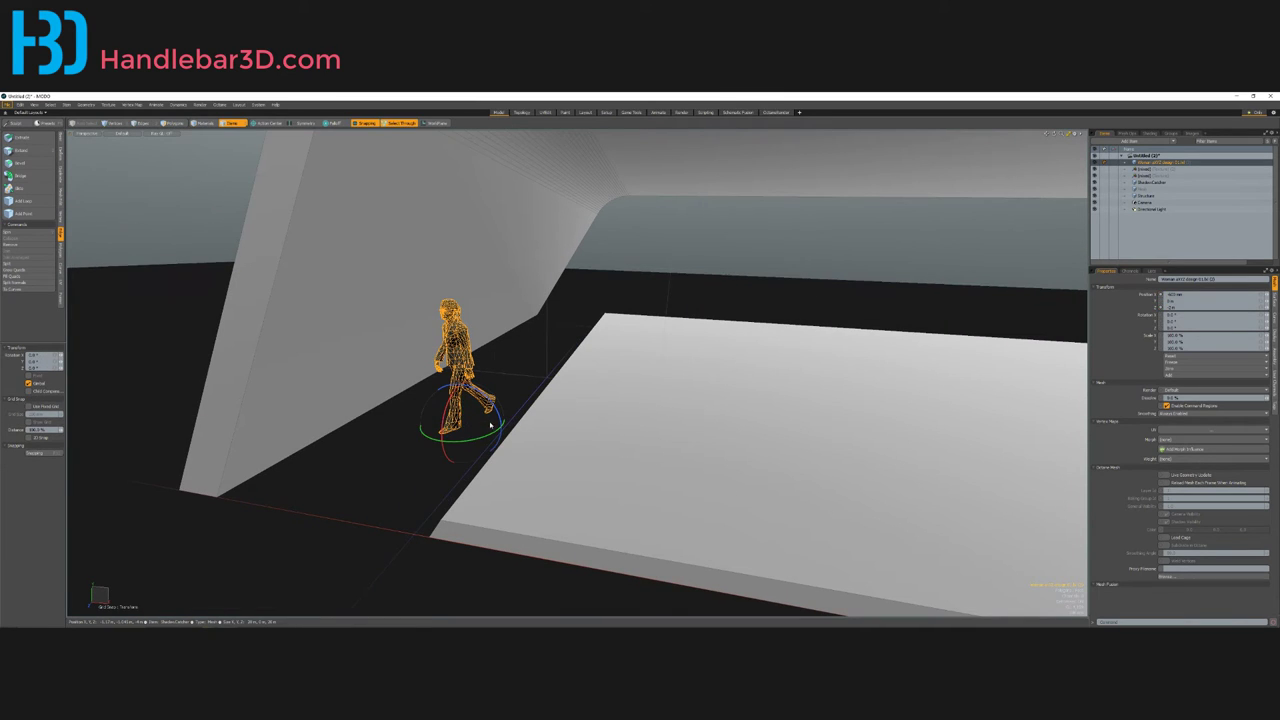
pyautogui.moveTo(502, 428); pyautogui.dragTo(446, 400)
pyautogui.scroll(-5, 569, 372)
pyautogui.press('space')
pyautogui.press('Escape')
pyautogui.keyDown('alt'); pyautogui.moveTo(618, 382); pyautogui.dragTo(636, 340); pyautogui.keyUp('alt')
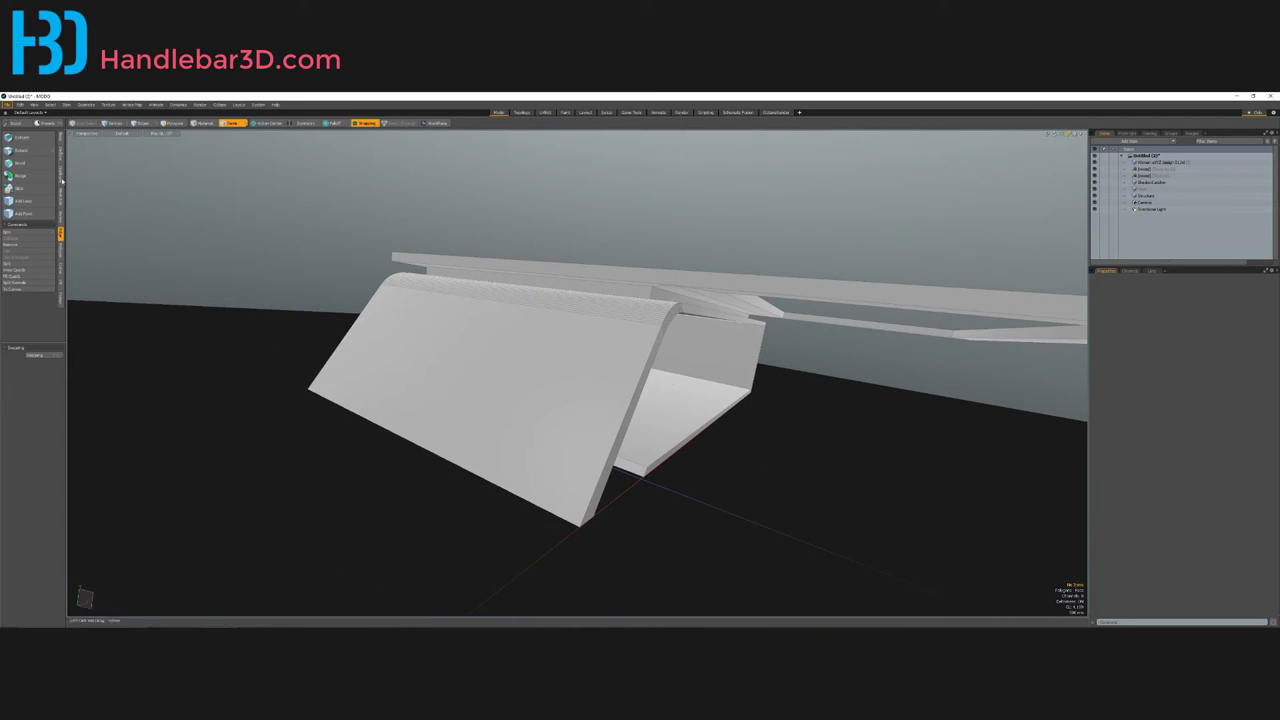
# Step: Add an edge loop around the frame structure at a distance of 600 mm from its front edge
pyautogui.click(30, 201)
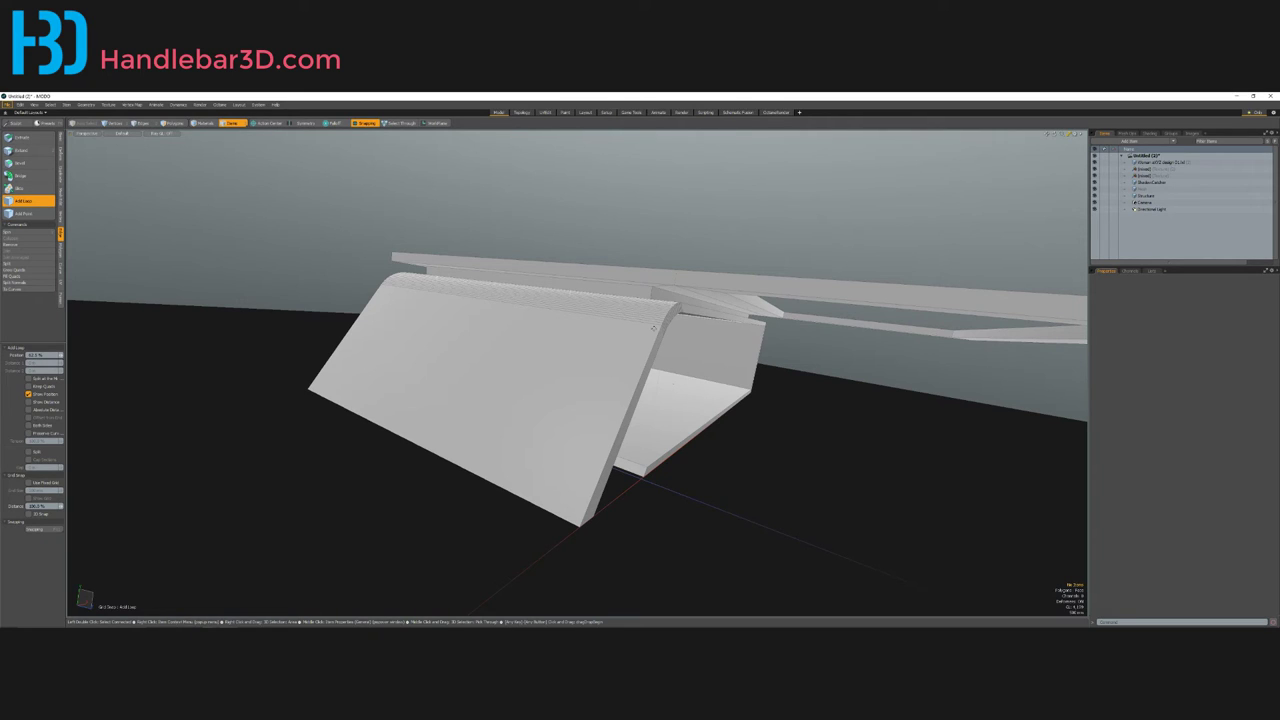
pyautogui.press('space')
pyautogui.click(739, 340)
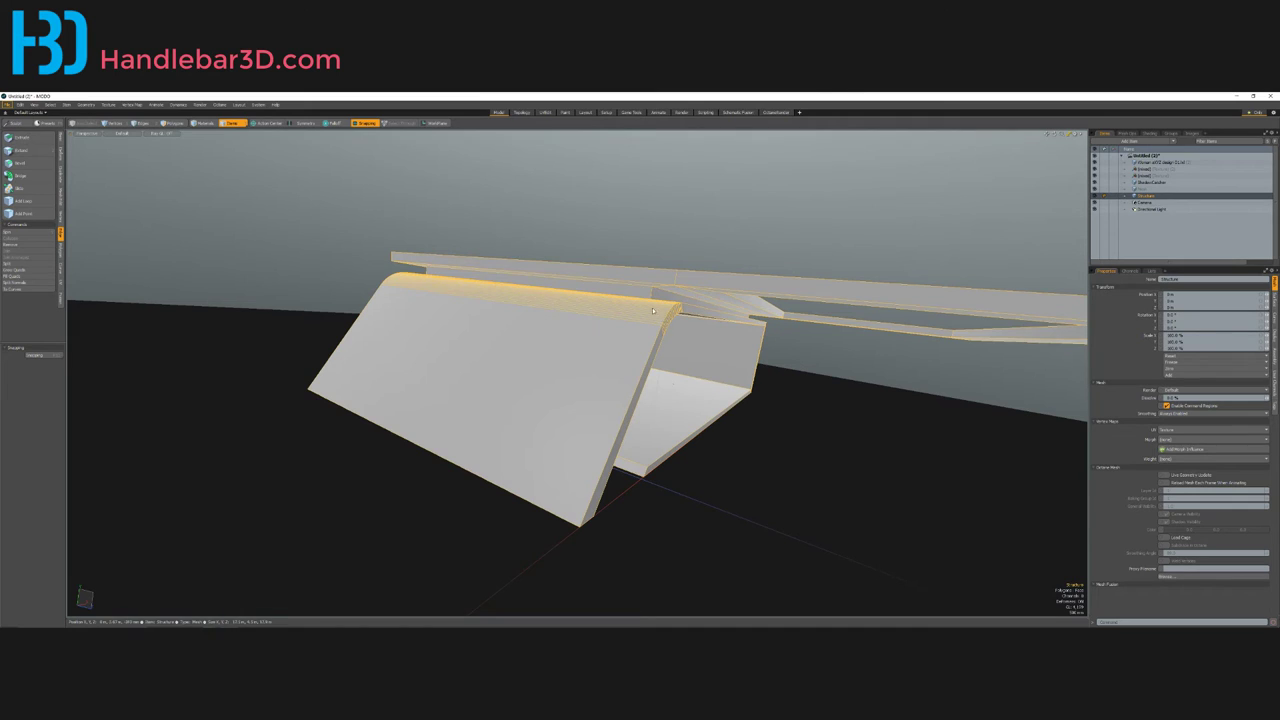
pyautogui.press('2')
pyautogui.click(30, 201)
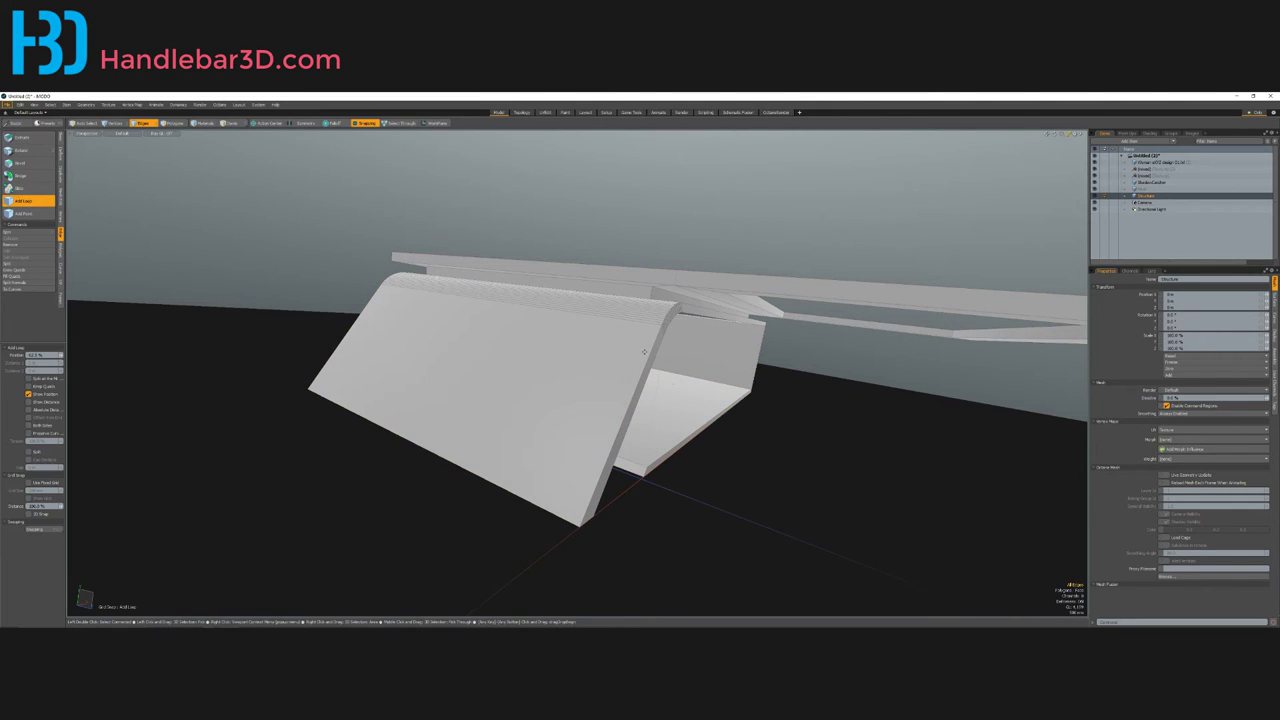
pyautogui.click(645, 321)
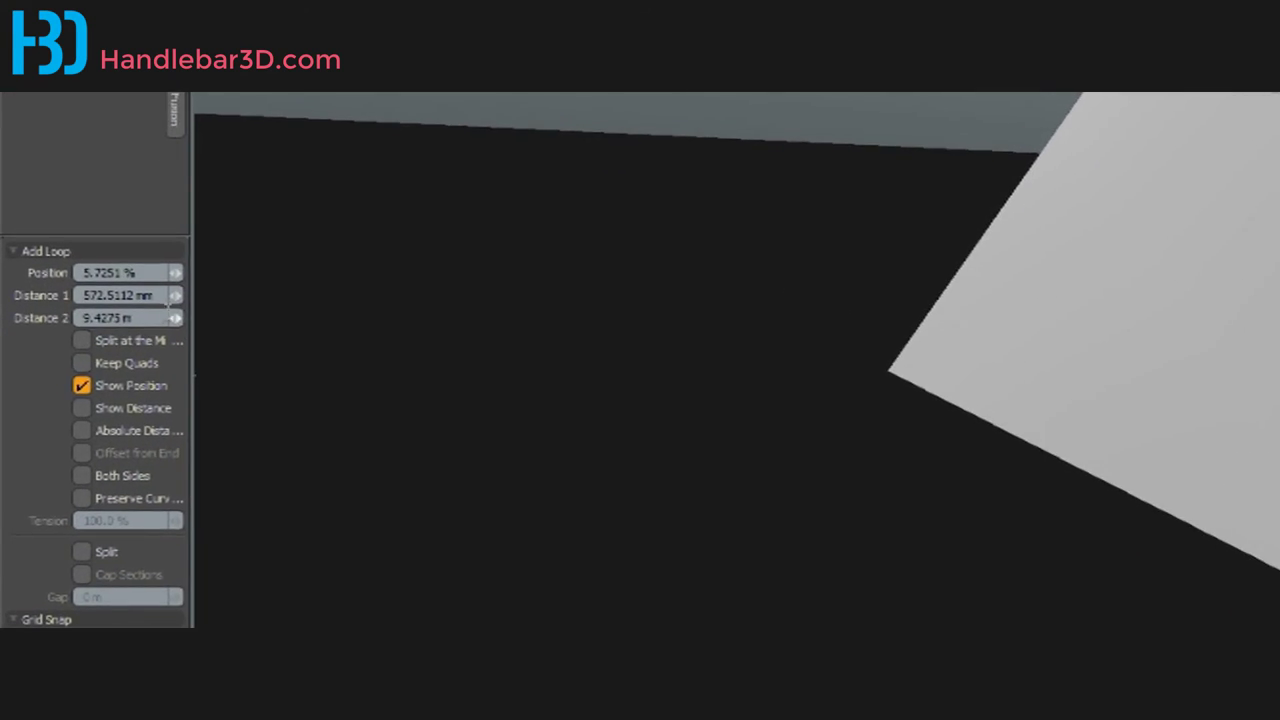
pyautogui.moveTo(161, 293); pyautogui.dragTo(2, 262)
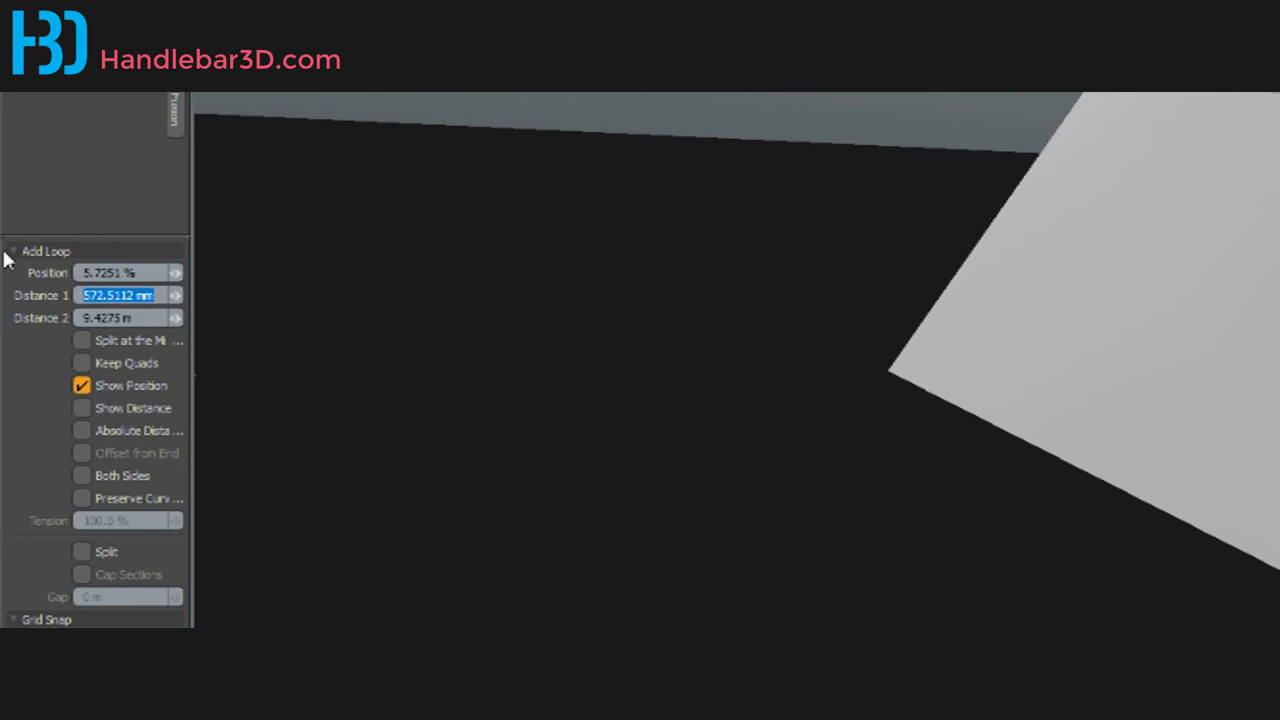
pyautogui.write('600mm')
pyautogui.press('Return')
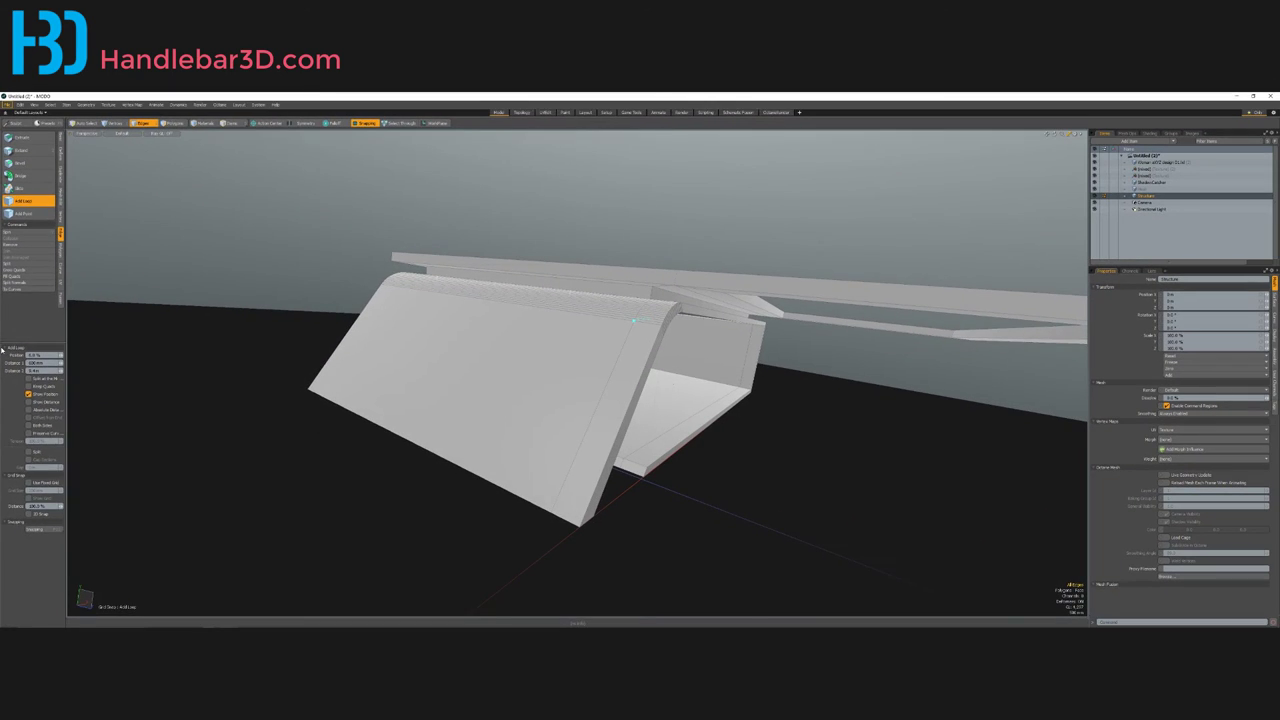
pyautogui.press('q')
pyautogui.keyDown('alt'); pyautogui.moveTo(345, 292); pyautogui.dragTo(380, 294); pyautogui.keyUp('alt')
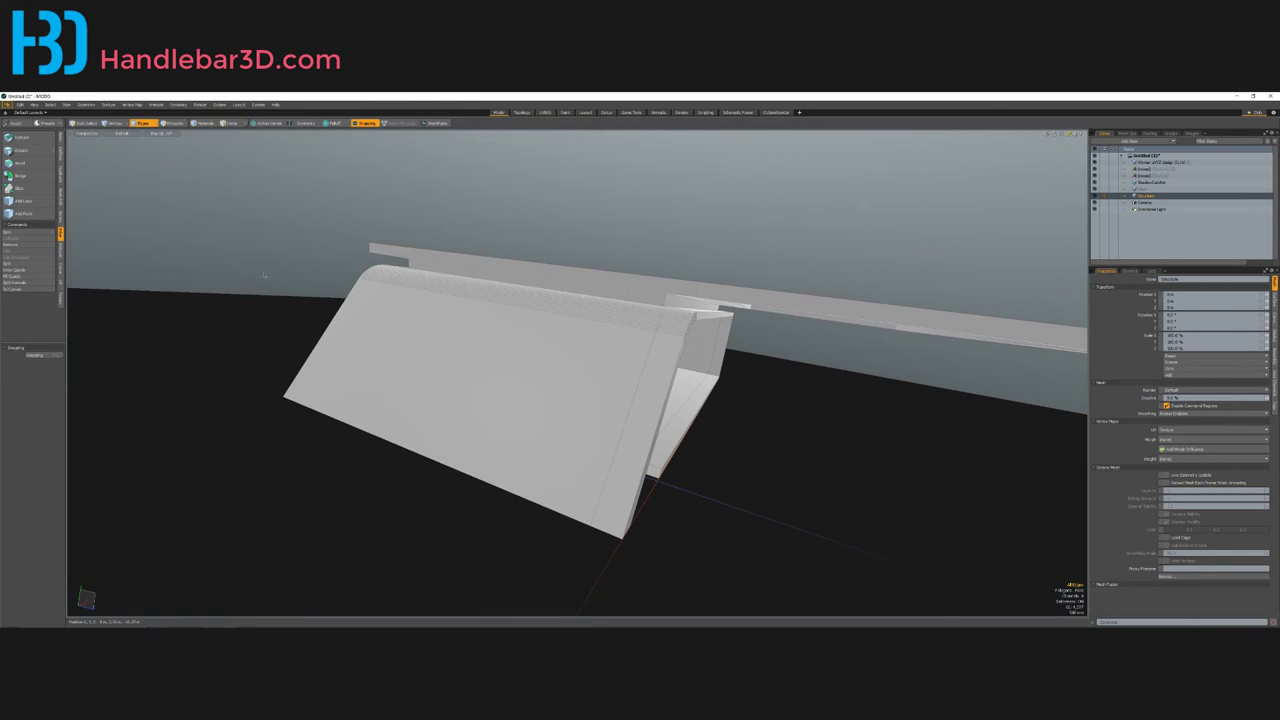
# Step: Reactivate Add Loop and add a matching edge loop around the frame near its opposite edge
pyautogui.hotkey('ctrl', 'r')
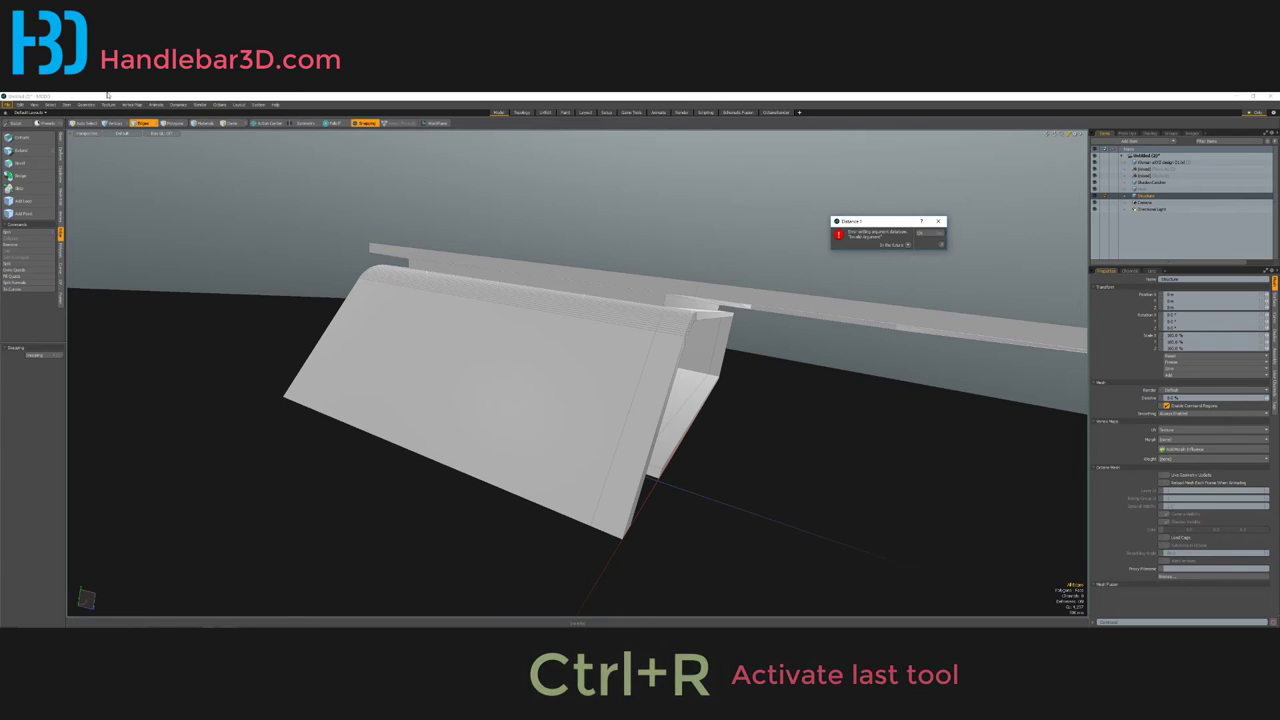
pyautogui.click(922, 233)
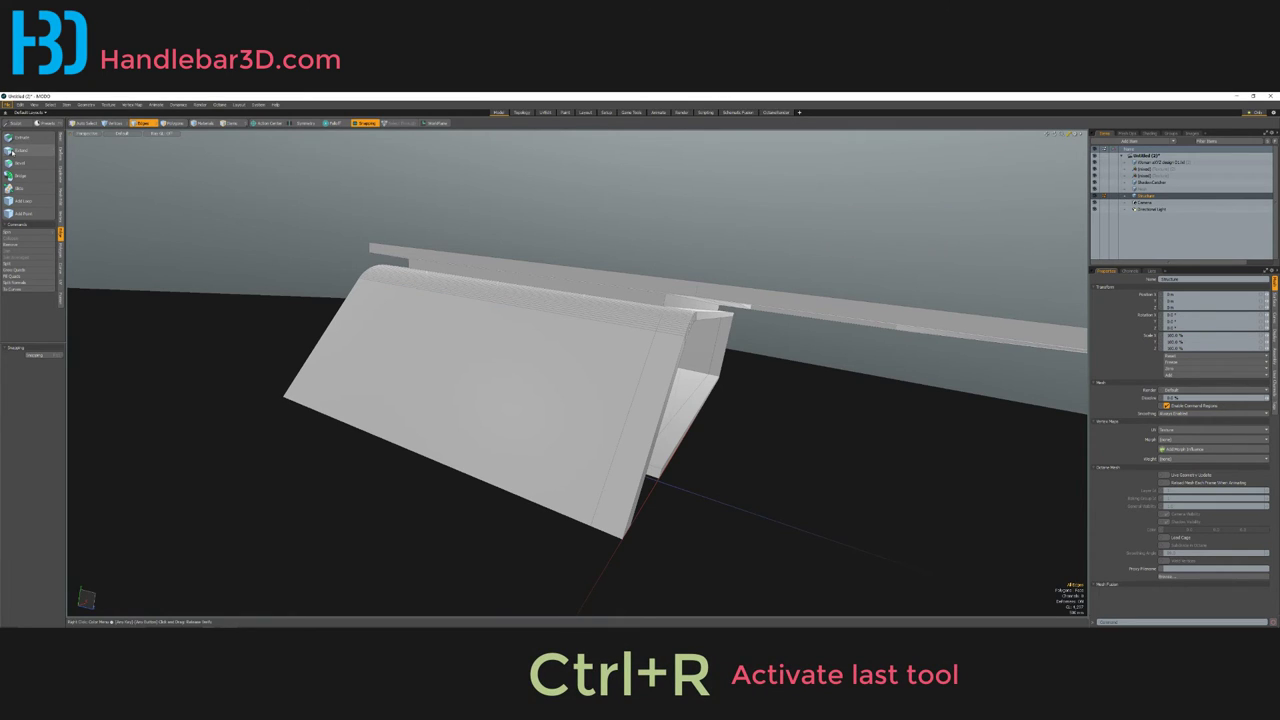
pyautogui.click(30, 188)
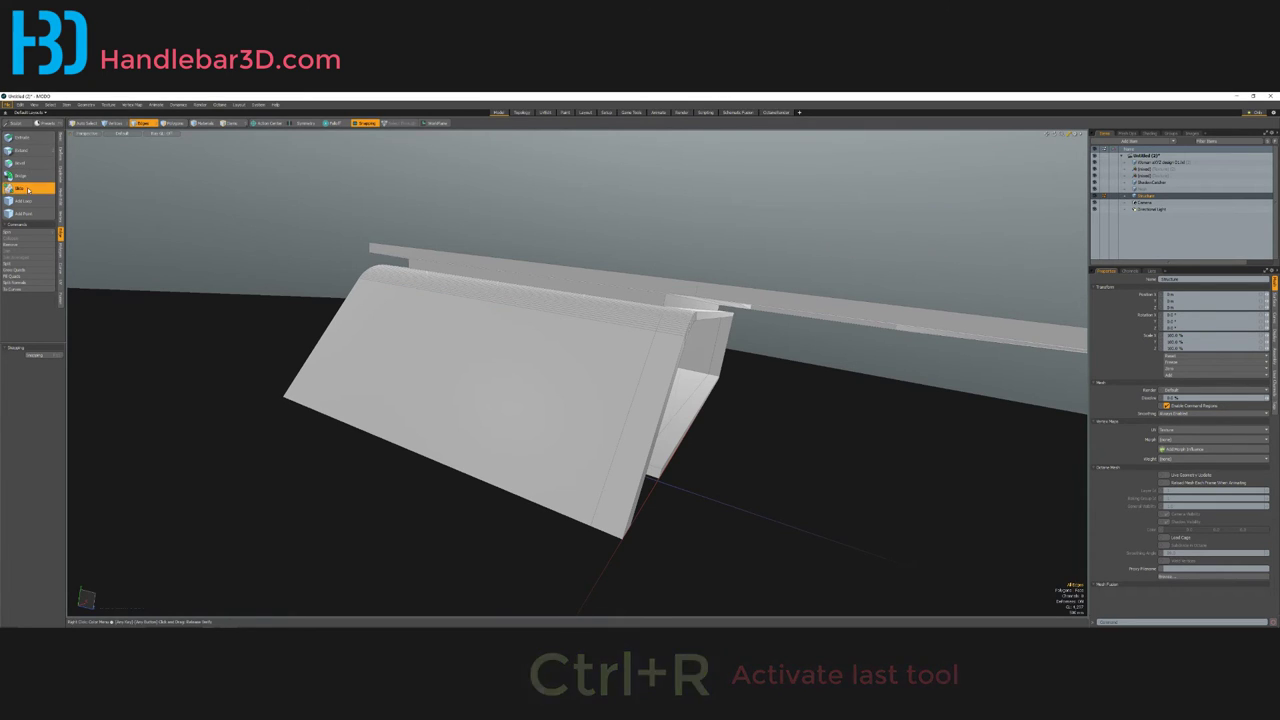
pyautogui.click(30, 201)
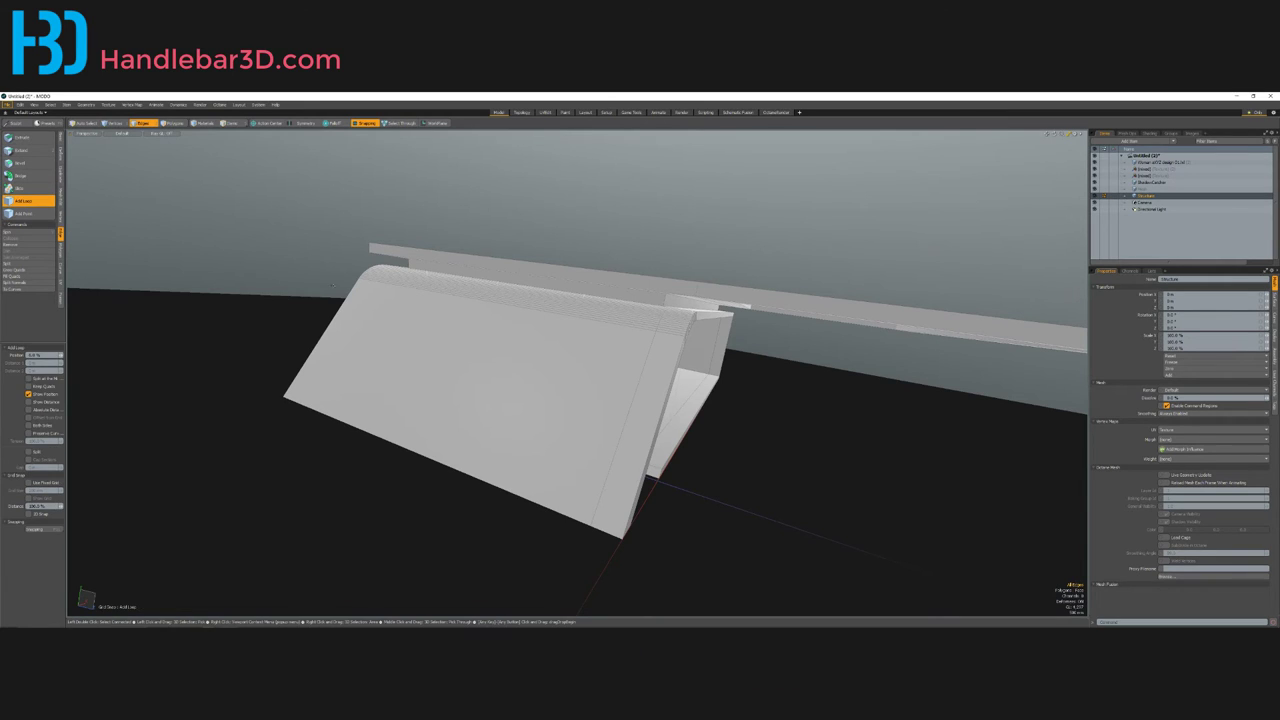
pyautogui.press('space')
pyautogui.hotkey('ctrl', 'r')
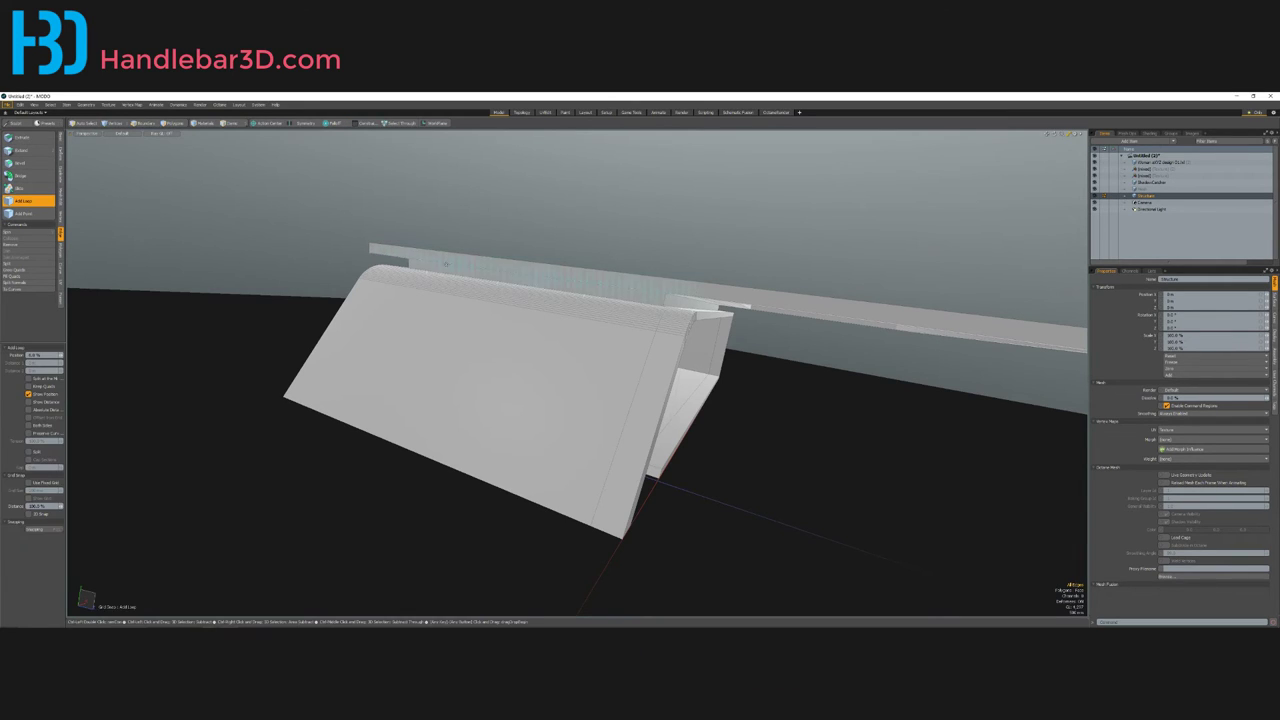
pyautogui.click(403, 280)
# Step: Try to add a horizontal edge loop across the inner face of the upright end wall
pyautogui.keyDown('alt'); pyautogui.moveTo(301, 276); pyautogui.dragTo(560, 330); pyautogui.keyUp('alt')
pyautogui.keyDown('alt'); pyautogui.moveTo(191, 429); pyautogui.dragTo(767, 337); pyautogui.keyUp('alt')
pyautogui.scroll(2, 767, 337)
pyautogui.scroll(-3, 767, 337)
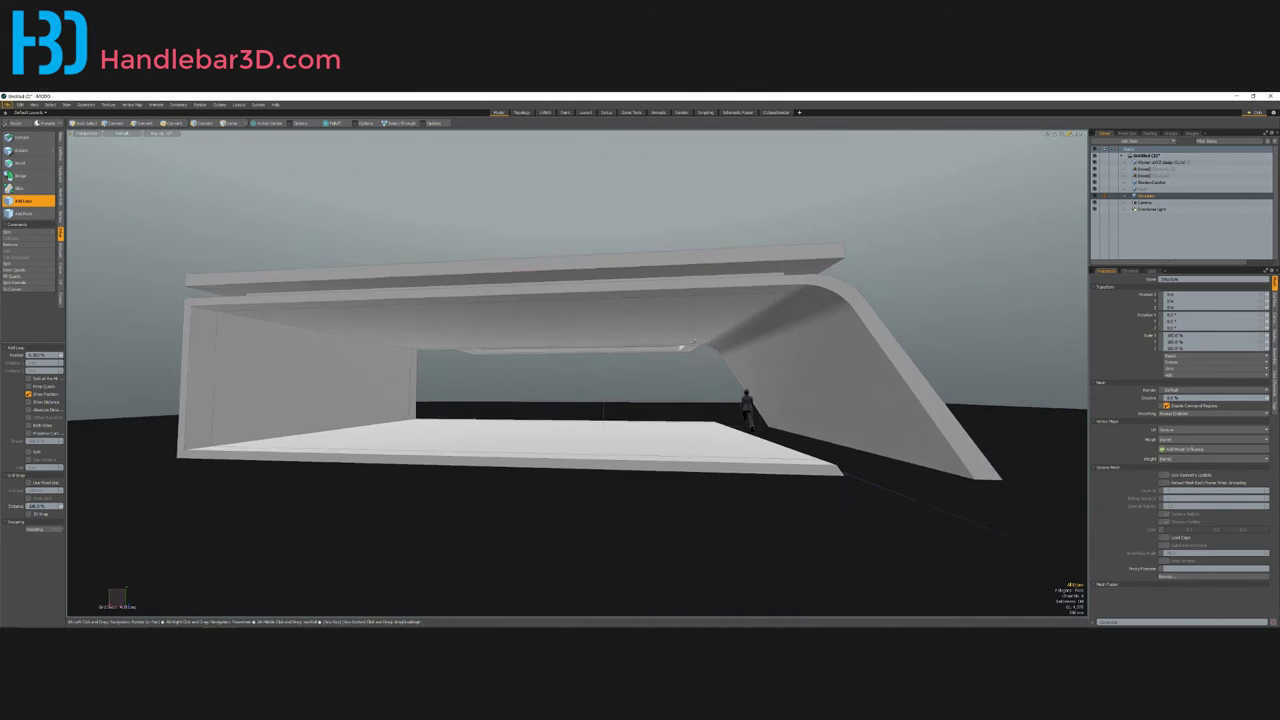
pyautogui.keyDown('alt'); pyautogui.moveTo(320, 350); pyautogui.dragTo(293, 327); pyautogui.keyUp('alt')
pyautogui.scroll(2, 405, 348)
pyautogui.scroll(-2, 305, 363)
pyautogui.scroll(-3, 290, 351)
pyautogui.keyDown('alt'); pyautogui.moveTo(492, 345); pyautogui.dragTo(512, 344); pyautogui.keyUp('alt')
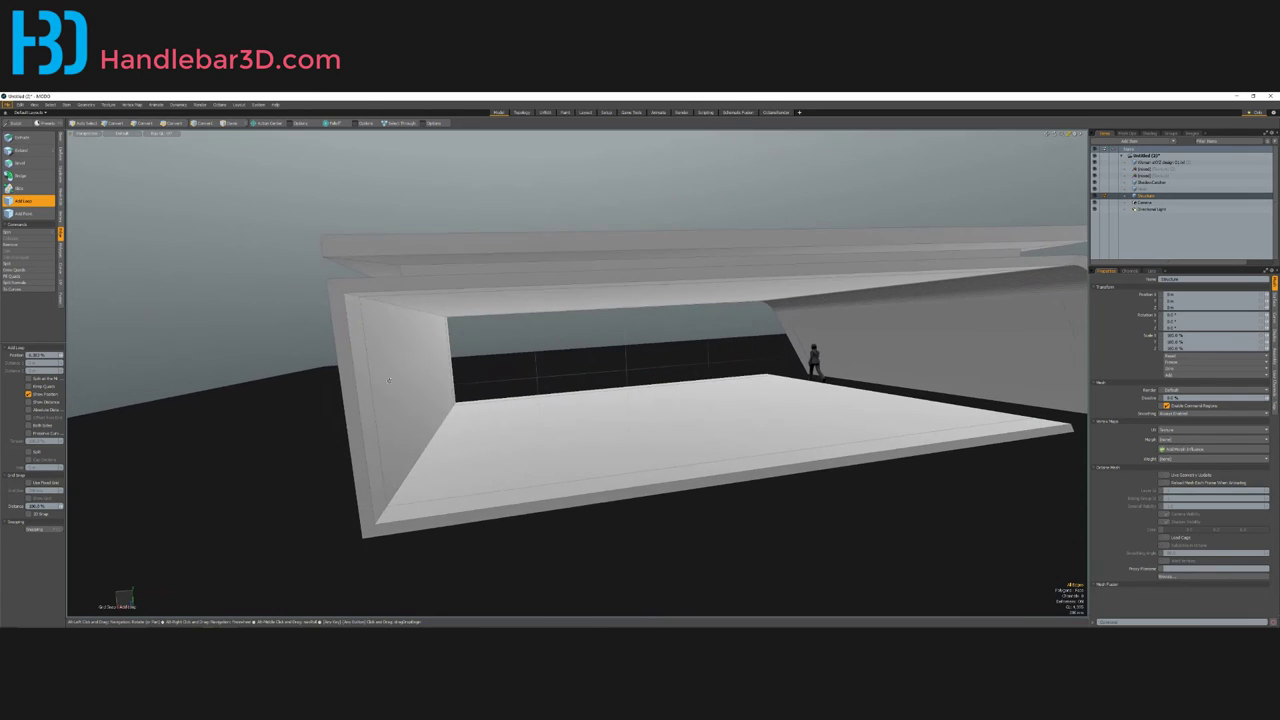
pyautogui.scroll(2, 512, 344)
pyautogui.click(44, 199)
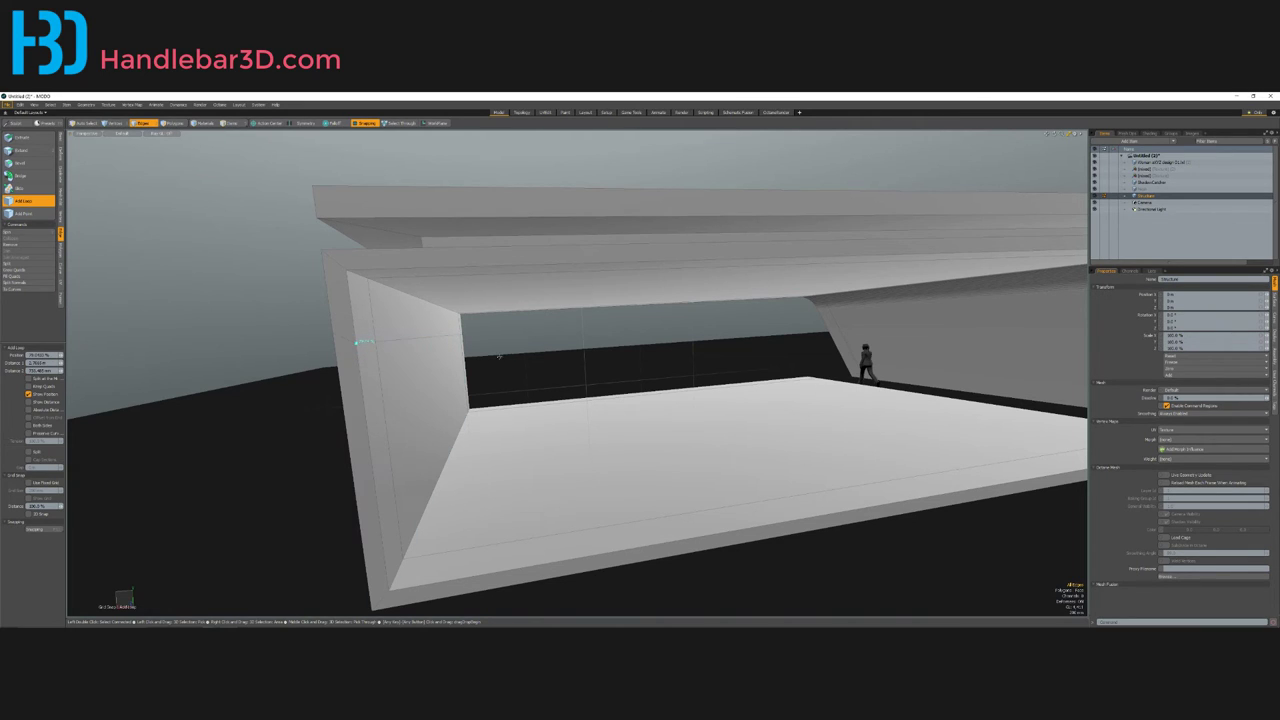
# Step: Slice the whole structure horizontally in the front view, well above the figure's head and below the frame's ceiling
pyautogui.hotkey('ctrl', 'space')
pyautogui.click(549, 369)
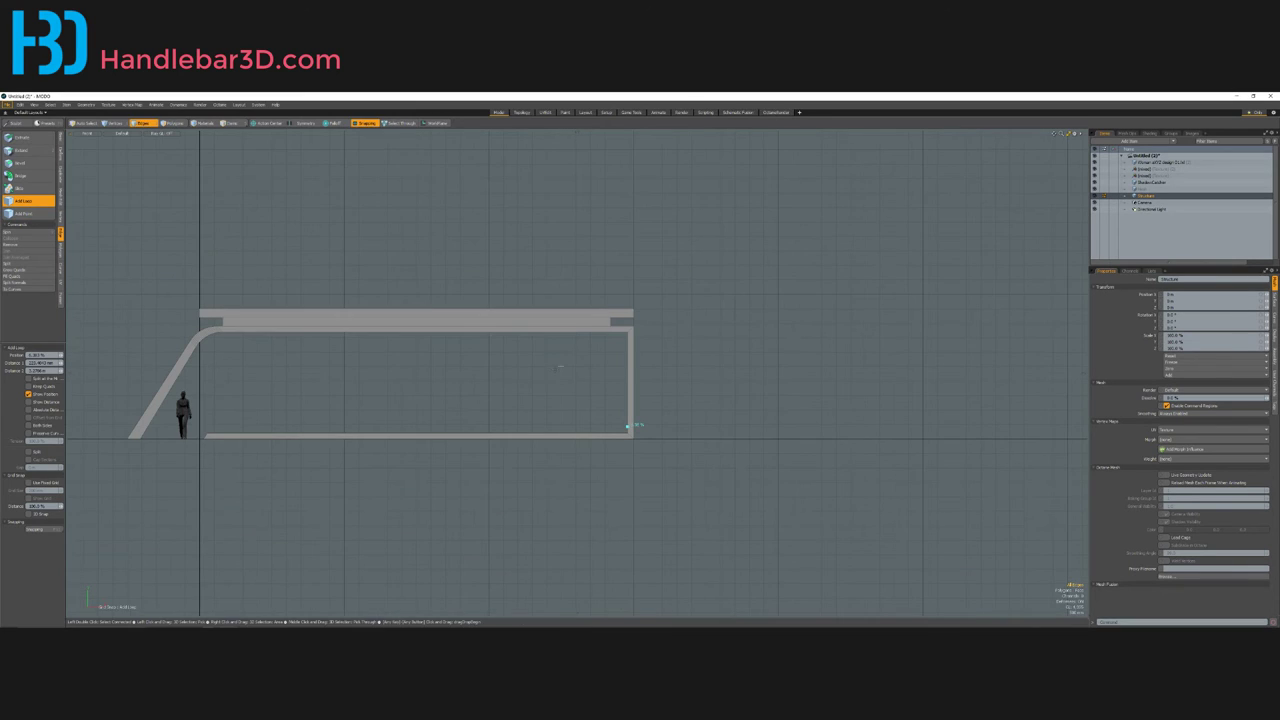
pyautogui.hotkey('ctrl', 'space')
pyautogui.scroll(3, 646, 356)
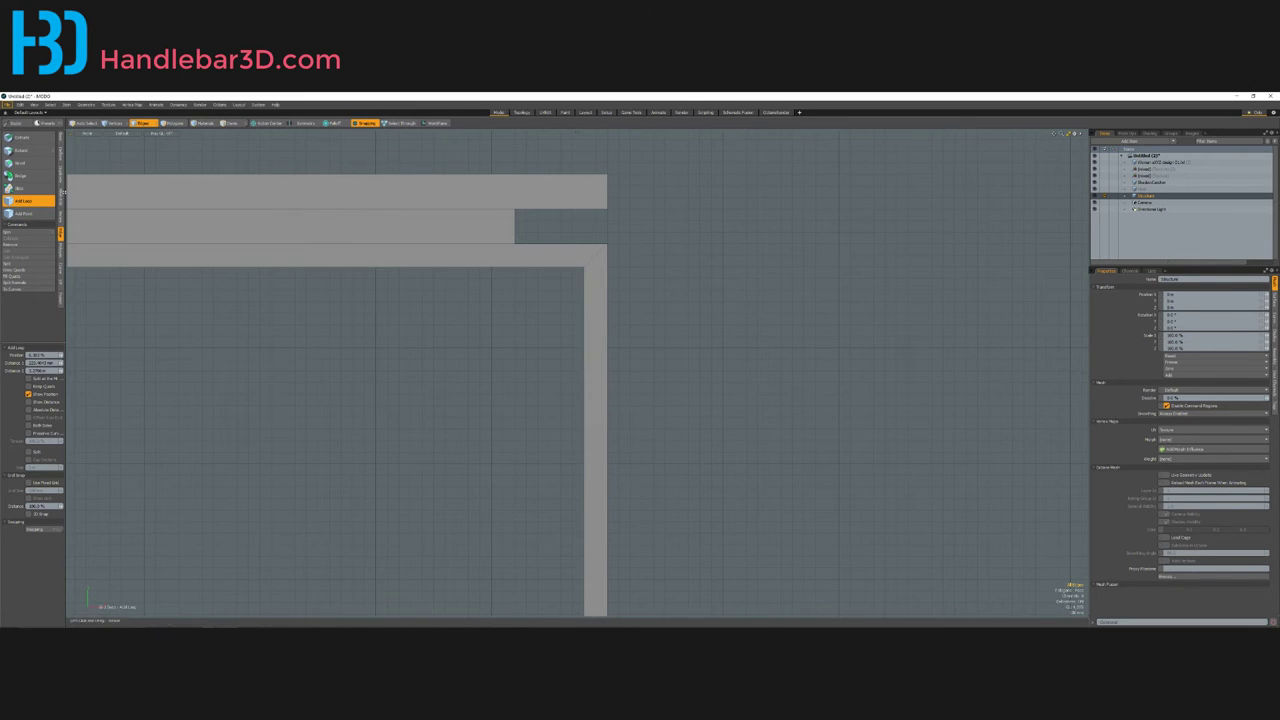
pyautogui.click(31, 139)
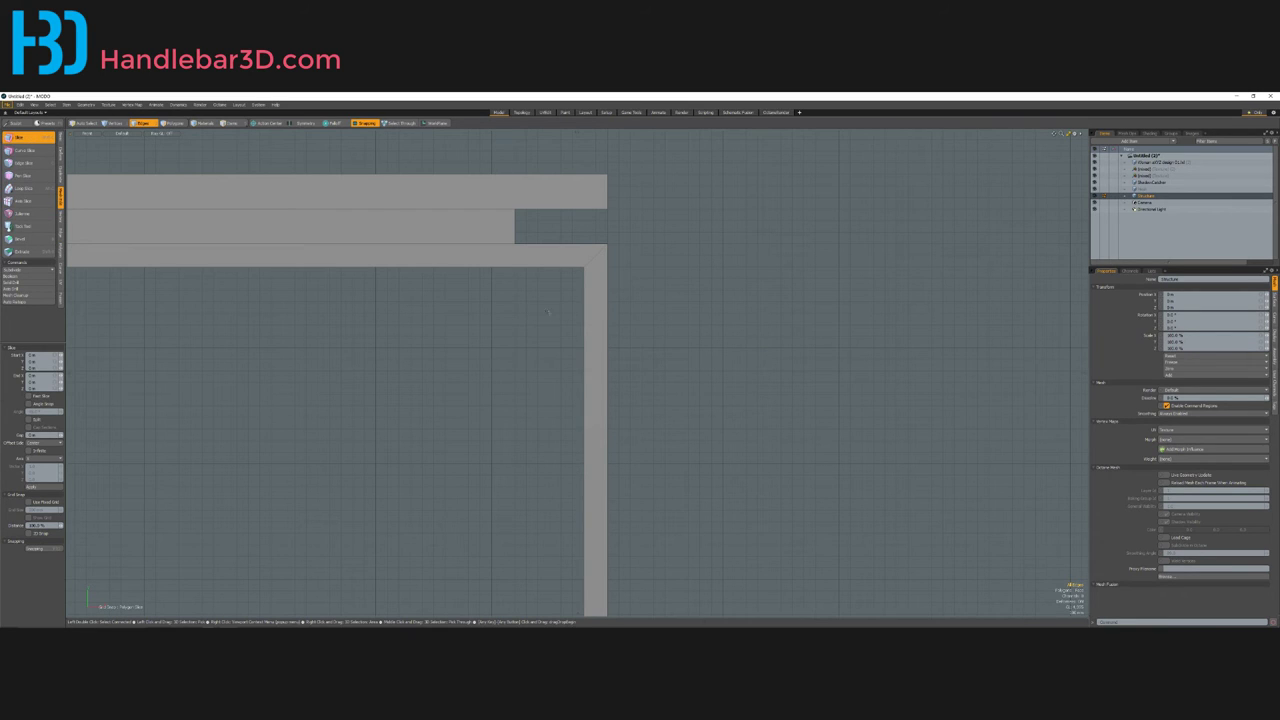
pyautogui.scroll(-5, 514, 314)
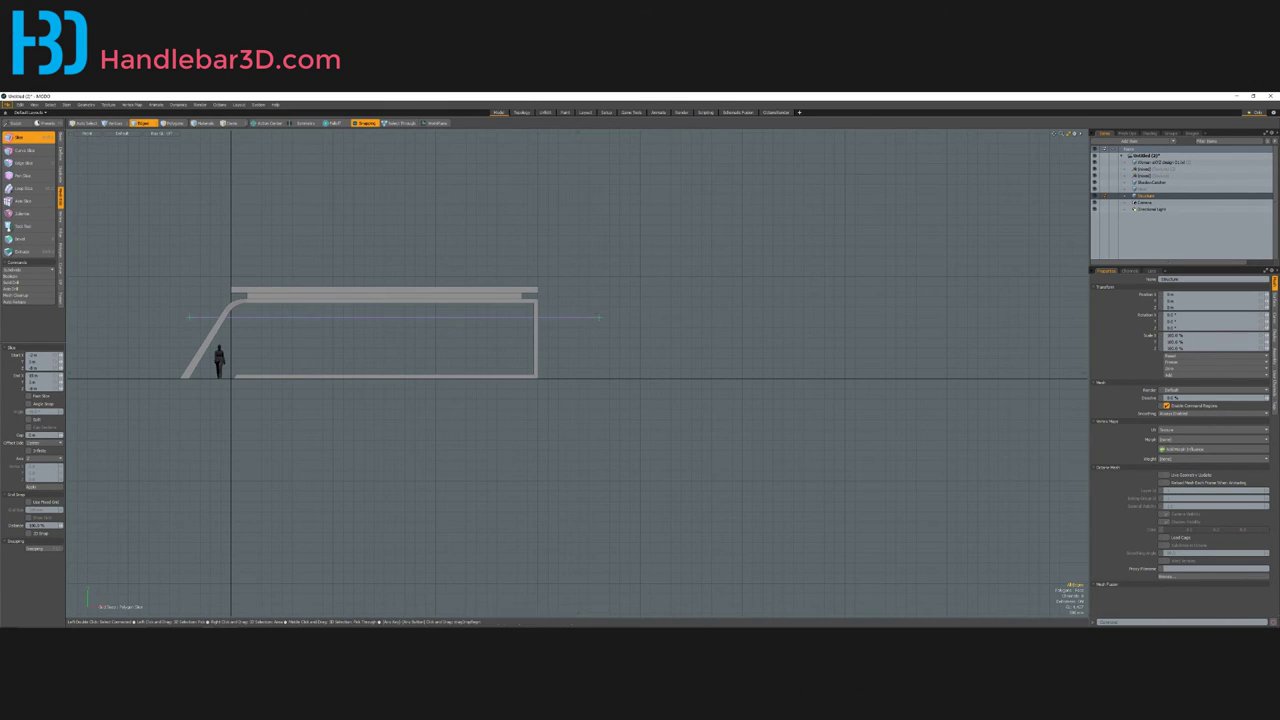
pyautogui.press('space')
pyautogui.scroll(2, 210, 333)
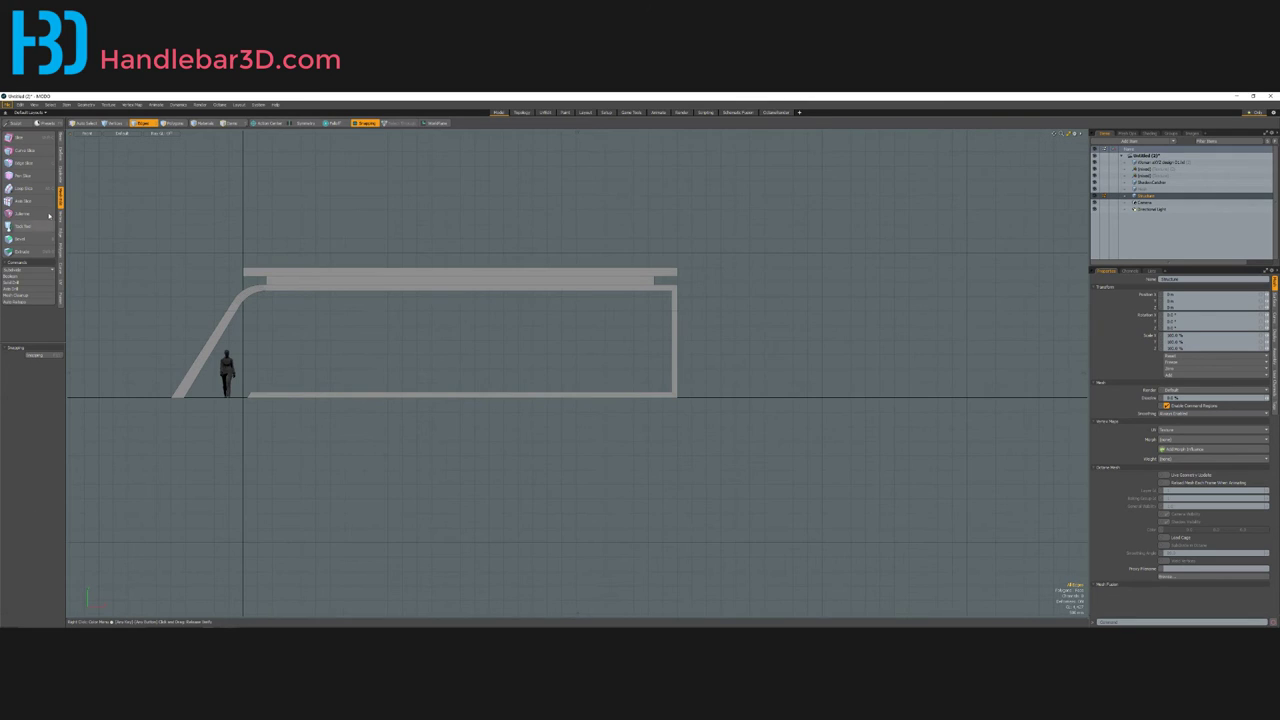
# Step: Slice the whole structure horizontally a second time in the front view, at about the figure's head height
pyautogui.click(40, 164)
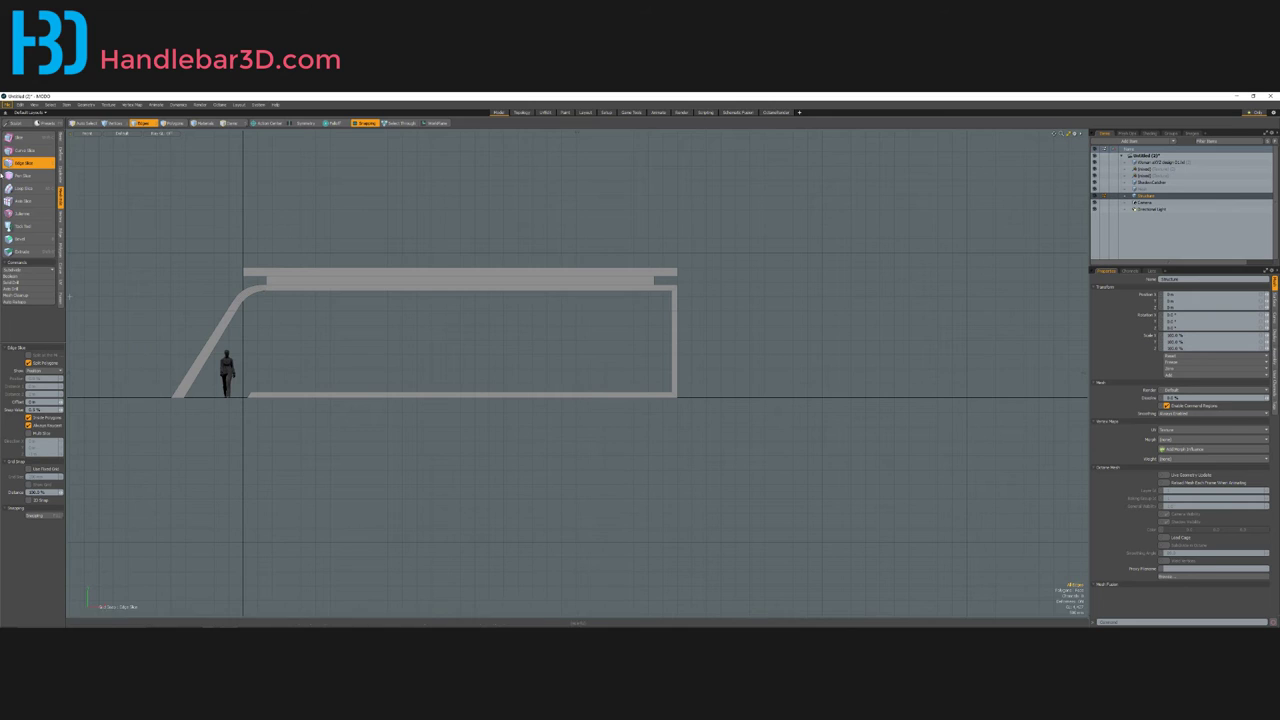
pyautogui.click(22, 137)
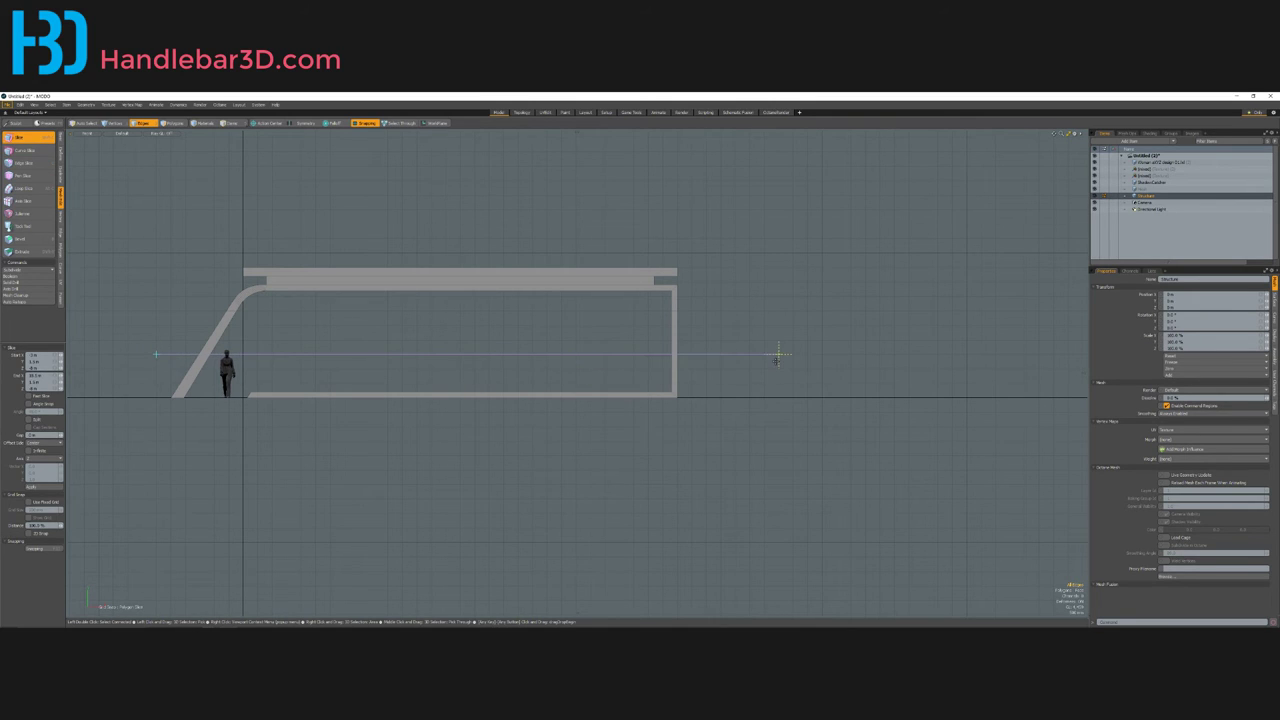
pyautogui.press('space')
pyautogui.hotkey('ctrl', 'space')
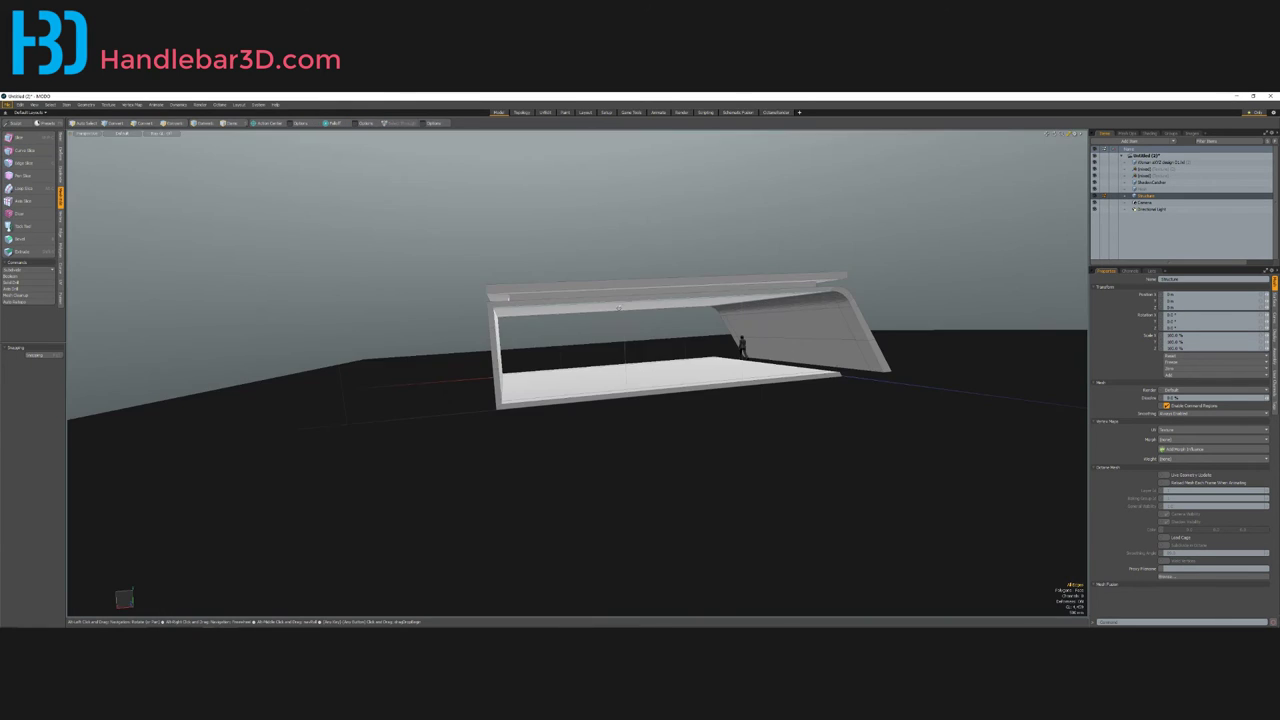
pyautogui.keyDown('alt'); pyautogui.moveTo(745, 375); pyautogui.dragTo(188, 383); pyautogui.keyUp('alt')
pyautogui.scroll(3, 583, 352)
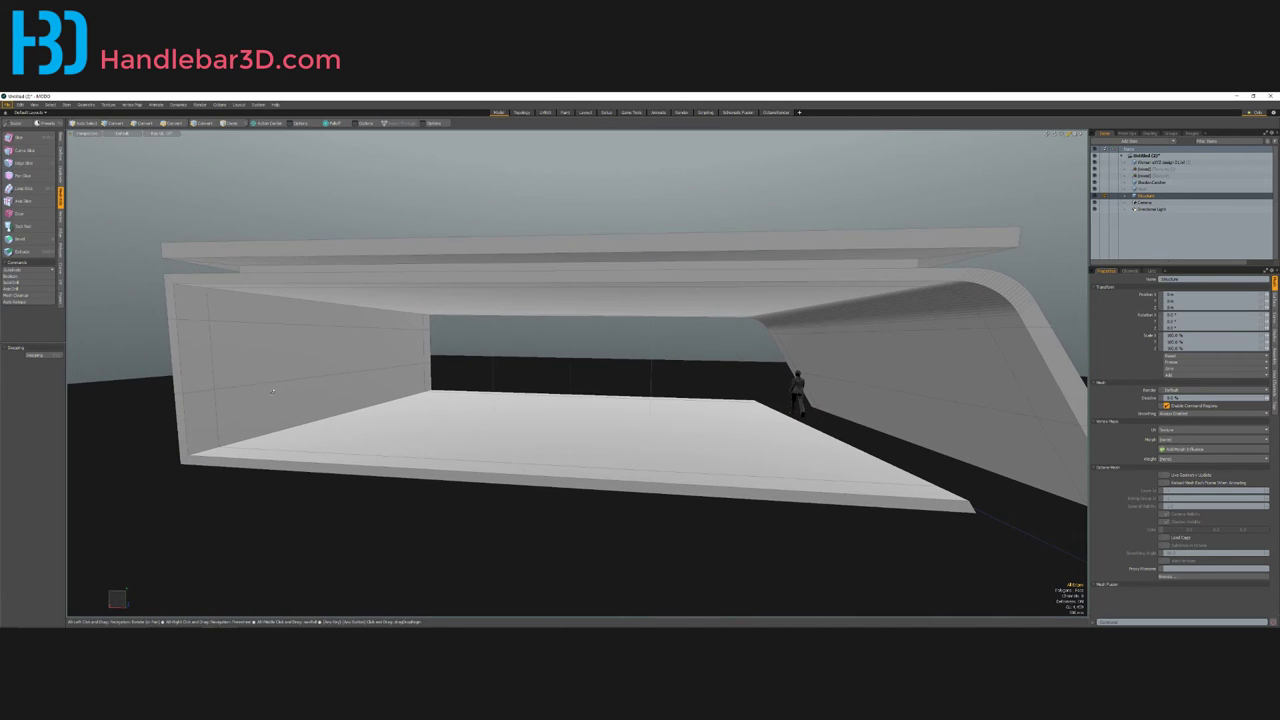
# Step: Select the lower slice's vertices on the upright end wall in the front view and move them upward to narrow the band between the slices
pyautogui.hotkey('ctrl', 'space')
pyautogui.click(320, 380)
pyautogui.scroll(-2, 356, 383)
pyautogui.scroll(2, 421, 384)
pyautogui.scroll(-2, 417, 384)
pyautogui.hotkey('ctrl', 'space')
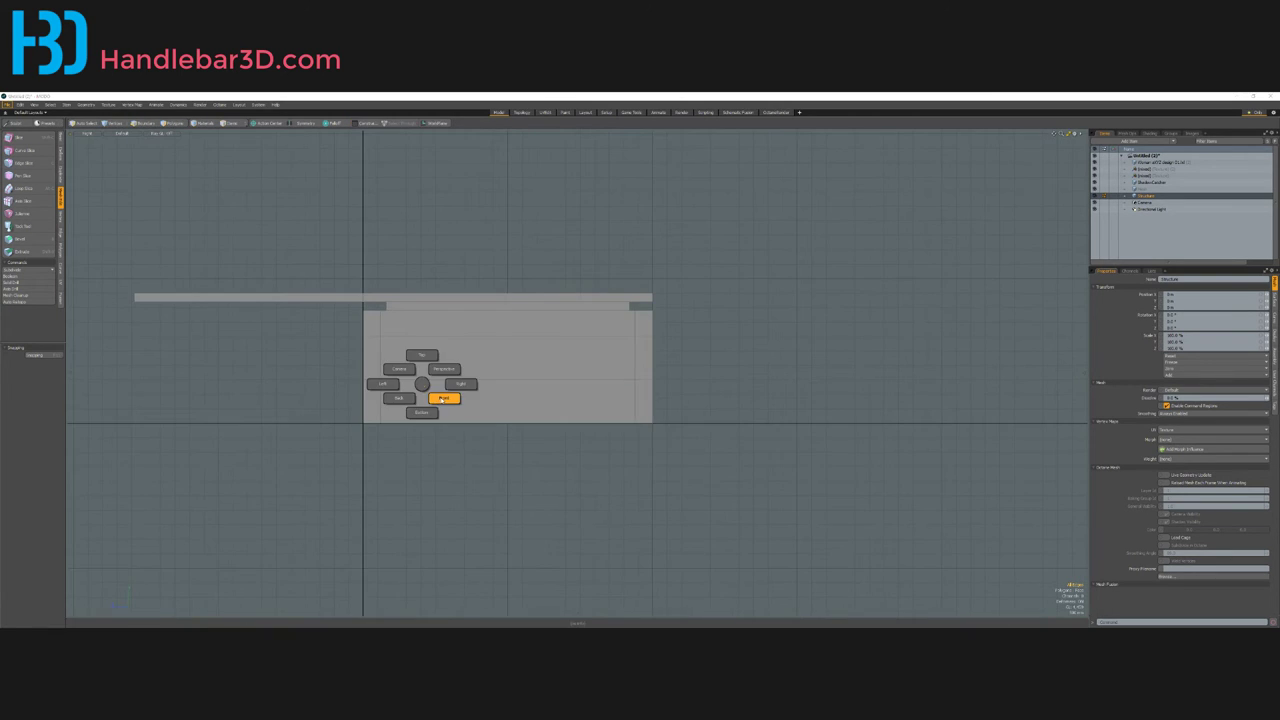
pyautogui.click(445, 397)
pyautogui.scroll(4, 790, 381)
pyautogui.press('1')
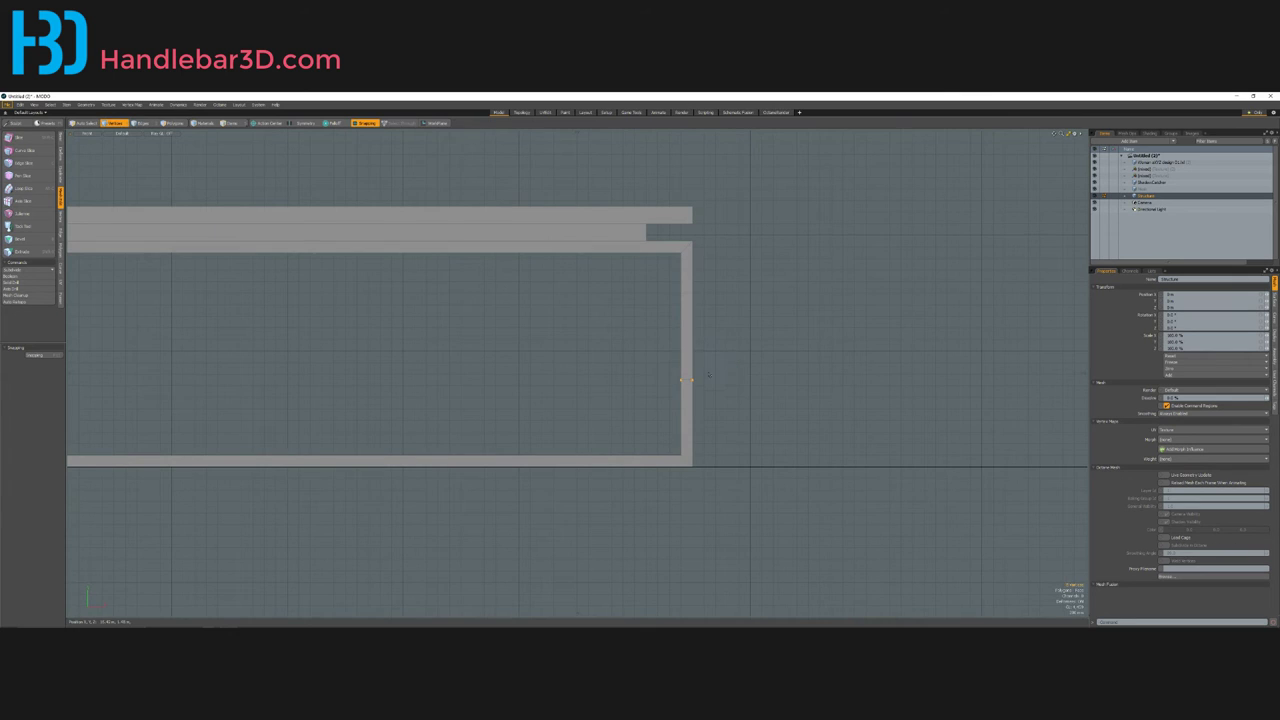
pyautogui.scroll(2, 708, 376)
pyautogui.press('w')
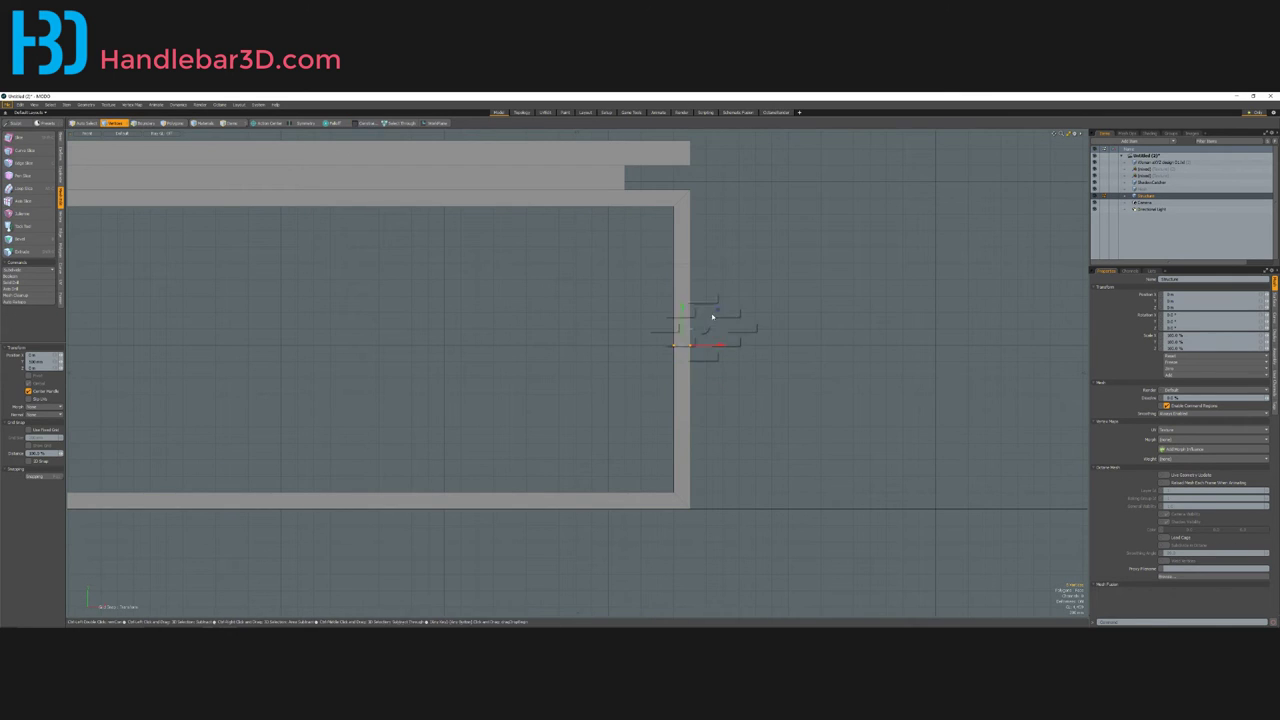
pyautogui.keyDown('alt'); pyautogui.moveTo(712, 317); pyautogui.dragTo(440, 348); pyautogui.keyUp('alt')
pyautogui.press('Escape')
pyautogui.keyDown('alt'); pyautogui.moveTo(540, 368); pyautogui.dragTo(387, 357); pyautogui.keyUp('alt')
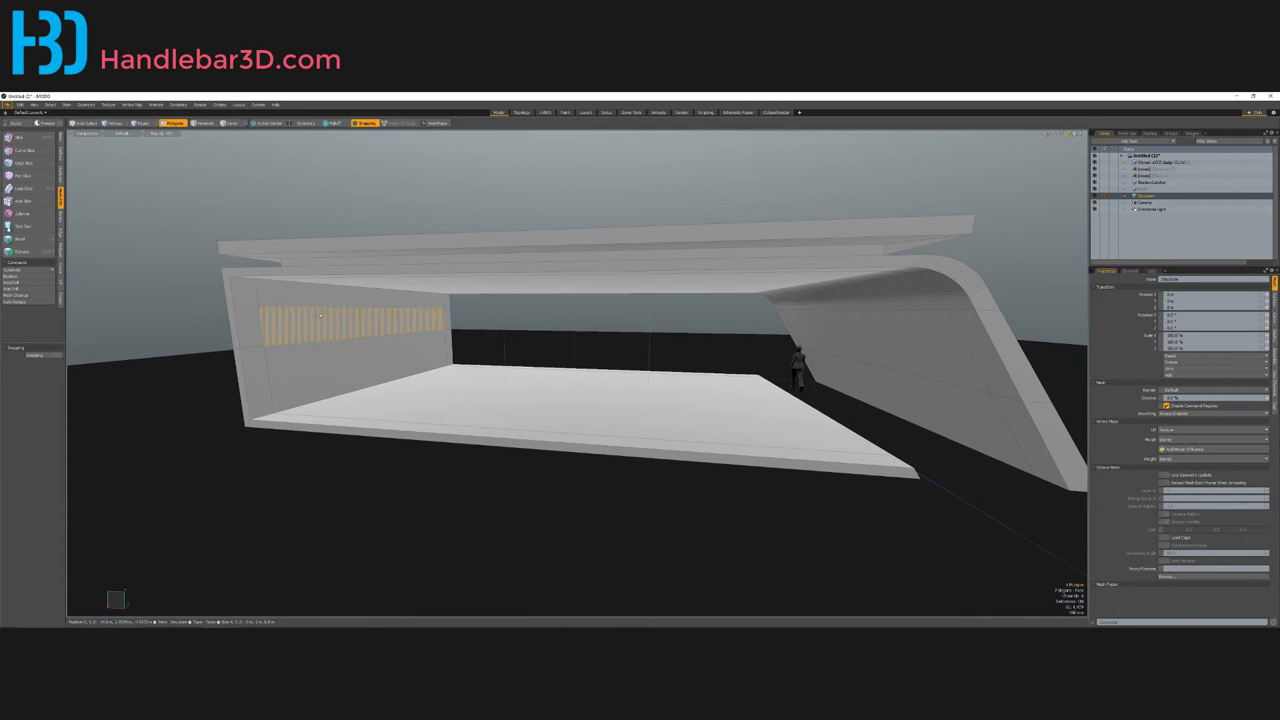
# Step: Delete the selected inner and outer polygons on both end walls to open a window hole in each
pyautogui.keyDown('alt'); pyautogui.moveTo(321, 316); pyautogui.dragTo(899, 323); pyautogui.keyUp('alt')
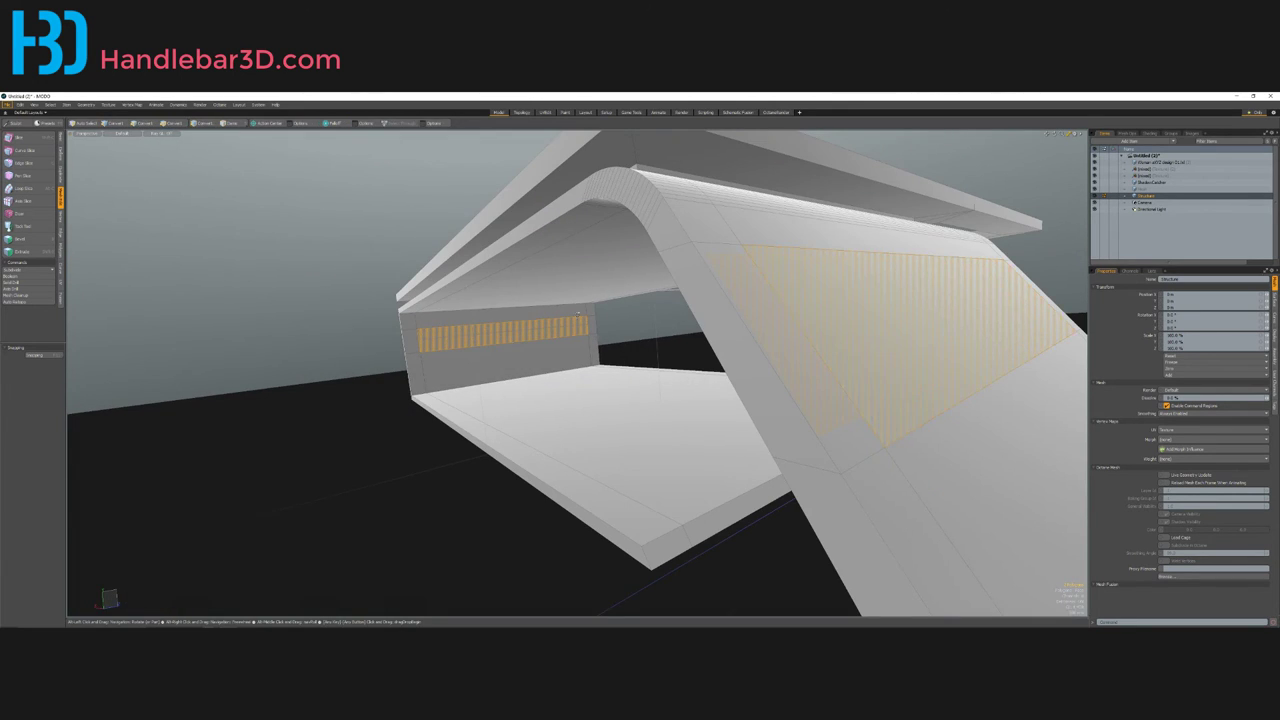
pyautogui.keyDown('alt'); pyautogui.moveTo(579, 313); pyautogui.dragTo(460, 302); pyautogui.keyUp('alt')
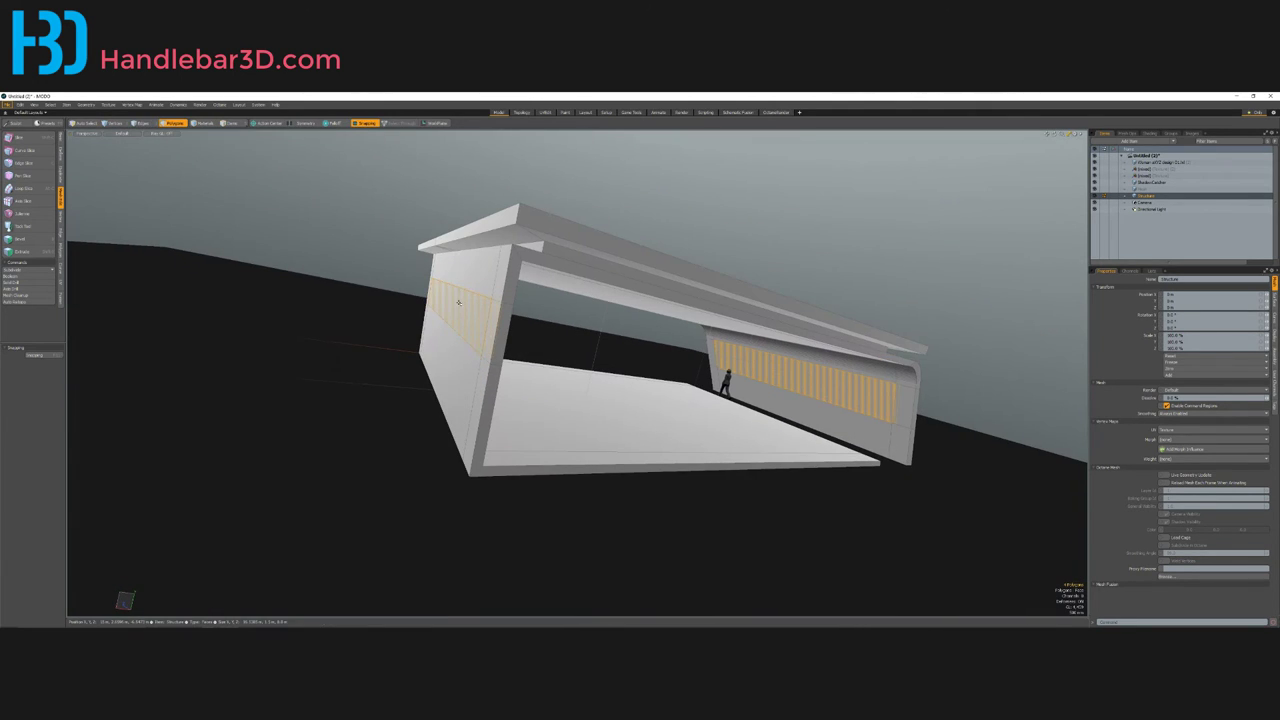
pyautogui.press('Delete')
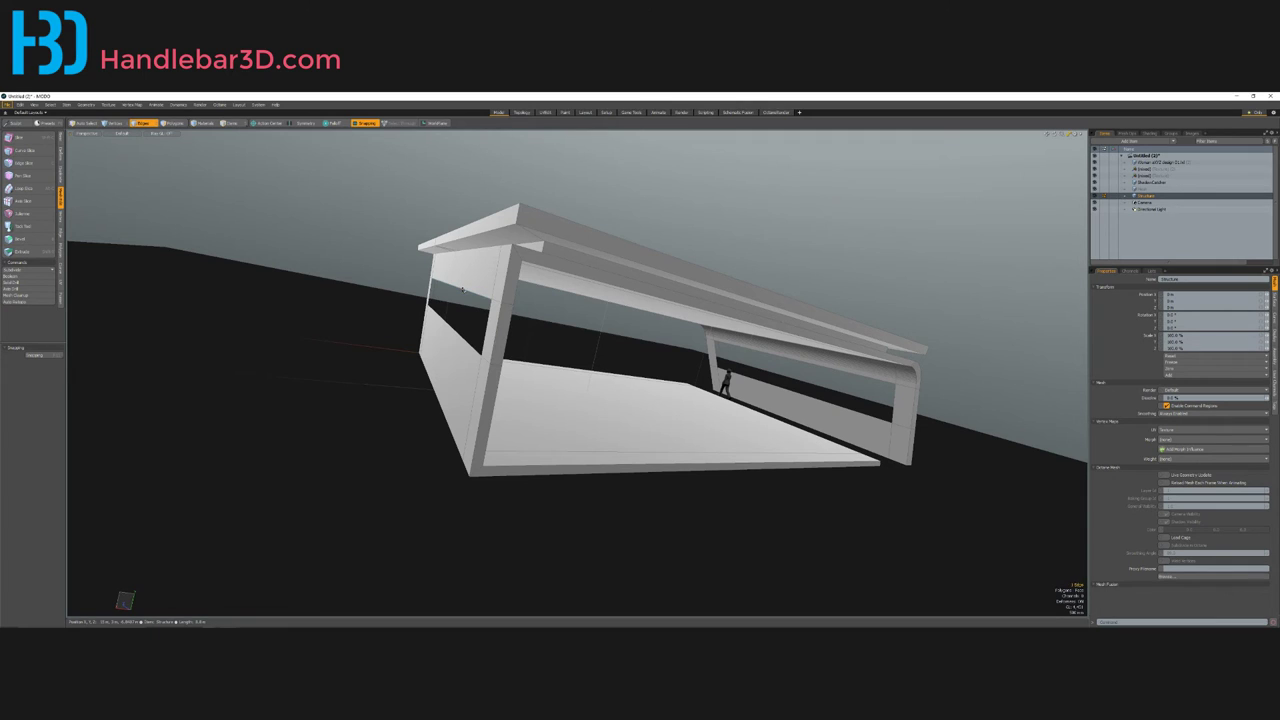
# Step: Bridge the boundary edges of the upright end wall's opening to close its thickness
pyautogui.keyDown('alt'); pyautogui.moveTo(434, 292); pyautogui.dragTo(224, 274); pyautogui.keyUp('alt')
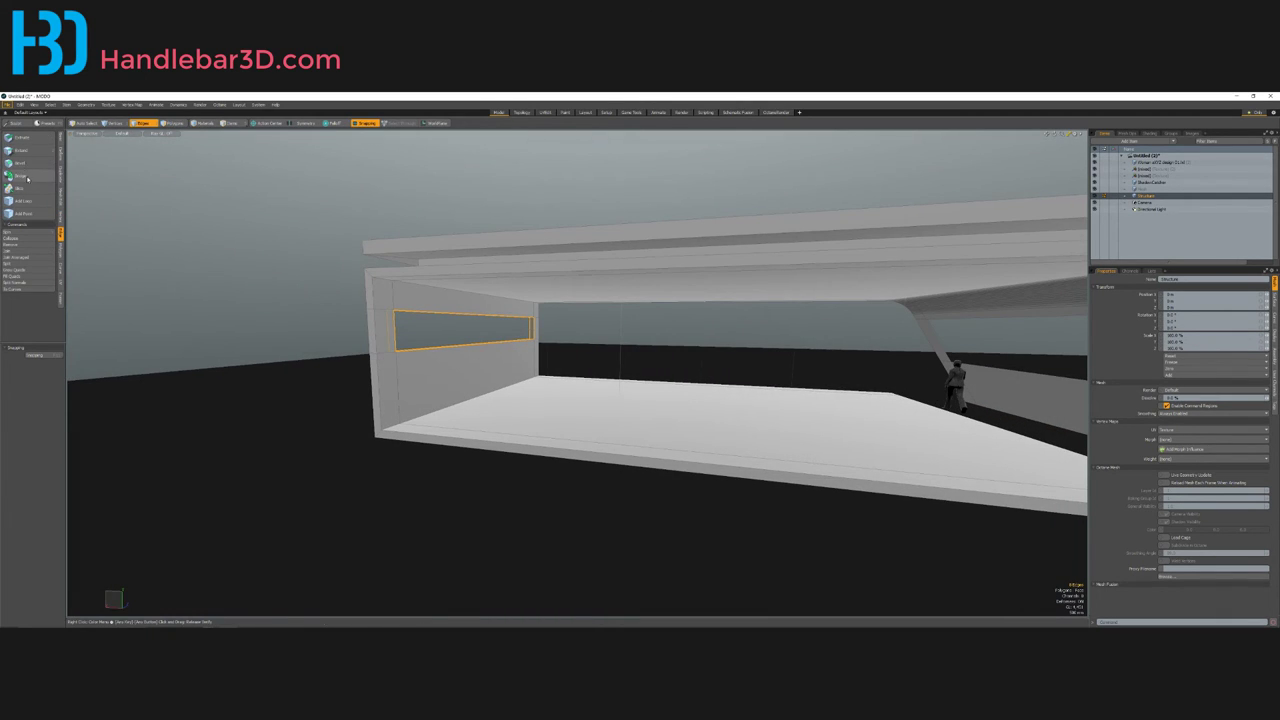
pyautogui.click(28, 177)
pyautogui.keyDown('alt'); pyautogui.moveTo(650, 318); pyautogui.dragTo(829, 422); pyautogui.keyUp('alt')
pyautogui.press('space')
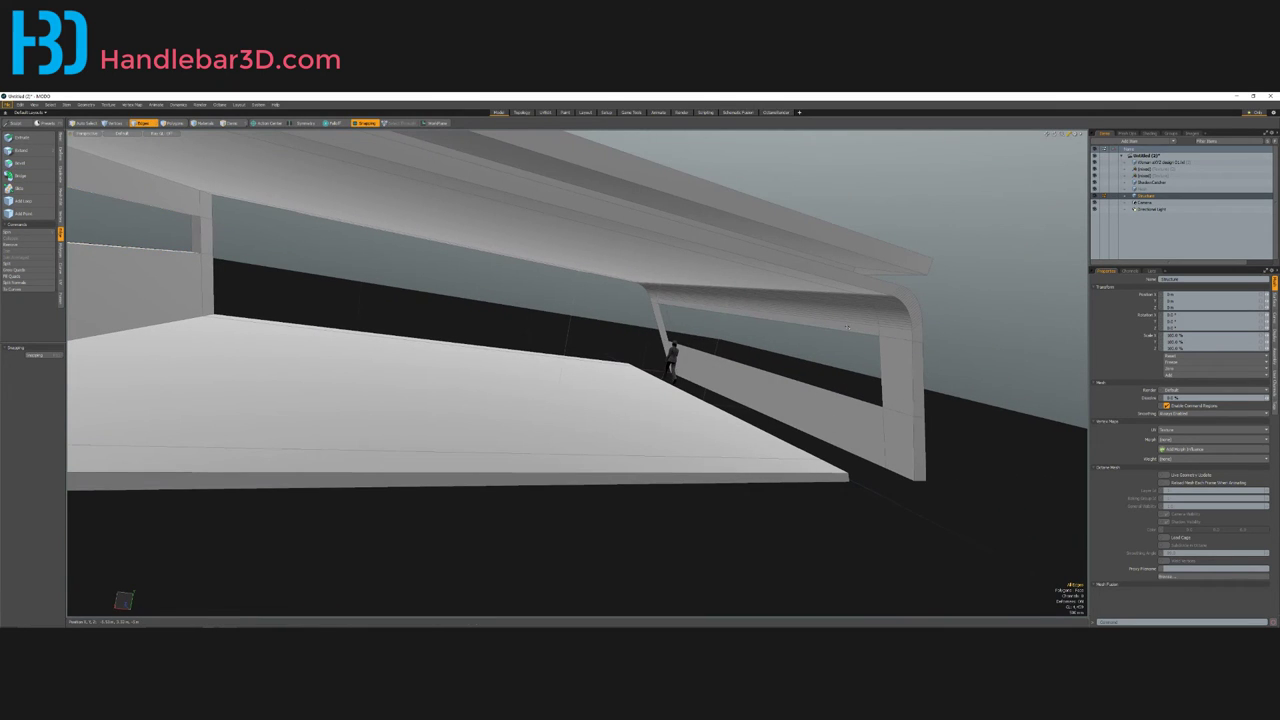
# Step: Select the inner and outer boundary edges of the slanted wall's opening, bridge them, and clear the selection
pyautogui.keyDown('alt'); pyautogui.moveTo(901, 354); pyautogui.dragTo(753, 330); pyautogui.keyUp('alt')
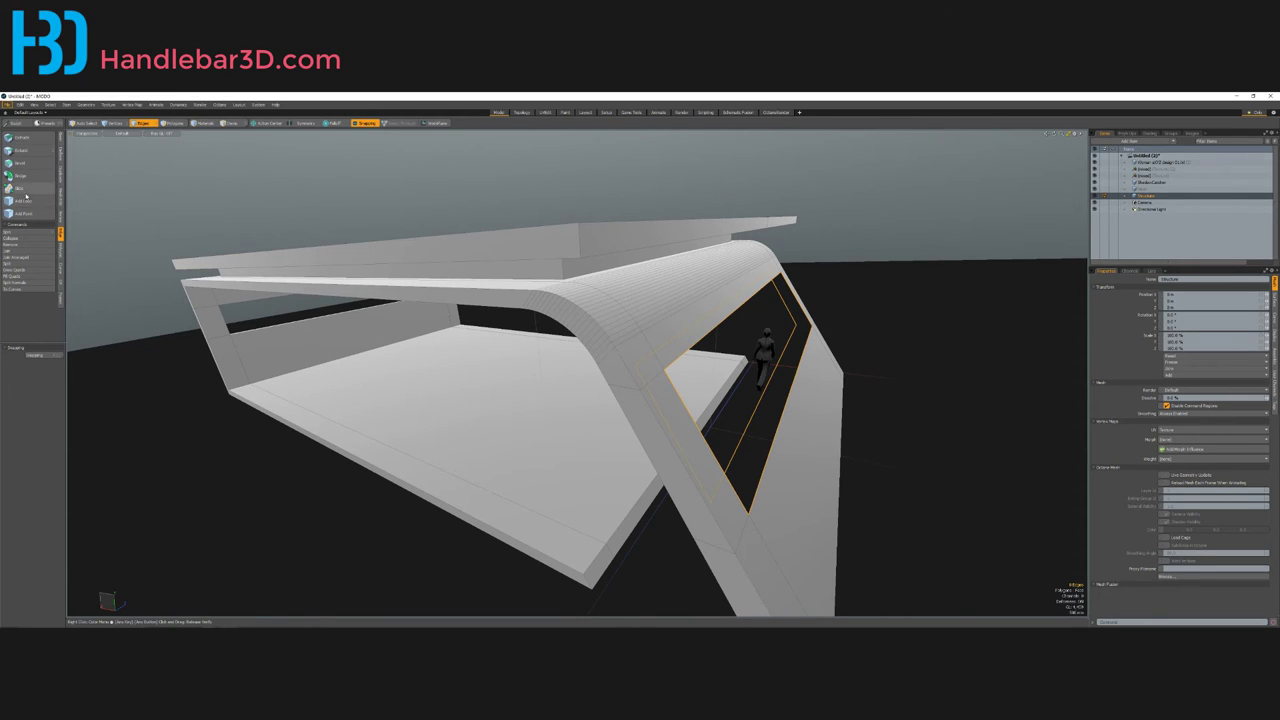
pyautogui.click(20, 175)
pyautogui.keyDown('alt'); pyautogui.moveTo(520, 300); pyautogui.dragTo(400, 291); pyautogui.keyUp('alt')
pyautogui.press('q')
pyautogui.click(400, 291)
# Step: Examine the window openings and the overhanging roof slab from the front, from below and from above
pyautogui.keyDown('alt'); pyautogui.moveTo(500, 350); pyautogui.dragTo(609, 391); pyautogui.keyUp('alt')
pyautogui.scroll(-4, 609, 391)
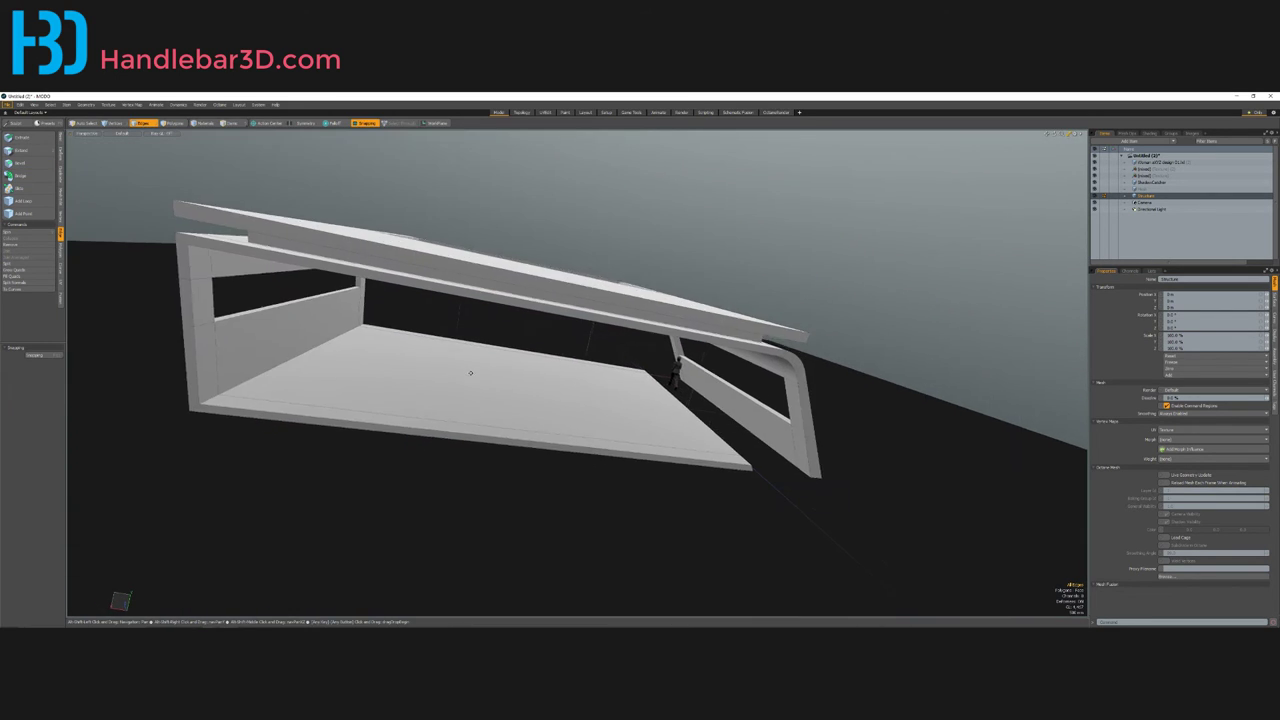
pyautogui.keyDown('alt'); pyautogui.moveTo(471, 371); pyautogui.dragTo(560, 345); pyautogui.keyUp('alt')
pyautogui.scroll(4, 440, 335)
pyautogui.keyDown('alt'); pyautogui.moveTo(440, 335); pyautogui.dragTo(648, 274); pyautogui.keyUp('alt')
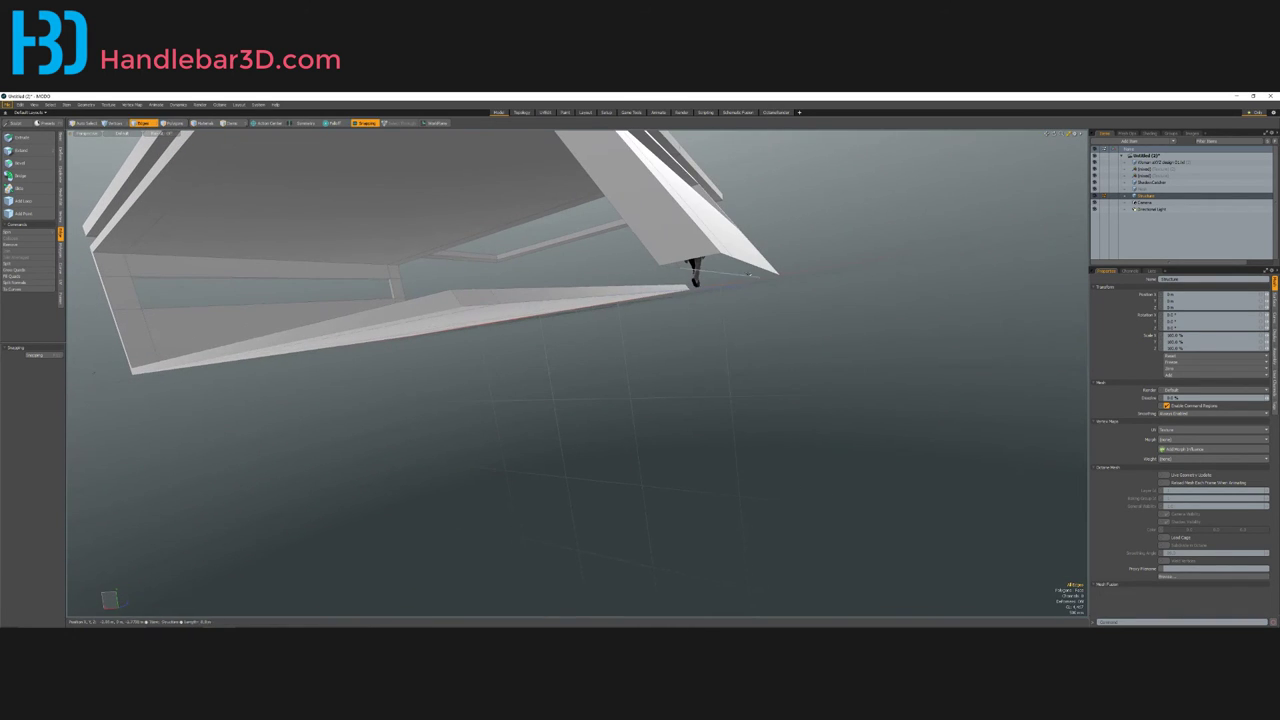
pyautogui.keyDown('alt'); pyautogui.moveTo(745, 252); pyautogui.dragTo(549, 446); pyautogui.keyUp('alt')
pyautogui.keyDown('alt'); pyautogui.moveTo(387, 377); pyautogui.dragTo(453, 332); pyautogui.keyUp('alt')
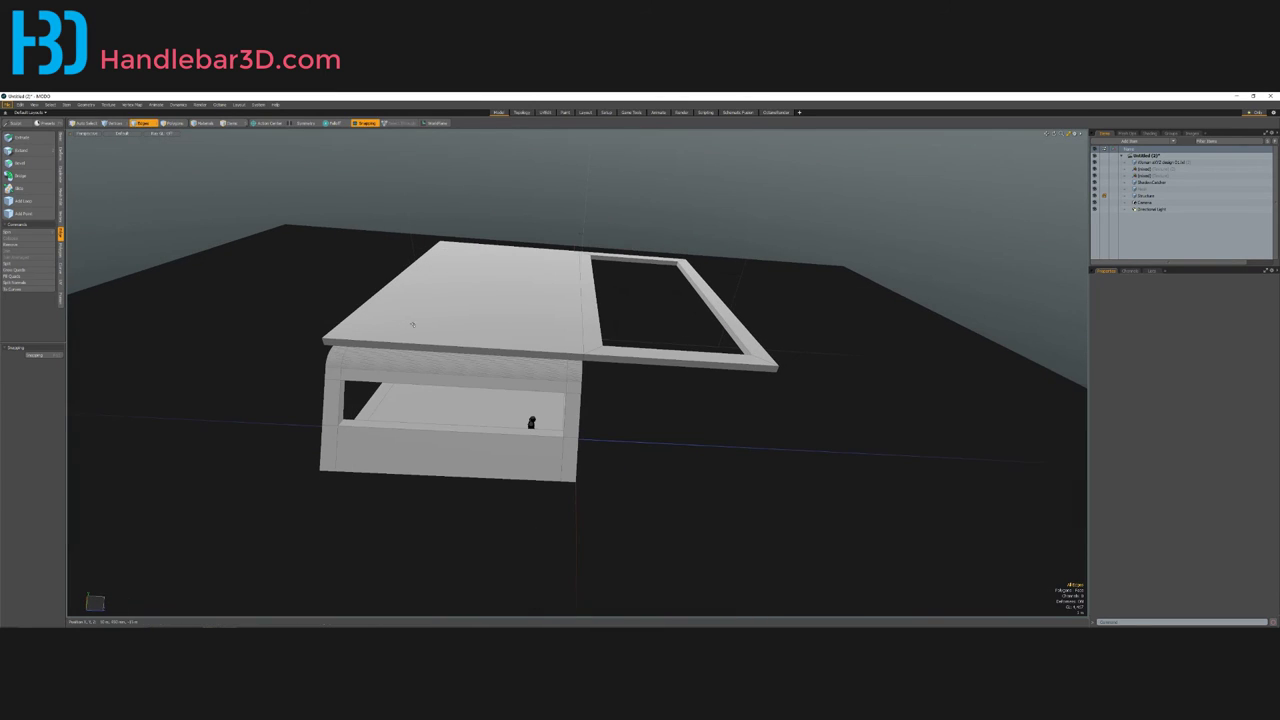
# Step: Move the roof slab's upper edge vertices above the slanted side inward in the front view to angle the slab's end
pyautogui.hotkey('ctrl', 'space')
pyautogui.click(475, 346)
pyautogui.scroll(8, 459, 230)
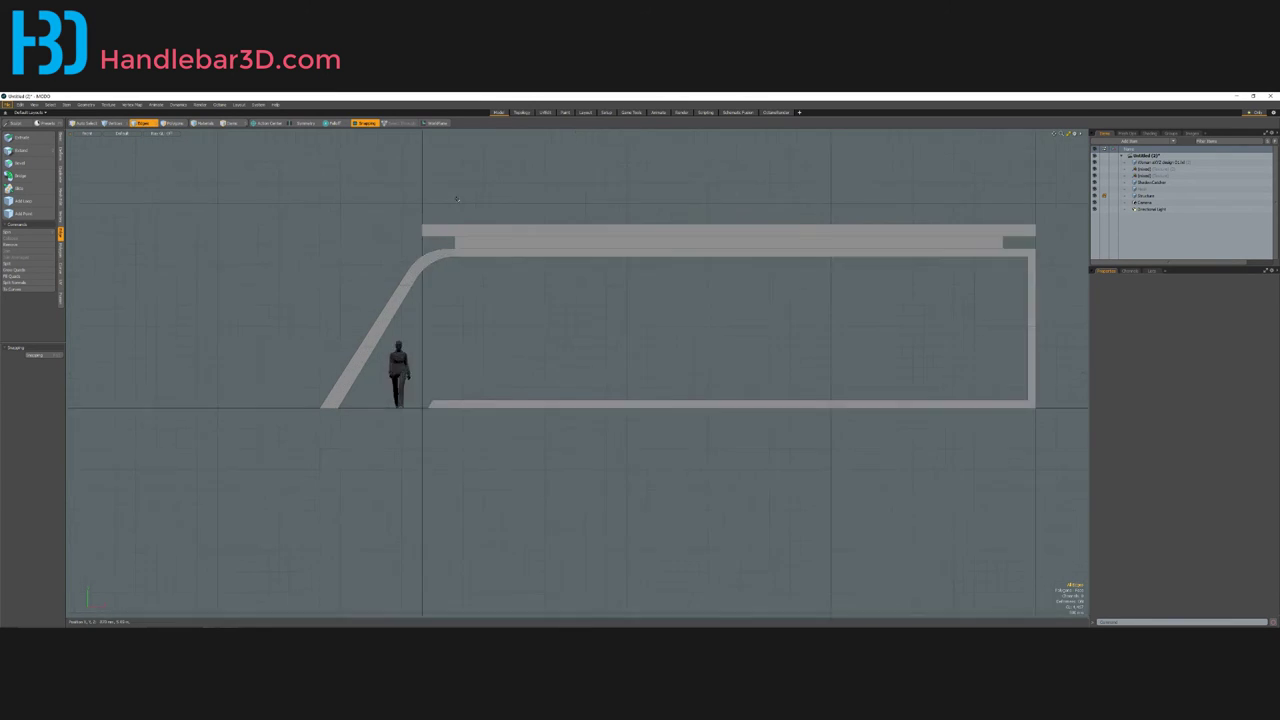
pyautogui.scroll(-4, 380, 410)
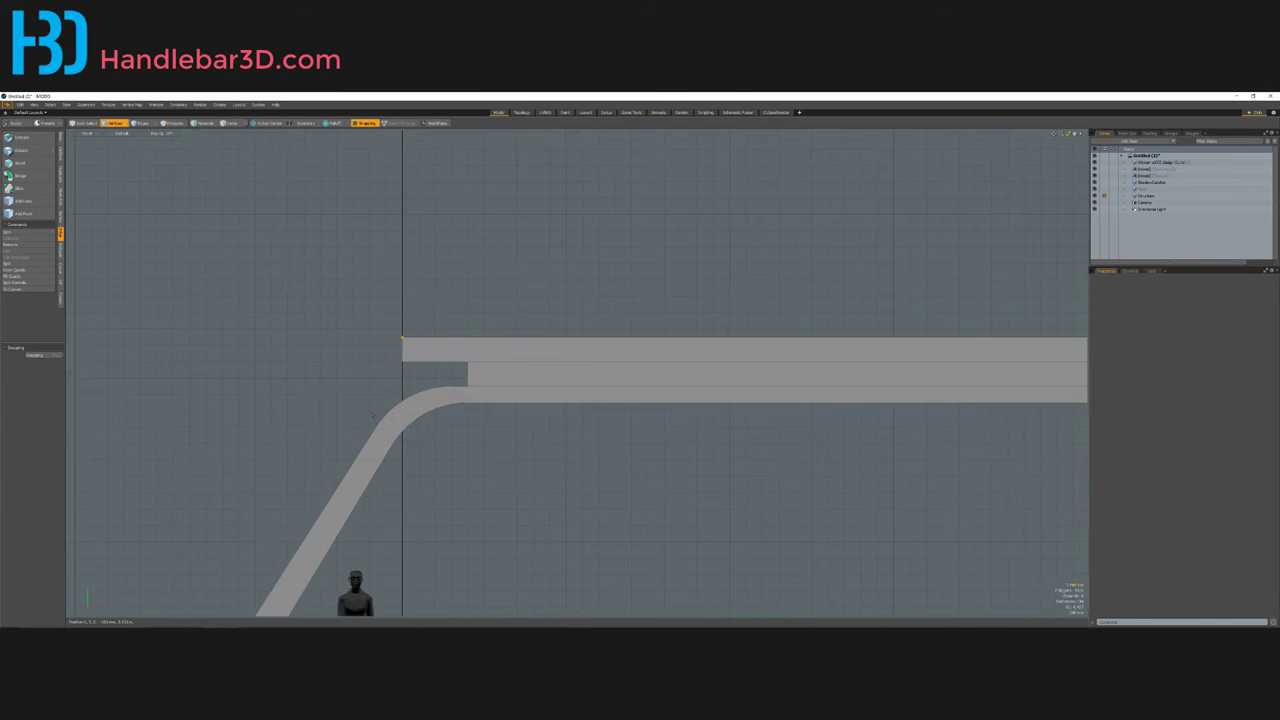
pyautogui.scroll(2, 380, 410)
pyautogui.press('w')
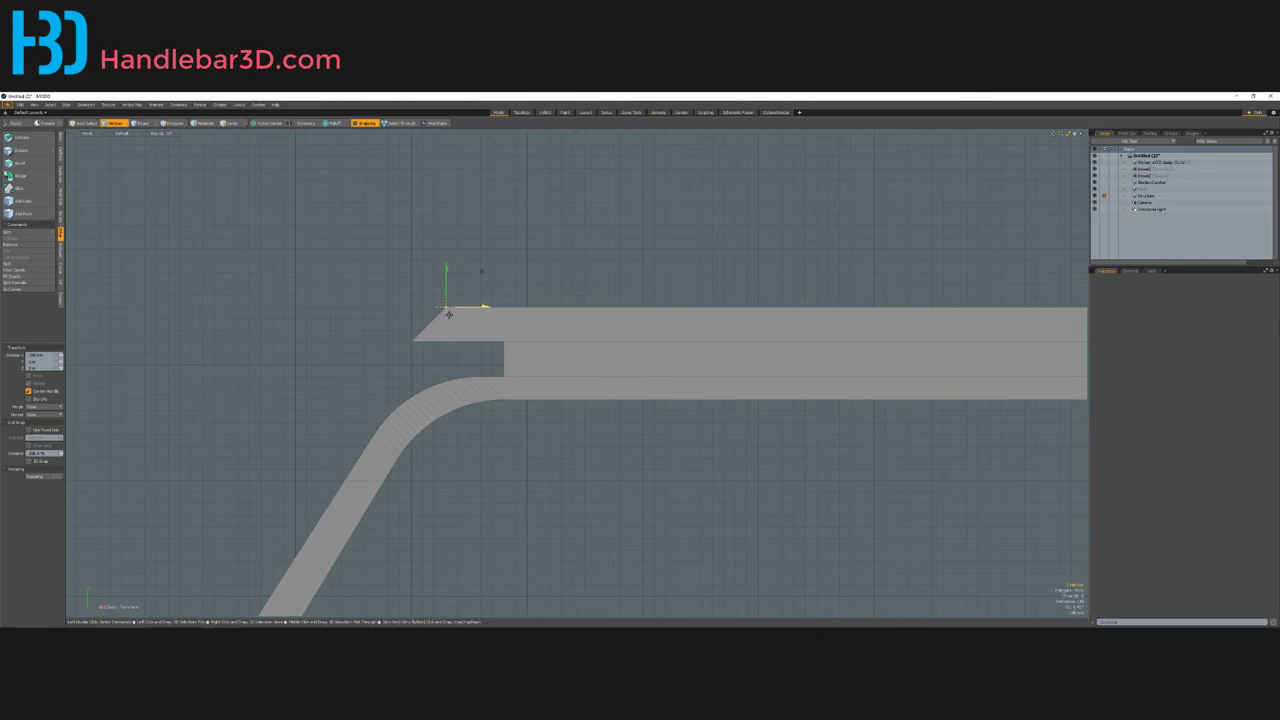
pyautogui.scroll(-4, 472, 308)
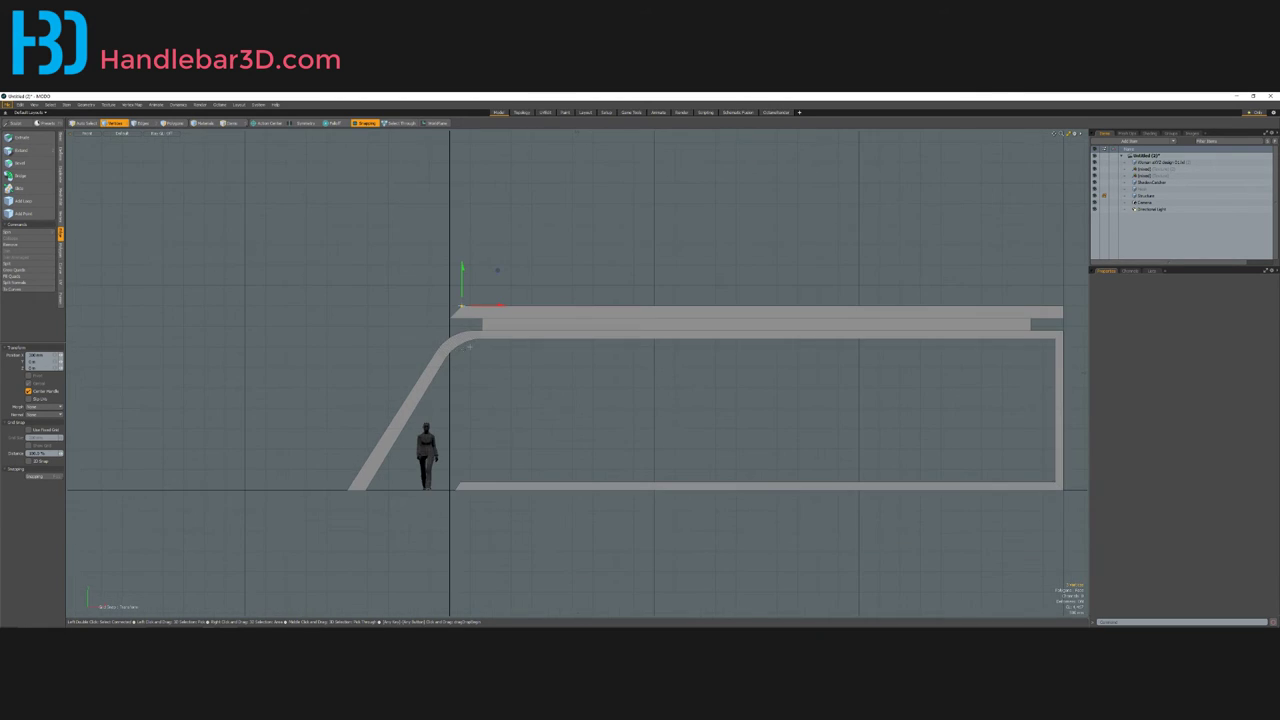
pyautogui.scroll(4, 497, 270)
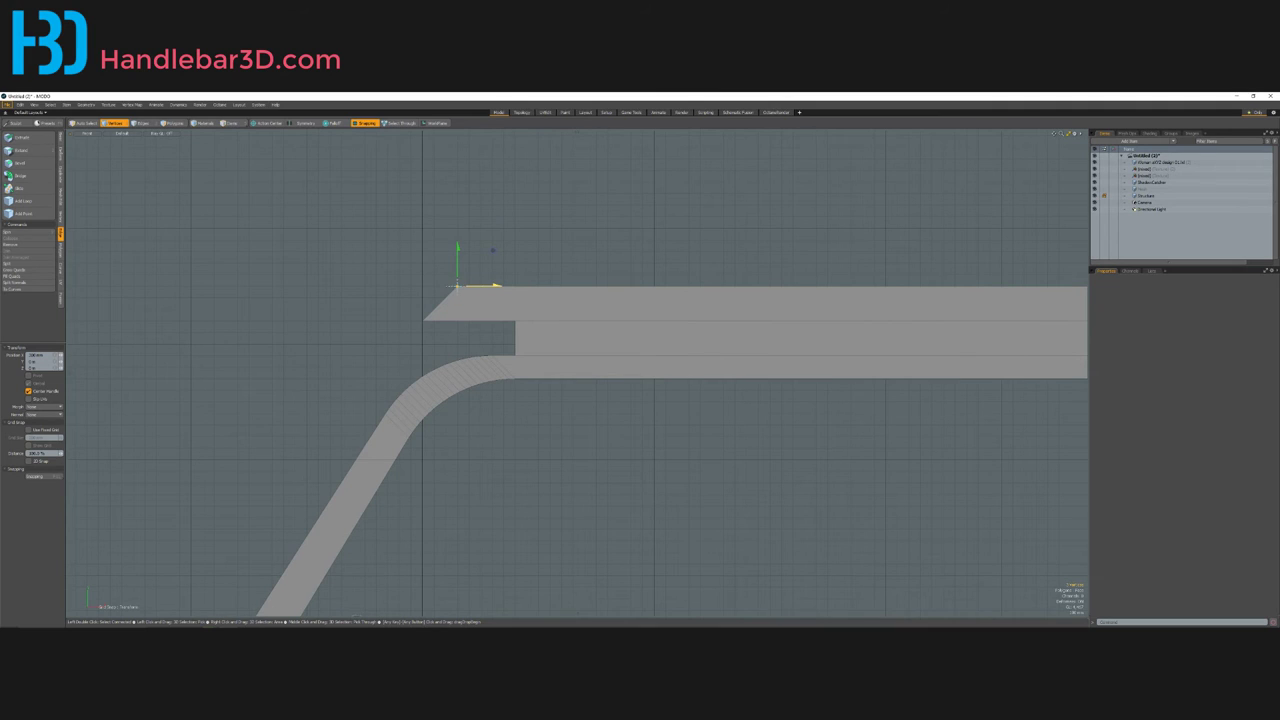
pyautogui.scroll(2, 452, 287)
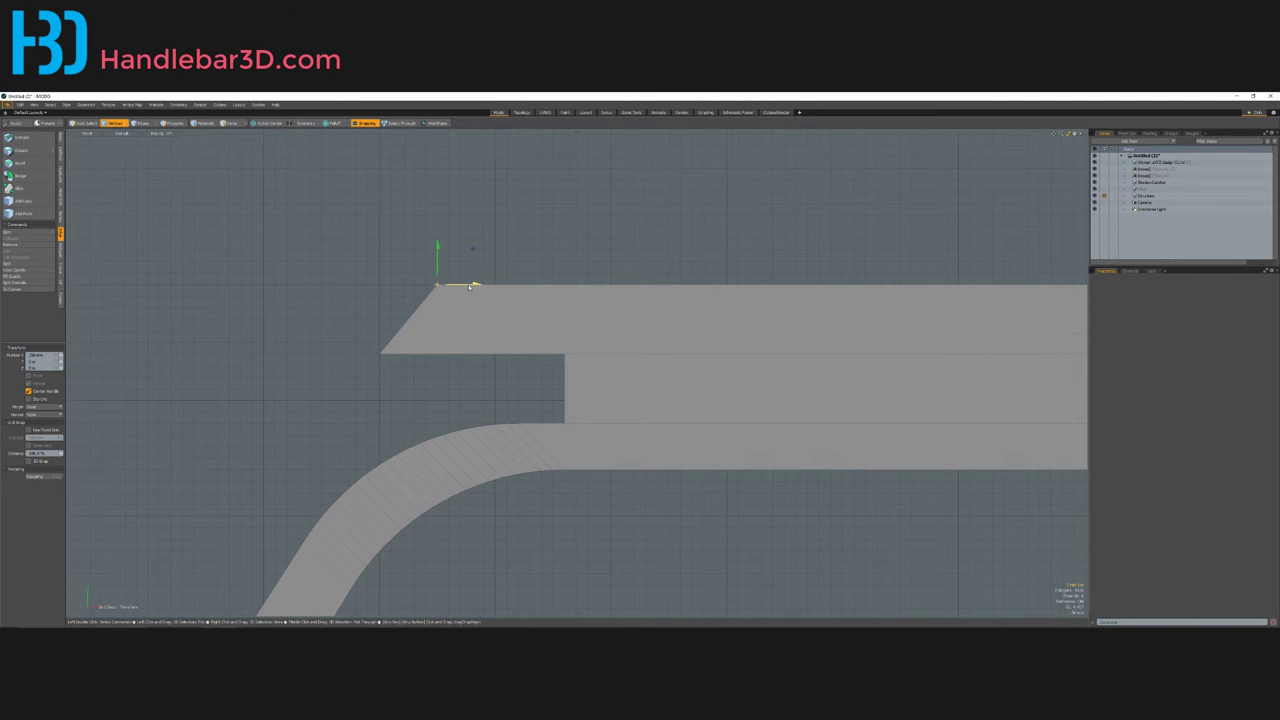
pyautogui.scroll(-2, 462, 289)
pyautogui.scroll(4, 478, 299)
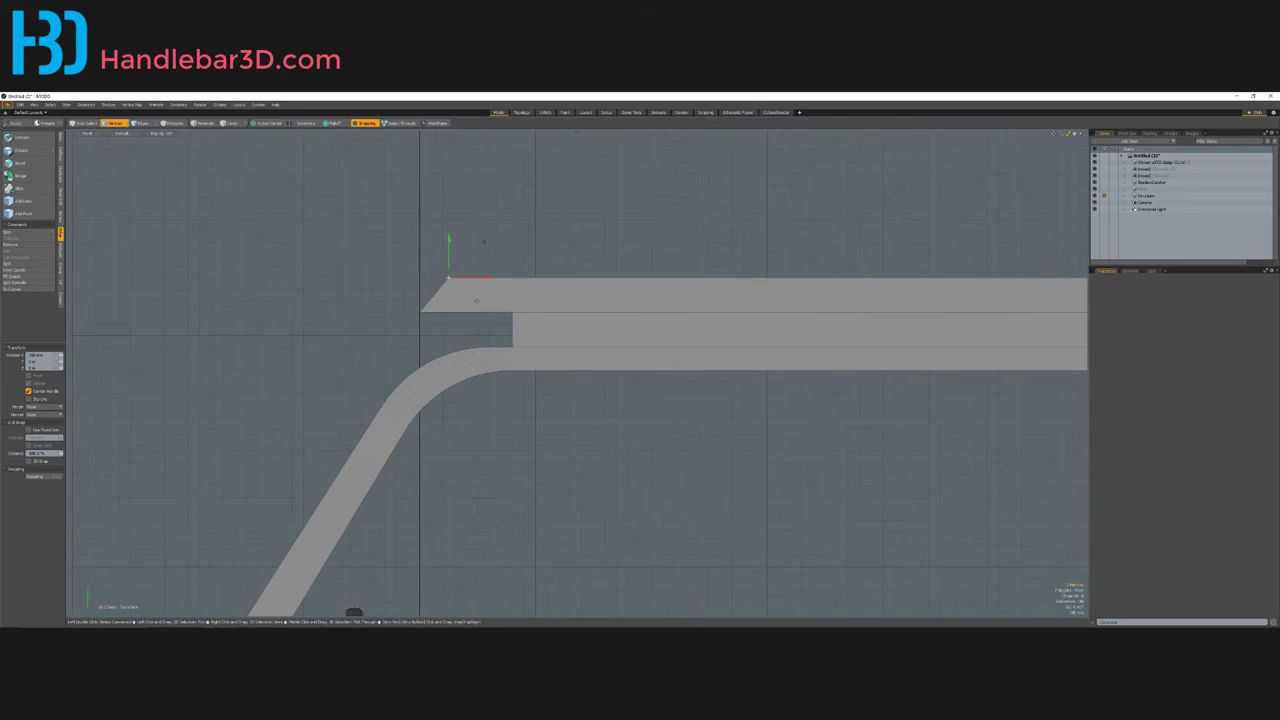
# Step: Select all vertices of the roof slab's angled end in the front view and move them outward over the slanted wall
pyautogui.hotkey('ctrl', 'space')
pyautogui.click(543, 251)
pyautogui.scroll(-5, 549, 277)
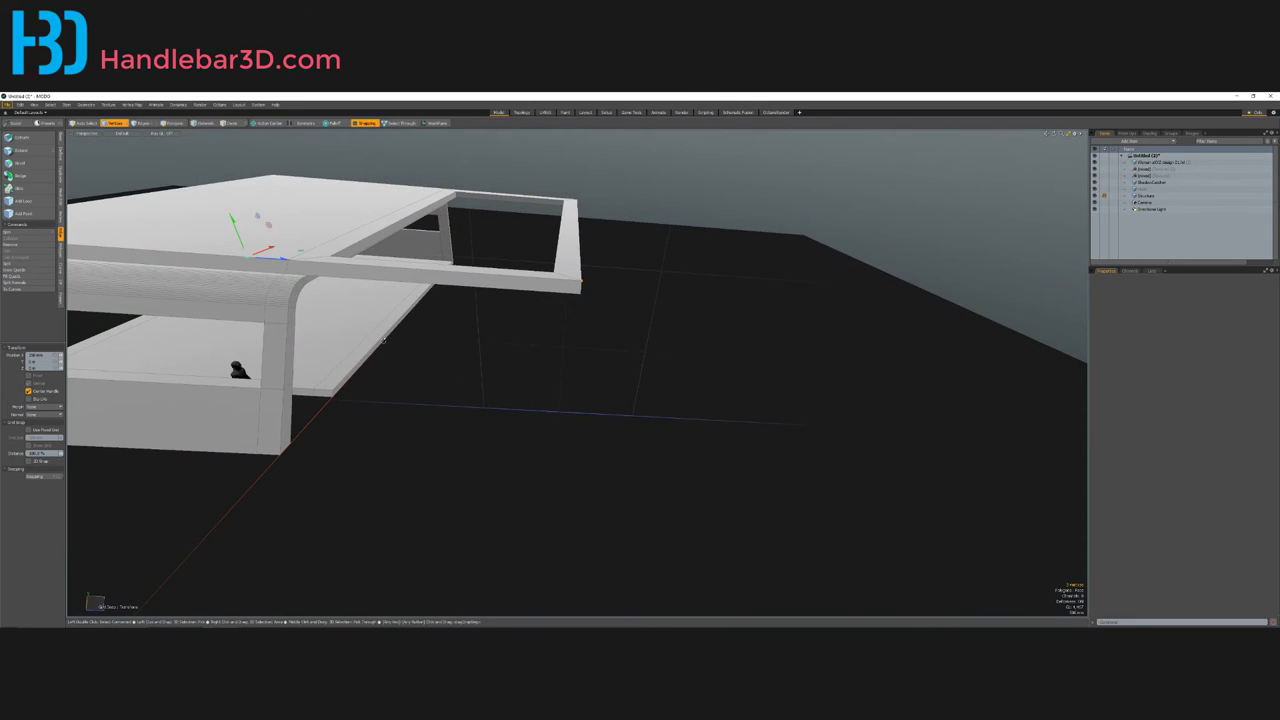
pyautogui.press('q')
pyautogui.keyDown('alt'); pyautogui.moveTo(382, 340); pyautogui.dragTo(470, 280); pyautogui.keyUp('alt')
pyautogui.hotkey('ctrl', 'space')
pyautogui.click(609, 343)
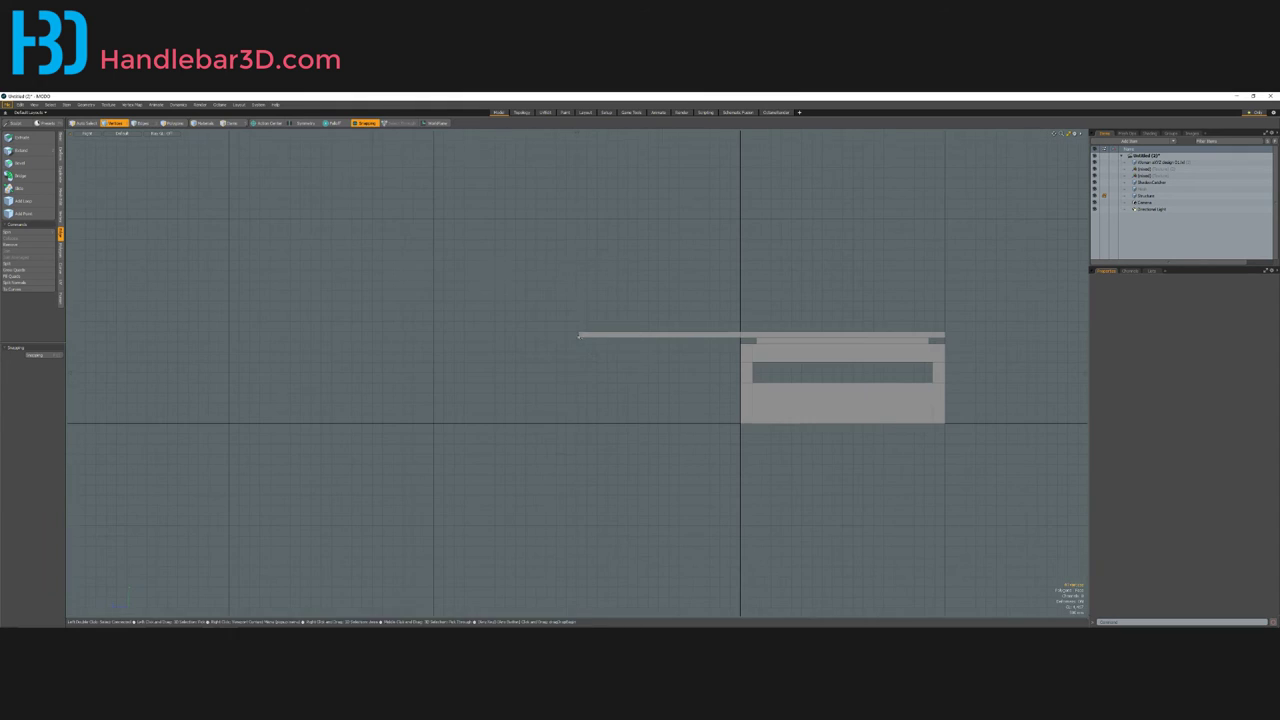
pyautogui.hotkey('ctrl', 'space')
pyautogui.click(592, 368)
pyautogui.scroll(5, 592, 343)
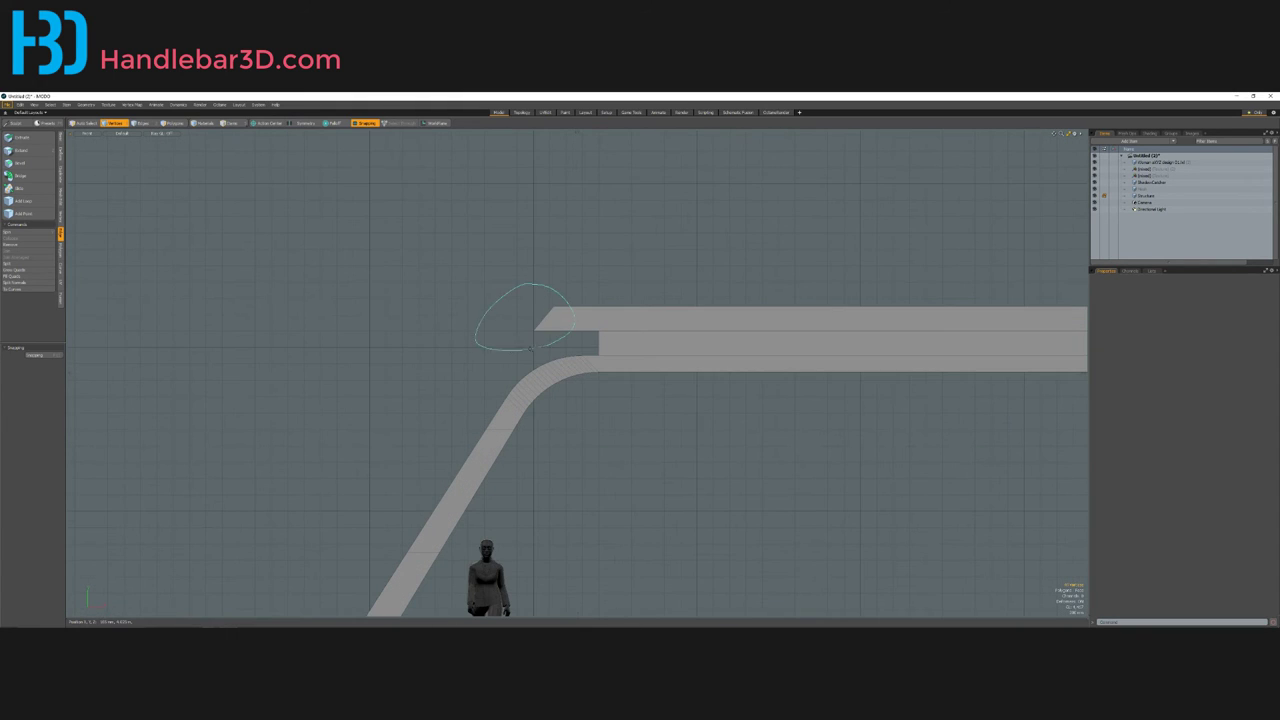
pyautogui.moveTo(530, 348); pyautogui.dragTo(528, 347, button='right')
pyautogui.press('w')
pyautogui.scroll(-2, 545, 330)
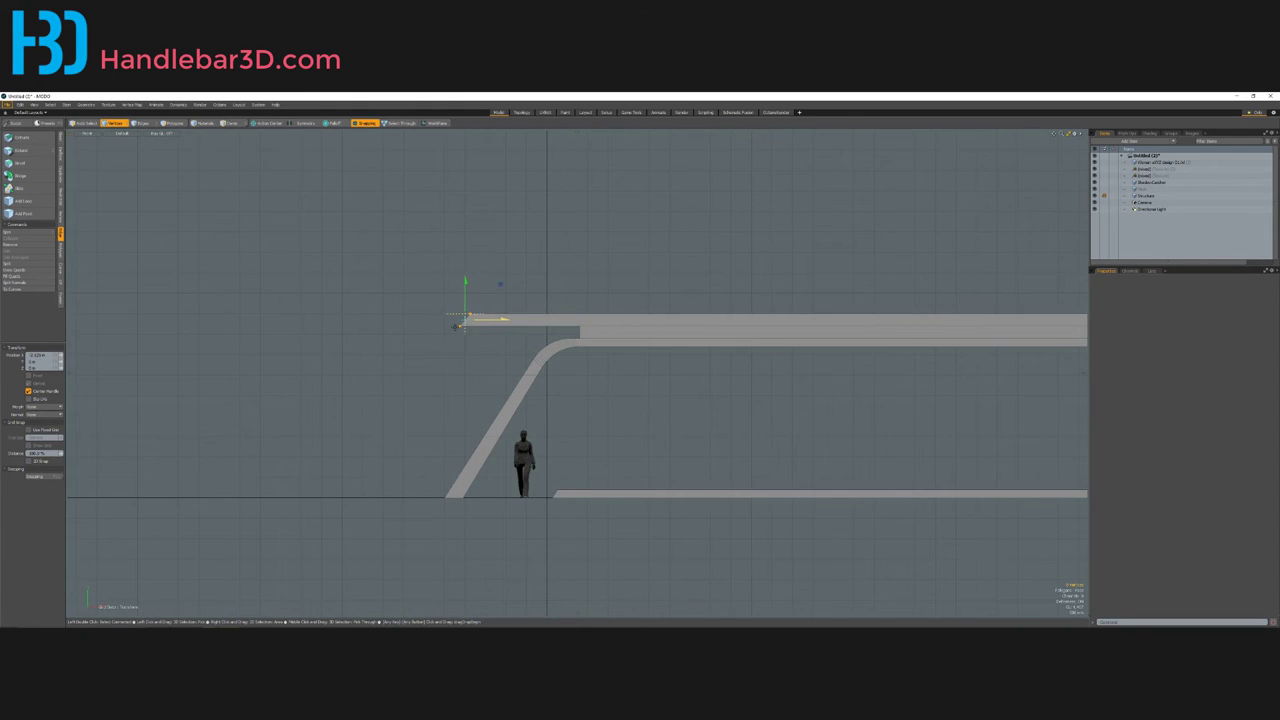
# Step: Select the inner end face of the roof opening above the slanted side and move it outward to lengthen the opening
pyautogui.keyDown('alt'); pyautogui.moveTo(480, 283); pyautogui.dragTo(516, 307); pyautogui.keyUp('alt')
pyautogui.press('3')
pyautogui.press('w')
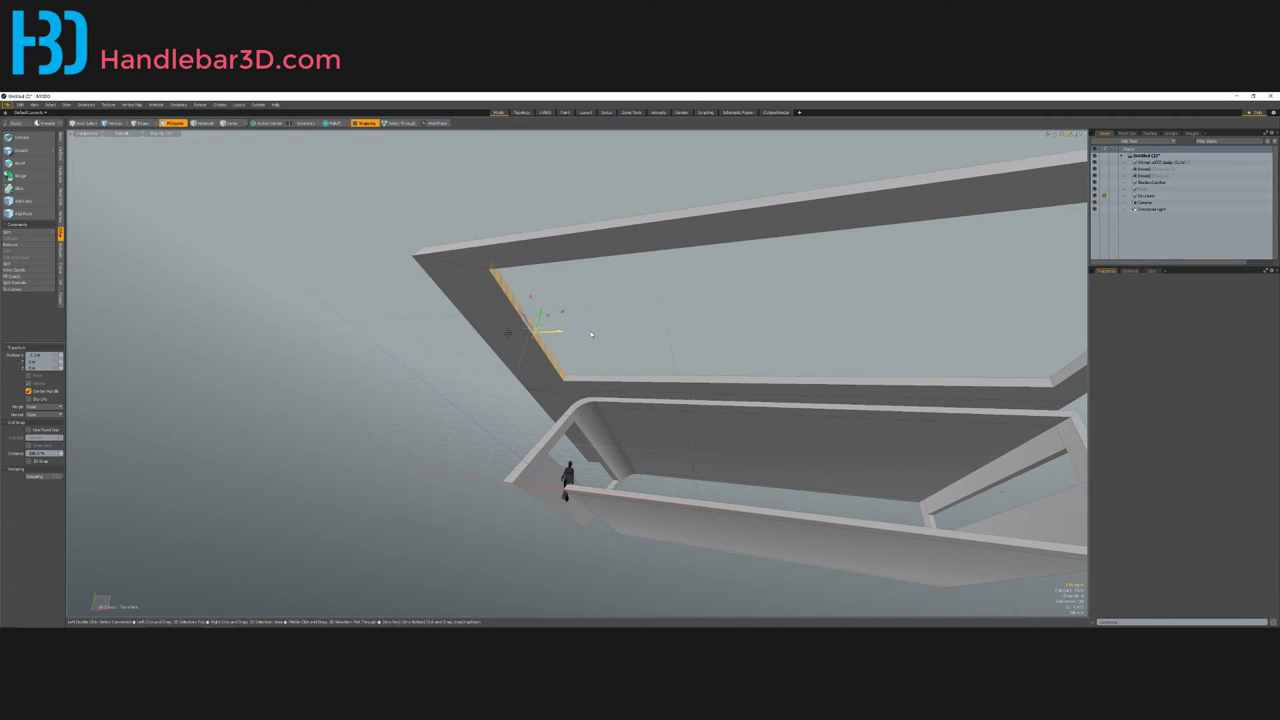
pyautogui.keyDown('alt'); pyautogui.moveTo(591, 334); pyautogui.dragTo(577, 166); pyautogui.keyUp('alt')
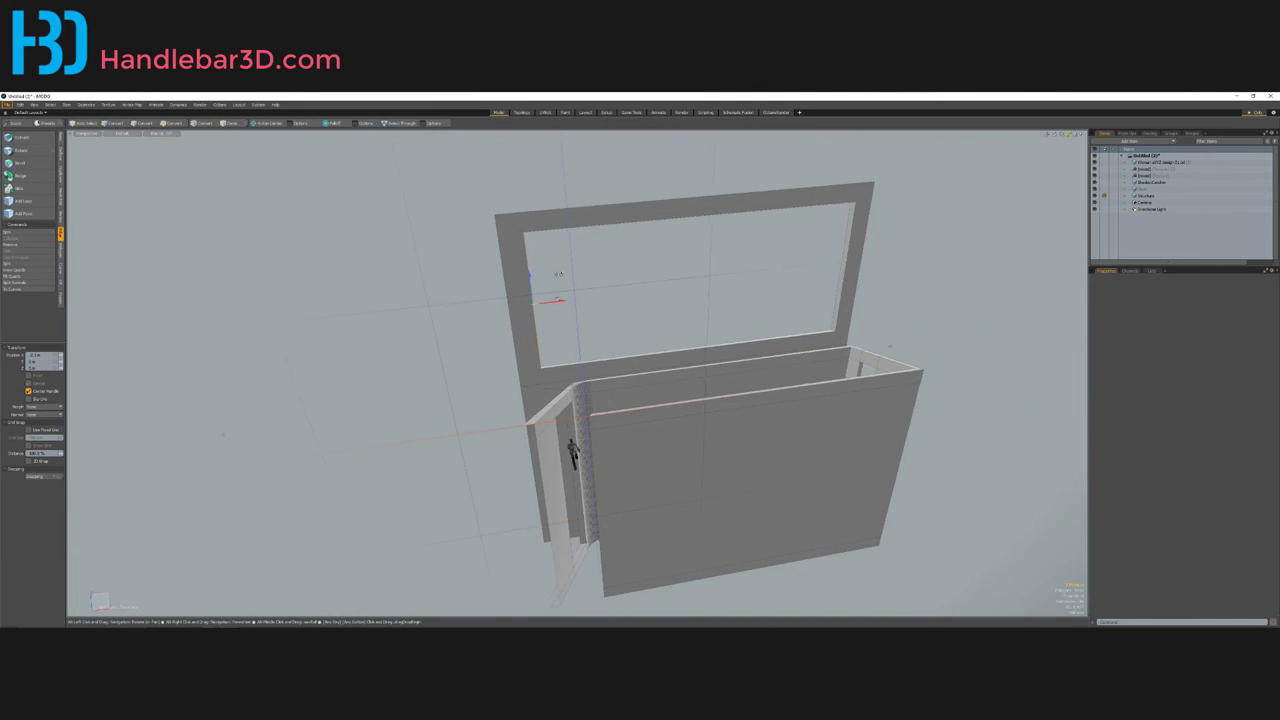
pyautogui.keyDown('alt'); pyautogui.moveTo(558, 274); pyautogui.dragTo(681, 376); pyautogui.keyUp('alt')
pyautogui.press('Escape')
pyautogui.keyDown('alt'); pyautogui.moveTo(409, 335); pyautogui.dragTo(525, 288); pyautogui.keyUp('alt')
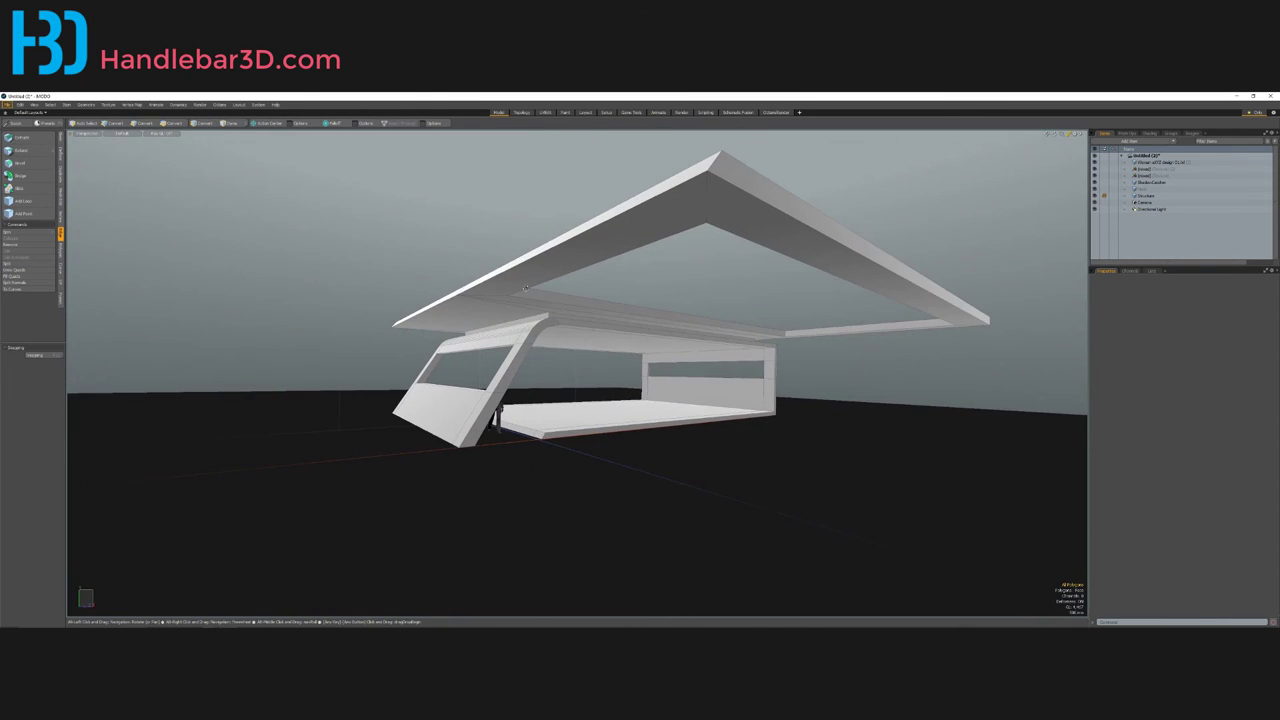
# Step: Slice the upright end wall horizontally twice in the front view, just below the window opening, to define a narrow strip
pyautogui.keyDown('alt'); pyautogui.moveTo(753, 250); pyautogui.dragTo(543, 384); pyautogui.keyUp('alt')
pyautogui.scroll(5, 785, 384)
pyautogui.scroll(-4, 679, 383)
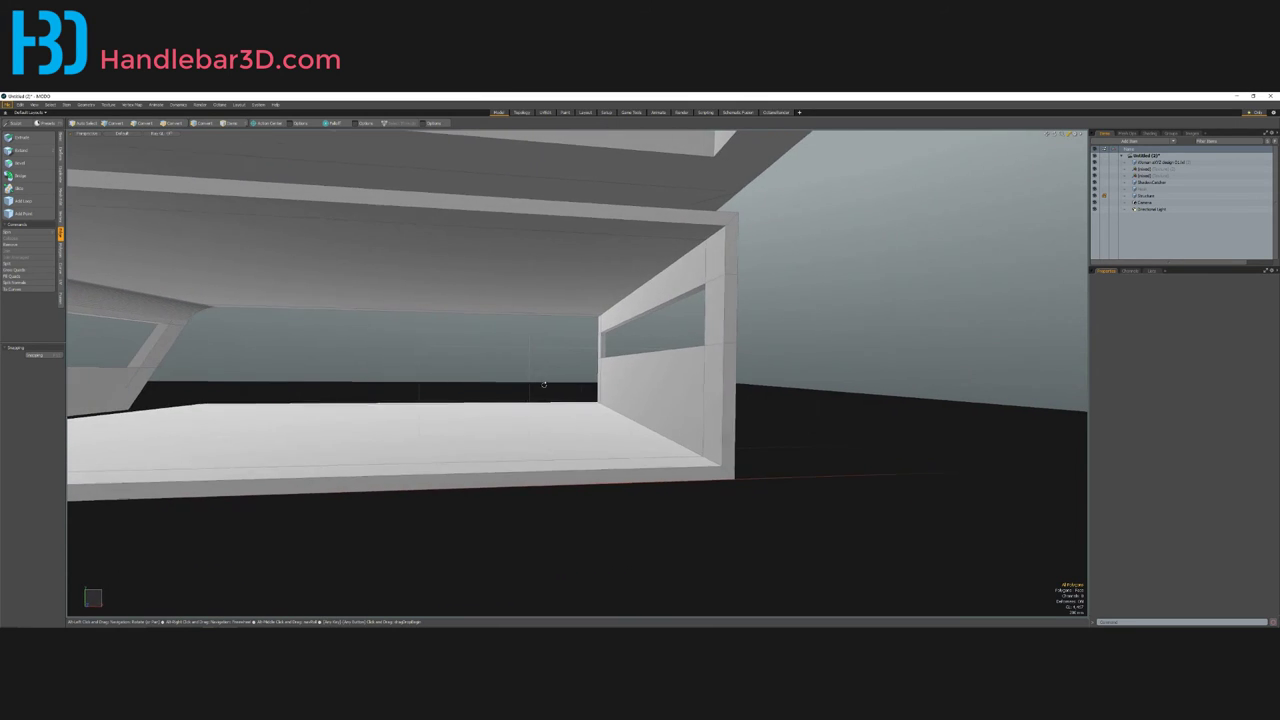
pyautogui.press('KP_3')
pyautogui.scroll(-1, 642, 388)
pyautogui.hotkey('ctrl', 'space')
pyautogui.click(697, 414)
pyautogui.scroll(1, 646, 384)
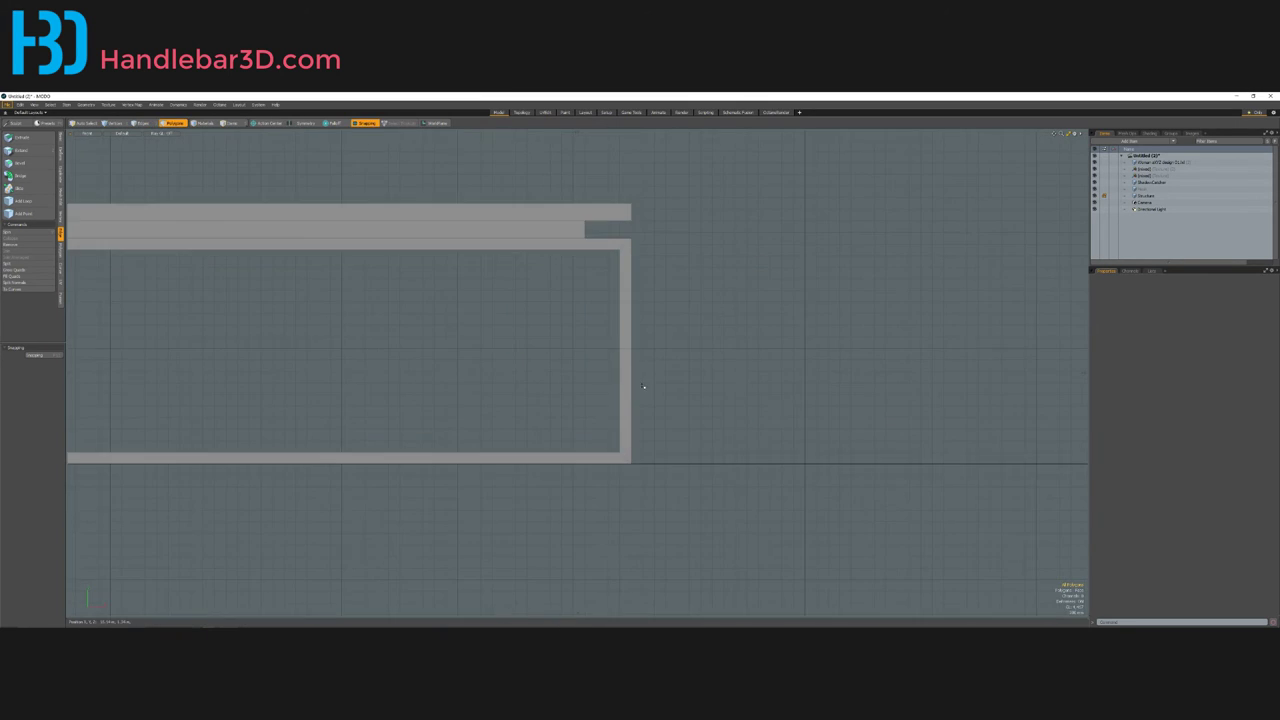
pyautogui.scroll(-3, 645, 386)
pyautogui.scroll(5, 630, 389)
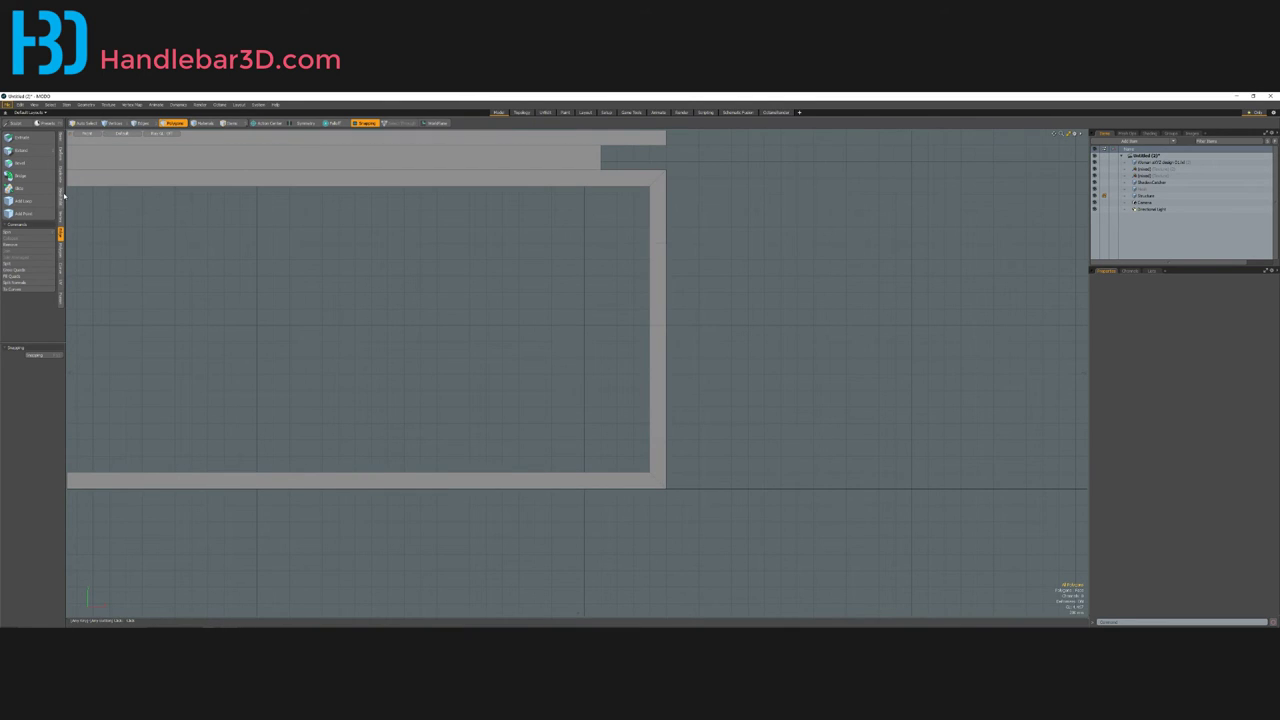
pyautogui.click(20, 137)
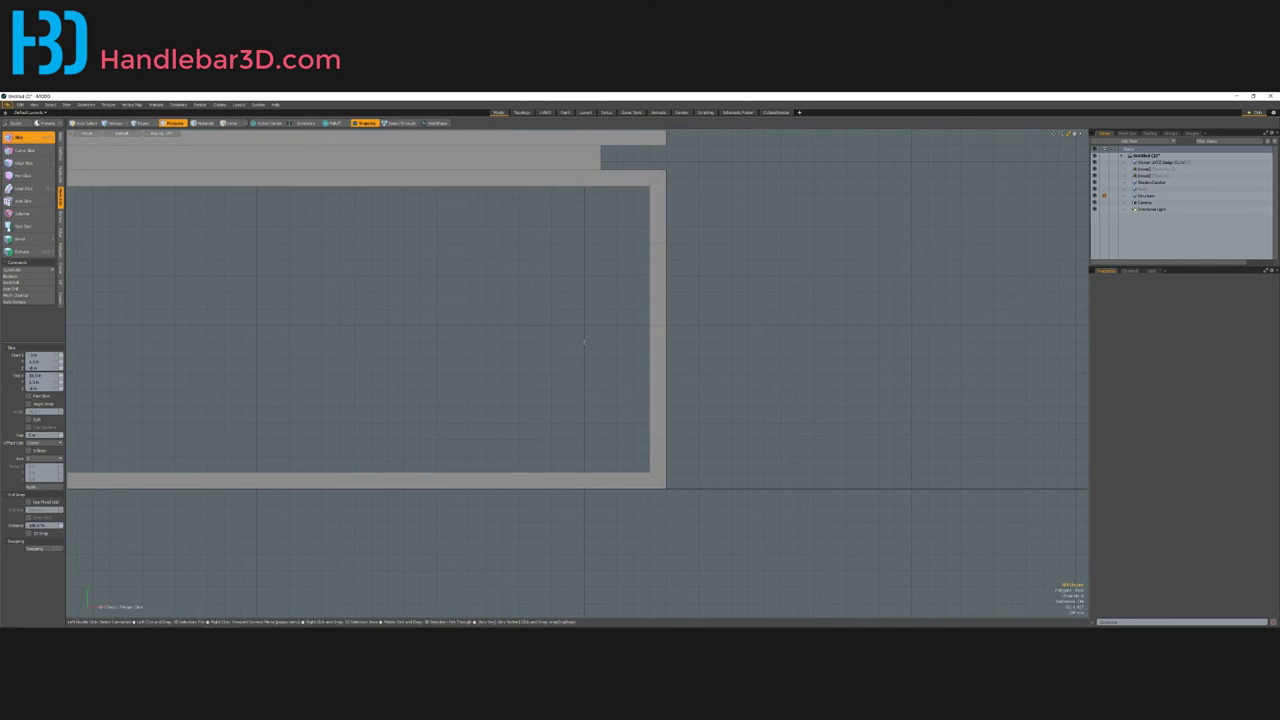
pyautogui.press('space')
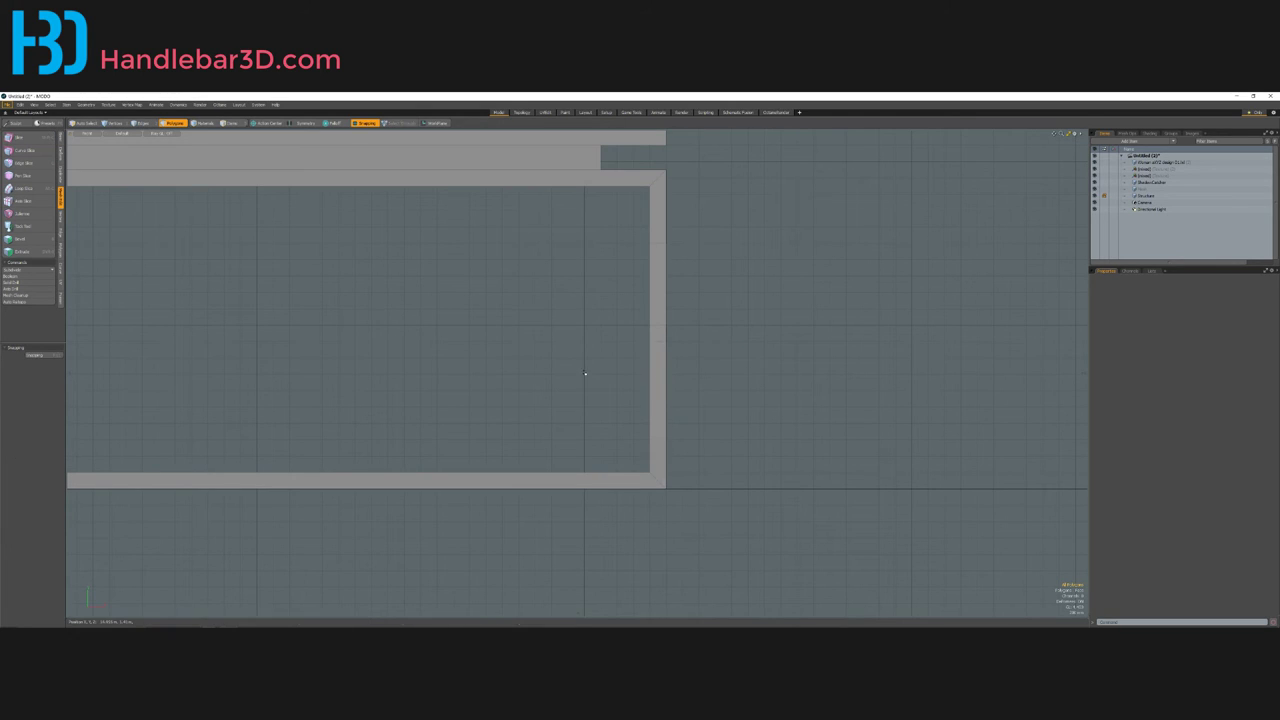
pyautogui.press('x')
pyautogui.click(29, 135)
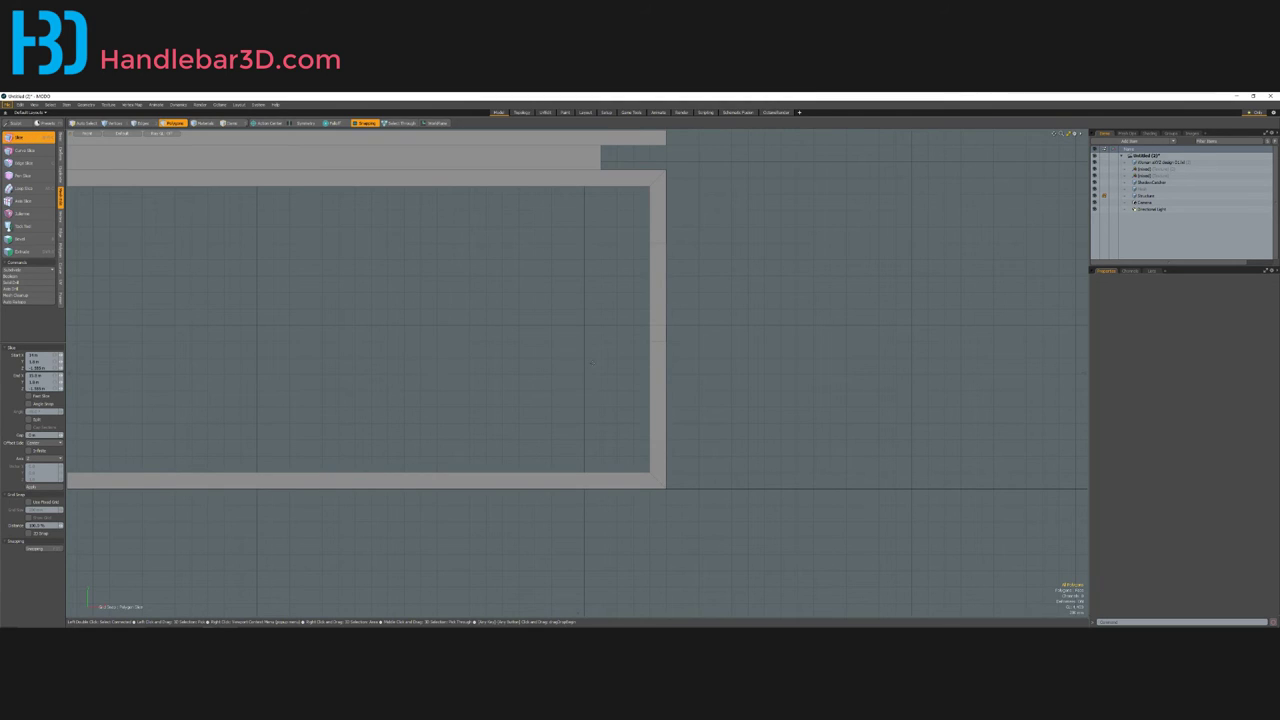
pyautogui.press('space')
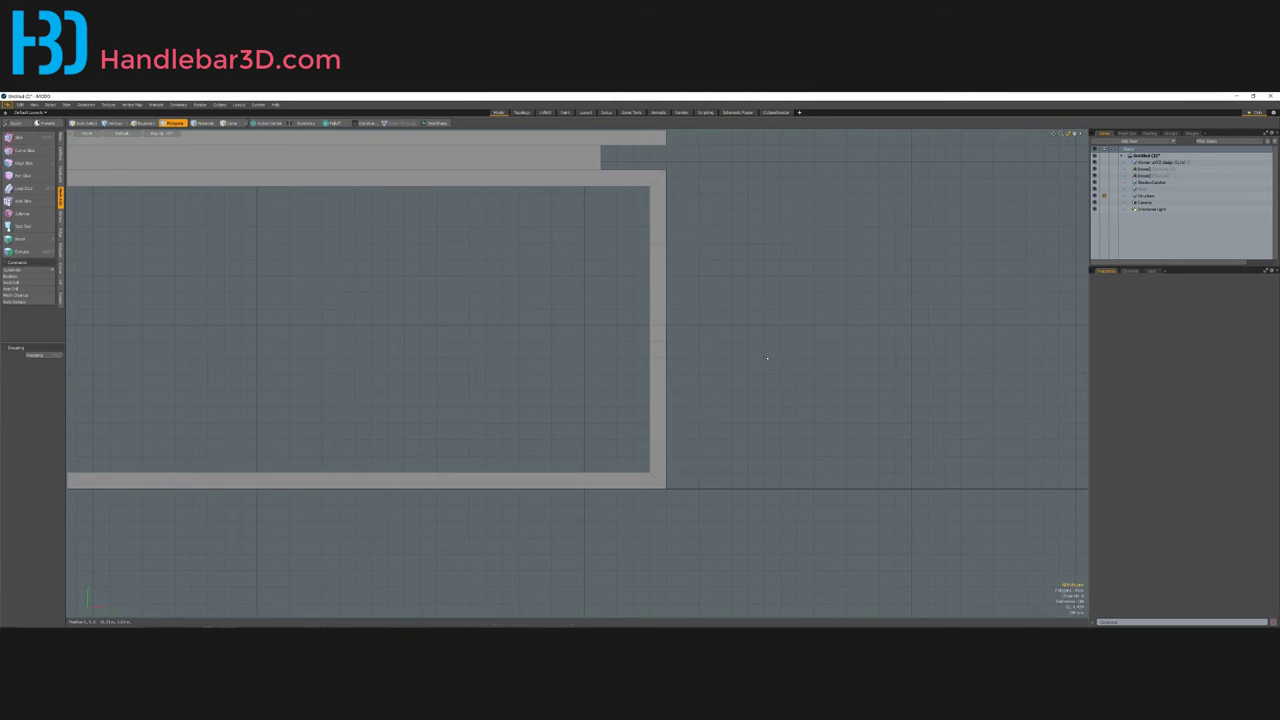
# Step: Select the narrow strip below the upright end wall's window on the inner face and shift it inward to form a shelf
pyautogui.hotkey('ctrl', 'space')
pyautogui.click(745, 380)
pyautogui.keyDown('alt'); pyautogui.moveTo(705, 376); pyautogui.dragTo(648, 370); pyautogui.keyUp('alt')
pyautogui.moveTo(648, 370)
pyautogui.keyDown('ctrl'); pyautogui.keyDown('alt'); pyautogui.mouseDown()
pyautogui.moveTo(685, 376)
pyautogui.moveTo(495, 342)
pyautogui.moveTo(523, 351)
pyautogui.moveTo(531, 378)
pyautogui.moveTo(525, 336)
pyautogui.moveTo(719, 358)
pyautogui.moveTo(670, 357)
pyautogui.mouseUp(); pyautogui.keyUp('alt'); pyautogui.keyUp('ctrl')
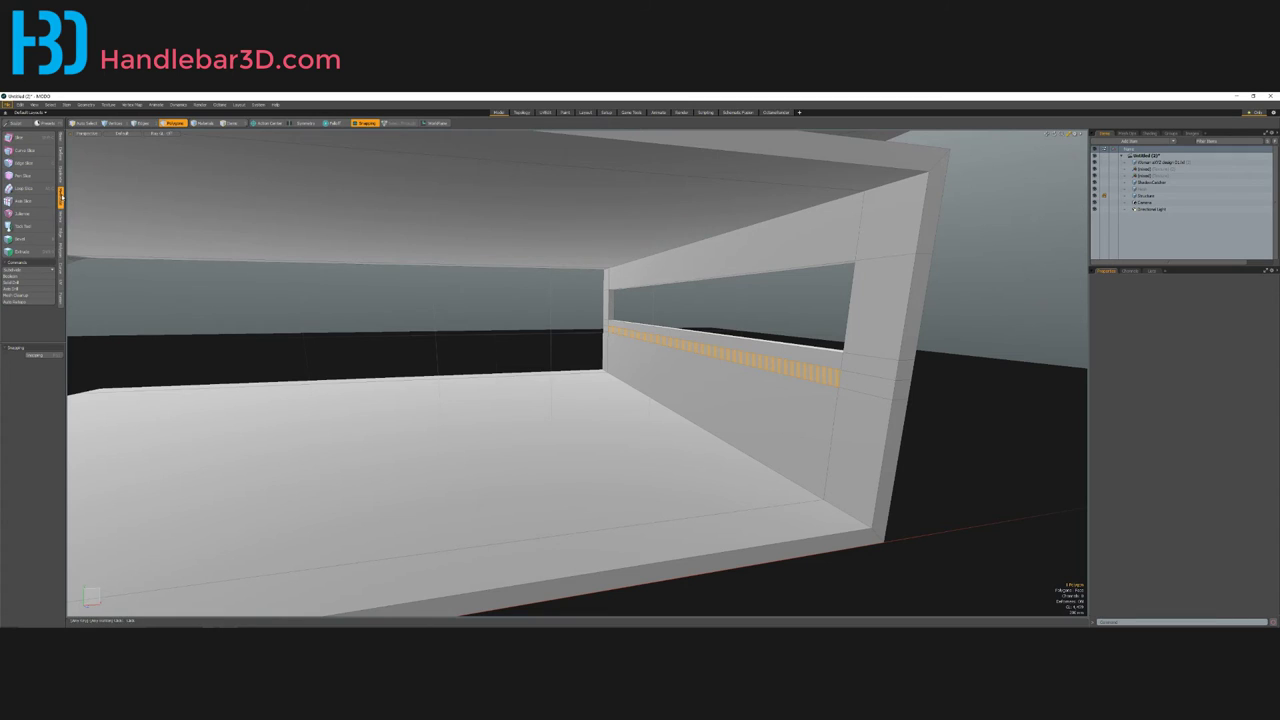
pyautogui.click(61, 234)
pyautogui.click(61, 251)
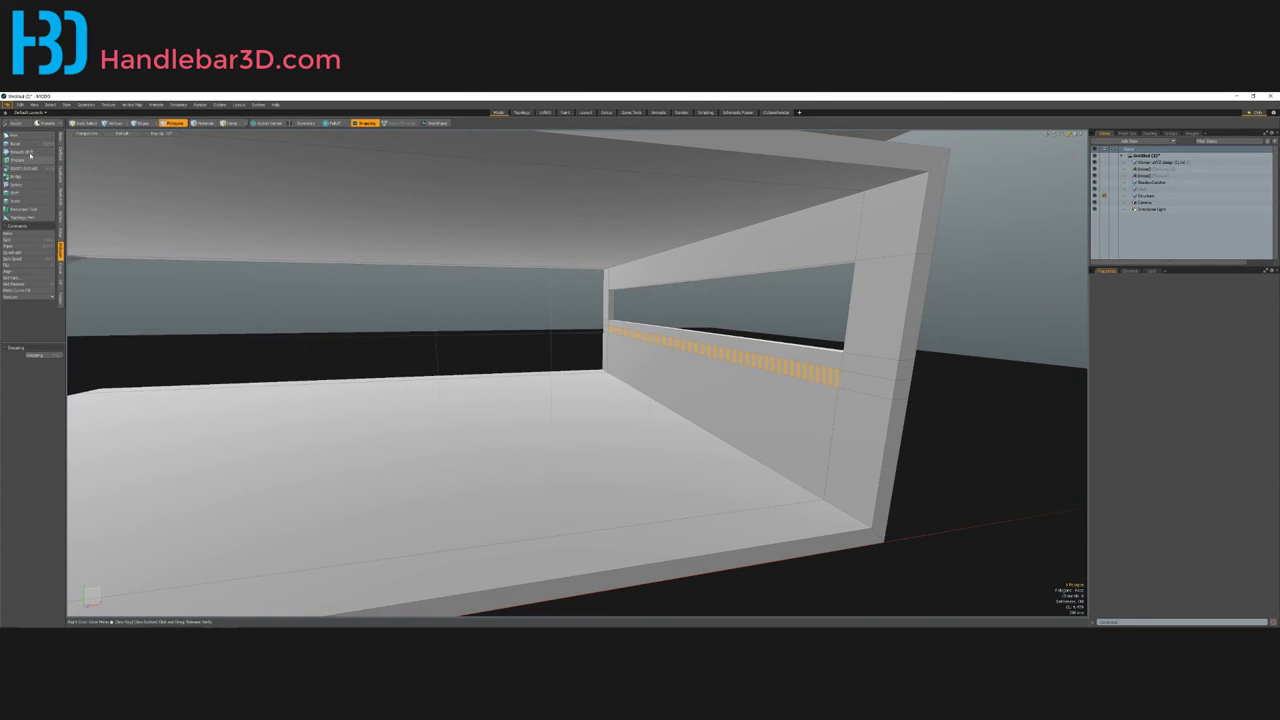
pyautogui.click(28, 194)
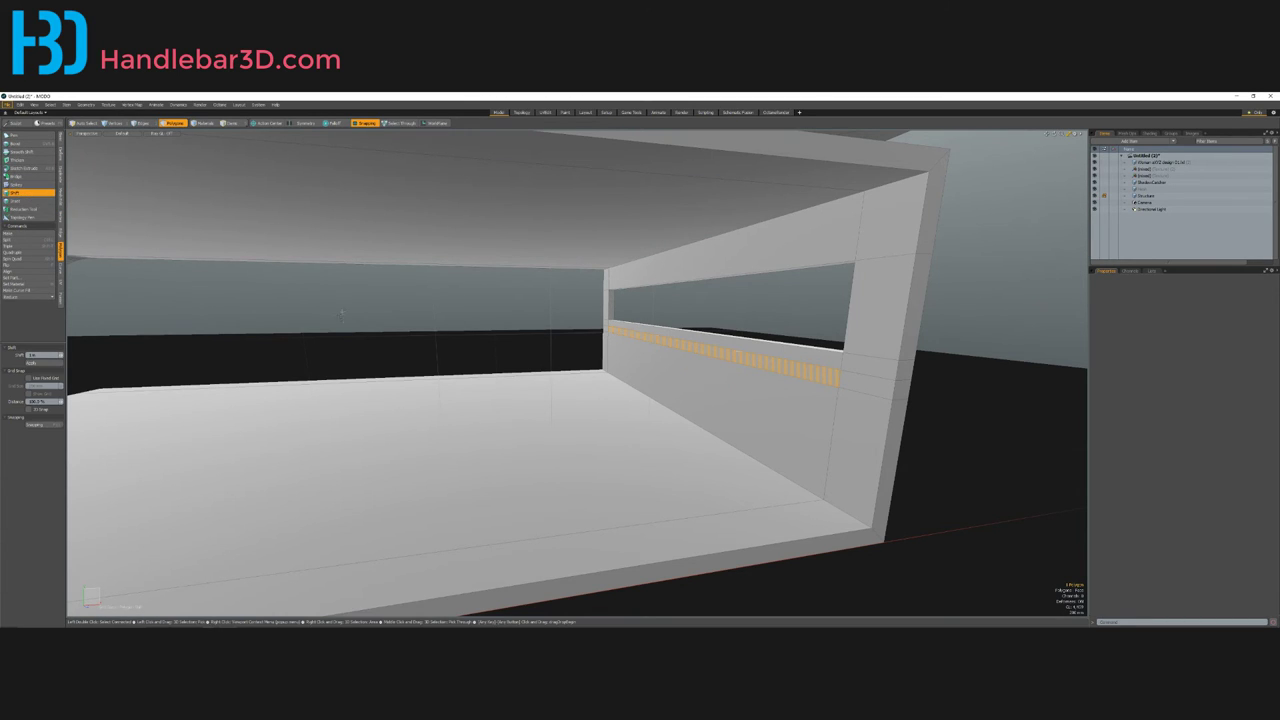
pyautogui.moveTo(342, 316); pyautogui.dragTo(342, 314)
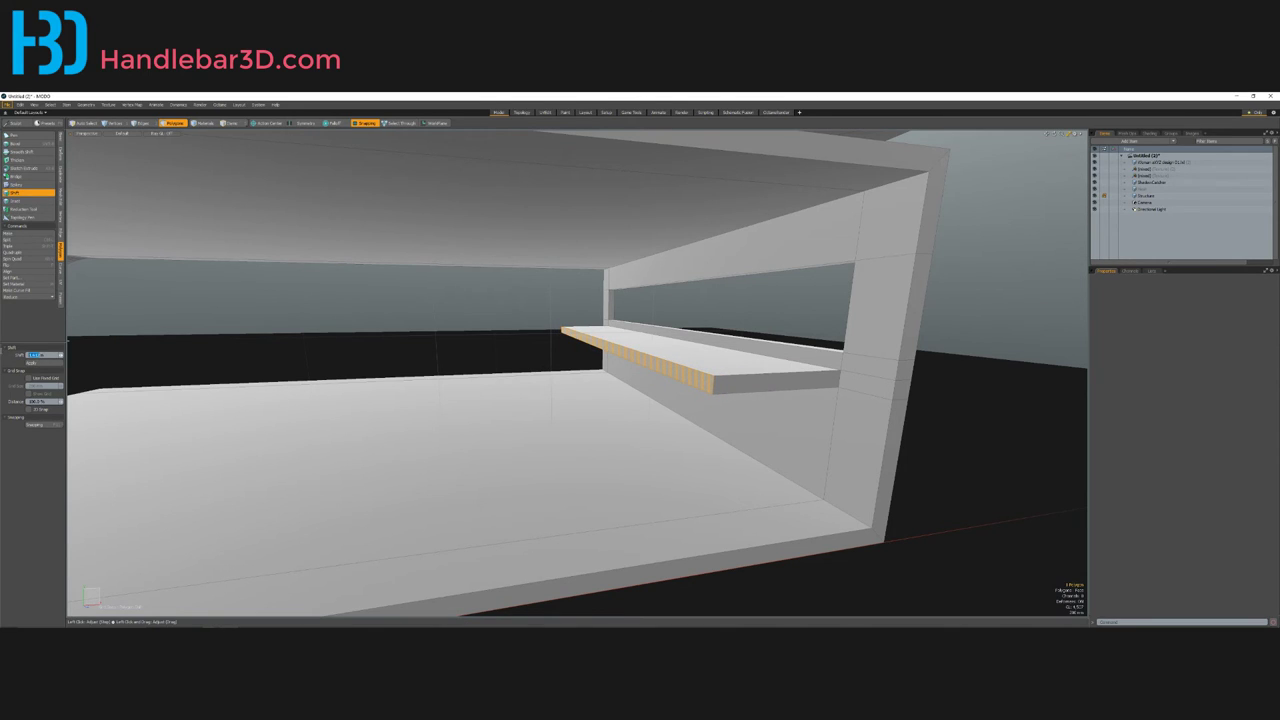
pyautogui.moveTo(2, 356); pyautogui.dragTo(2, 356)
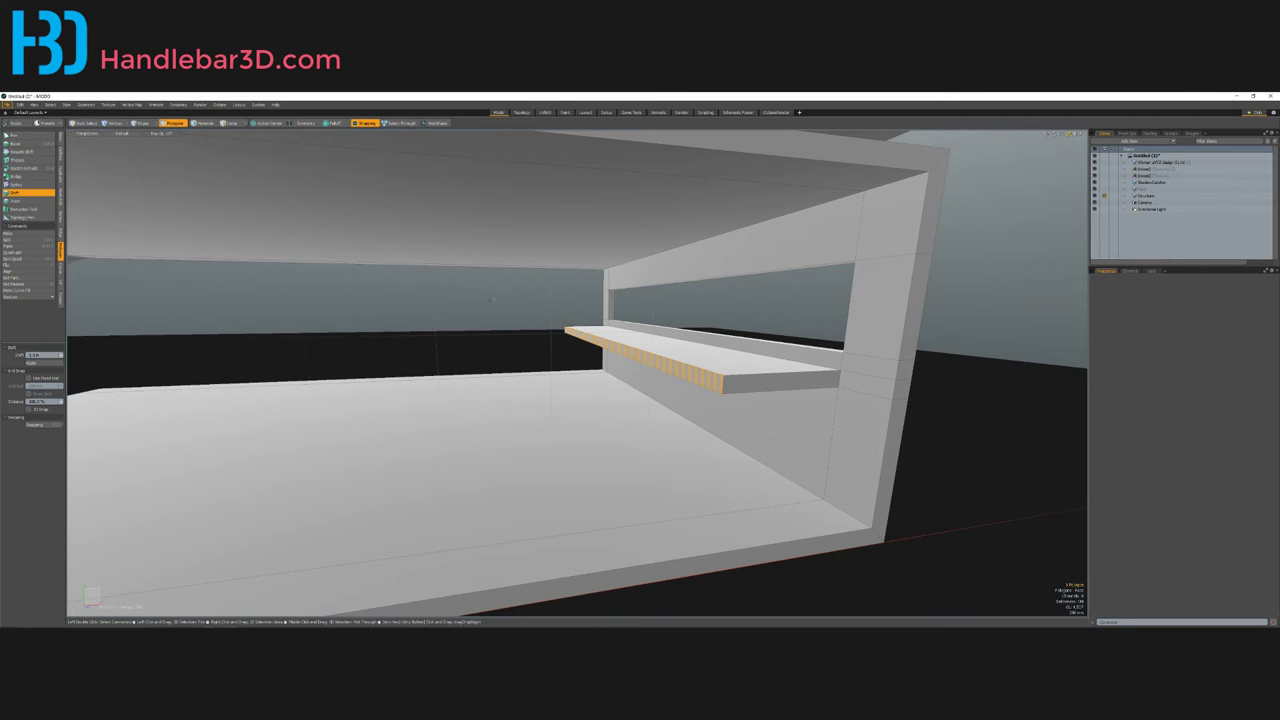
# Step: Select the front corner edge at the shelf's near end and move it inward along the shelf to angle that end
pyautogui.press('space')
pyautogui.keyDown('alt'); pyautogui.moveTo(505, 347); pyautogui.dragTo(742, 412); pyautogui.keyUp('alt')
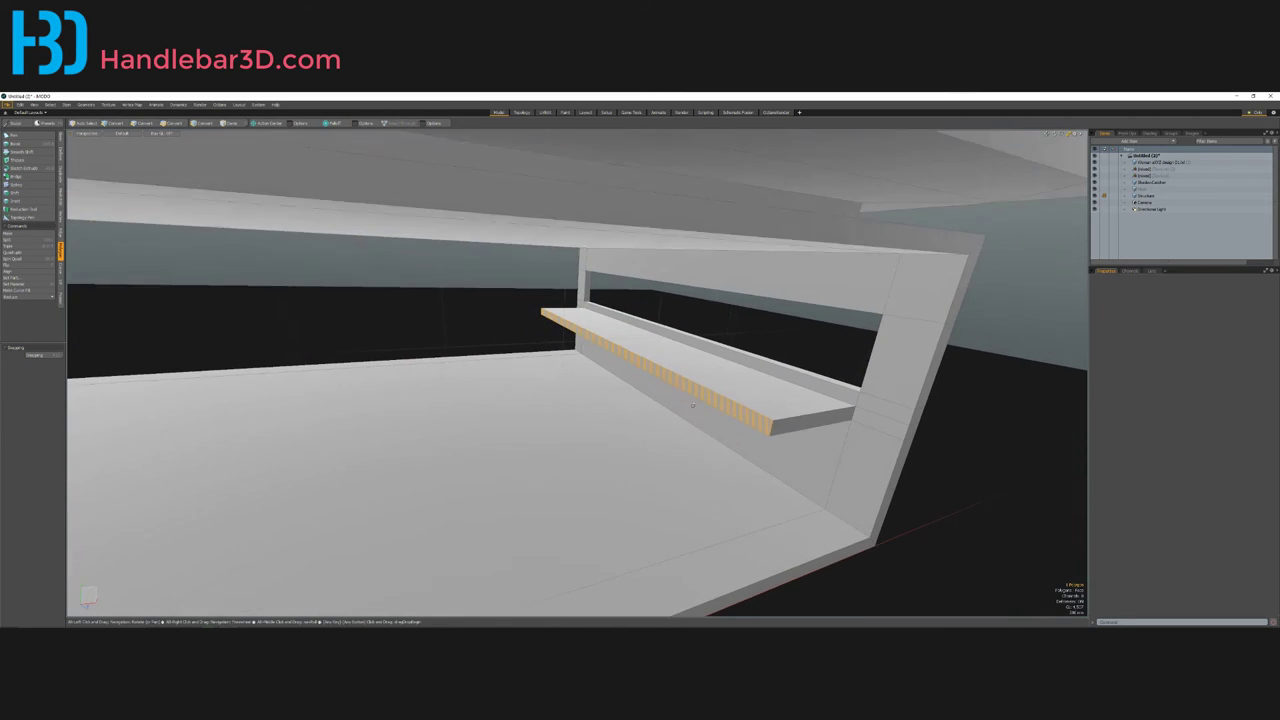
pyautogui.press('2')
pyautogui.press('space')
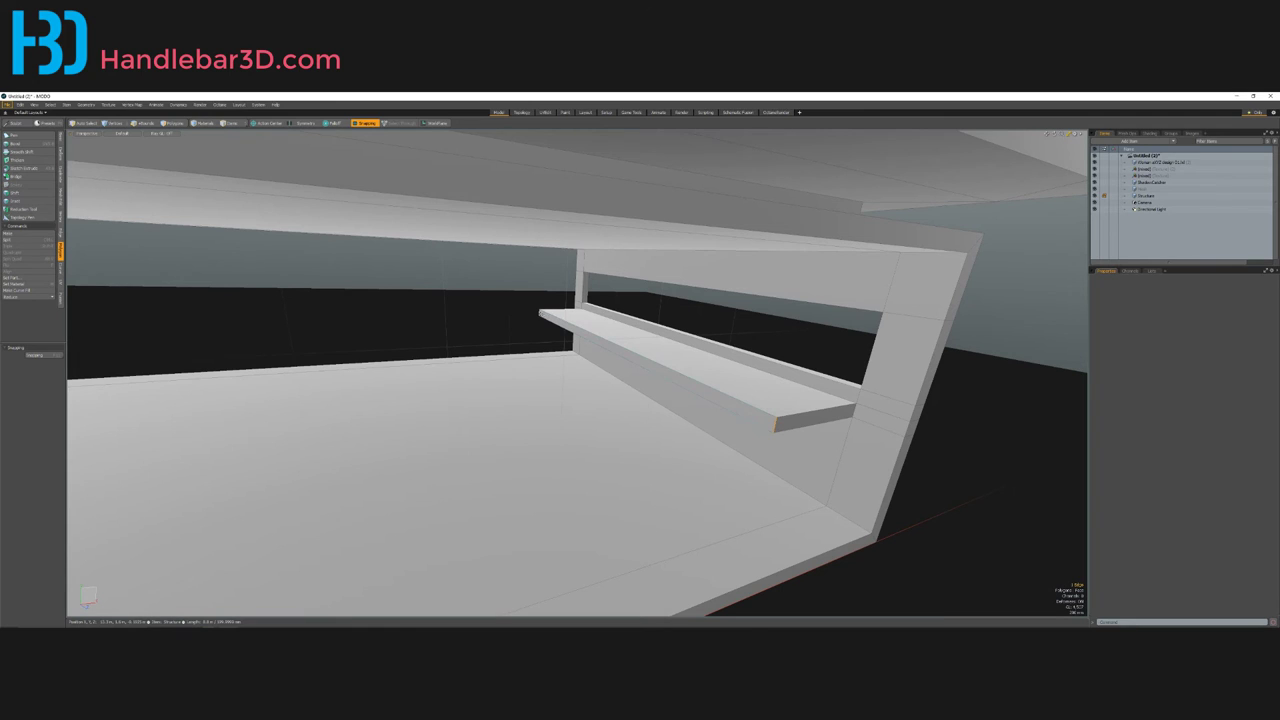
pyautogui.keyDown('shift'); pyautogui.click(540, 313); pyautogui.keyUp('shift')
pyautogui.keyDown('alt'); pyautogui.moveTo(503, 363); pyautogui.dragTo(555, 366); pyautogui.keyUp('alt')
pyautogui.hotkey('ctrl', 'space')
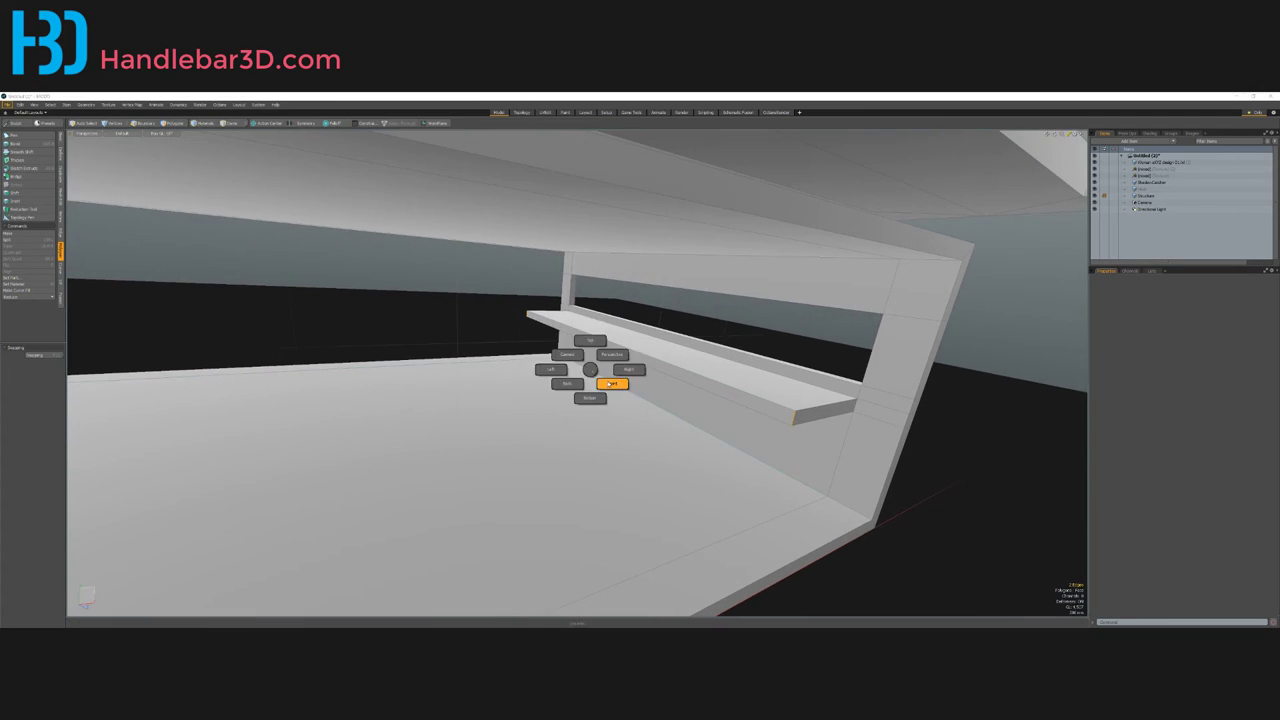
pyautogui.click(610, 375)
pyautogui.scroll(2, 617, 364)
pyautogui.hotkey('ctrl', 'space')
pyautogui.click(658, 362)
pyautogui.scroll(2, 547, 363)
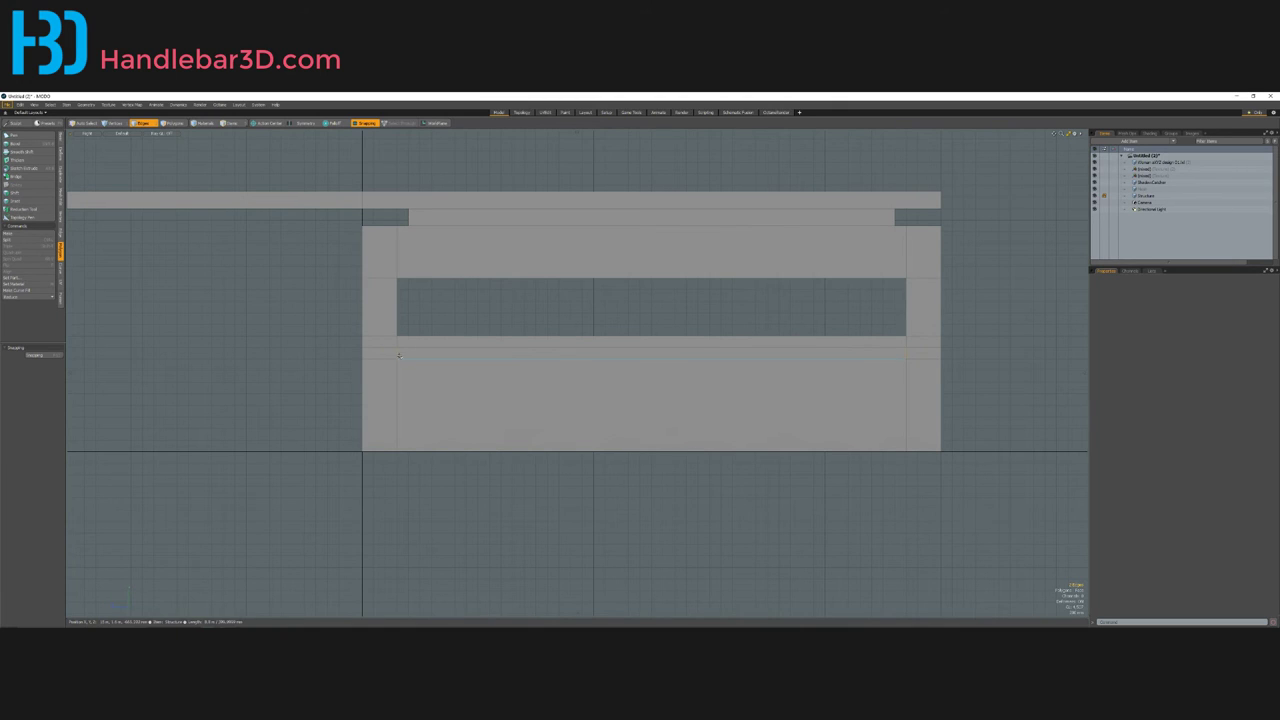
pyautogui.hotkey('ctrl', 'space')
pyautogui.click(446, 331)
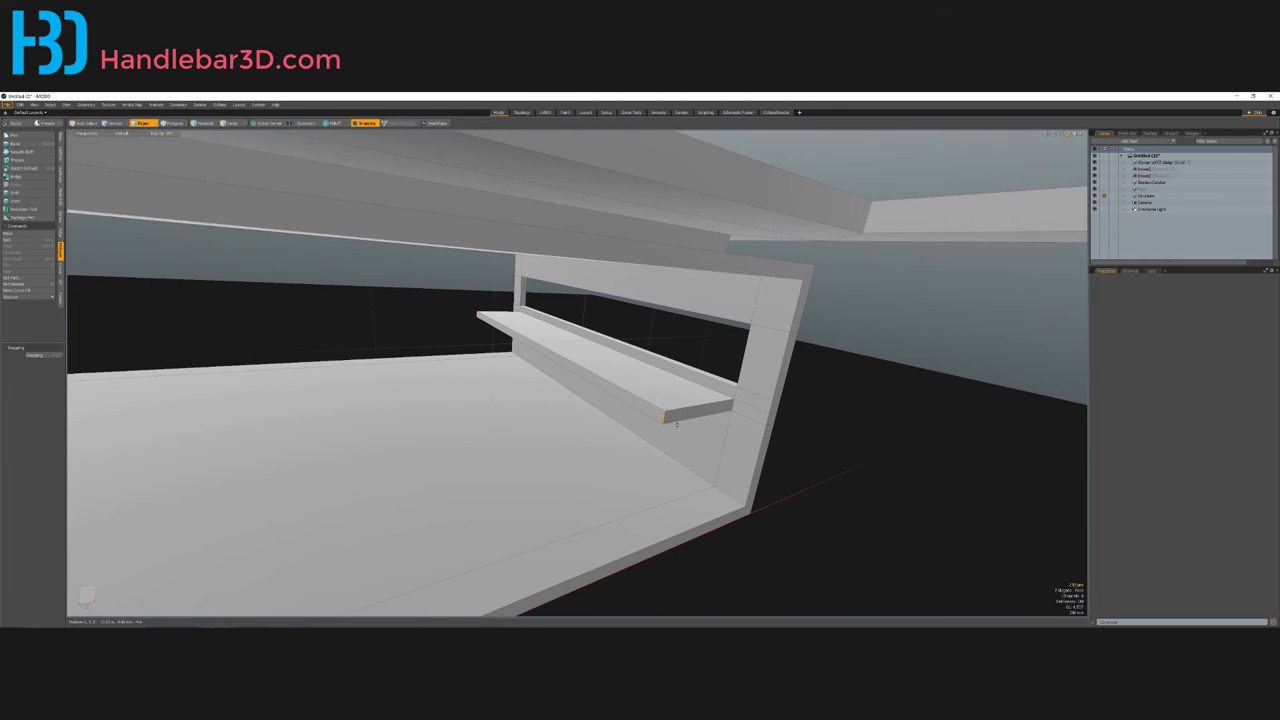
pyautogui.hotkey('ctrl', 'space')
pyautogui.click(700, 417)
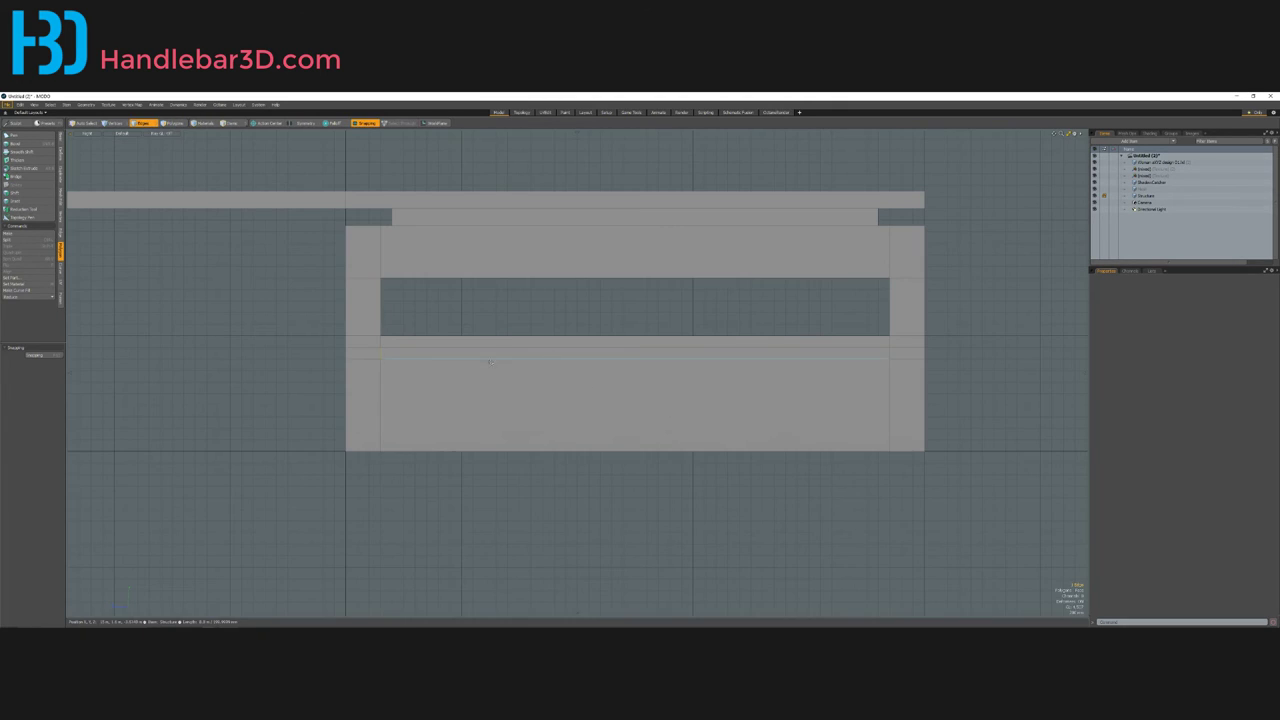
pyautogui.press('w')
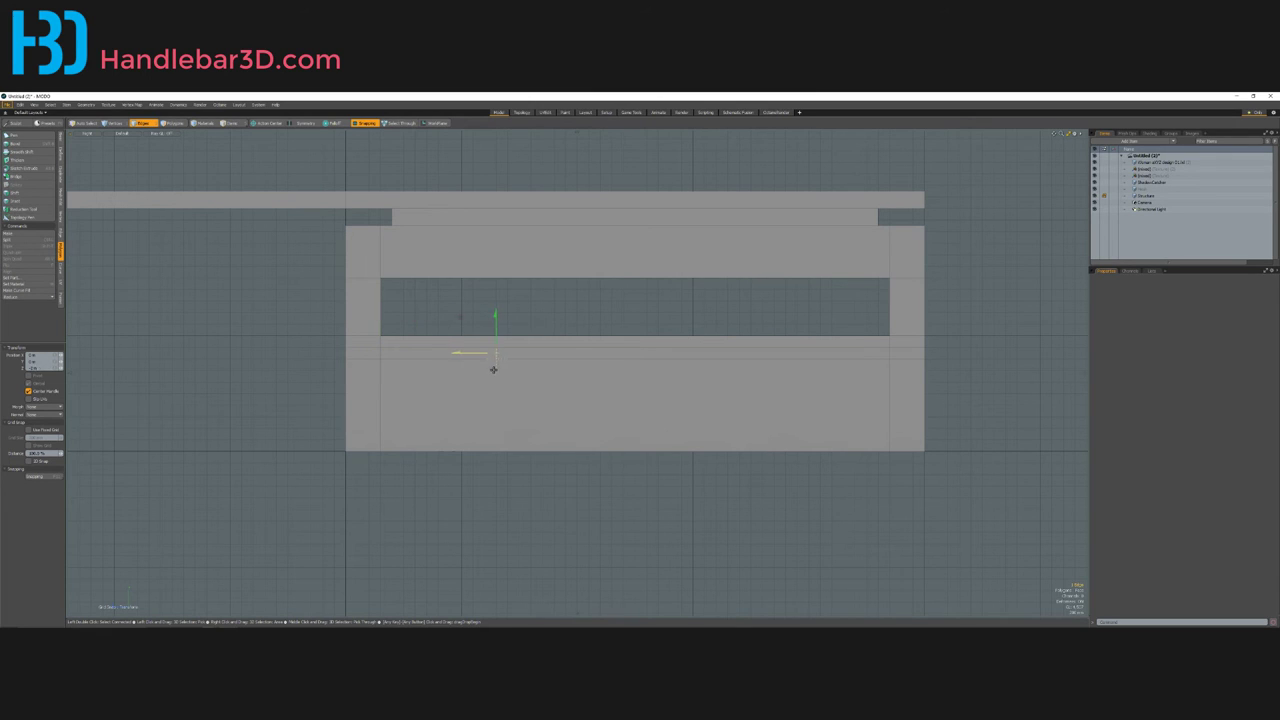
pyautogui.press('q')
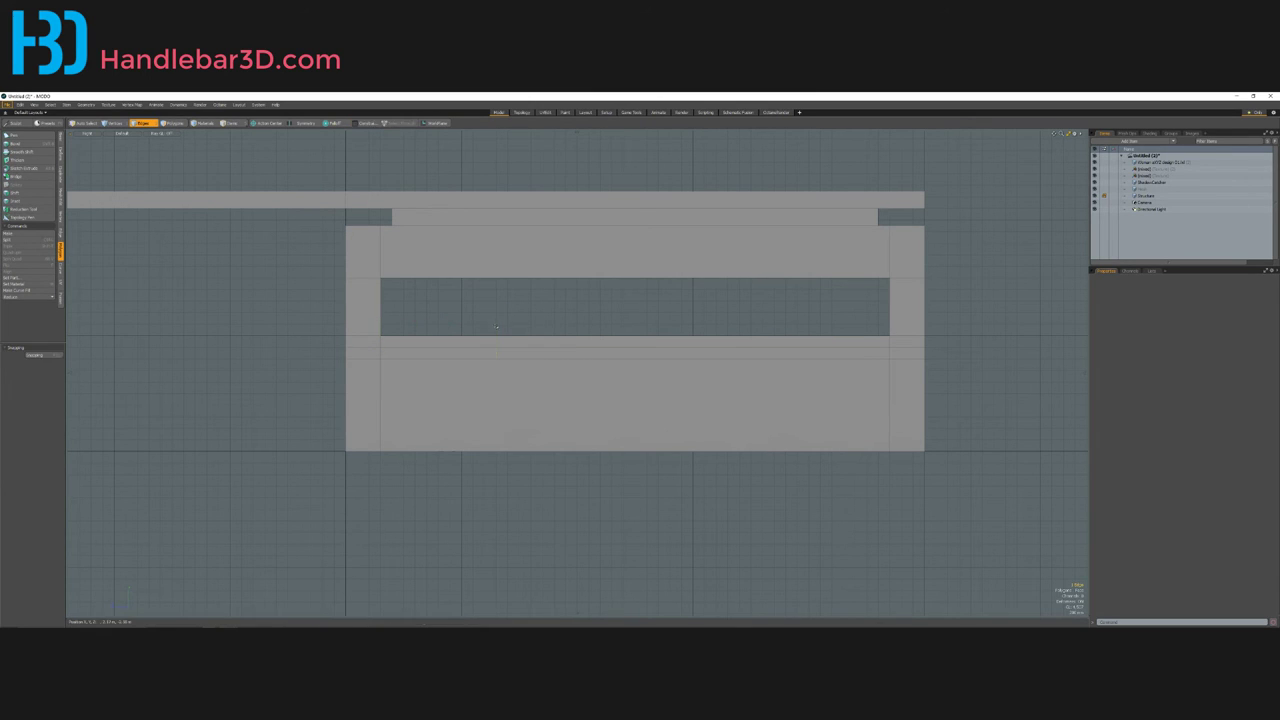
# Step: Move the front corner edge at the shelf's far end inward along the shelf to angle the opposite end
pyautogui.hotkey('ctrl', 'space')
pyautogui.click(400, 352)
pyautogui.keyDown('alt'); pyautogui.moveTo(397, 354); pyautogui.dragTo(473, 331); pyautogui.keyUp('alt')
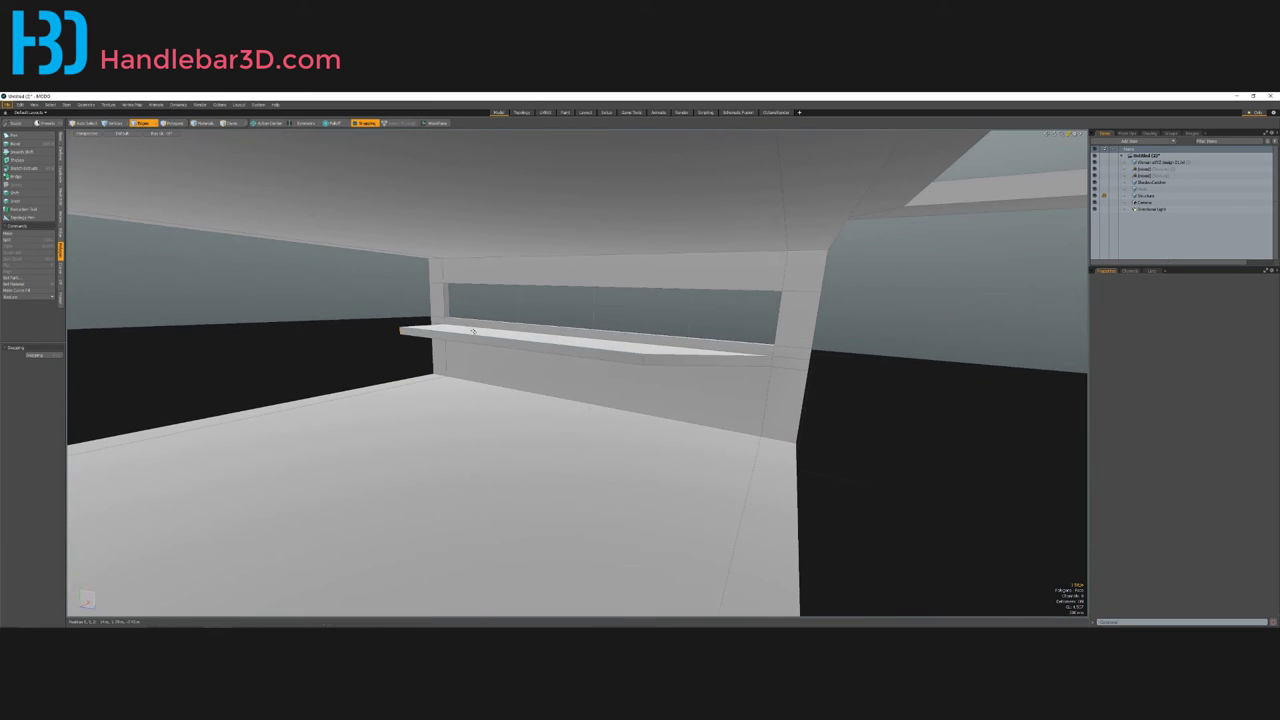
pyautogui.press('w')
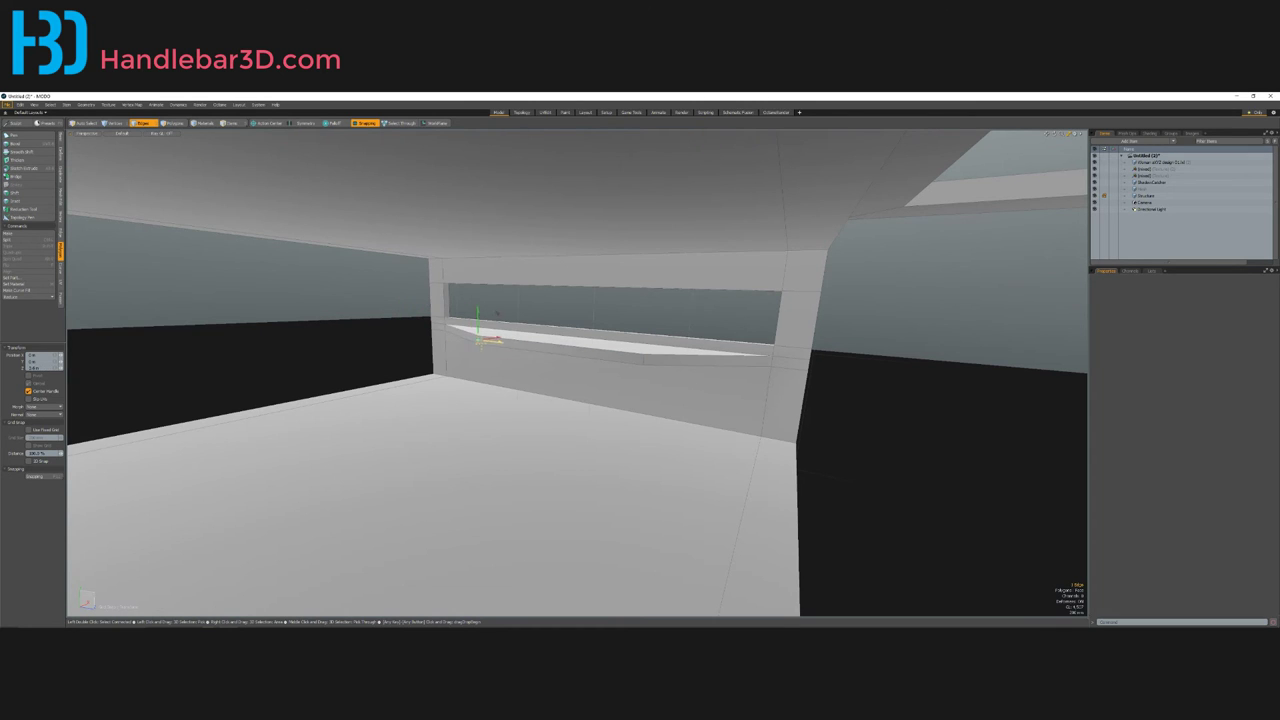
pyautogui.keyDown('alt'); pyautogui.moveTo(473, 331); pyautogui.dragTo(443, 377); pyautogui.keyUp('alt')
# Step: In the front view, move the human scale figure beside the shelf and stand it on the floor
pyautogui.hotkey('ctrl', 'space')
pyautogui.click(506, 400)
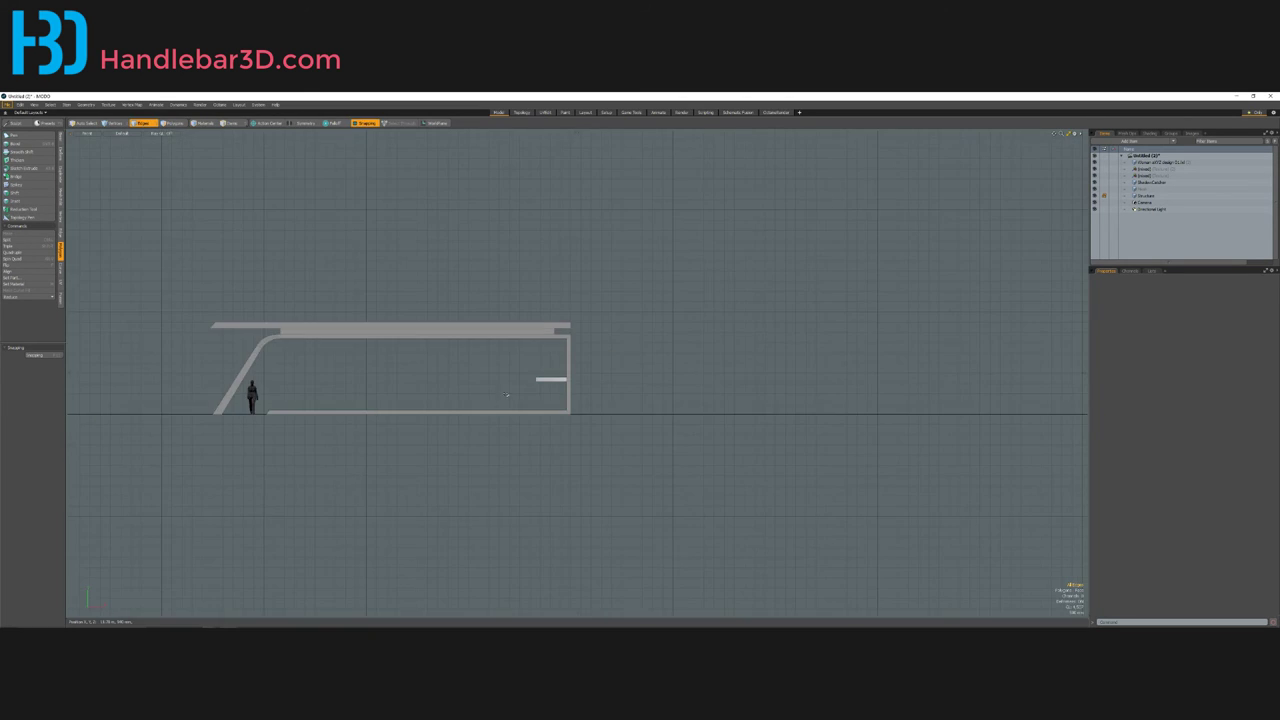
pyautogui.scroll(4, 418, 398)
pyautogui.scroll(-2, 297, 372)
pyautogui.click(152, 390)
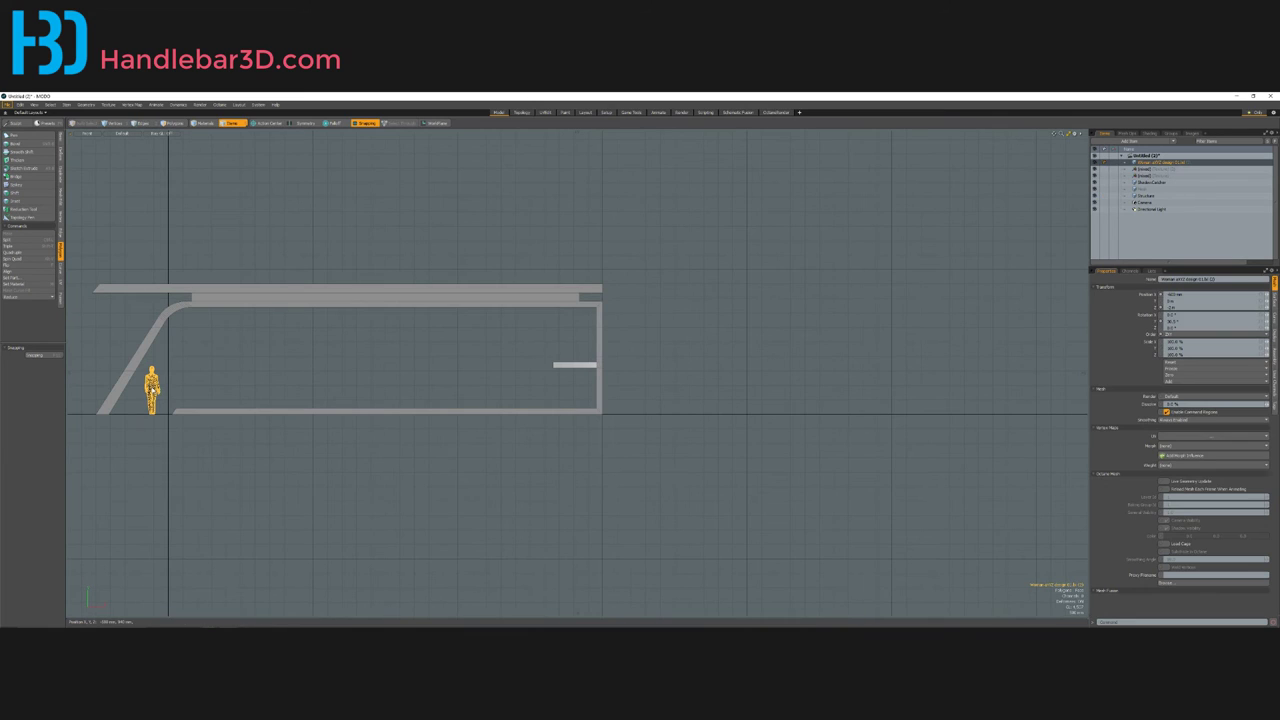
pyautogui.press('w')
pyautogui.moveTo(186, 380); pyautogui.dragTo(562, 367)
pyautogui.scroll(5, 562, 367)
pyautogui.scroll(2, 428, 408)
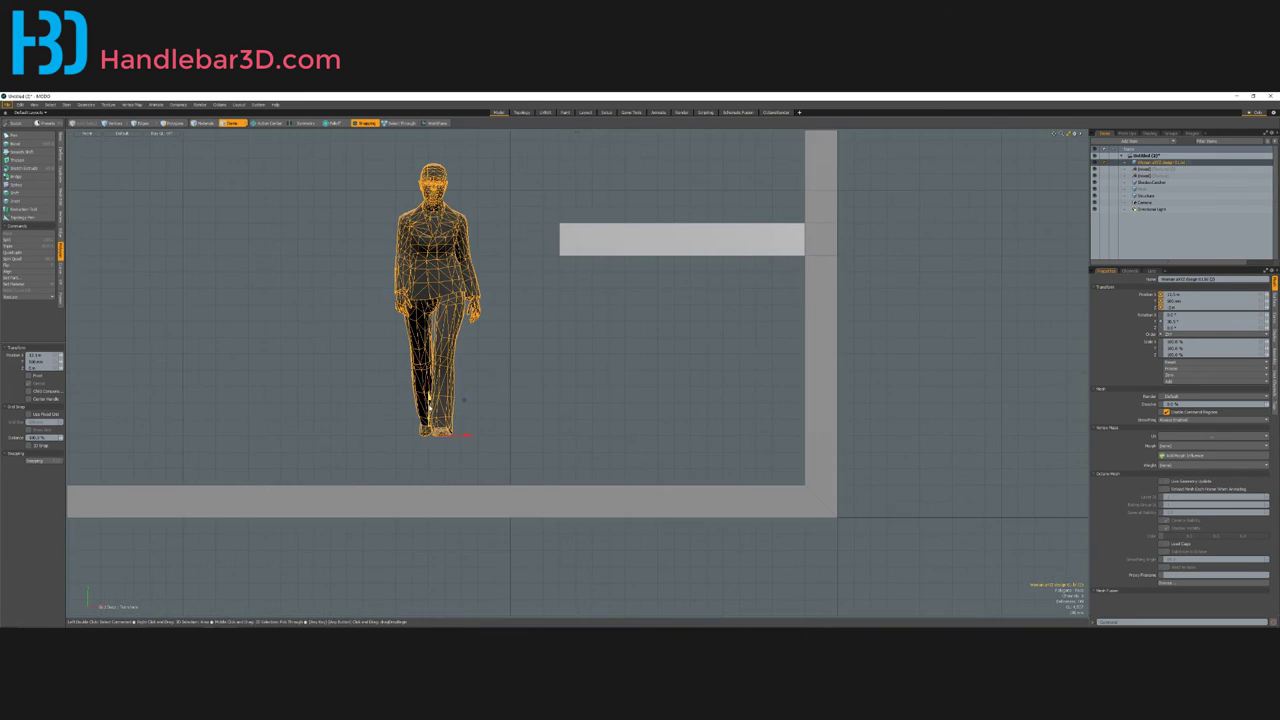
pyautogui.moveTo(431, 408)
pyautogui.mouseDown()
pyautogui.moveTo(438, 482)
pyautogui.moveTo(480, 487)
pyautogui.mouseUp()
pyautogui.scroll(-2, 528, 380)
pyautogui.scroll(2, 638, 322)
# Step: Select all the shelf's vertices on the structure mesh and move them down to about the figure's waist height
pyautogui.press('1')
pyautogui.moveTo(767, 357); pyautogui.dragTo(554, 200, button='right')
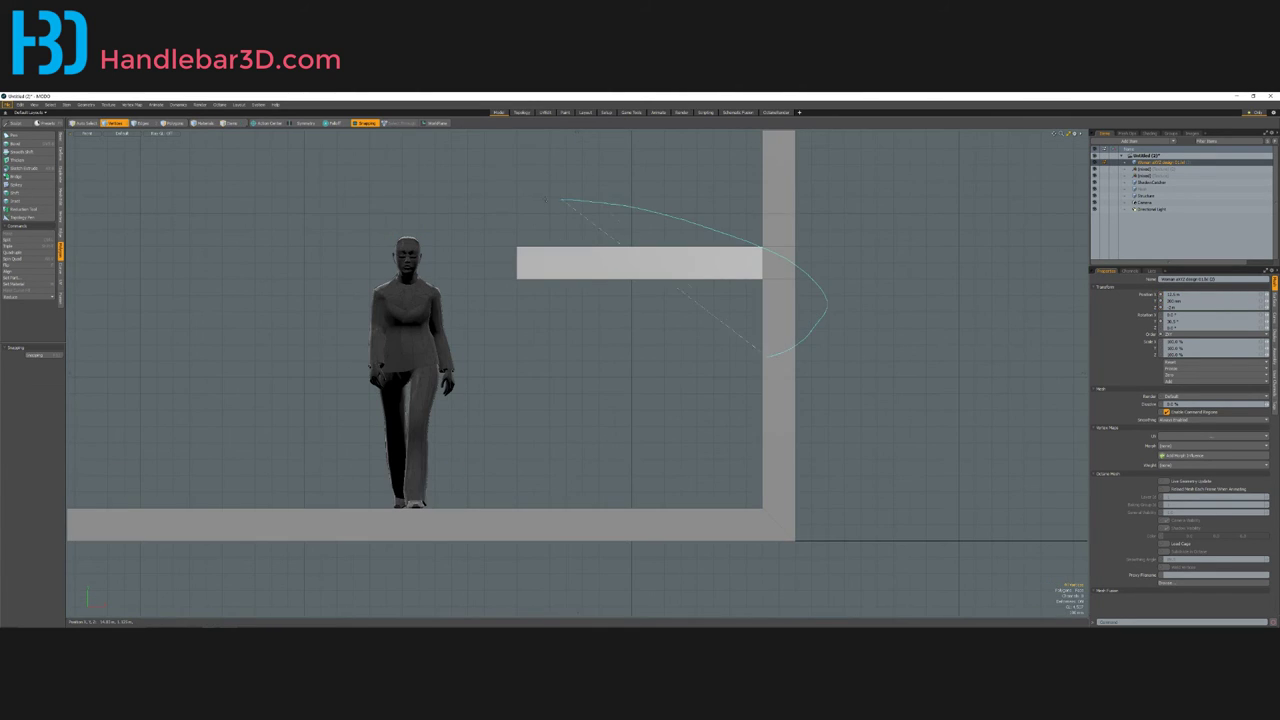
pyautogui.click(611, 267)
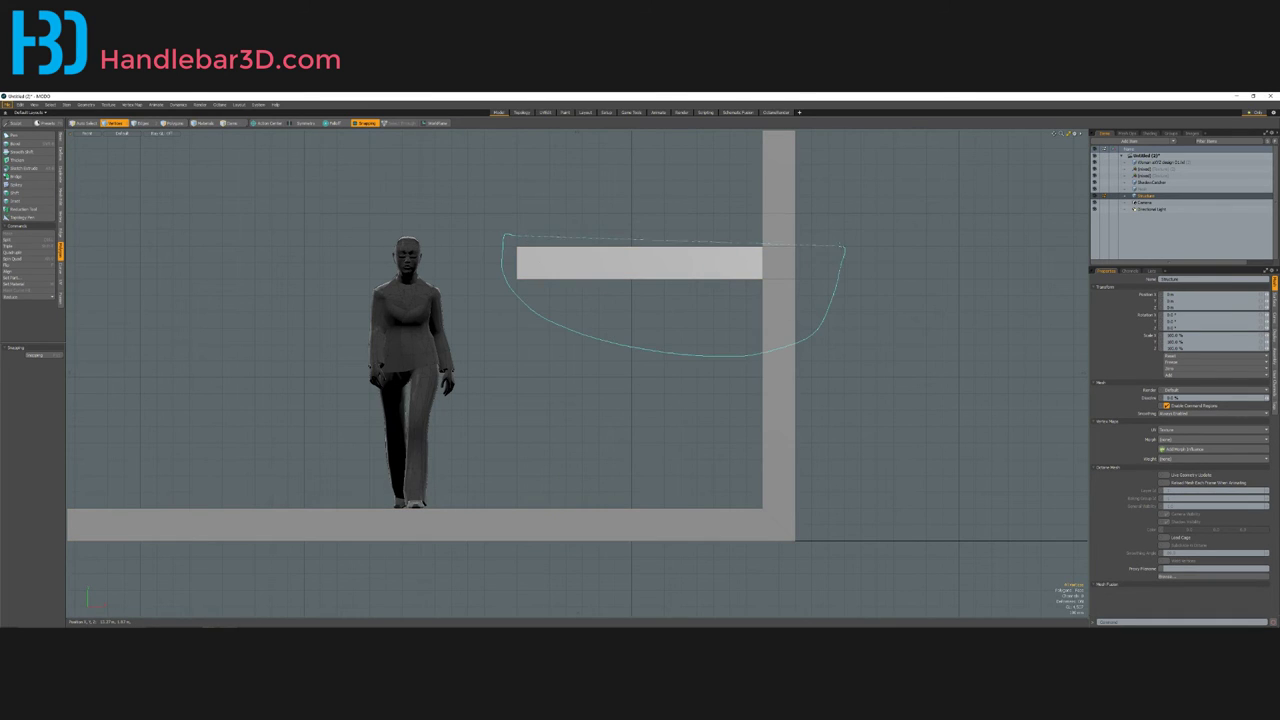
pyautogui.scroll(3, 665, 245)
pyautogui.press('w')
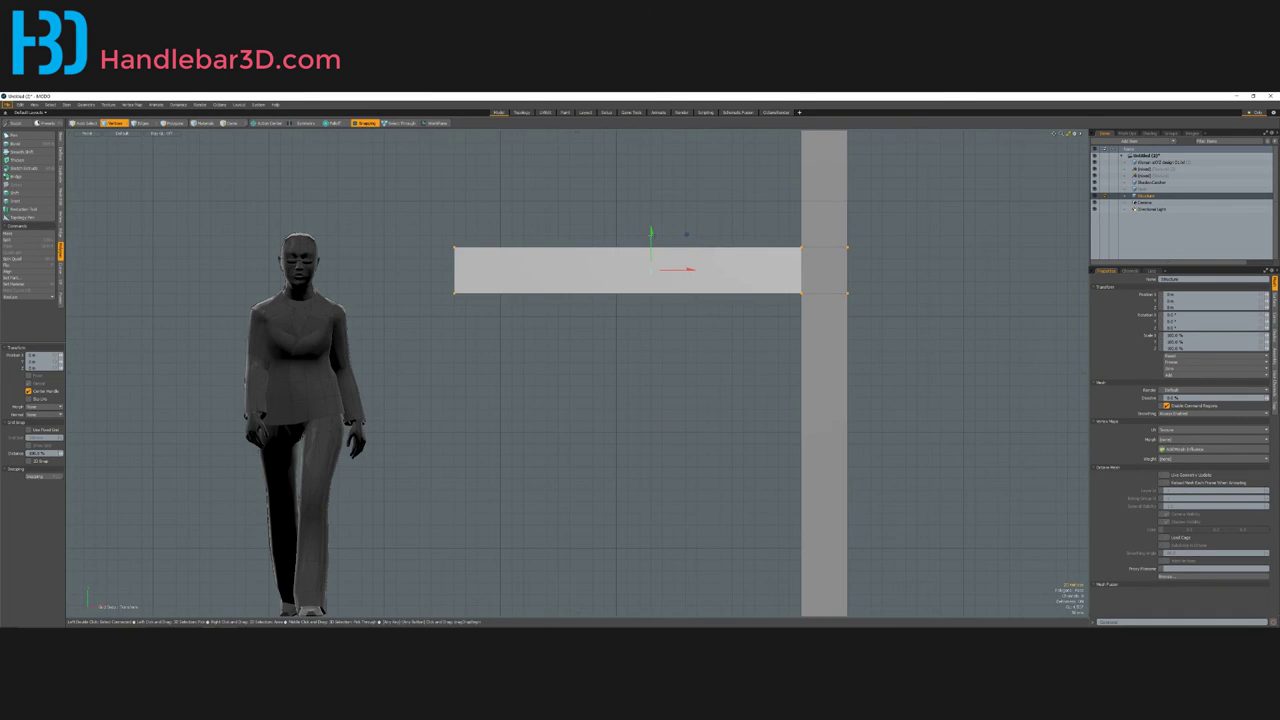
pyautogui.moveTo(651, 235); pyautogui.dragTo(651, 372)
pyautogui.scroll(-2, 650, 343)
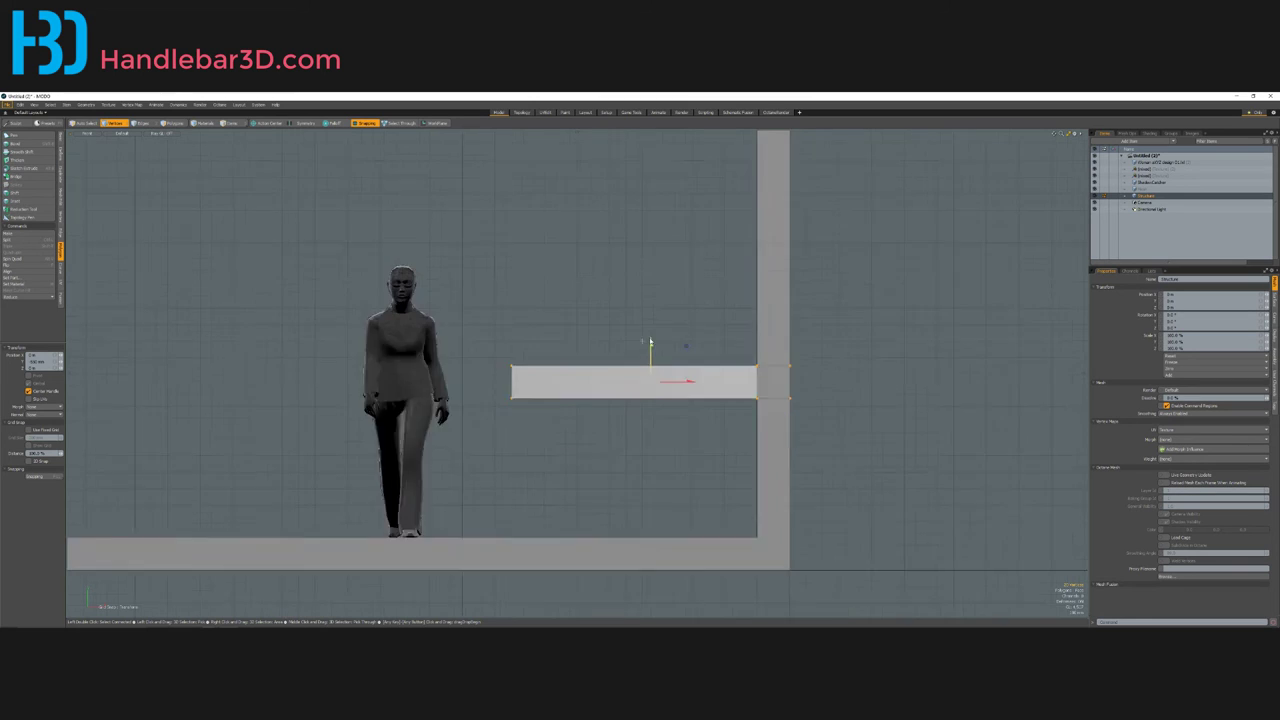
pyautogui.keyDown('alt'); pyautogui.keyDown('shift'); pyautogui.moveTo(560, 357); pyautogui.dragTo(565, 355); pyautogui.keyUp('shift'); pyautogui.keyUp('alt')
# Step: Select only the shelf's bottom vertices and raise them to make the shelf thinner
pyautogui.press('space')
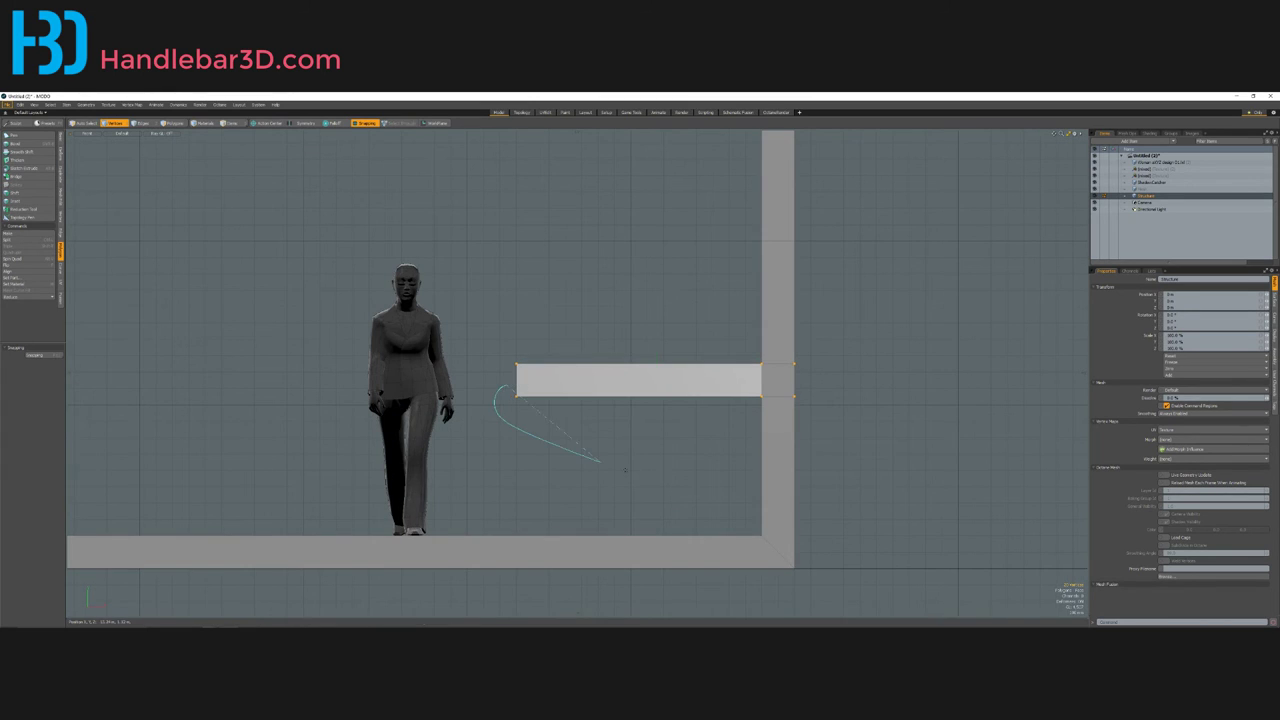
pyautogui.moveTo(755, 388); pyautogui.dragTo(721, 382, button='right')
pyautogui.press('w')
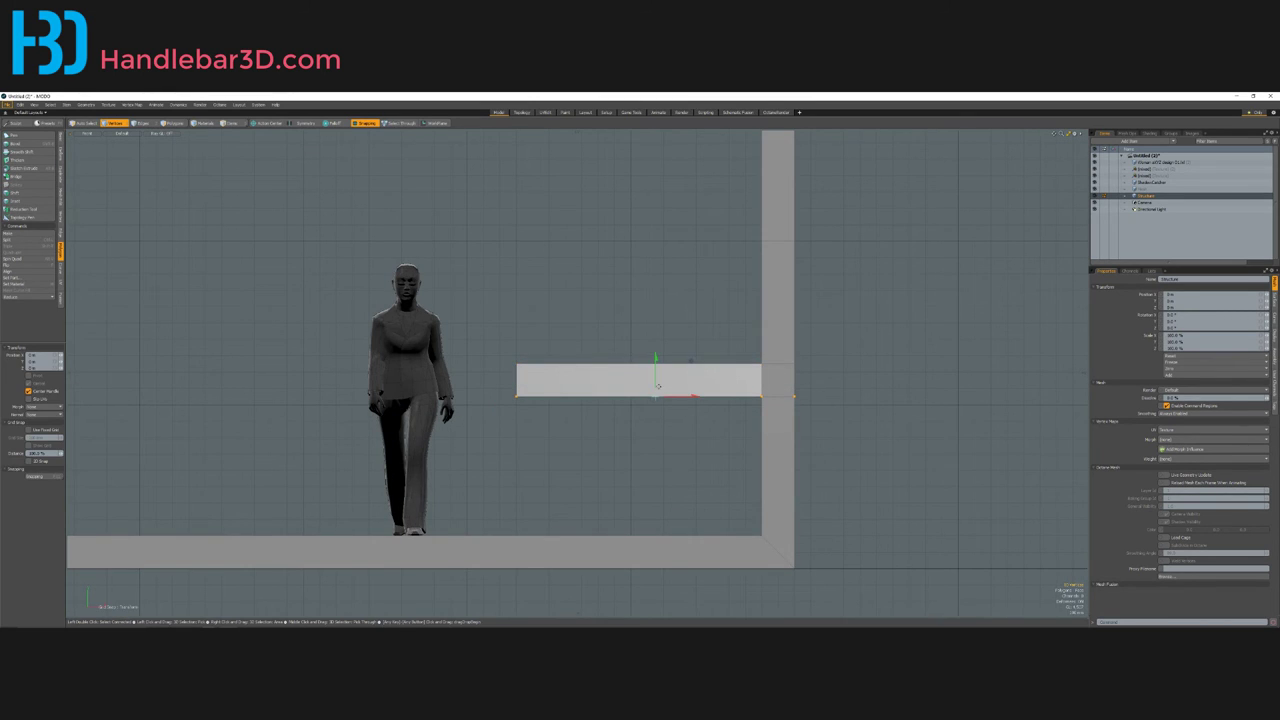
pyautogui.moveTo(658, 385); pyautogui.dragTo(674, 348)
pyautogui.scroll(4, 655, 387)
pyautogui.scroll(-3, 673, 349)
pyautogui.scroll(1, 597, 361)
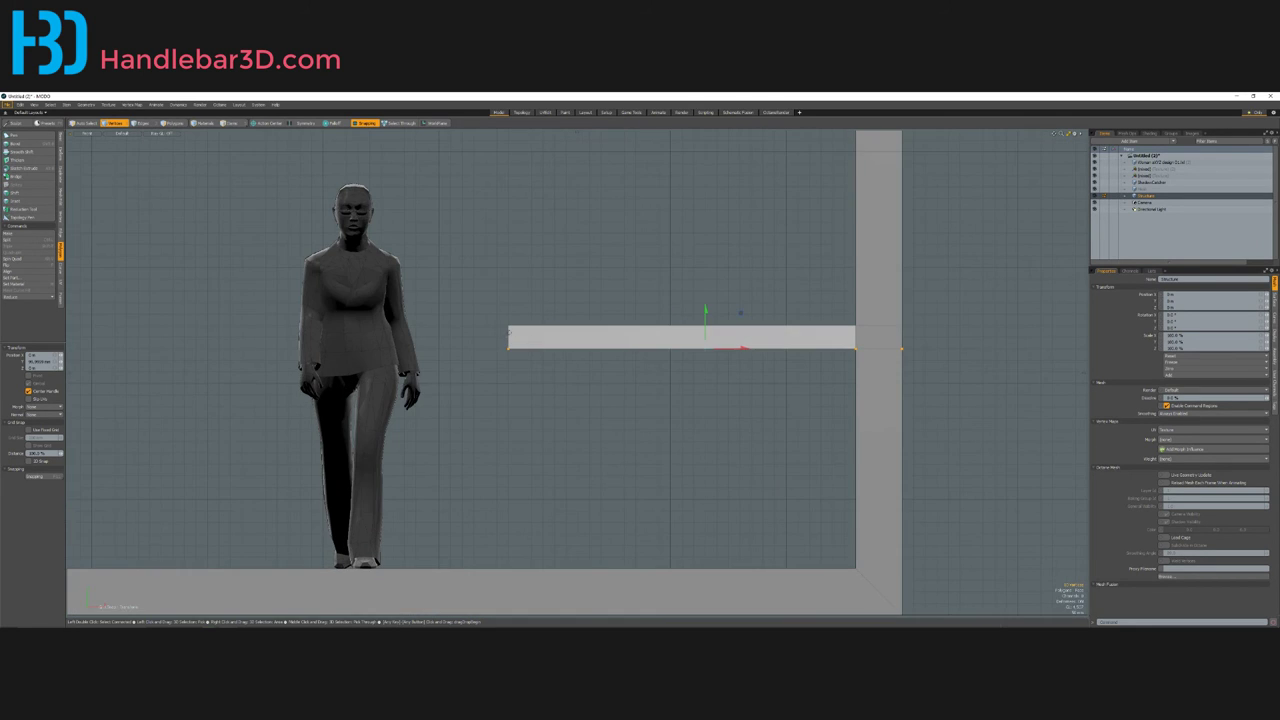
# Step: Select all vertices of the thinned shelf and move them slightly further down
pyautogui.press('q')
pyautogui.moveTo(488, 313)
pyautogui.mouseDown(button='right')
pyautogui.moveTo(943, 428)
pyautogui.moveTo(940, 330)
pyautogui.mouseUp(button='right')
pyautogui.press('w')
pyautogui.moveTo(706, 314); pyautogui.dragTo(702, 352)
pyautogui.press('KP_Decimal')
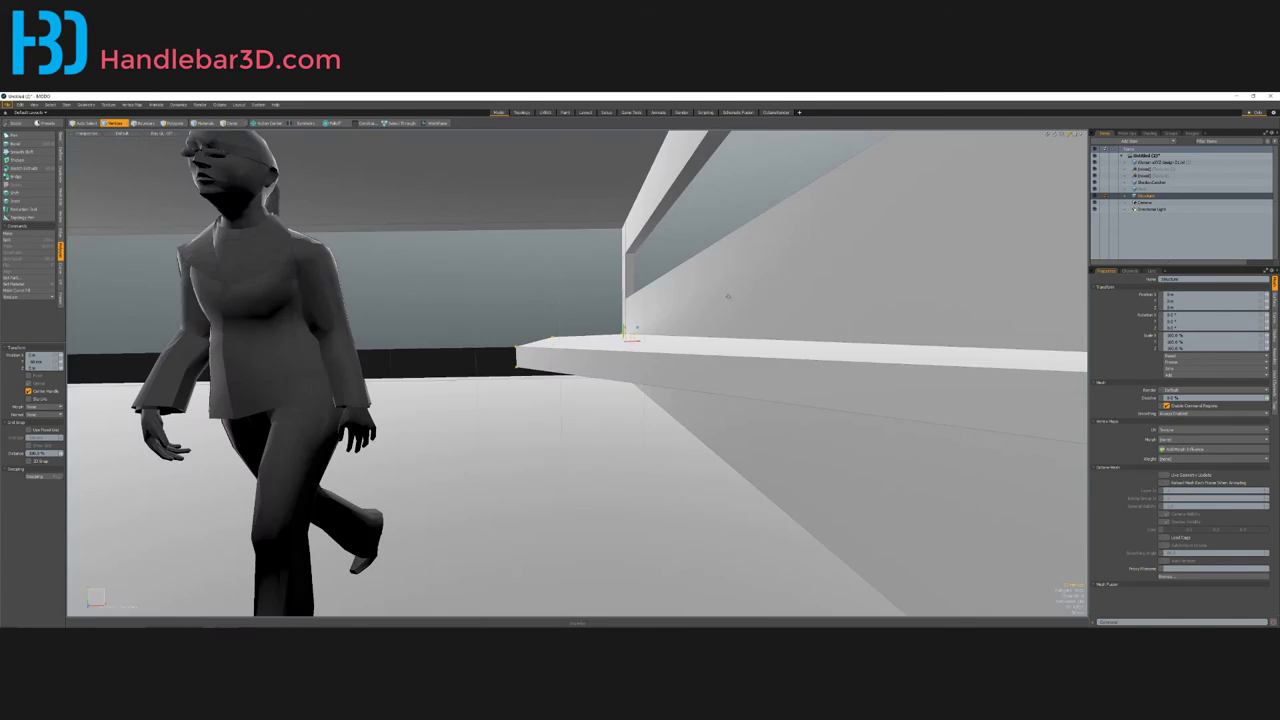
pyautogui.keyDown('alt'); pyautogui.moveTo(726, 297); pyautogui.dragTo(640, 345); pyautogui.keyUp('alt')
# Step: In the right view, select only the vertices along the end wall window's lower edge and move them down
pyautogui.press('KP_3')
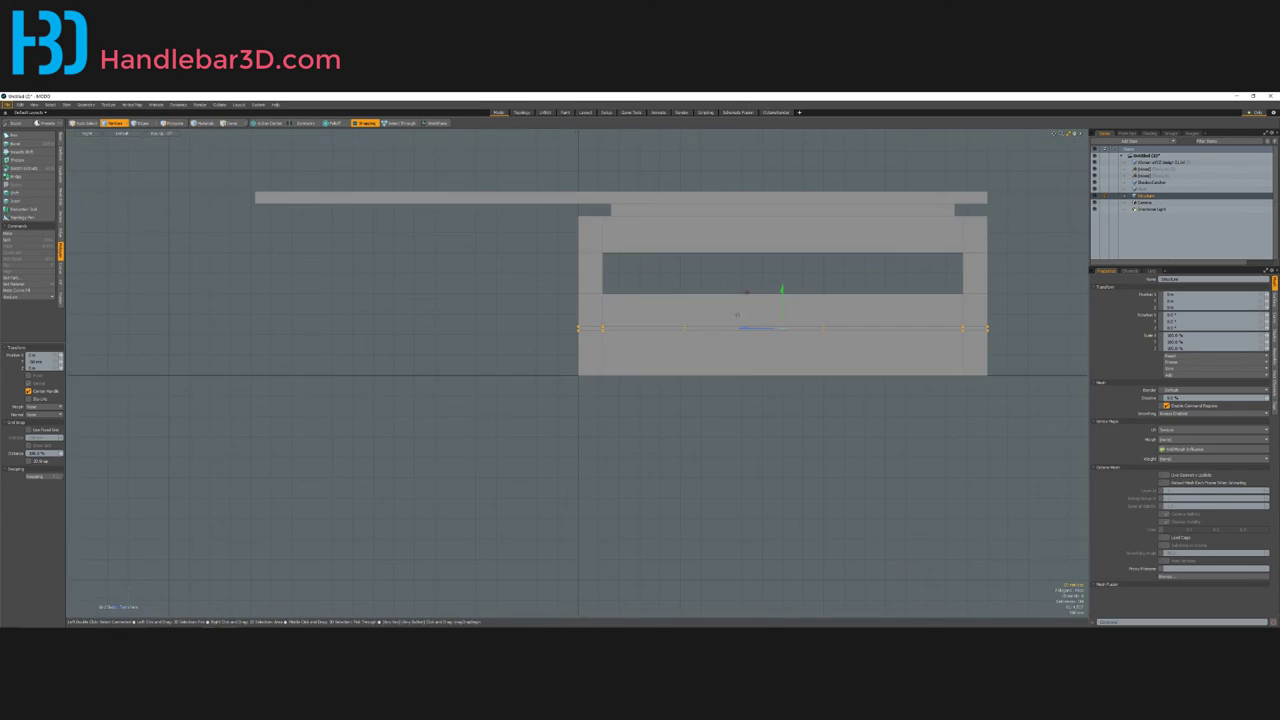
pyautogui.scroll(3, 730, 311)
pyautogui.press('space')
pyautogui.scroll(-2, 499, 268)
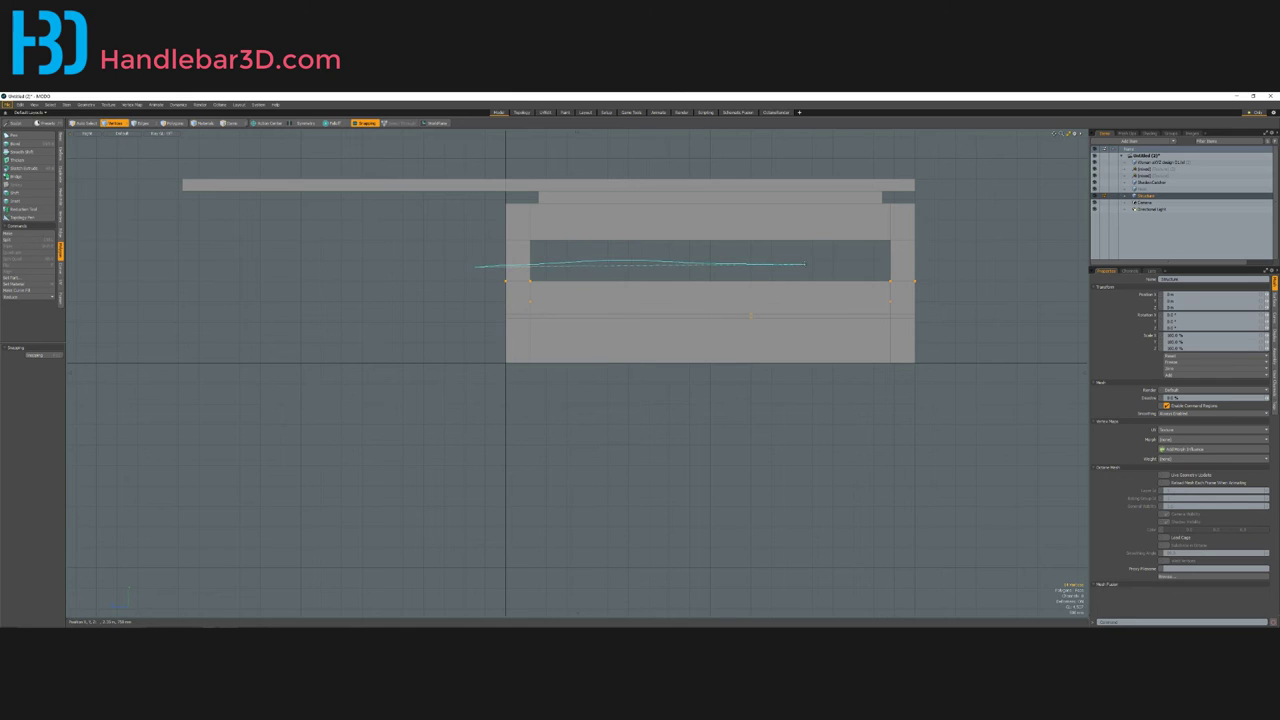
pyautogui.keyDown('ctrl'); pyautogui.moveTo(805, 264); pyautogui.dragTo(491, 291, button='right'); pyautogui.keyUp('ctrl')
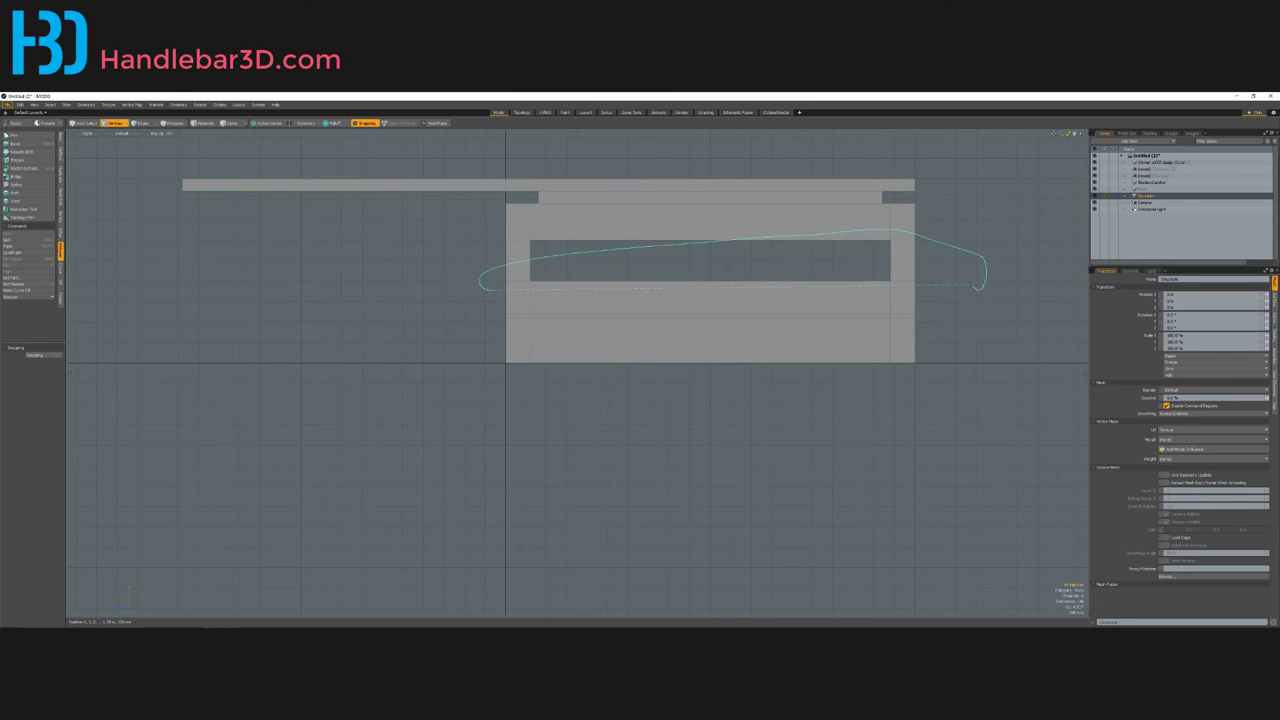
pyautogui.moveTo(975, 286); pyautogui.dragTo(975, 287, button='right')
pyautogui.moveTo(921, 279); pyautogui.dragTo(935, 287, button='right')
pyautogui.press('w')
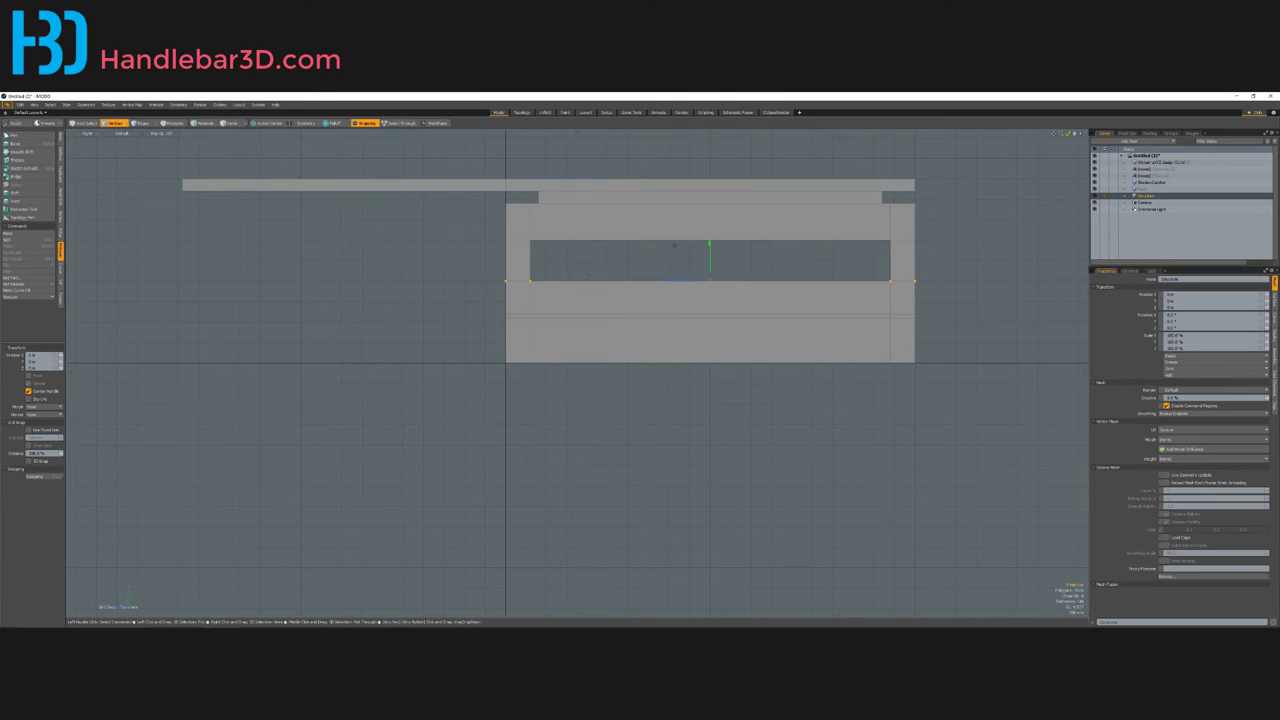
pyautogui.moveTo(707, 277); pyautogui.dragTo(706, 297)
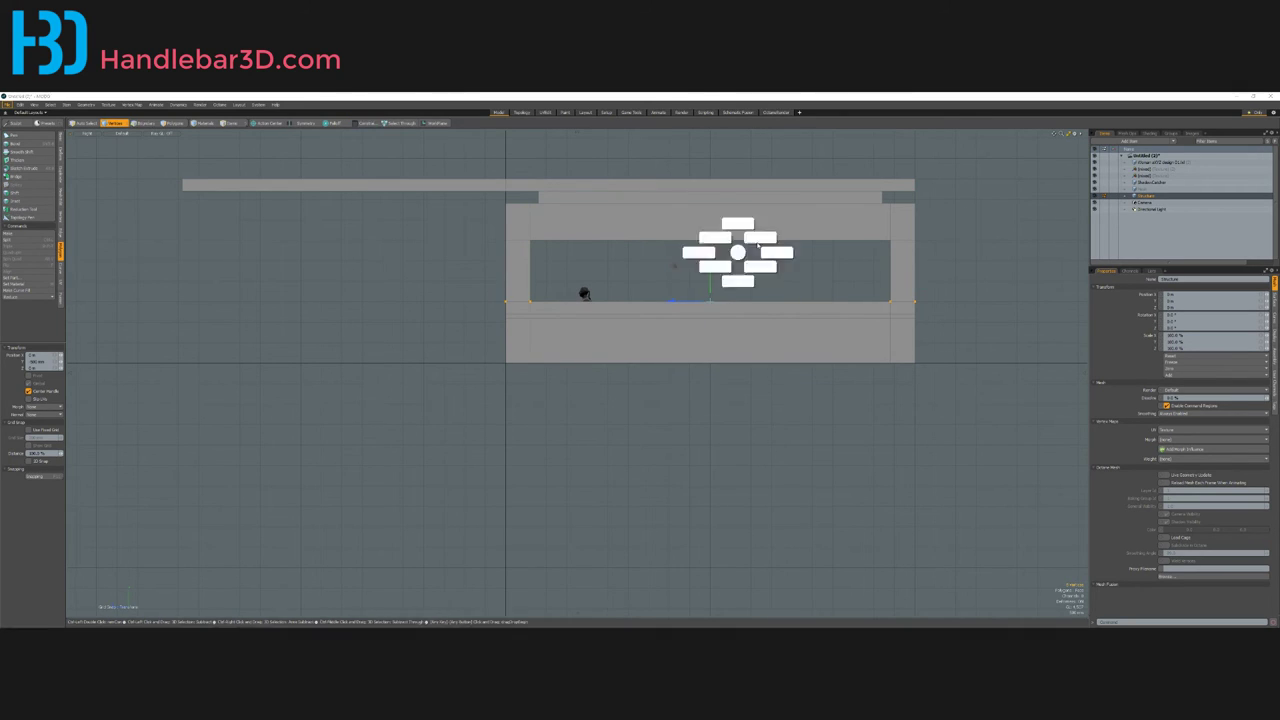
pyautogui.keyDown('alt'); pyautogui.moveTo(706, 297); pyautogui.dragTo(604, 298); pyautogui.keyUp('alt')
pyautogui.keyDown('alt'); pyautogui.scroll(-3, 560, 272); pyautogui.keyUp('alt')
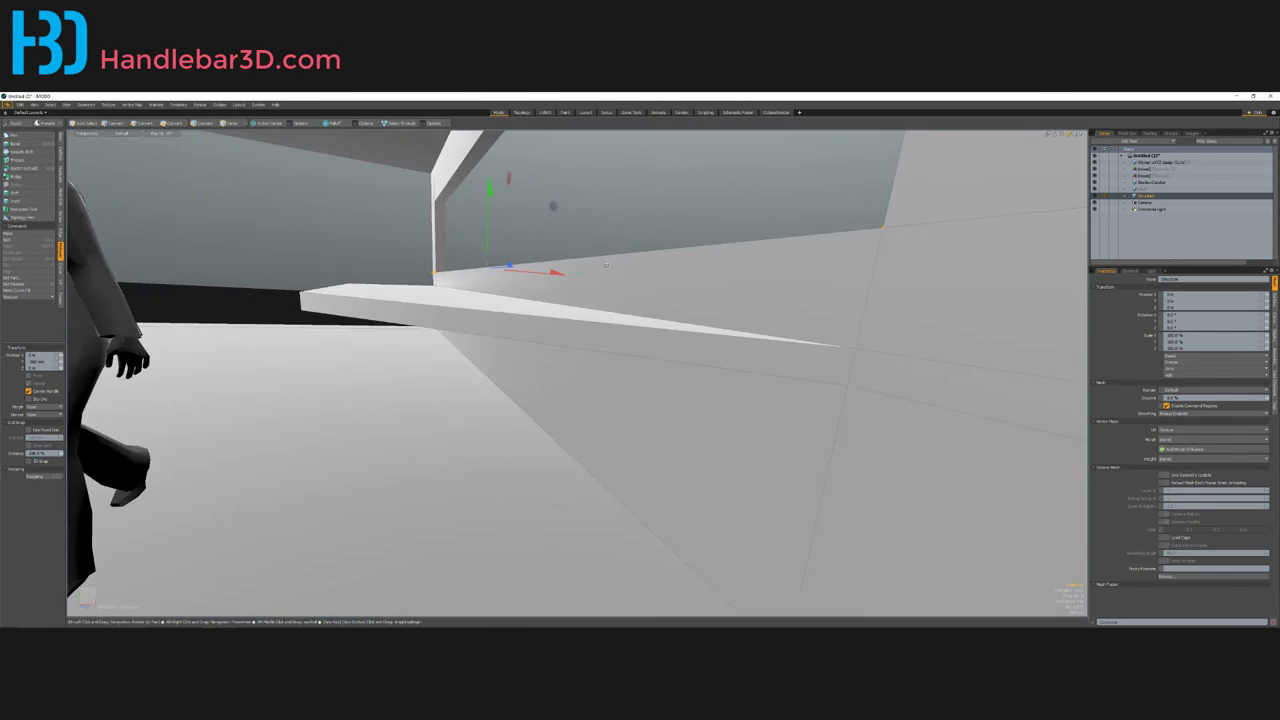
pyautogui.keyDown('alt'); pyautogui.moveTo(550, 254); pyautogui.dragTo(577, 220); pyautogui.keyUp('alt')
pyautogui.keyDown('alt'); pyautogui.scroll(-3, 548, 274); pyautogui.keyUp('alt')
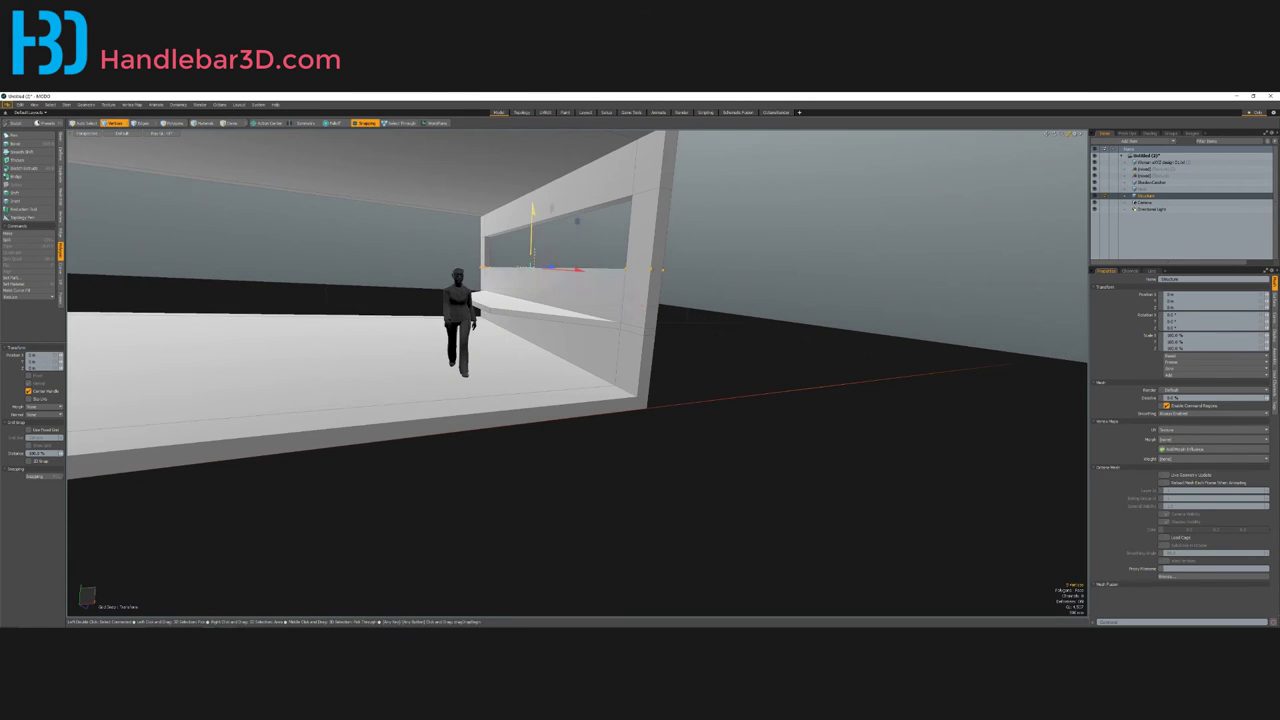
# Step: Readjust the height of the end wall window's lower edge by moving its vertices down towards the shelf
pyautogui.press('KP_3')
pyautogui.scroll(6, 411, 231)
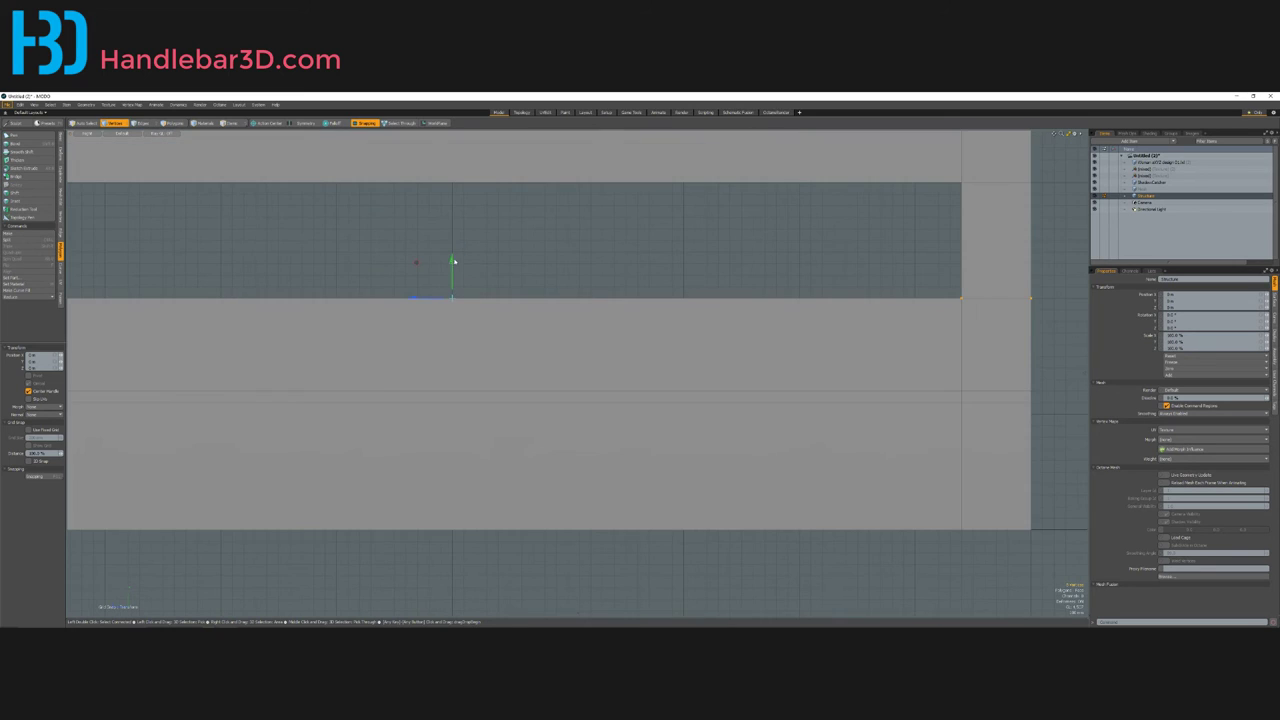
pyautogui.moveTo(452, 262); pyautogui.dragTo(451, 333)
pyautogui.scroll(-2, 475, 284)
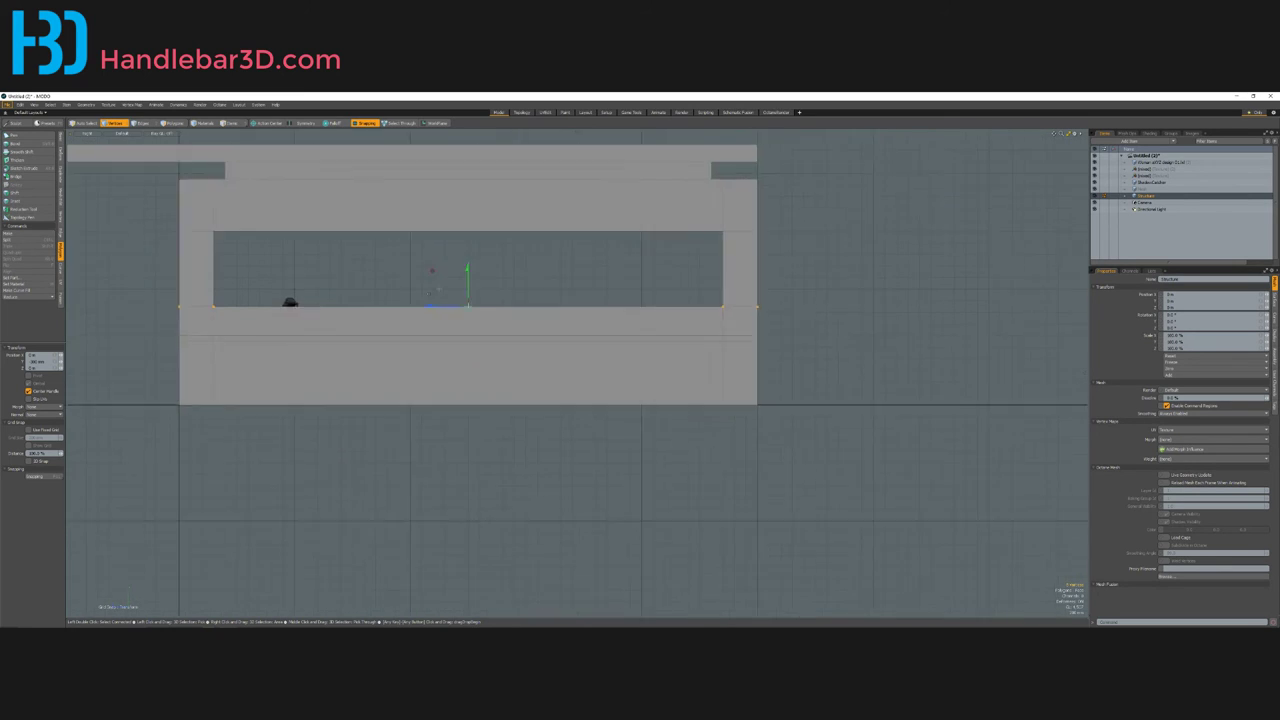
pyautogui.scroll(1, 426, 294)
pyautogui.hotkey('ctrl', 'space')
pyautogui.press('x')
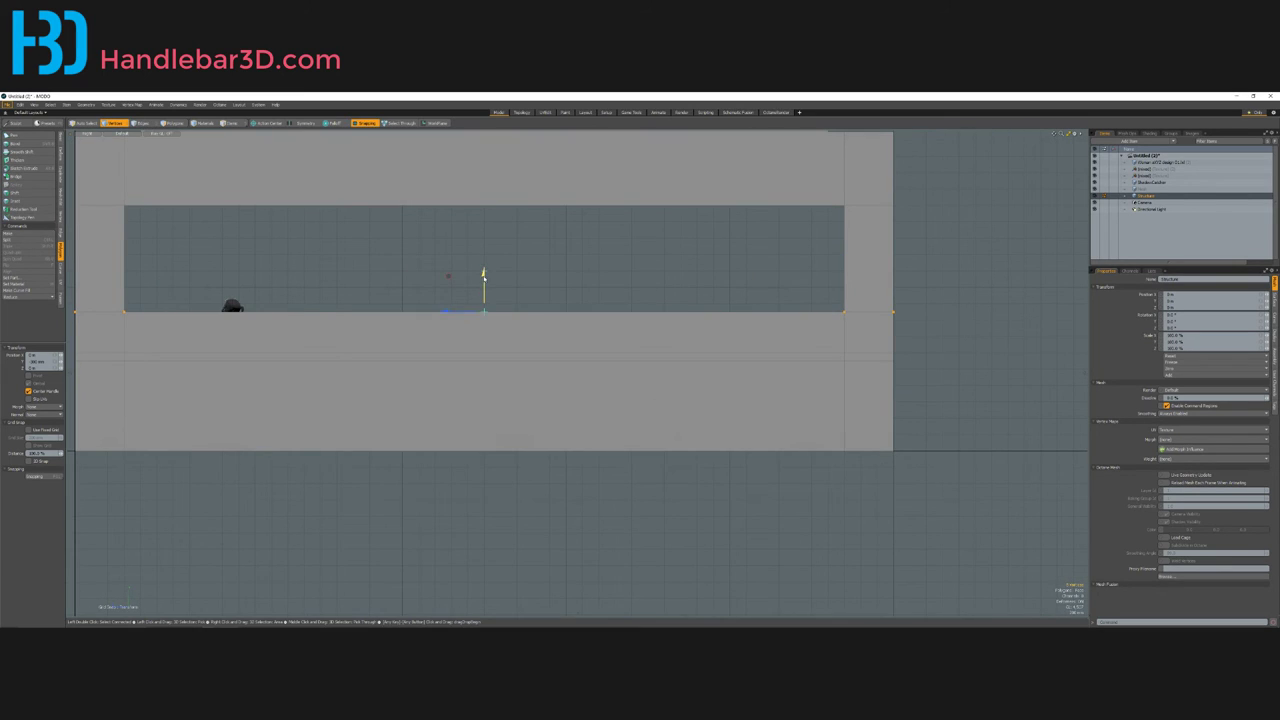
pyautogui.moveTo(483, 311); pyautogui.dragTo(483, 319)
pyautogui.hotkey('ctrl', 'space')
pyautogui.scroll(-5, 491, 331)
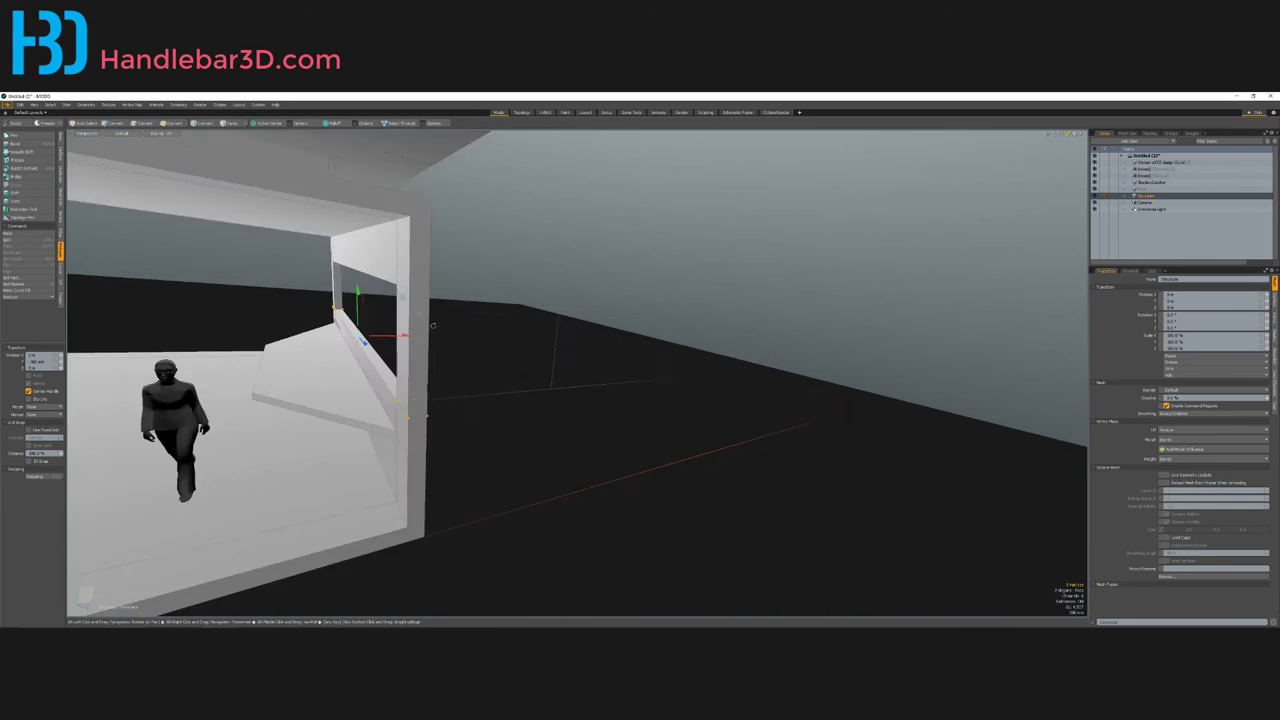
pyautogui.press('Escape')
# Step: Add an edge loop midway across the underside border of the roof opening and select the whole loop
pyautogui.keyDown('alt'); pyautogui.moveTo(492, 331); pyautogui.dragTo(629, 229); pyautogui.keyUp('alt')
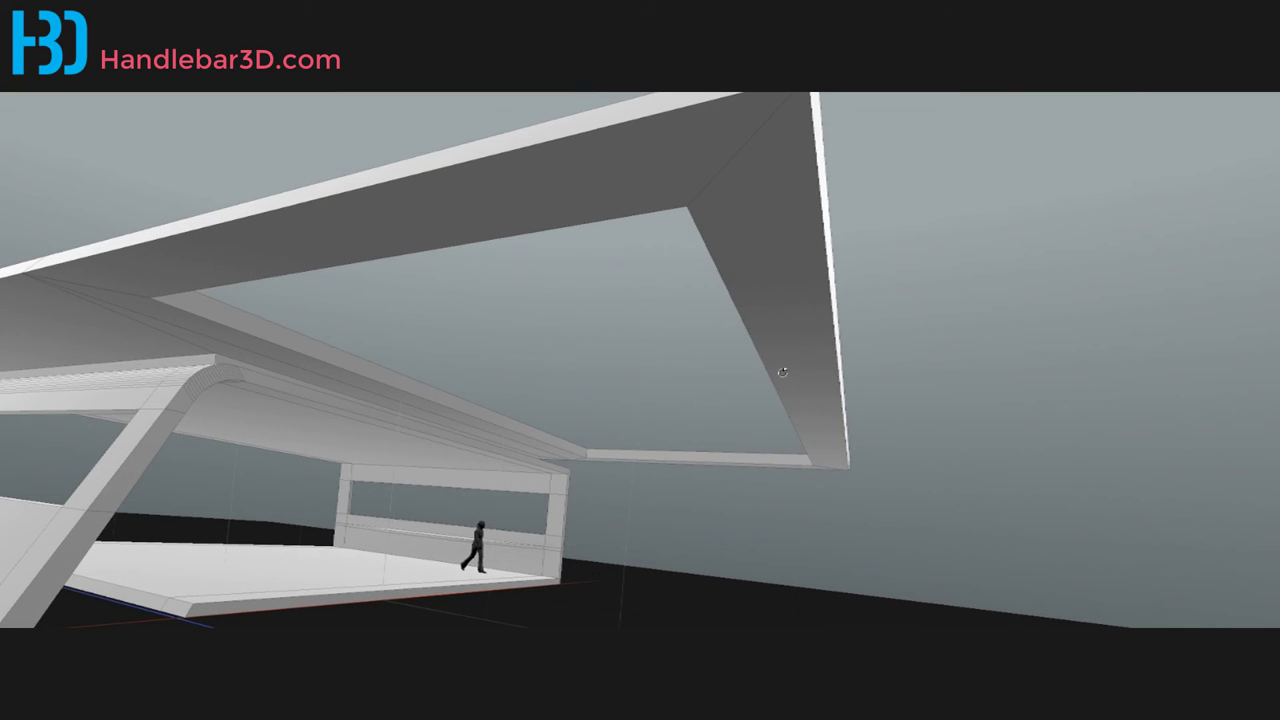
pyautogui.keyDown('alt'); pyautogui.moveTo(782, 372); pyautogui.dragTo(504, 336); pyautogui.keyUp('alt')
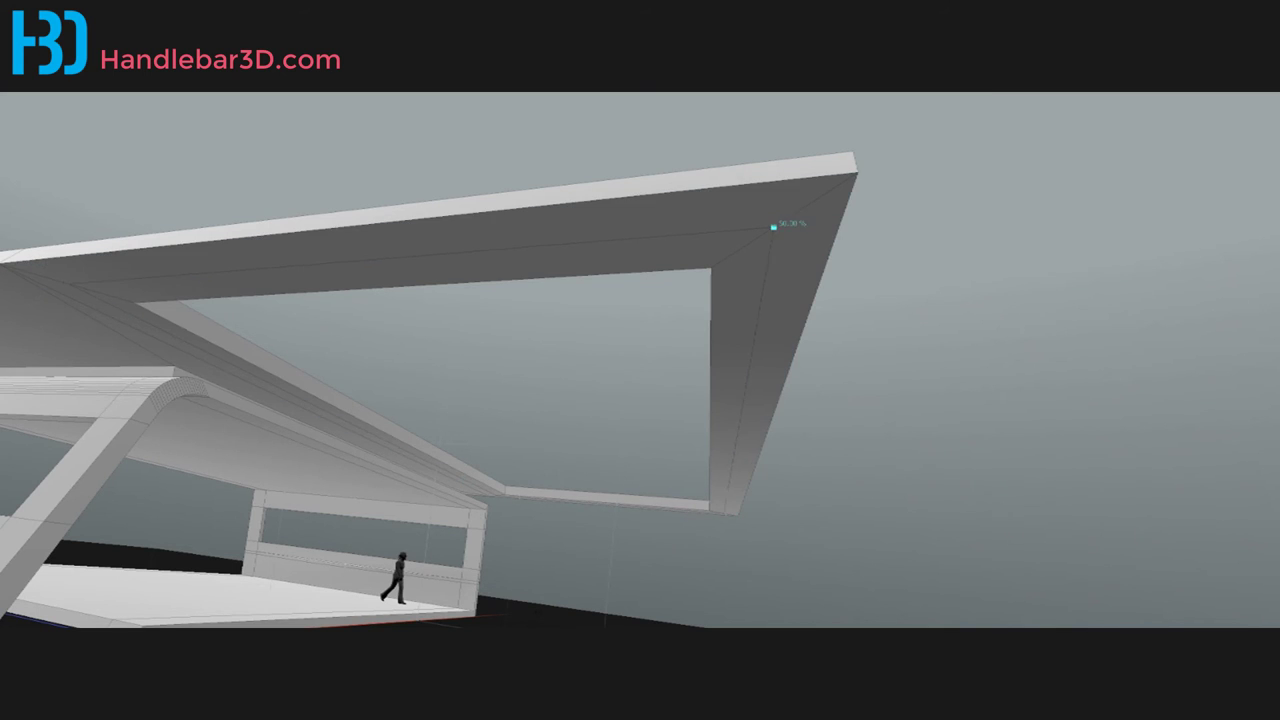
pyautogui.keyDown('alt'); pyautogui.moveTo(717, 321); pyautogui.dragTo(680, 346); pyautogui.keyUp('alt')
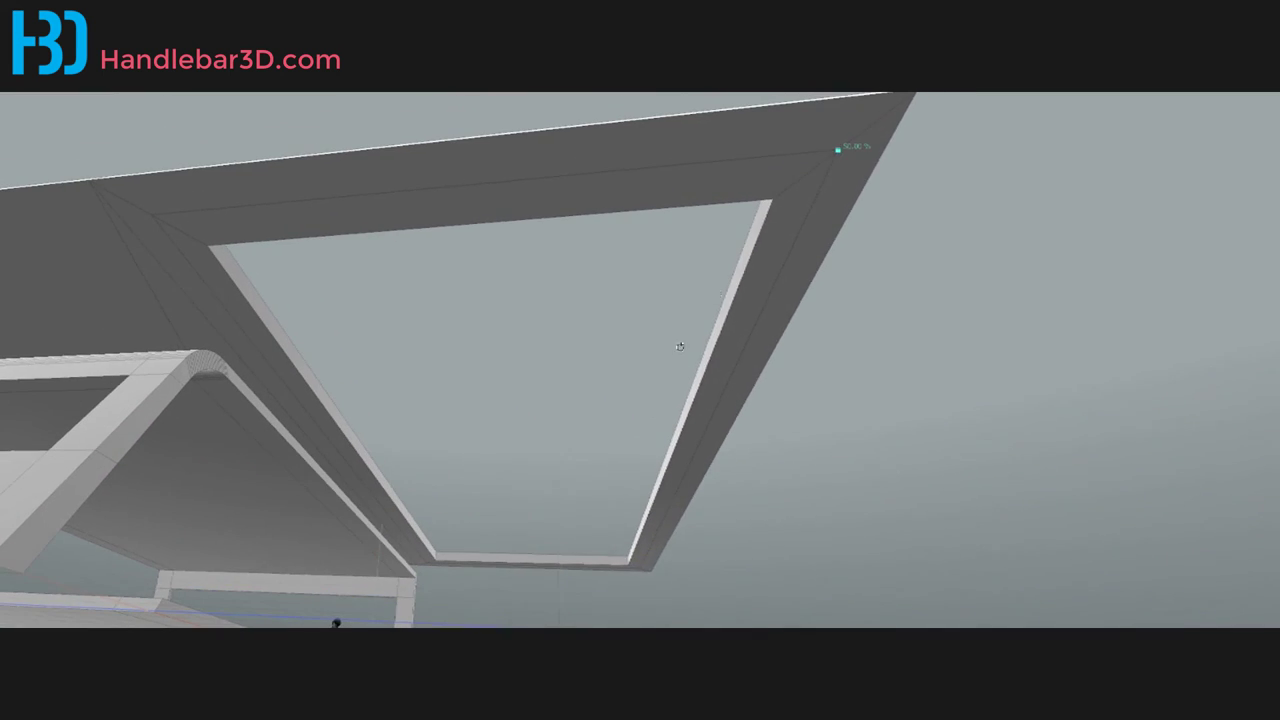
pyautogui.click(808, 222)
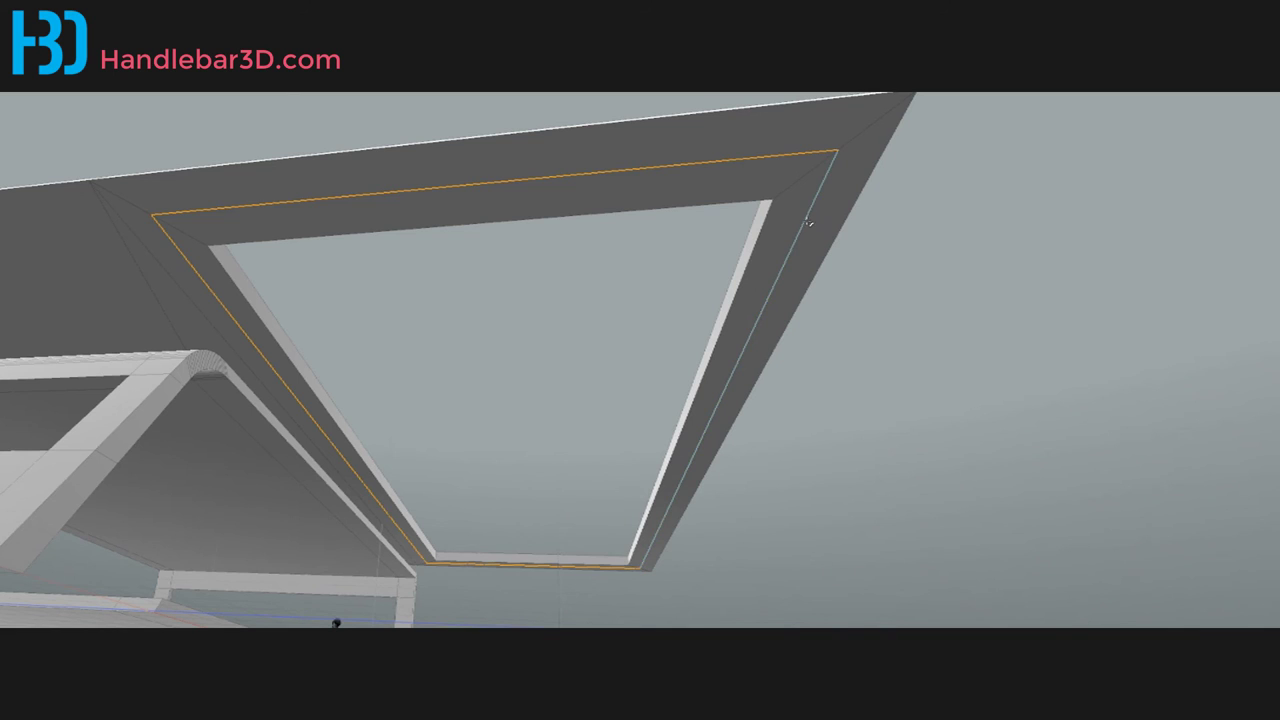
# Step: Bevel the selected edge loop around the roof opening into a narrow continuous strip
pyautogui.keyDown('alt'); pyautogui.moveTo(46, 271); pyautogui.dragTo(84, 266); pyautogui.keyUp('alt')
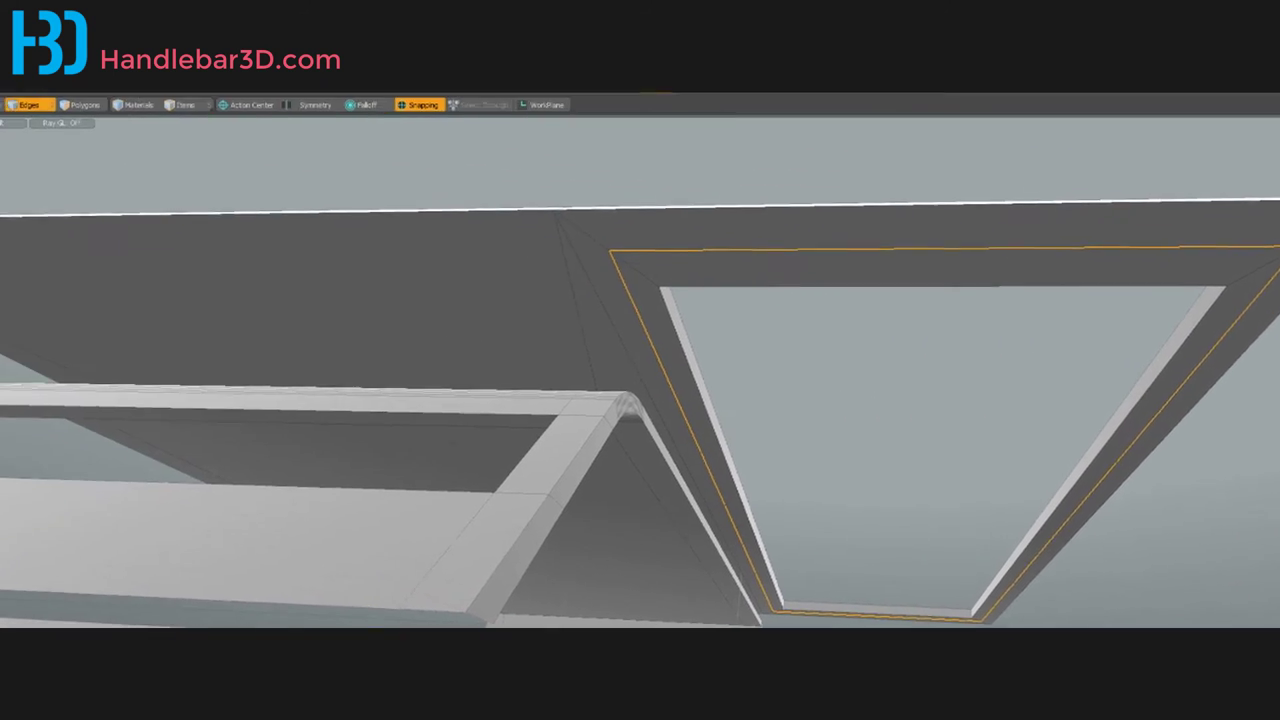
pyautogui.click(107, 365)
pyautogui.click(106, 328)
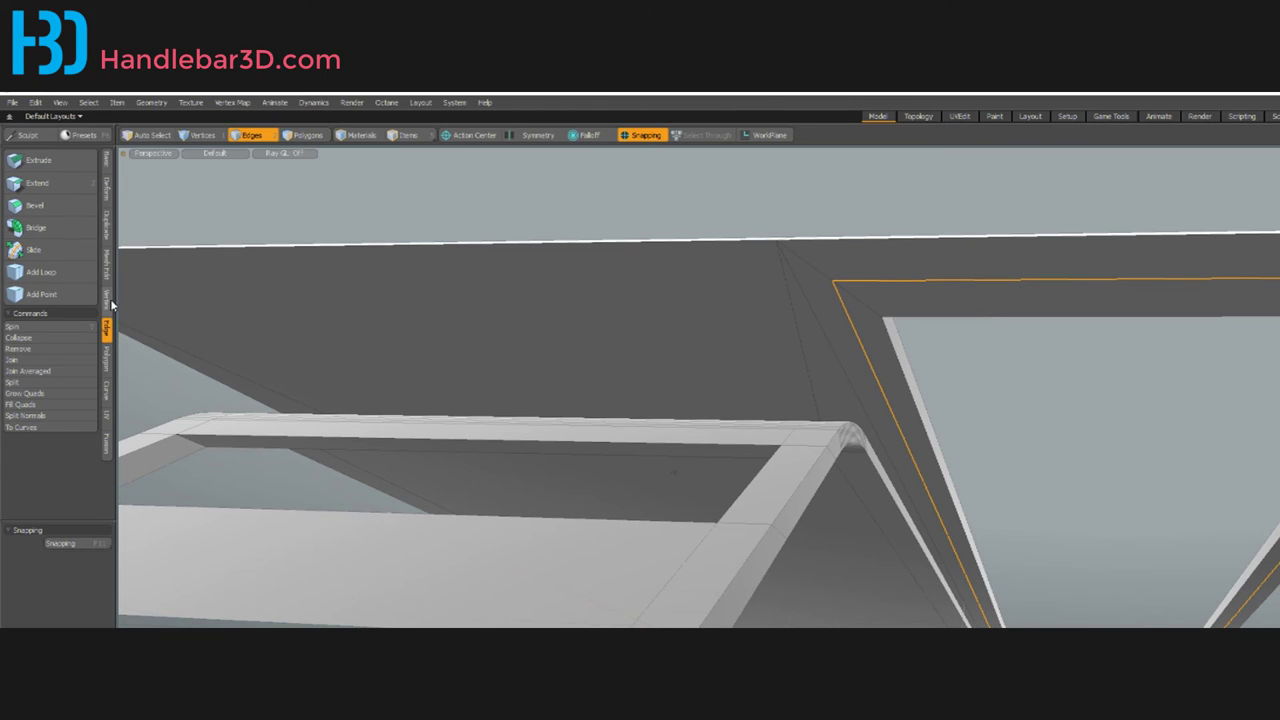
pyautogui.click(47, 209)
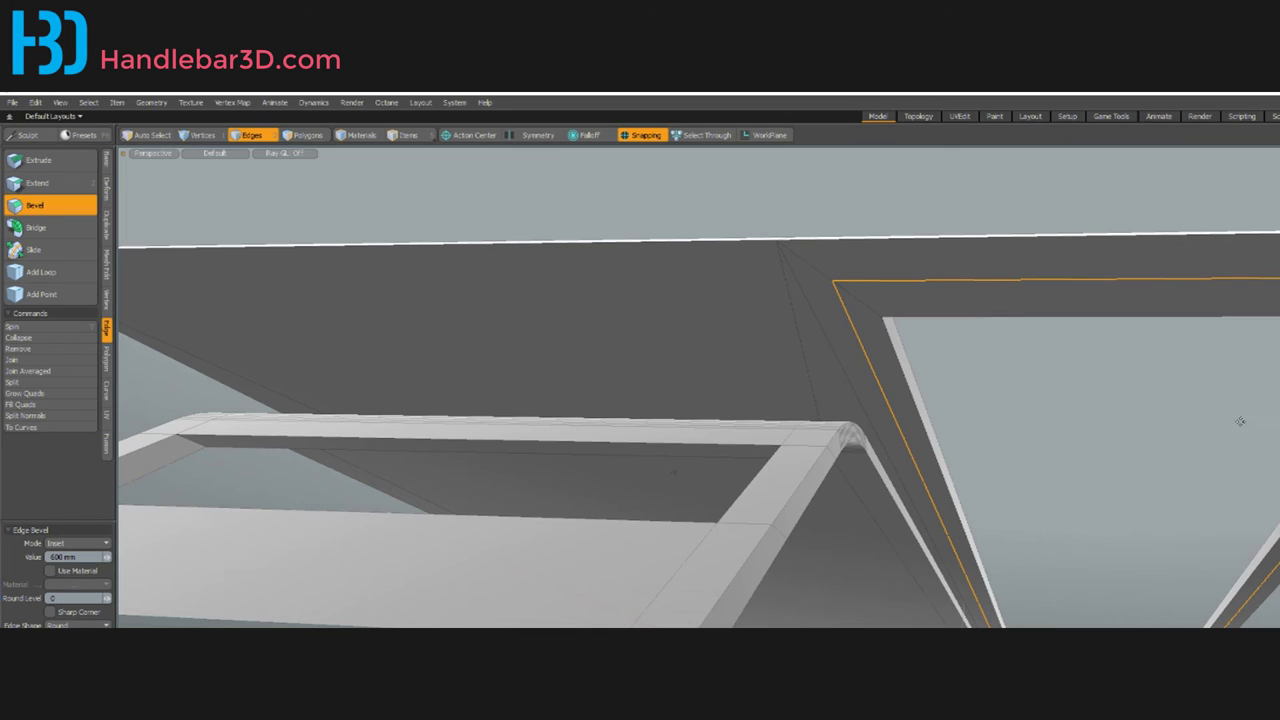
pyautogui.moveTo(1240, 421); pyautogui.dragTo(1268, 421)
pyautogui.keyDown('alt'); pyautogui.moveTo(1268, 512); pyautogui.dragTo(1235, 527); pyautogui.keyUp('alt')
# Step: Select the complete loop of narrow strip polygons around the underside of the roof opening
pyautogui.press('3')
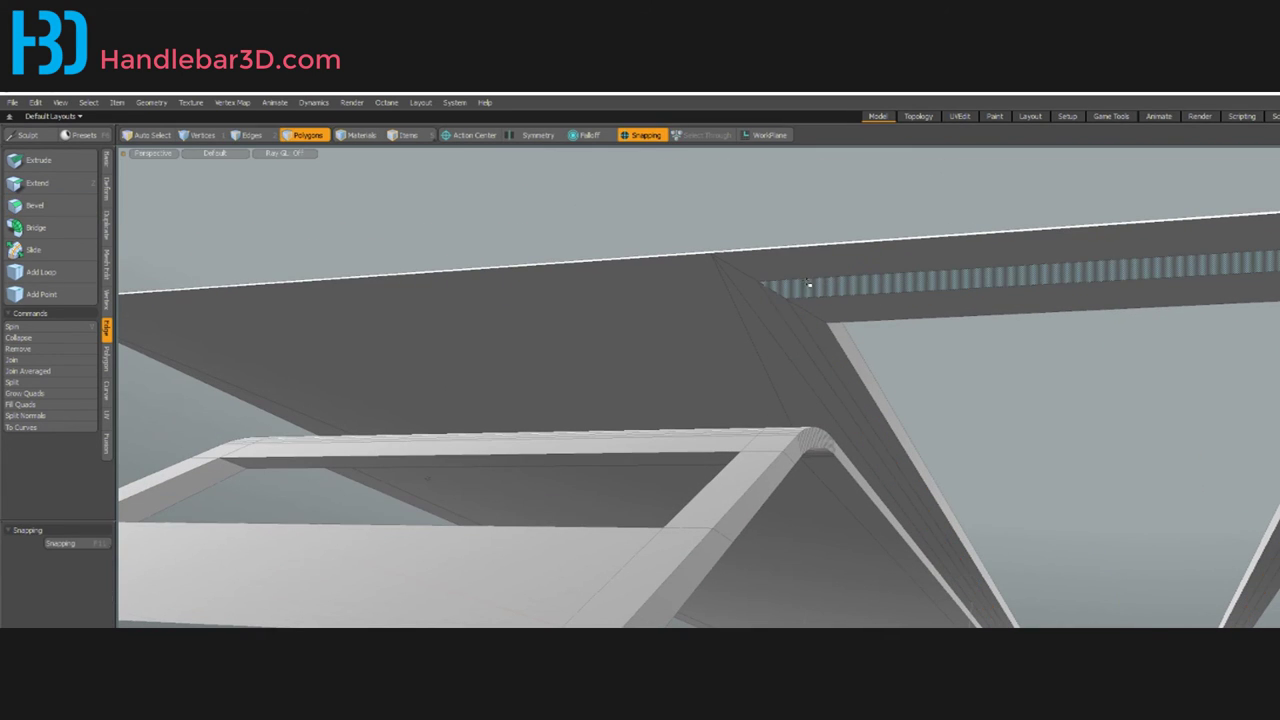
pyautogui.click(808, 286)
pyautogui.keyDown('shift'); pyautogui.click(787, 311); pyautogui.keyUp('shift')
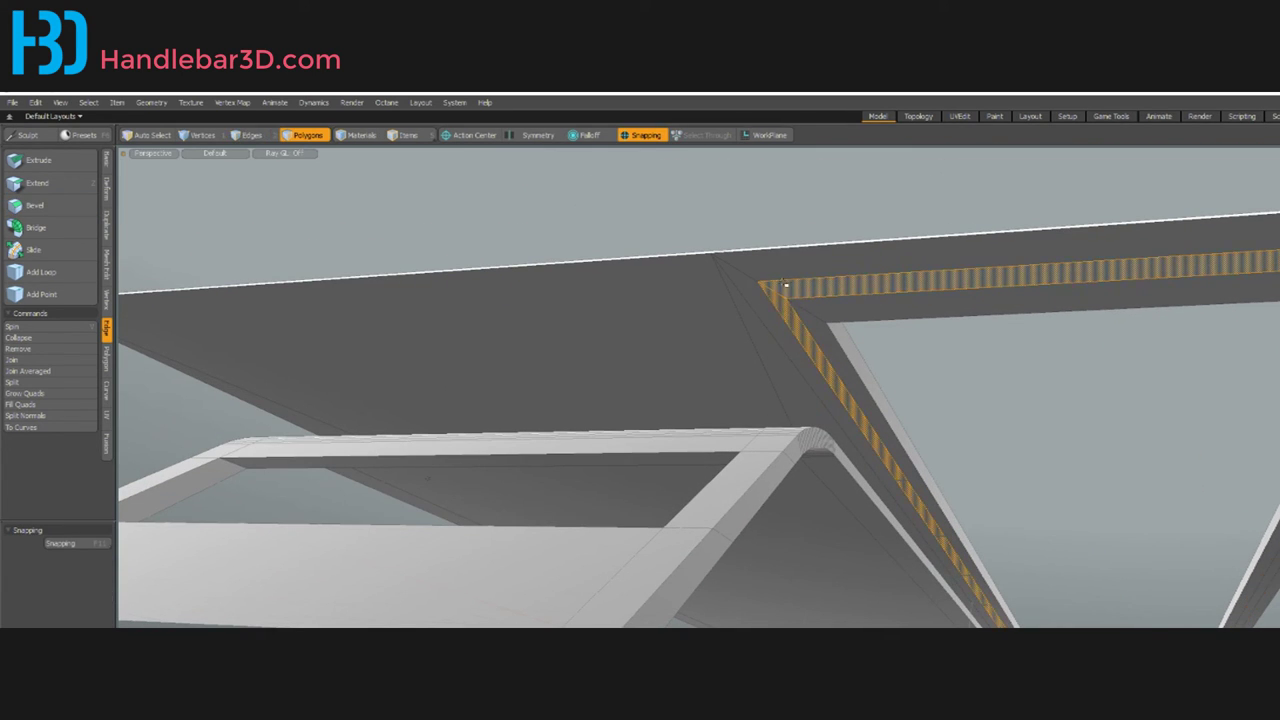
pyautogui.press('l')
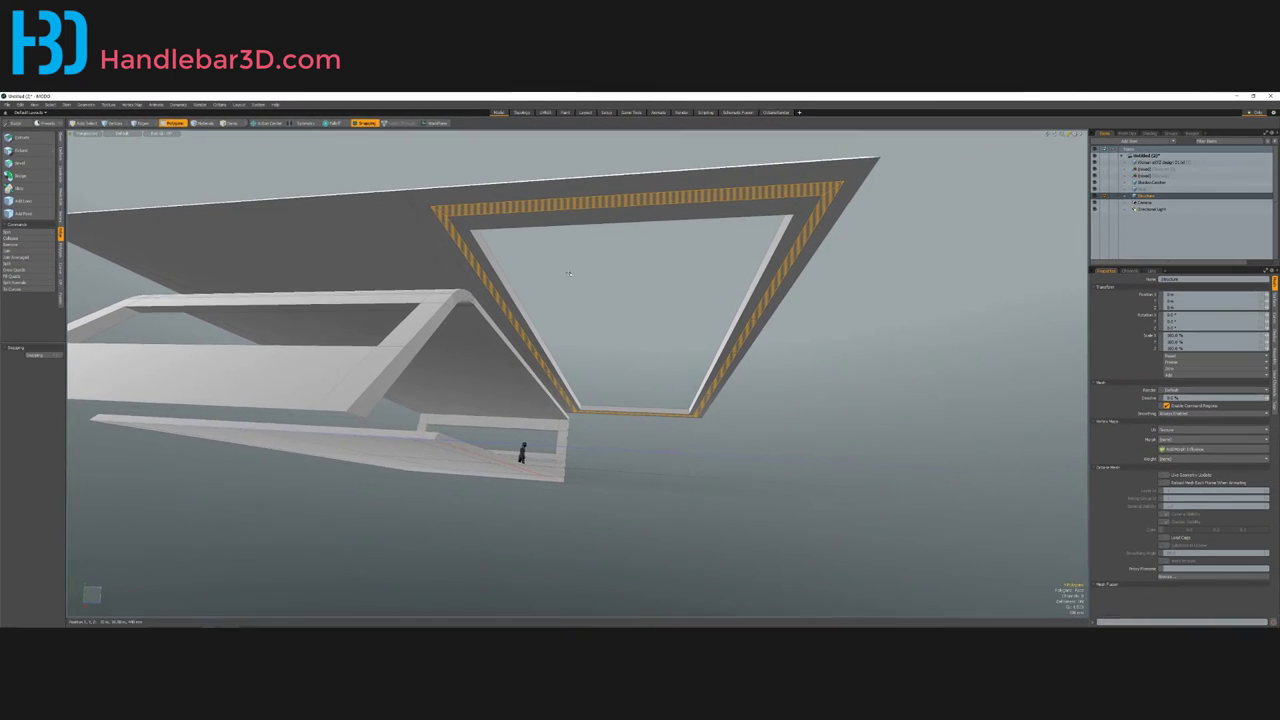
pyautogui.keyDown('alt'); pyautogui.moveTo(997, 394); pyautogui.dragTo(980, 373); pyautogui.keyUp('alt')
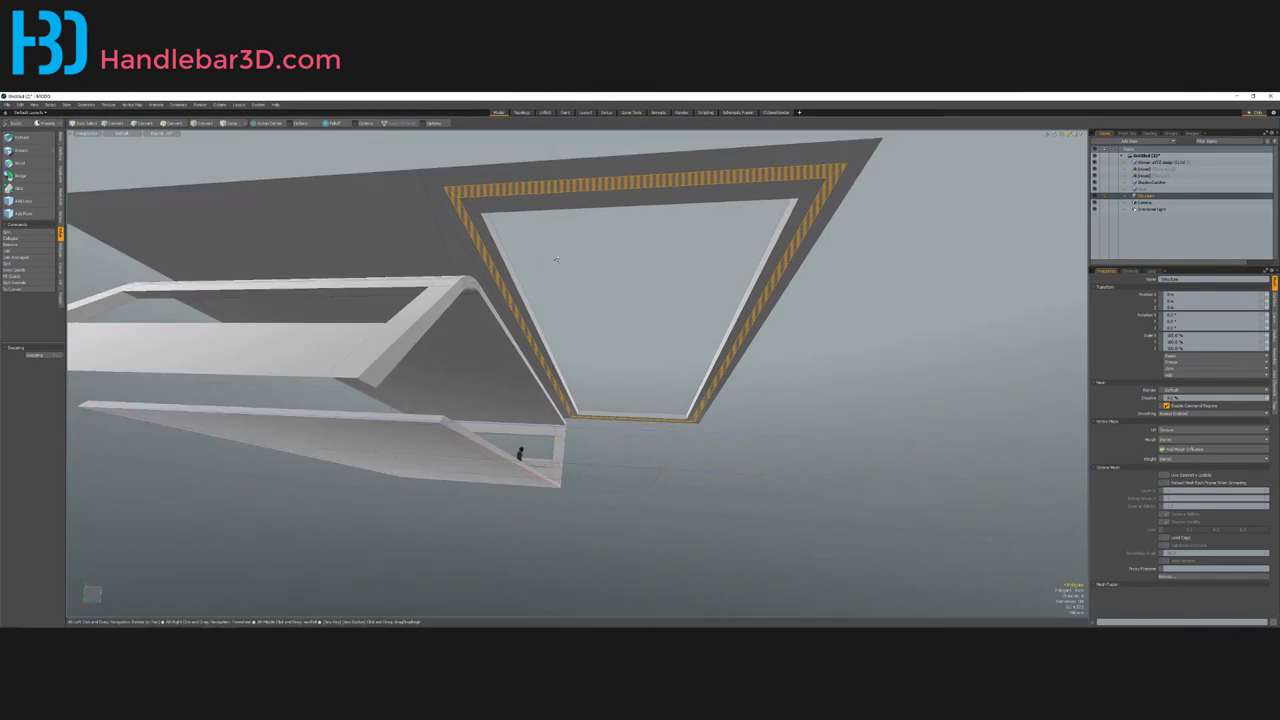
pyautogui.keyDown('alt'); pyautogui.moveTo(556, 259); pyautogui.dragTo(553, 250); pyautogui.keyUp('alt')
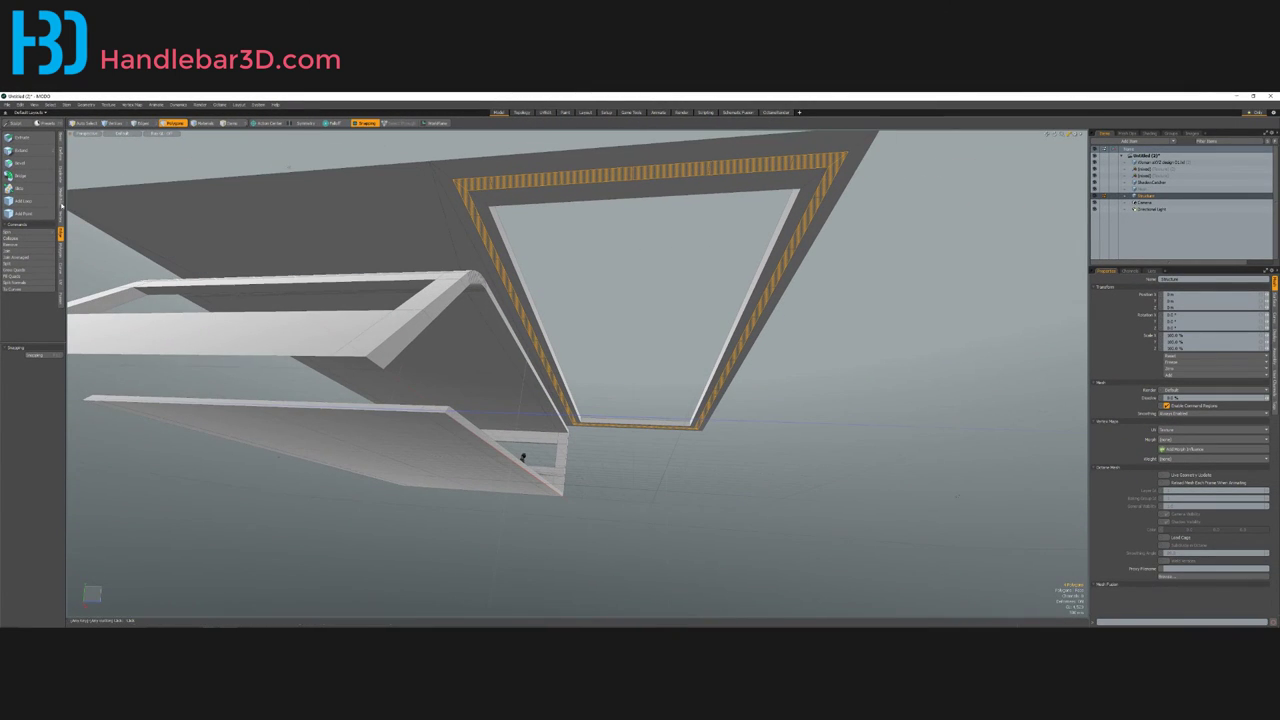
# Step: Try to recess the selected polygon strip into the roof slab with the polygon Shift tool
pyautogui.click(59, 250)
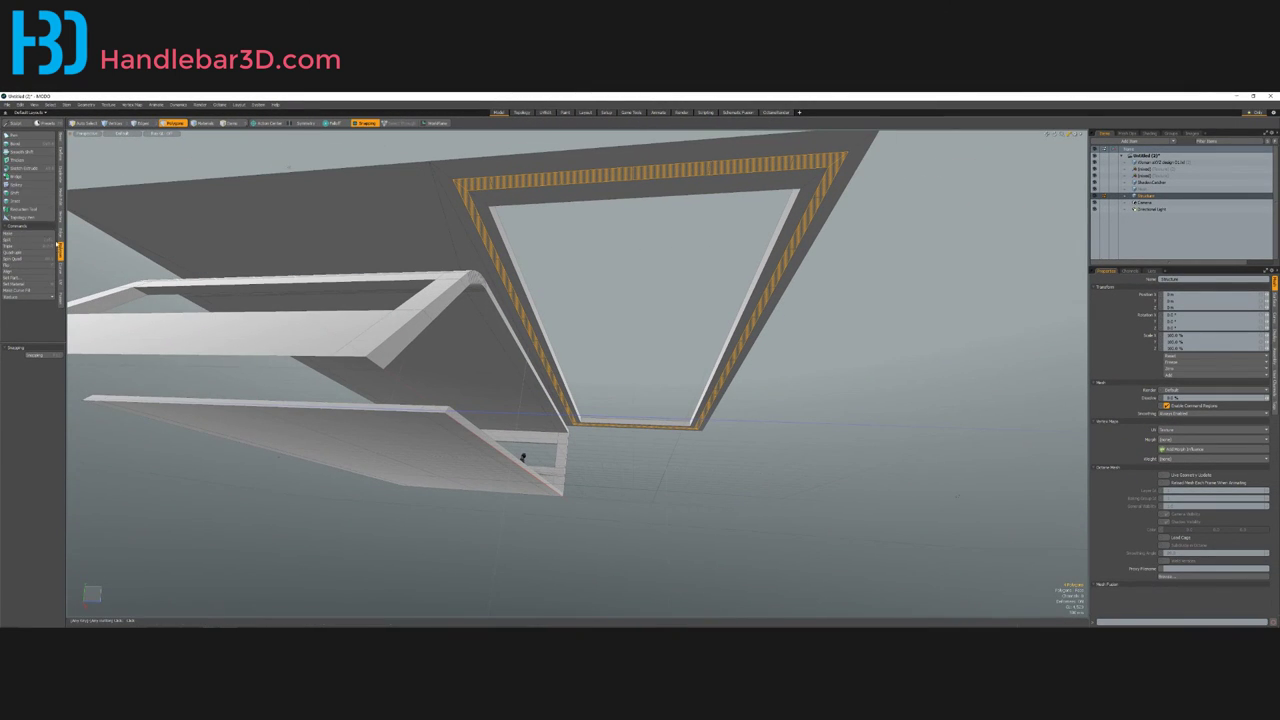
pyautogui.click(30, 197)
pyautogui.keyDown('alt'); pyautogui.moveTo(822, 408); pyautogui.dragTo(585, 357); pyautogui.keyUp('alt')
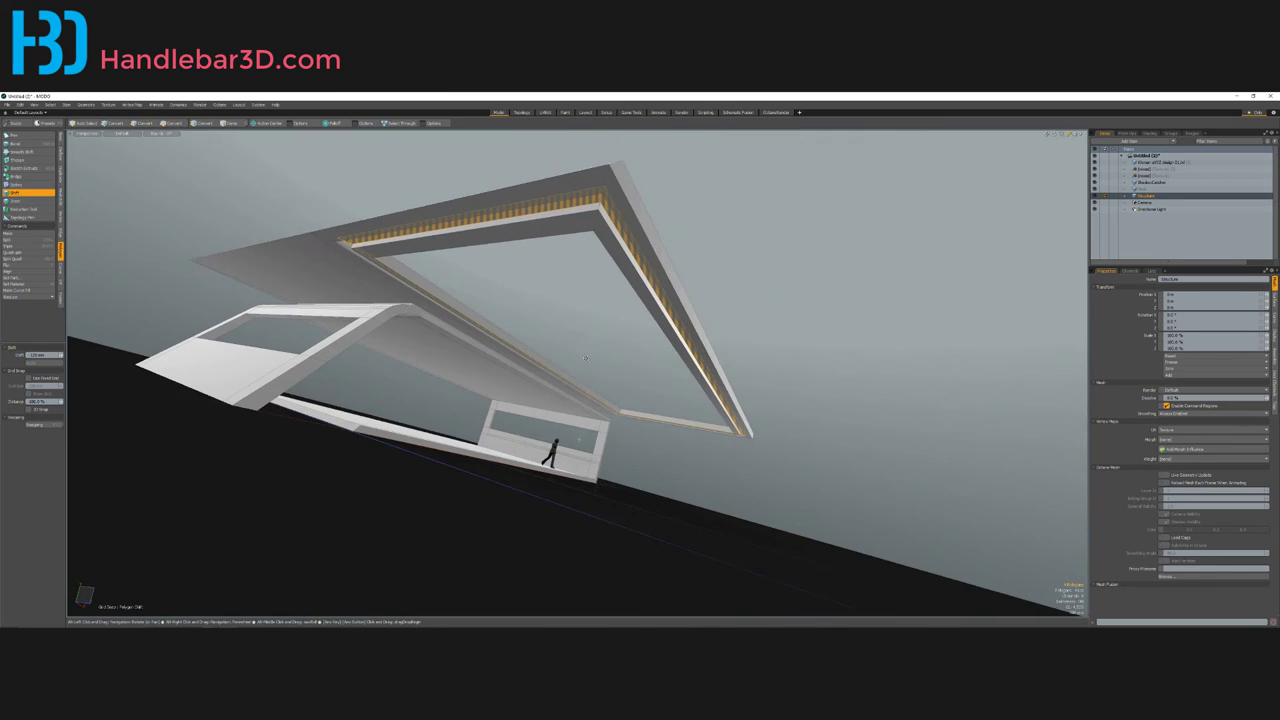
pyautogui.keyDown('alt'); pyautogui.moveTo(579, 440); pyautogui.dragTo(617, 490); pyautogui.keyUp('alt')
pyautogui.hotkey('ctrl', 'z')
pyautogui.hotkey('ctrl', 'z')
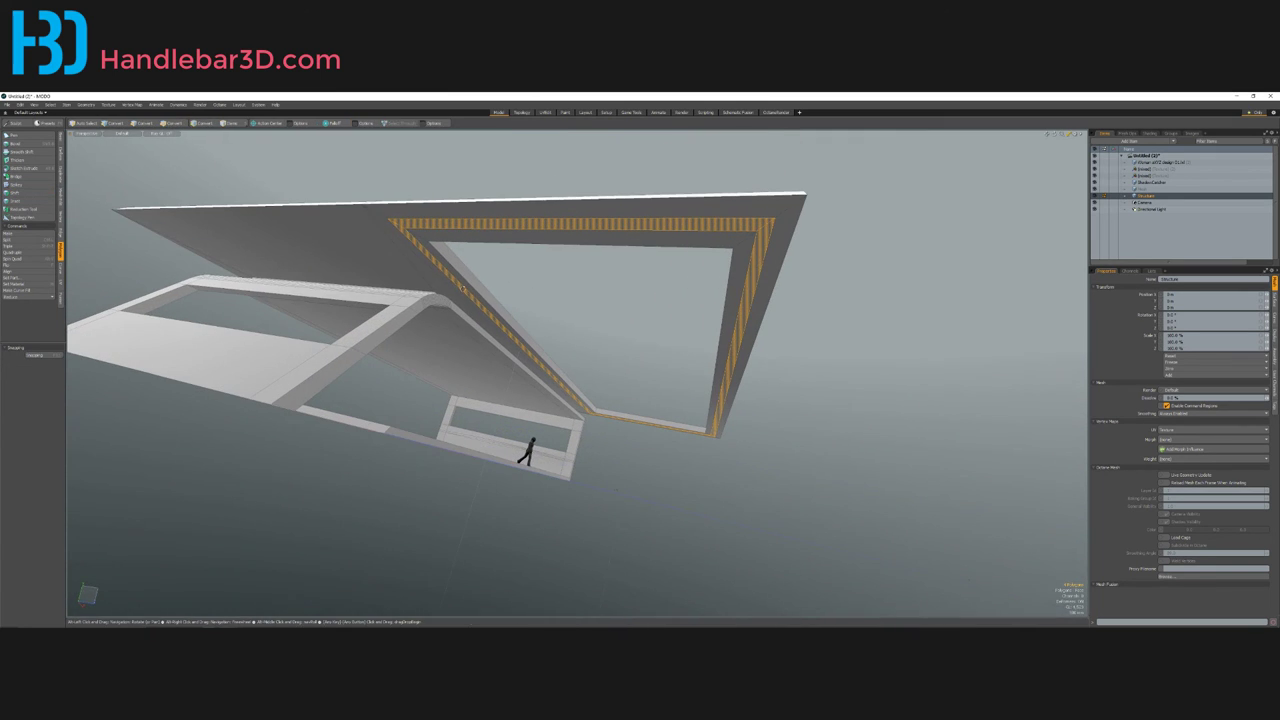
# Step: Bevel the selected polygon strip into the roof slab to form a groove around the opening
pyautogui.click(32, 146)
pyautogui.keyDown('alt'); pyautogui.moveTo(838, 374); pyautogui.dragTo(776, 381); pyautogui.keyUp('alt')
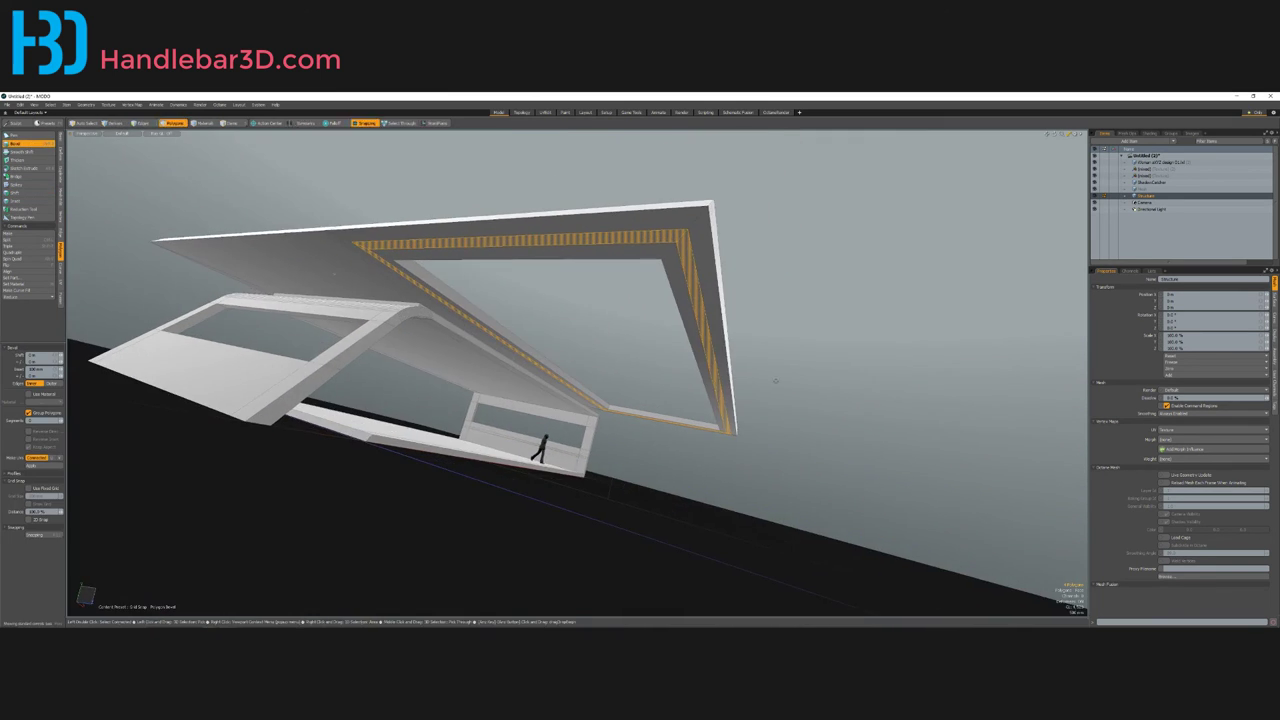
pyautogui.moveTo(846, 274); pyautogui.dragTo(406, 350)
pyautogui.press('space')
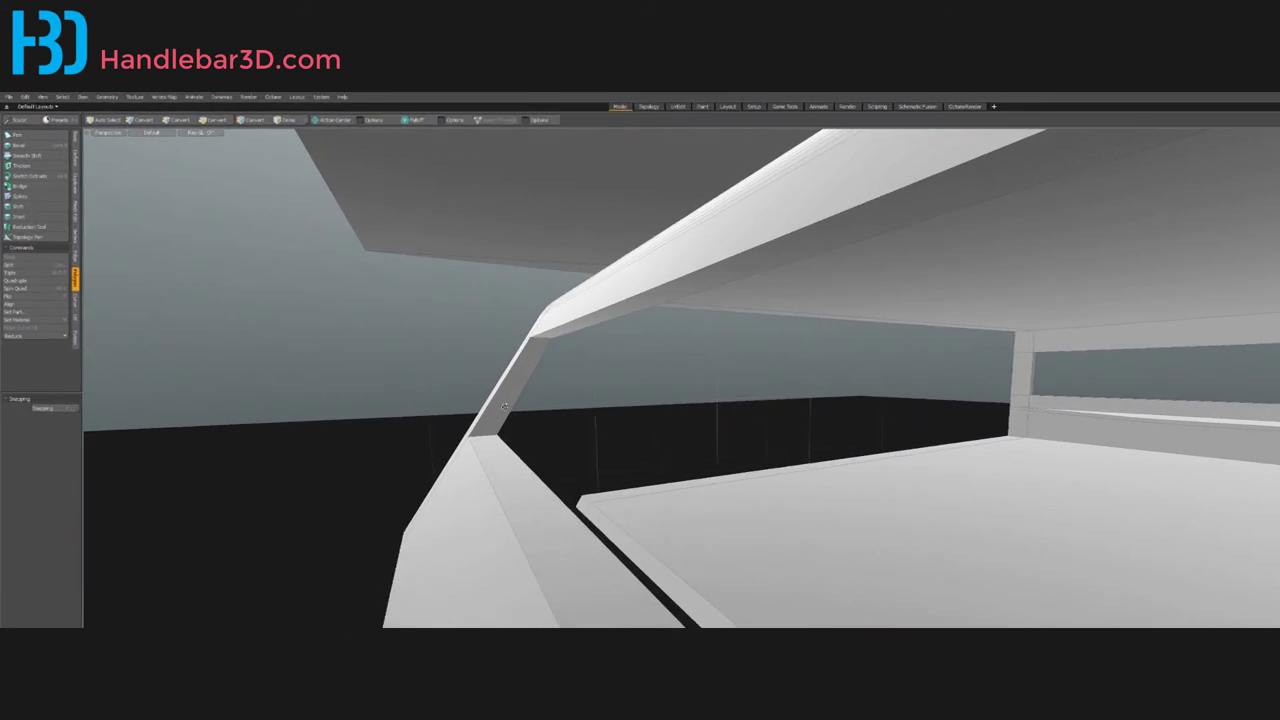
# Step: Add an edge loop midway across the inner faces of the sloped wall's window opening
pyautogui.keyDown('alt'); pyautogui.moveTo(505, 406); pyautogui.dragTo(463, 411); pyautogui.keyUp('alt')
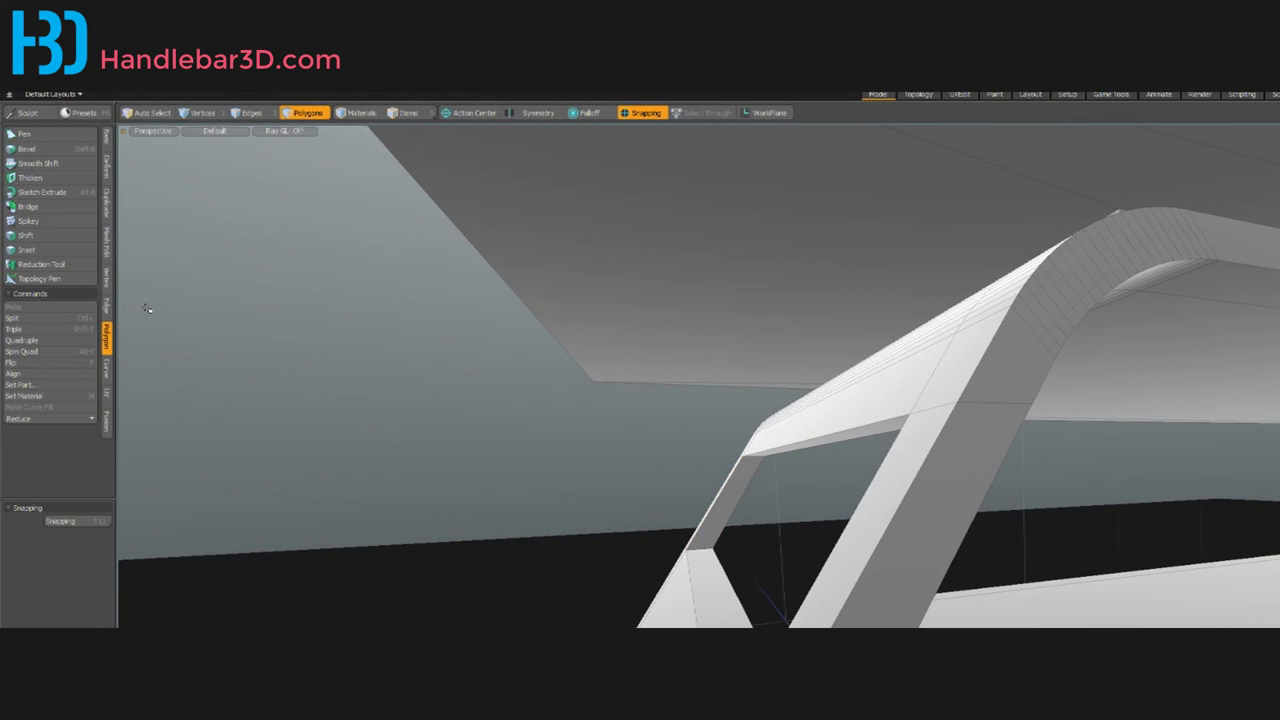
pyautogui.press('2')
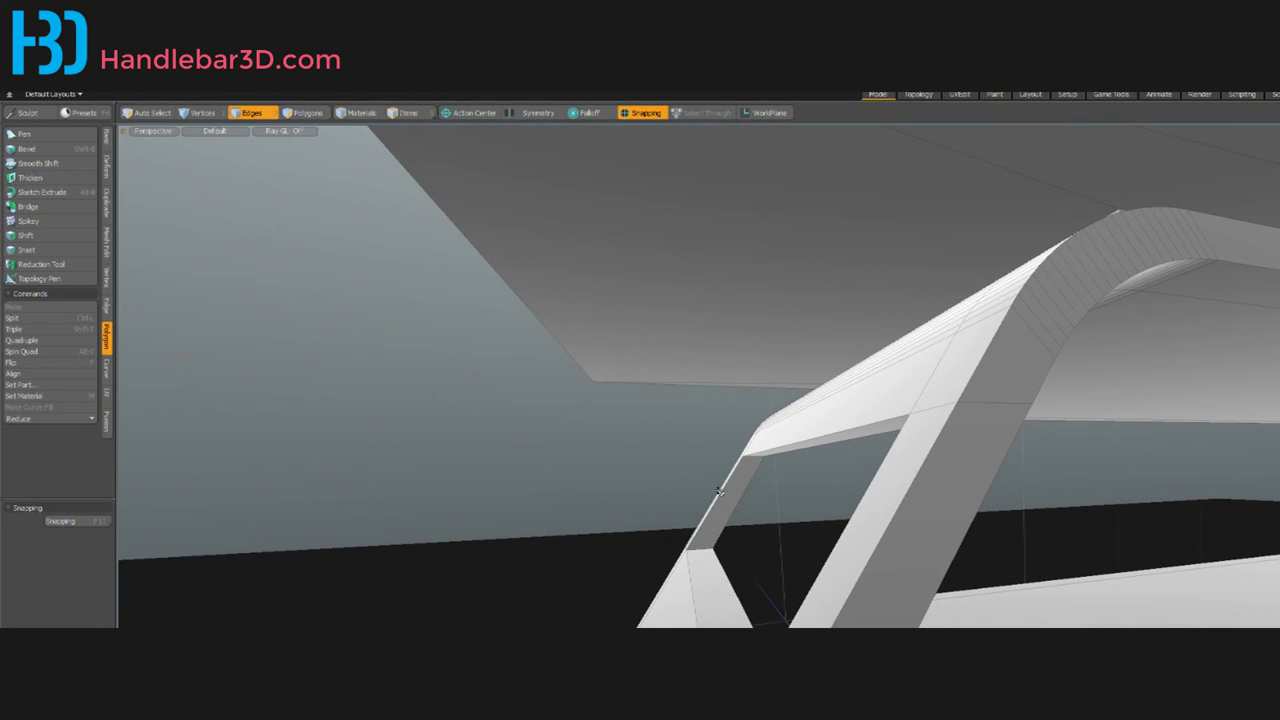
pyautogui.click(107, 303)
pyautogui.click(58, 252)
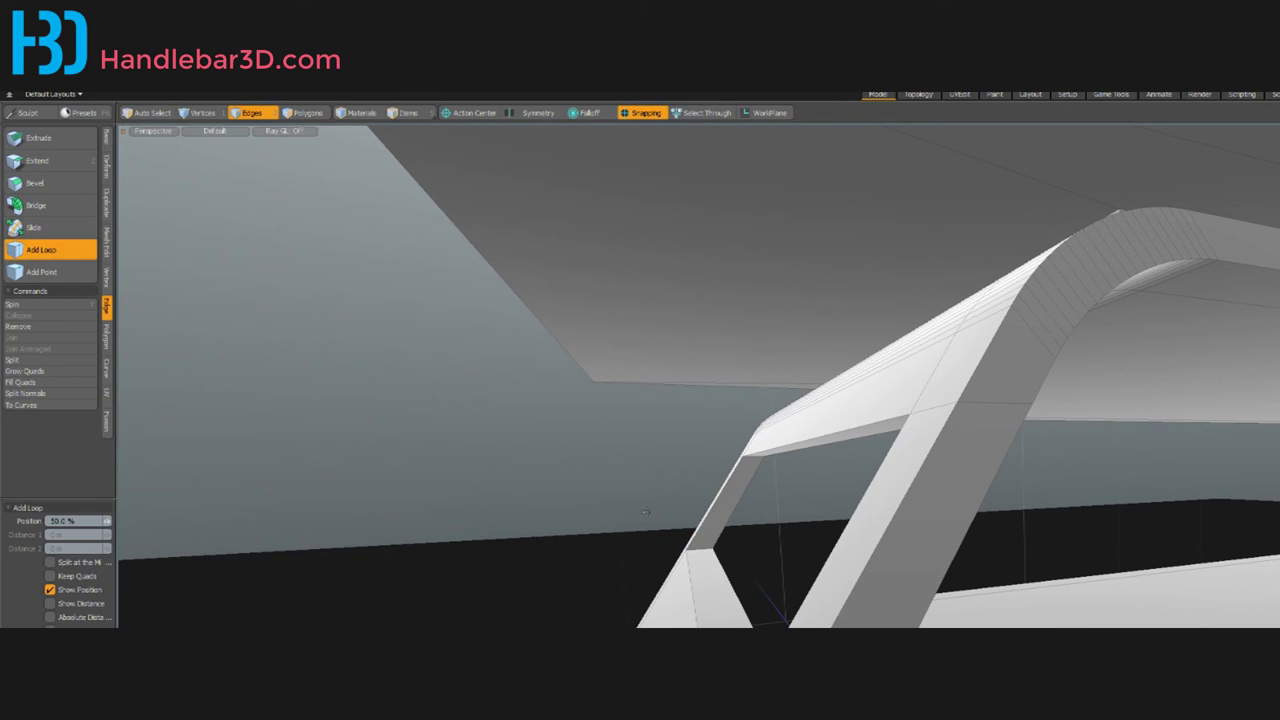
pyautogui.click(700, 547)
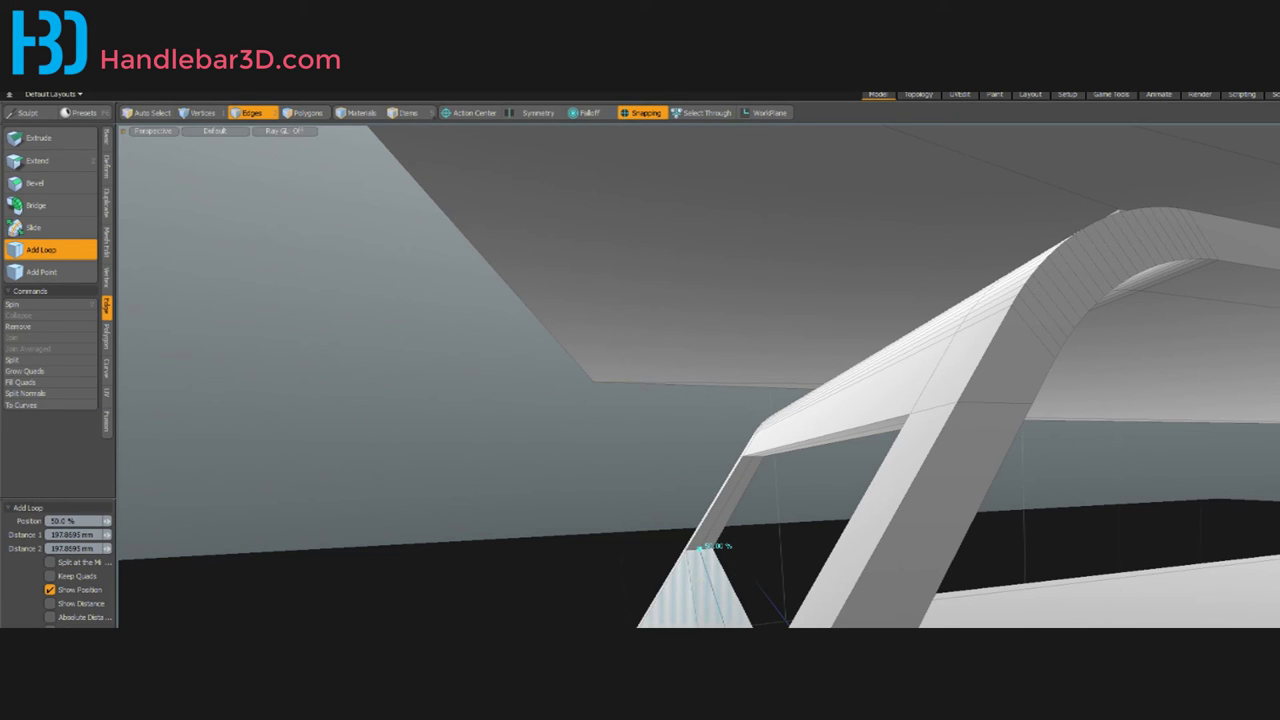
pyautogui.click(708, 581)
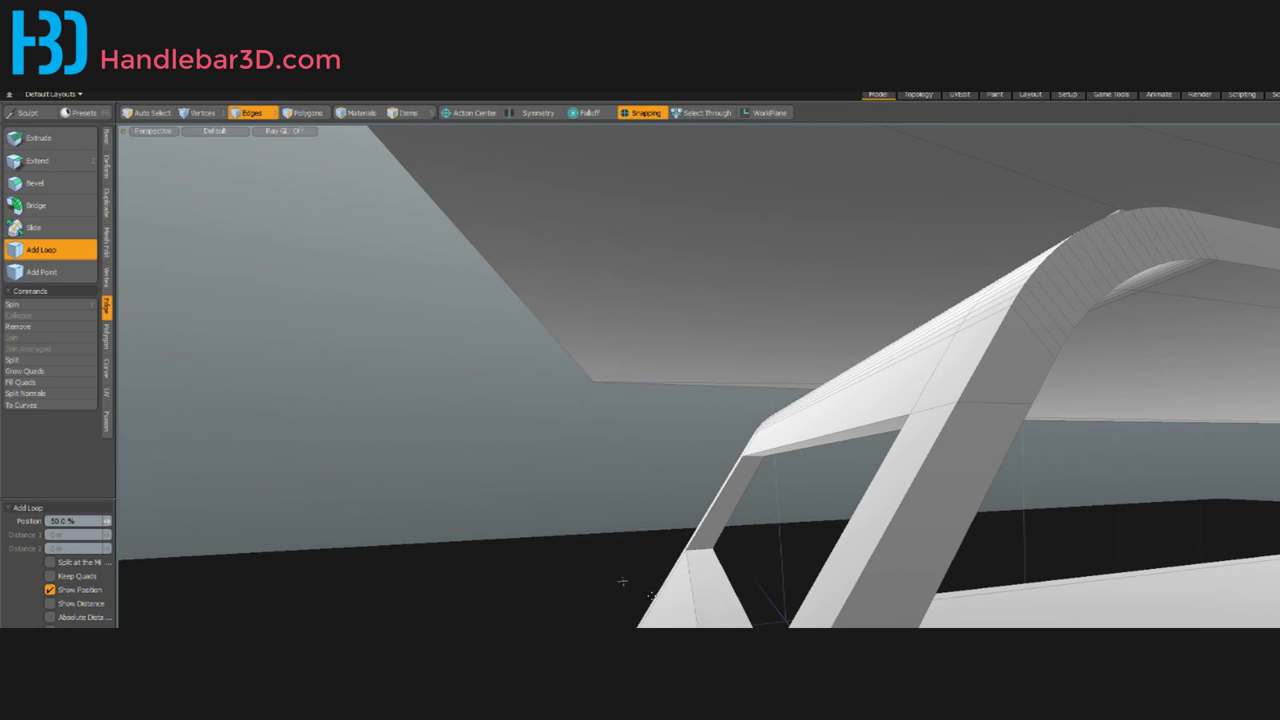
pyautogui.click(700, 546)
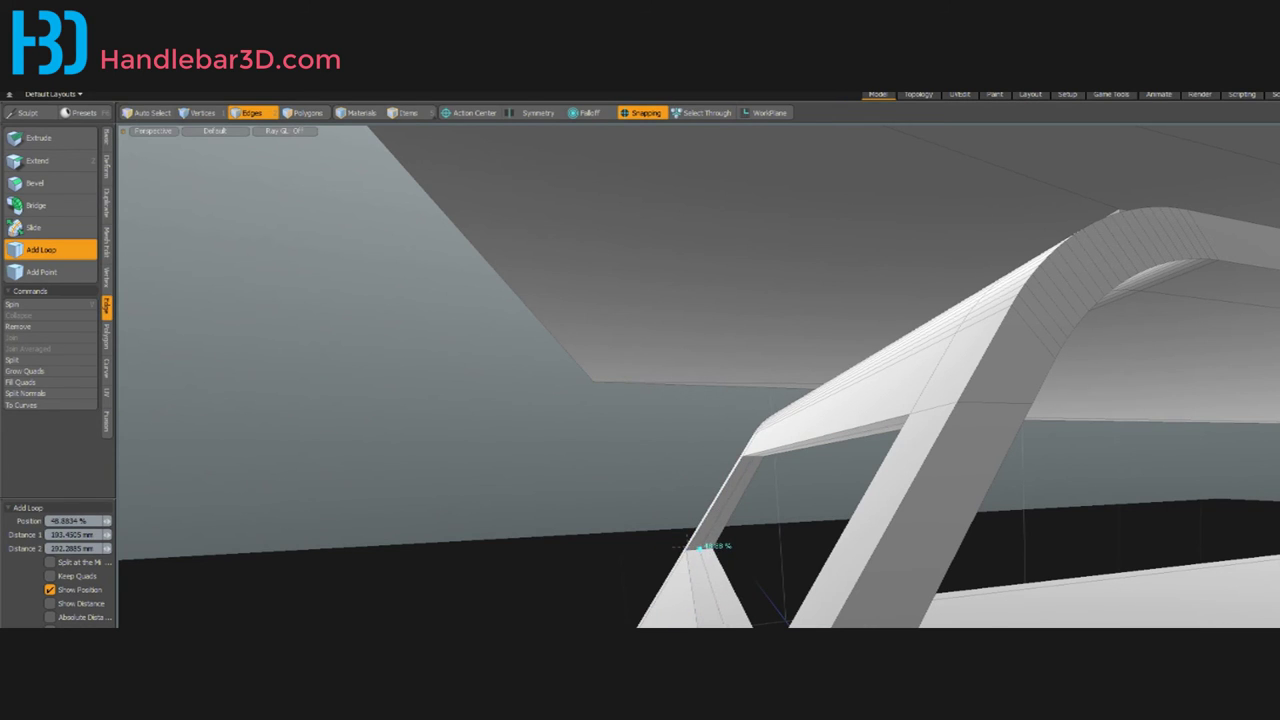
pyautogui.moveTo(686, 547); pyautogui.dragTo(683, 547)
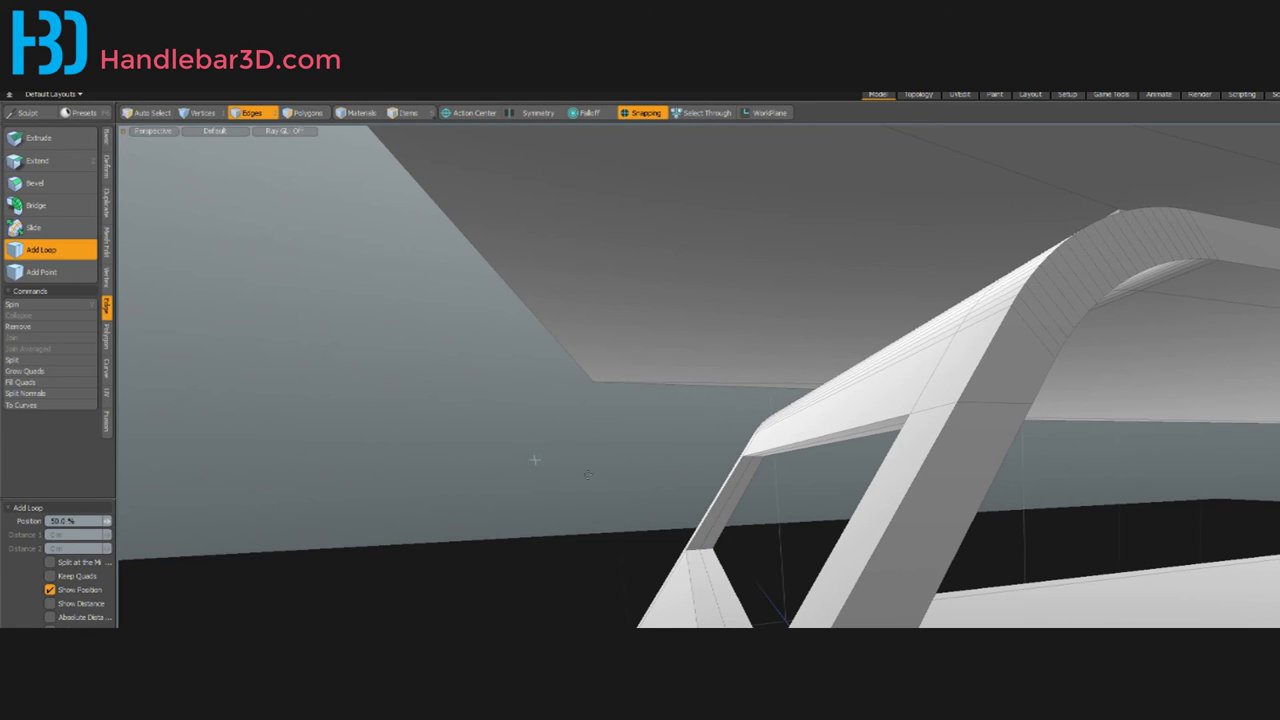
# Step: Select the edge loop inside the sloped wall's window opening and bevel it by 40 mm into a narrow strip
pyautogui.keyDown('alt'); pyautogui.moveTo(672, 569); pyautogui.dragTo(692, 566); pyautogui.keyUp('alt')
pyautogui.press('space')
pyautogui.click(705, 566)
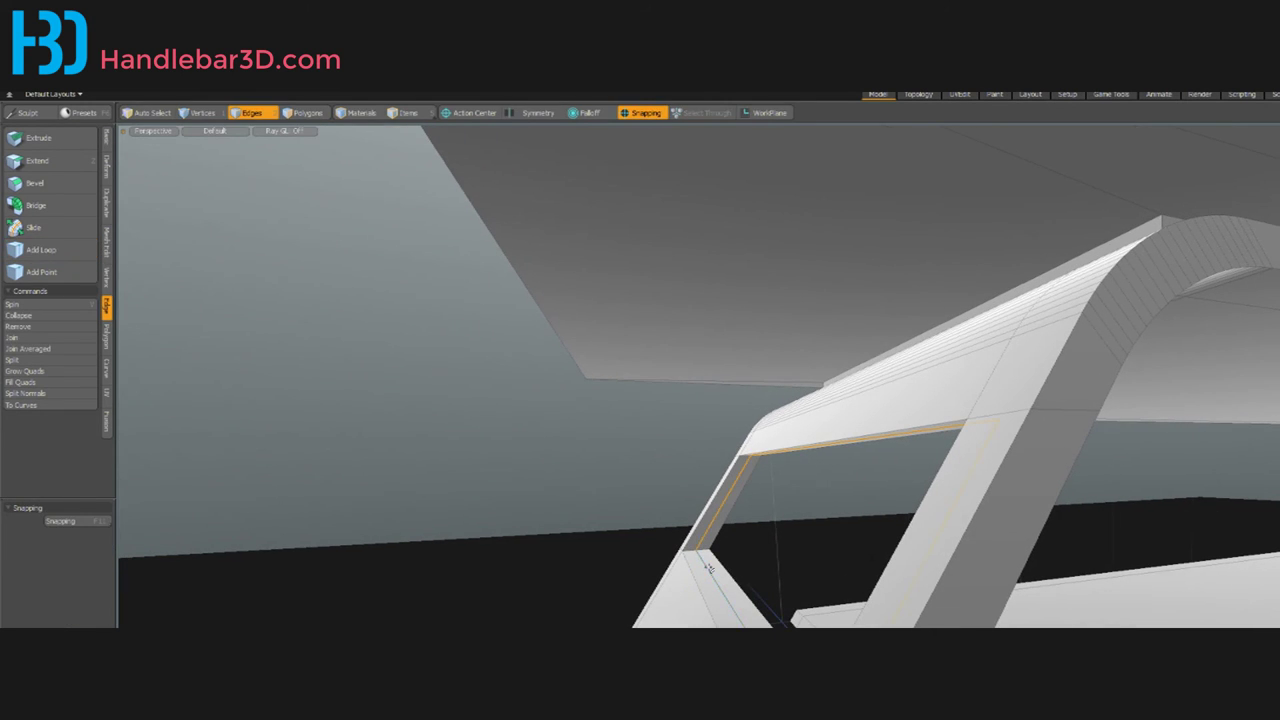
pyautogui.keyDown('alt'); pyautogui.moveTo(580, 448); pyautogui.dragTo(536, 445); pyautogui.keyUp('alt')
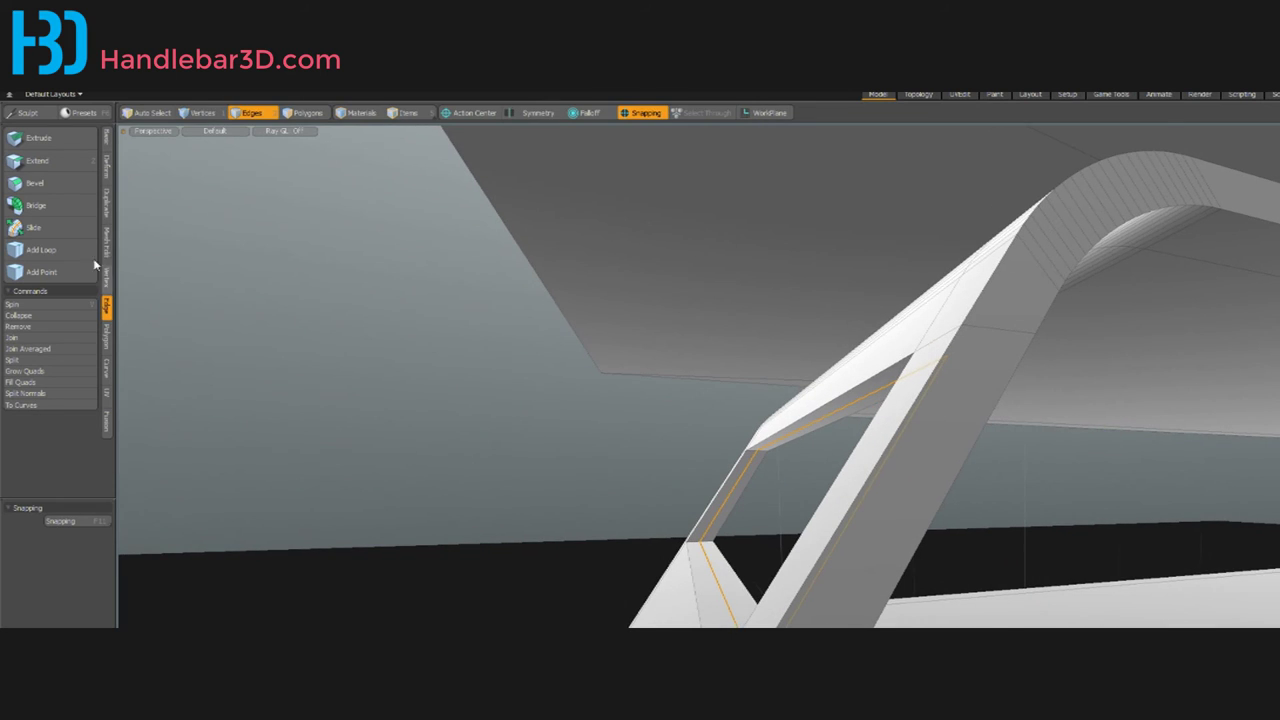
pyautogui.click(35, 183)
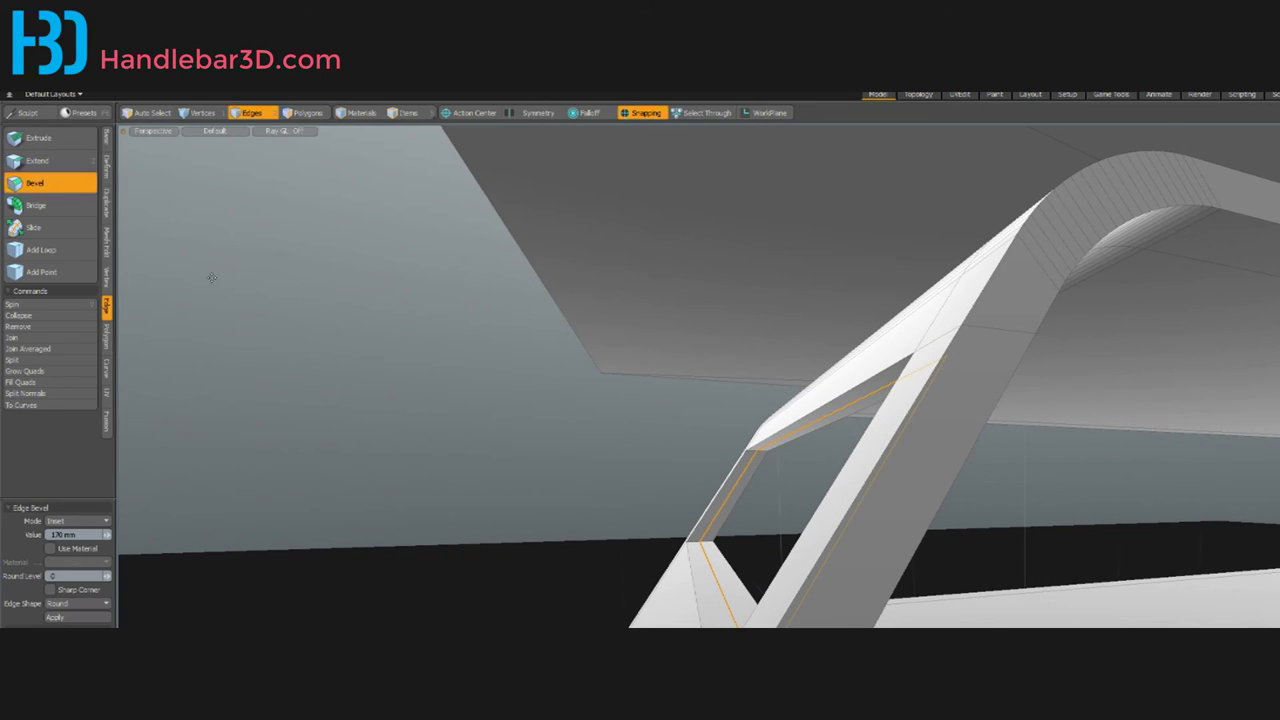
pyautogui.moveTo(497, 468); pyautogui.dragTo(497, 468)
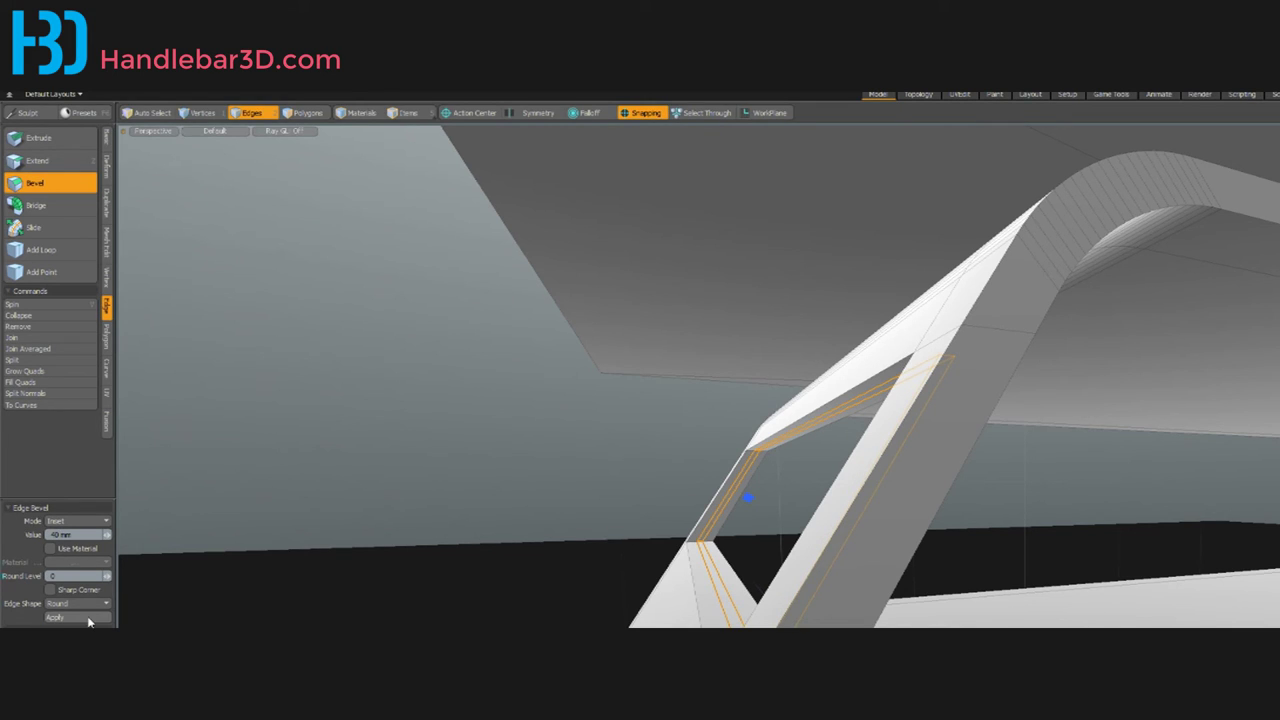
pyautogui.keyDown('alt'); pyautogui.moveTo(744, 537); pyautogui.dragTo(816, 562); pyautogui.keyUp('alt')
pyautogui.click(815, 484)
pyautogui.moveTo(688, 513)
pyautogui.keyDown('alt'); pyautogui.mouseDown()
pyautogui.moveTo(772, 533)
pyautogui.moveTo(678, 521)
pyautogui.mouseUp(); pyautogui.keyUp('alt')
pyautogui.press('Escape')
pyautogui.press('Escape')
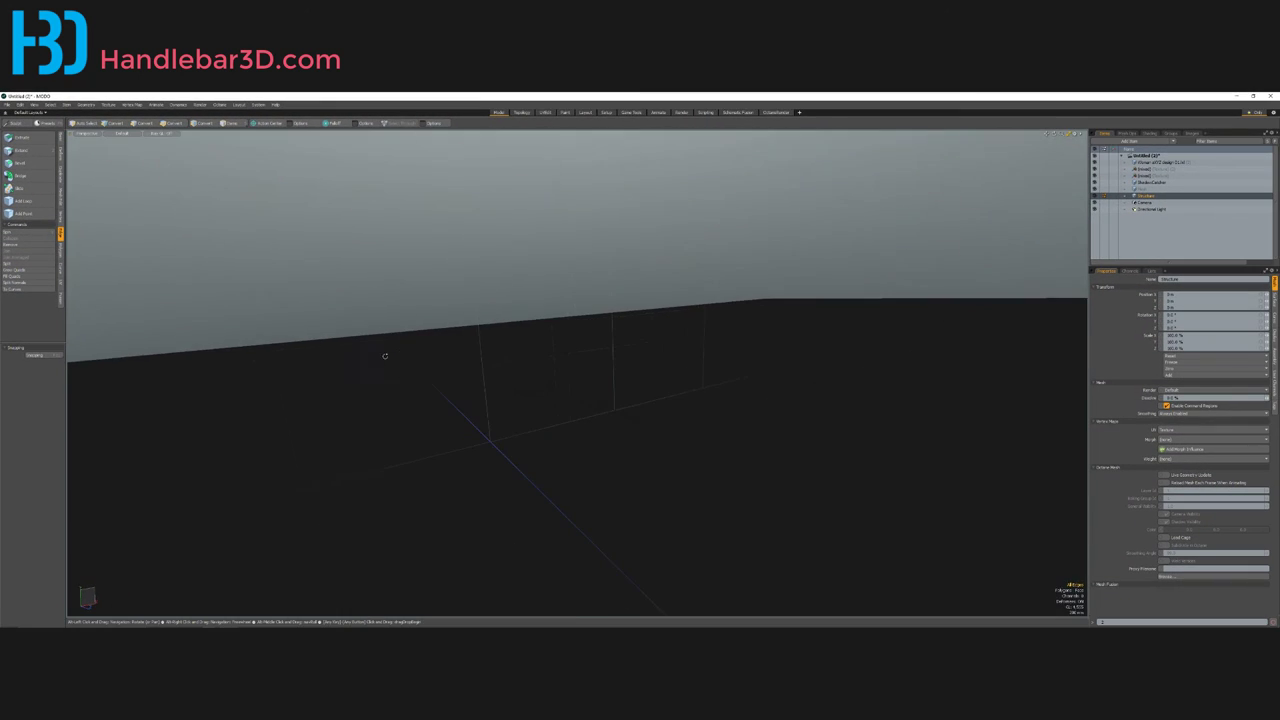
# Step: Select the narrow strip of polygons running around the inner faces of the sloped wall's window opening
pyautogui.keyDown('alt'); pyautogui.moveTo(385, 356); pyautogui.dragTo(447, 311); pyautogui.keyUp('alt')
pyautogui.scroll(-5, 420, 322)
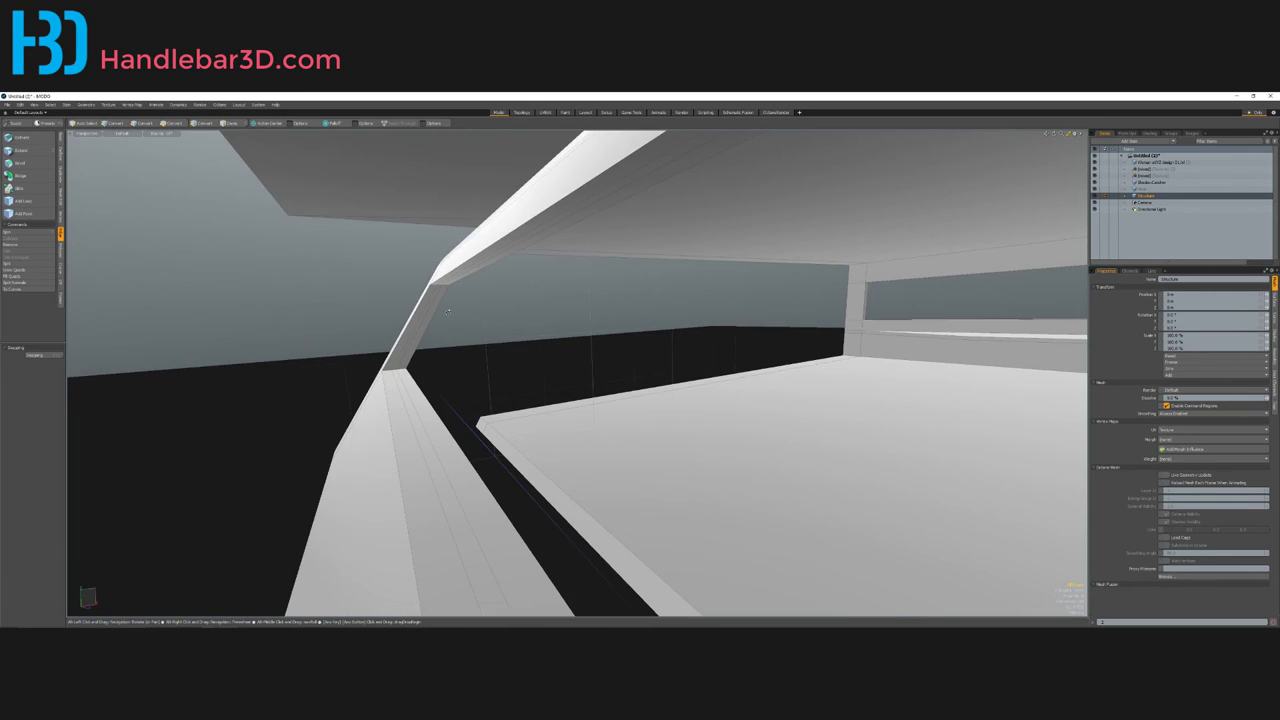
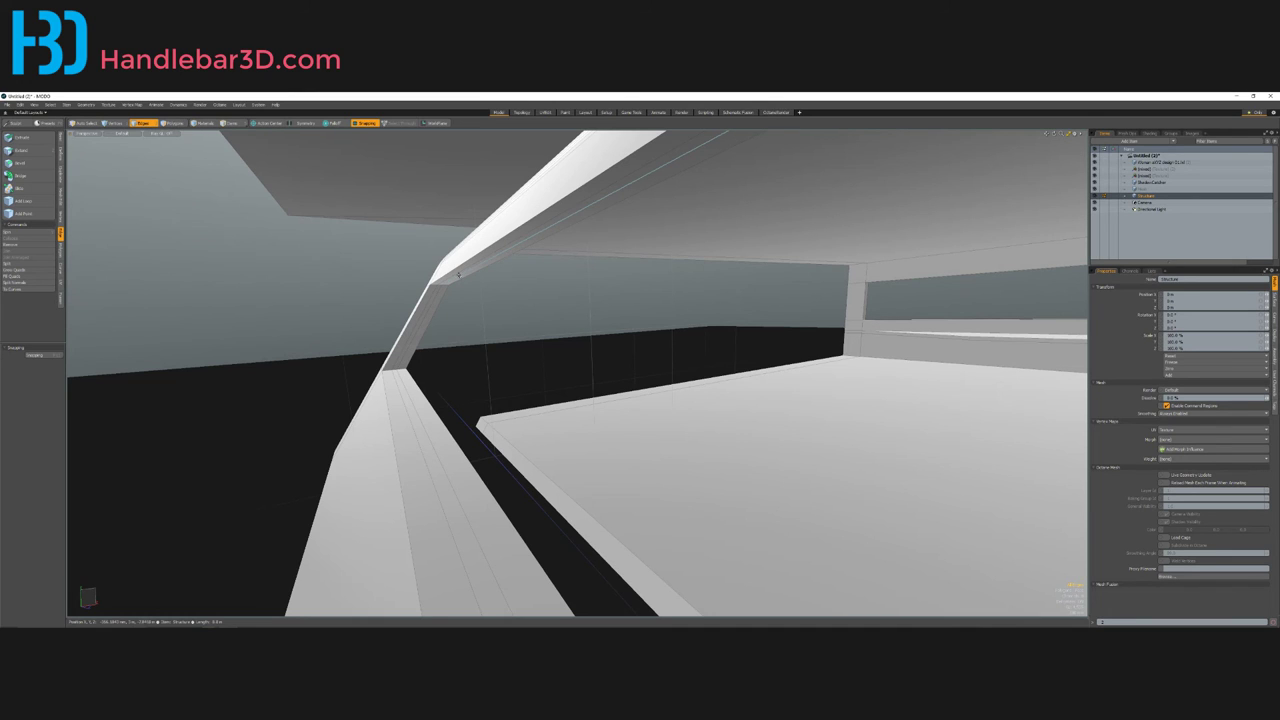
pyautogui.press('5')
pyautogui.press('3')
pyautogui.click(461, 275)
pyautogui.keyDown('alt'); pyautogui.moveTo(429, 329); pyautogui.dragTo(421, 330); pyautogui.keyUp('alt')
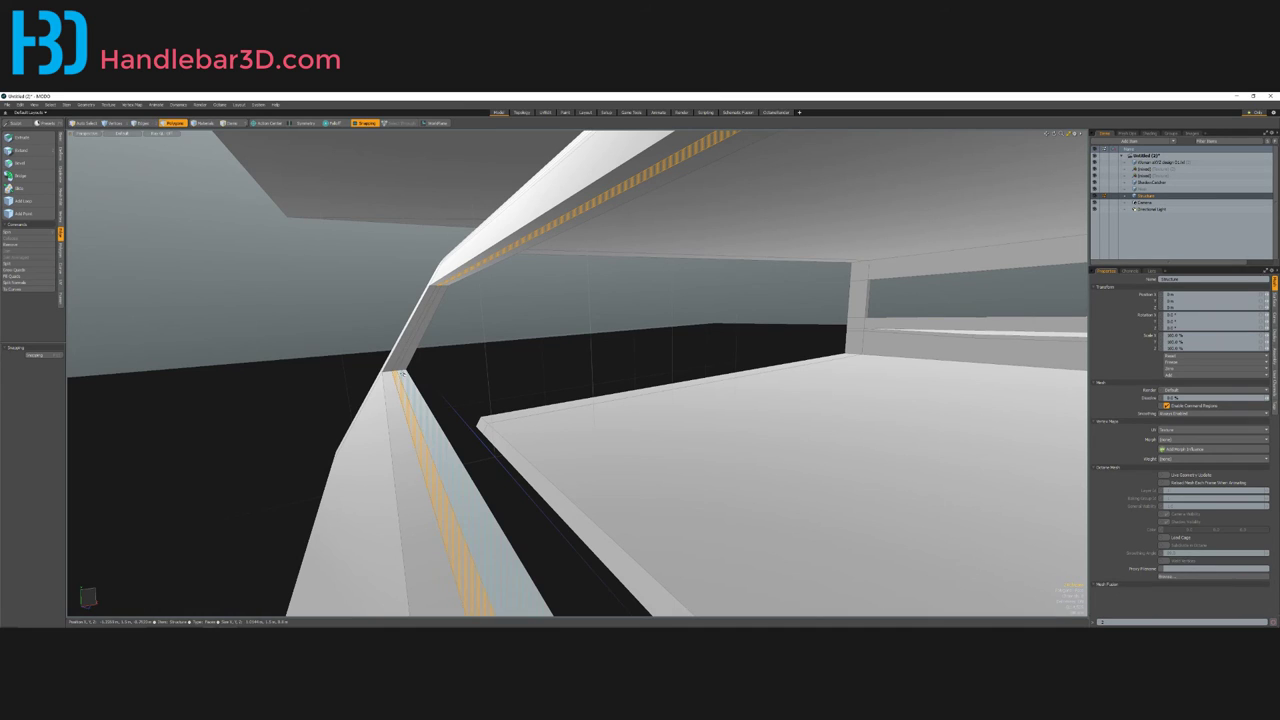
# Step: Try deleting the selected window strip and selecting an edge loop along the resulting gap
pyautogui.press('Delete')
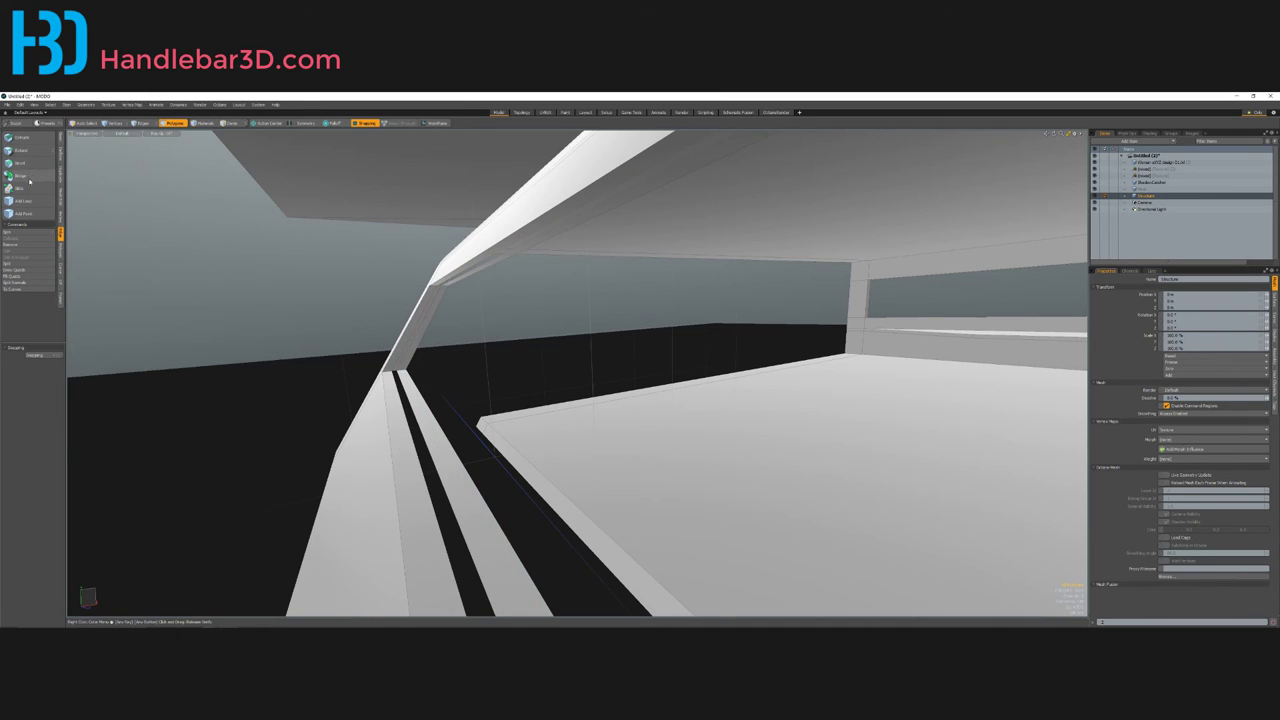
pyautogui.press('2')
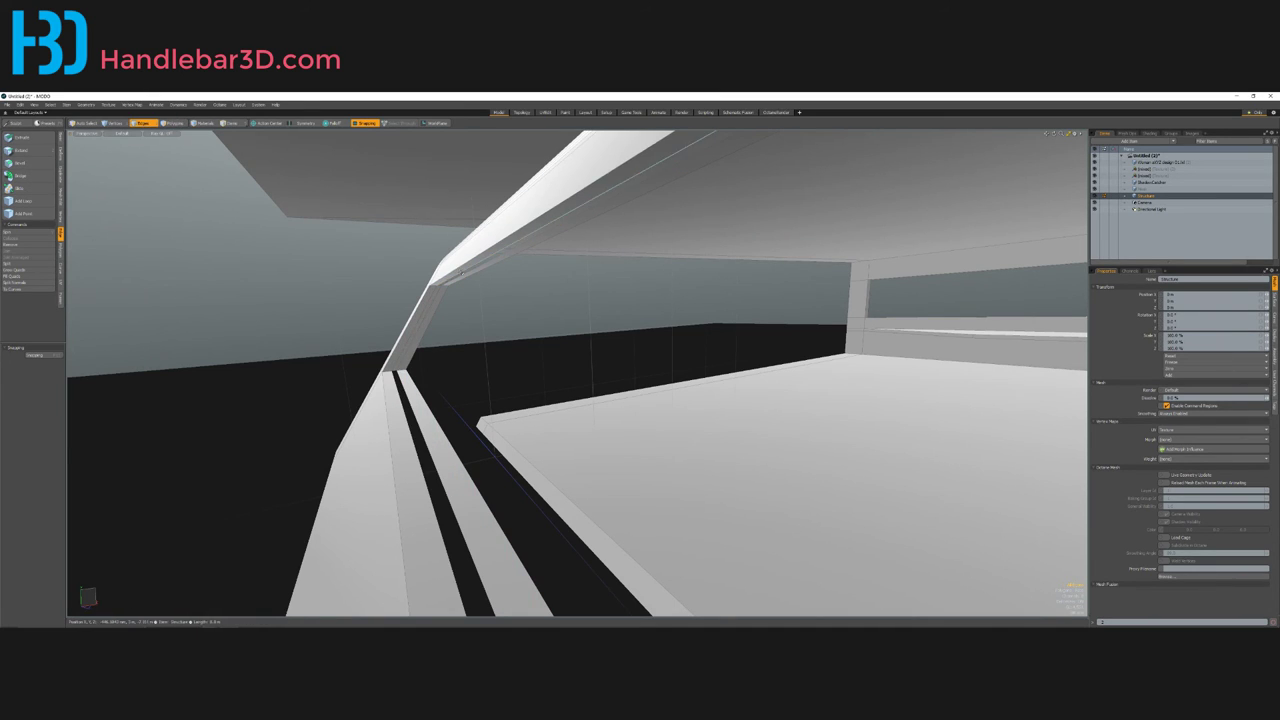
pyautogui.doubleClick(462, 272)
pyautogui.hotkey('ctrl', 'z')
pyautogui.hotkey('ctrl', 'z')
pyautogui.hotkey('ctrl', 'z')
pyautogui.hotkey('ctrl', 'z')
pyautogui.hotkey('ctrl', 'z')
pyautogui.hotkey('ctrl', 'z')
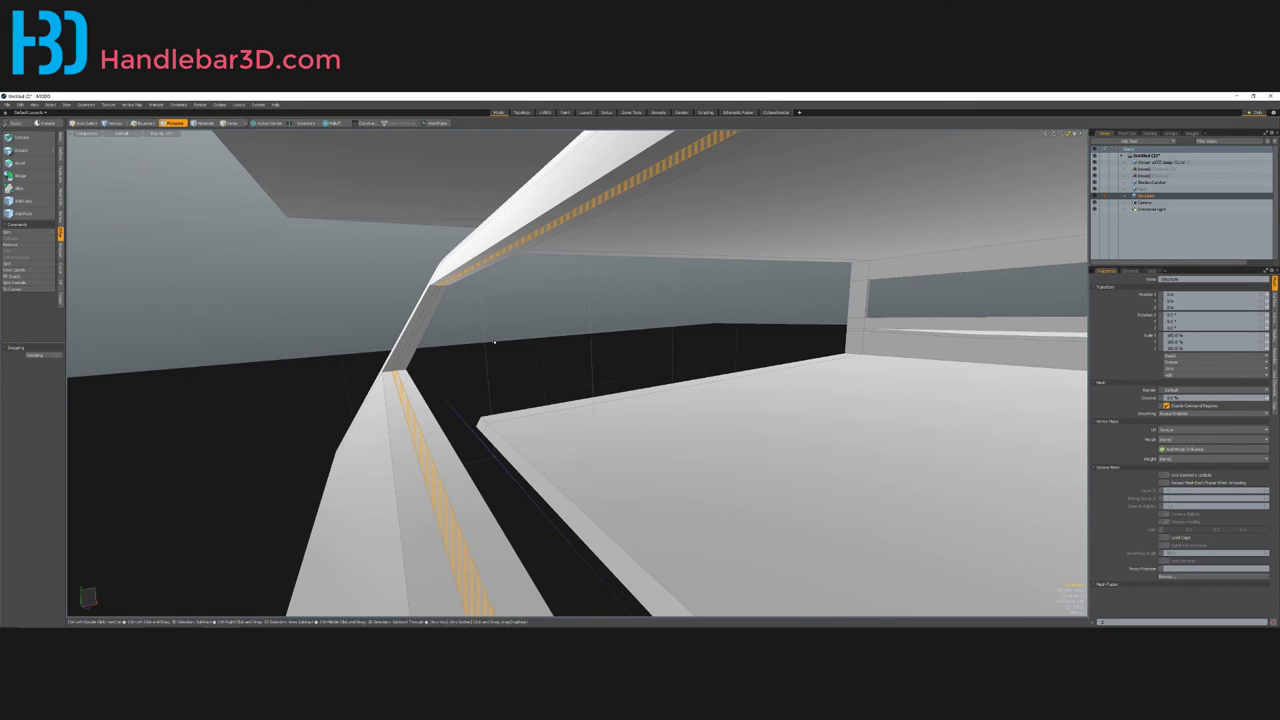
# Step: Isolate the selected strip inside the sloped wall's window opening by hiding unselected polygons, and flip its faces
pyautogui.press('x')
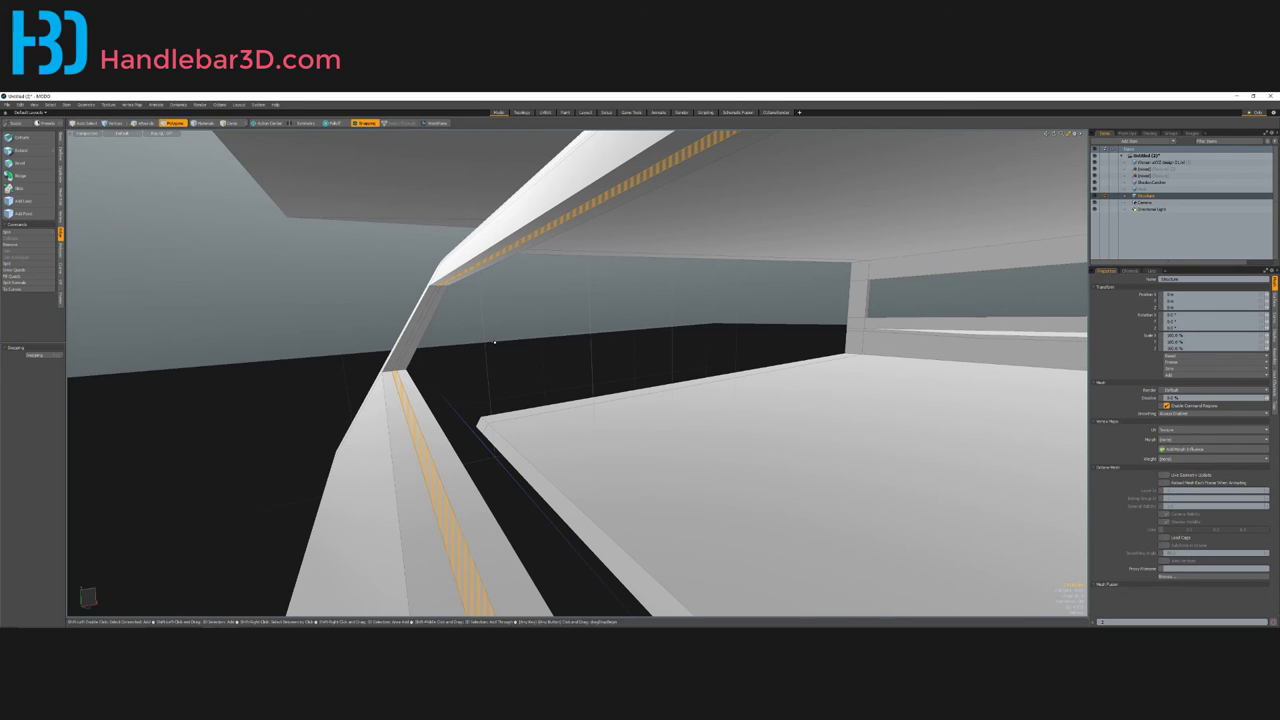
pyautogui.press('h')
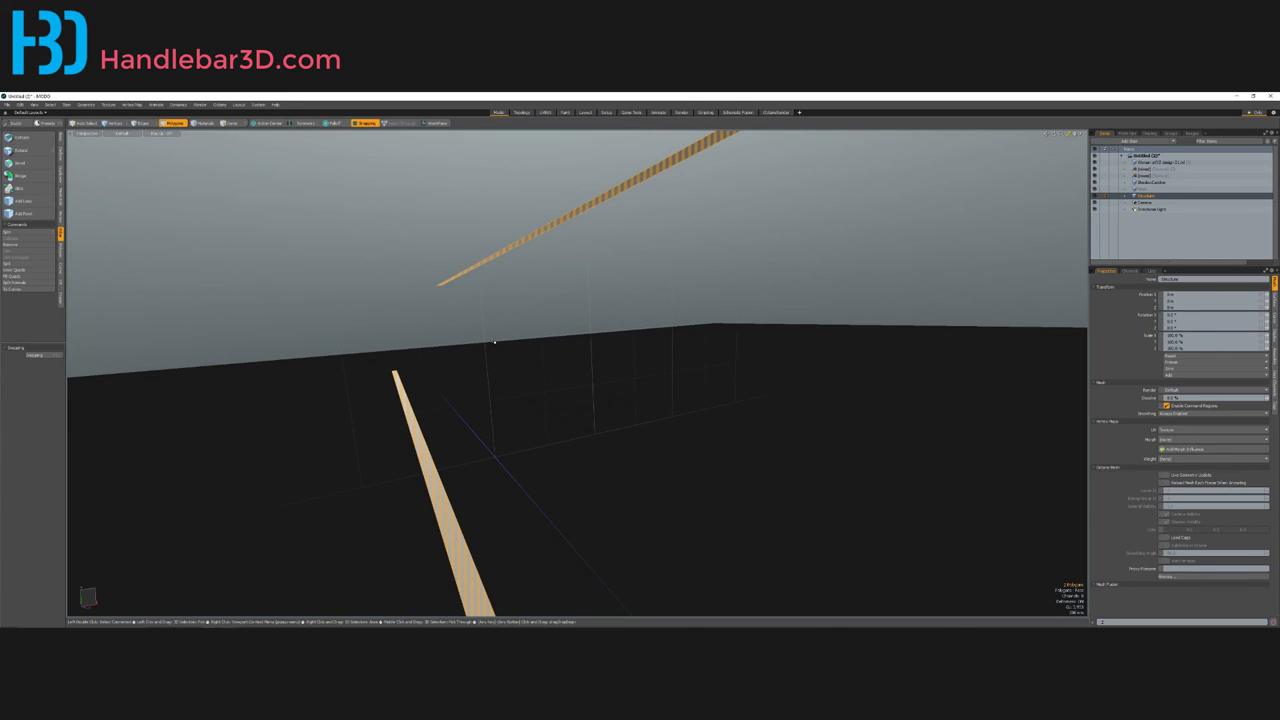
pyautogui.press('f')
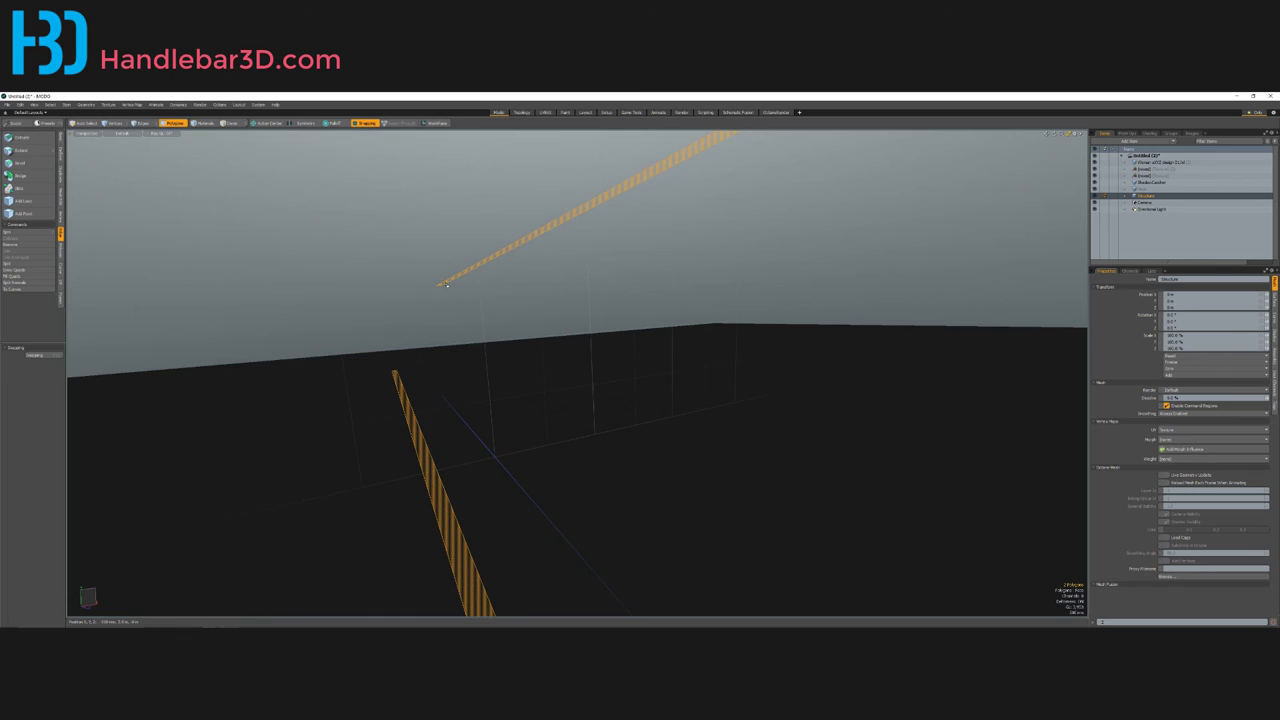
# Step: Bridge the isolated strip's two border edge loops into a window pane, and unhide the rest of the structure
pyautogui.press('2')
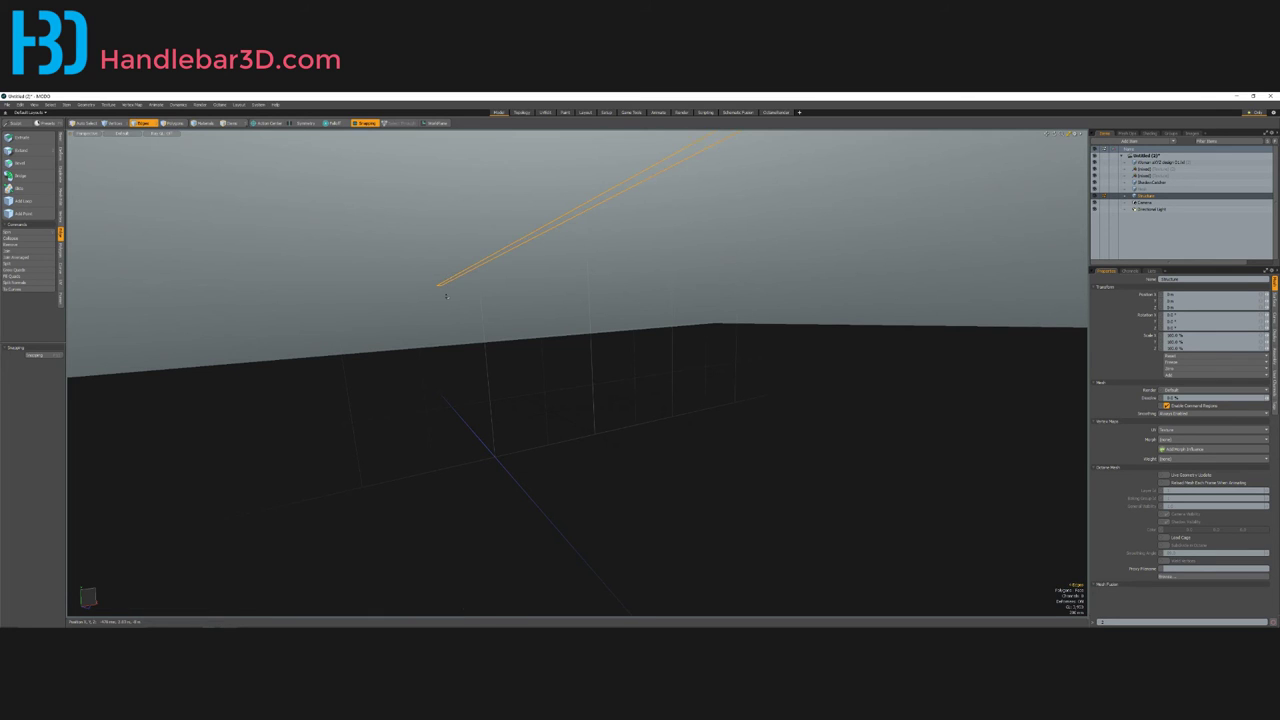
pyautogui.keyDown('alt'); pyautogui.moveTo(429, 382); pyautogui.dragTo(420, 346); pyautogui.keyUp('alt')
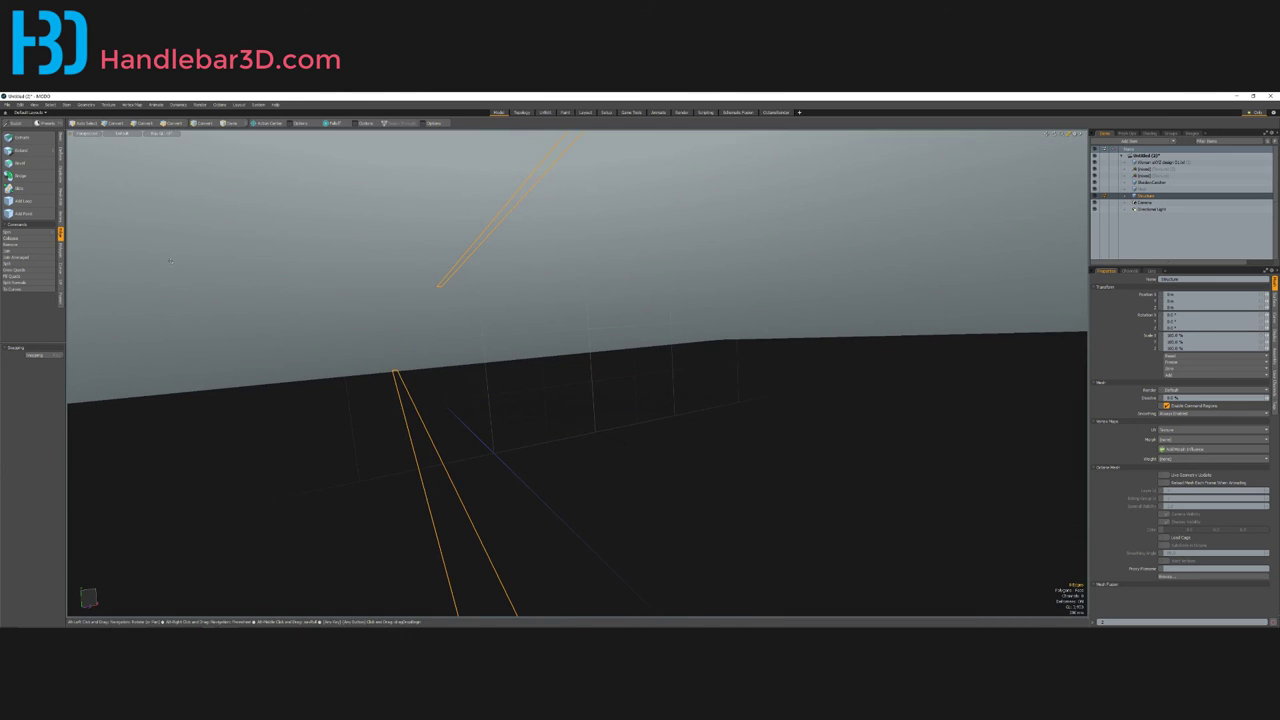
pyautogui.click(31, 177)
pyautogui.scroll(-5, 325, 290)
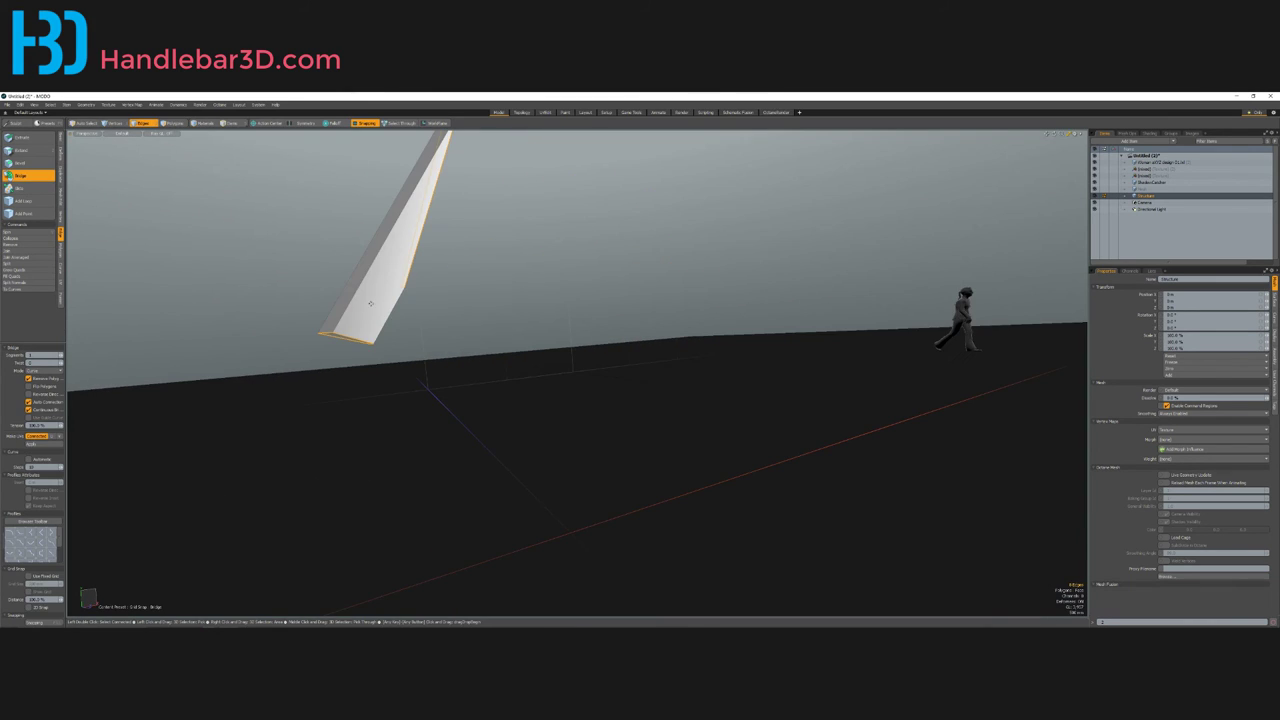
pyautogui.keyDown('alt'); pyautogui.moveTo(340, 300); pyautogui.dragTo(520, 380); pyautogui.keyUp('alt')
pyautogui.press('space')
pyautogui.press('Escape')
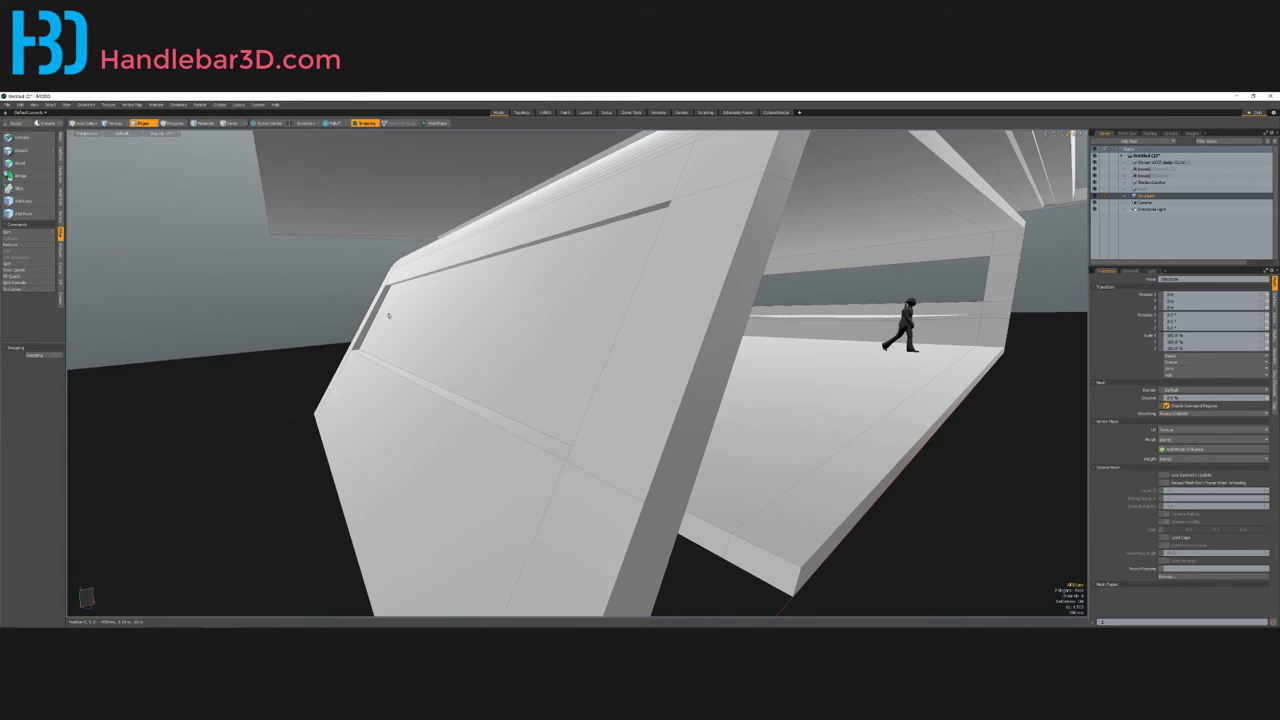
# Step: Examine the new pane in the sloped wall's window opening and try inverting the polygon selection
pyautogui.keyDown('alt'); pyautogui.moveTo(436, 329); pyautogui.dragTo(526, 305); pyautogui.keyUp('alt')
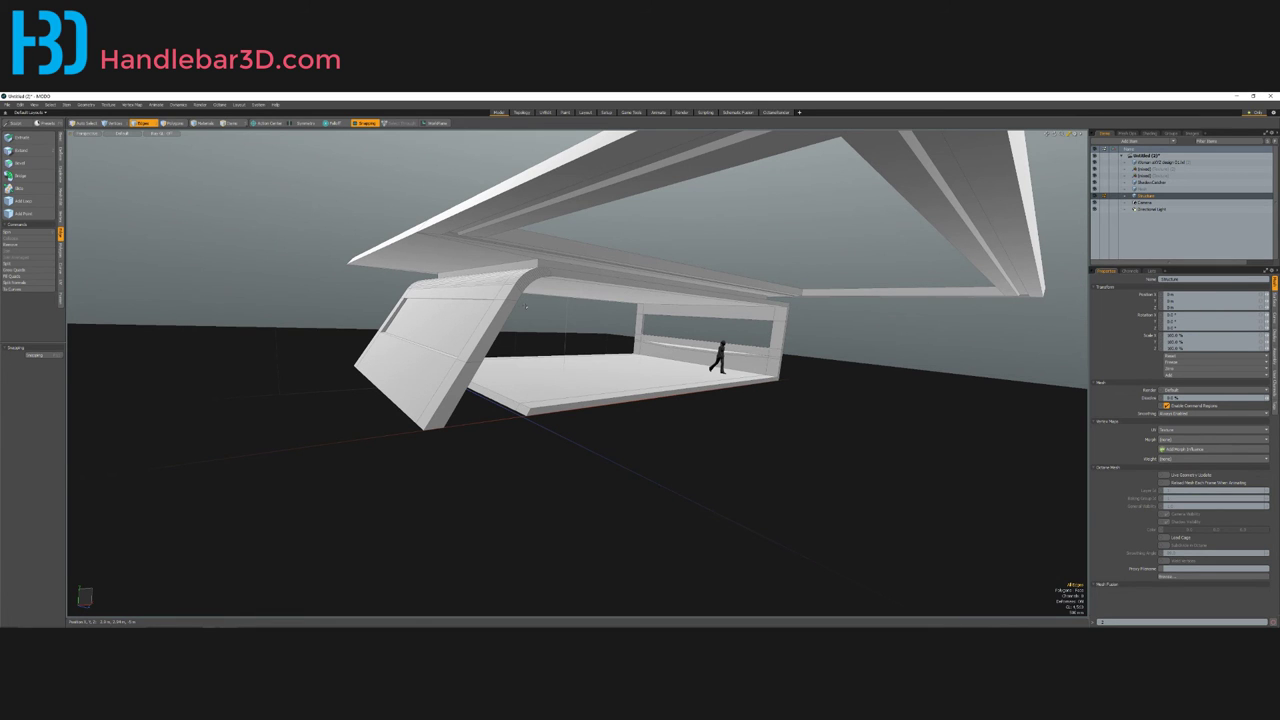
pyautogui.keyDown('alt'); pyautogui.moveTo(432, 344); pyautogui.dragTo(403, 340); pyautogui.keyUp('alt')
pyautogui.press('3')
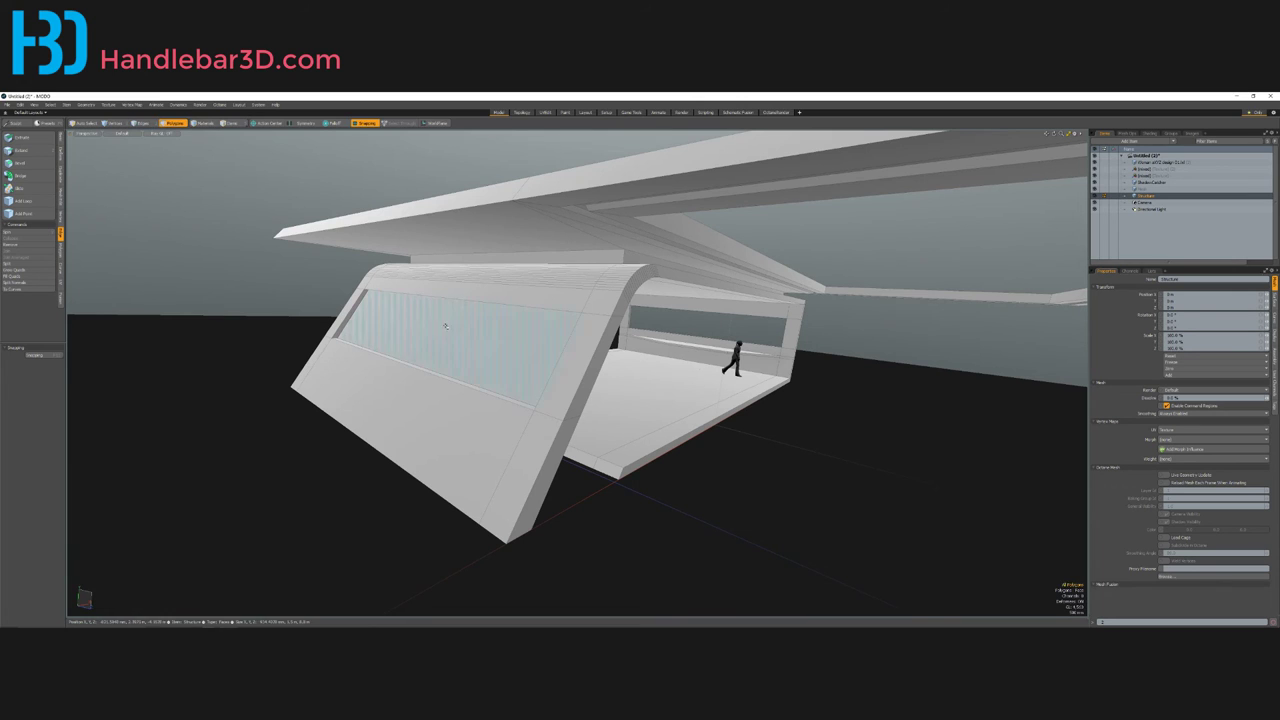
pyautogui.keyDown('alt'); pyautogui.moveTo(481, 333); pyautogui.dragTo(395, 307); pyautogui.keyUp('alt')
pyautogui.scroll(5, 430, 345)
pyautogui.press('[')
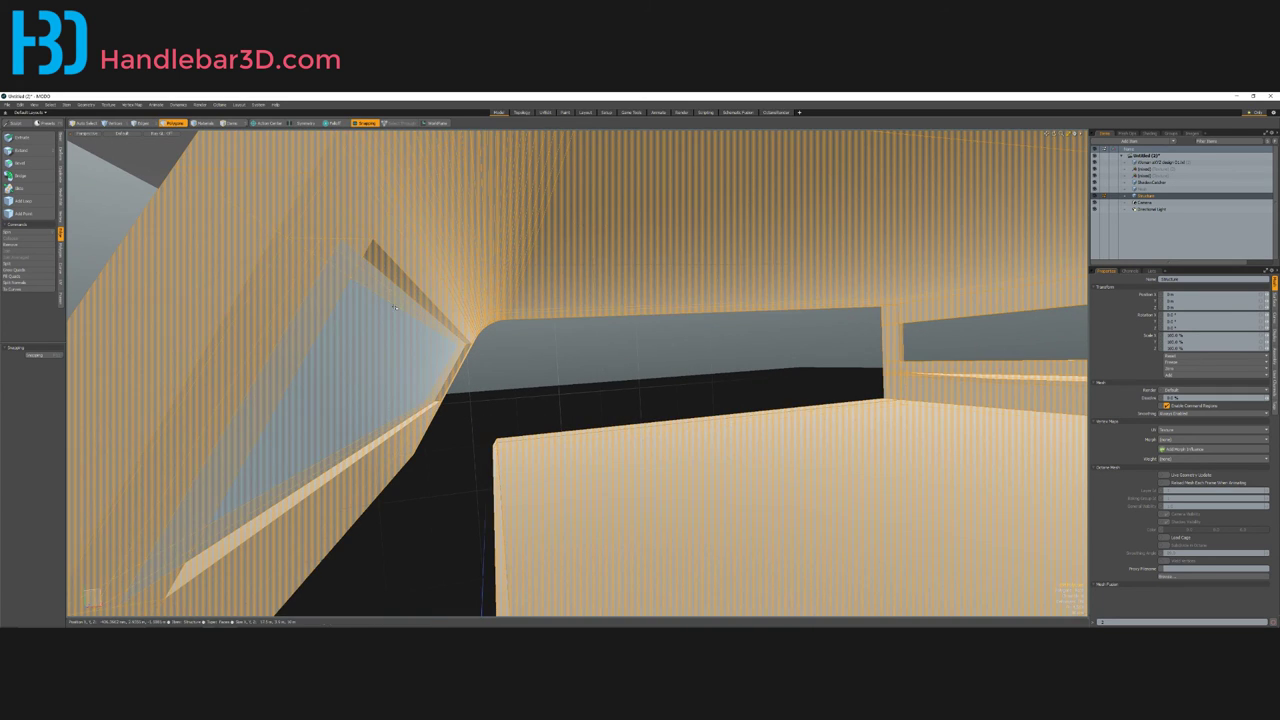
pyautogui.hotkey('ctrl', 'z')
pyautogui.hotkey('ctrl', 'z')
pyautogui.scroll(-4, 395, 307)
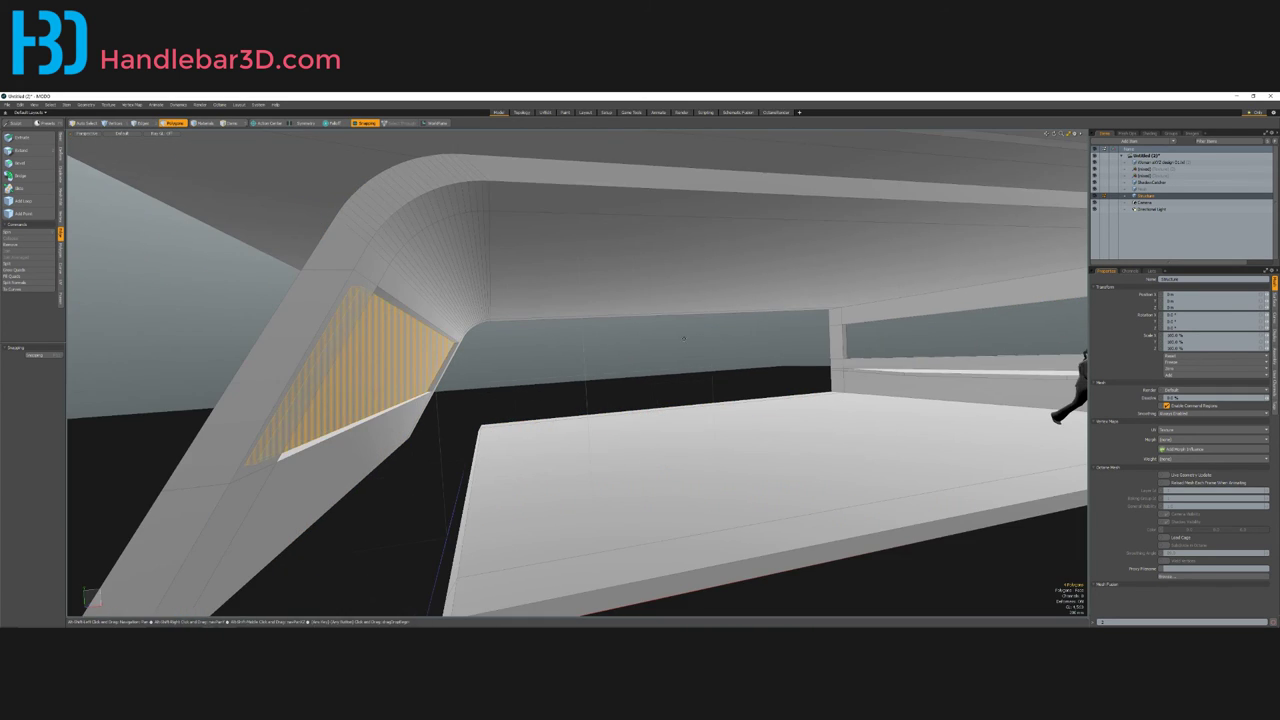
# Step: Add an edge loop at 50% across the inner faces of the vertical end wall's window opening
pyautogui.keyDown('alt'); pyautogui.keyDown('shift'); pyautogui.moveTo(684, 338); pyautogui.dragTo(480, 342); pyautogui.keyUp('shift'); pyautogui.keyUp('alt')
pyautogui.scroll(3, 610, 372)
pyautogui.keyDown('alt'); pyautogui.keyDown('shift'); pyautogui.moveTo(618, 374); pyautogui.dragTo(660, 372); pyautogui.keyUp('shift'); pyautogui.keyUp('alt')
pyautogui.scroll(3, 520, 405)
pyautogui.press('2')
pyautogui.scroll(-3, 652, 393)
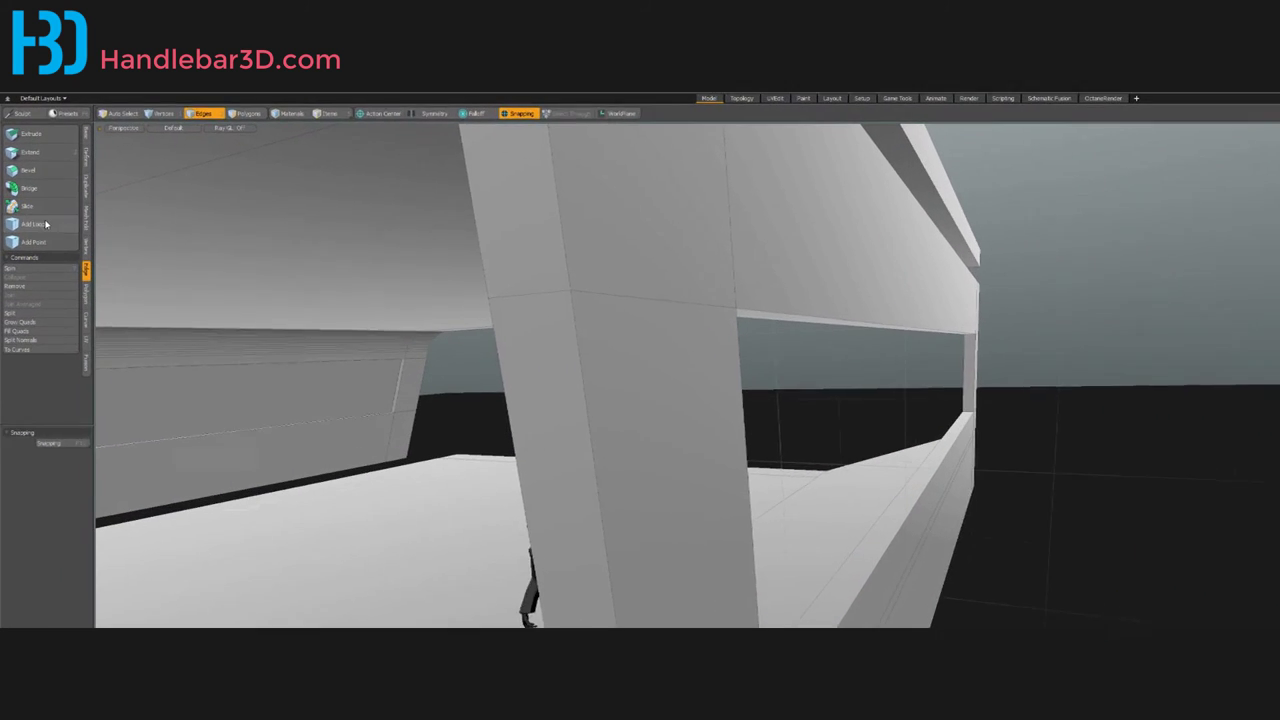
pyautogui.click(31, 201)
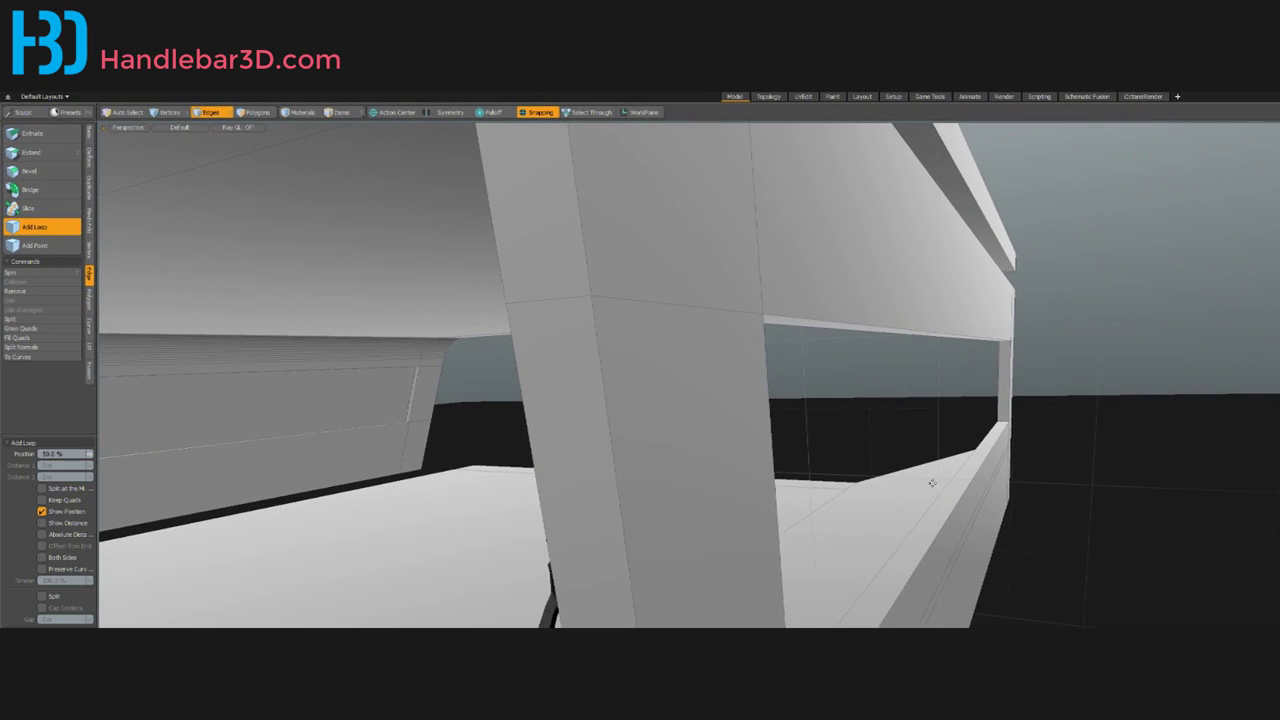
pyautogui.moveTo(932, 483); pyautogui.dragTo(1003, 424)
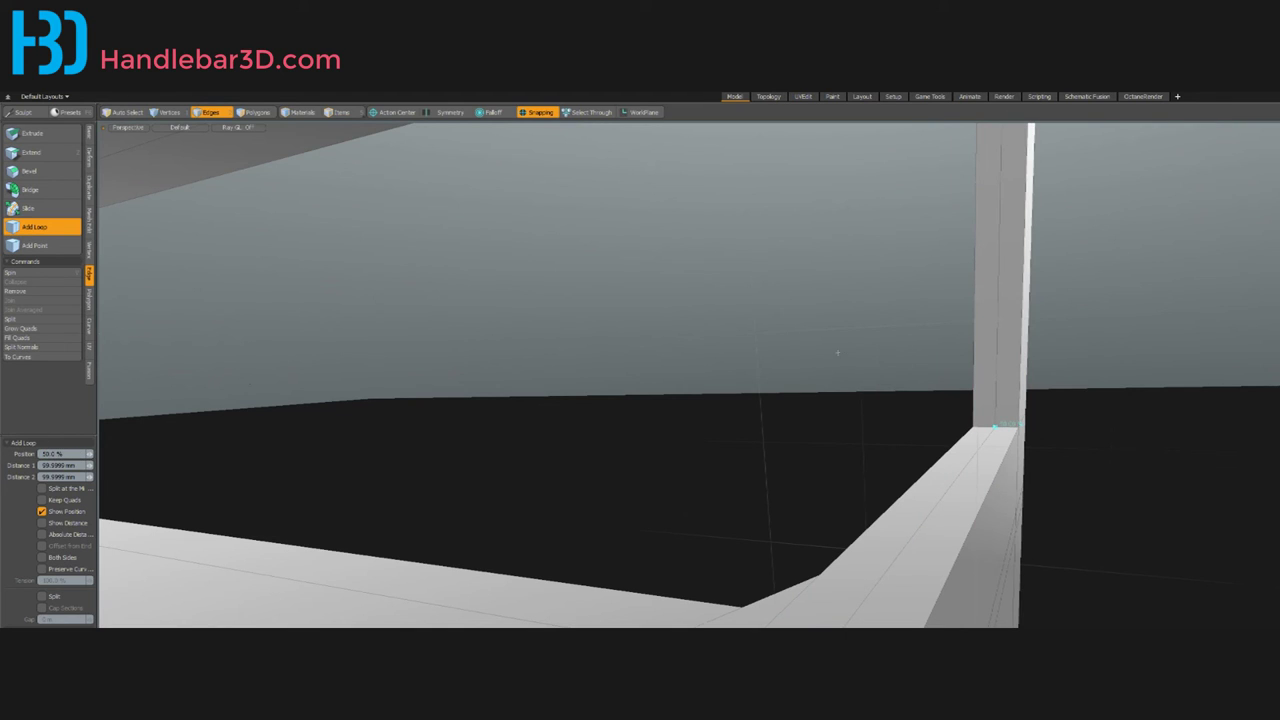
pyautogui.press('space')
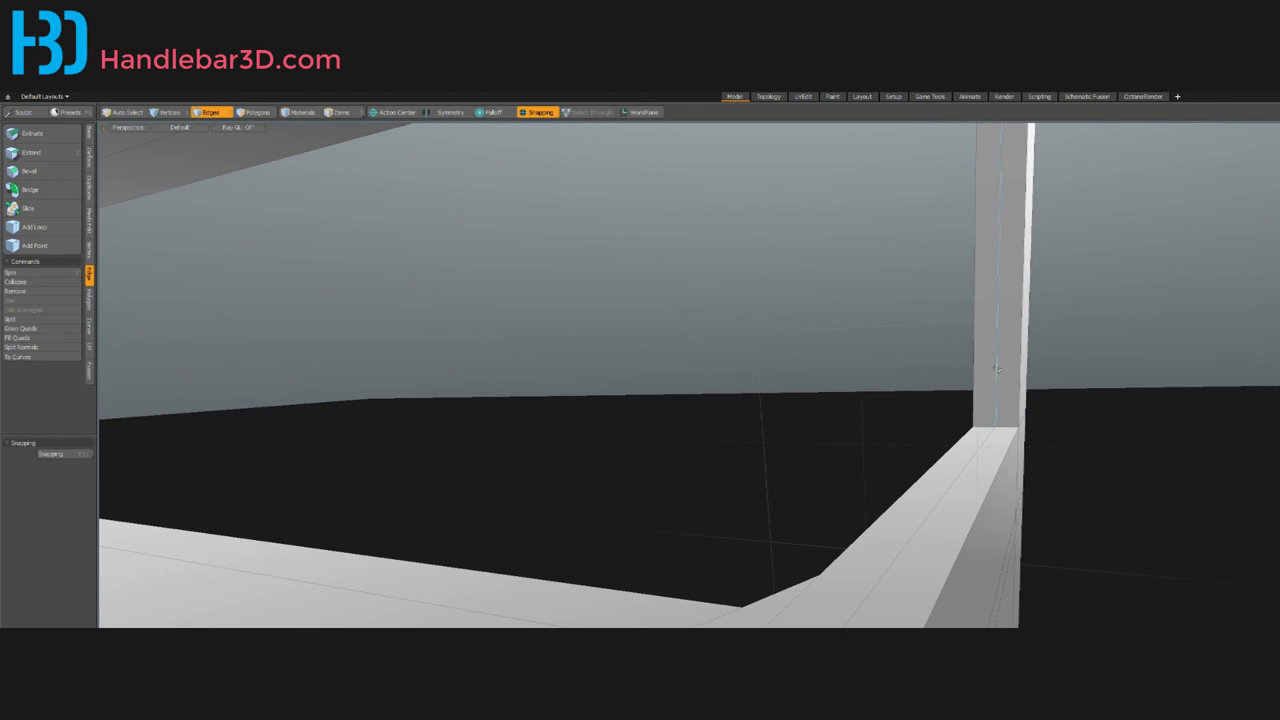
# Step: Bevel the edge loop inside the end wall's window opening by 40 mm into a narrow strip
pyautogui.keyDown('alt'); pyautogui.moveTo(997, 370); pyautogui.dragTo(982, 474); pyautogui.keyUp('alt')
pyautogui.click(50, 172)
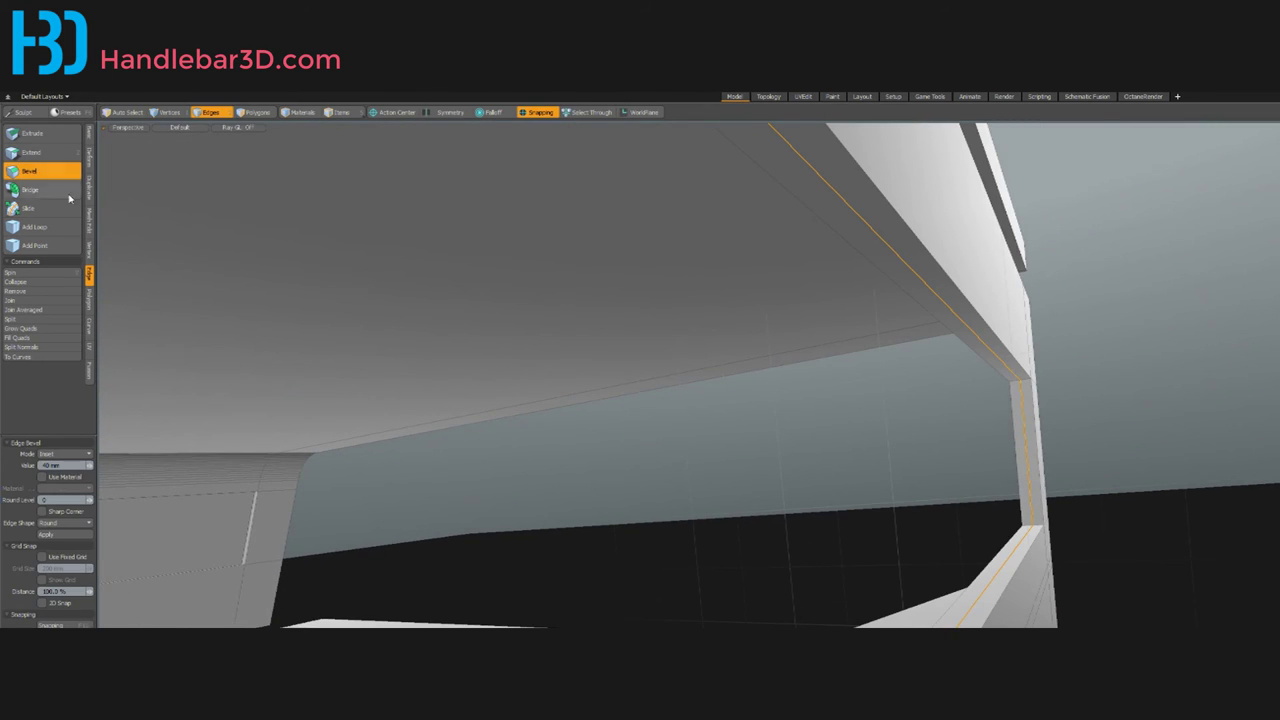
pyautogui.click(62, 538)
pyautogui.keyDown('alt'); pyautogui.moveTo(1018, 451); pyautogui.dragTo(1006, 505); pyautogui.keyUp('alt')
pyautogui.press('q')
# Step: Select the narrow strip of polygons running around the inner faces of the end wall's window opening
pyautogui.press('3')
pyautogui.click(1015, 414)
pyautogui.keyDown('shift'); pyautogui.click(1007, 375); pyautogui.keyUp('shift')
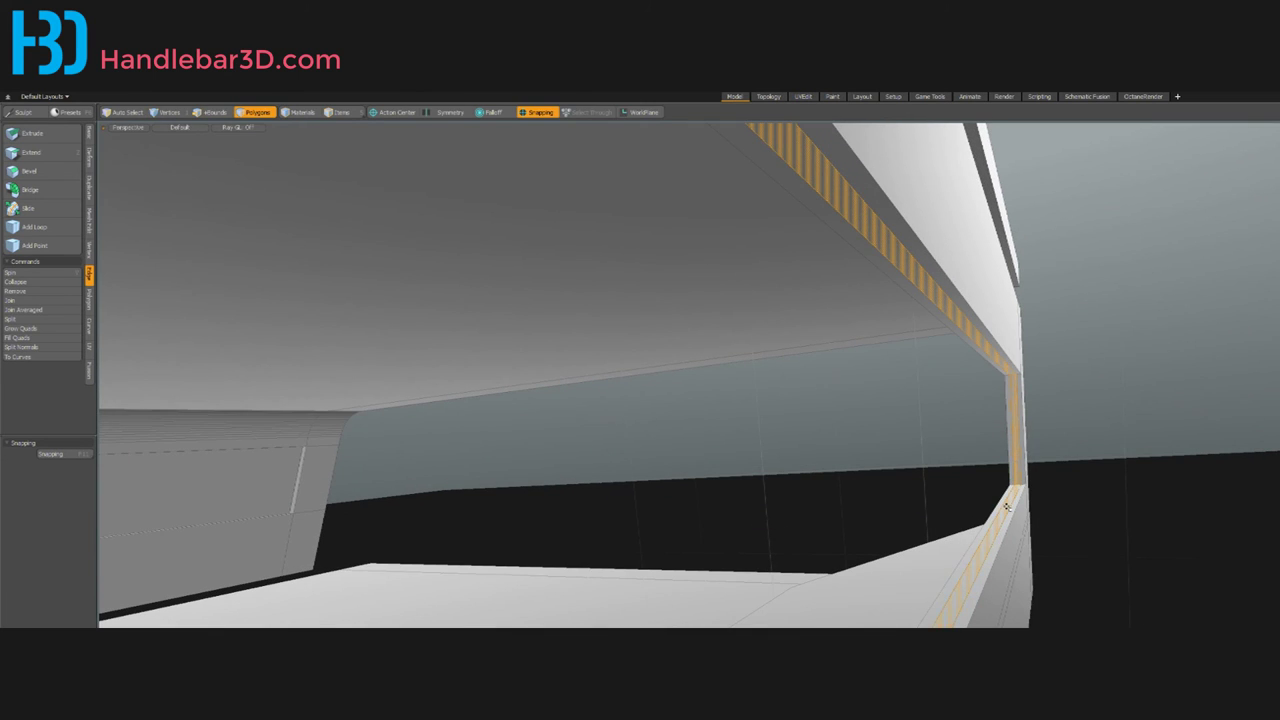
pyautogui.keyDown('alt'); pyautogui.moveTo(1014, 432); pyautogui.dragTo(472, 532); pyautogui.keyUp('alt')
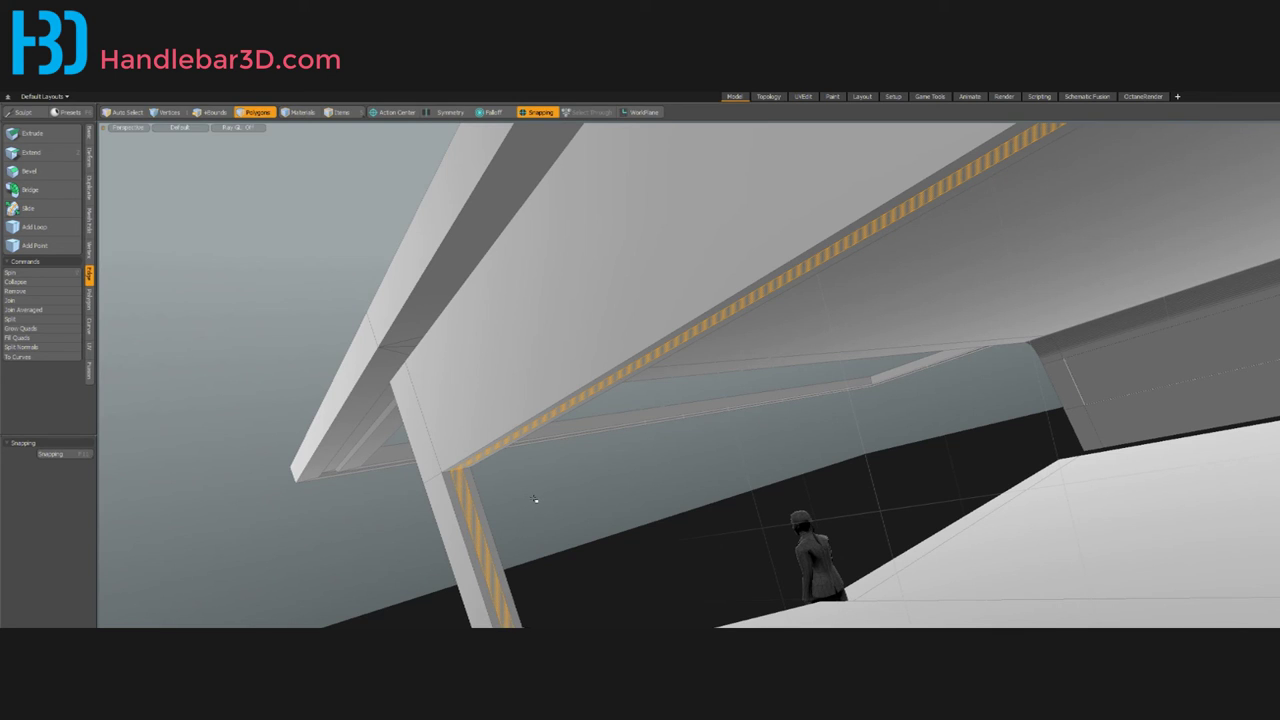
# Step: Hide everything except the end wall's window strip and flip the strip's polygons
pyautogui.press('ctrl')
pyautogui.hotkey('shift', 'h')
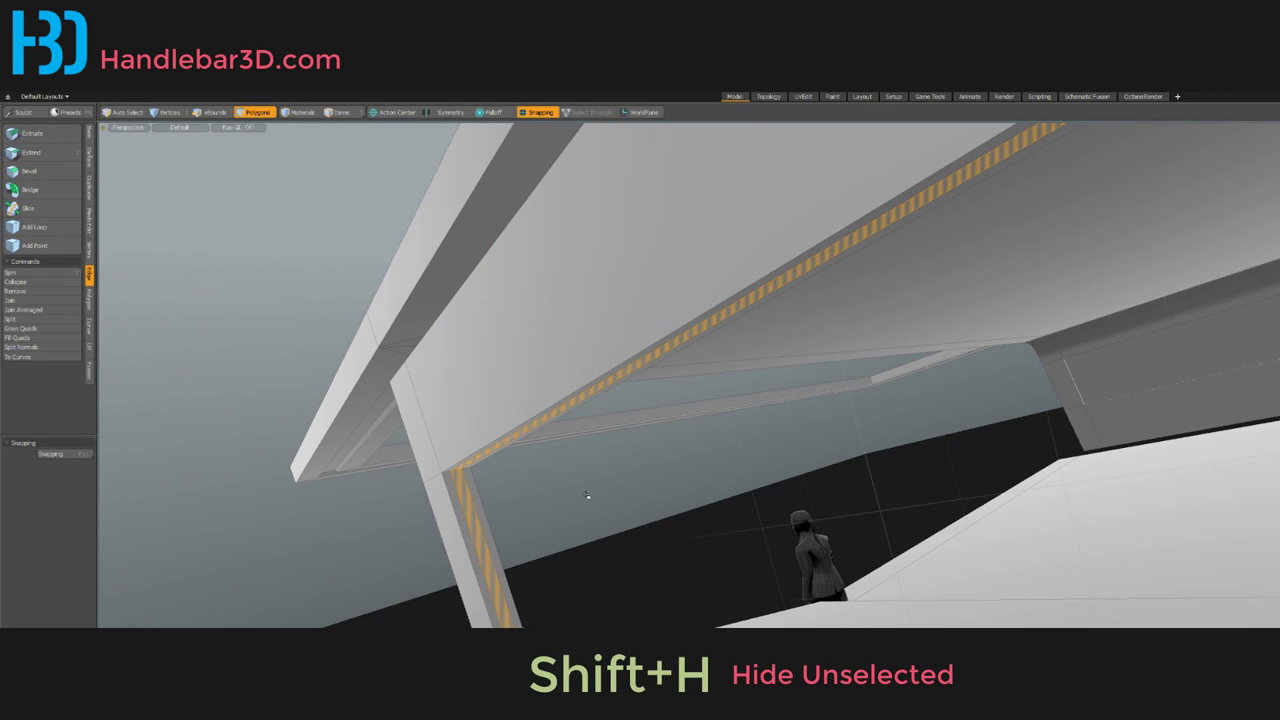
pyautogui.hotkey('shift', 'h')
pyautogui.scroll(-2, 557, 506)
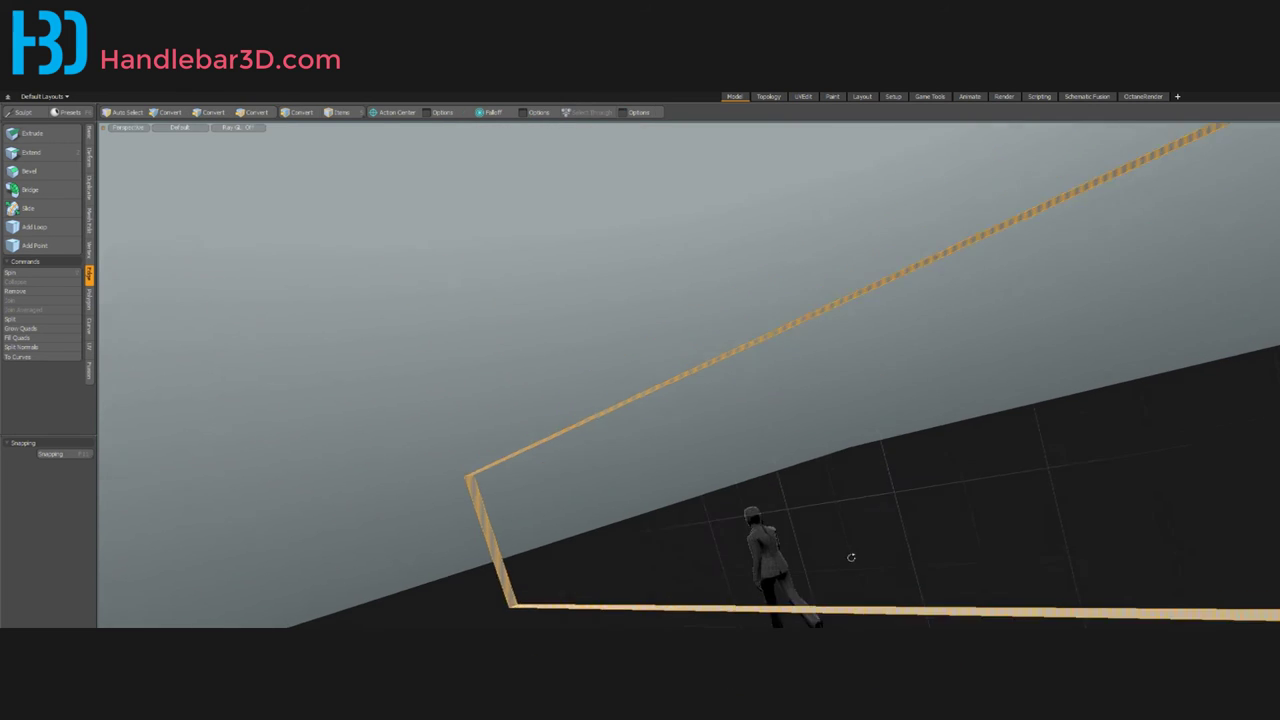
pyautogui.keyDown('alt'); pyautogui.moveTo(851, 557); pyautogui.dragTo(838, 602); pyautogui.keyUp('alt')
pyautogui.keyDown('alt'); pyautogui.moveTo(860, 480); pyautogui.dragTo(500, 480); pyautogui.keyUp('alt')
pyautogui.press('f')
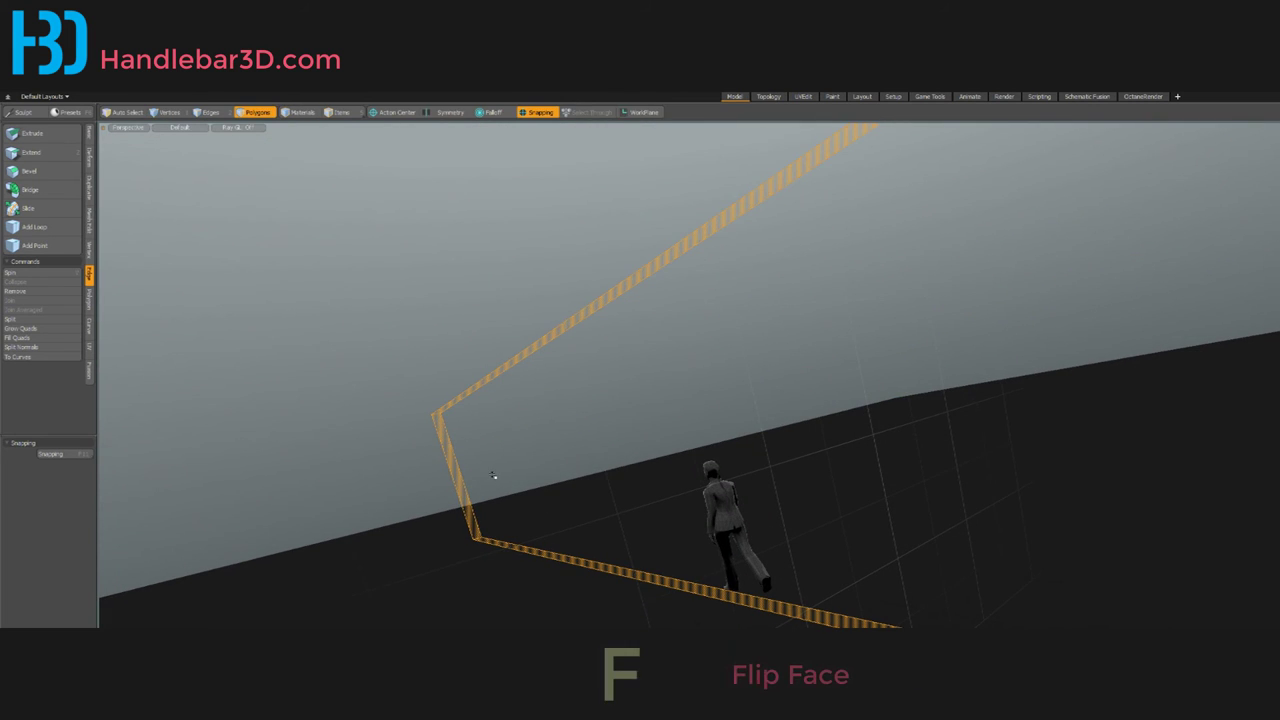
pyautogui.keyDown('alt'); pyautogui.moveTo(537, 436); pyautogui.dragTo(390, 490); pyautogui.keyUp('alt')
pyautogui.press('f')
pyautogui.press('f')
pyautogui.press('f')
pyautogui.press('f')
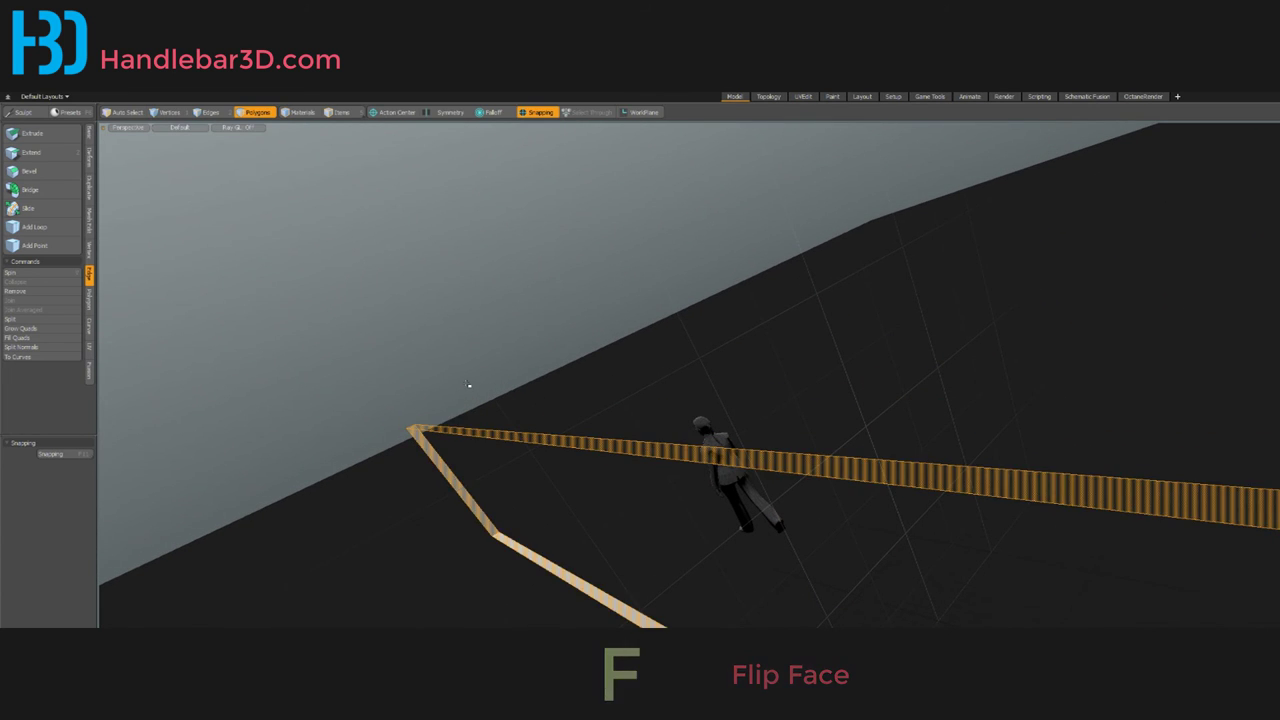
# Step: Select both border edge loops of the end wall's window strip, bridge them into a pane, and unhide the structure
pyautogui.keyDown('alt'); pyautogui.moveTo(484, 513); pyautogui.dragTo(537, 543); pyautogui.keyUp('alt')
pyautogui.press('2')
pyautogui.click(516, 453)
pyautogui.keyDown('alt'); pyautogui.moveTo(516, 453); pyautogui.dragTo(580, 497); pyautogui.keyUp('alt')
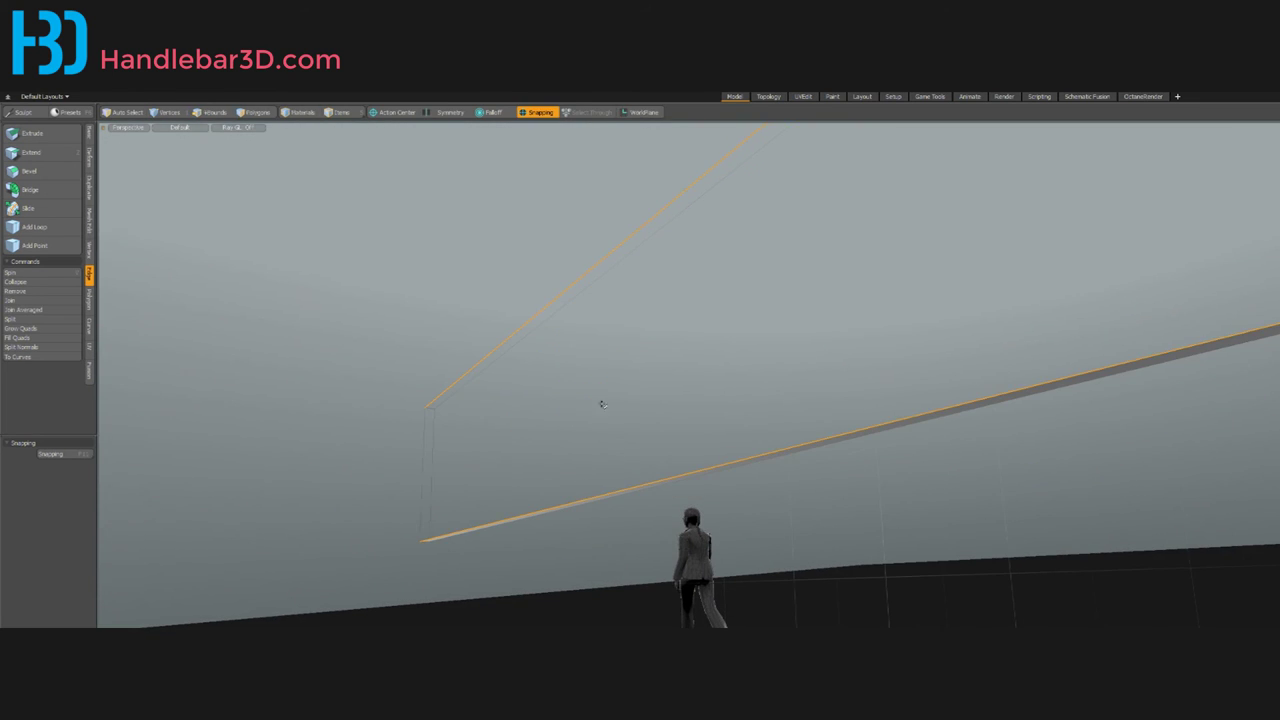
pyautogui.keyDown('alt'); pyautogui.moveTo(602, 404); pyautogui.dragTo(570, 328); pyautogui.keyUp('alt')
pyautogui.keyDown('shift'); pyautogui.click(646, 497); pyautogui.keyUp('shift')
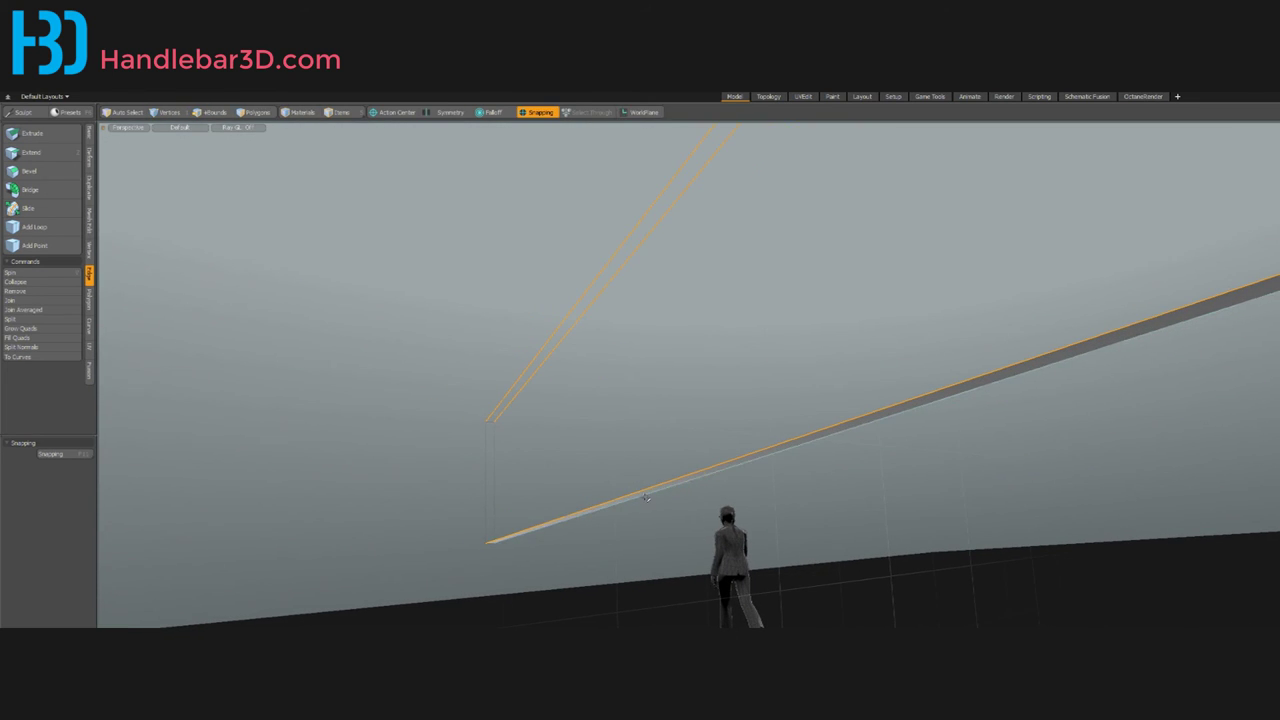
pyautogui.press('2')
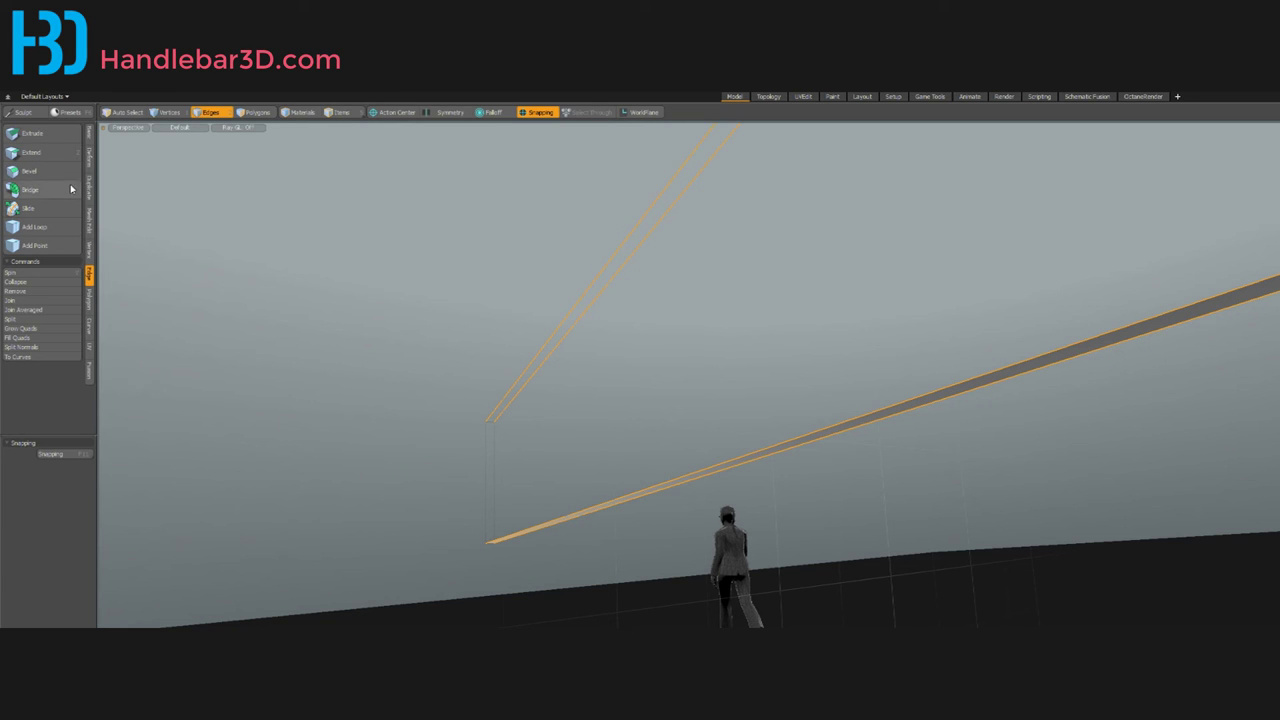
pyautogui.click(12, 190)
pyautogui.keyDown('alt'); pyautogui.moveTo(266, 229); pyautogui.dragTo(1080, 569); pyautogui.keyUp('alt')
pyautogui.press('q')
pyautogui.click(1080, 569)
pyautogui.keyDown('ctrl'); pyautogui.keyDown('alt'); pyautogui.moveTo(929, 543); pyautogui.dragTo(613, 565); pyautogui.keyUp('alt'); pyautogui.keyUp('ctrl')
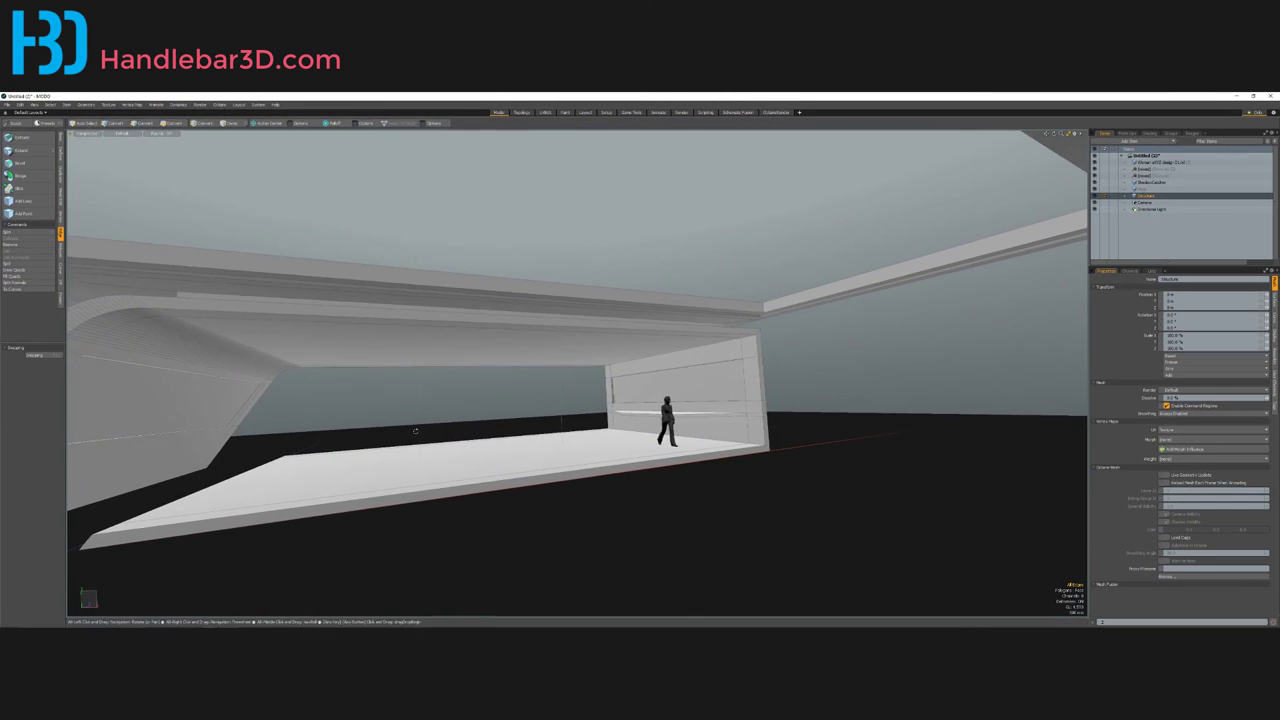
# Step: Select the panes in both window openings and assign them a cyan default material named Glass
pyautogui.keyDown('alt'); pyautogui.moveTo(415, 431); pyautogui.dragTo(507, 378); pyautogui.keyUp('alt')
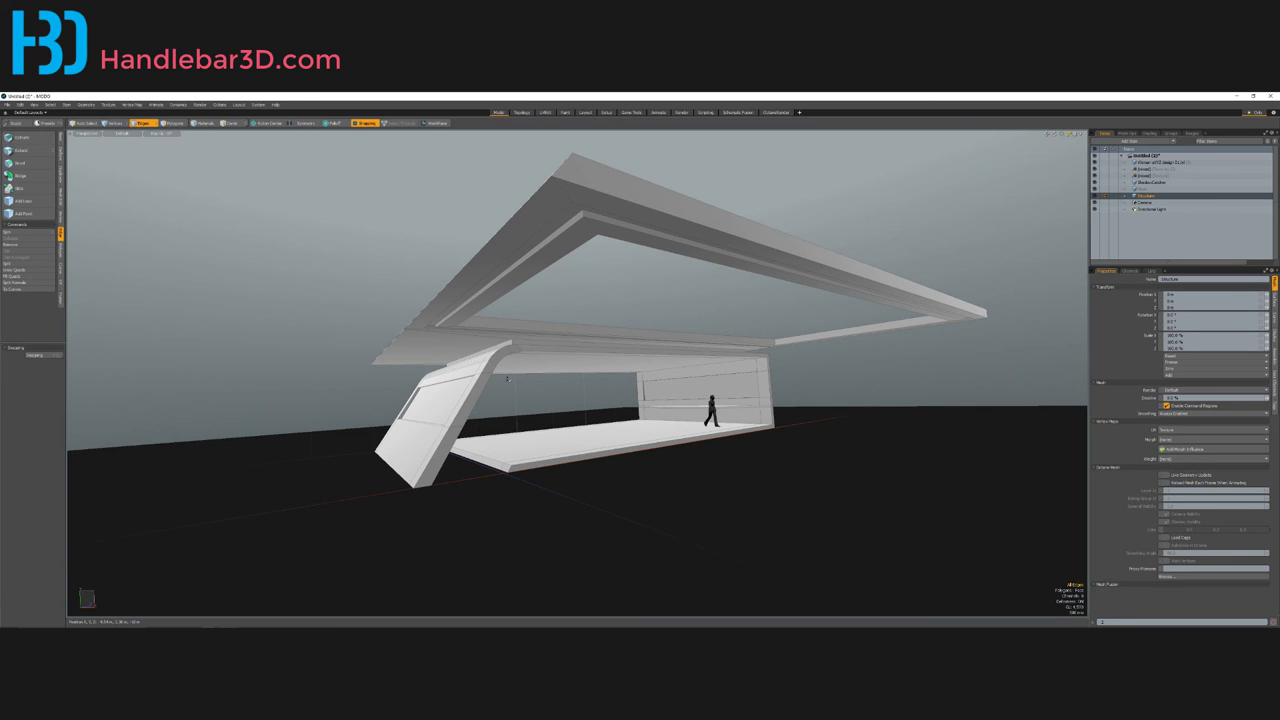
pyautogui.keyDown('alt'); pyautogui.moveTo(507, 378); pyautogui.dragTo(408, 405); pyautogui.keyUp('alt')
pyautogui.press('3')
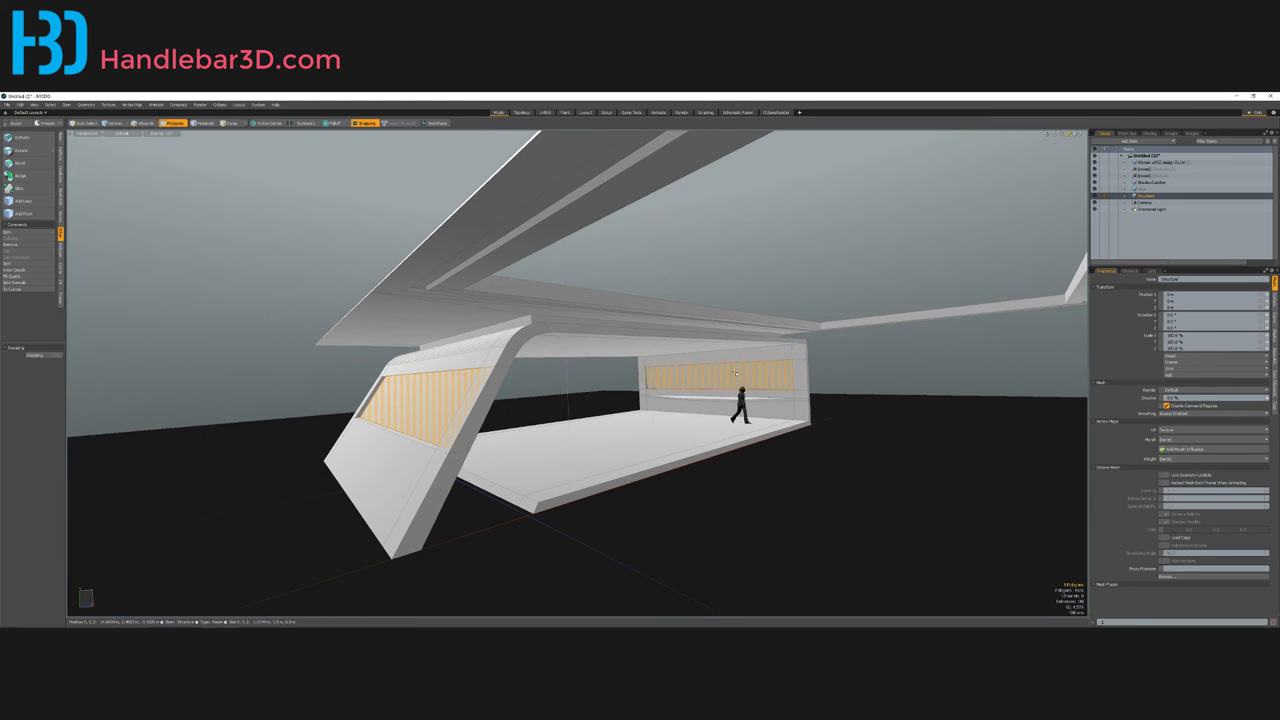
pyautogui.press('m')
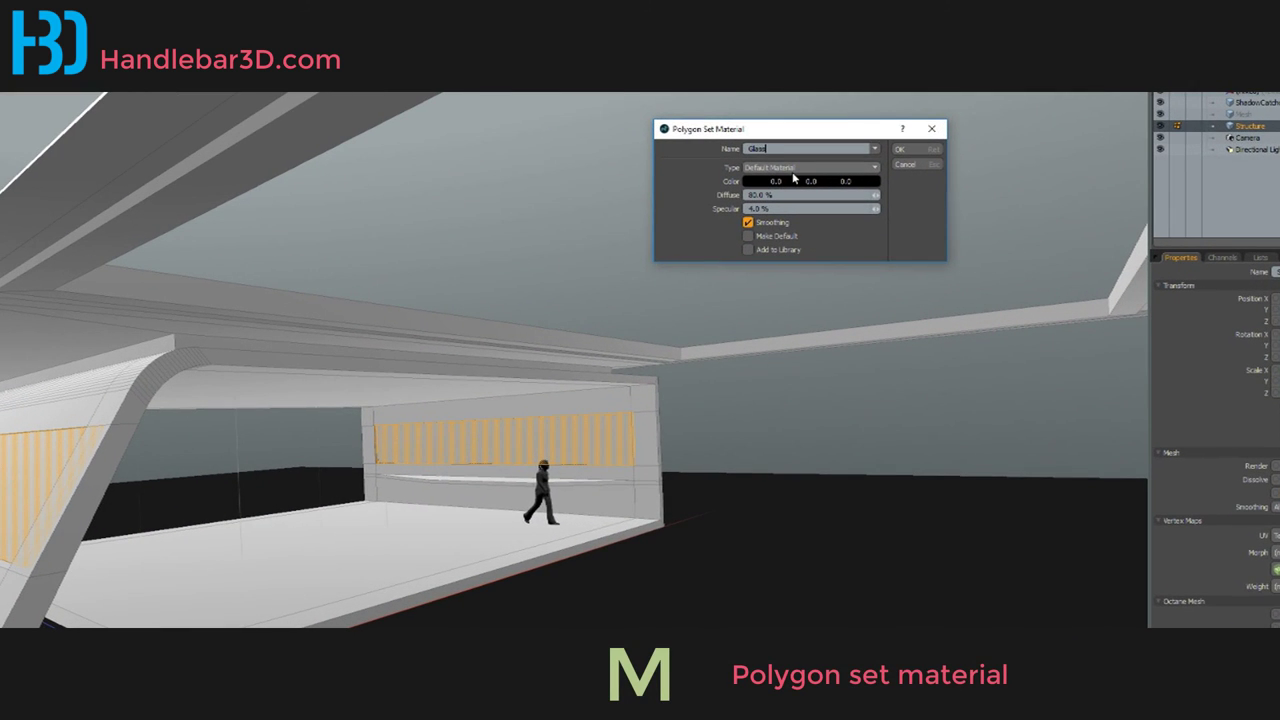
pyautogui.click(795, 180)
pyautogui.click(742, 192)
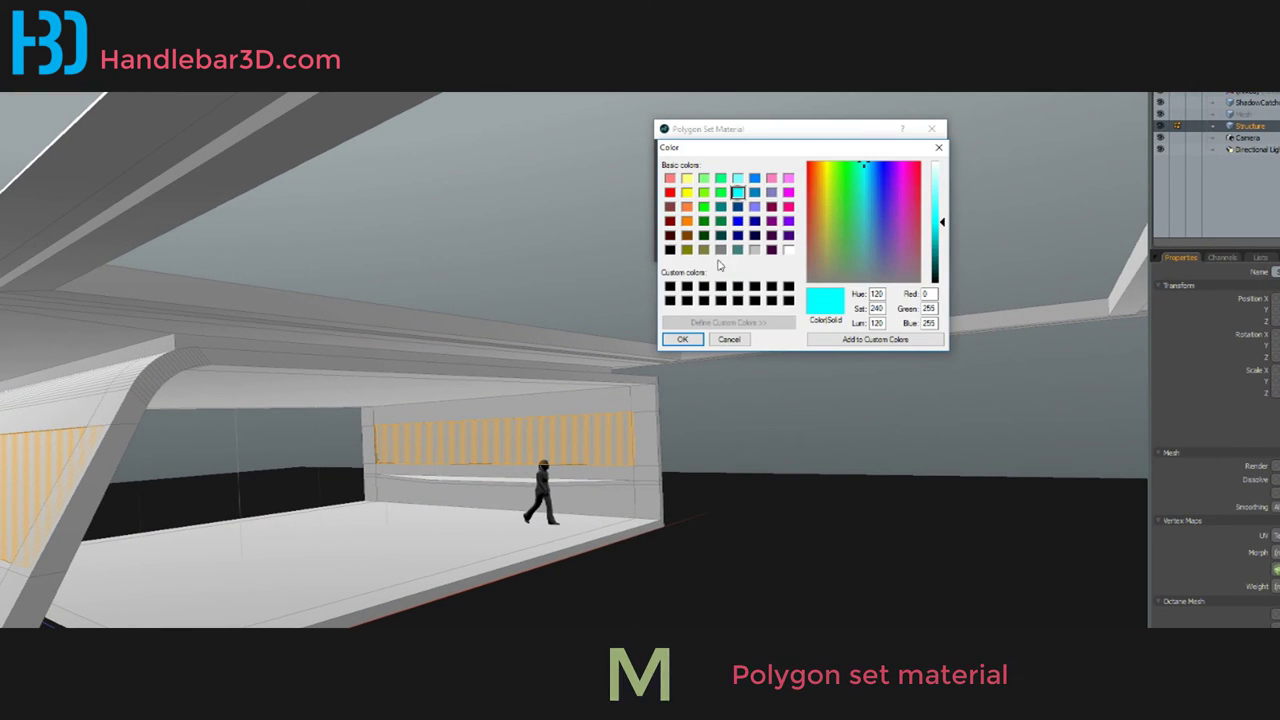
pyautogui.click(682, 339)
pyautogui.click(903, 149)
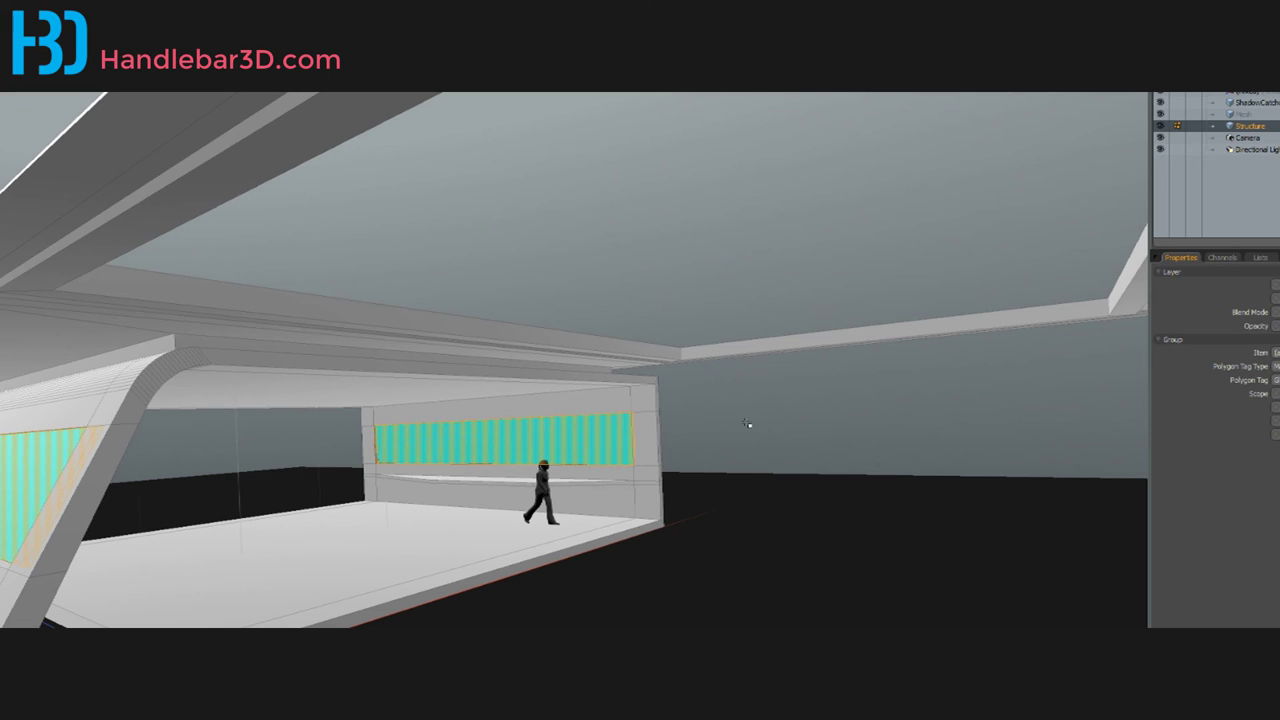
# Step: Select the connected frame, wall and floor polygons without the window panes, and name a new material for them Dark_Grey
pyautogui.keyDown('alt'); pyautogui.moveTo(330, 505); pyautogui.dragTo(141, 613); pyautogui.keyUp('alt')
pyautogui.doubleClick(90, 595)
pyautogui.moveTo(141, 614); pyautogui.dragTo(354, 586, button='middle')
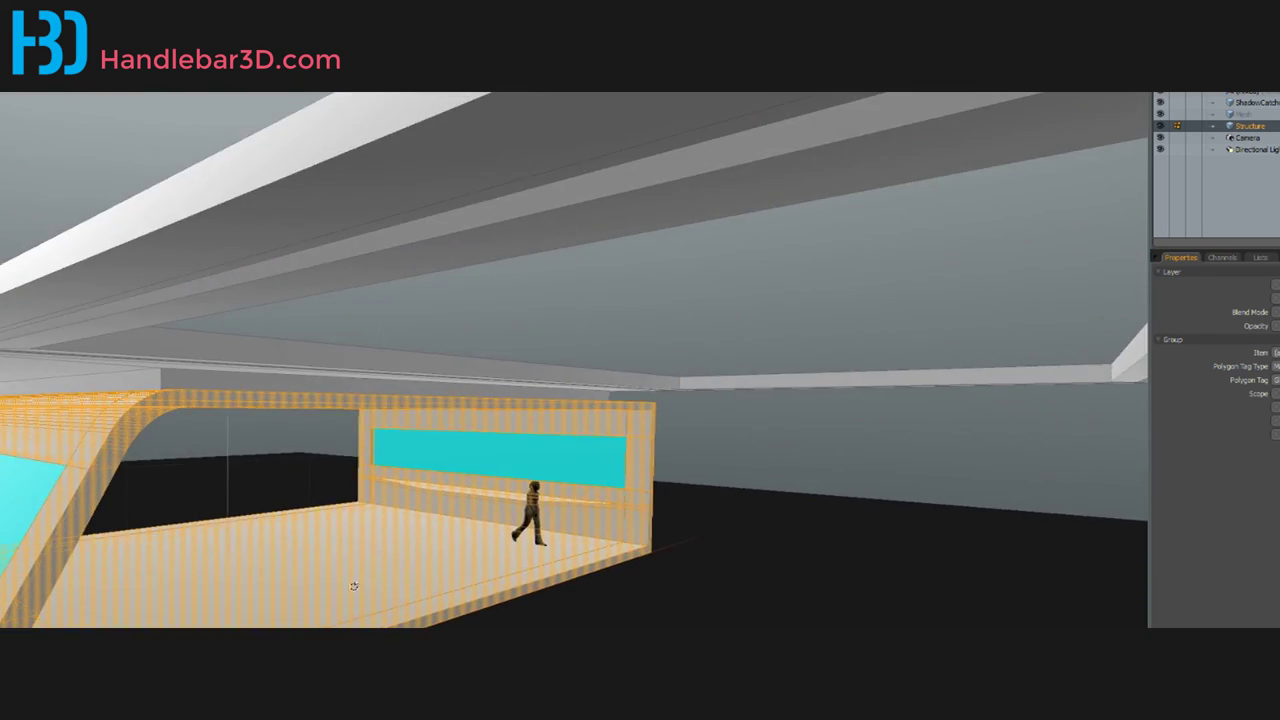
pyautogui.press('m')
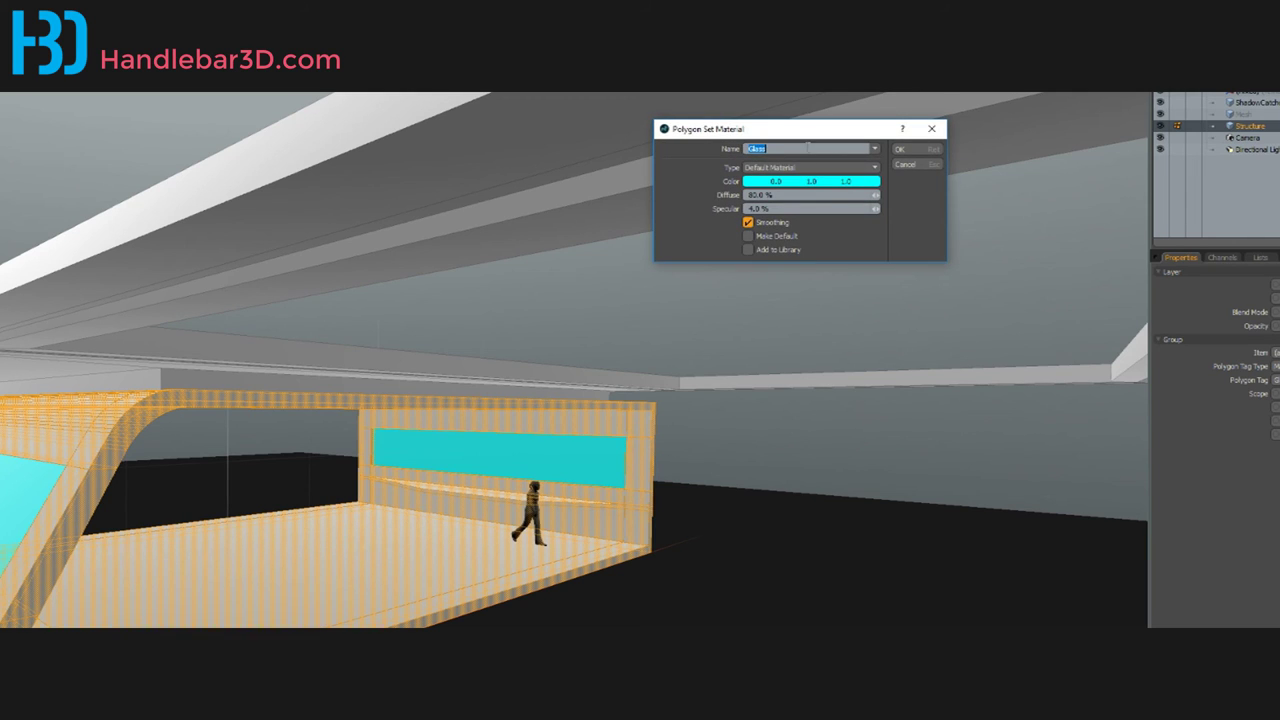
pyautogui.write('G')
pyautogui.write('S')
pyautogui.write('Dark')
# Step: Give the Dark_Grey material a dark grey colour, apply it to the selected frame, and clear the selection
pyautogui.click(807, 181)
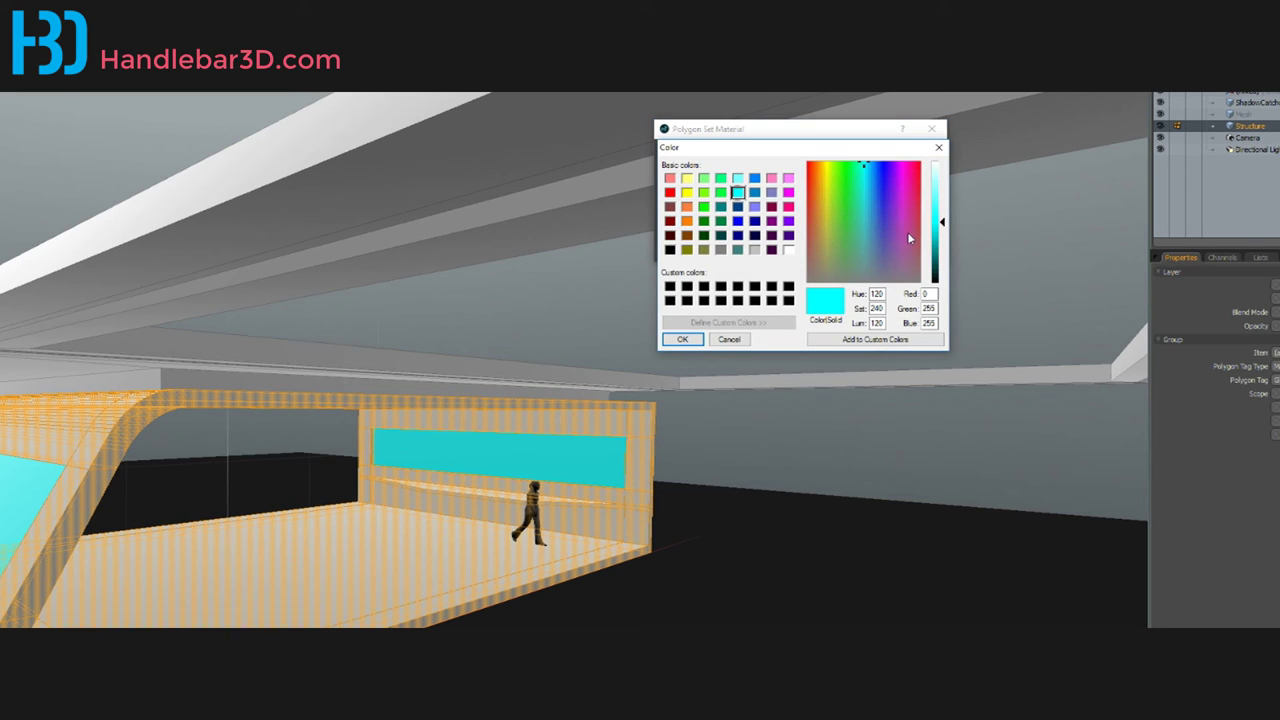
pyautogui.click(771, 250)
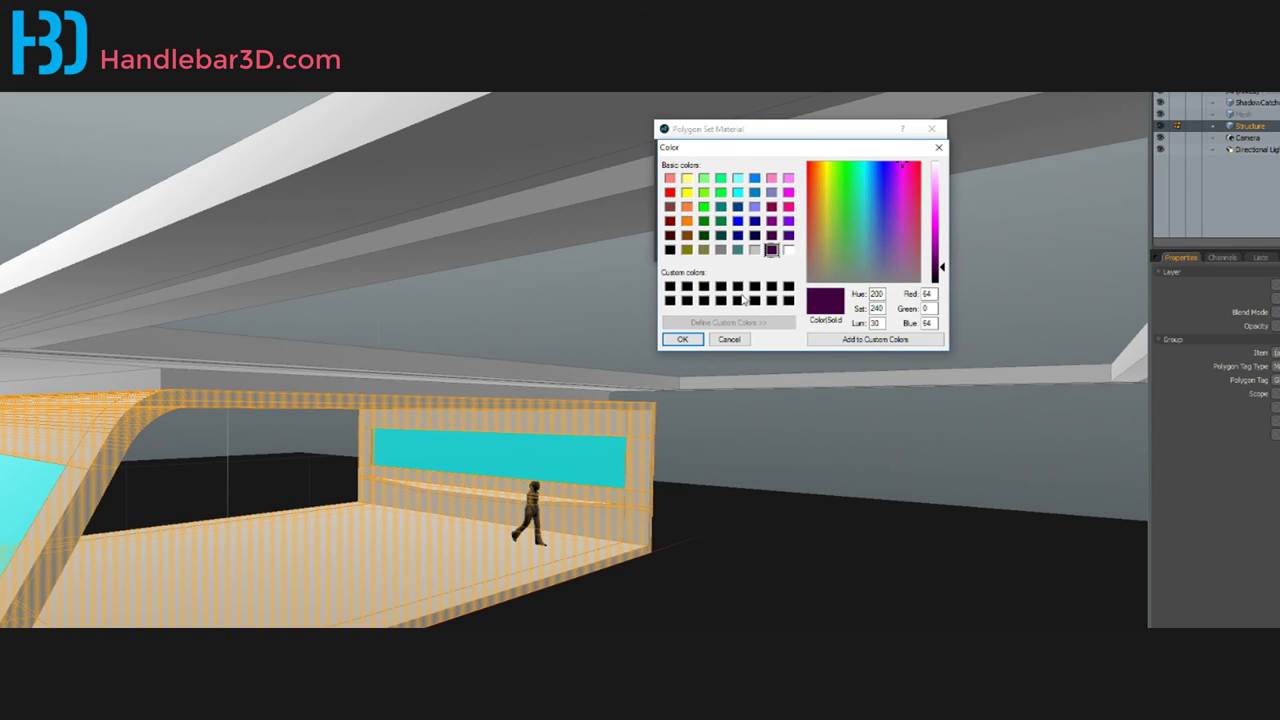
pyautogui.moveTo(933, 276); pyautogui.dragTo(946, 288)
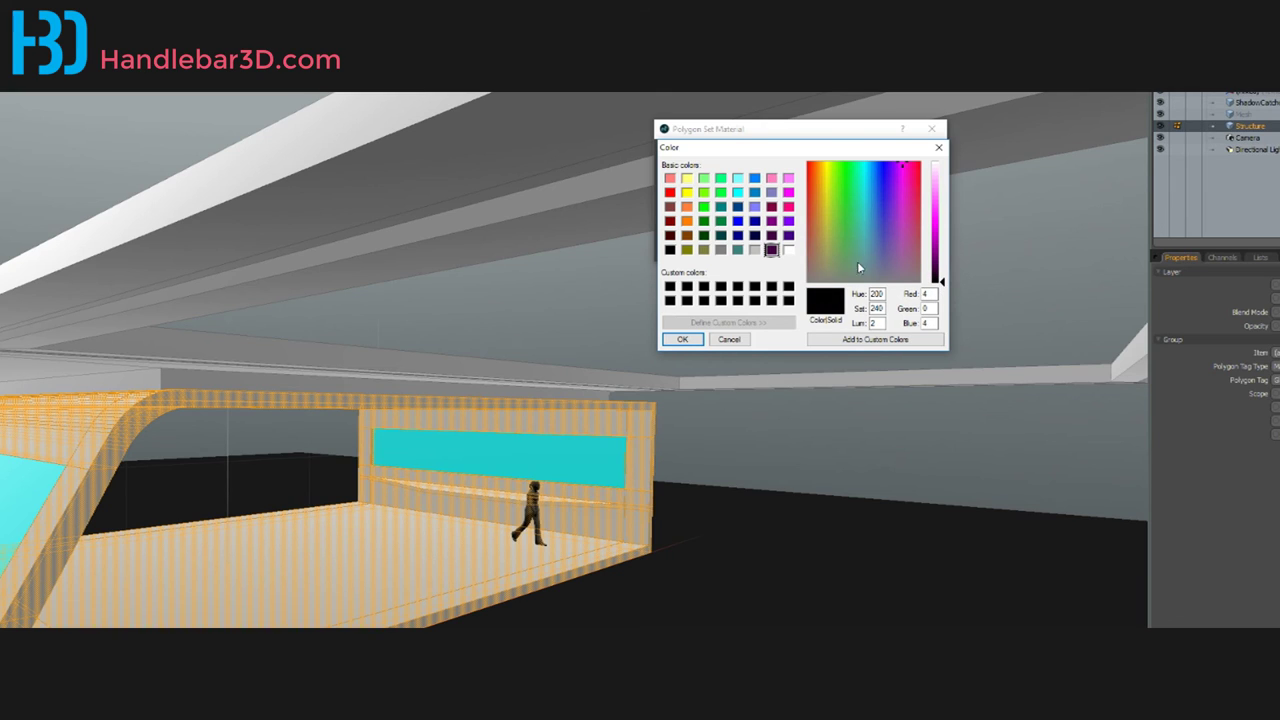
pyautogui.moveTo(858, 268); pyautogui.dragTo(855, 287)
pyautogui.moveTo(943, 282); pyautogui.dragTo(945, 240)
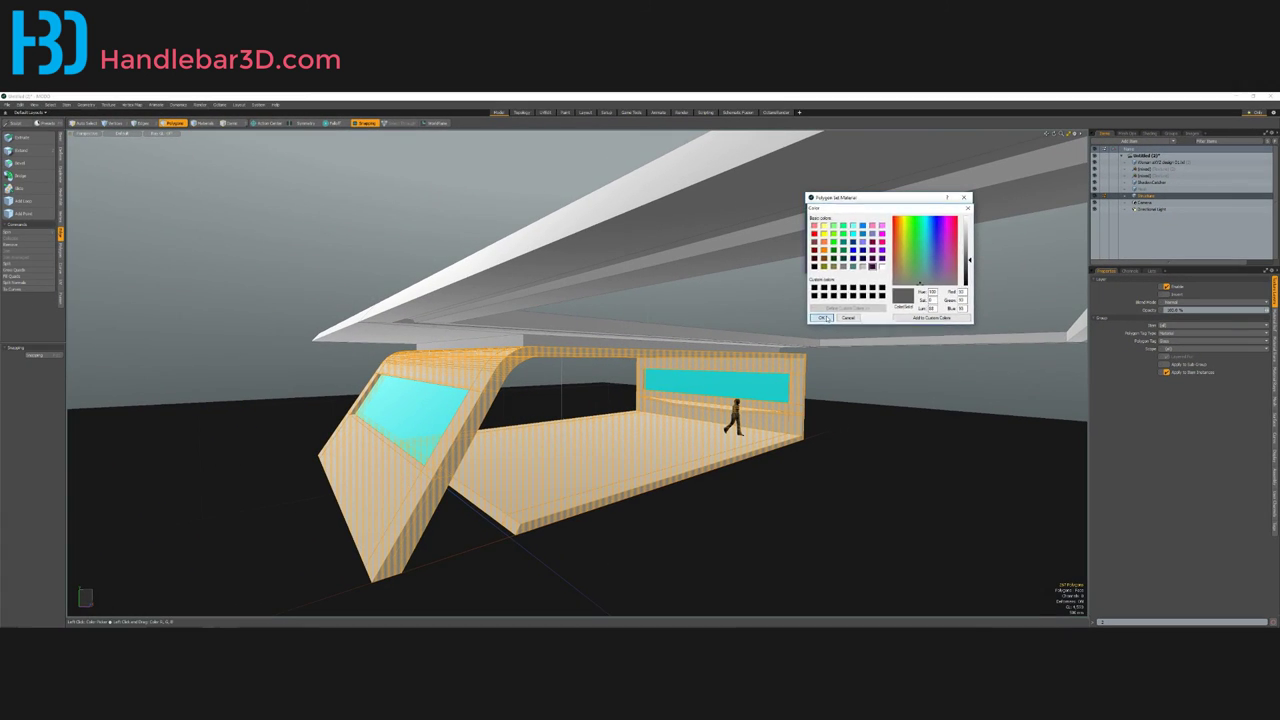
pyautogui.click(771, 326)
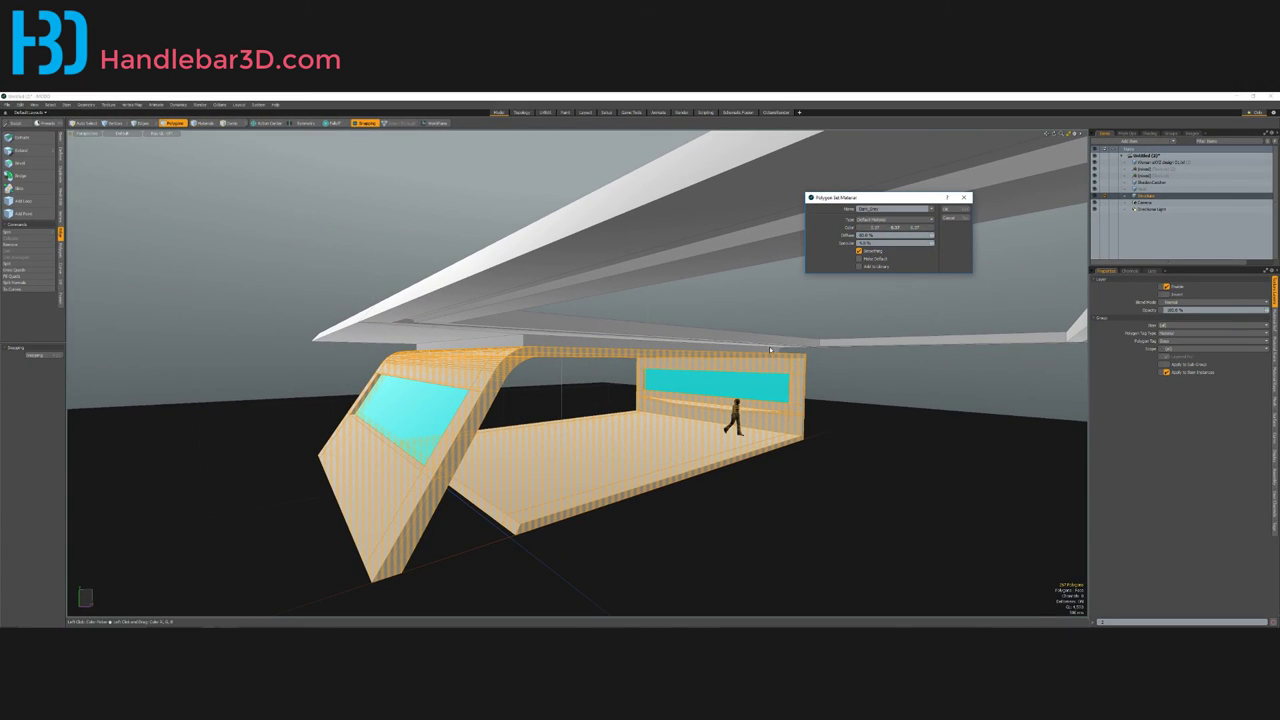
pyautogui.click(951, 211)
pyautogui.click(549, 391)
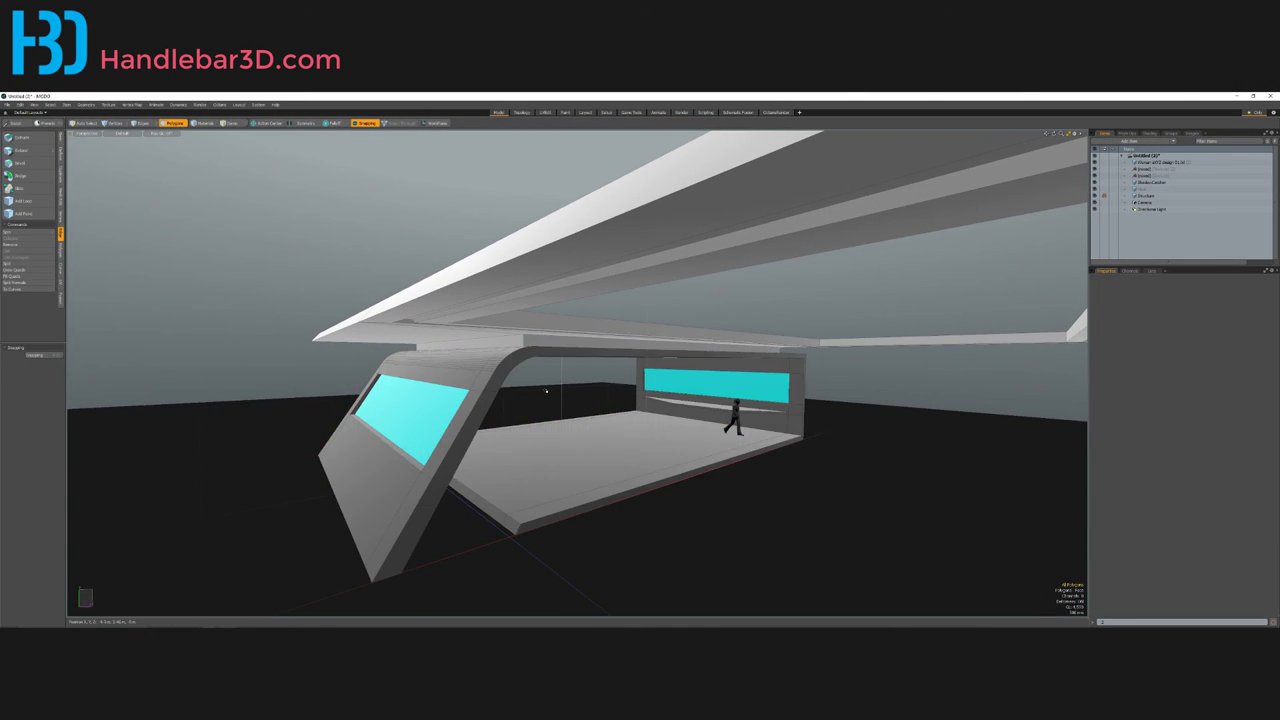
# Step: Select all connected polygons of the roof frame and assign them the Dark_Grey material
pyautogui.keyDown('alt'); pyautogui.moveTo(549, 391); pyautogui.dragTo(538, 299); pyautogui.keyUp('alt')
pyautogui.click(462, 284)
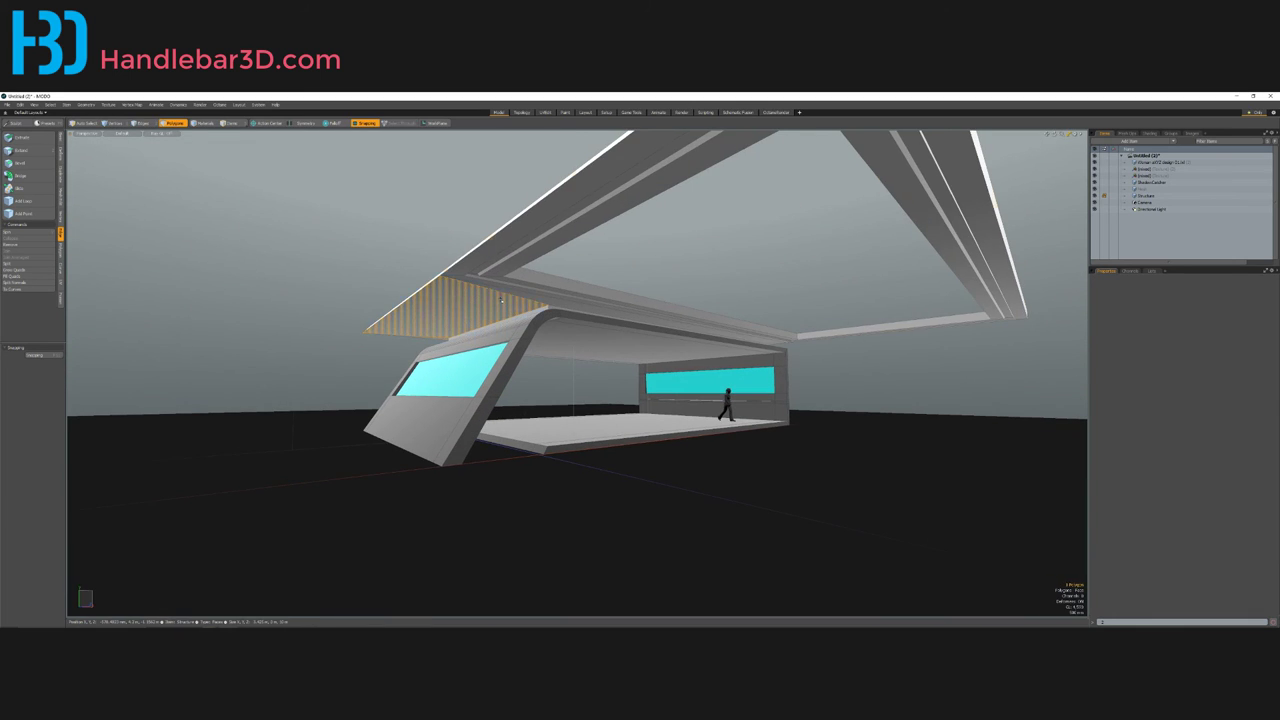
pyautogui.press(']')
pyautogui.click(478, 269)
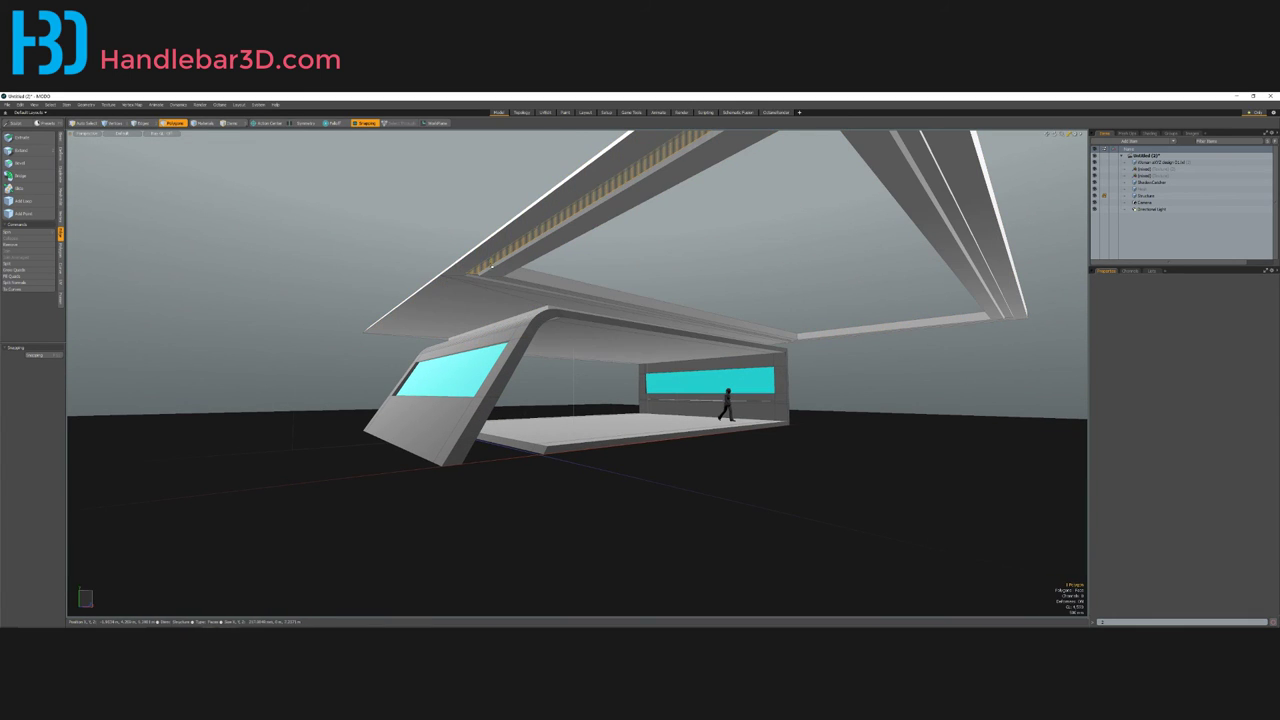
pyautogui.keyDown('alt'); pyautogui.moveTo(507, 287); pyautogui.dragTo(472, 324); pyautogui.keyUp('alt')
pyautogui.doubleClick(496, 298)
pyautogui.press('m')
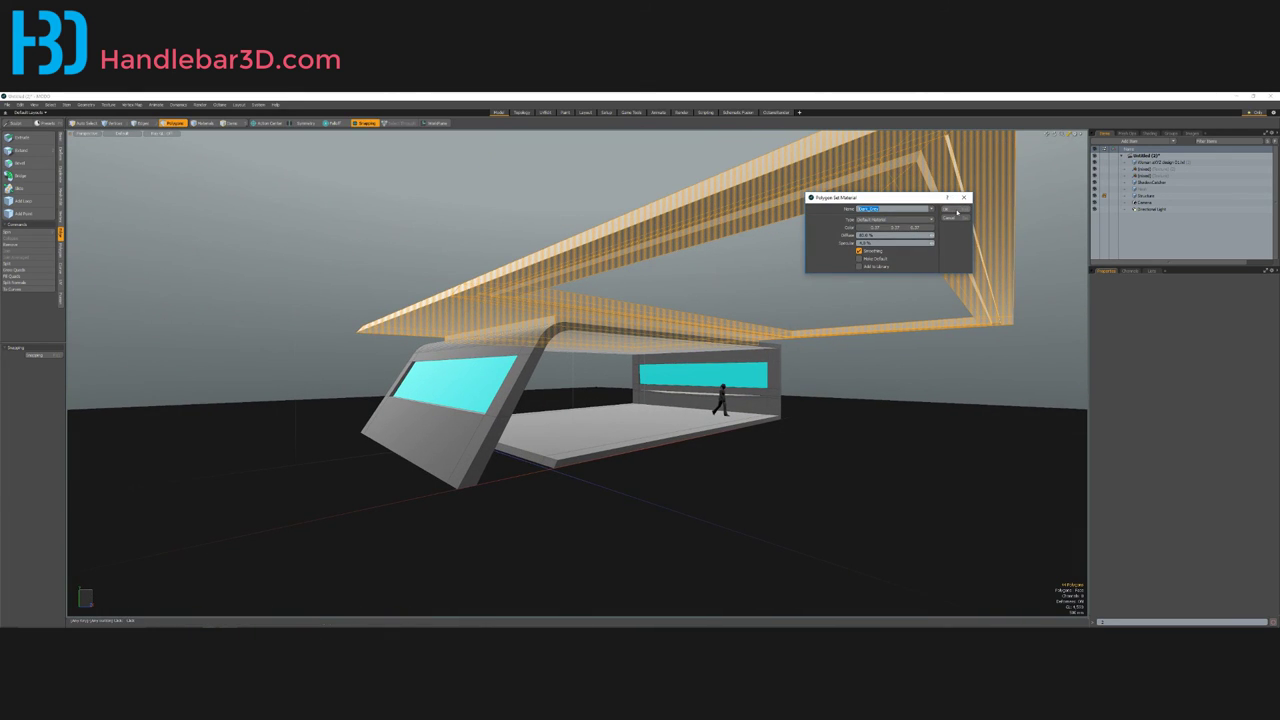
pyautogui.click(957, 211)
pyautogui.click(760, 268)
# Step: Select the polygon loop along the outer edge of the lower frame, covering the leaning wall, ceiling, end wall and floor
pyautogui.keyDown('alt'); pyautogui.moveTo(578, 292); pyautogui.dragTo(452, 410); pyautogui.keyUp('alt')
pyautogui.click(452, 410)
pyautogui.click(420, 450)
pyautogui.keyDown('shift'); pyautogui.click(455, 401); pyautogui.keyUp('shift')
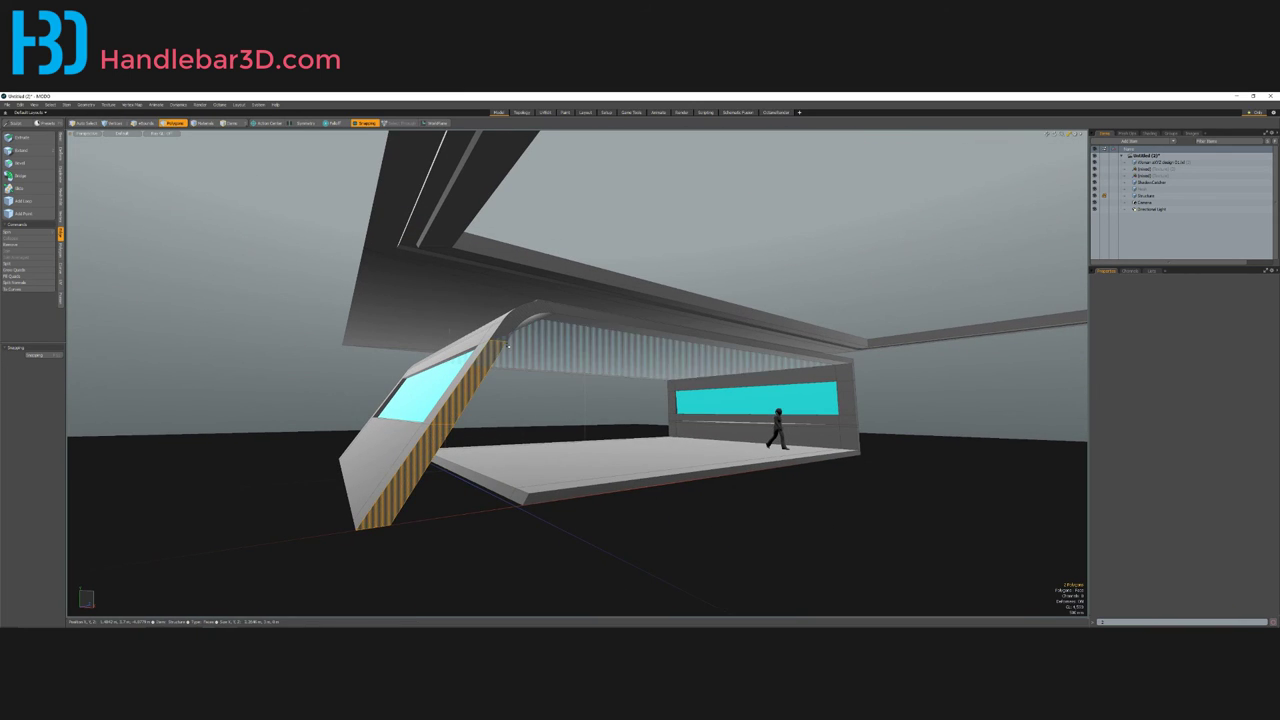
pyautogui.press('l')
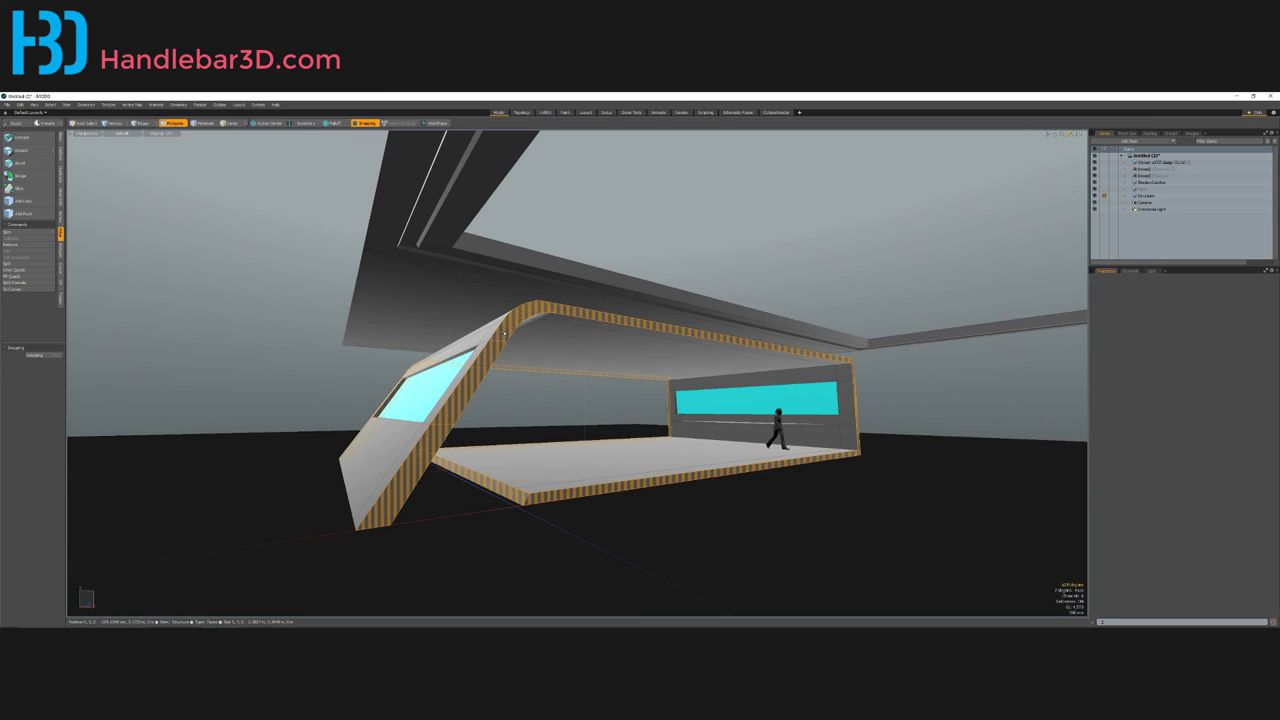
pyautogui.keyDown('alt'); pyautogui.moveTo(503, 333); pyautogui.dragTo(497, 445); pyautogui.keyUp('alt')
pyautogui.hotkey('ctrl', 'z')
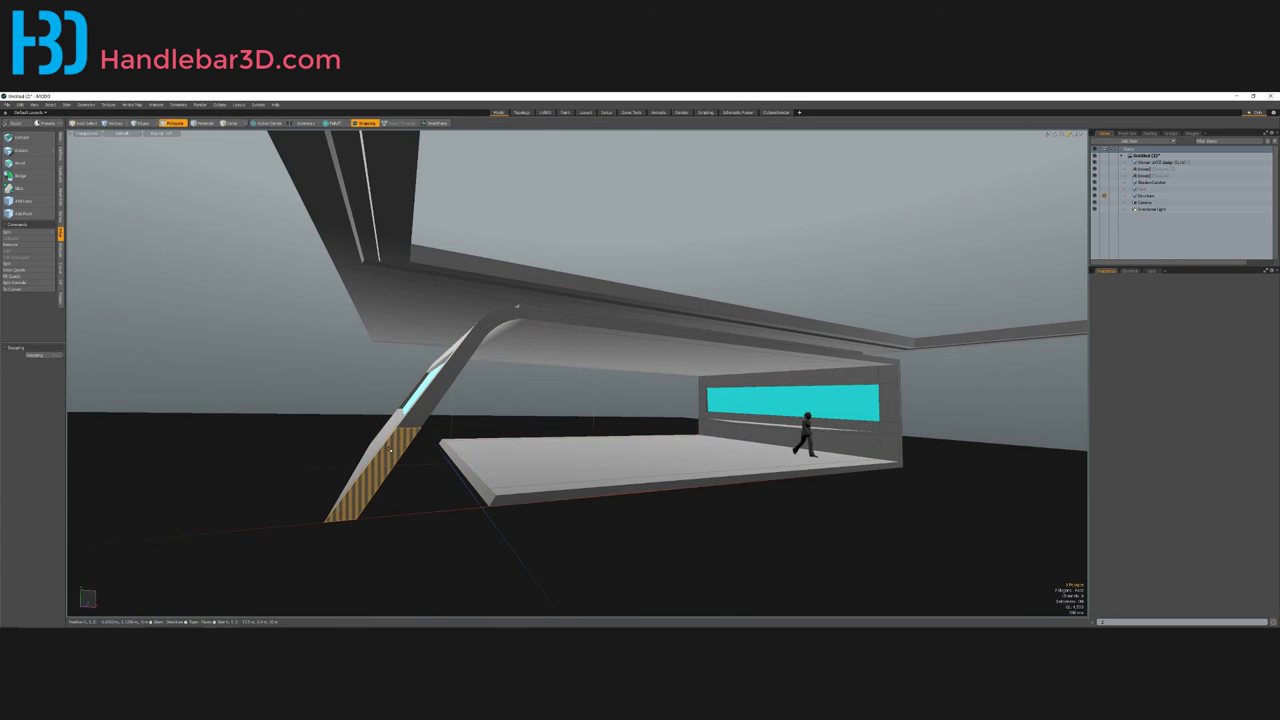
pyautogui.press('l')
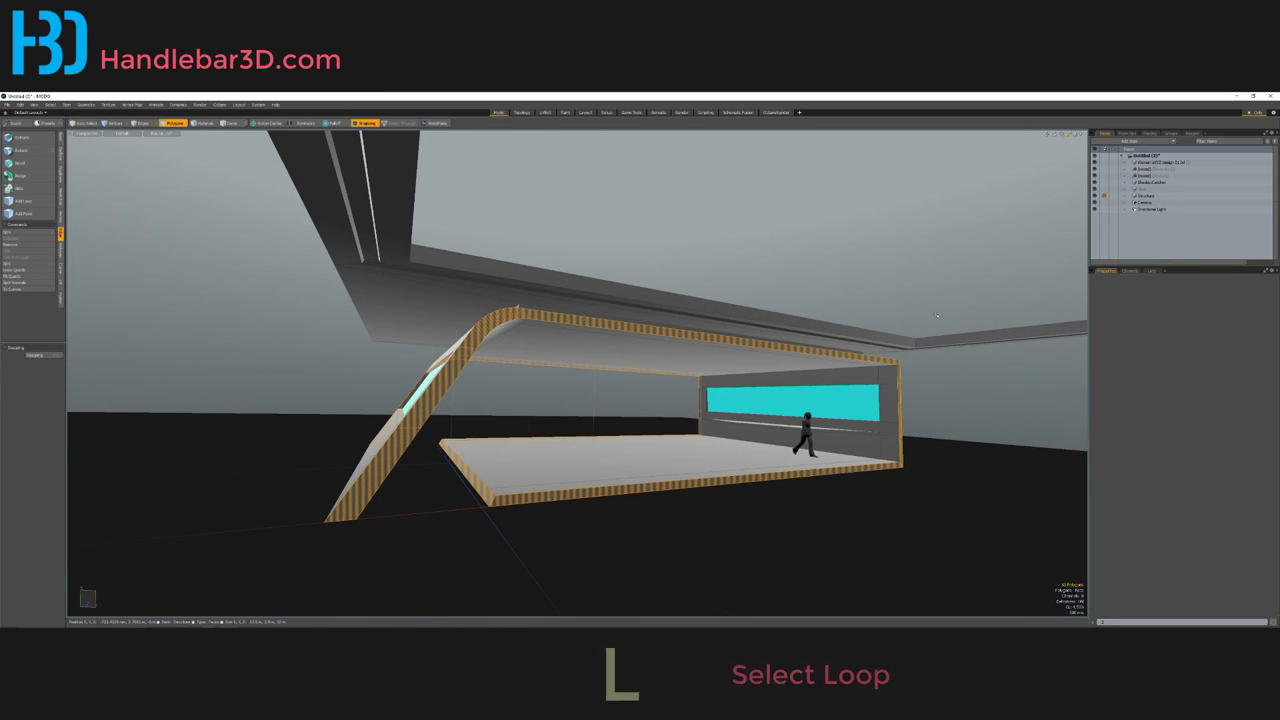
pyautogui.moveTo(597, 422)
pyautogui.keyDown('alt'); pyautogui.mouseDown()
pyautogui.moveTo(786, 443)
pyautogui.moveTo(854, 308)
pyautogui.moveTo(578, 385)
pyautogui.moveTo(602, 400)
pyautogui.mouseUp(); pyautogui.keyUp('alt')
pyautogui.scroll(5, 602, 401)
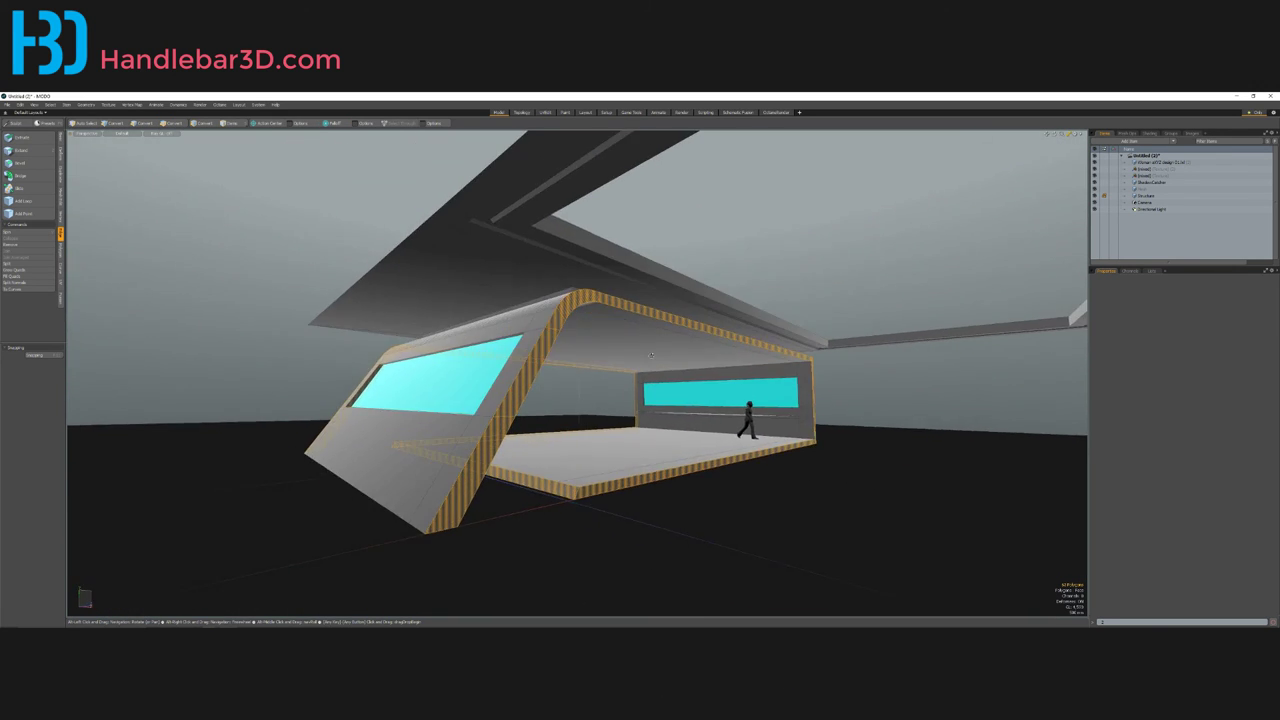
# Step: Assign the selected frame edge a turquoise default material named Accent_Color and clear the selection
pyautogui.press('m')
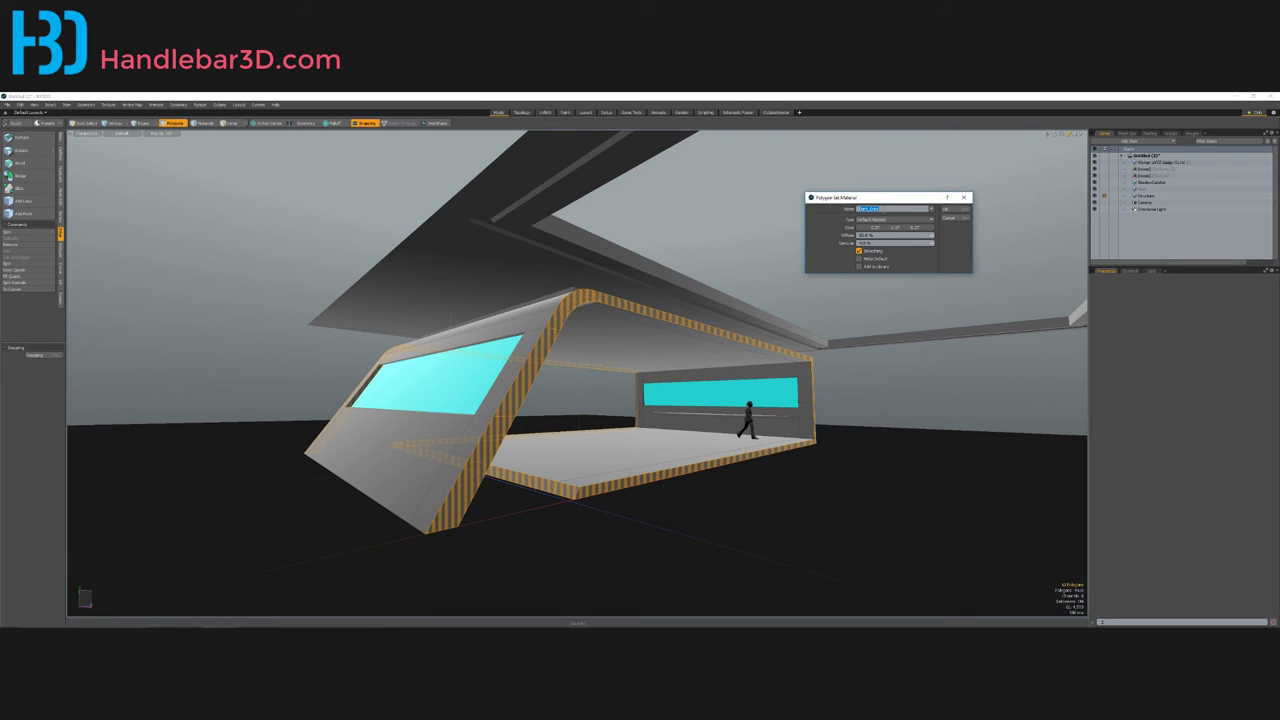
pyautogui.write('A')
pyautogui.click(900, 227)
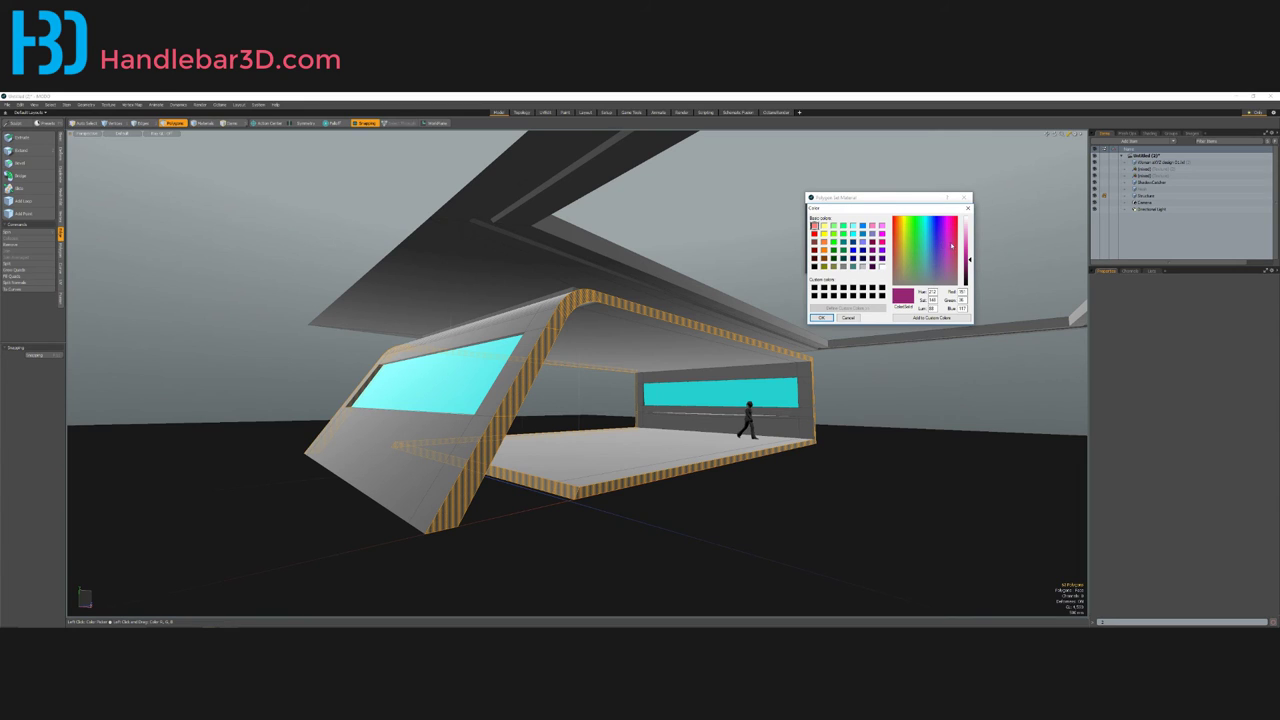
pyautogui.moveTo(951, 246); pyautogui.dragTo(935, 249)
pyautogui.moveTo(938, 246); pyautogui.dragTo(947, 218)
pyautogui.click(843, 242)
pyautogui.click(852, 233)
pyautogui.click(821, 317)
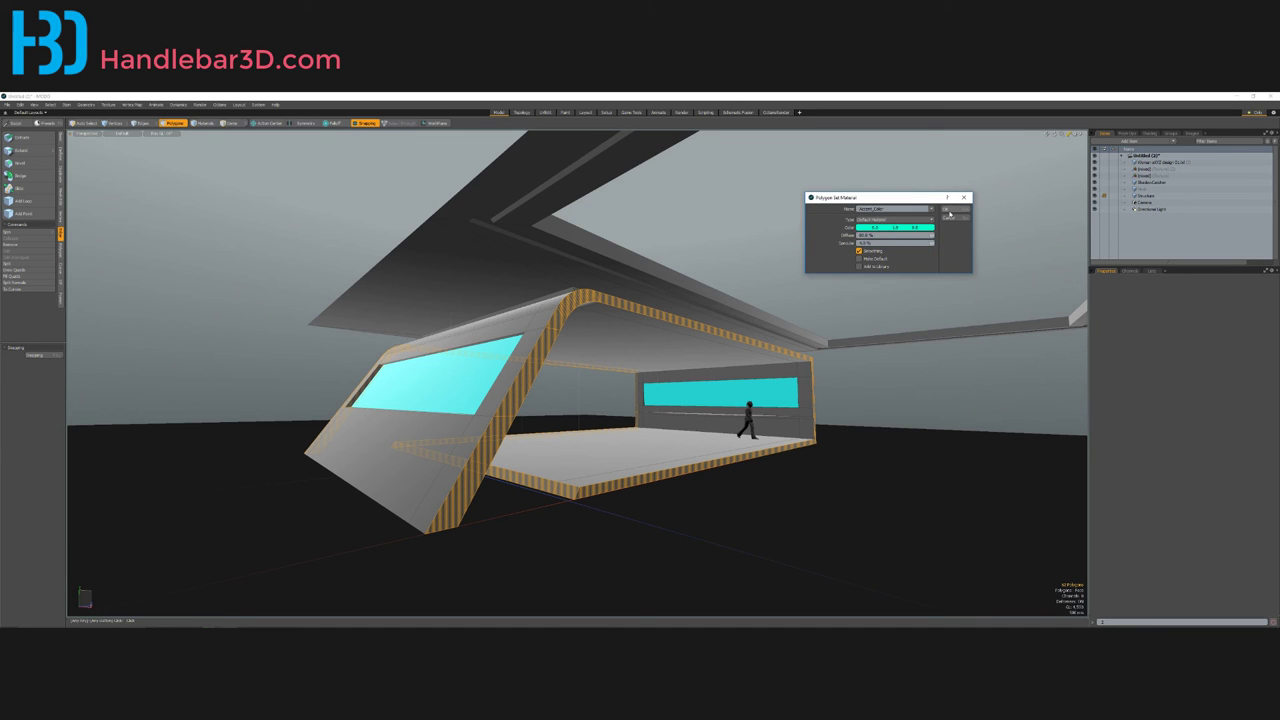
pyautogui.click(950, 211)
pyautogui.click(860, 363)
# Step: Select the inner side faces around the roof opening and assign them the Accent_Color material
pyautogui.keyDown('alt'); pyautogui.moveTo(860, 363); pyautogui.dragTo(838, 334); pyautogui.keyUp('alt')
pyautogui.press('3')
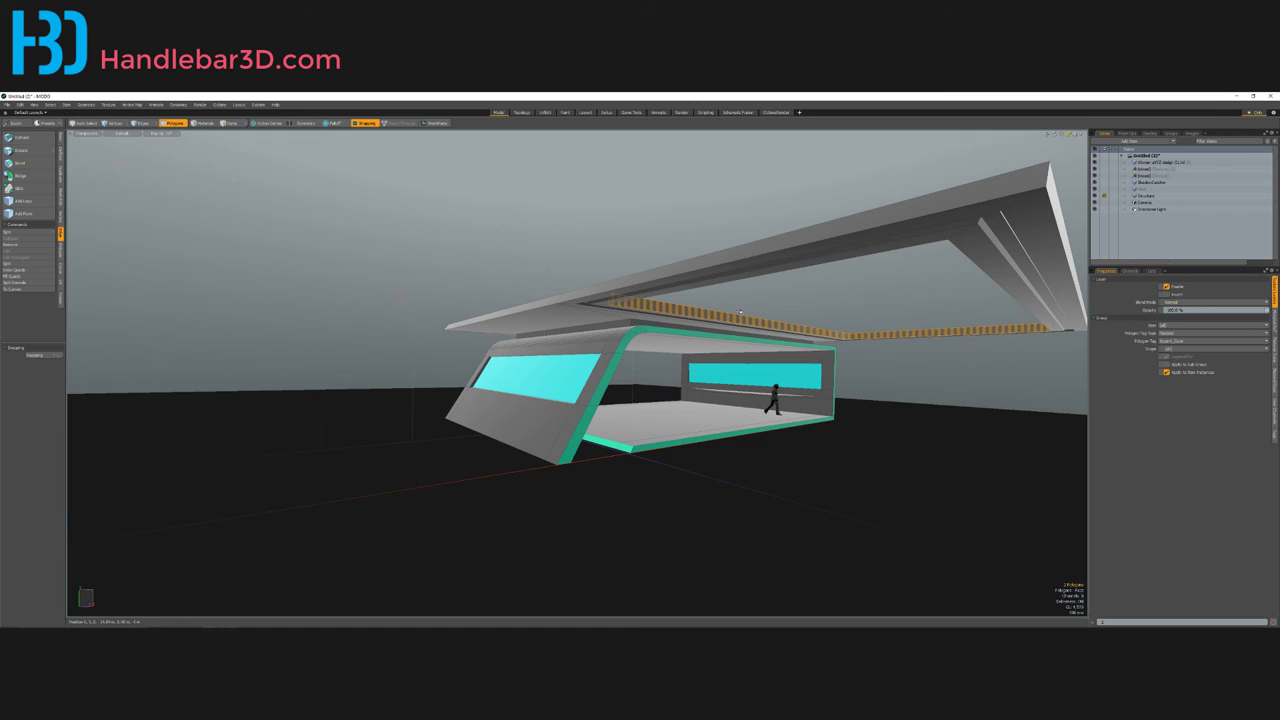
pyautogui.press('m')
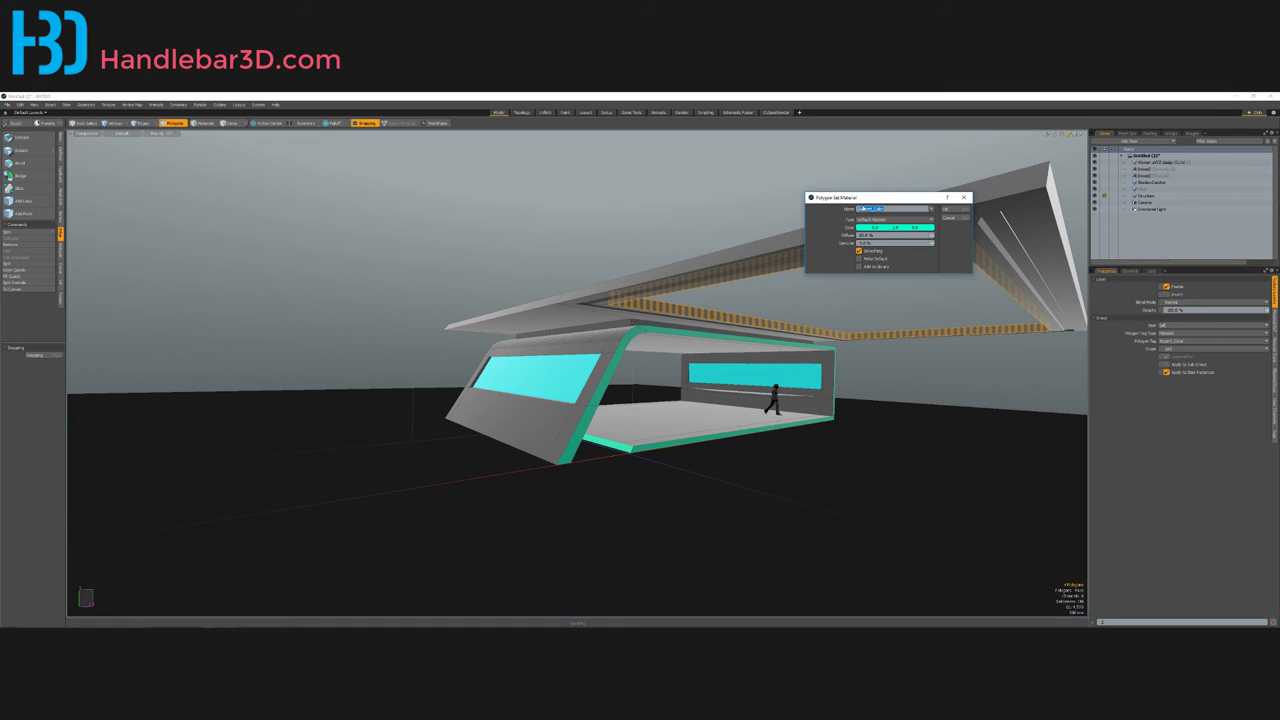
pyautogui.click(944, 208)
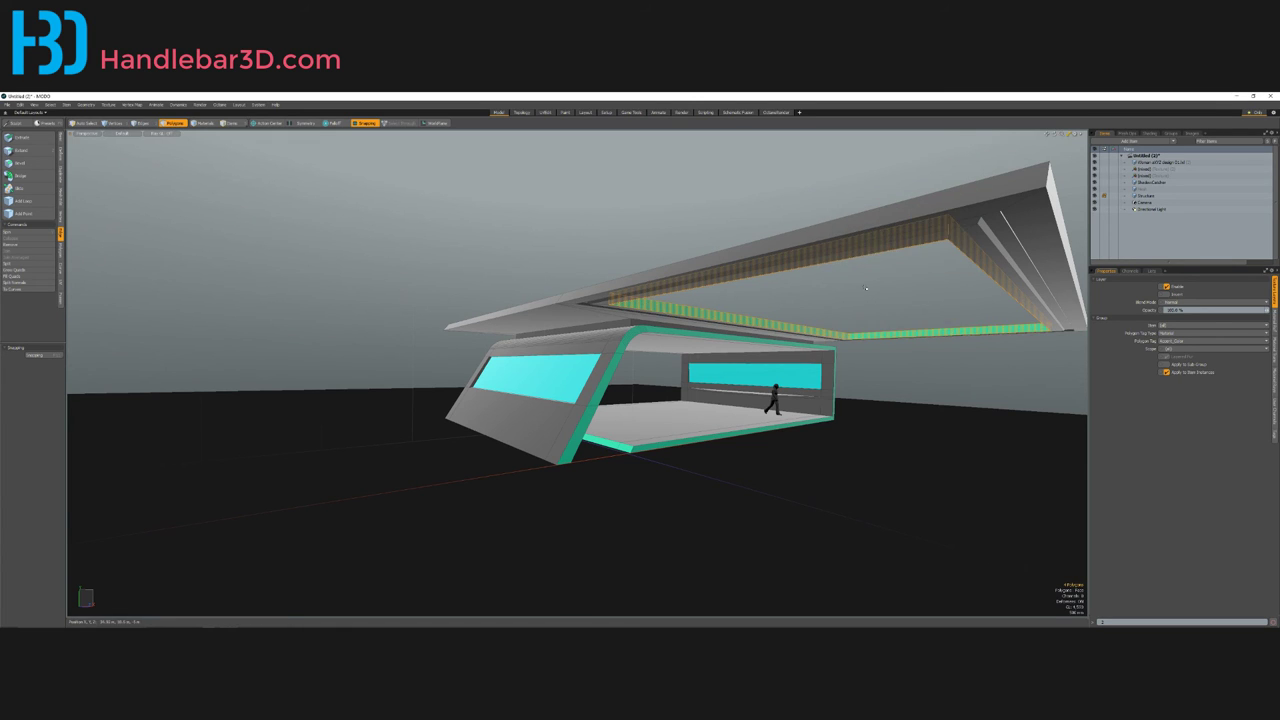
# Step: Select the narrow groove strip around the roof's underside and assign it a white default material named Light
pyautogui.keyDown('alt'); pyautogui.moveTo(760, 300); pyautogui.dragTo(648, 185); pyautogui.keyUp('alt')
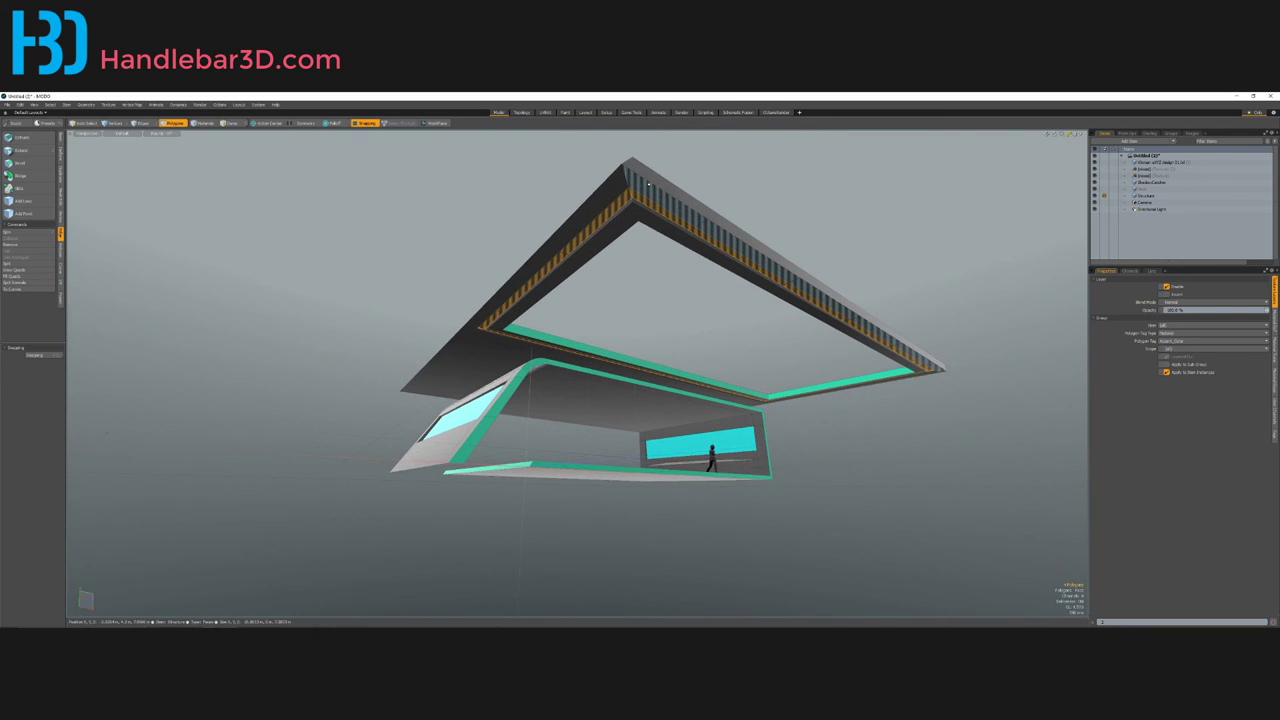
pyautogui.press('m')
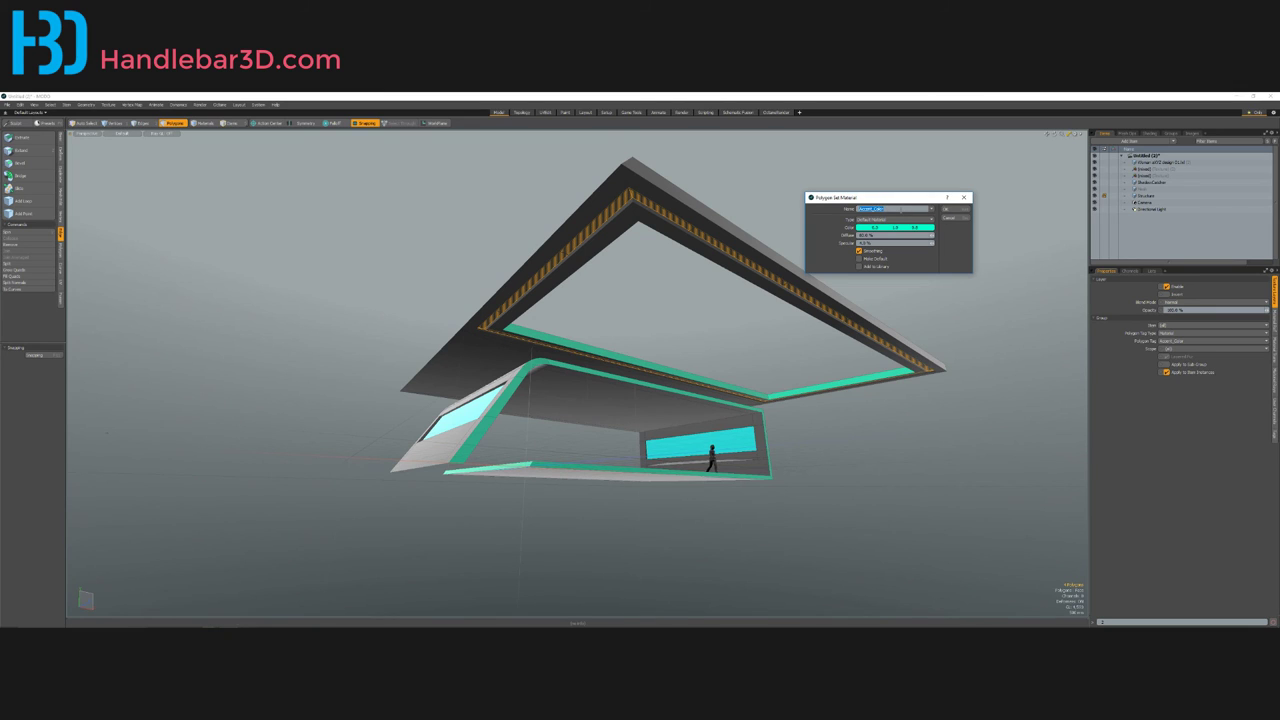
pyautogui.click(895, 227)
pyautogui.click(882, 266)
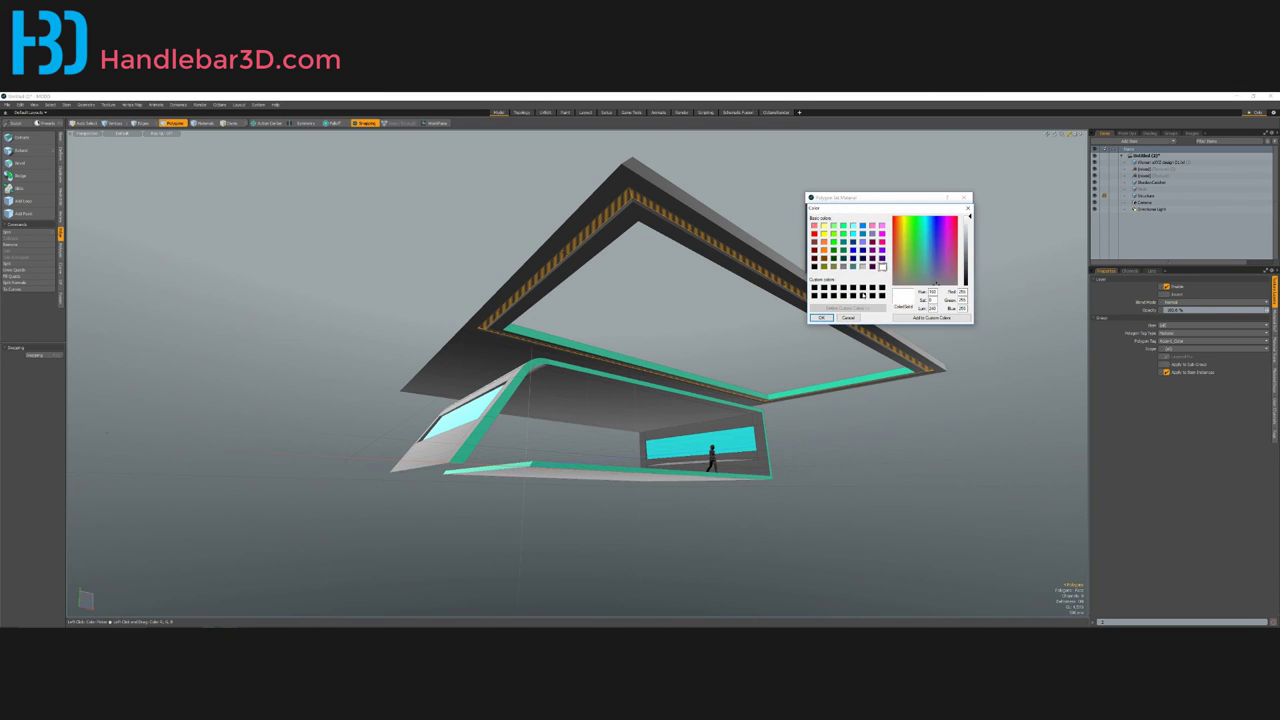
pyautogui.click(821, 318)
pyautogui.click(954, 210)
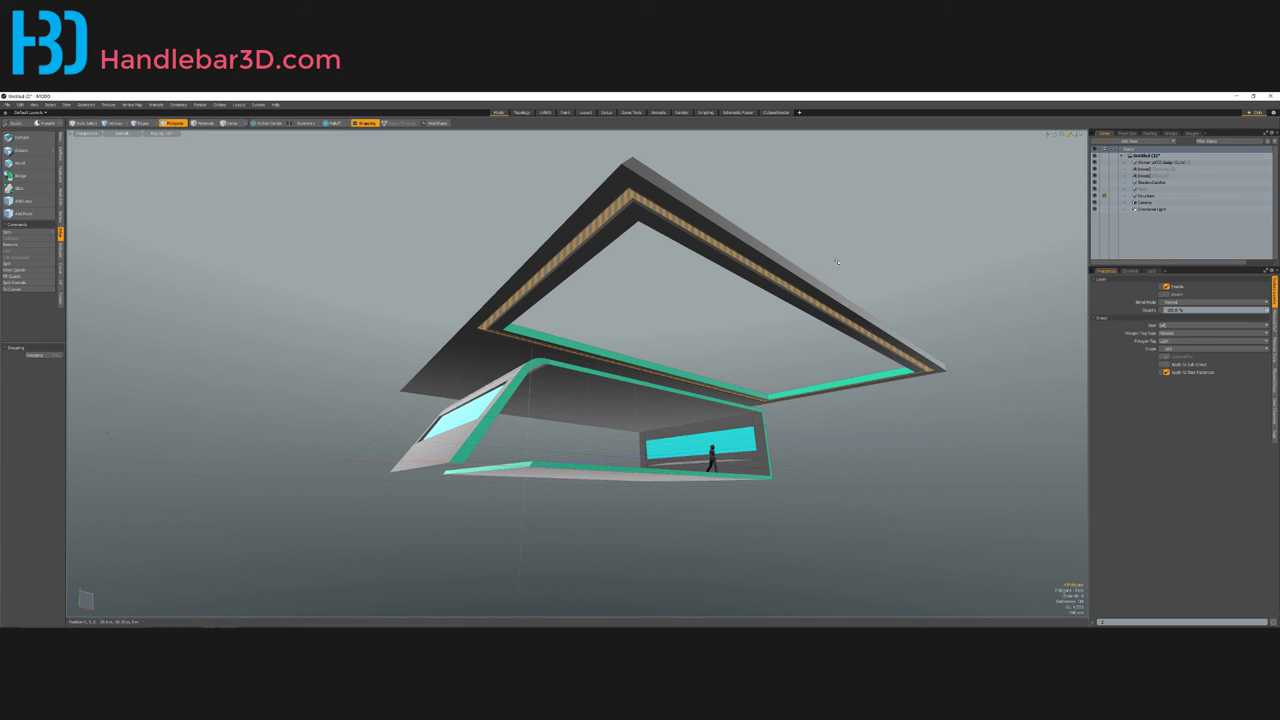
pyautogui.click(805, 245)
# Step: Preview the assigned materials in the Render layout from an adjusted camera angle and return to the Model layout
pyautogui.keyDown('alt'); pyautogui.moveTo(790, 250); pyautogui.dragTo(925, 392); pyautogui.keyUp('alt')
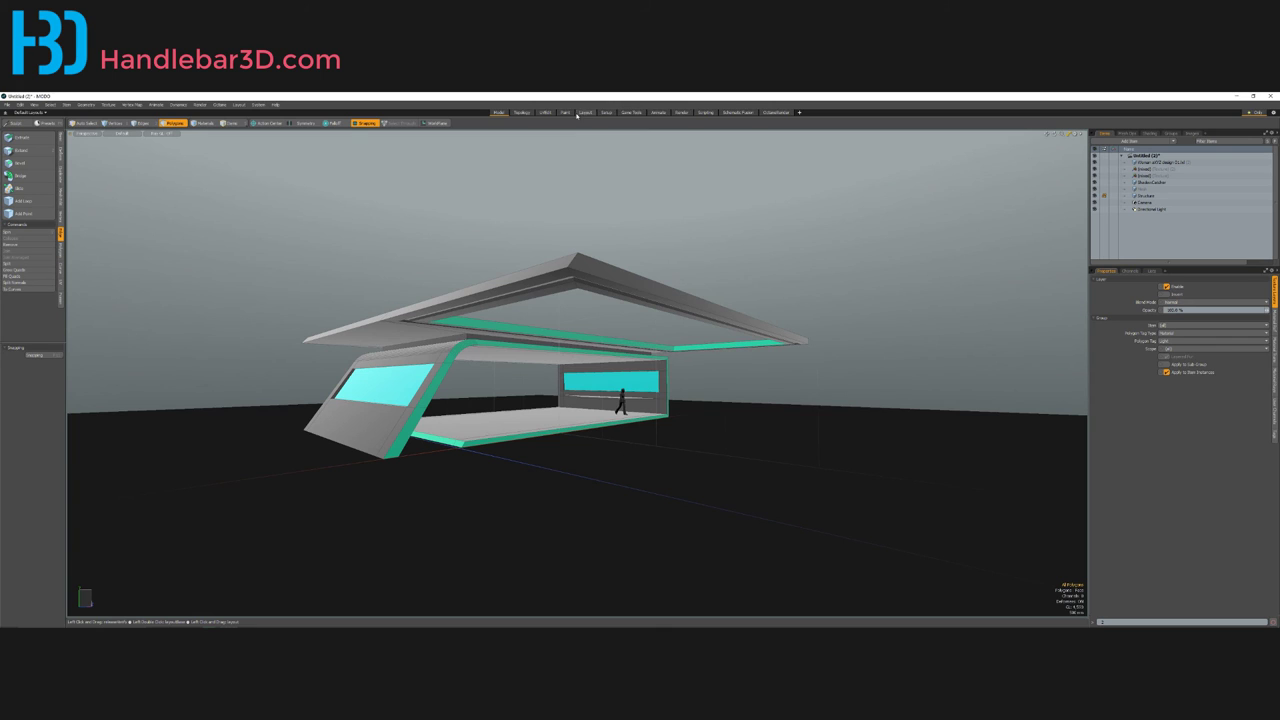
pyautogui.click(679, 113)
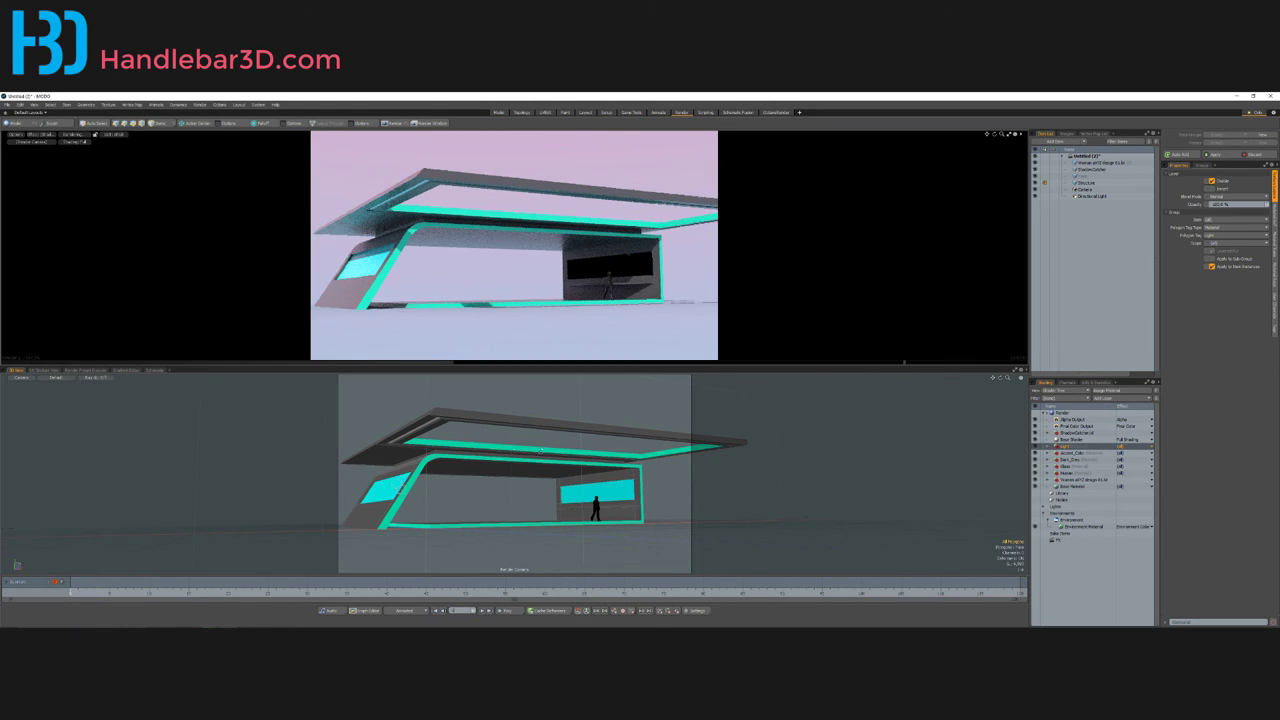
pyautogui.keyDown('alt'); pyautogui.moveTo(541, 450); pyautogui.dragTo(508, 491); pyautogui.keyUp('alt')
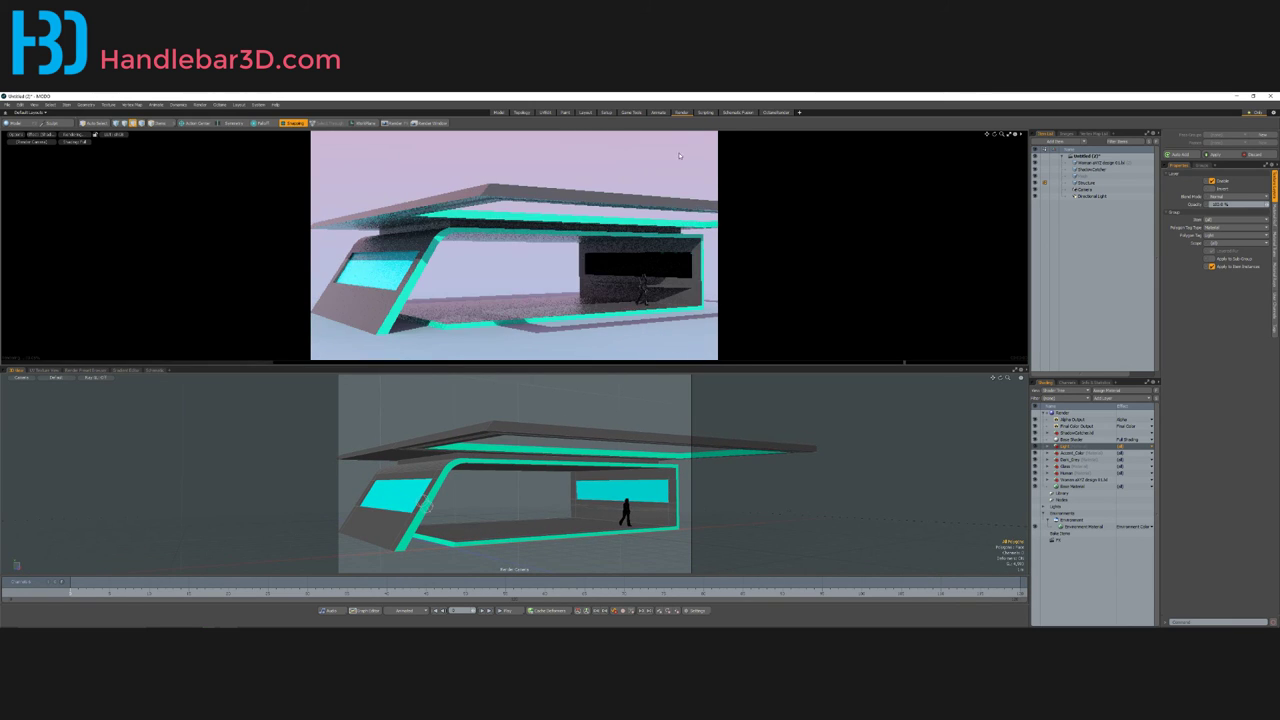
pyautogui.click(498, 112)
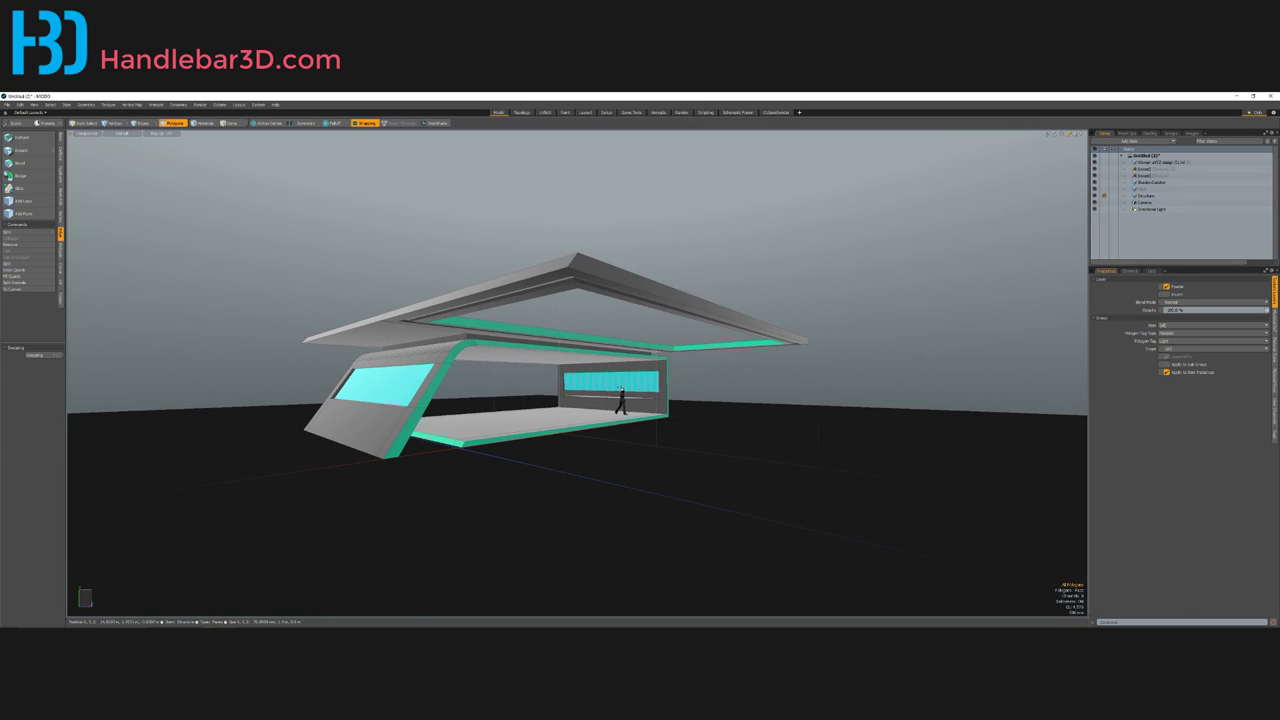
pyautogui.moveTo(484, 405)
pyautogui.keyDown('alt'); pyautogui.mouseDown()
pyautogui.moveTo(466, 406)
pyautogui.moveTo(523, 405)
pyautogui.moveTo(472, 406)
pyautogui.moveTo(485, 406)
pyautogui.mouseUp(); pyautogui.keyUp('alt')
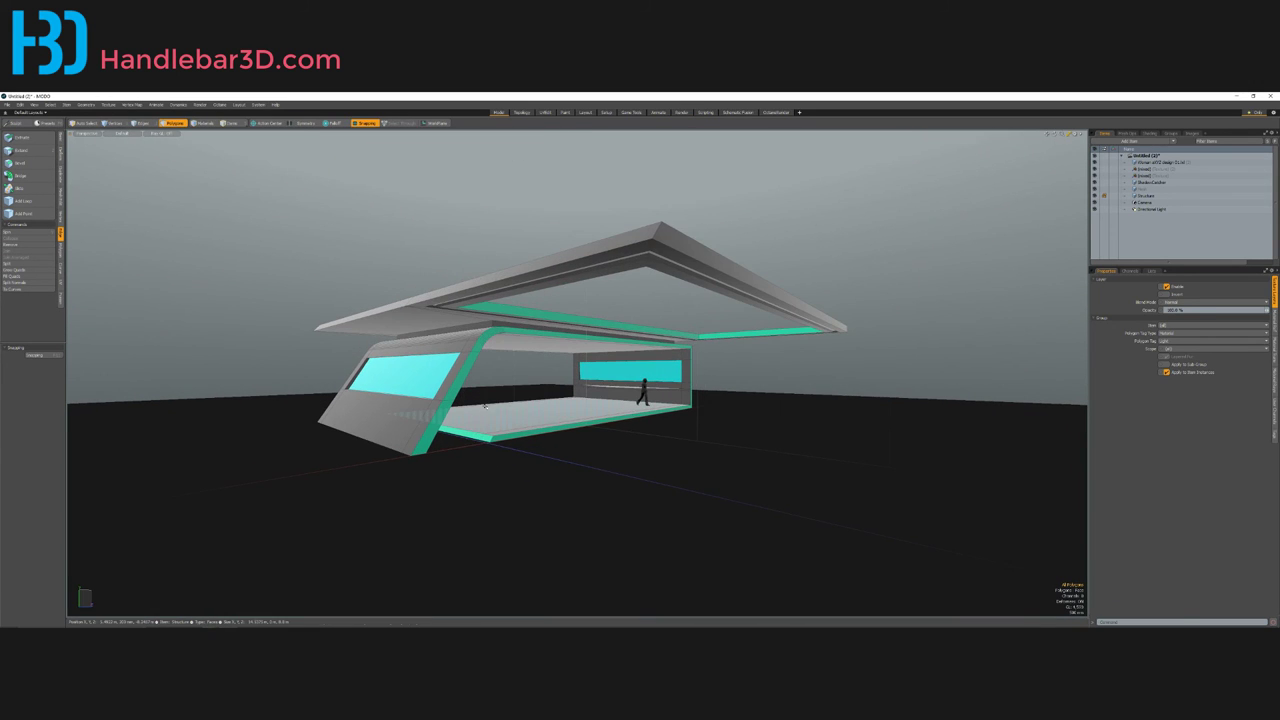
# Step: Open the preset browser and expand the Materials assets down to the subfolders of the Glass category
pyautogui.press('F6')
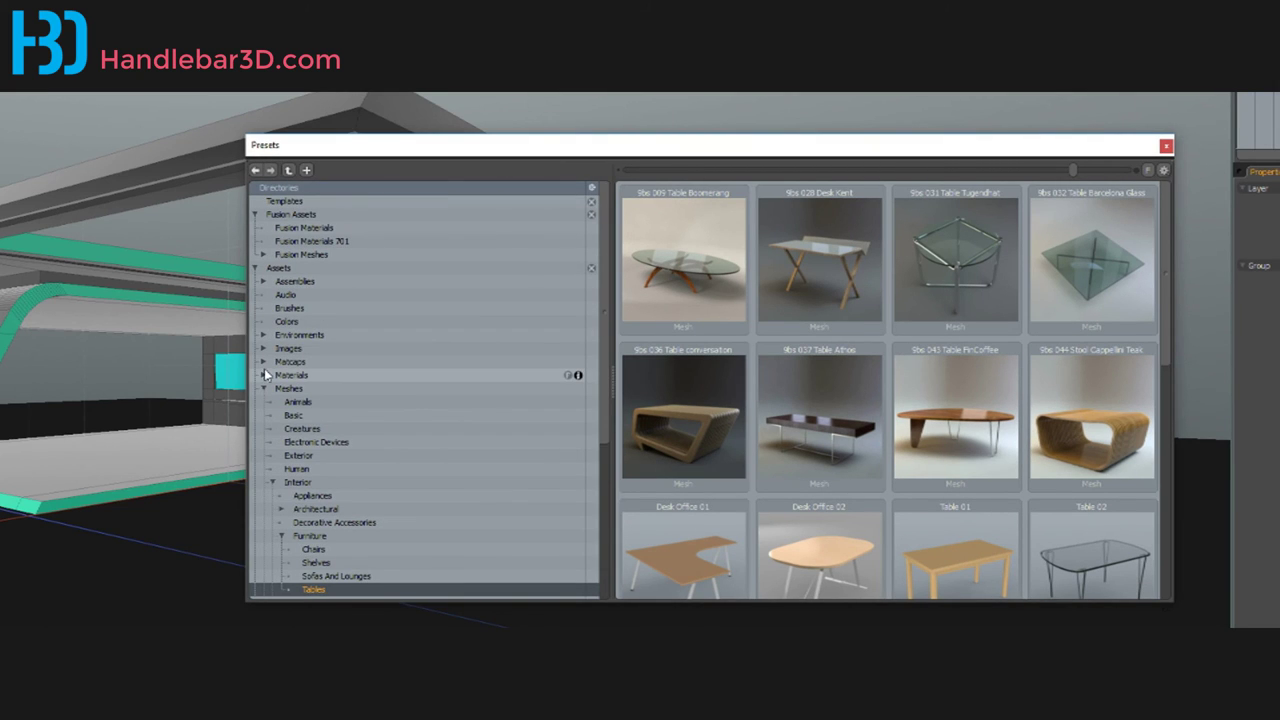
pyautogui.click(264, 375)
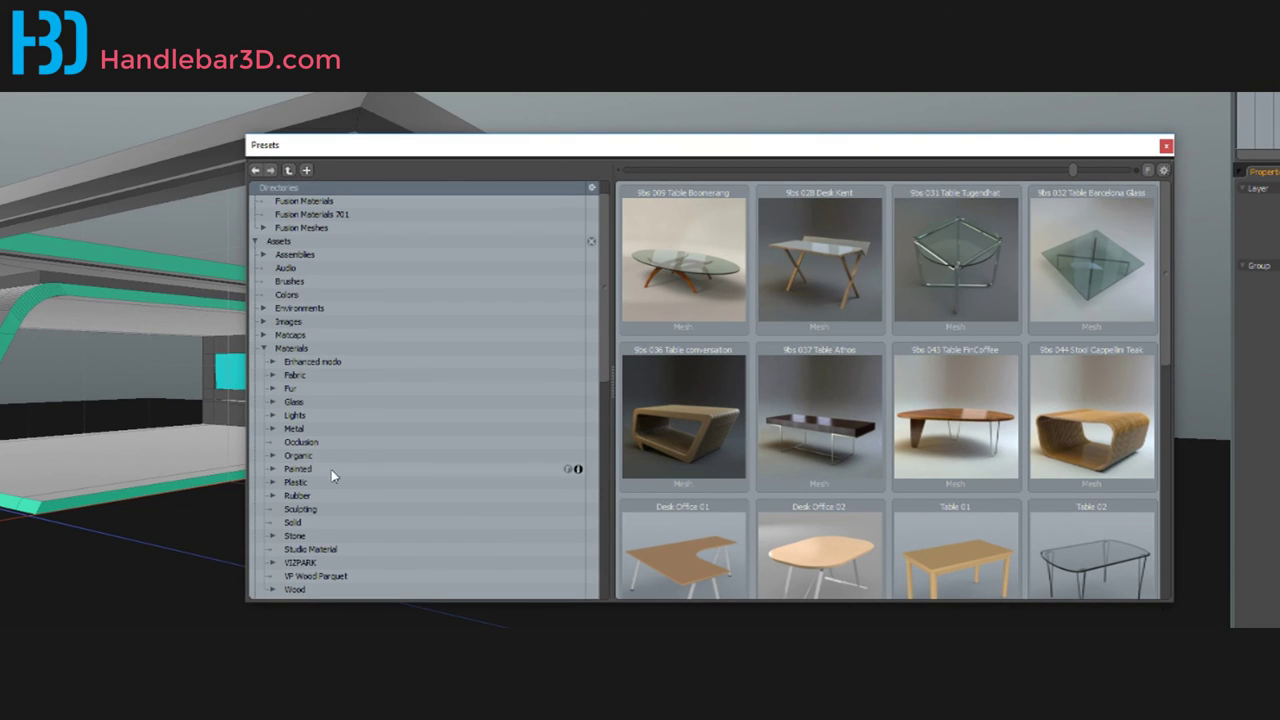
pyautogui.click(299, 362)
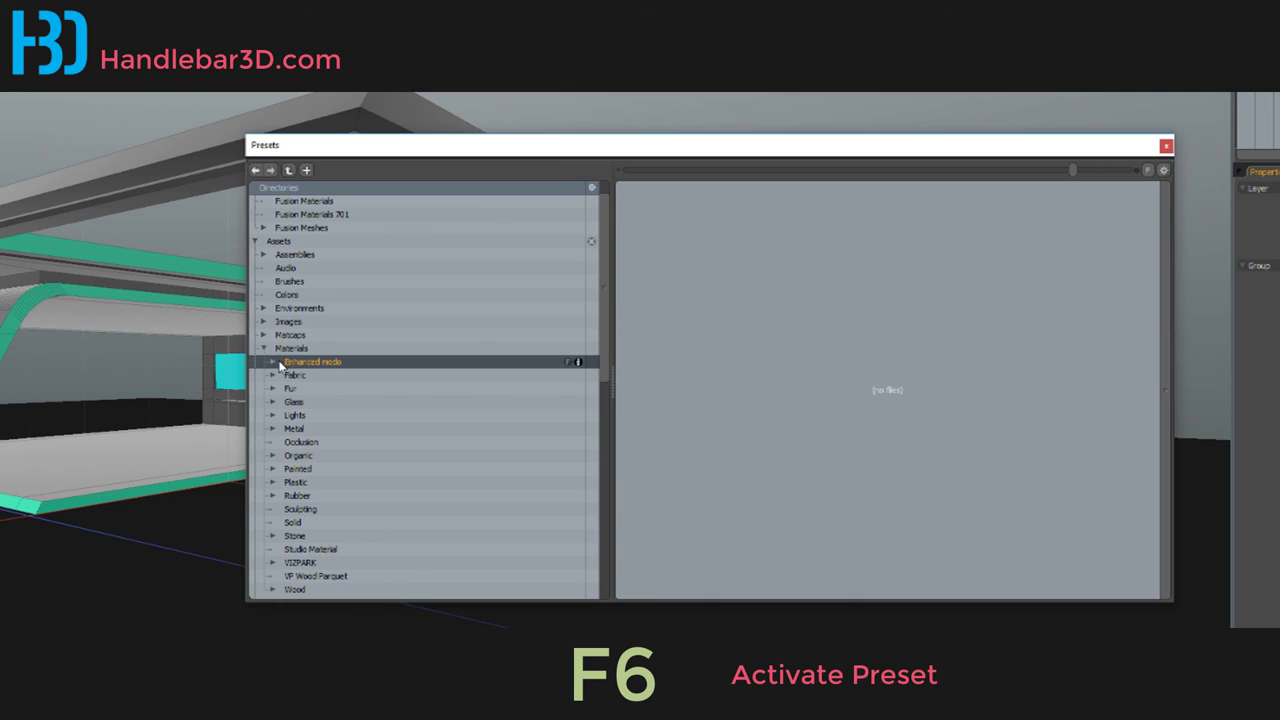
pyautogui.scroll(-2, 290, 370)
pyautogui.click(288, 336)
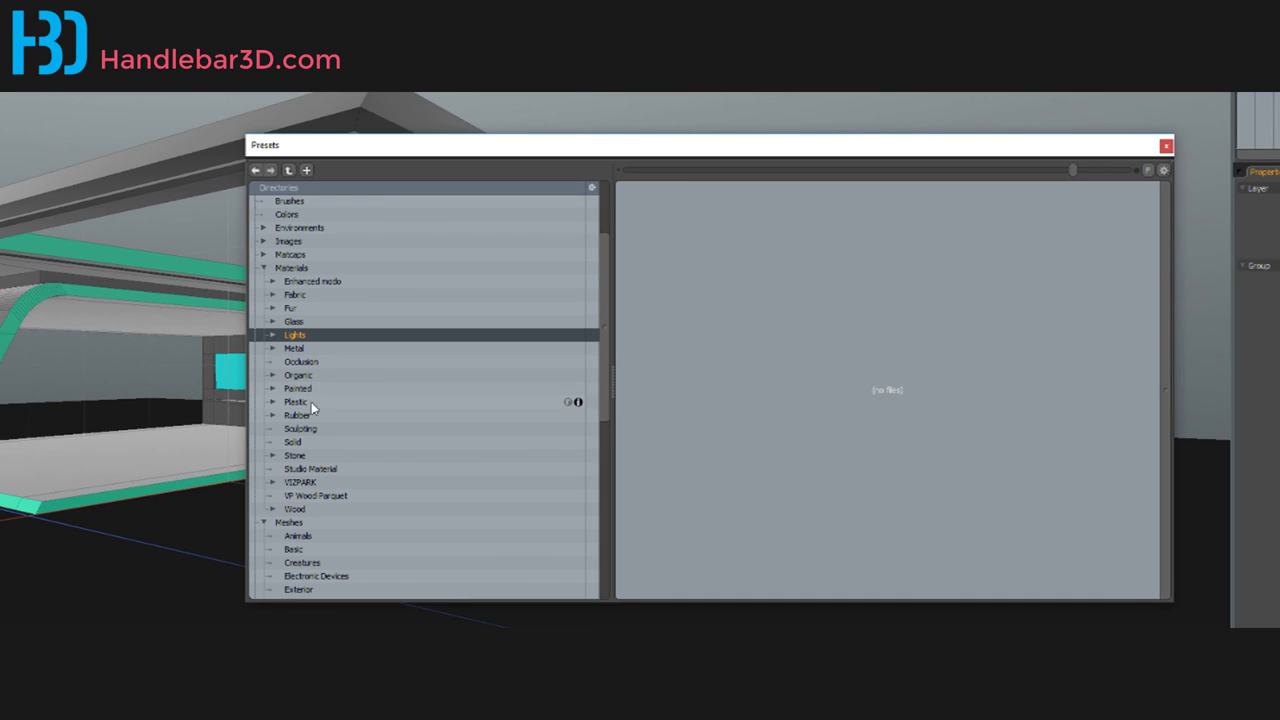
pyautogui.click(276, 321)
pyautogui.click(272, 321)
pyautogui.click(300, 335)
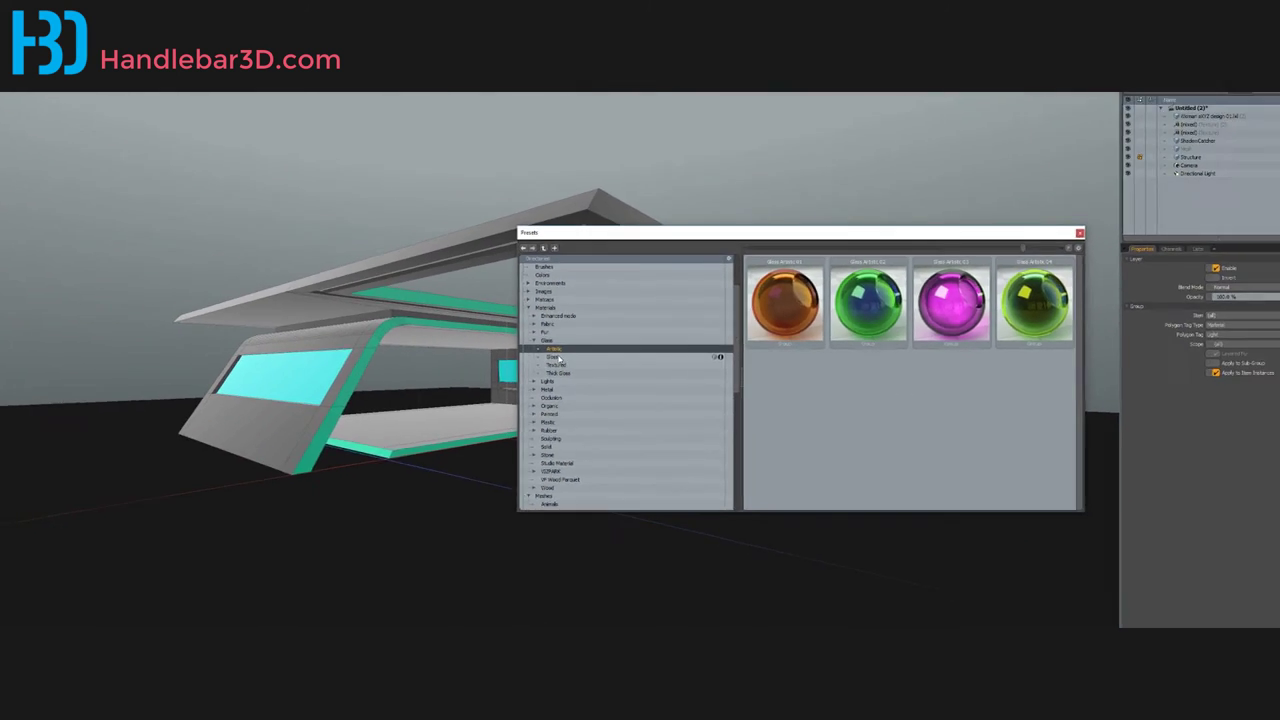
# Step: Compare the glass preset folders, apply the Clear Glass preset to the window panes and close the preset browser
pyautogui.click(557, 358)
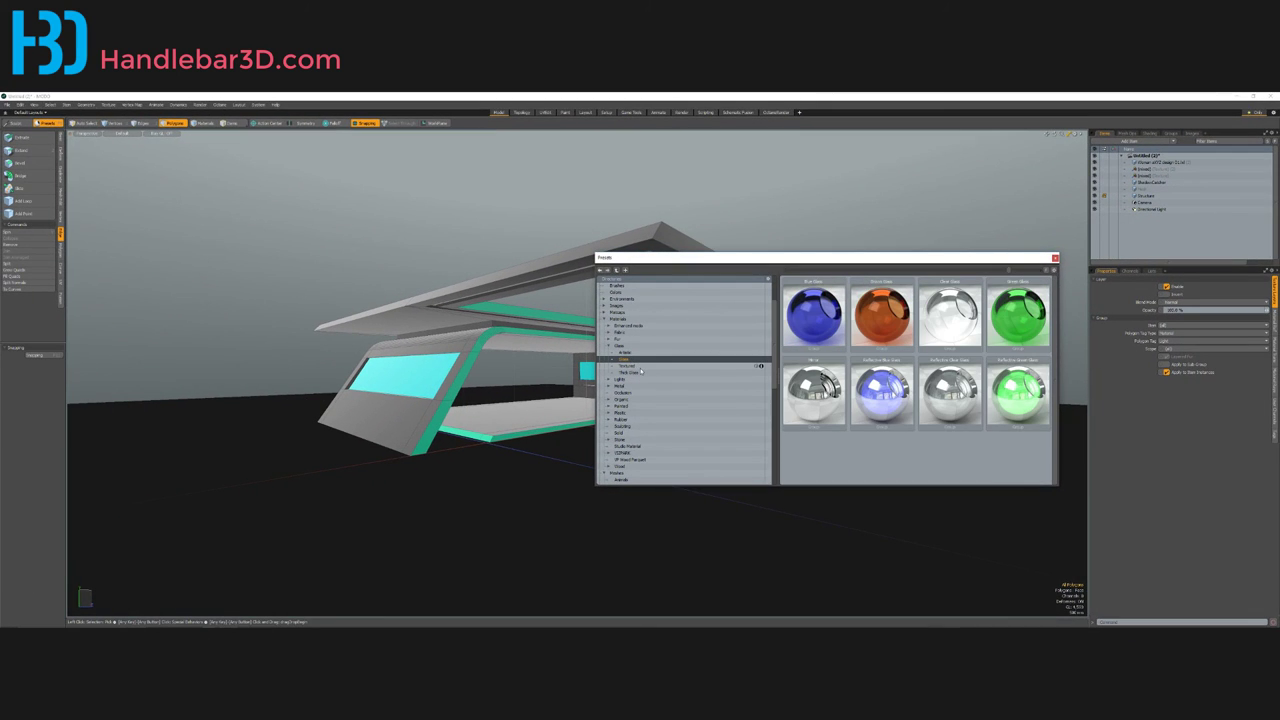
pyautogui.click(640, 372)
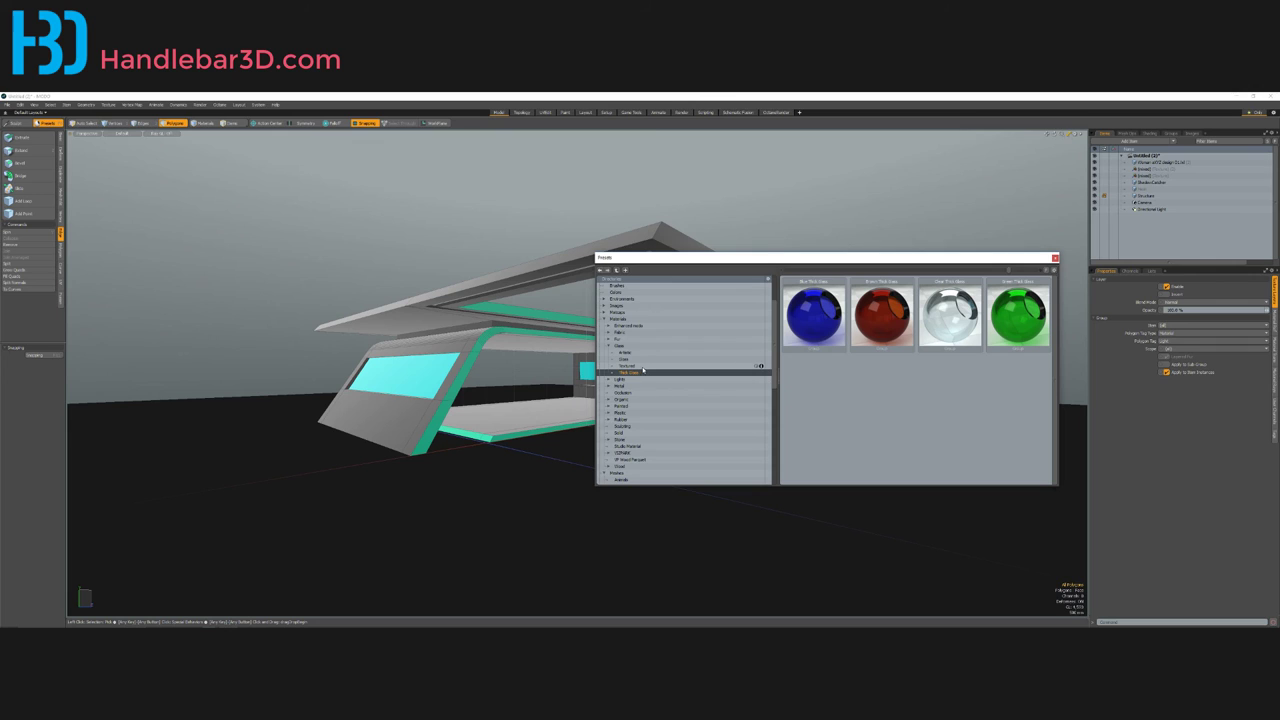
pyautogui.click(648, 360)
pyautogui.click(650, 353)
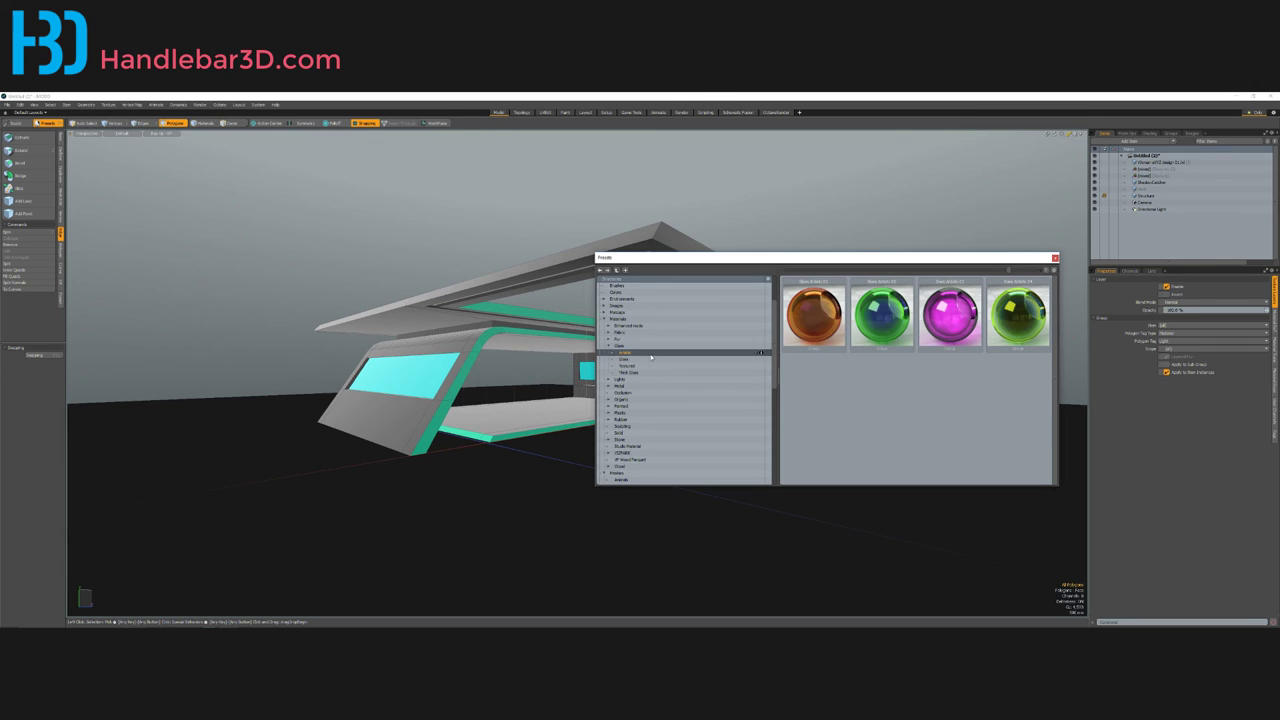
pyautogui.click(653, 360)
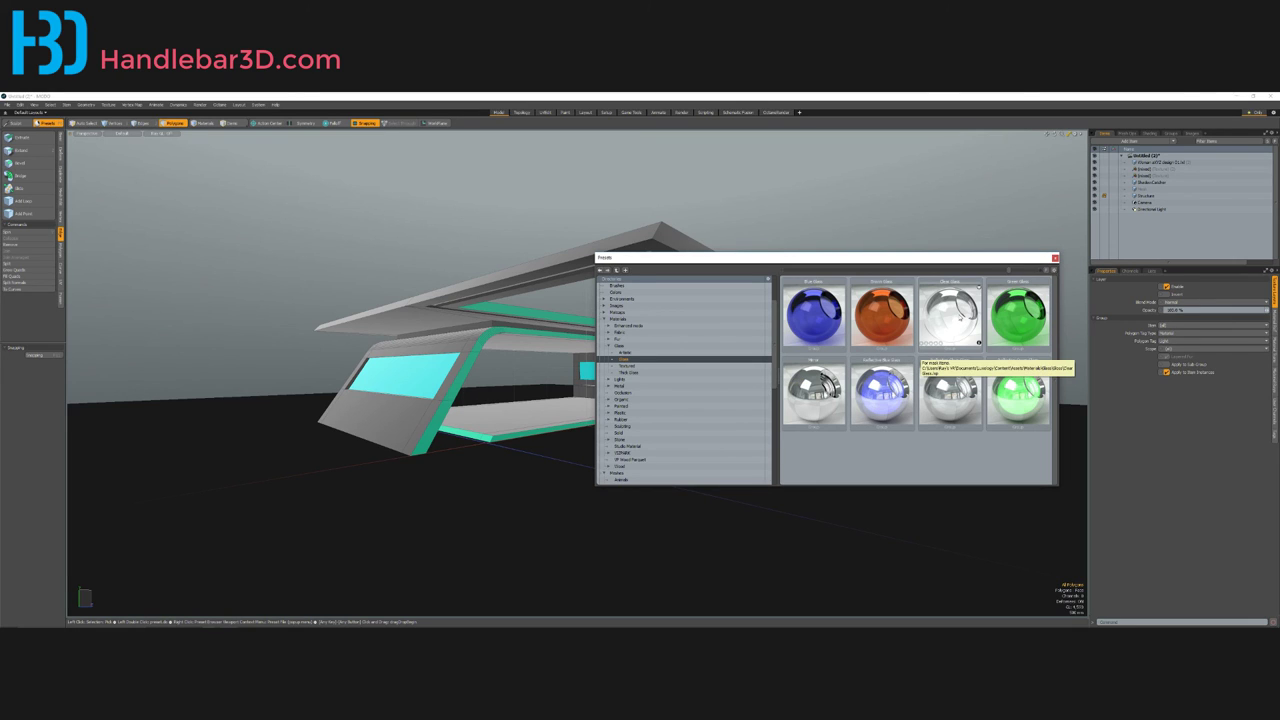
pyautogui.click(959, 315)
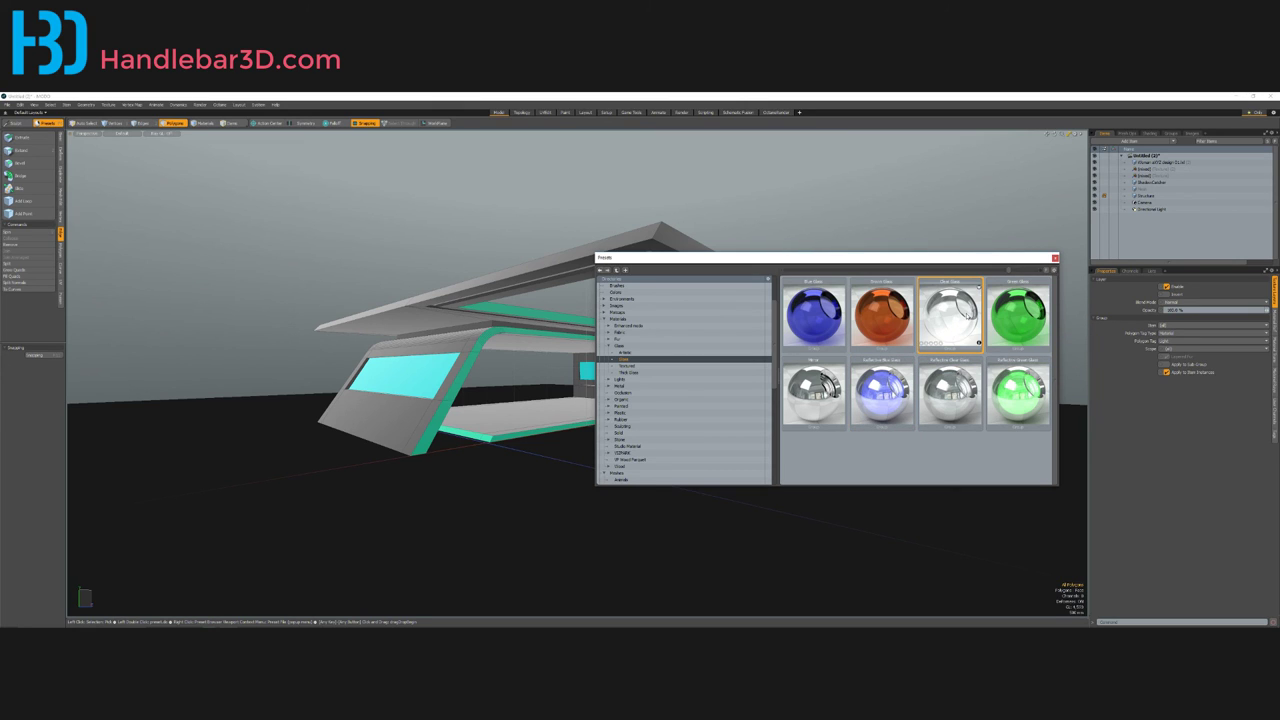
pyautogui.doubleClick(951, 321)
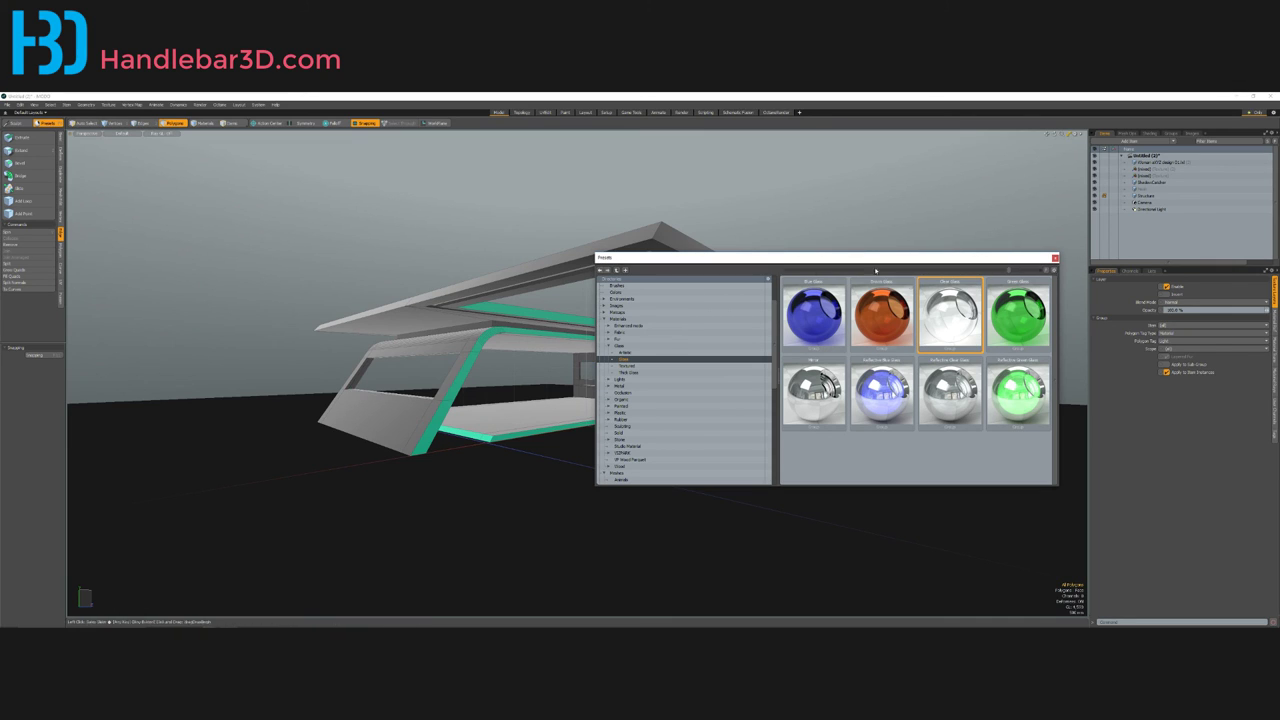
pyautogui.click(1055, 258)
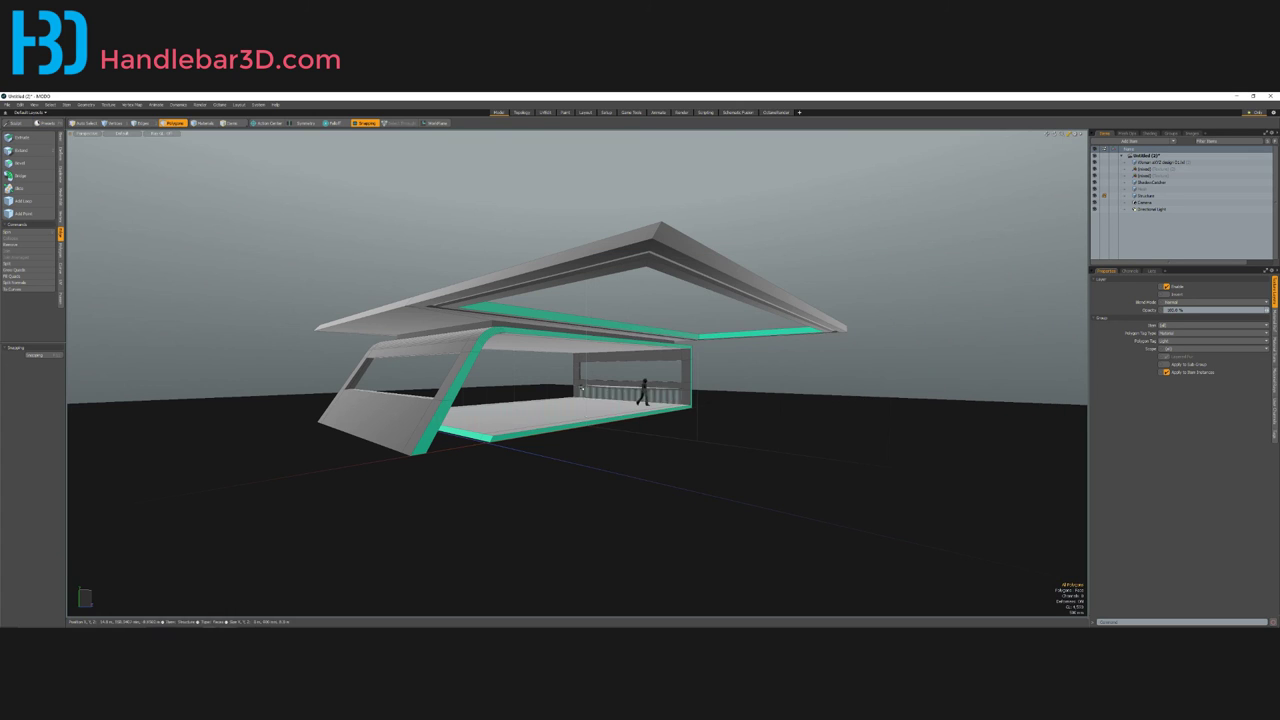
pyautogui.scroll(3, 522, 392)
pyautogui.keyDown('alt'); pyautogui.moveTo(522, 392); pyautogui.dragTo(660, 291); pyautogui.keyUp('alt')
pyautogui.press('m')
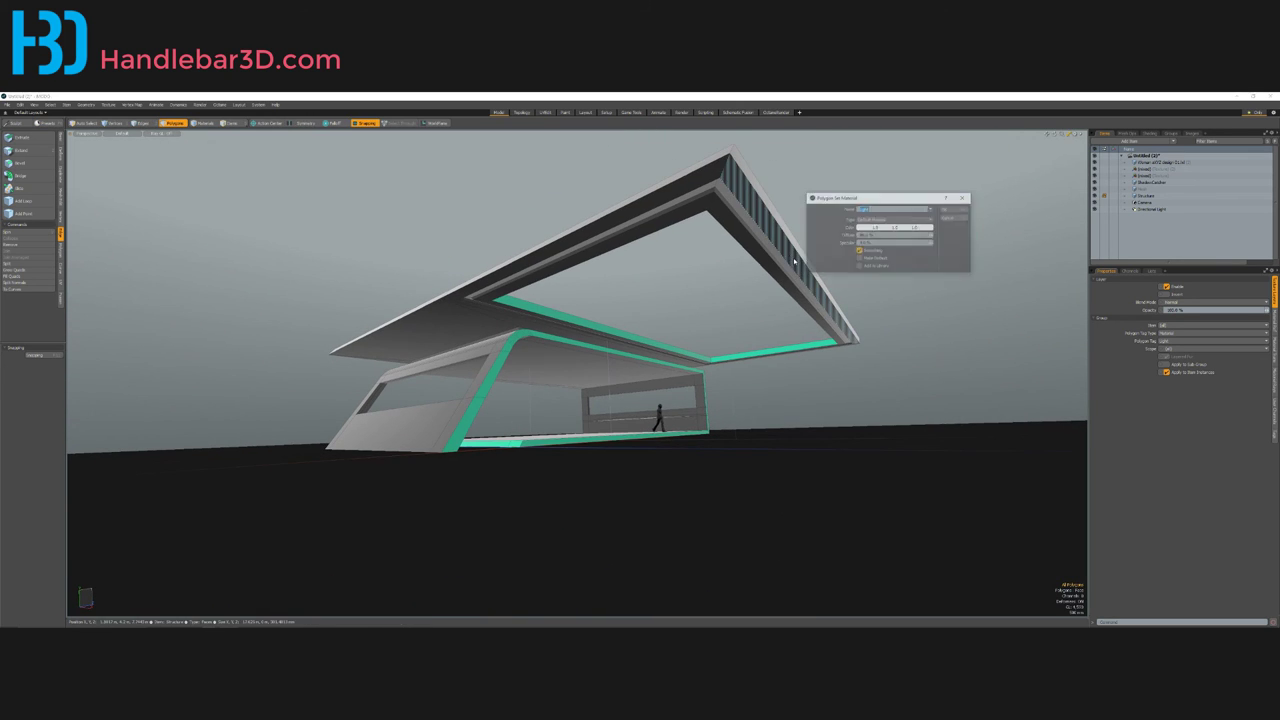
pyautogui.click(958, 214)
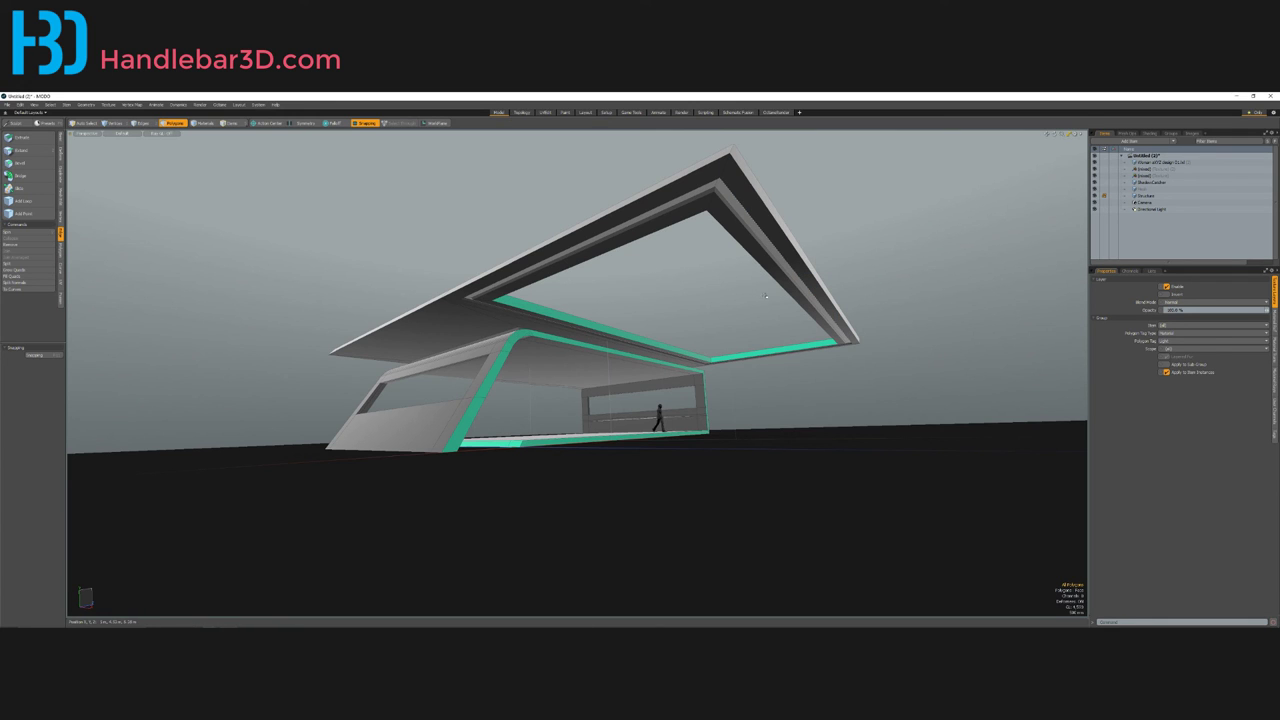
# Step: Apply the White LED preset from the Lights materials to the groove strip under the roof and close the preset browser
pyautogui.press('F6')
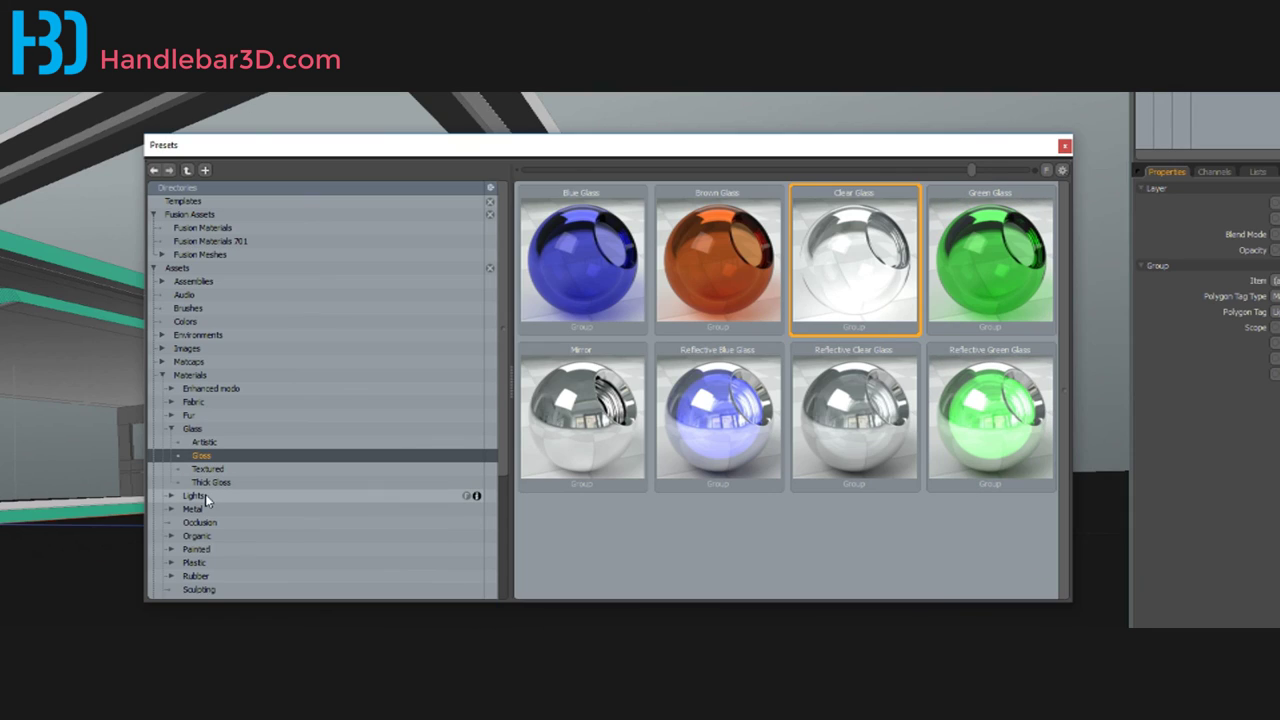
pyautogui.doubleClick(170, 494)
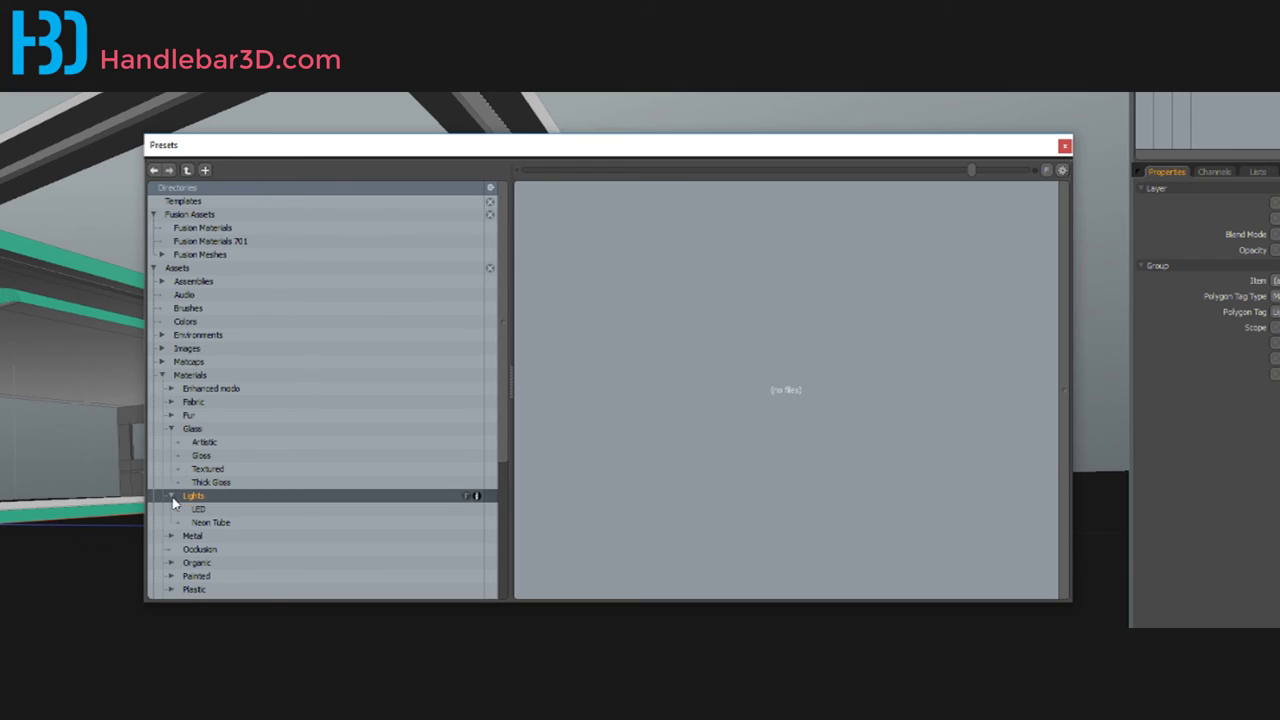
pyautogui.click(197, 511)
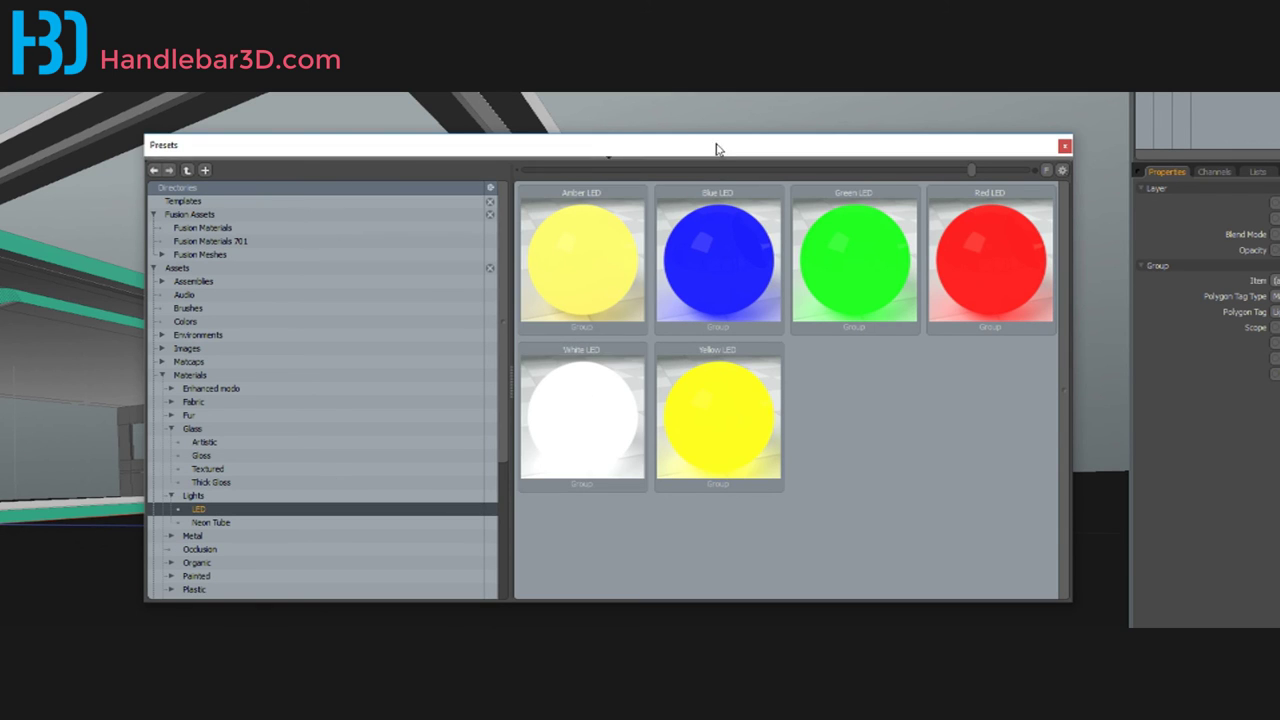
pyautogui.moveTo(717, 149); pyautogui.dragTo(931, 220)
pyautogui.click(829, 465)
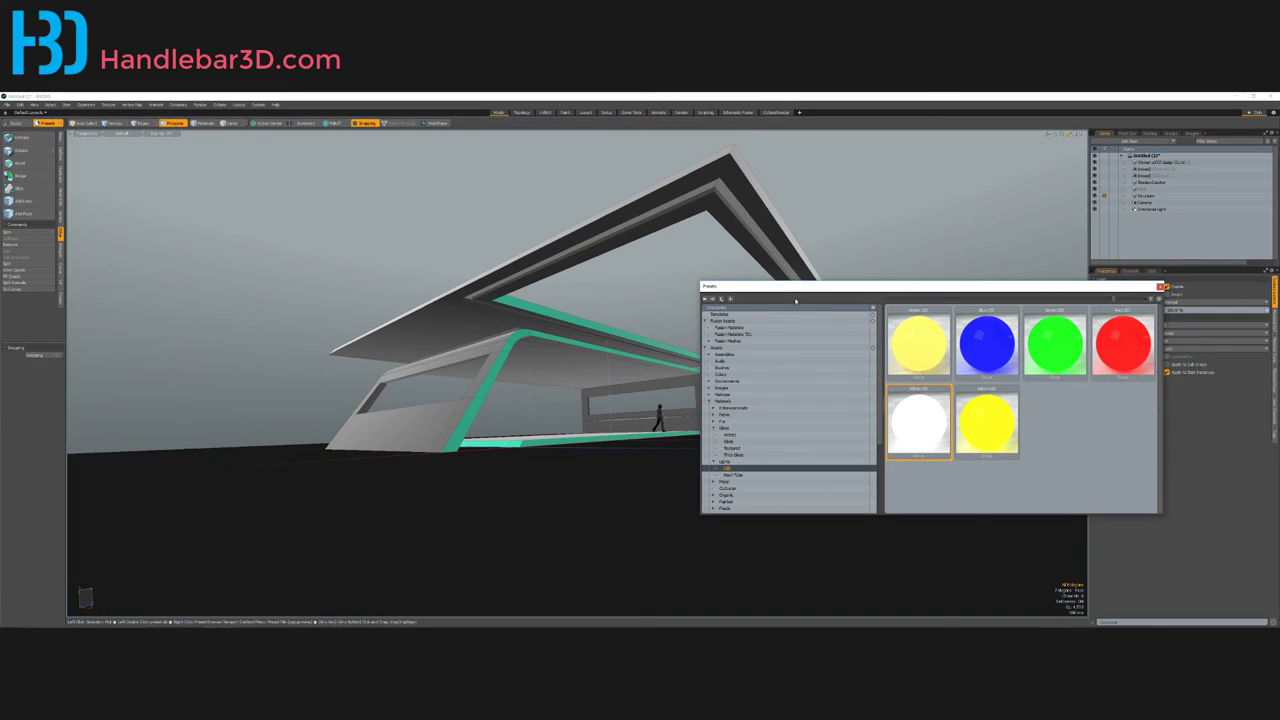
pyautogui.moveTo(796, 300); pyautogui.dragTo(749, 227)
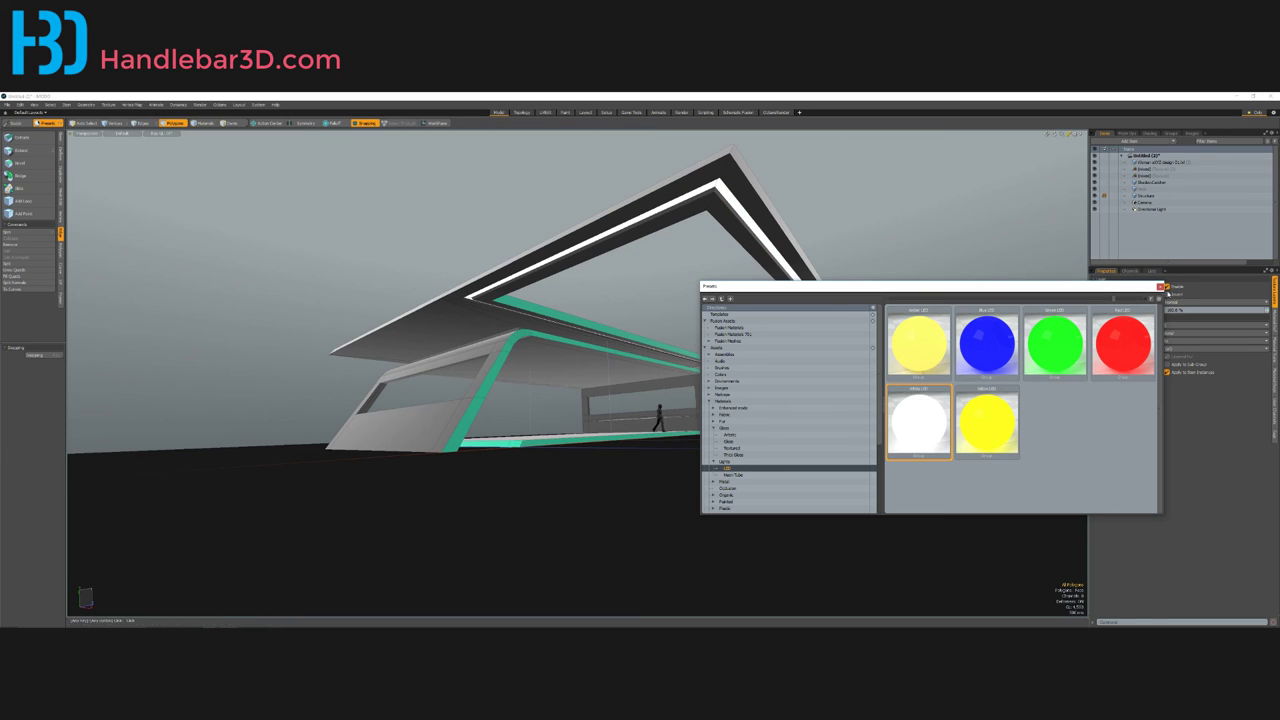
pyautogui.click(1160, 287)
# Step: Examine the glass windows and the LED roof strip in the Render layout from several camera angles, and return to the Model layout
pyautogui.scroll(-4, 850, 305)
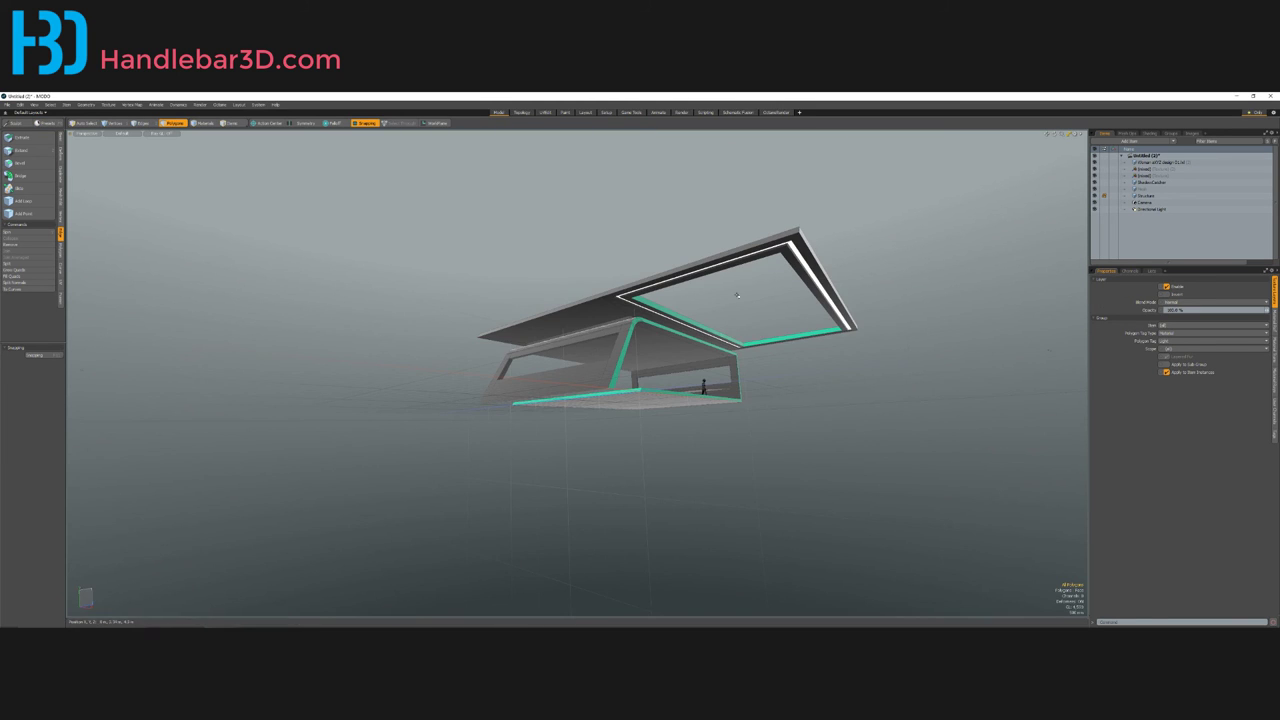
pyautogui.keyDown('alt'); pyautogui.moveTo(728, 303); pyautogui.dragTo(620, 330); pyautogui.keyUp('alt')
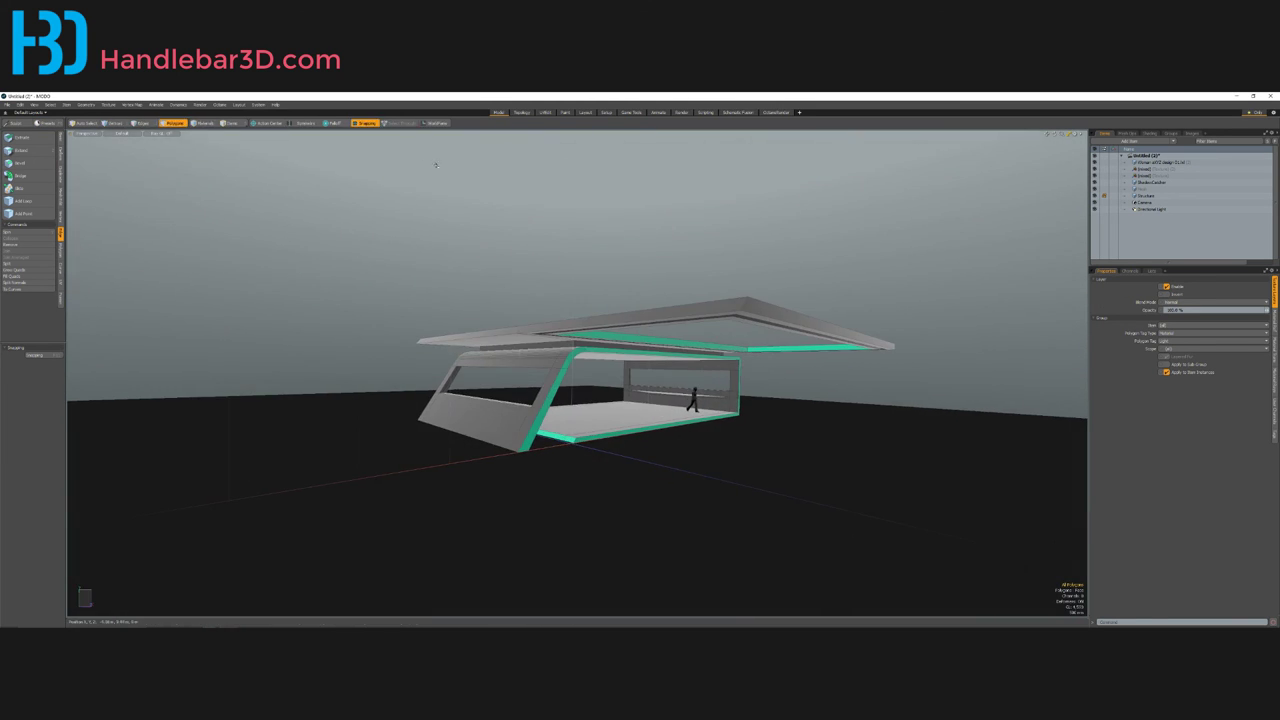
pyautogui.click(683, 112)
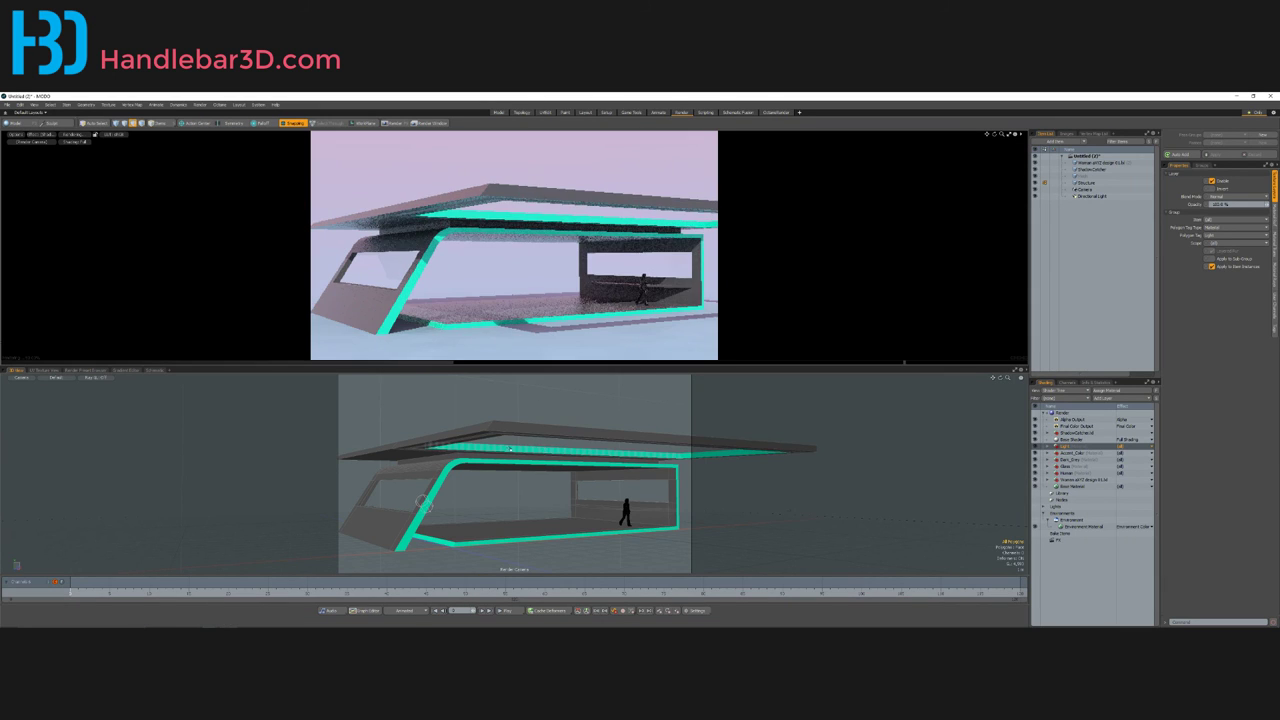
pyautogui.moveTo(456, 440)
pyautogui.keyDown('alt'); pyautogui.mouseDown()
pyautogui.moveTo(465, 413)
pyautogui.moveTo(450, 425)
pyautogui.mouseUp(); pyautogui.keyUp('alt')
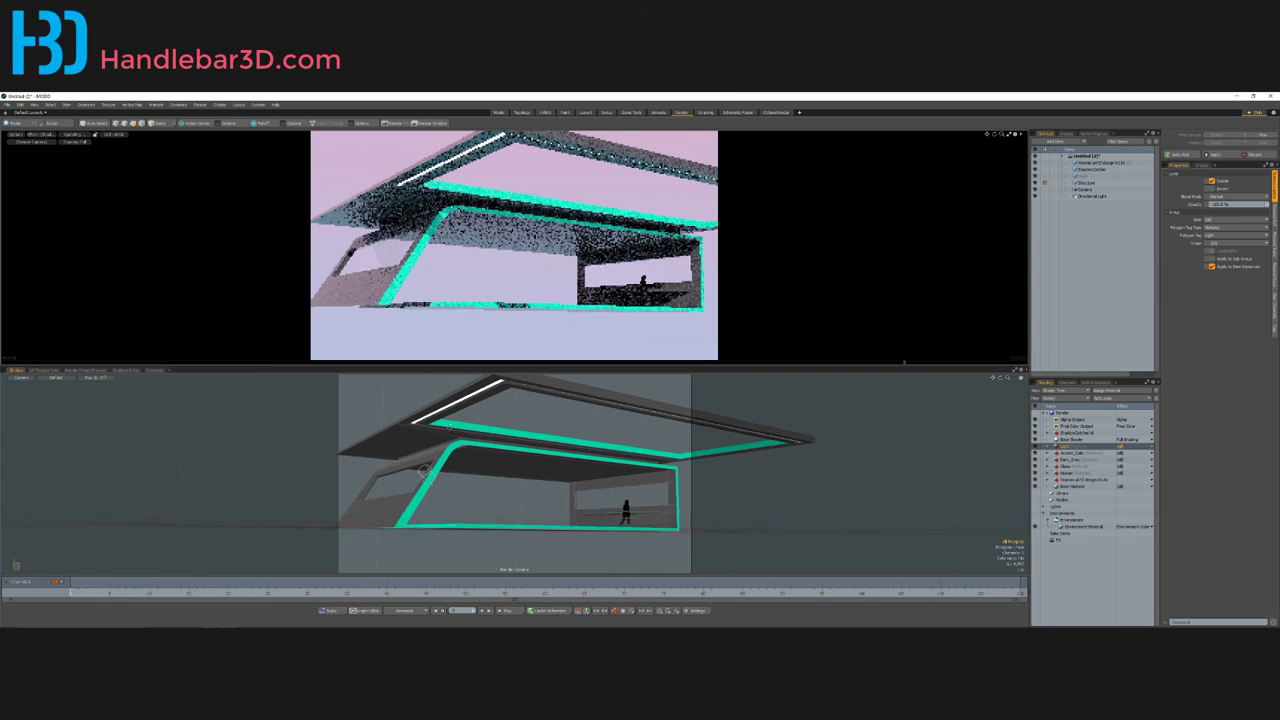
pyautogui.keyDown('alt'); pyautogui.moveTo(424, 470); pyautogui.dragTo(313, 495); pyautogui.keyUp('alt')
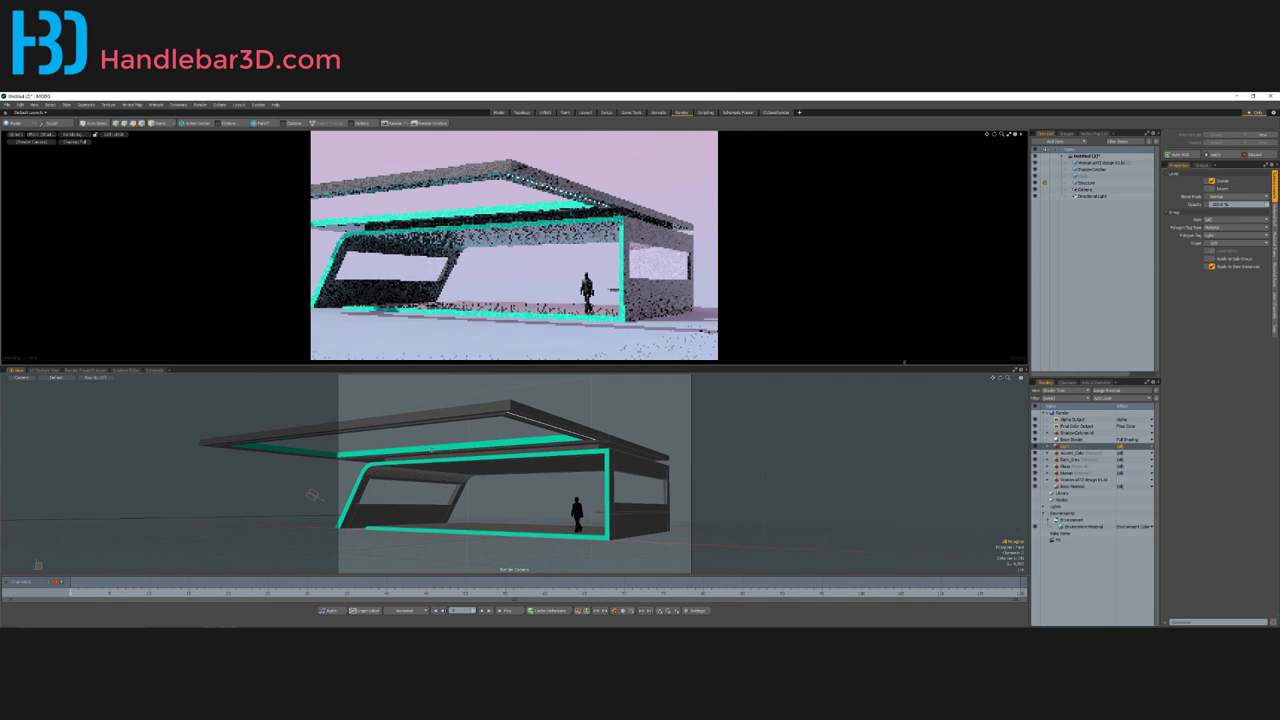
pyautogui.keyDown('alt'); pyautogui.moveTo(430, 448); pyautogui.dragTo(559, 447); pyautogui.keyUp('alt')
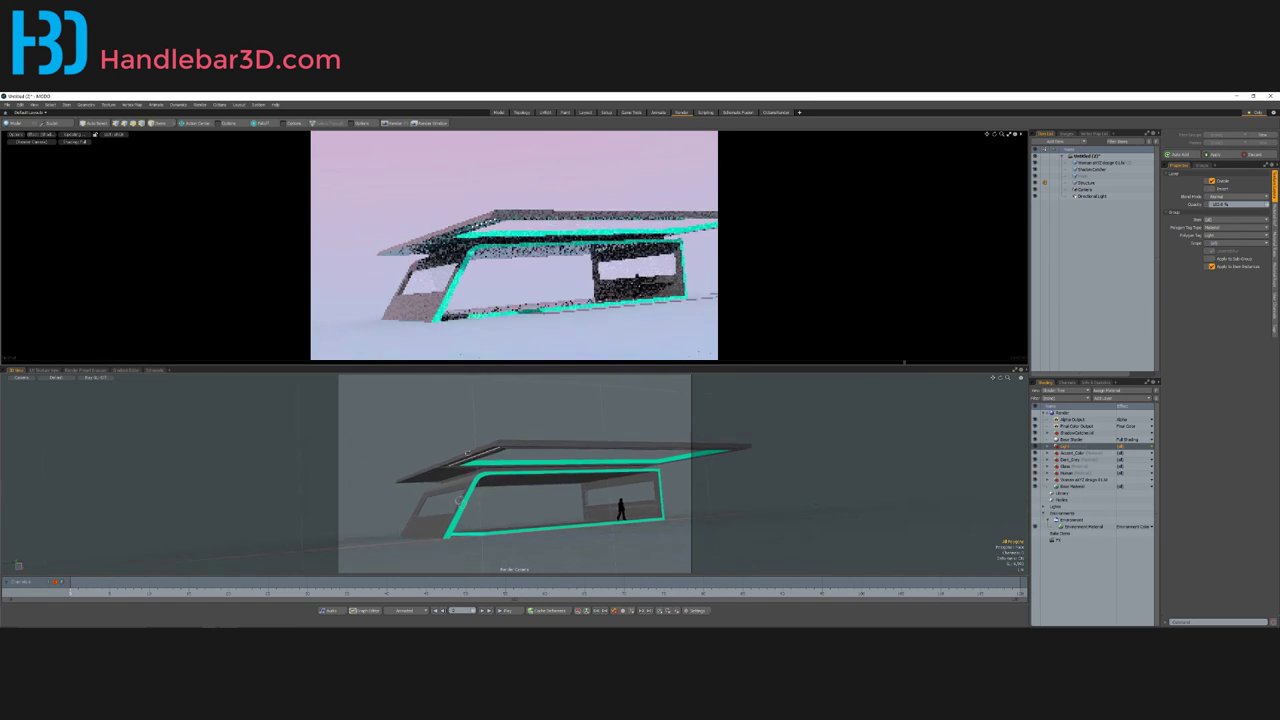
pyautogui.keyDown('alt'); pyautogui.moveTo(466, 452); pyautogui.dragTo(632, 476); pyautogui.keyUp('alt')
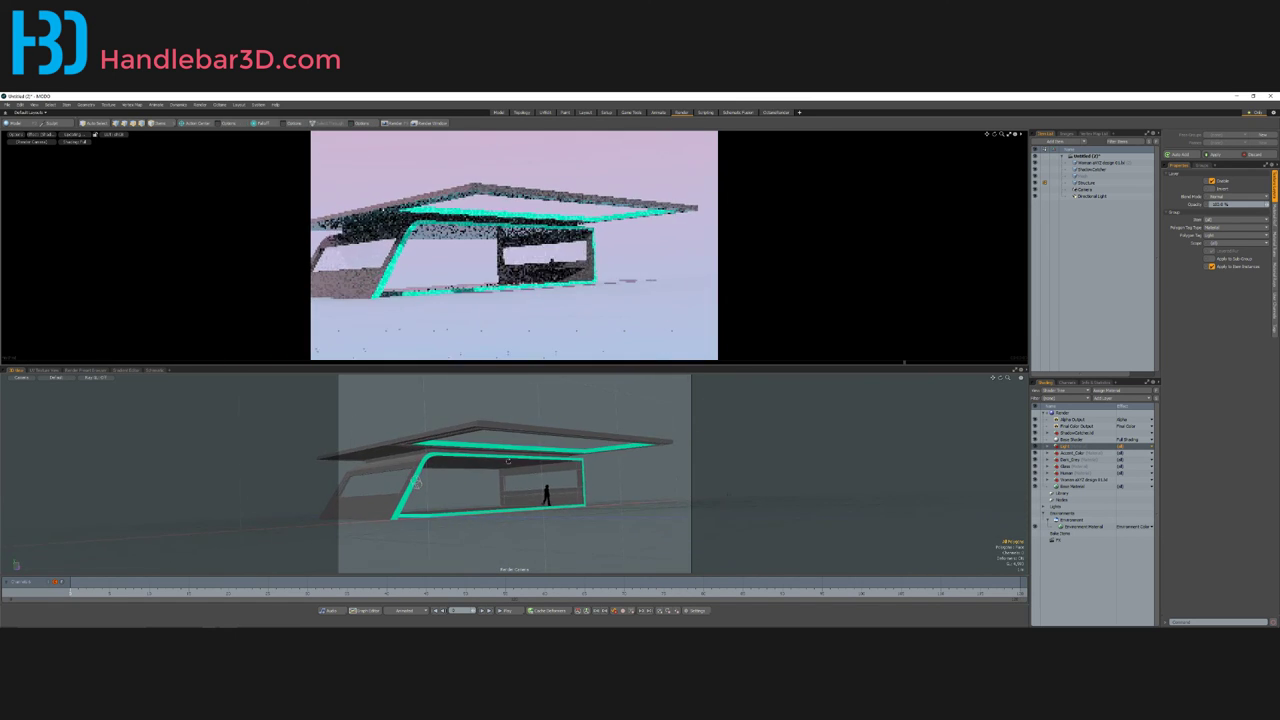
pyautogui.keyDown('alt'); pyautogui.moveTo(508, 460); pyautogui.dragTo(538, 460); pyautogui.keyUp('alt')
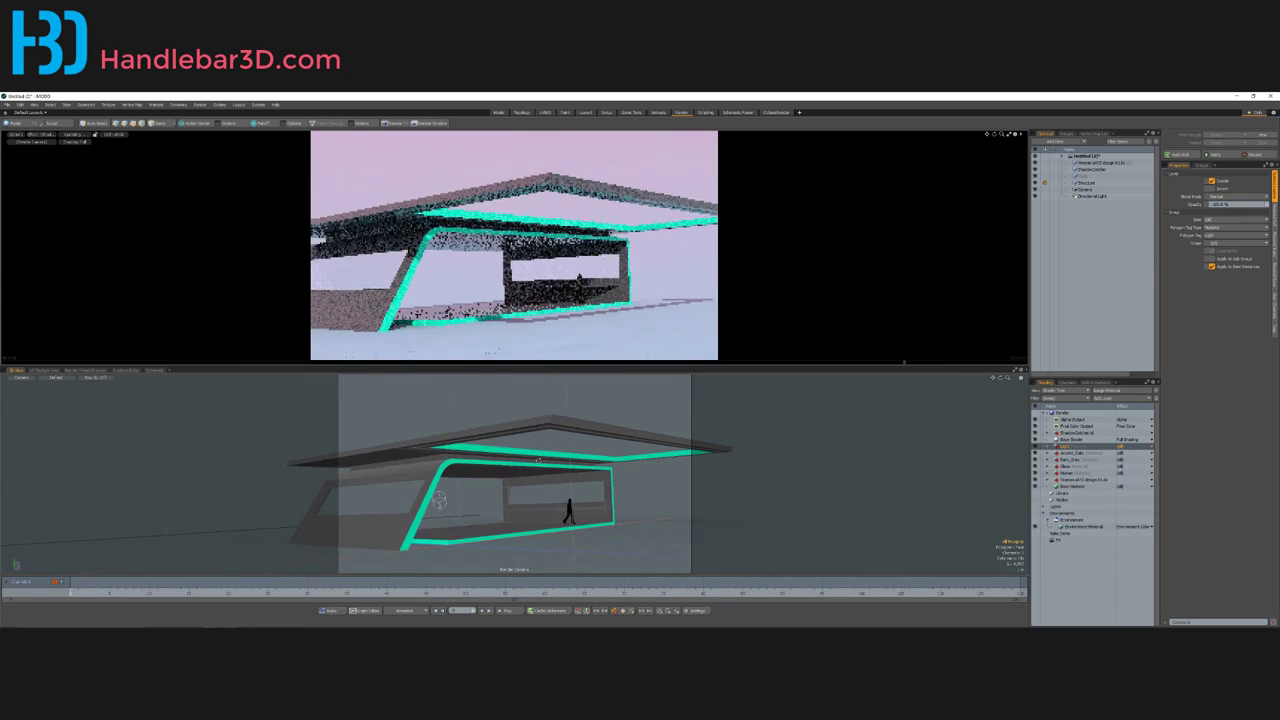
pyautogui.keyDown('alt'); pyautogui.moveTo(400, 470); pyautogui.dragTo(412, 434); pyautogui.keyUp('alt')
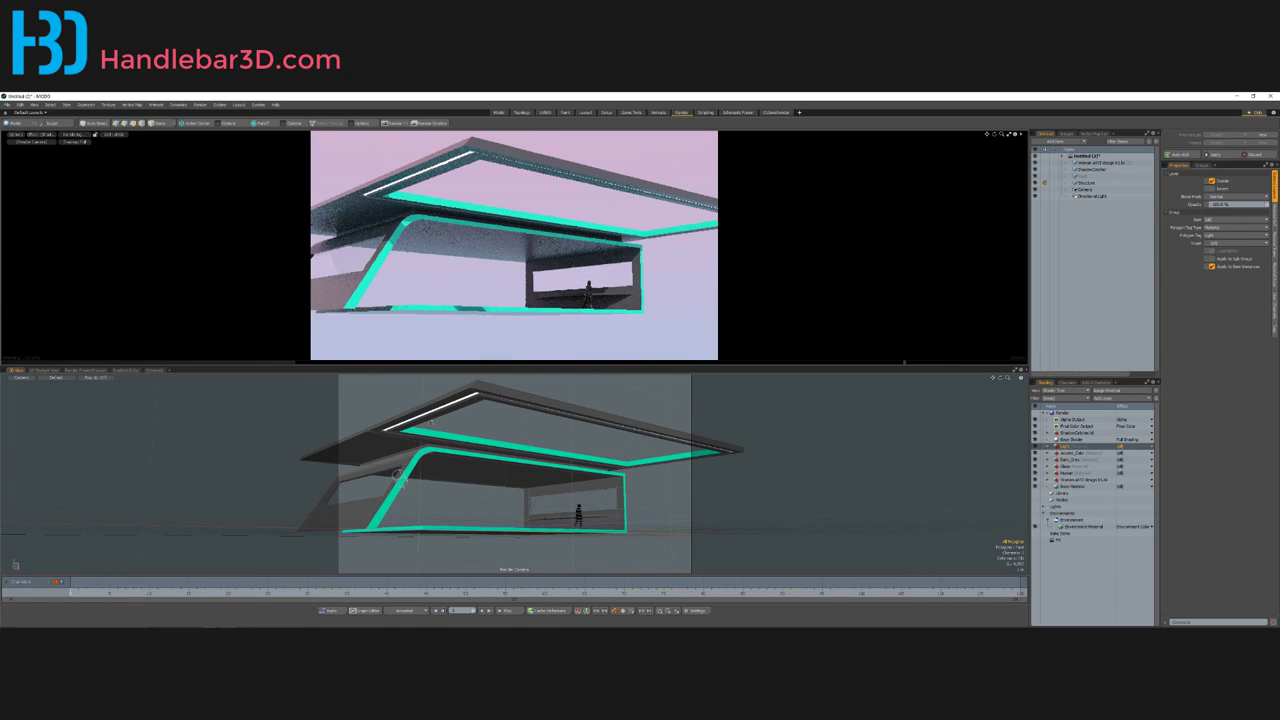
pyautogui.keyDown('alt'); pyautogui.moveTo(397, 477); pyautogui.dragTo(300, 512); pyautogui.keyUp('alt')
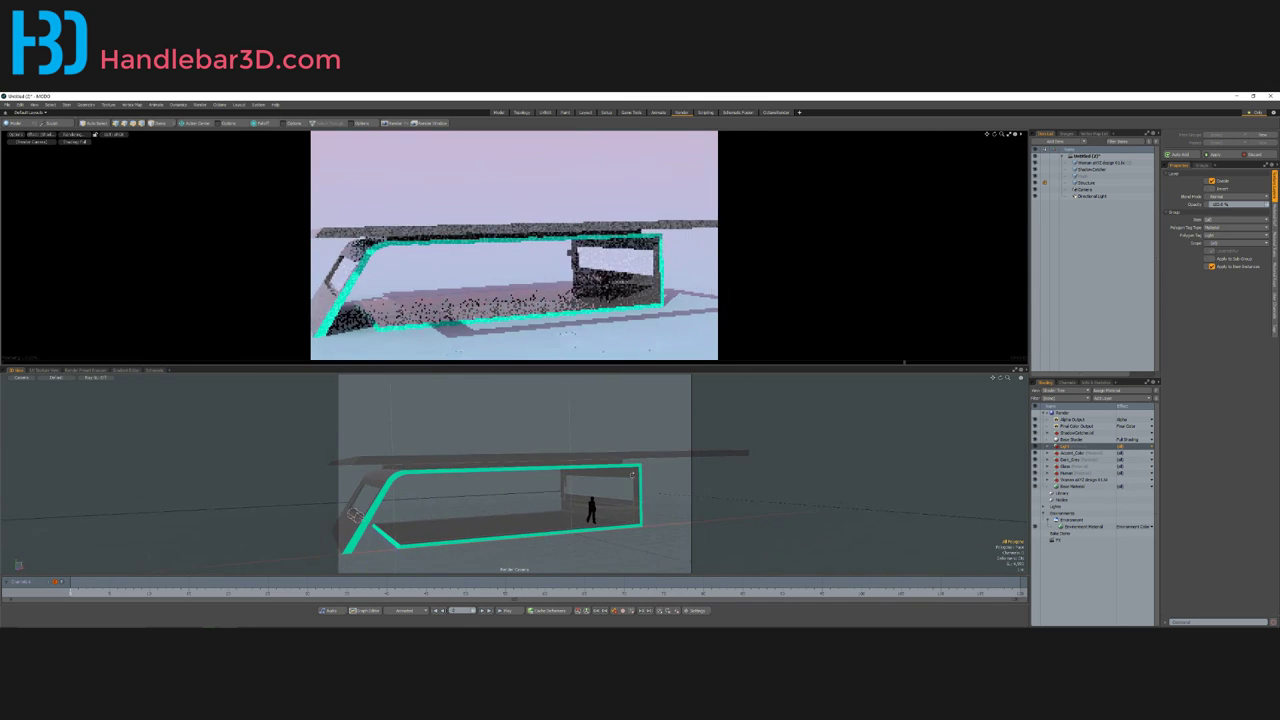
pyautogui.keyDown('alt'); pyautogui.moveTo(625, 489); pyautogui.dragTo(569, 447); pyautogui.keyUp('alt')
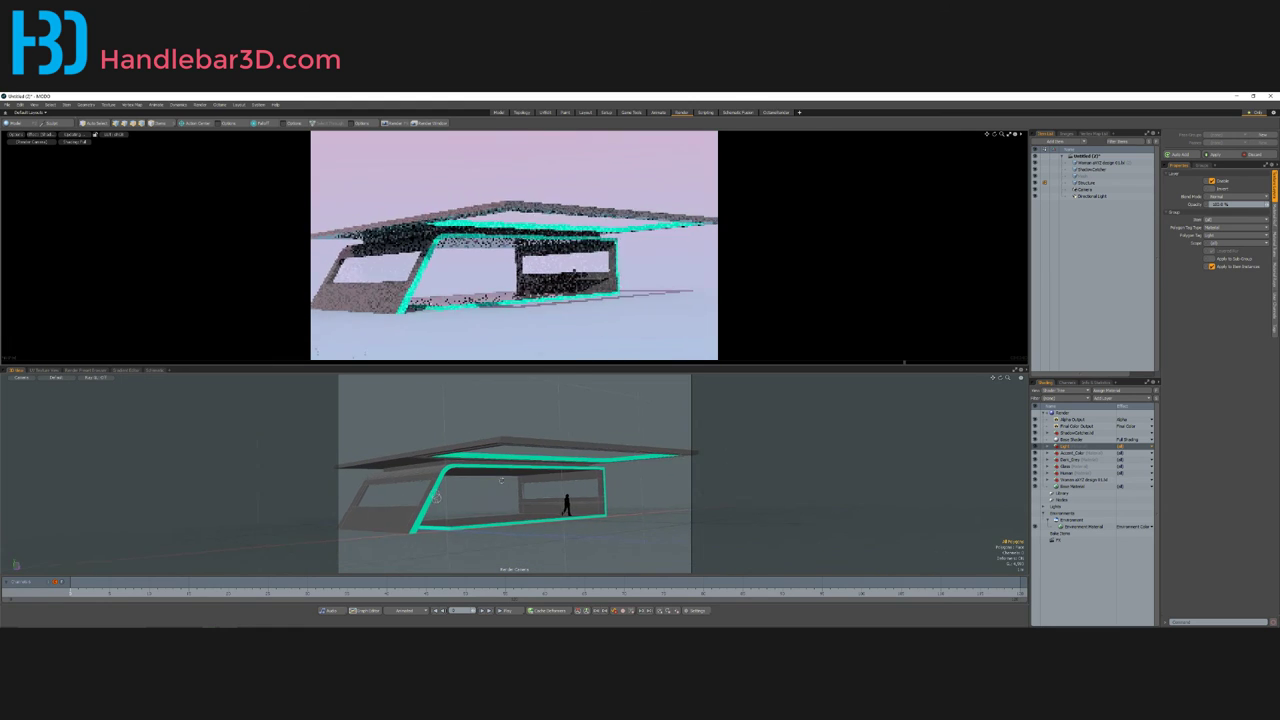
pyautogui.keyDown('alt'); pyautogui.moveTo(407, 459); pyautogui.dragTo(494, 464); pyautogui.keyUp('alt')
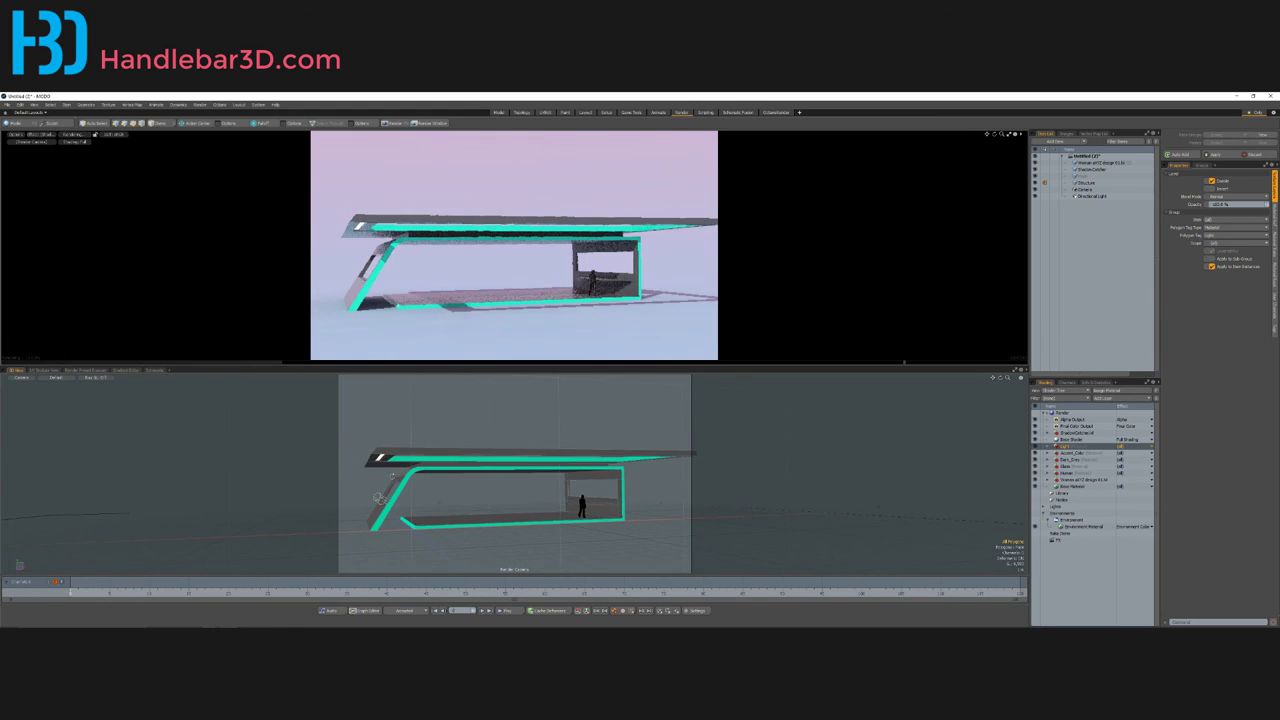
pyautogui.keyDown('alt'); pyautogui.moveTo(379, 497); pyautogui.dragTo(394, 495); pyautogui.keyUp('alt')
pyautogui.keyDown('alt'); pyautogui.moveTo(494, 462); pyautogui.dragTo(455, 470); pyautogui.keyUp('alt')
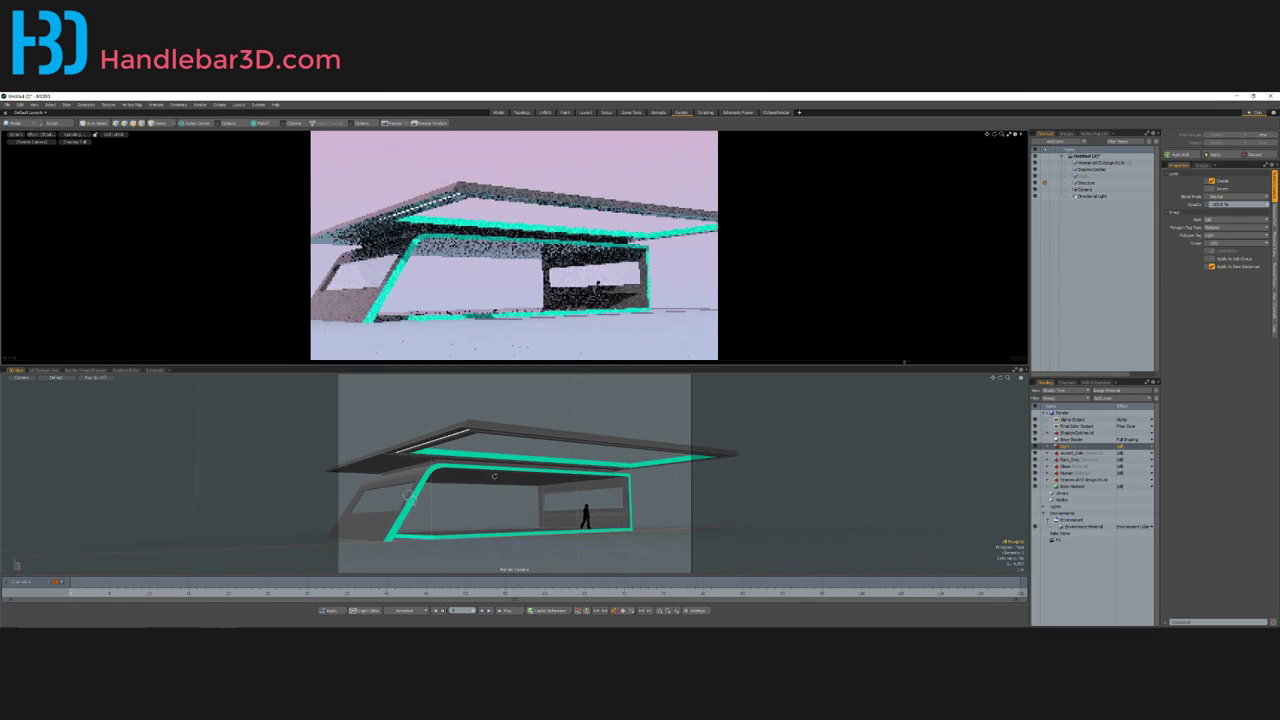
pyautogui.keyDown('alt'); pyautogui.moveTo(374, 497); pyautogui.dragTo(407, 515); pyautogui.keyUp('alt')
pyautogui.press('x')
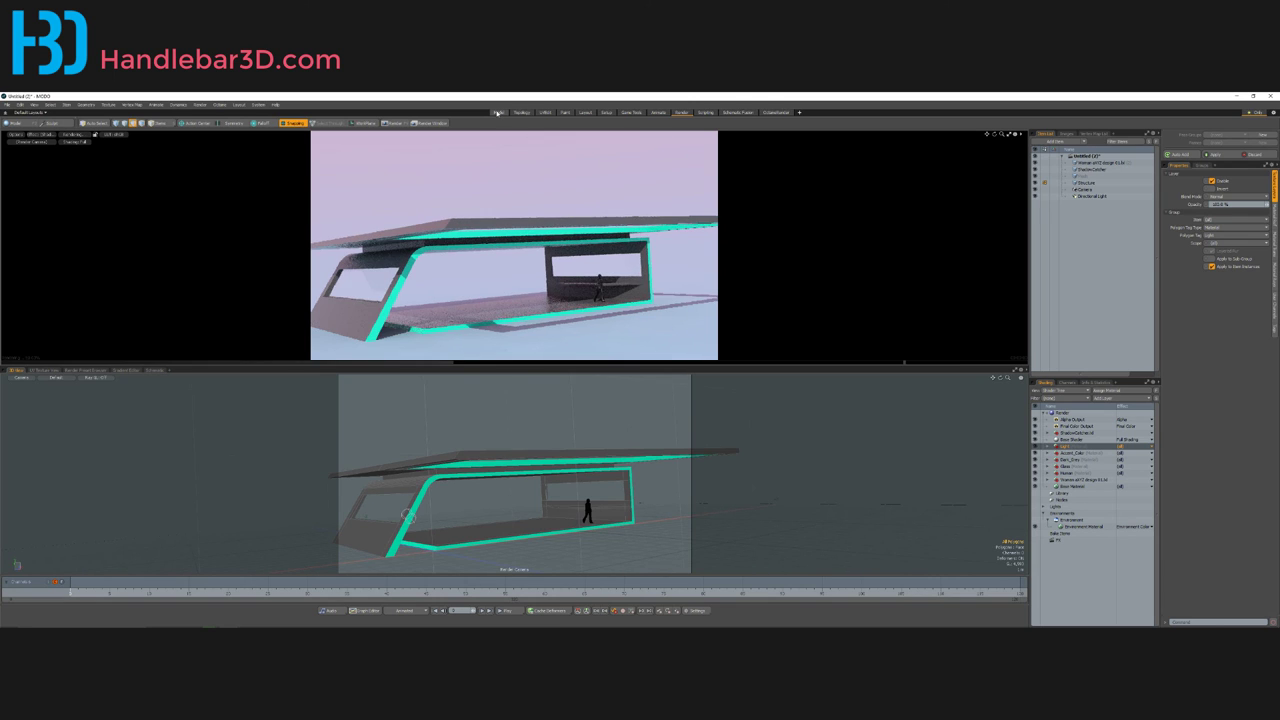
pyautogui.click(497, 112)
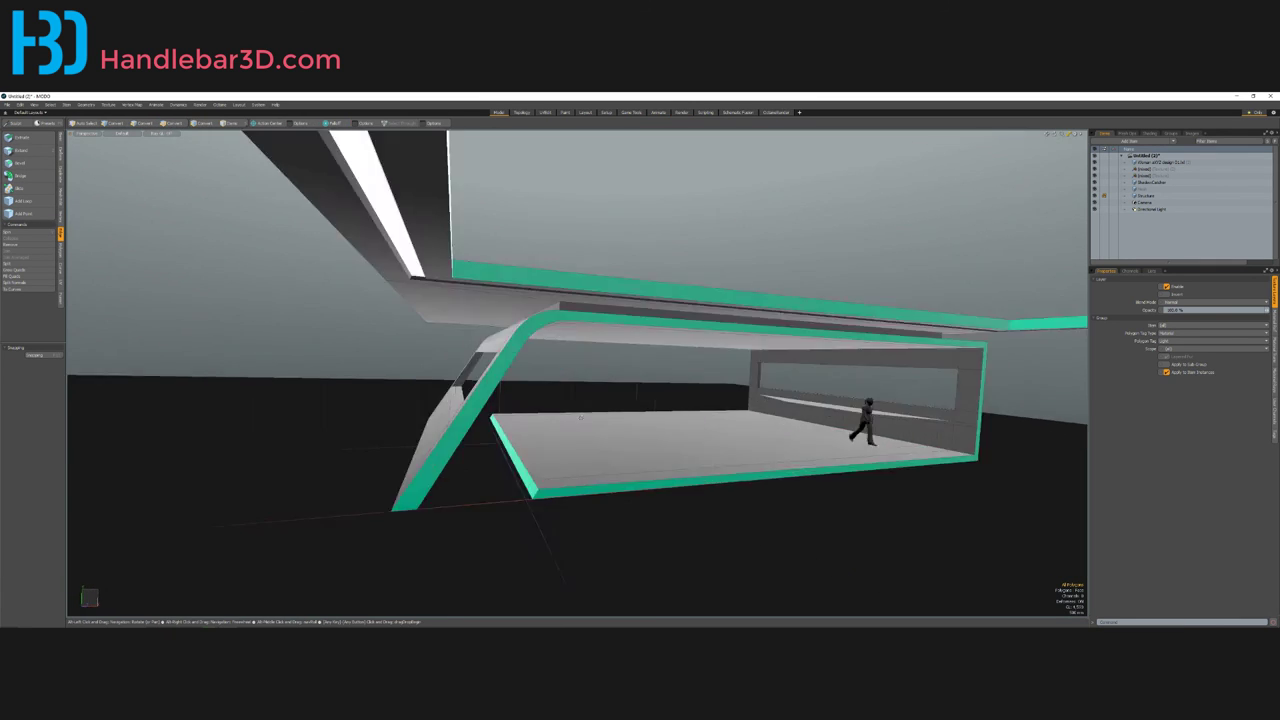
pyautogui.keyDown('alt'); pyautogui.moveTo(581, 417); pyautogui.dragTo(455, 380); pyautogui.keyUp('alt')
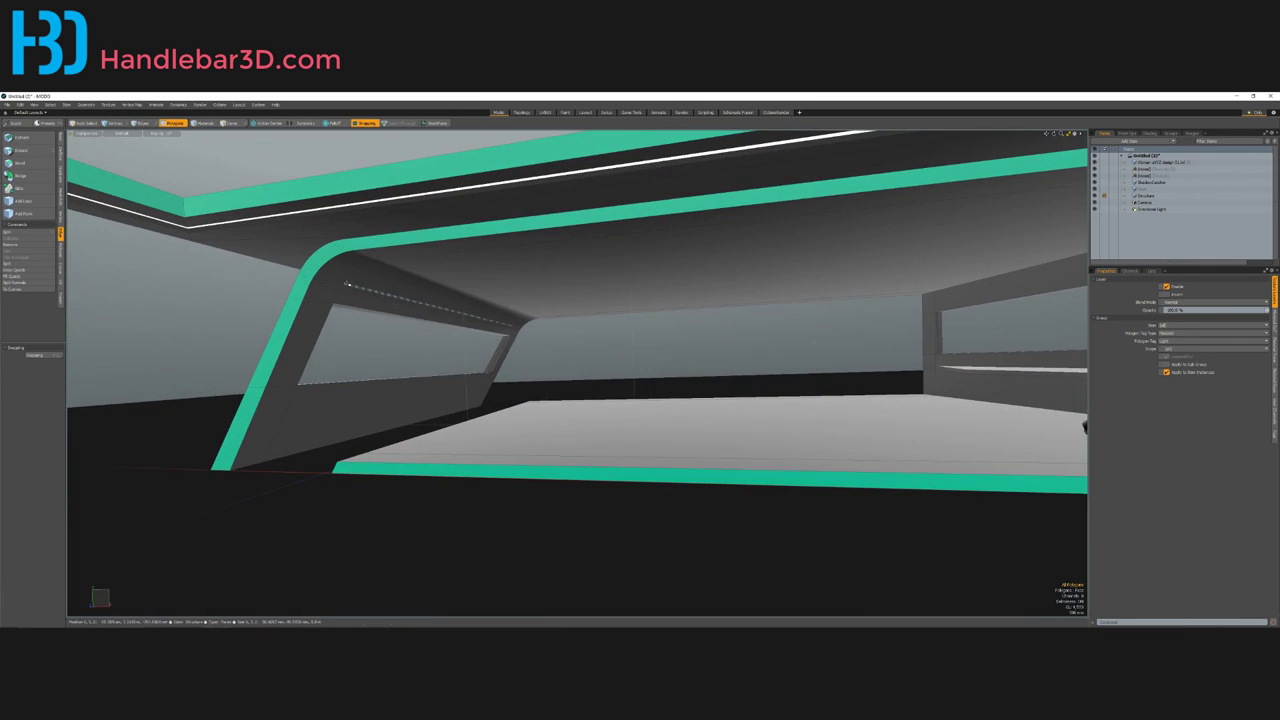
# Step: Select the polygons of the structure's inner ceiling and of the slanted inner wall around its window
pyautogui.scroll(-4, 381, 265)
pyautogui.scroll(3, 383, 256)
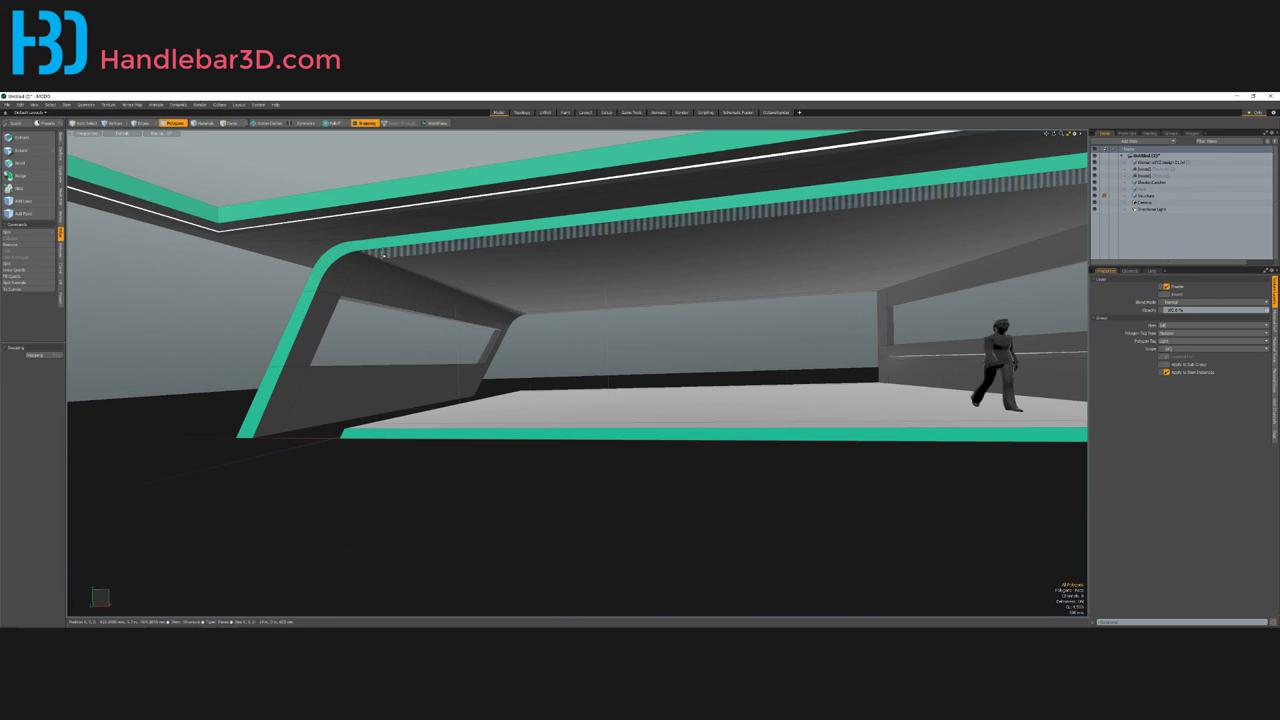
pyautogui.keyDown('alt'); pyautogui.moveTo(311, 343); pyautogui.dragTo(314, 346); pyautogui.keyUp('alt')
pyautogui.doubleClick(314, 346)
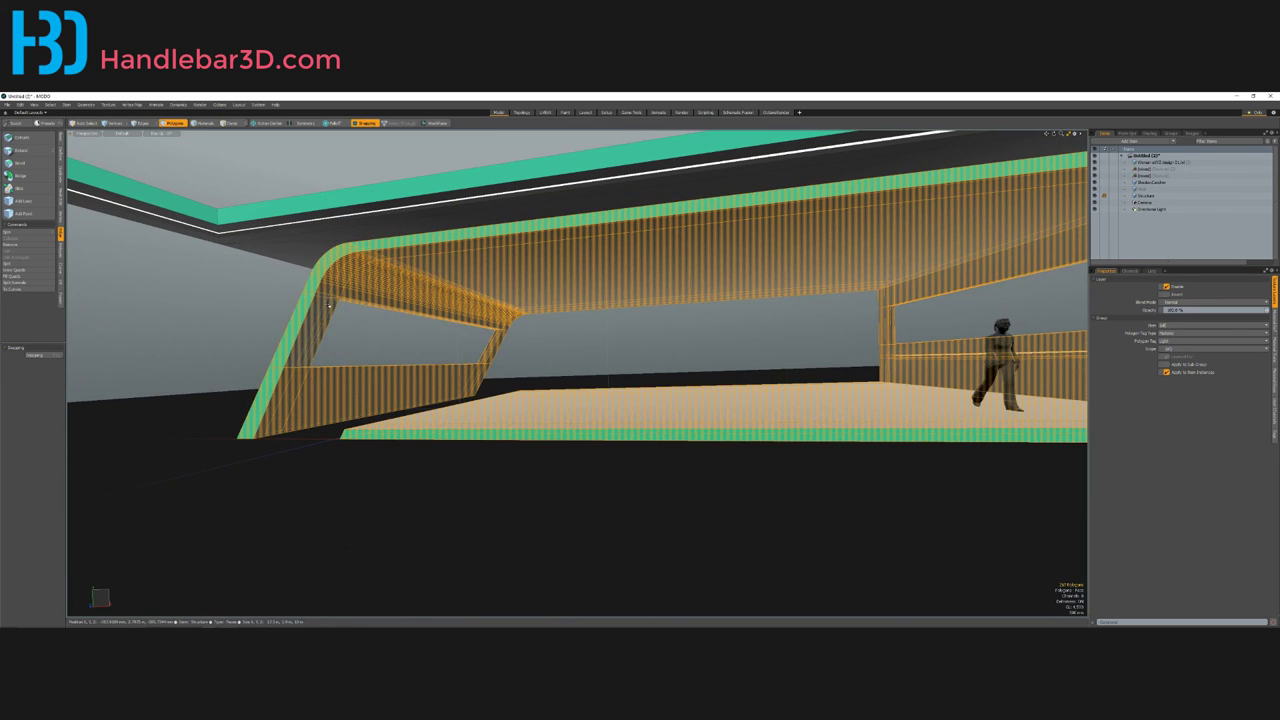
pyautogui.moveTo(440, 279)
pyautogui.keyDown('alt'); pyautogui.mouseDown()
pyautogui.moveTo(488, 222)
pyautogui.moveTo(430, 288)
pyautogui.moveTo(421, 258)
pyautogui.moveTo(352, 291)
pyautogui.moveTo(390, 258)
pyautogui.moveTo(333, 298)
pyautogui.moveTo(335, 374)
pyautogui.mouseUp(); pyautogui.keyUp('alt')
pyautogui.scroll(-3, 444, 265)
pyautogui.click(455, 264)
pyautogui.scroll(3, 430, 288)
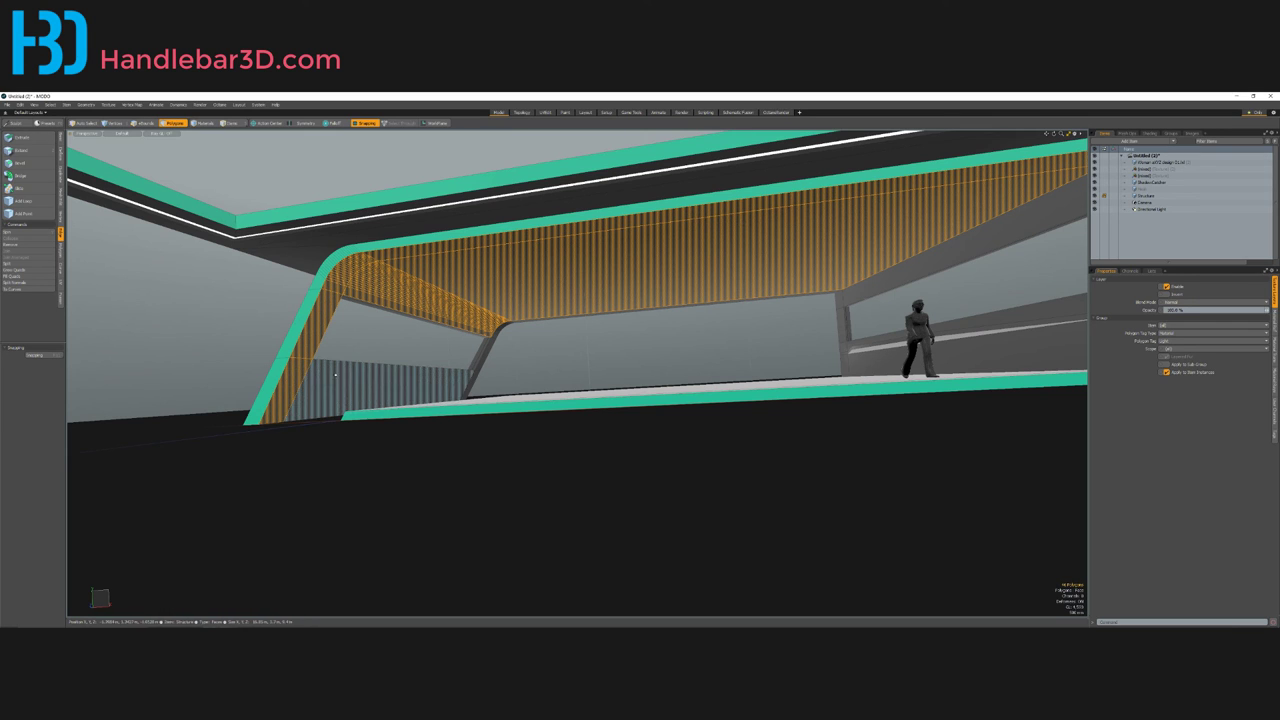
pyautogui.moveTo(475, 377)
pyautogui.mouseDown()
pyautogui.moveTo(492, 342)
pyautogui.moveTo(557, 322)
pyautogui.mouseUp()
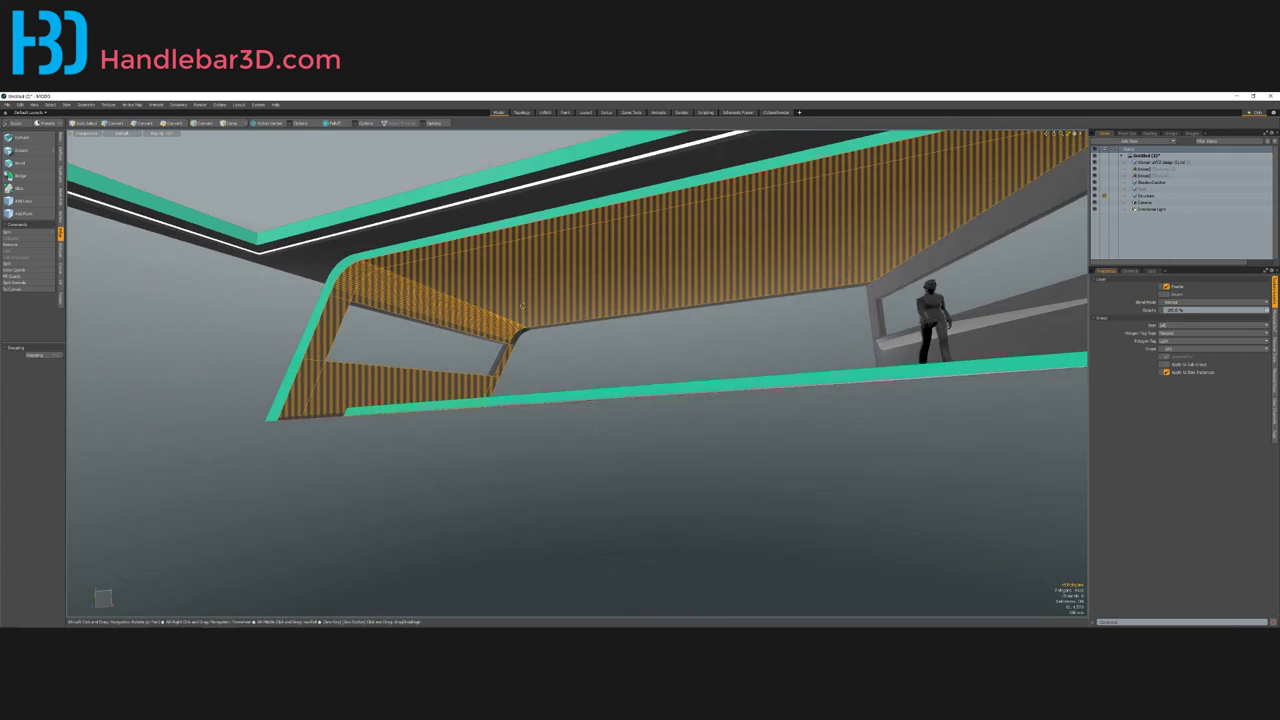
# Step: Add the inner faces of the opposite upright wall around its window to the selection and check the whole interior
pyautogui.scroll(5, 557, 322)
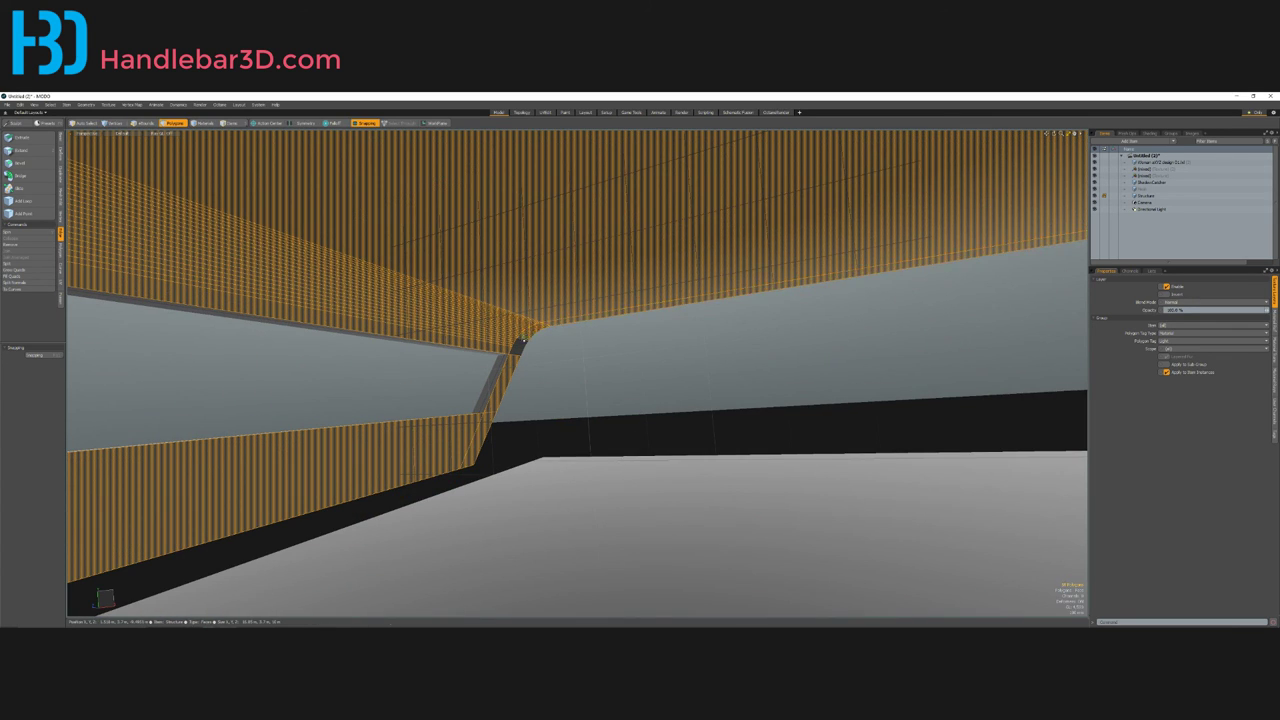
pyautogui.scroll(-3, 516, 356)
pyautogui.keyDown('alt'); pyautogui.moveTo(530, 350); pyautogui.dragTo(665, 430); pyautogui.keyUp('alt')
pyautogui.scroll(-5, 740, 322)
pyautogui.scroll(3, 826, 315)
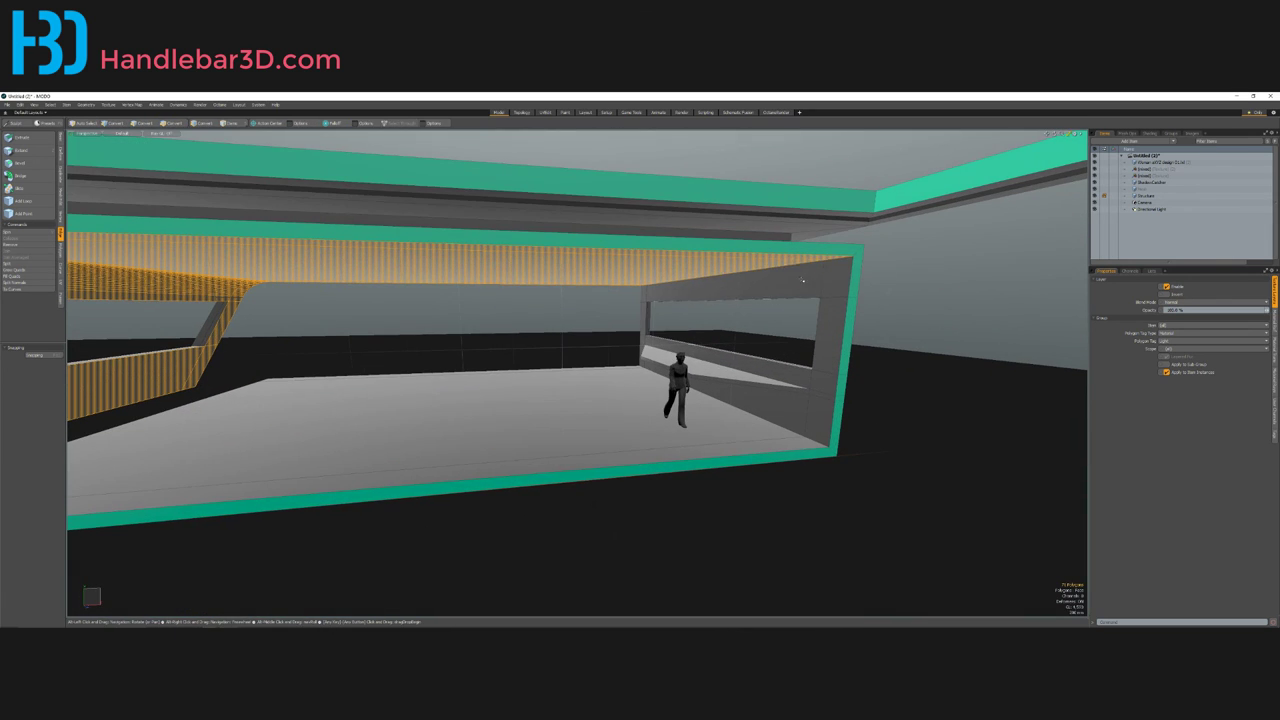
pyautogui.moveTo(803, 281)
pyautogui.keyDown('shift'); pyautogui.mouseDown()
pyautogui.moveTo(836, 300)
pyautogui.moveTo(824, 390)
pyautogui.moveTo(730, 405)
pyautogui.moveTo(700, 388)
pyautogui.moveTo(776, 374)
pyautogui.mouseUp(); pyautogui.keyUp('shift')
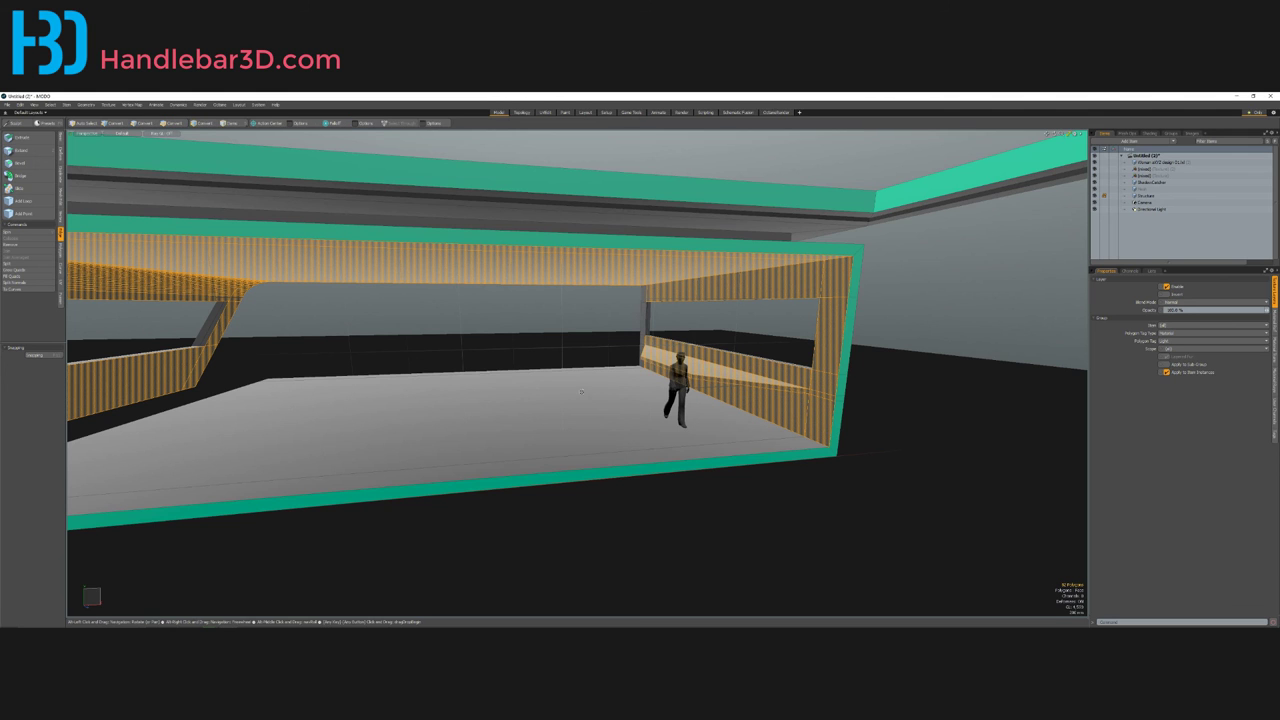
pyautogui.keyDown('alt'); pyautogui.moveTo(686, 376); pyautogui.dragTo(850, 440); pyautogui.keyUp('alt')
pyautogui.keyDown('alt'); pyautogui.keyDown('shift'); pyautogui.moveTo(850, 440); pyautogui.dragTo(600, 388); pyautogui.keyUp('shift'); pyautogui.keyUp('alt')
pyautogui.moveTo(446, 371)
pyautogui.keyDown('shift'); pyautogui.mouseDown()
pyautogui.moveTo(435, 310)
pyautogui.moveTo(500, 150)
pyautogui.moveTo(525, 200)
pyautogui.mouseUp(); pyautogui.keyUp('shift')
pyautogui.keyDown('alt'); pyautogui.moveTo(525, 235); pyautogui.dragTo(531, 340); pyautogui.keyUp('alt')
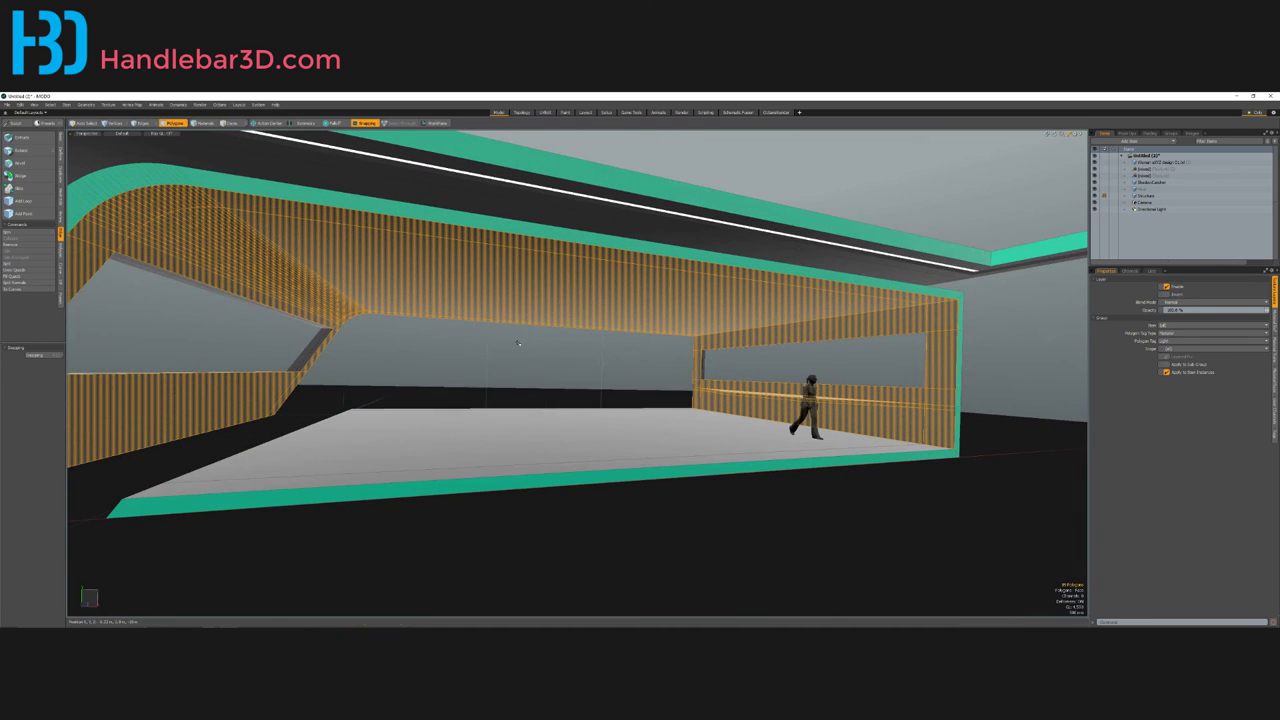
# Step: Assign a new material named Inside_Color with a light beige color to the selected interior polygons
pyautogui.press('m')
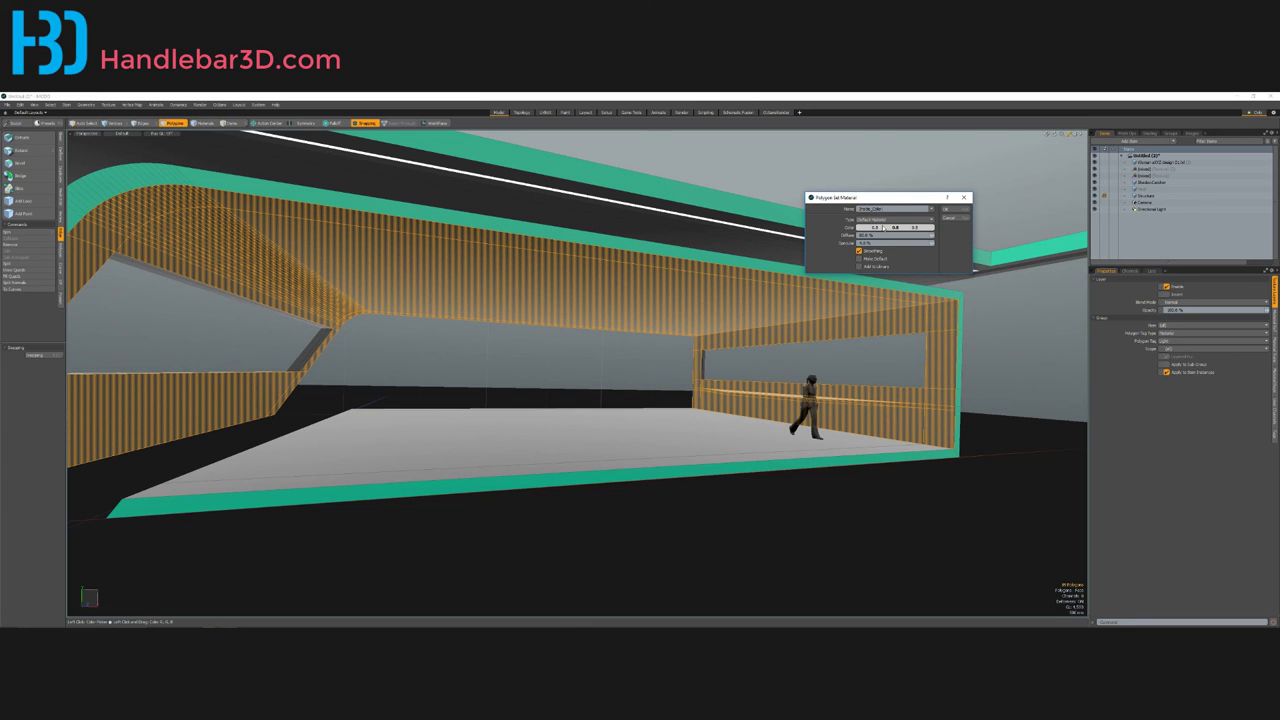
pyautogui.click(895, 227)
pyautogui.click(881, 266)
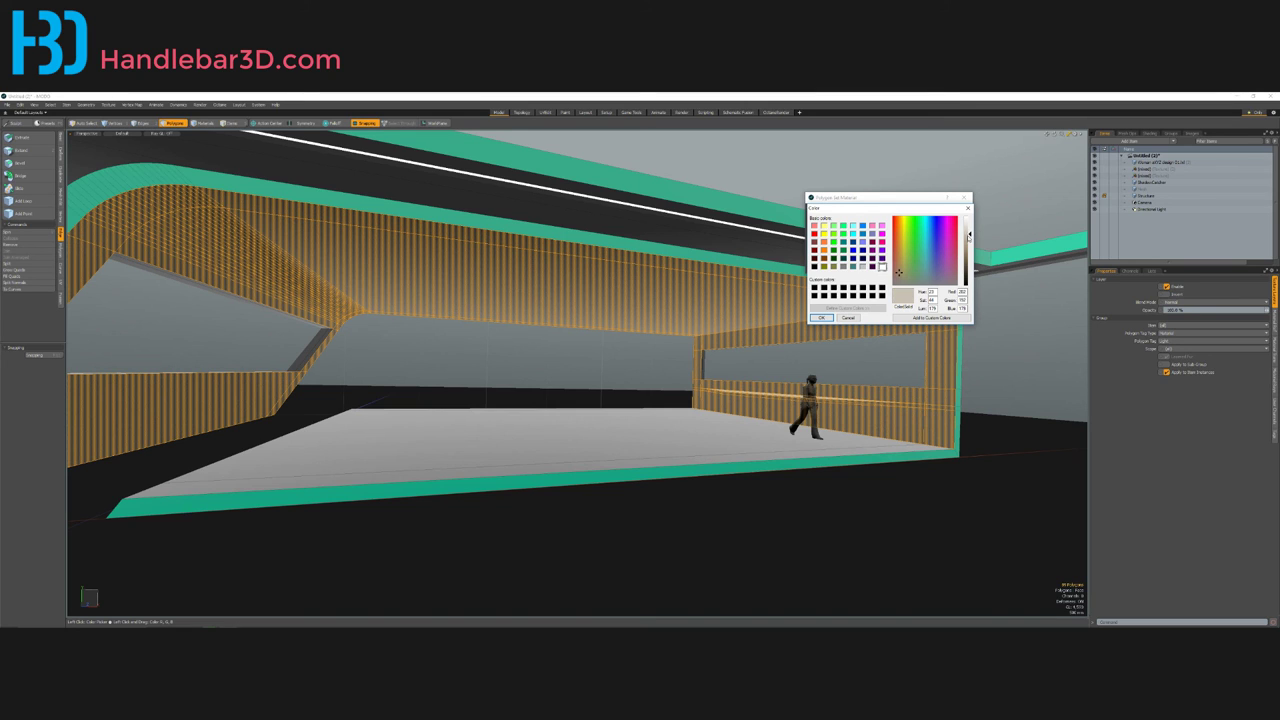
pyautogui.click(821, 317)
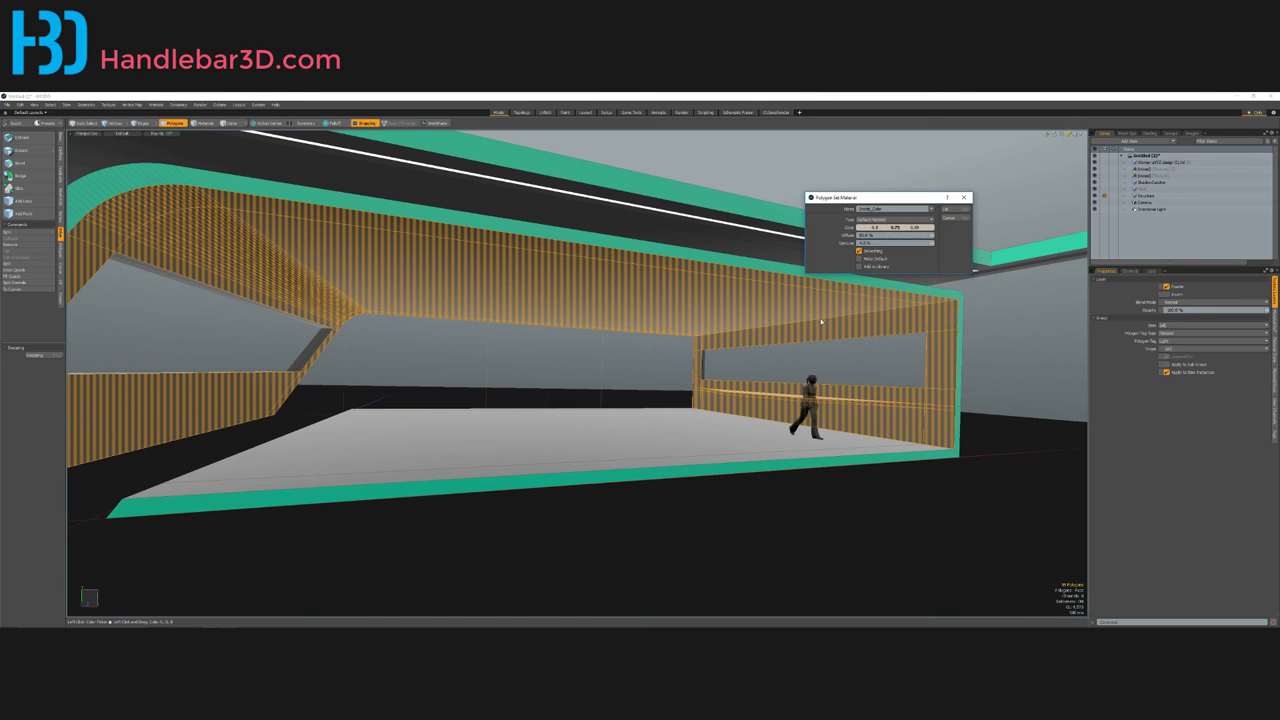
pyautogui.click(958, 209)
pyautogui.click(927, 214)
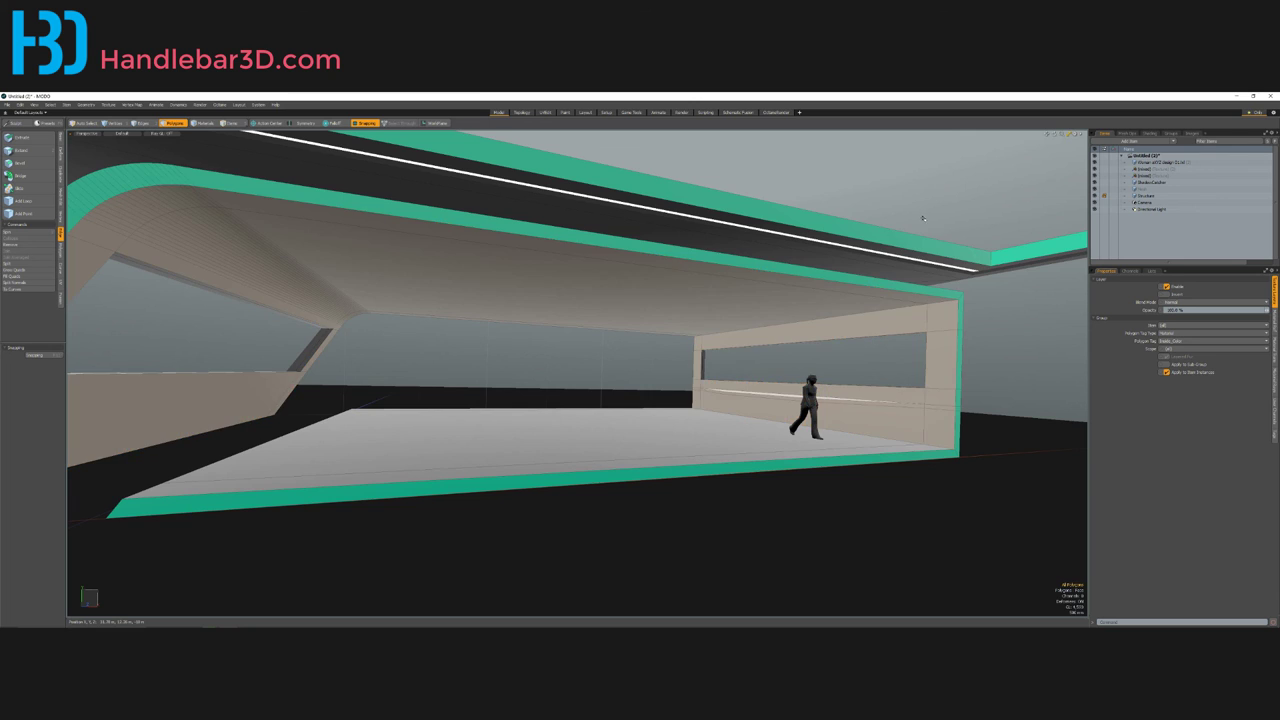
# Step: Switch to the Render layout and reframe the camera on the structure with its beige interior
pyautogui.scroll(-4, 924, 217)
pyautogui.keyDown('alt'); pyautogui.moveTo(600, 280); pyautogui.dragTo(680, 325); pyautogui.keyUp('alt')
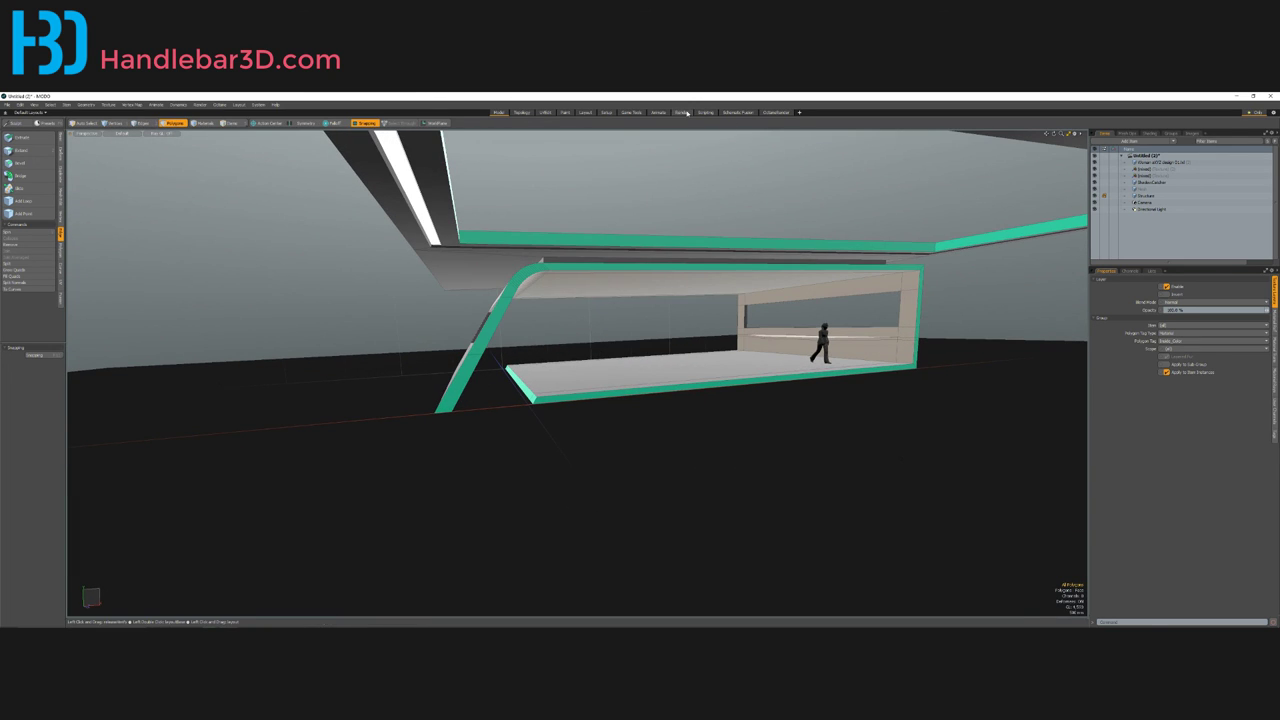
pyautogui.click(684, 112)
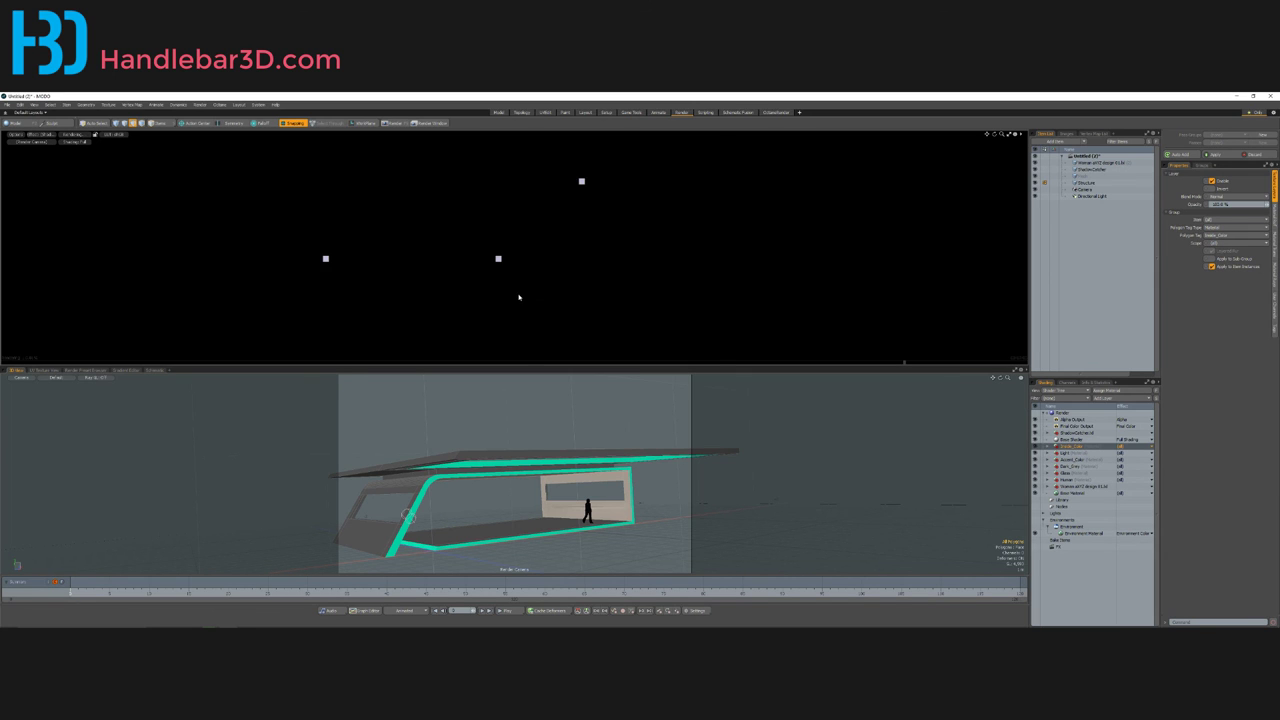
pyautogui.keyDown('alt'); pyautogui.moveTo(566, 491); pyautogui.dragTo(549, 496); pyautogui.keyUp('alt')
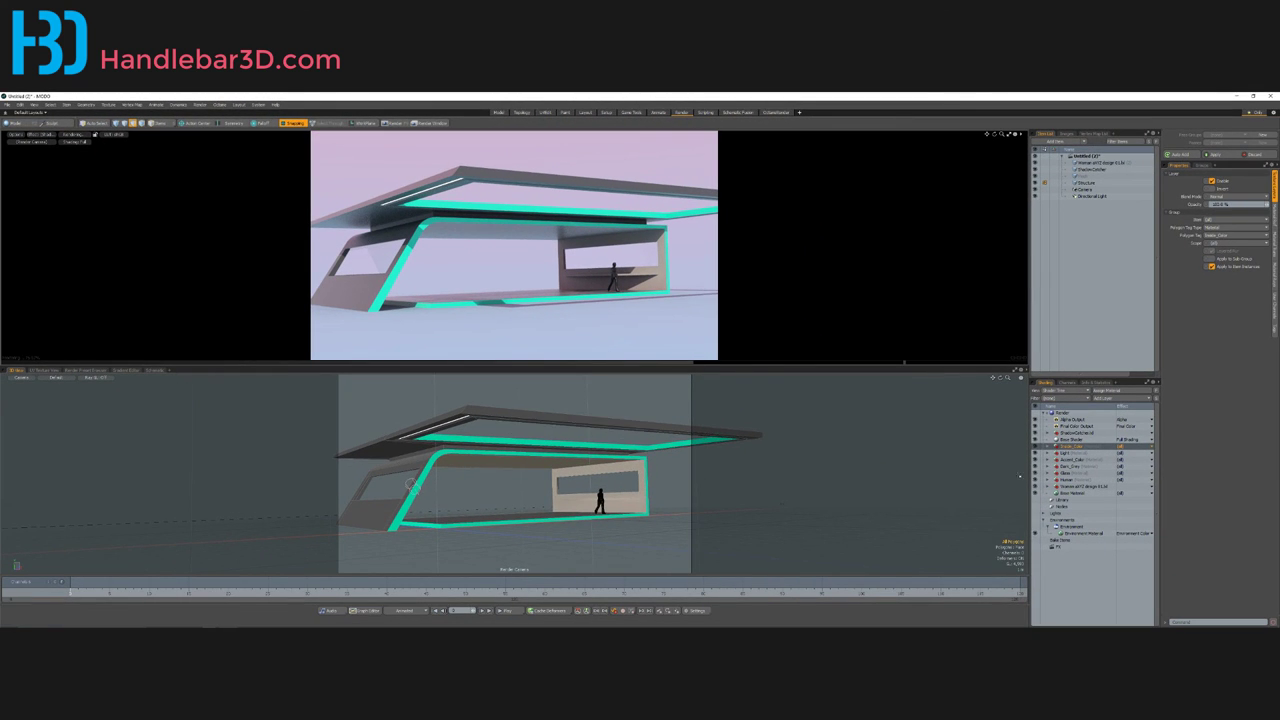
# Step: Set the camera's angle of view to 25° and pull the camera back until the structure fits the frame
pyautogui.click(1085, 189)
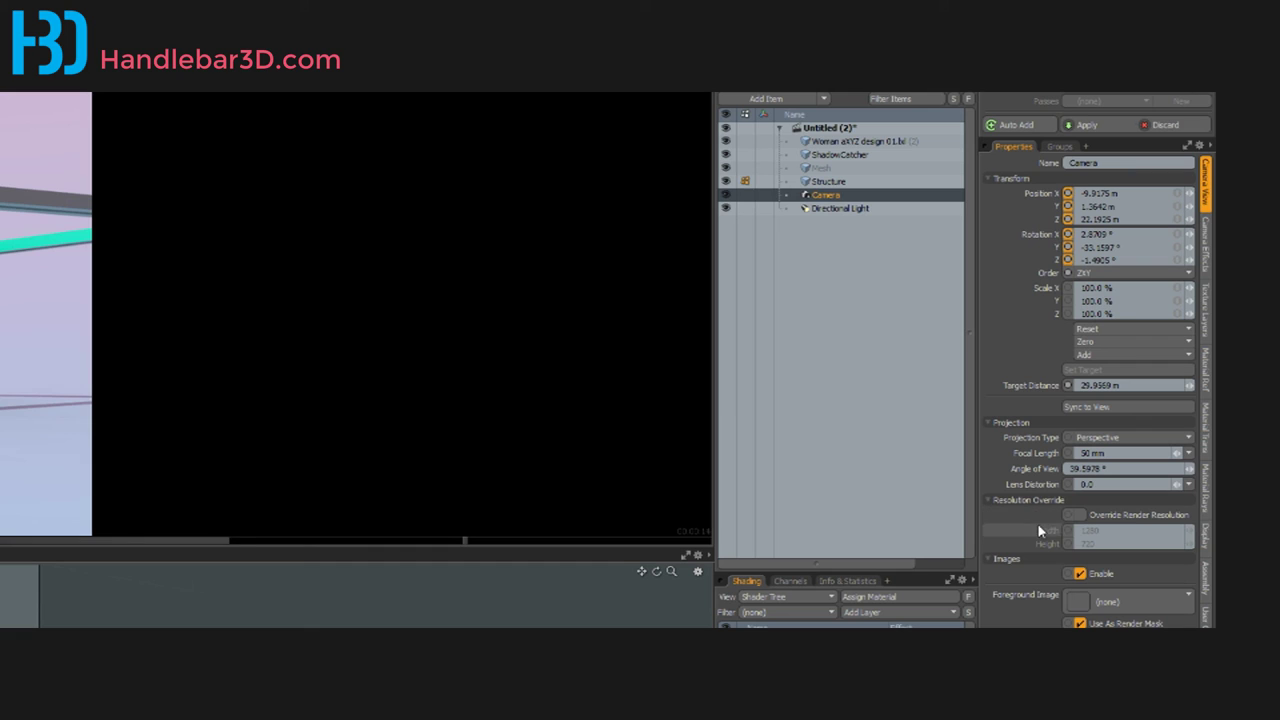
pyautogui.doubleClick(1141, 470)
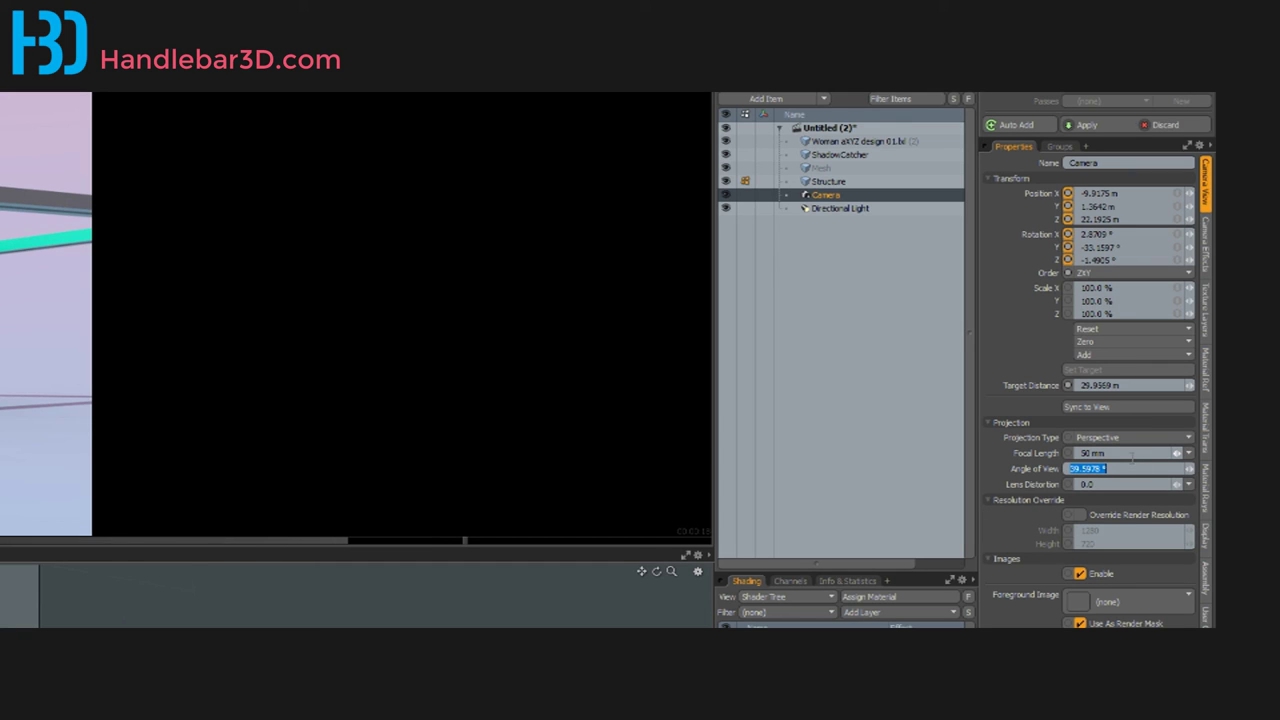
pyautogui.write('26')
pyautogui.press('Return')
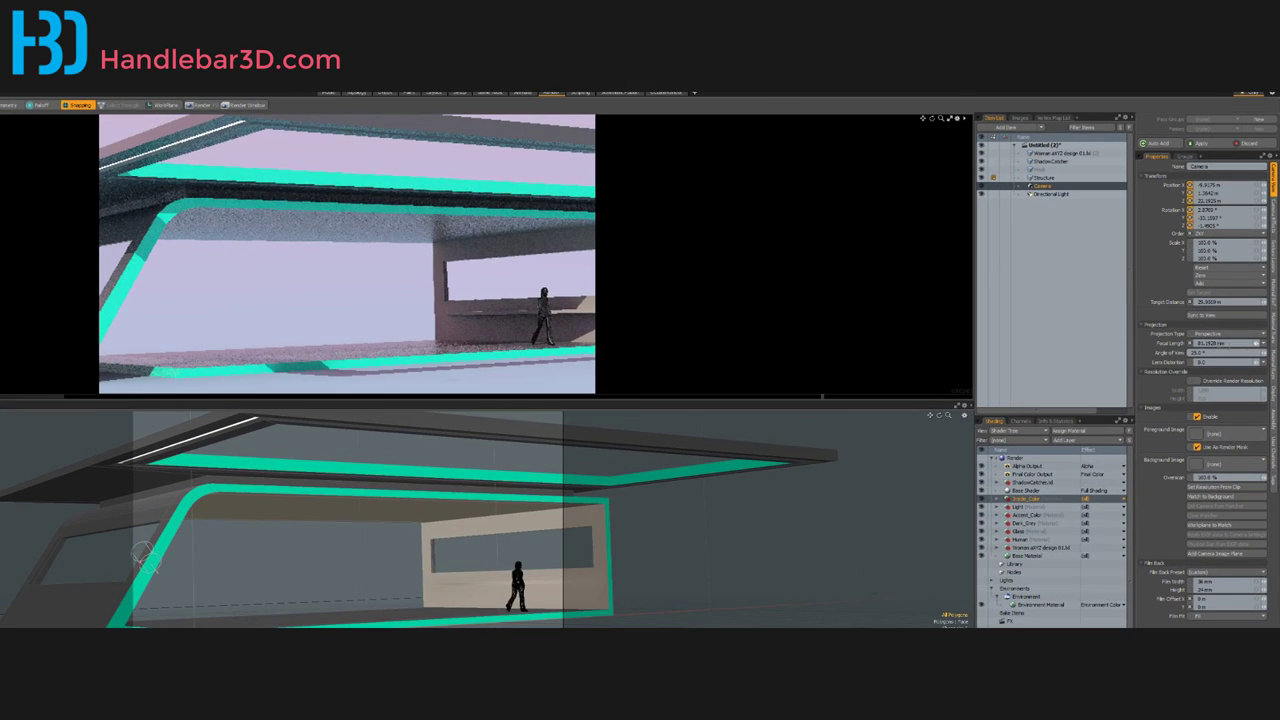
pyautogui.scroll(-5, 288, 512)
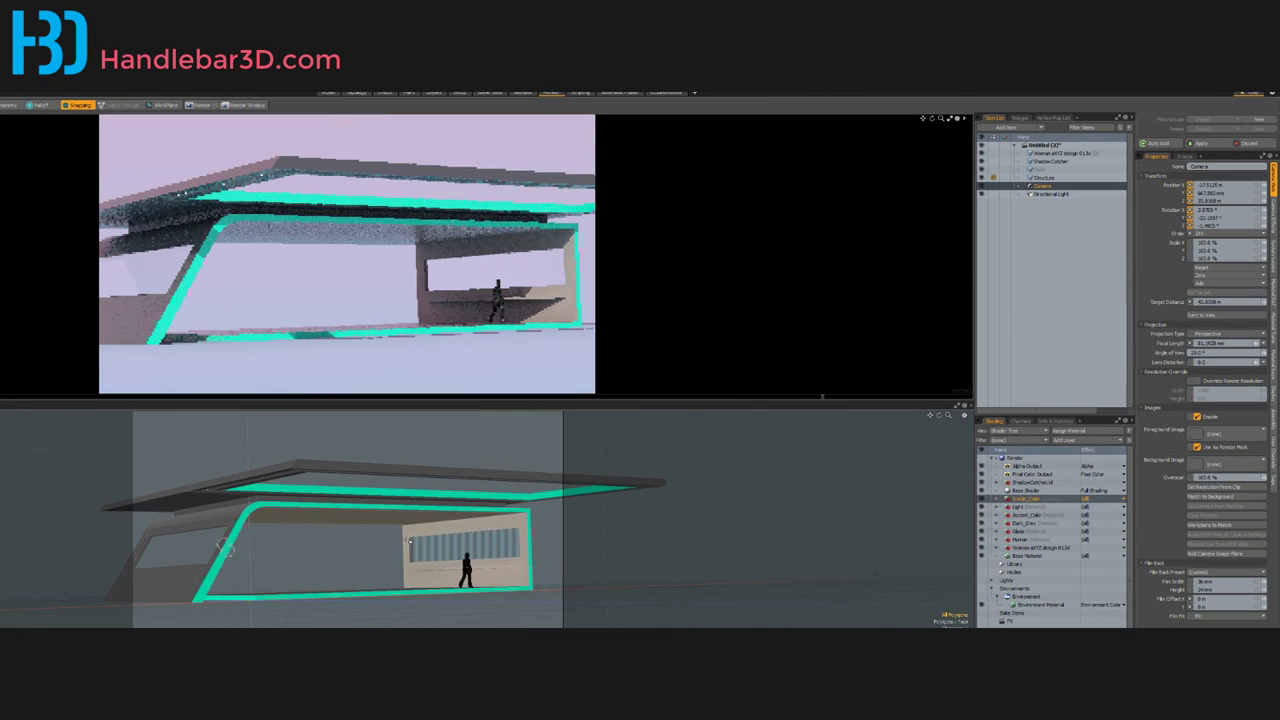
pyautogui.moveTo(288, 512)
pyautogui.keyDown('alt'); pyautogui.mouseDown()
pyautogui.moveTo(308, 498)
pyautogui.moveTo(309, 512)
pyautogui.moveTo(279, 512)
pyautogui.moveTo(288, 504)
pyautogui.mouseUp(); pyautogui.keyUp('alt')
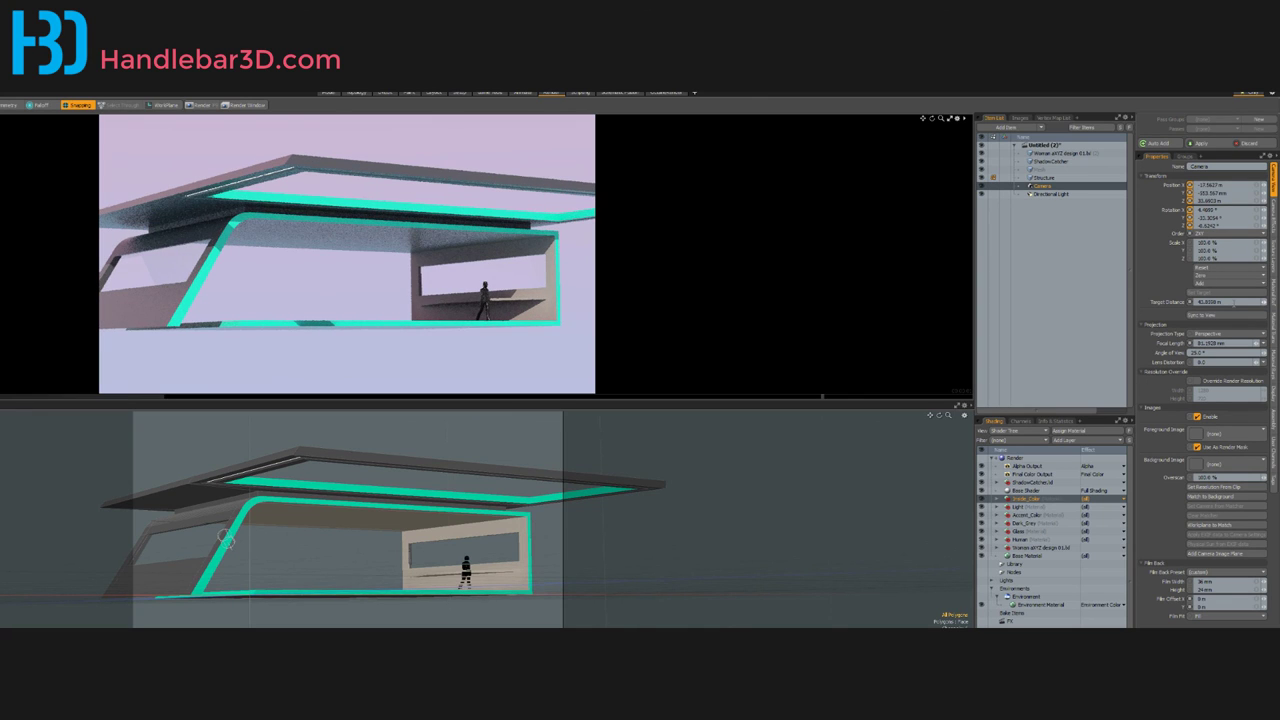
# Step: Try extreme camera angles of view of 5° and 80°
pyautogui.click(1231, 302)
pyautogui.click(1234, 352)
pyautogui.write('5')
pyautogui.press('Return')
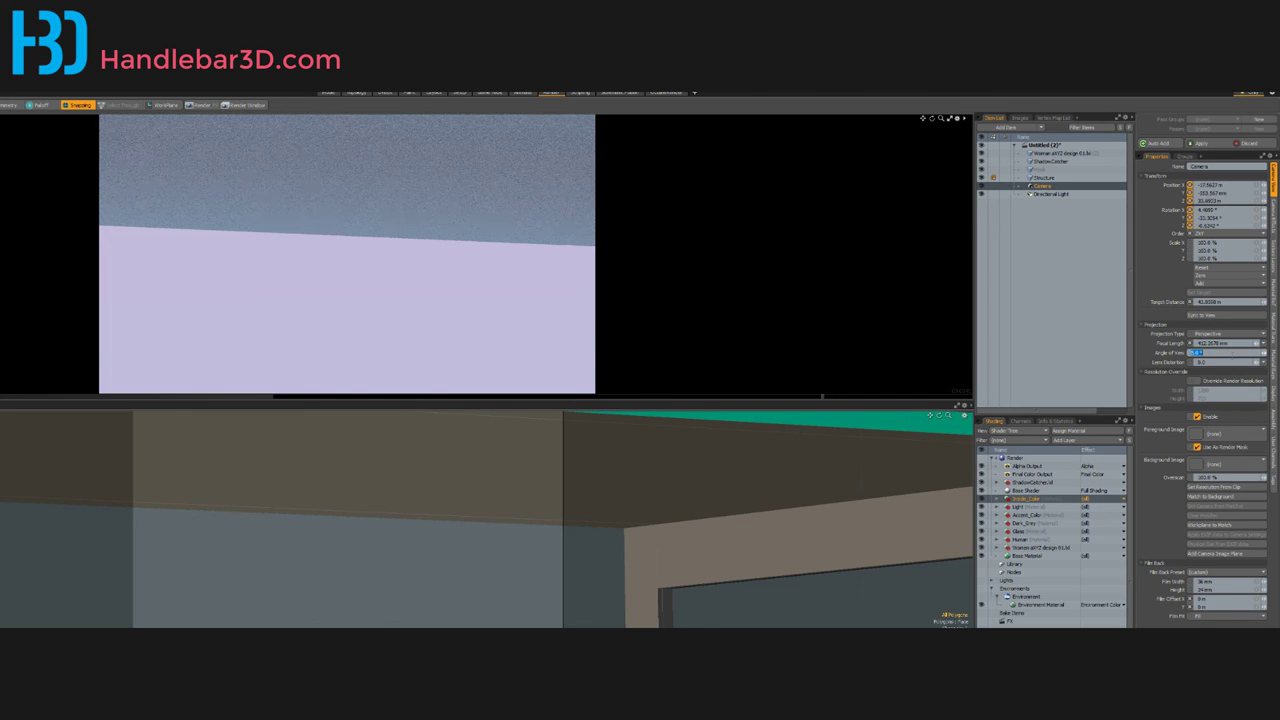
pyautogui.write('80')
pyautogui.press('Return')
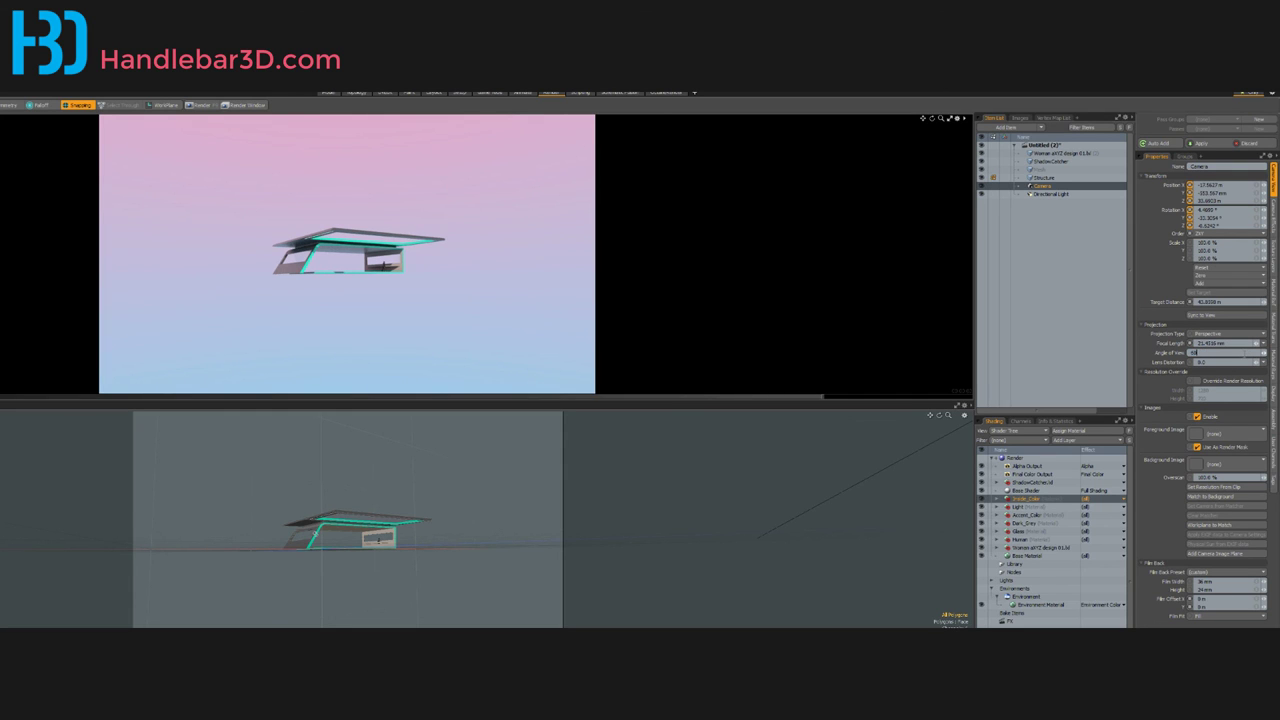
# Step: Set the camera's angle of view to 60° and reframe the structure from a closer, lower corner view
pyautogui.press('Return')
pyautogui.scroll(5, 332, 556)
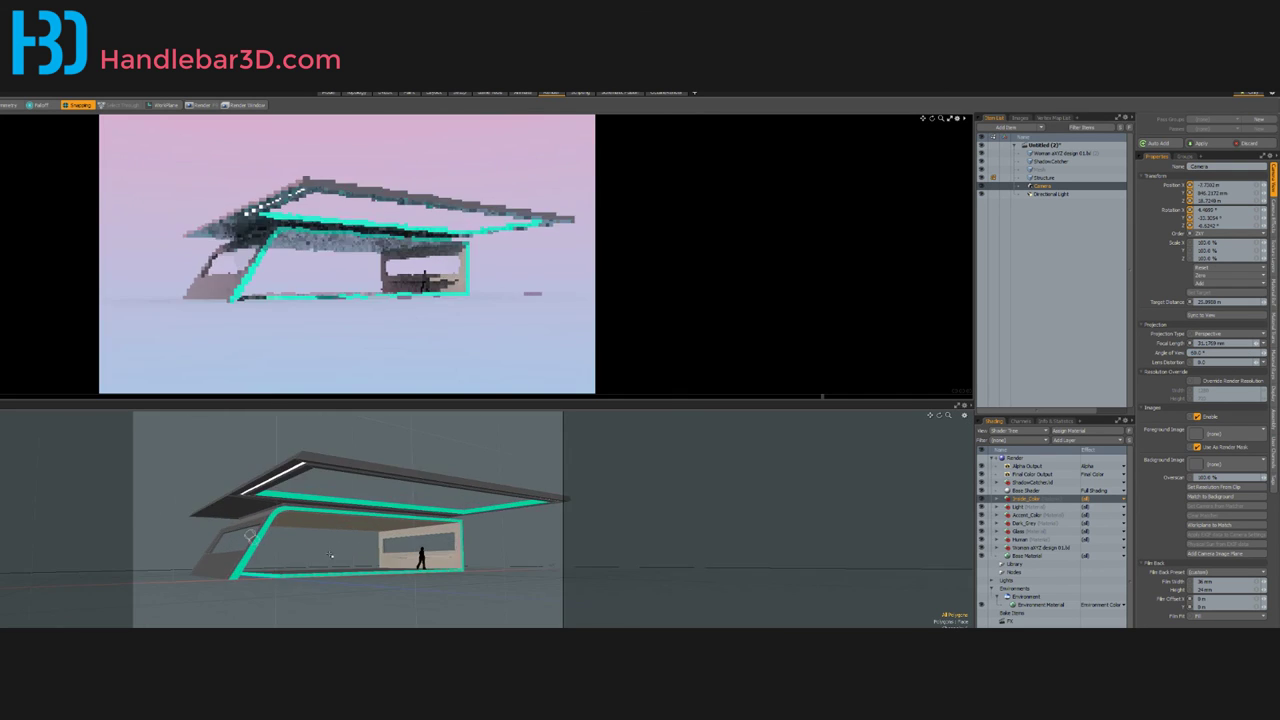
pyautogui.moveTo(331, 556); pyautogui.dragTo(348, 534)
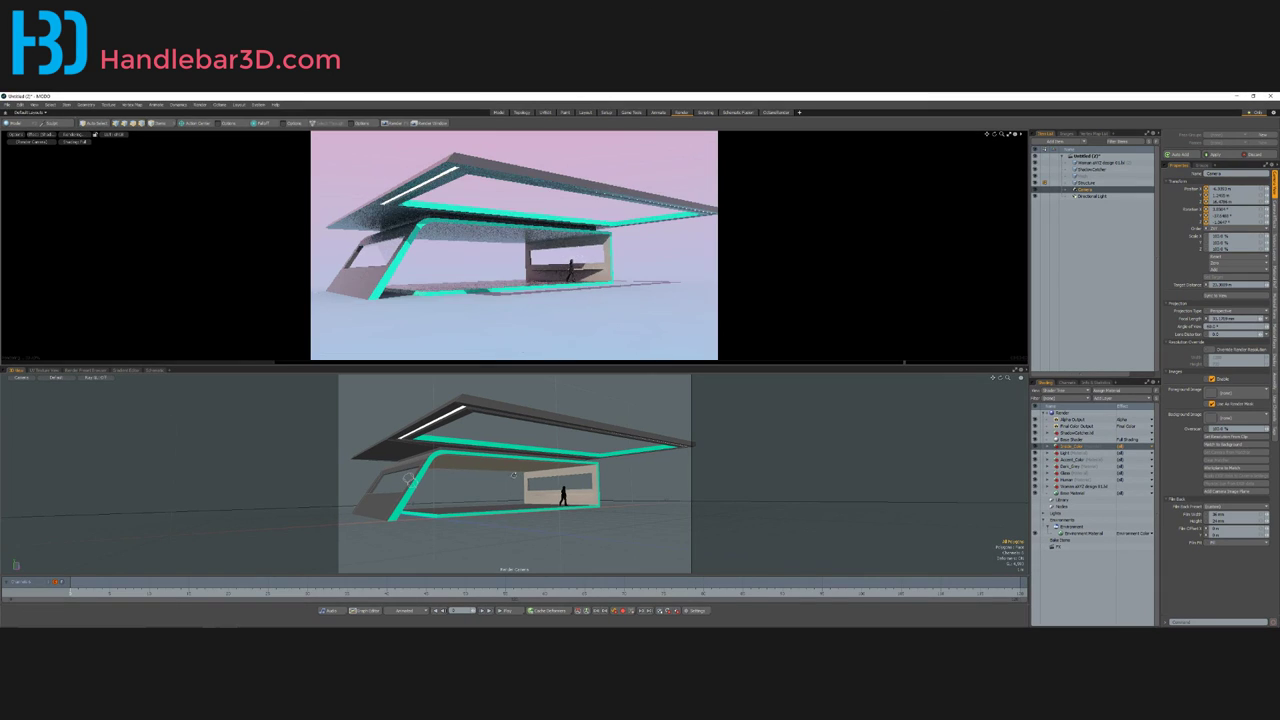
pyautogui.moveTo(513, 476); pyautogui.dragTo(424, 425)
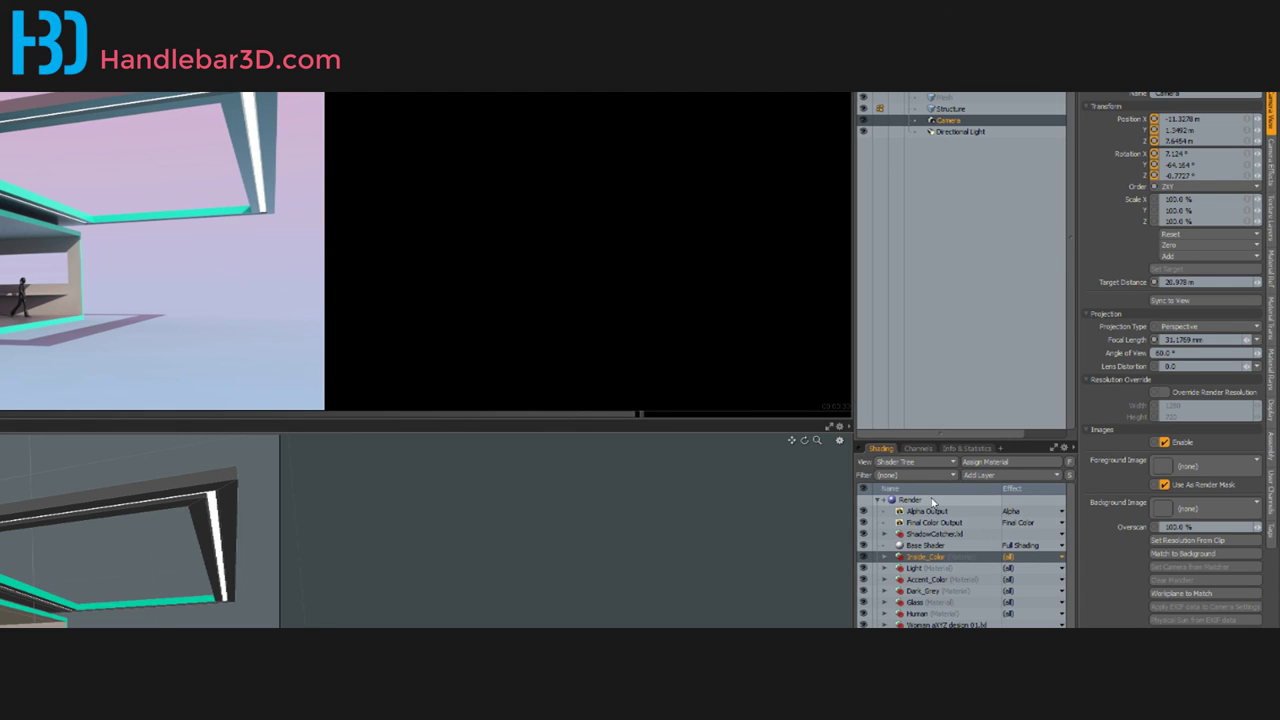
# Step: Set the render frame size to 3600 by 1600 pixels and adjust the camera to the wider frame
pyautogui.click(886, 499)
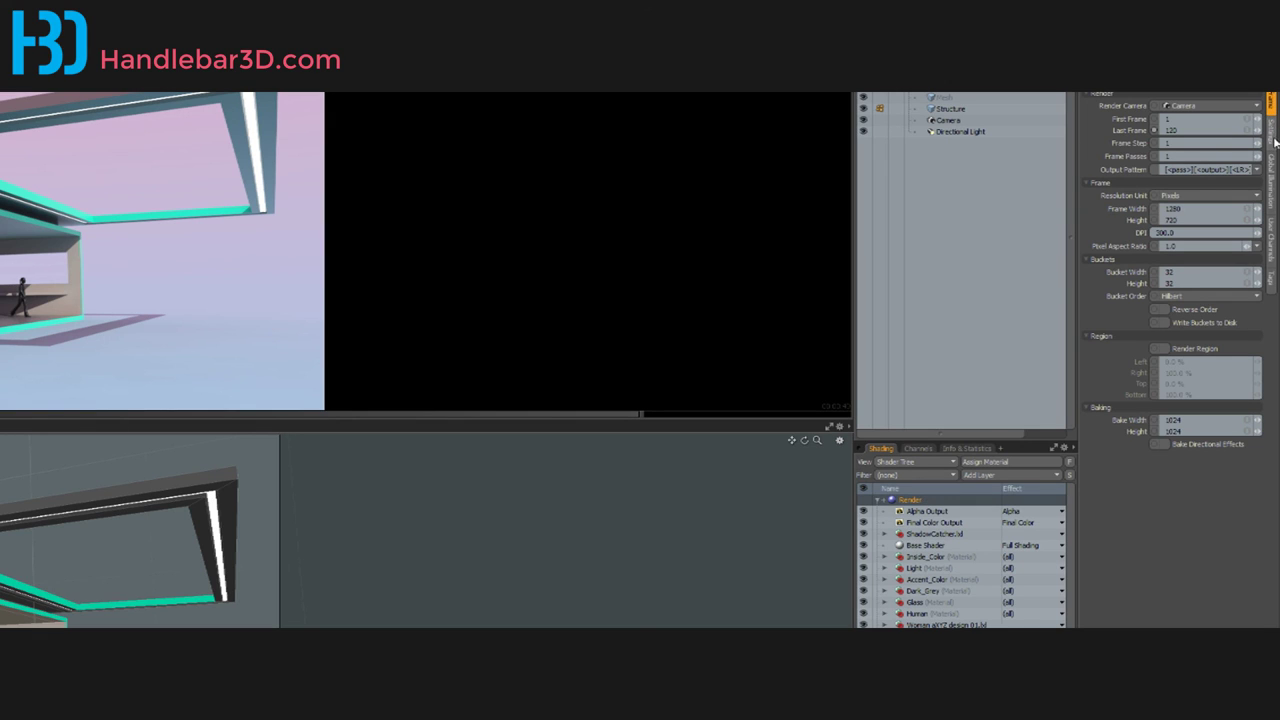
pyautogui.moveTo(1182, 209); pyautogui.dragTo(1038, 222)
pyautogui.write('3600')
pyautogui.press('Tab')
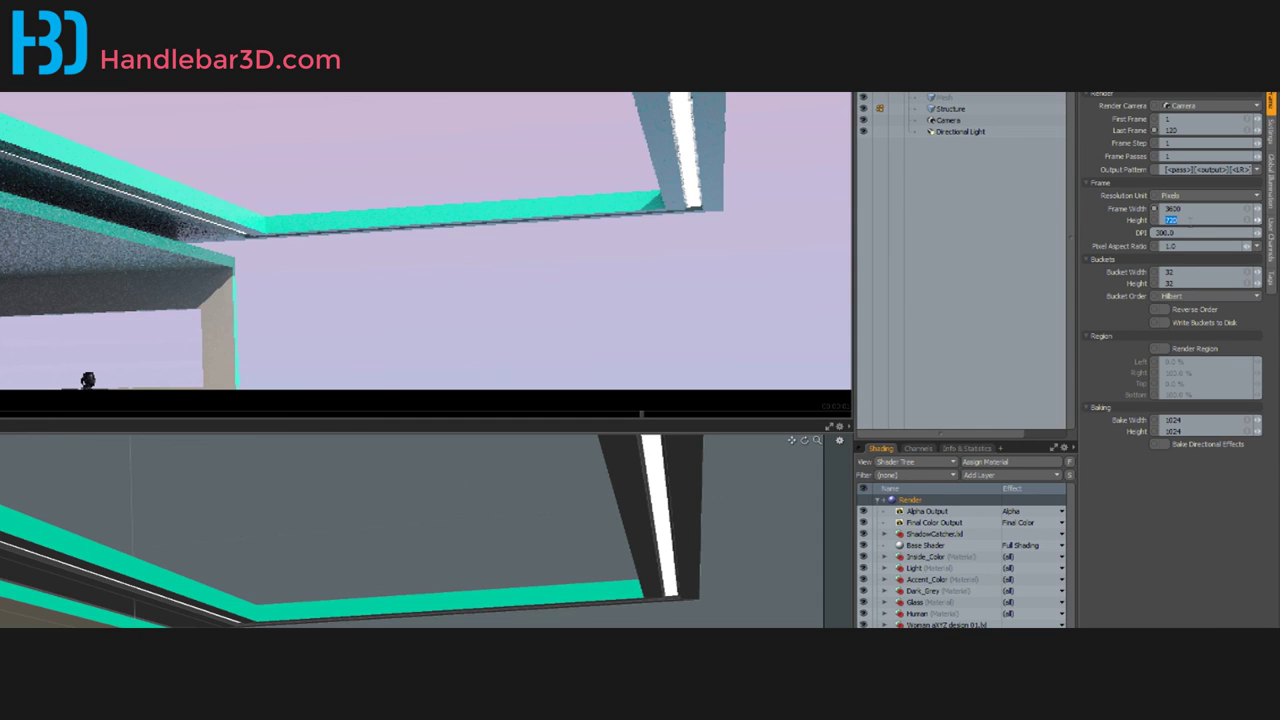
pyautogui.write('1600')
pyautogui.press('Return')
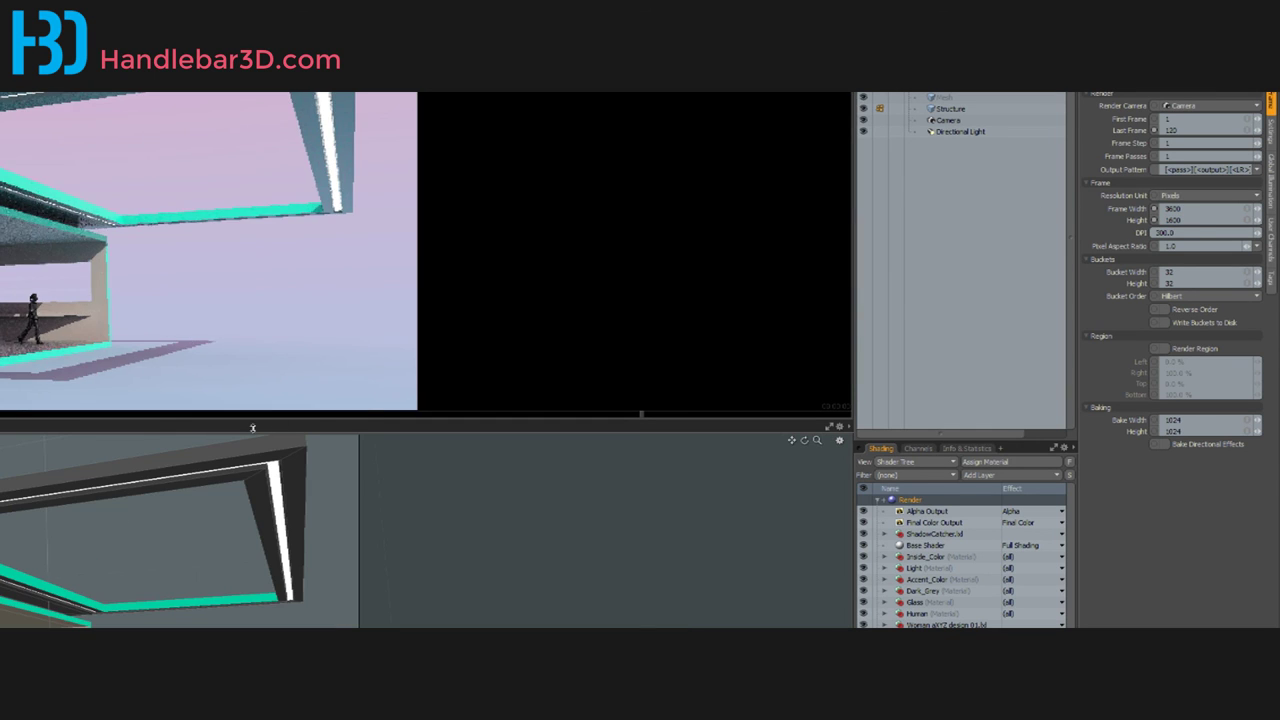
pyautogui.moveTo(240, 540)
pyautogui.keyDown('alt'); pyautogui.mouseDown()
pyautogui.moveTo(160, 540)
pyautogui.moveTo(226, 540)
pyautogui.moveTo(225, 524)
pyautogui.mouseUp(); pyautogui.keyUp('alt')
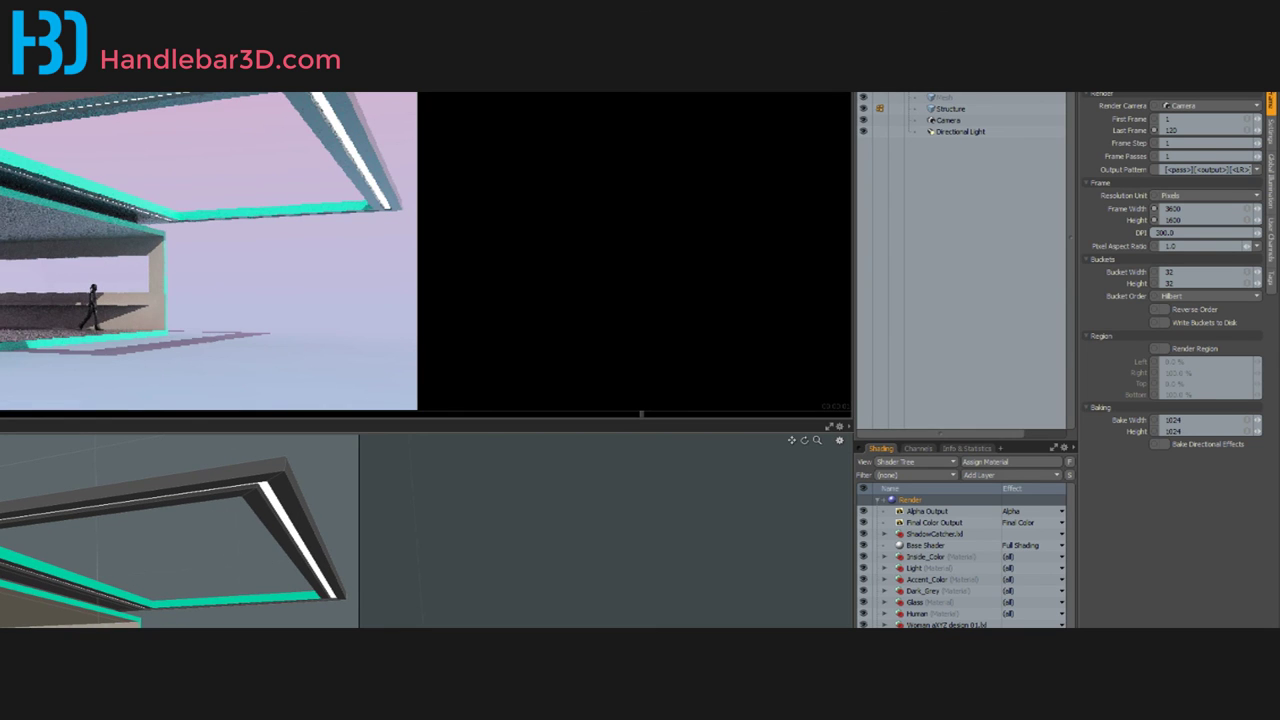
# Step: Change the diffuse color of the woman figure's Human material to white
pyautogui.click(77, 682)
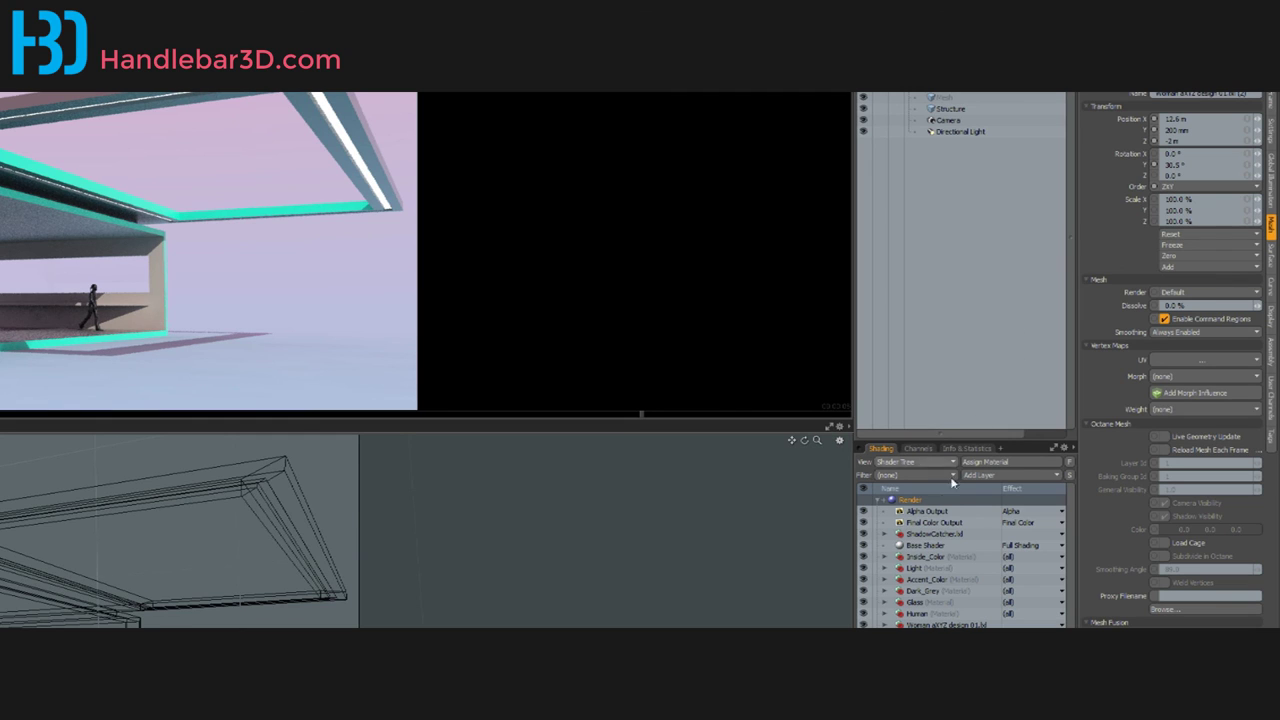
pyautogui.click(937, 613)
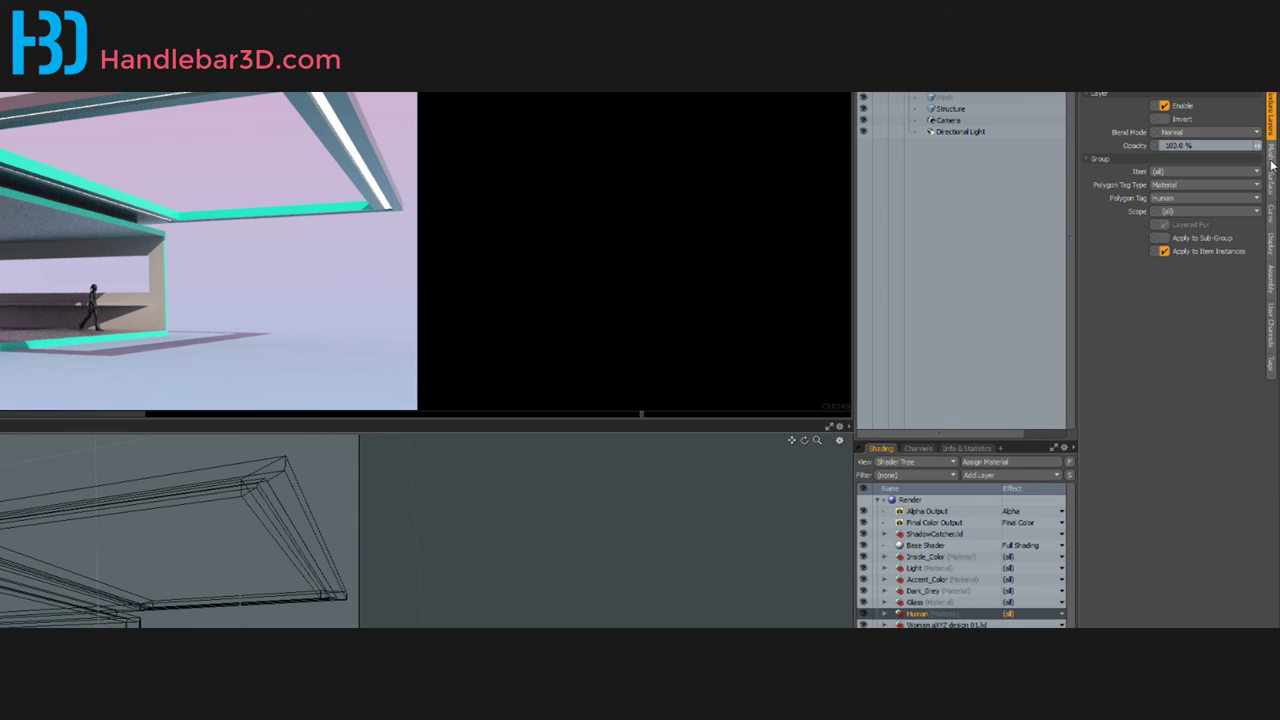
pyautogui.click(884, 613)
pyautogui.click(925, 625)
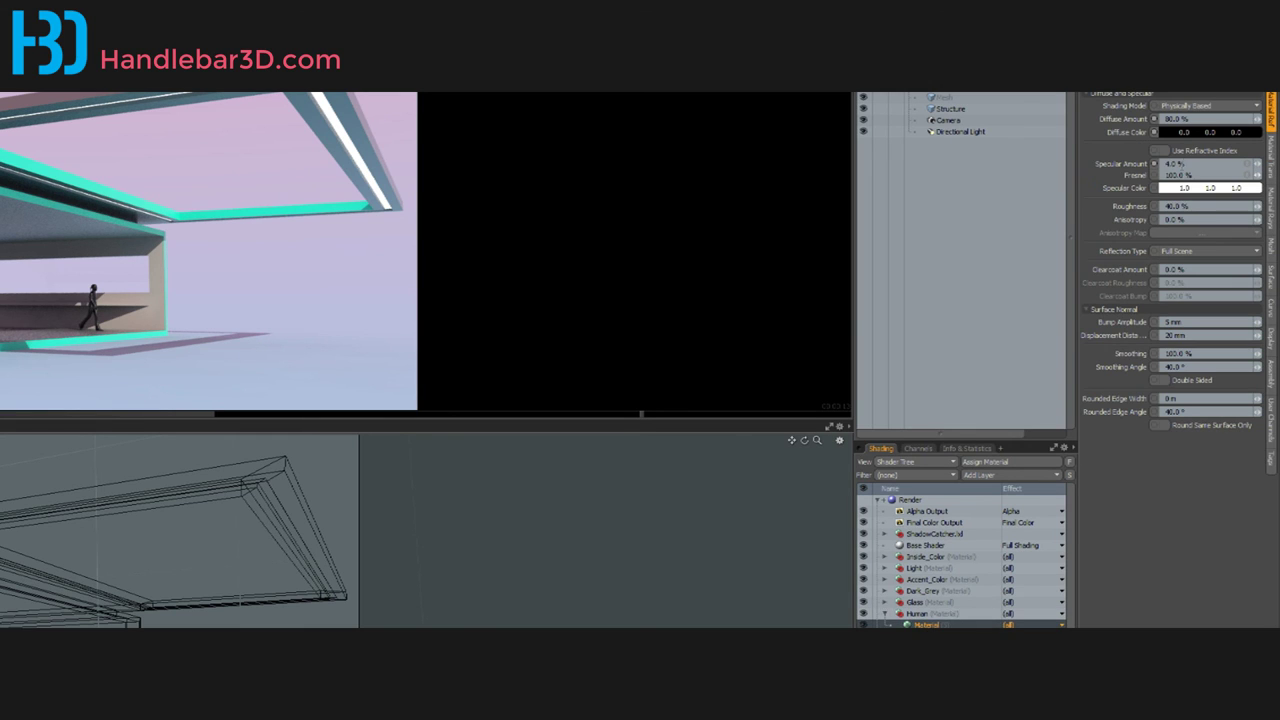
pyautogui.click(1186, 135)
pyautogui.moveTo(924, 168); pyautogui.dragTo(962, 169)
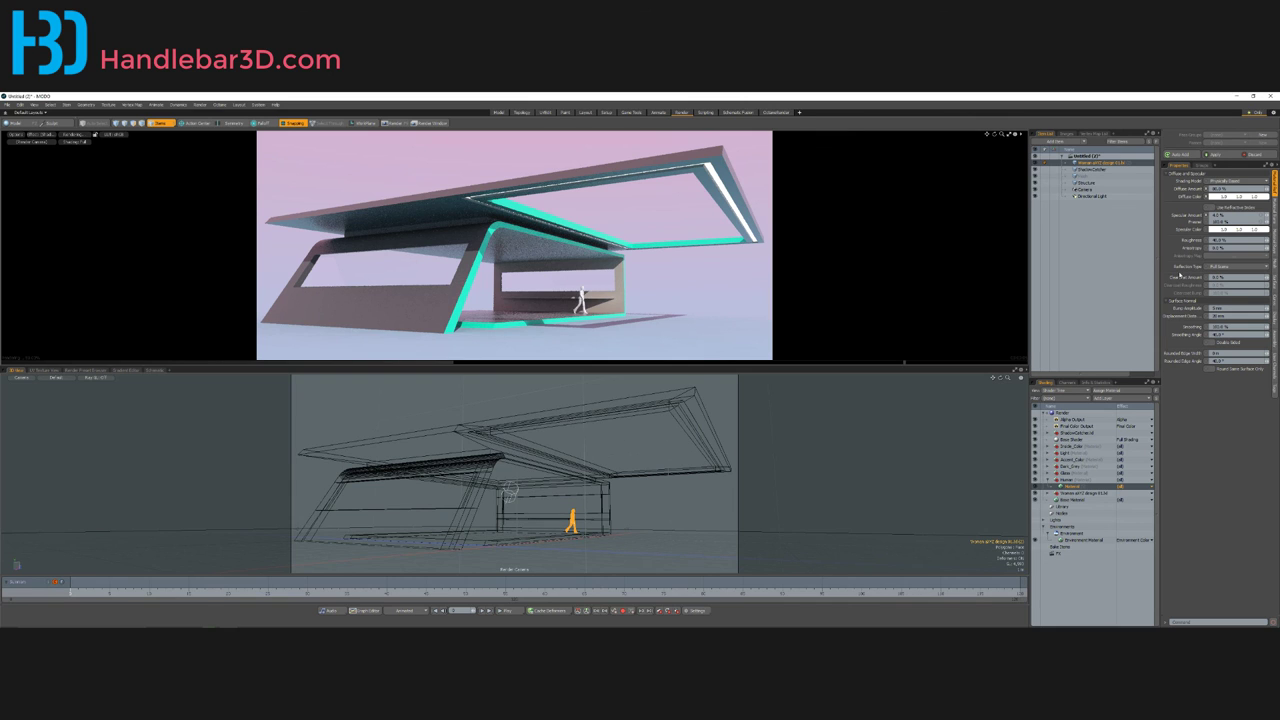
# Step: Set the render antialiasing to 64 samples per pixel and adjust the number of light samples
pyautogui.click(1090, 412)
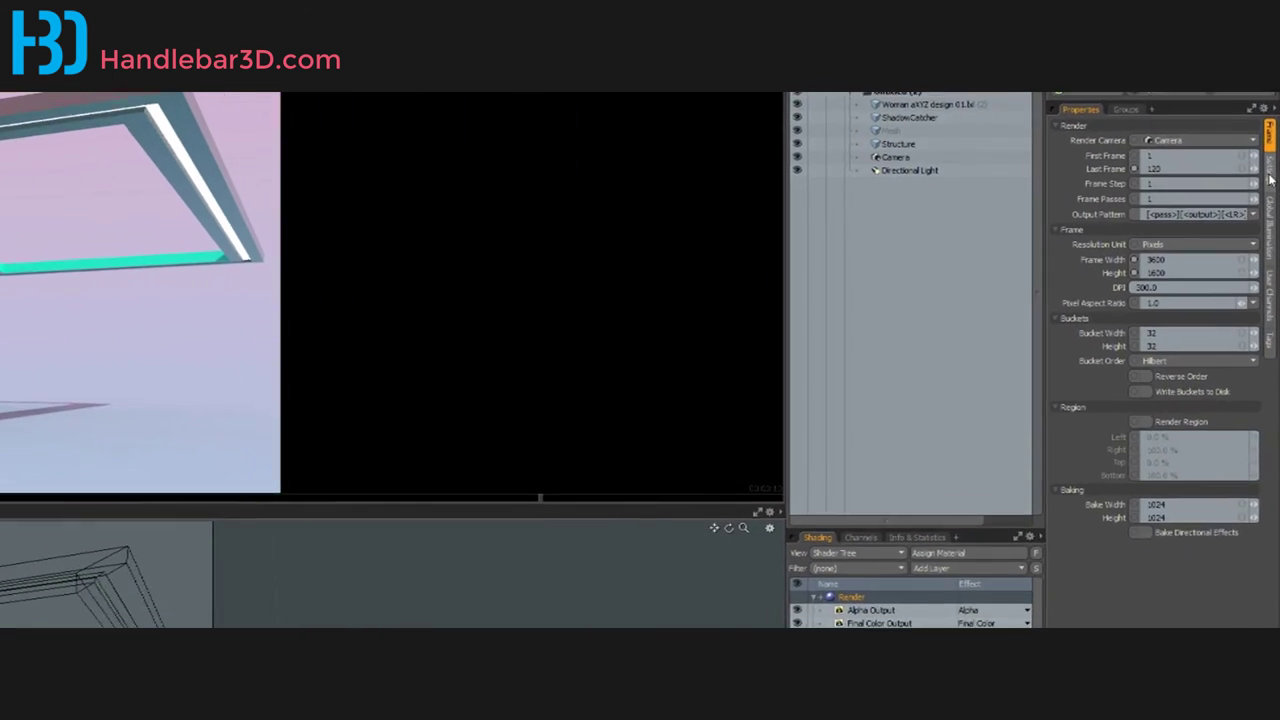
pyautogui.click(1273, 198)
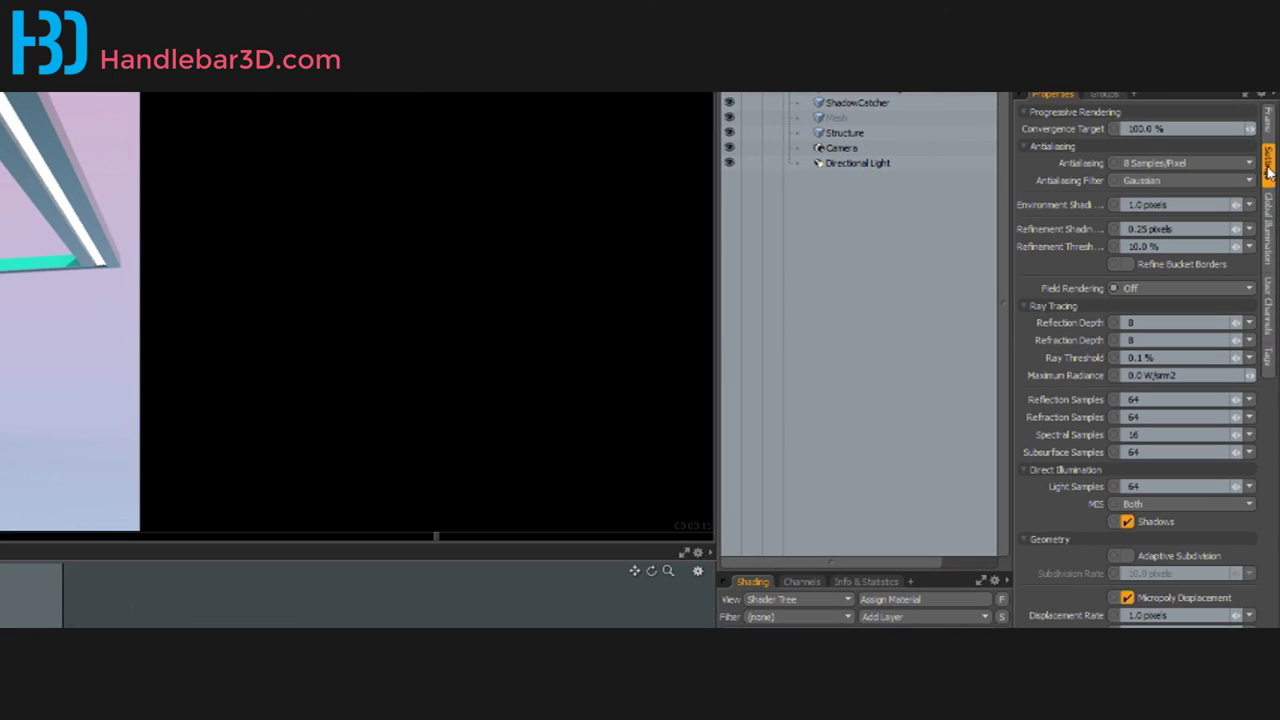
pyautogui.click(1195, 160)
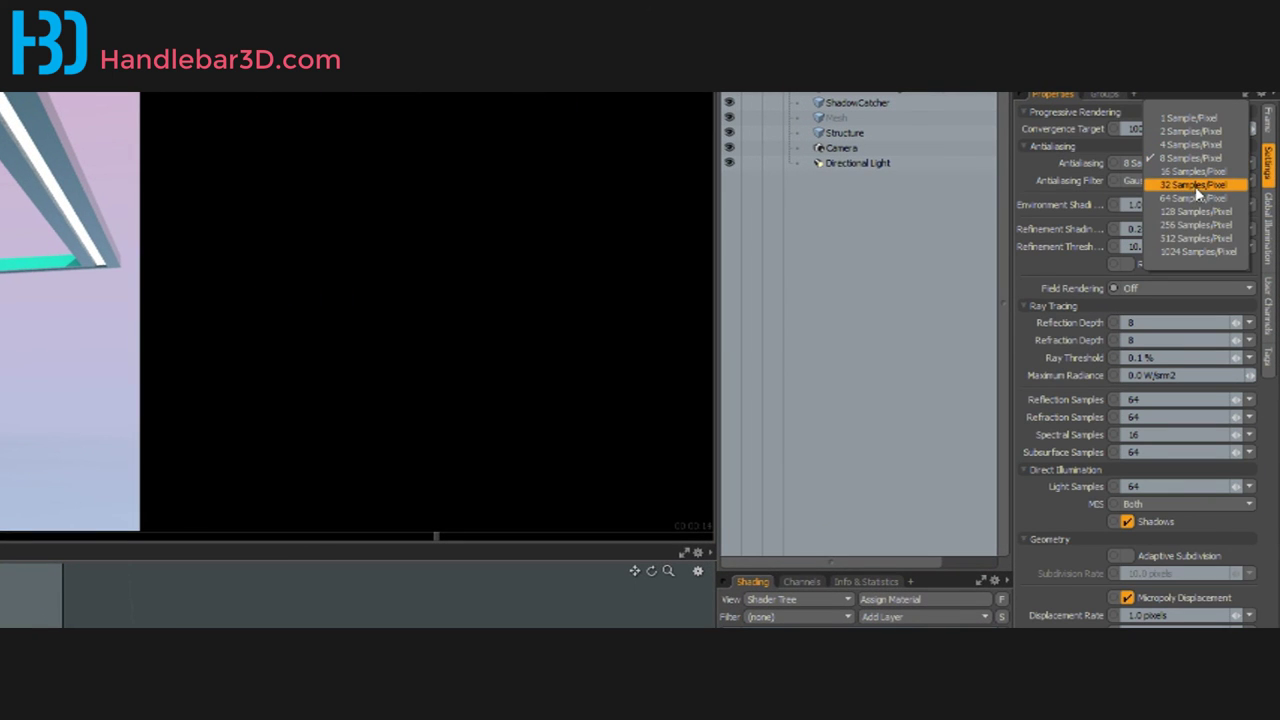
pyautogui.click(1195, 198)
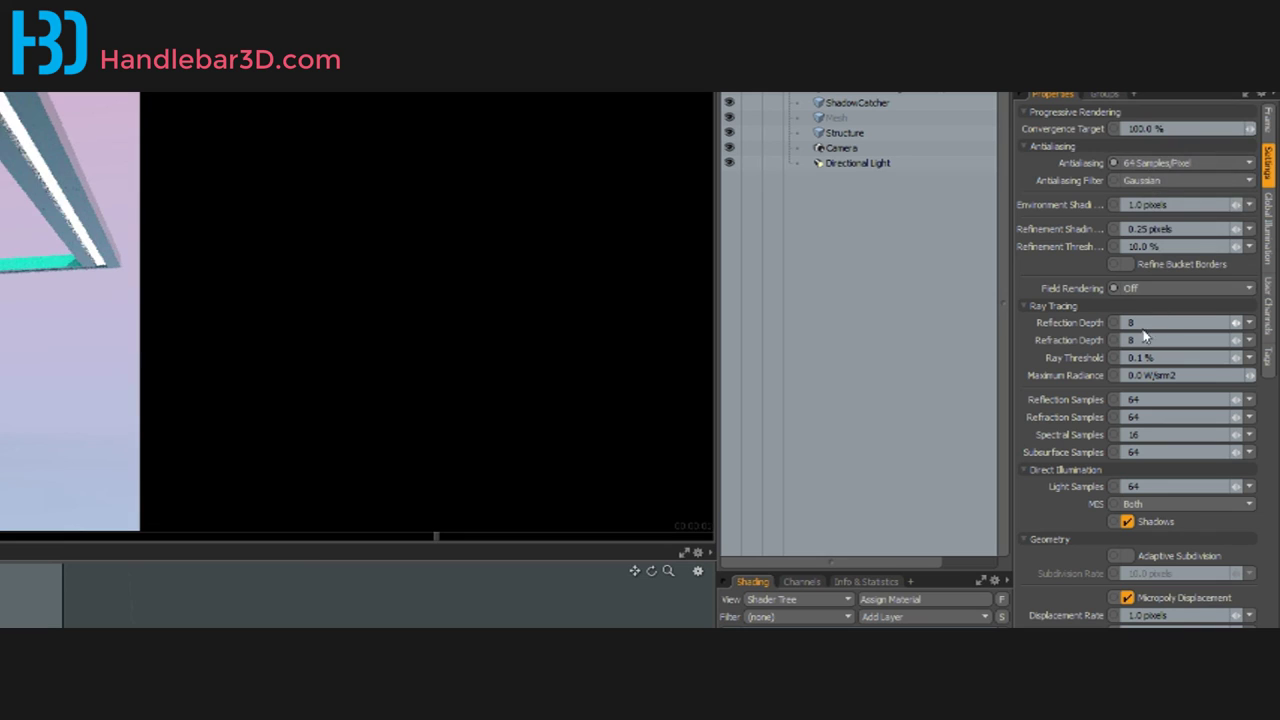
pyautogui.click(1174, 488)
pyautogui.press('Return')
# Step: Set the global illumination indirect rays to 255 and reframe the structure in the camera view for the final render
pyautogui.click(1270, 228)
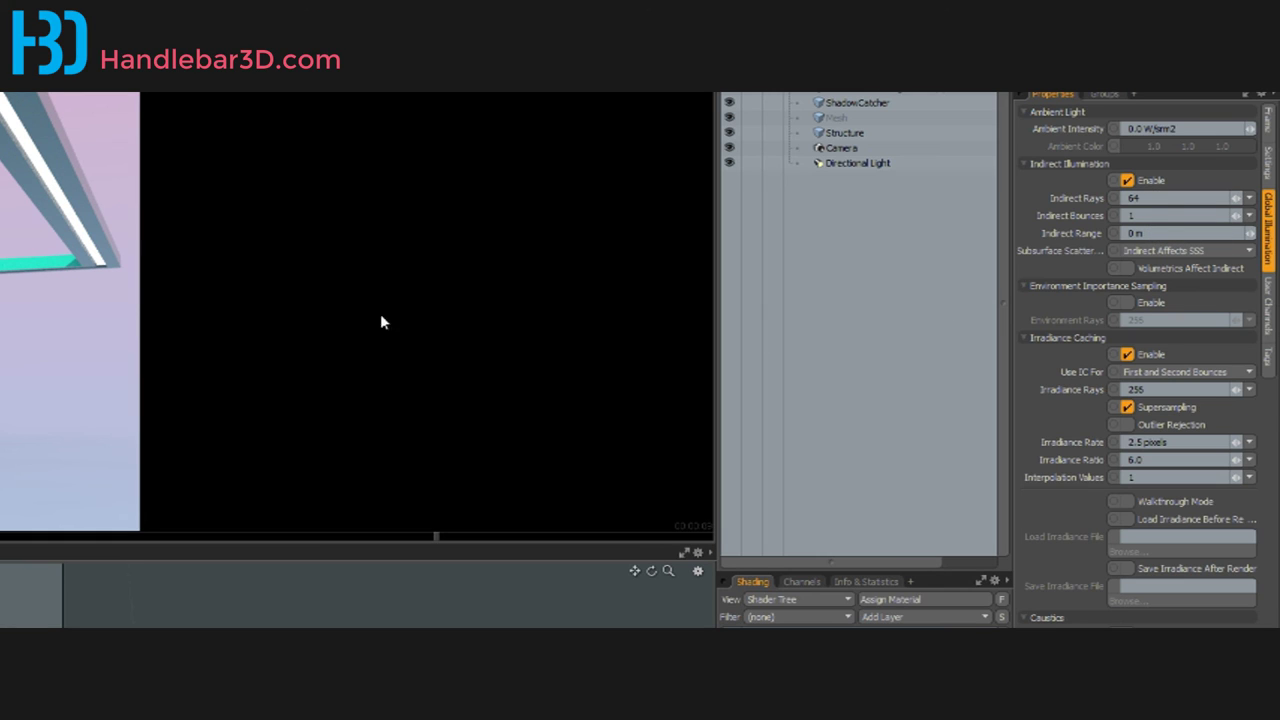
pyautogui.click(1167, 197)
pyautogui.write('255')
pyautogui.press('Return')
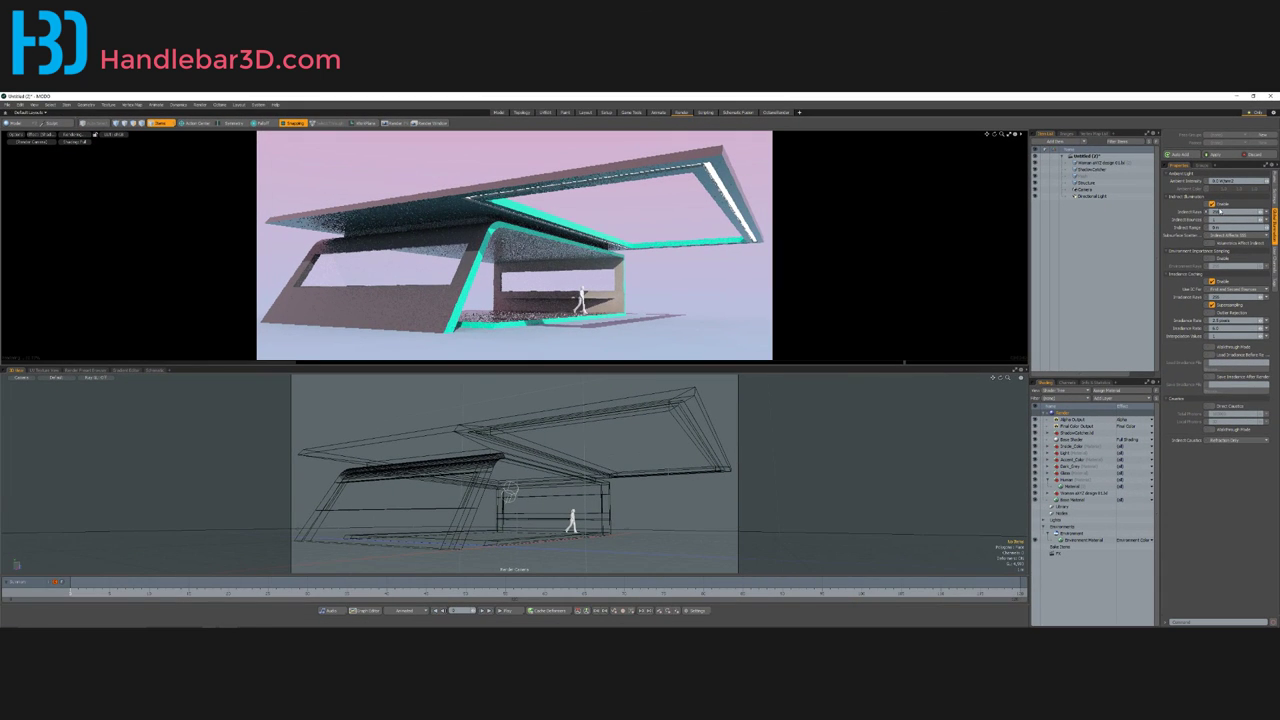
pyautogui.keyDown('alt'); pyautogui.moveTo(678, 446); pyautogui.dragTo(617, 475); pyautogui.keyUp('alt')
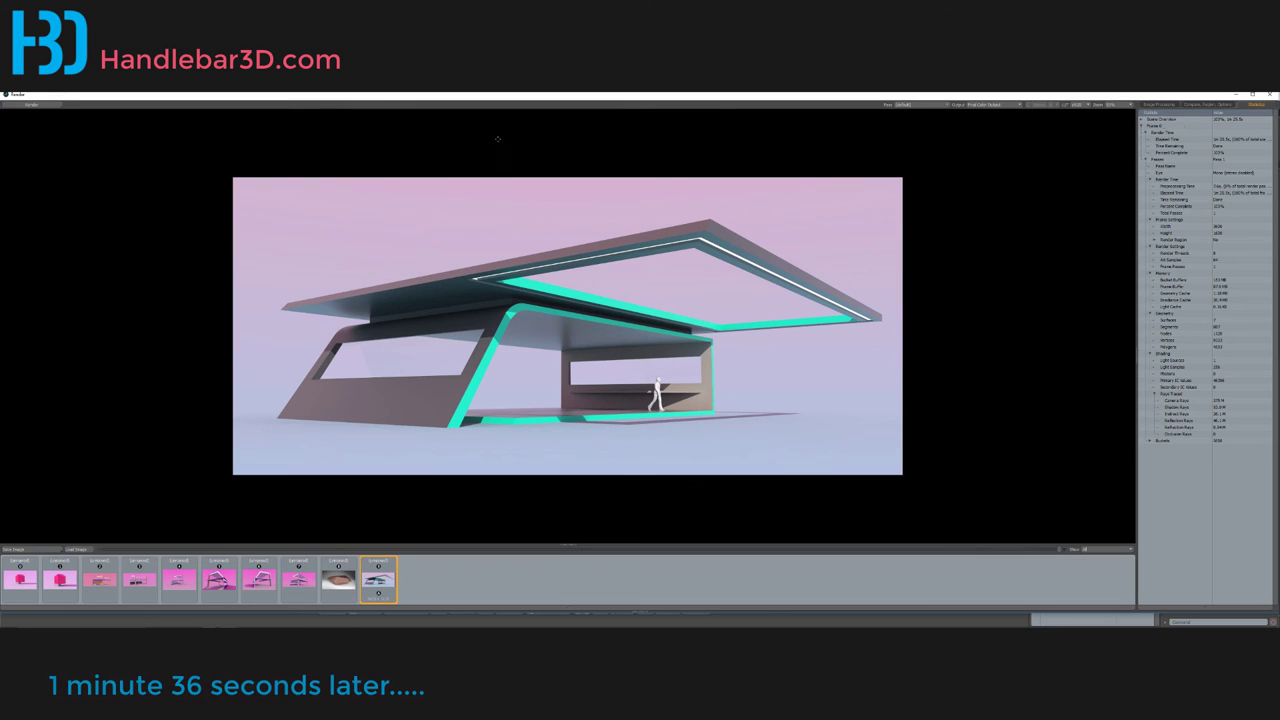
# Step: Examine the finished render enlarged, checking the roof lighting, glass and interior, and return to the full image
pyautogui.click(1112, 108)
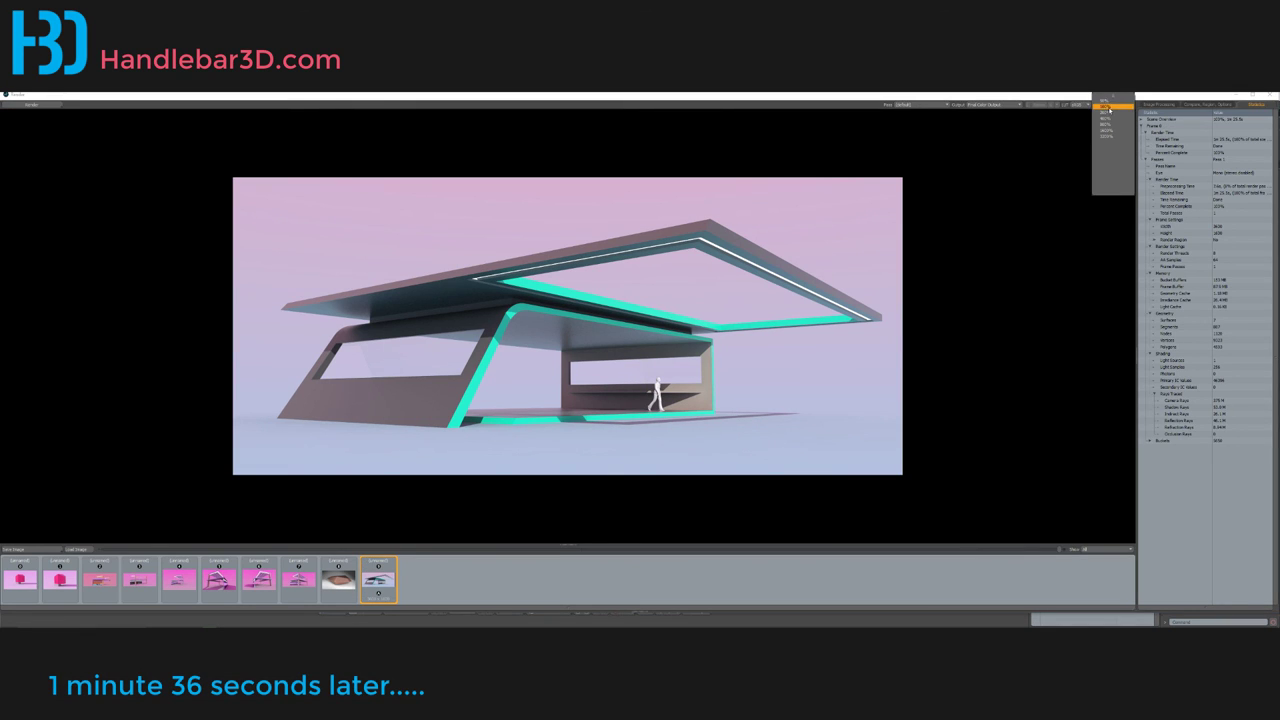
pyautogui.click(1110, 180)
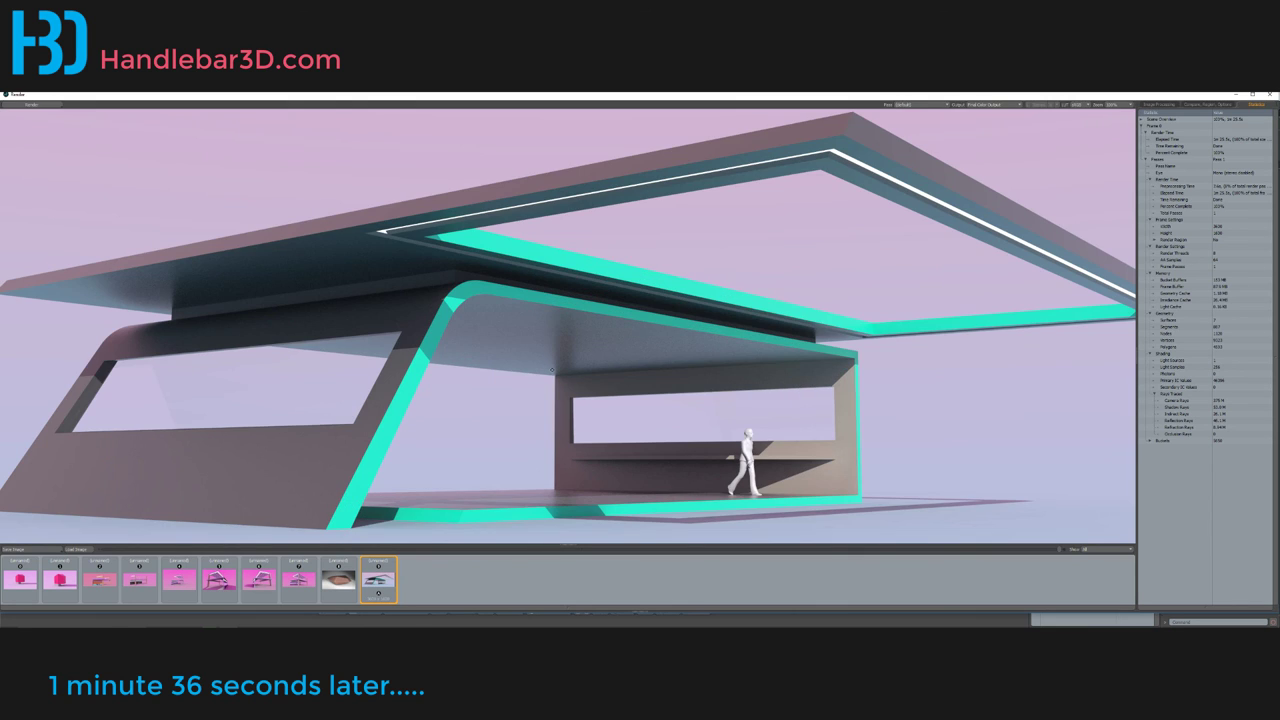
pyautogui.moveTo(553, 361); pyautogui.dragTo(567, 316)
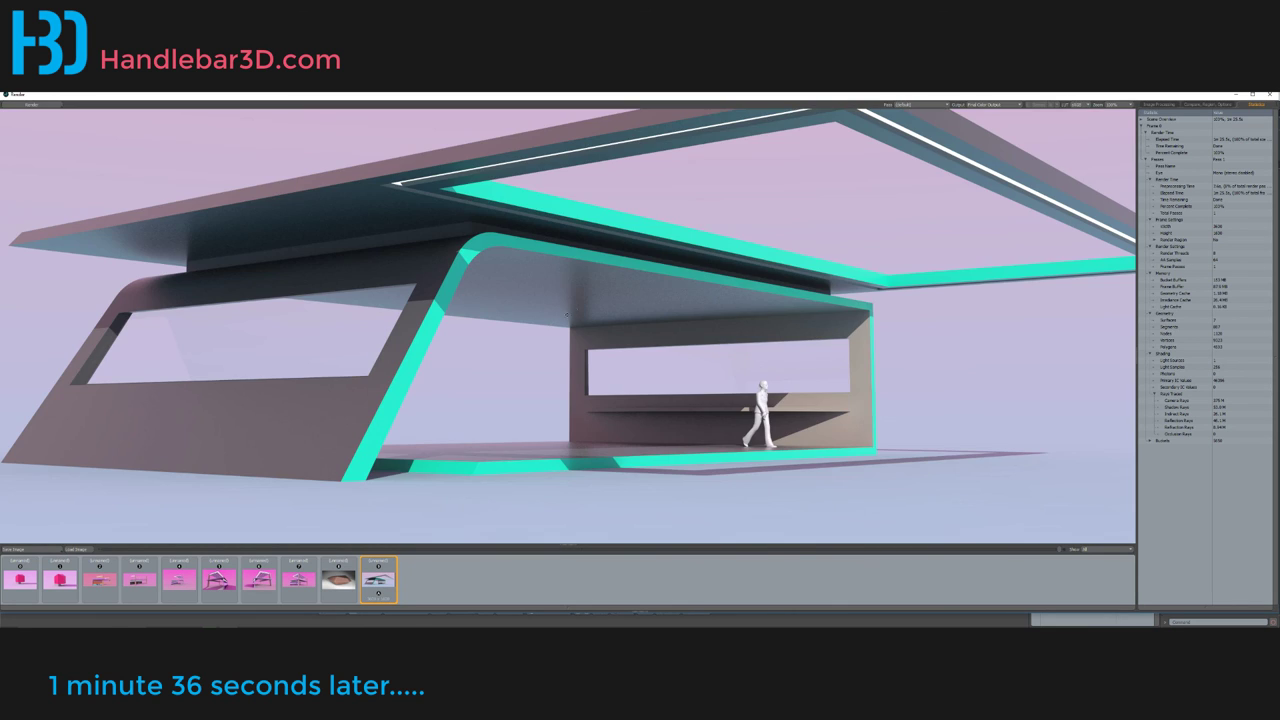
pyautogui.moveTo(435, 340); pyautogui.dragTo(467, 352)
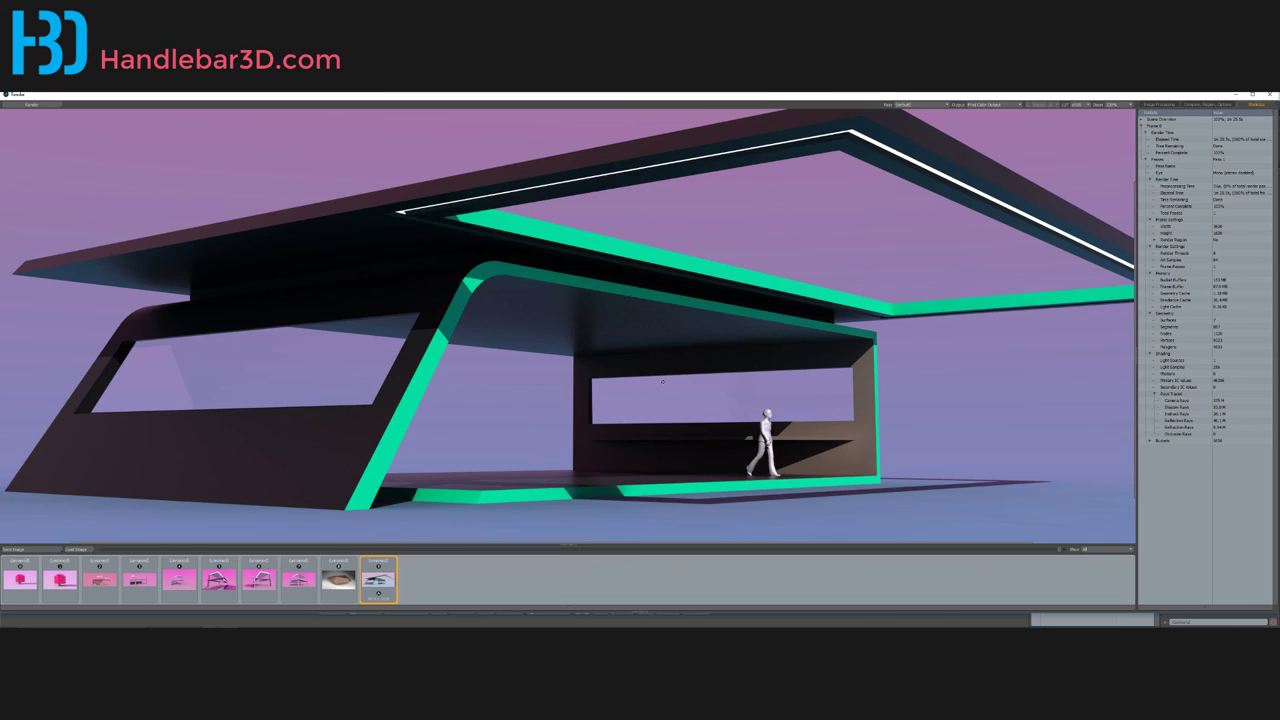
pyautogui.scroll(-1, 663, 381)
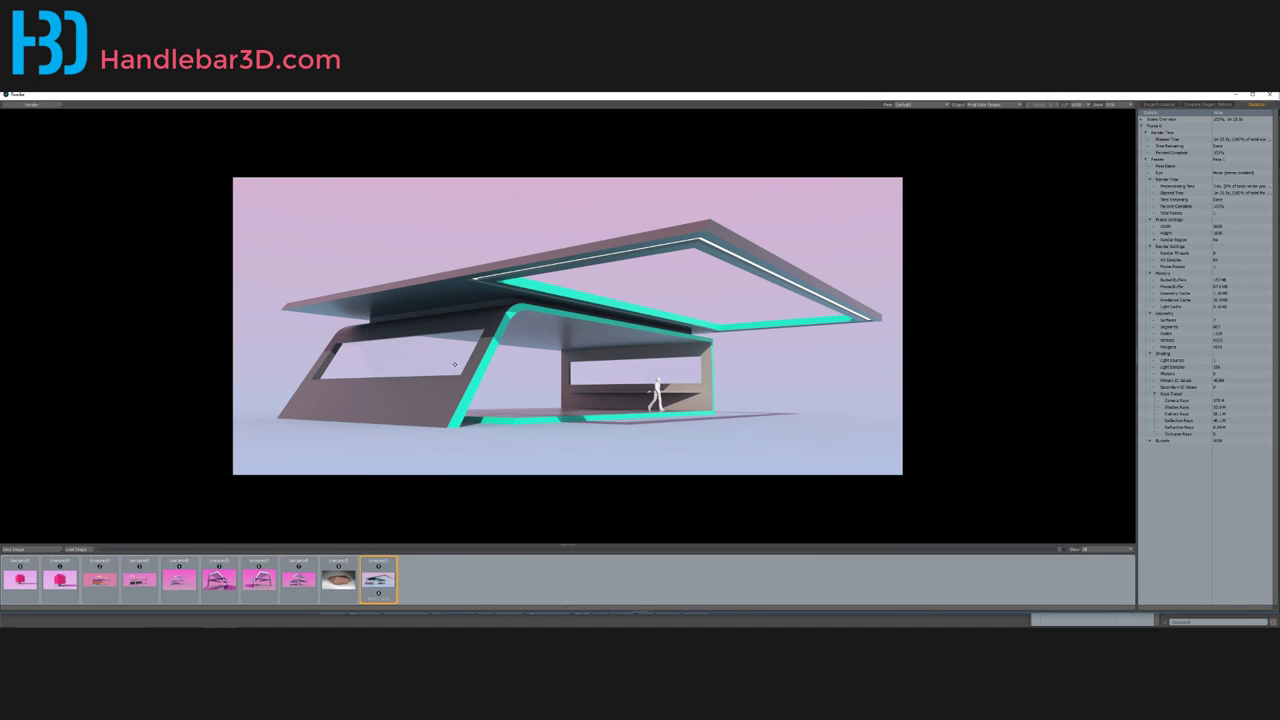
# Step: Compare the three earlier pink frame structure renders with the latest render and return to the latest one
pyautogui.click(298, 584)
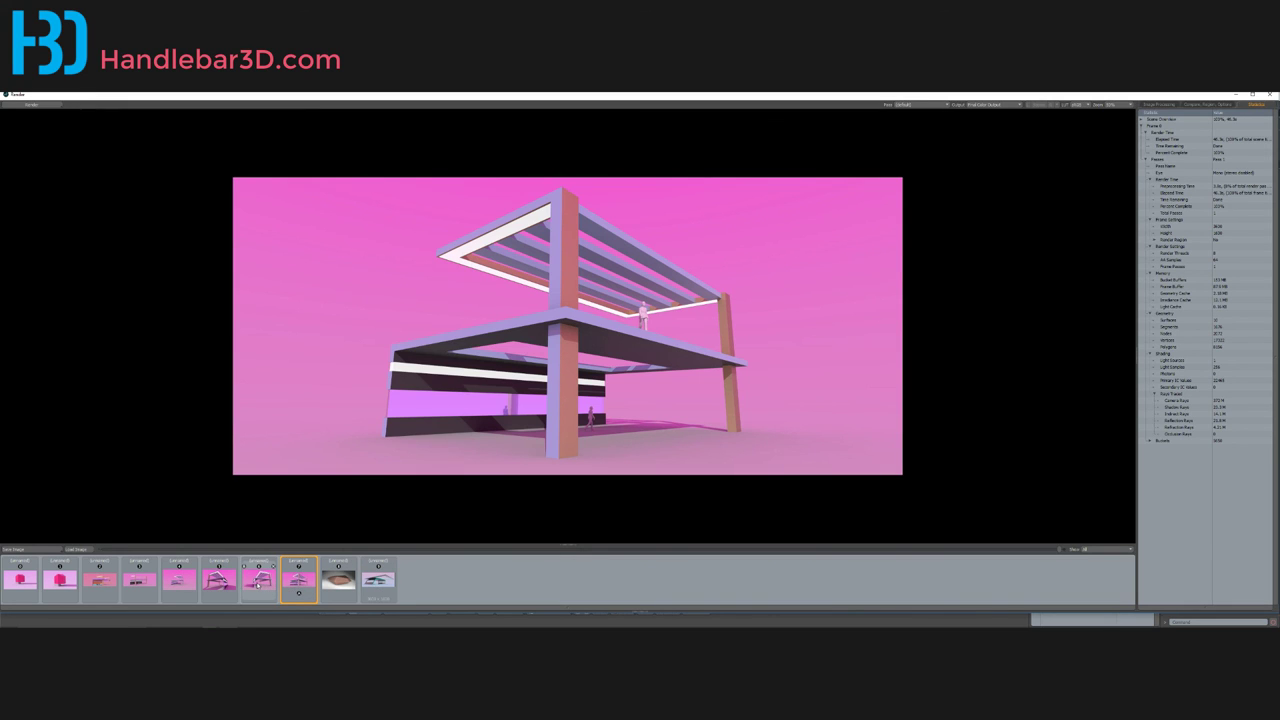
pyautogui.click(258, 586)
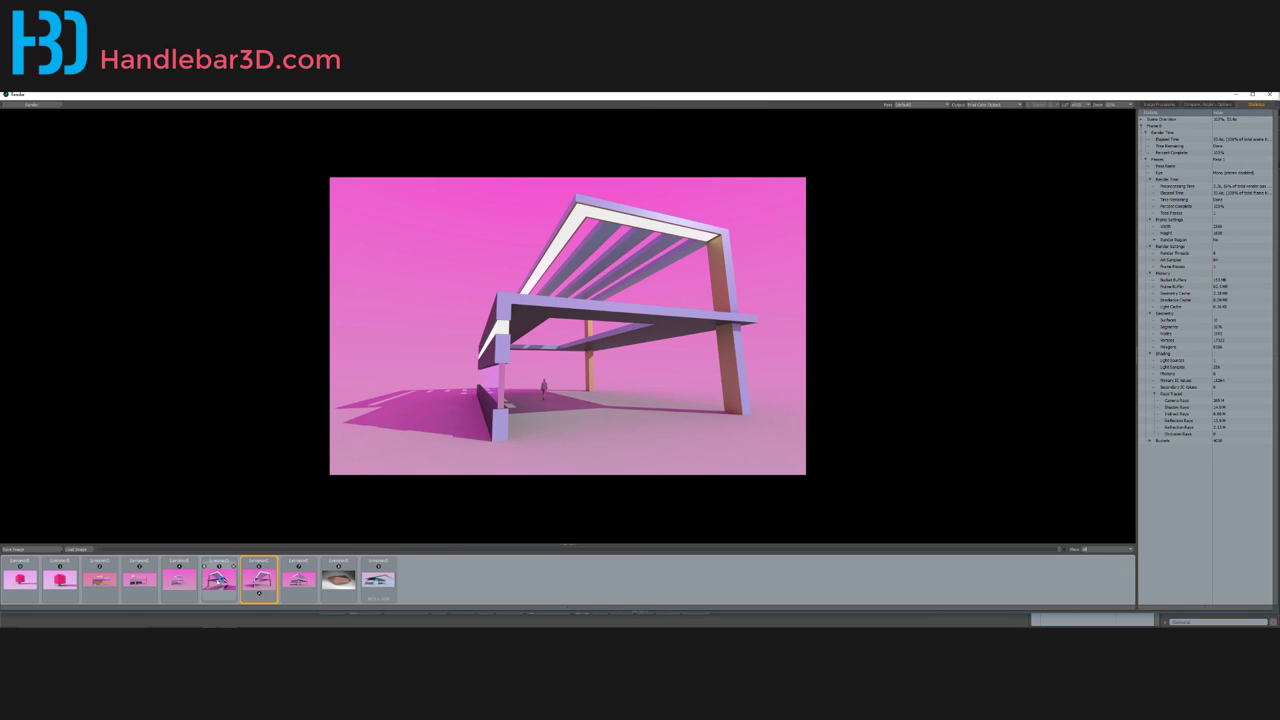
pyautogui.click(219, 584)
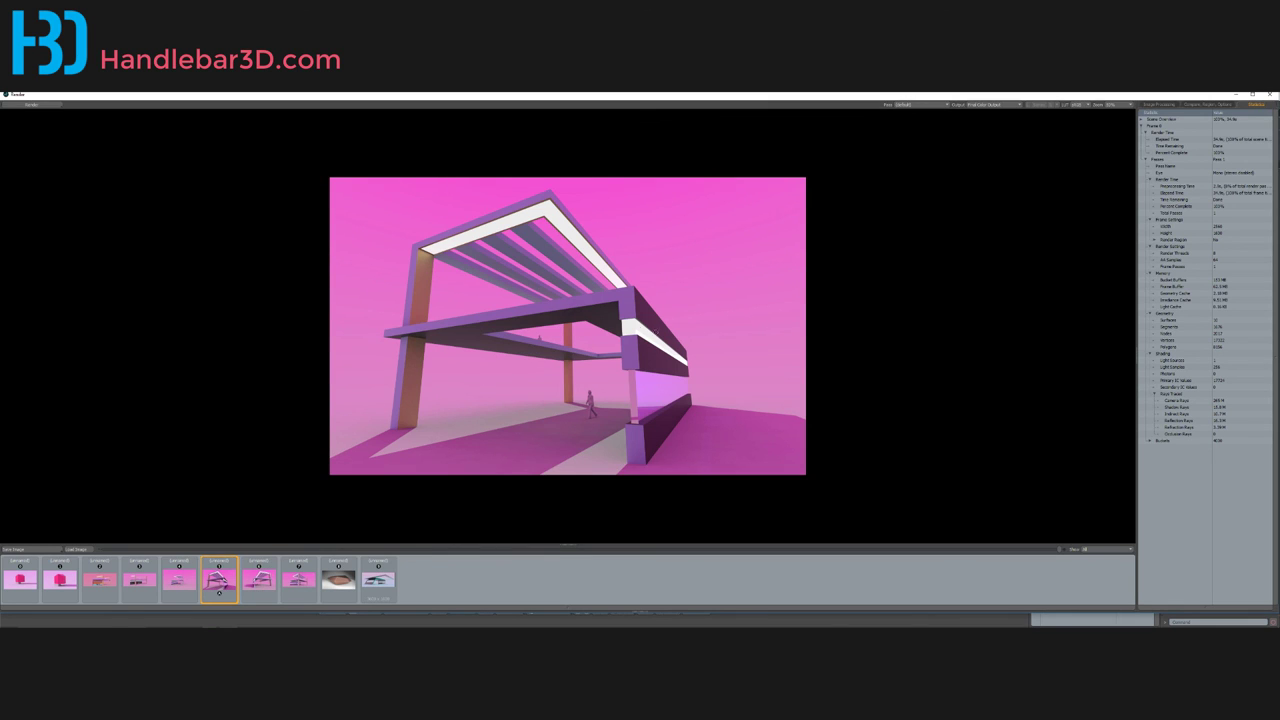
pyautogui.click(384, 578)
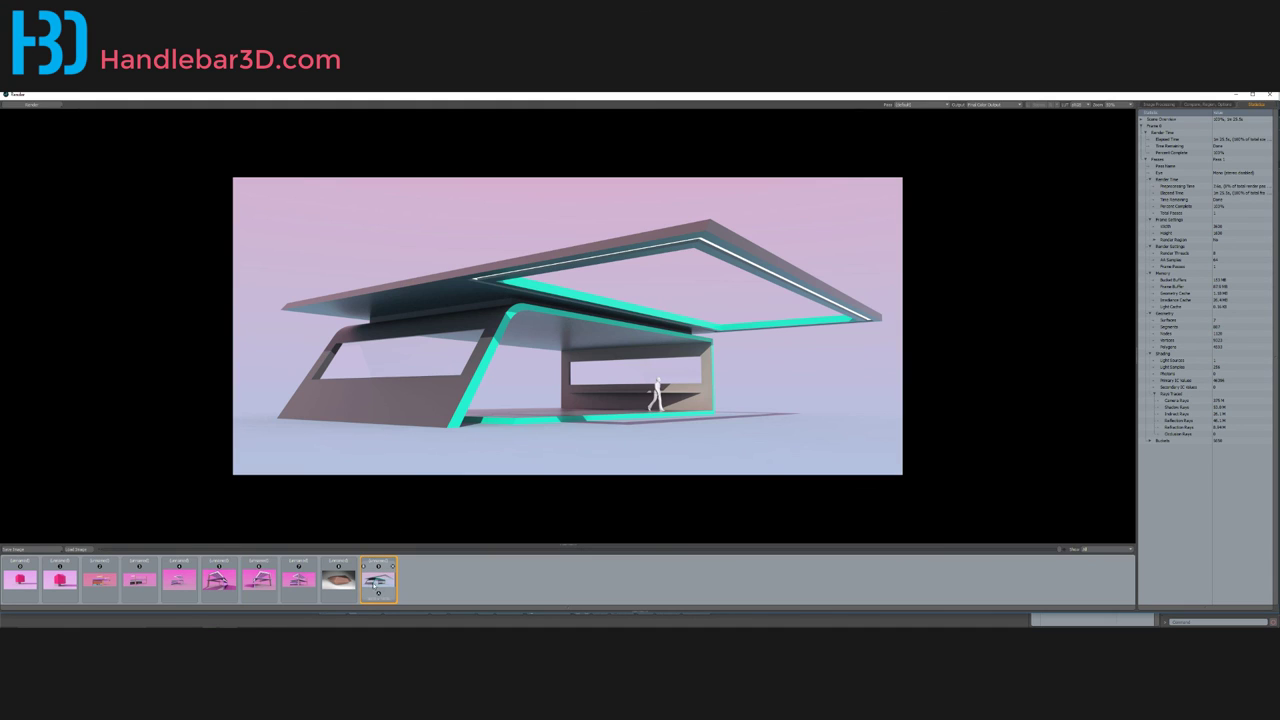